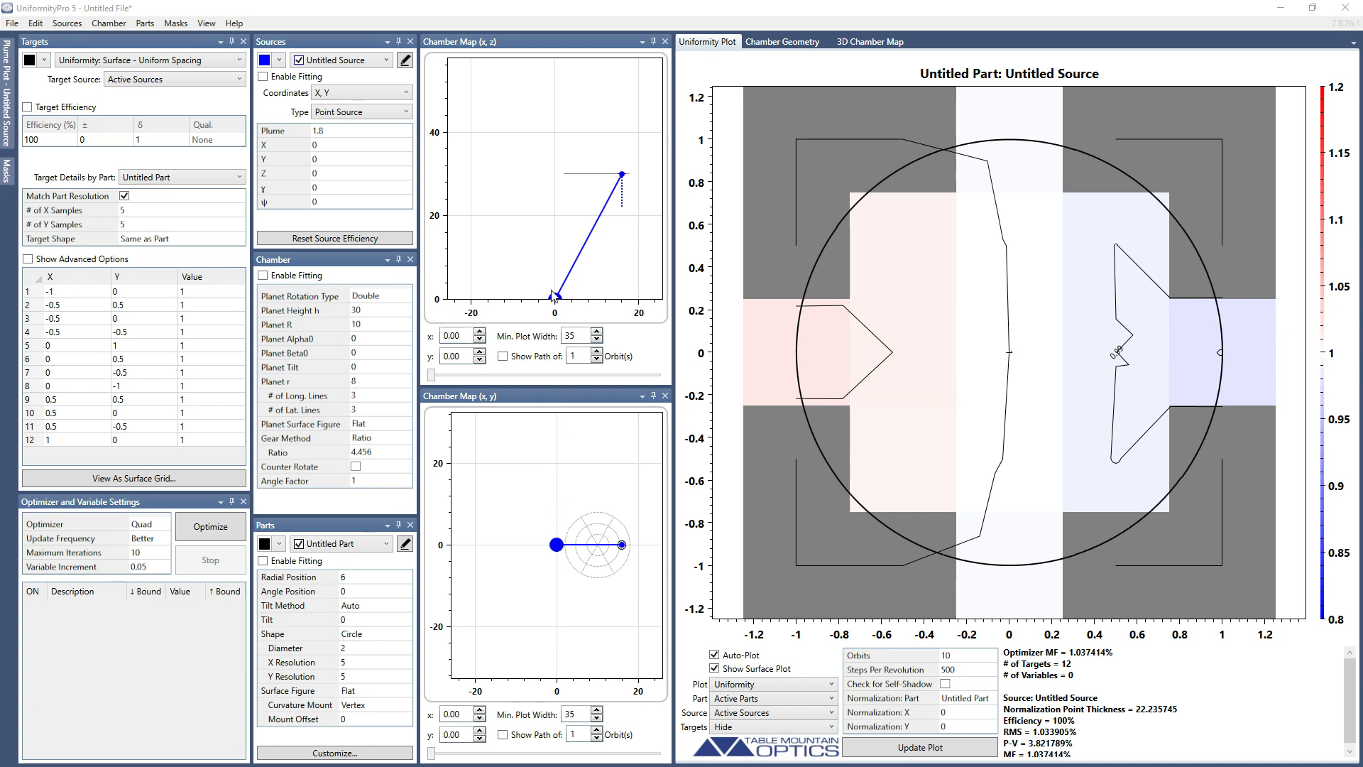
Step: Change the display color of the source to green and that of the part to red
click(273, 64)
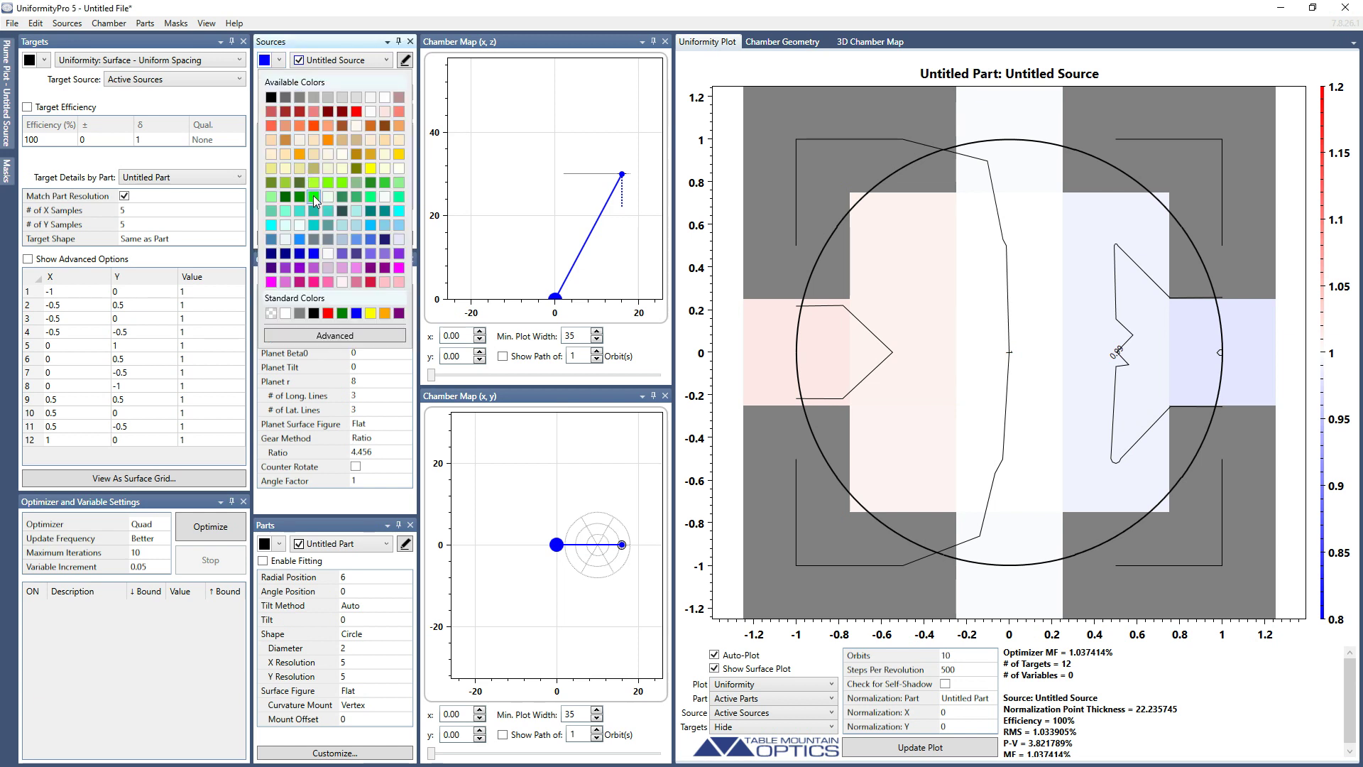
click(313, 194)
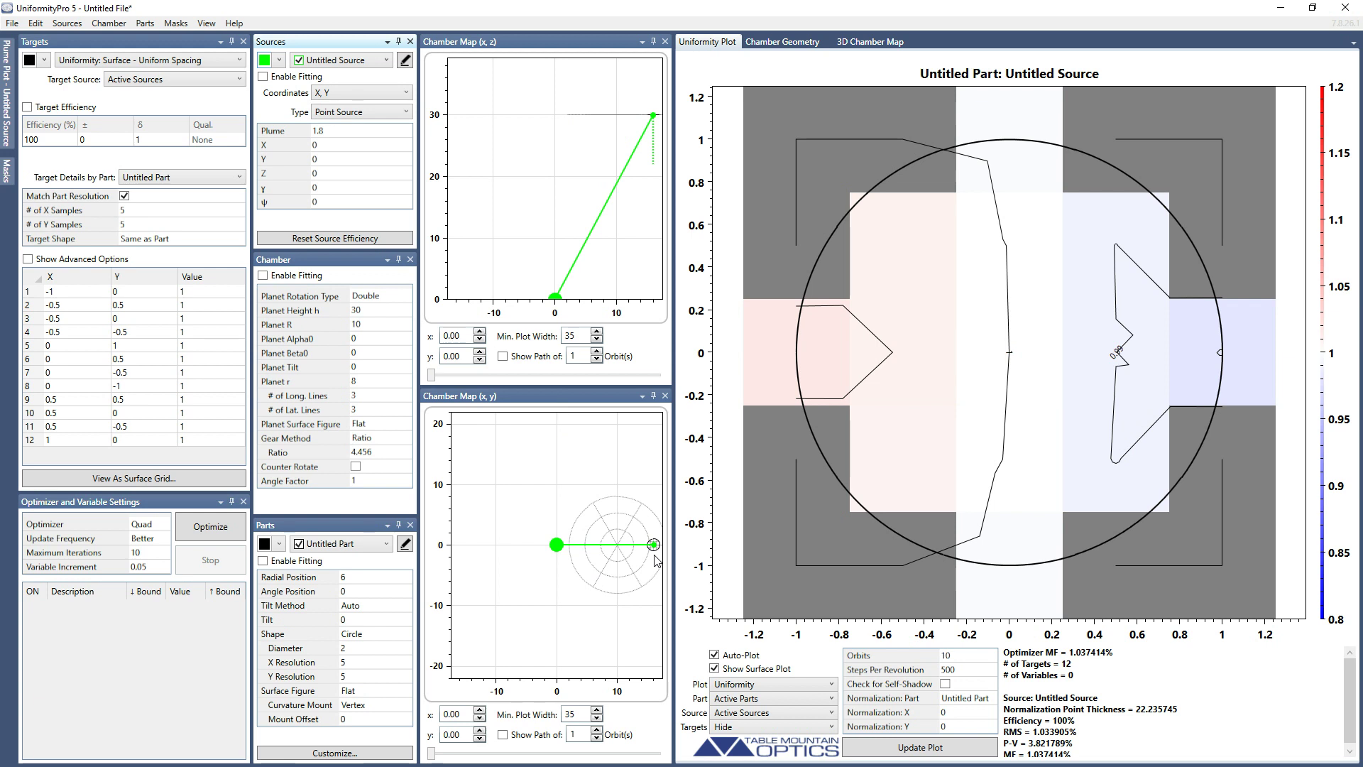
click(264, 545)
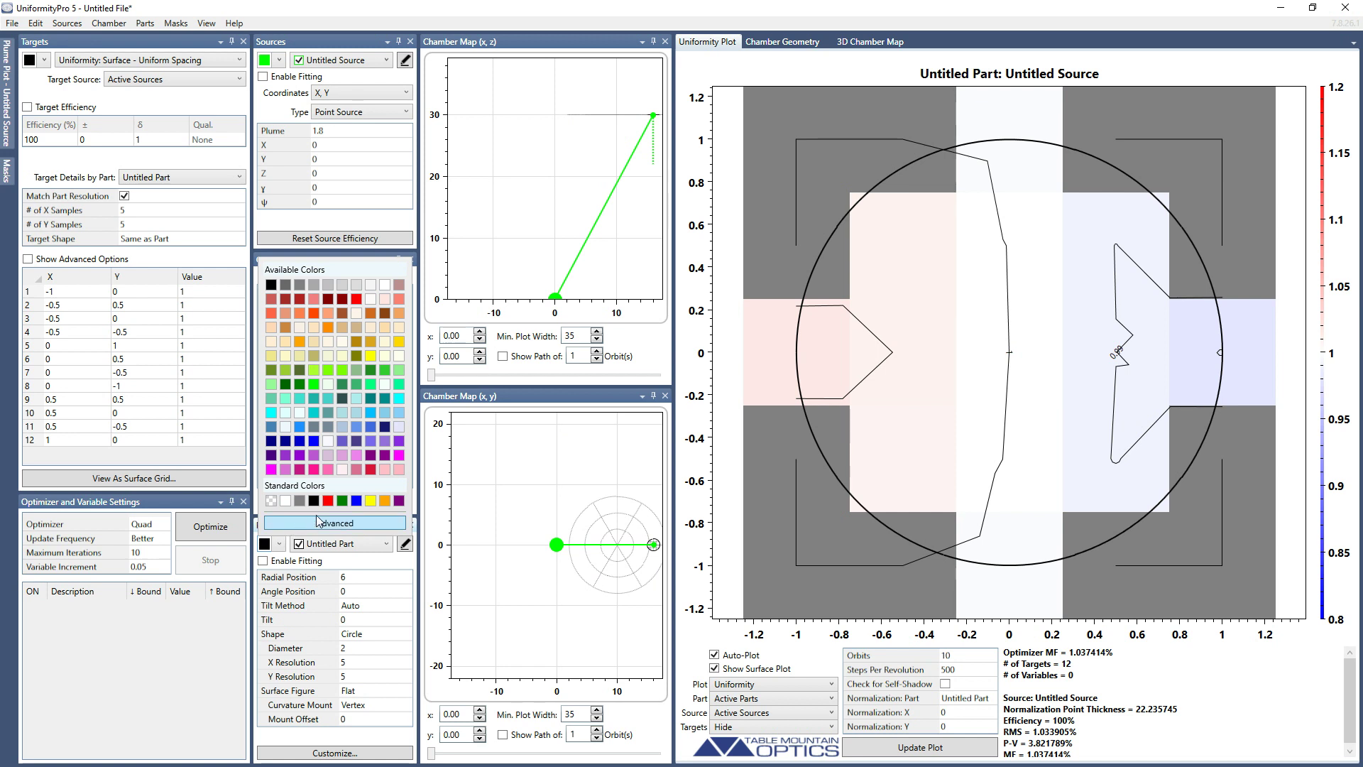
click(331, 502)
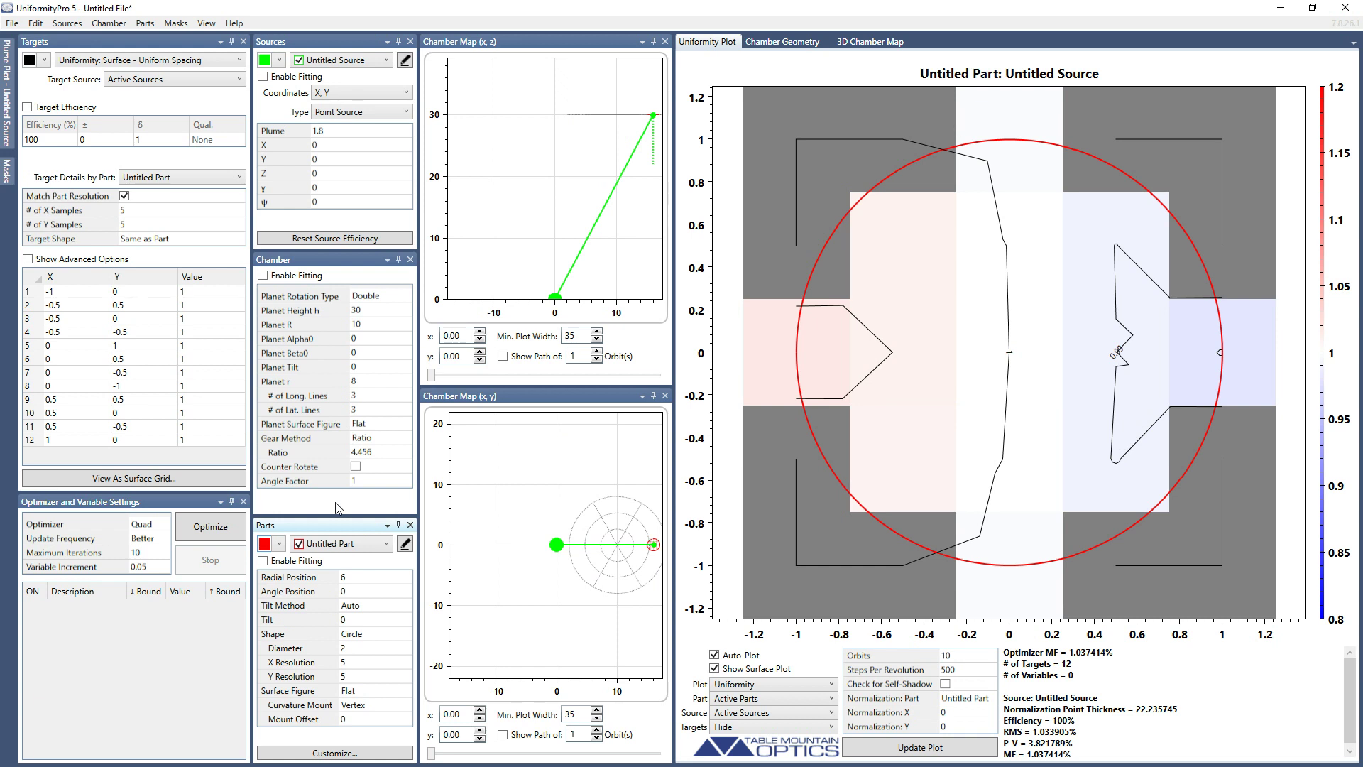
Step: Set the x coordinate of the part point shown in the chamber maps to 1
click(464, 339)
click(461, 354)
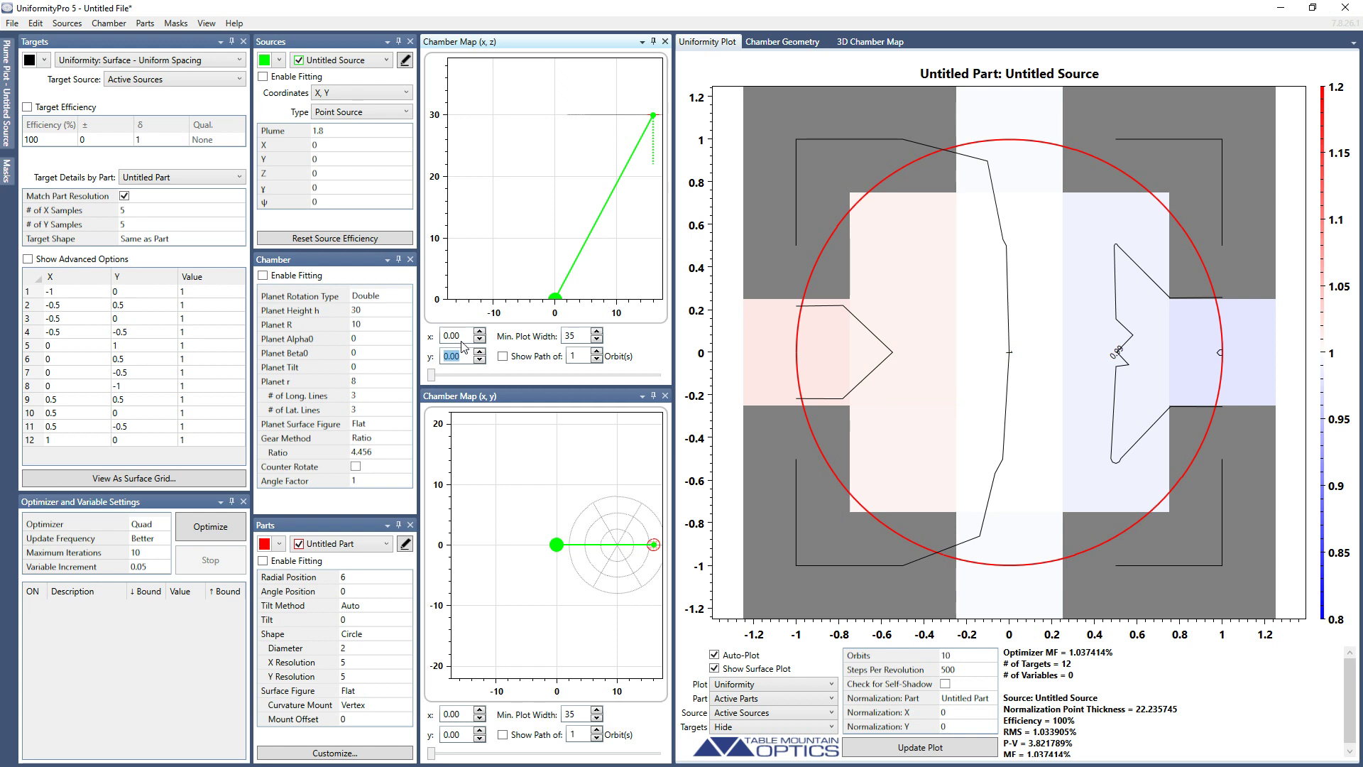
click(463, 336)
text(1)
key(Return)
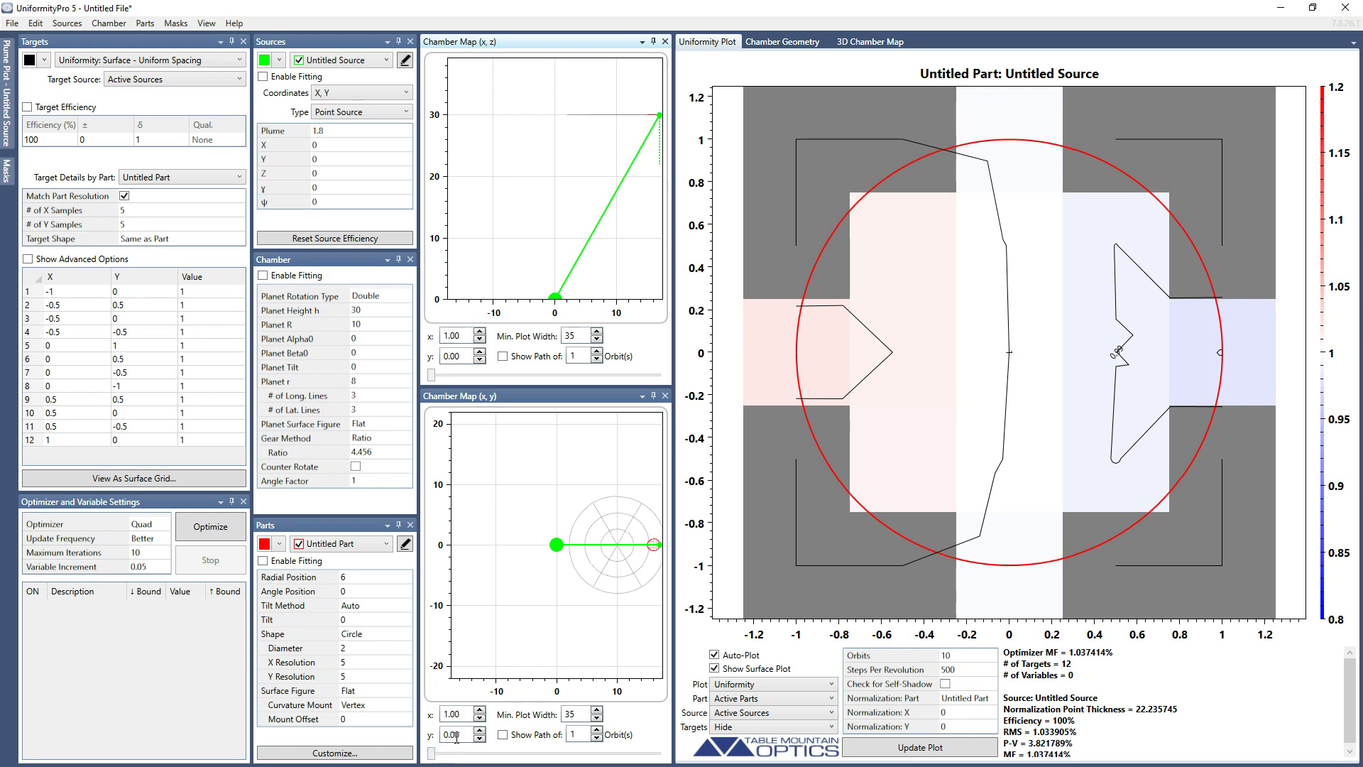
Step: Set both the x and y coordinates of the displayed part point to 0.5
click(465, 714)
text(.5)
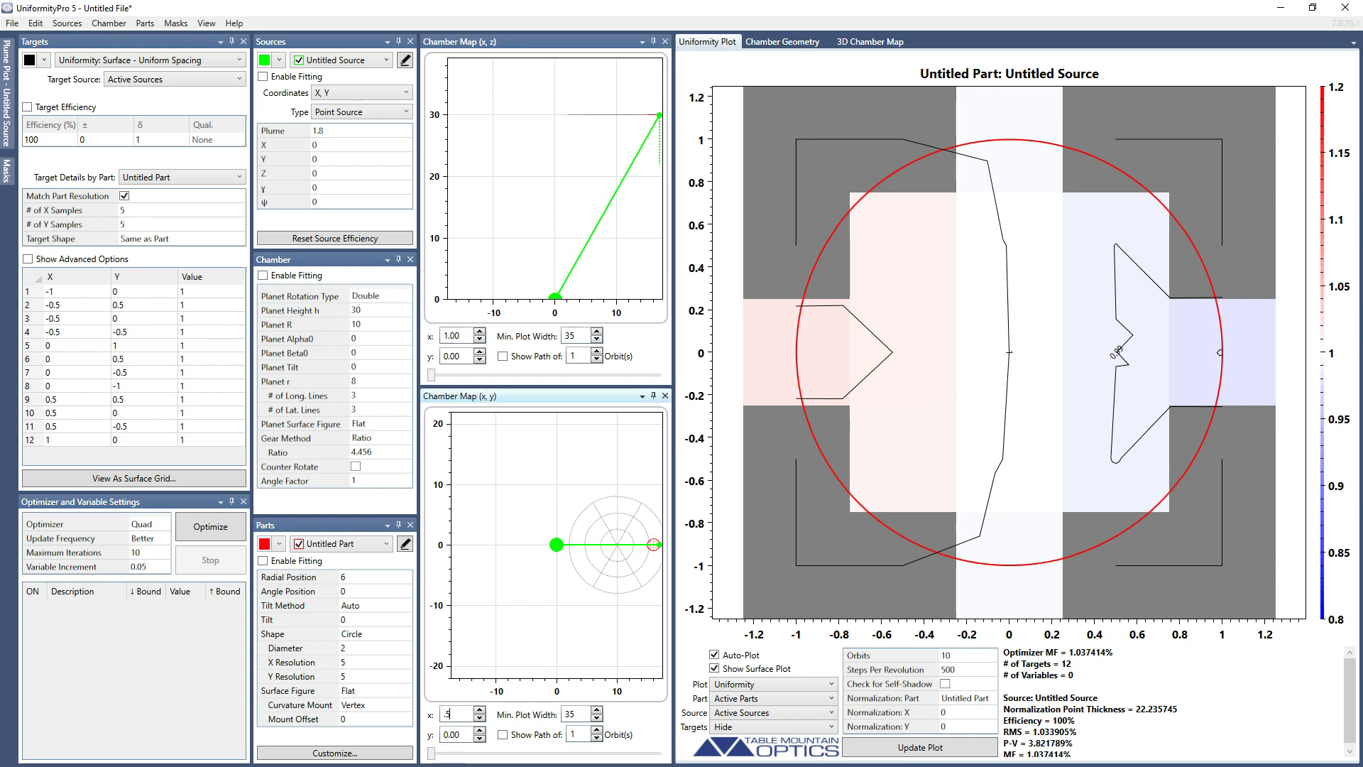
key(Return)
click(468, 355)
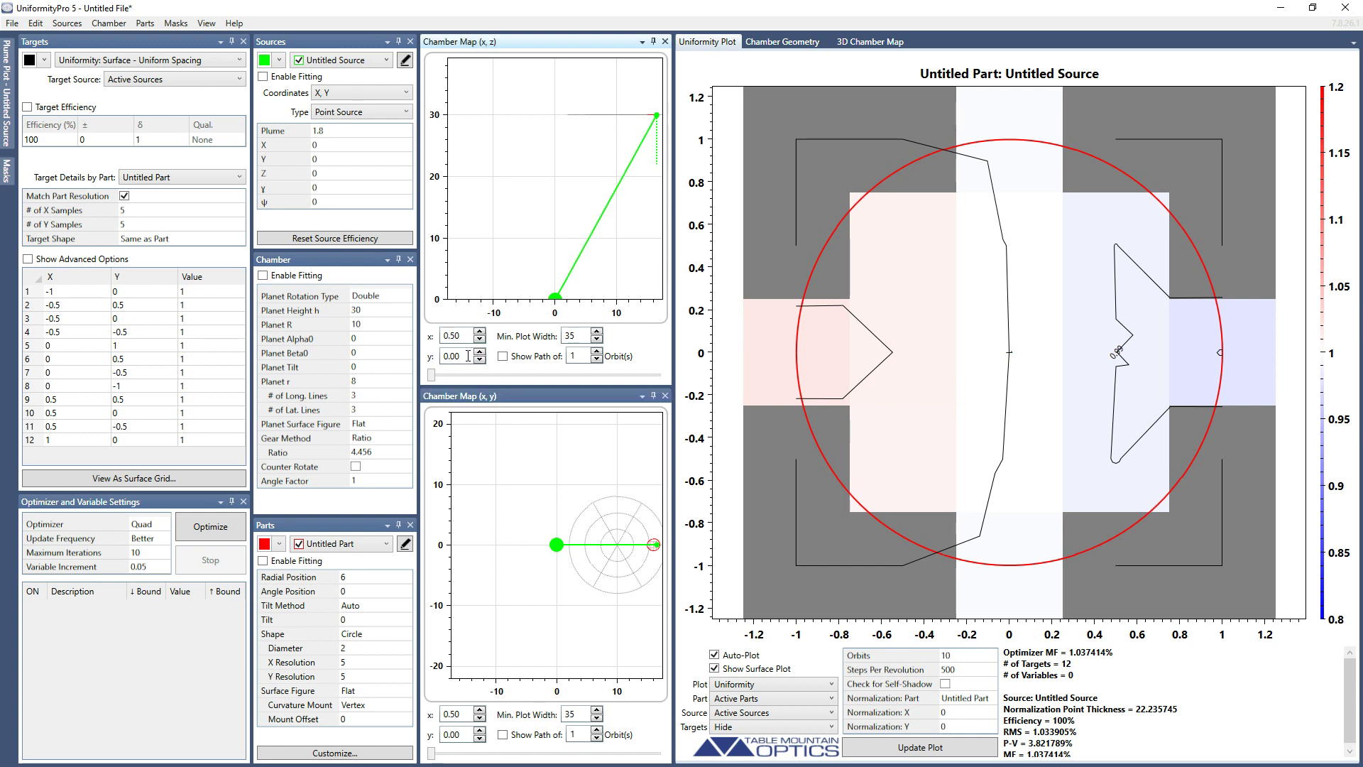
text(.5)
key(Return)
click(463, 354)
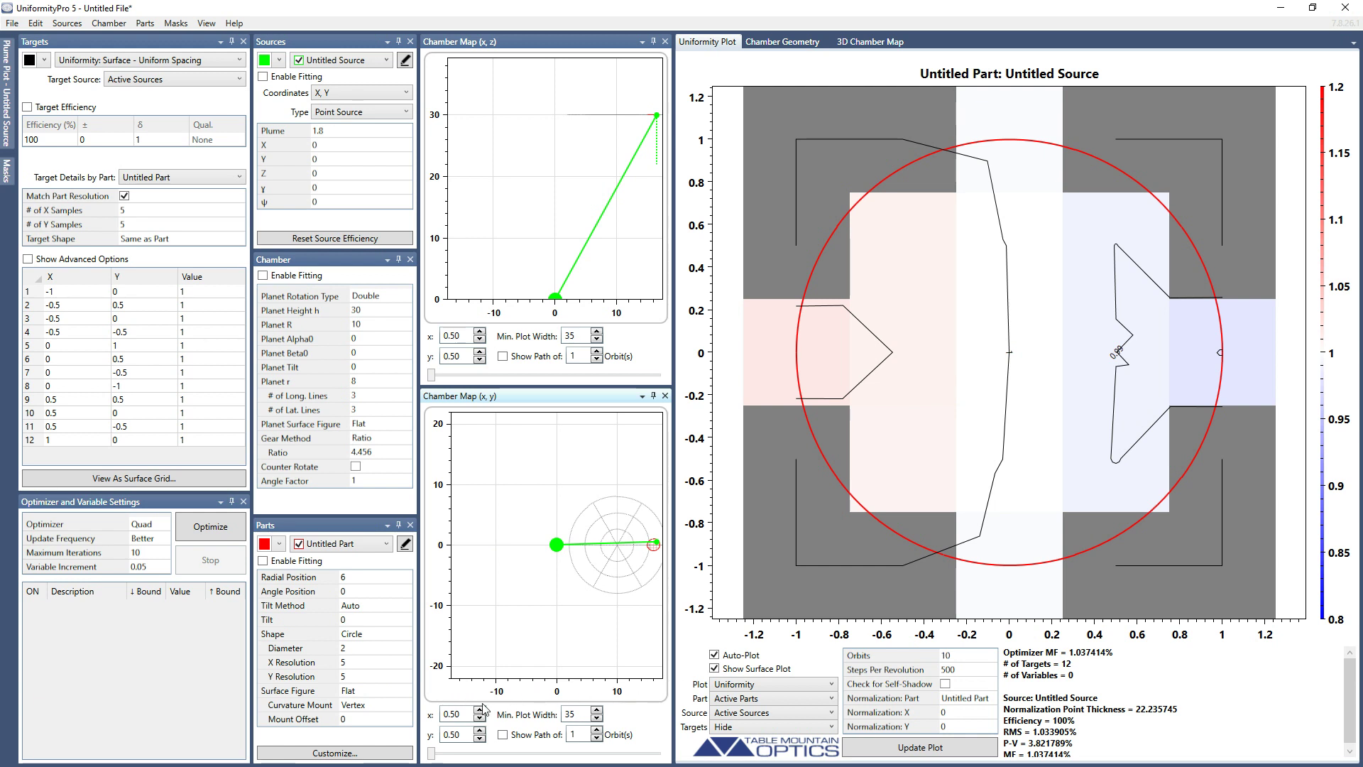
Step: Adjust the minimum plot width to 42 in the (x, y) chamber map and to 43 in the (x, z) map
scroll(580, 715, up, 8)
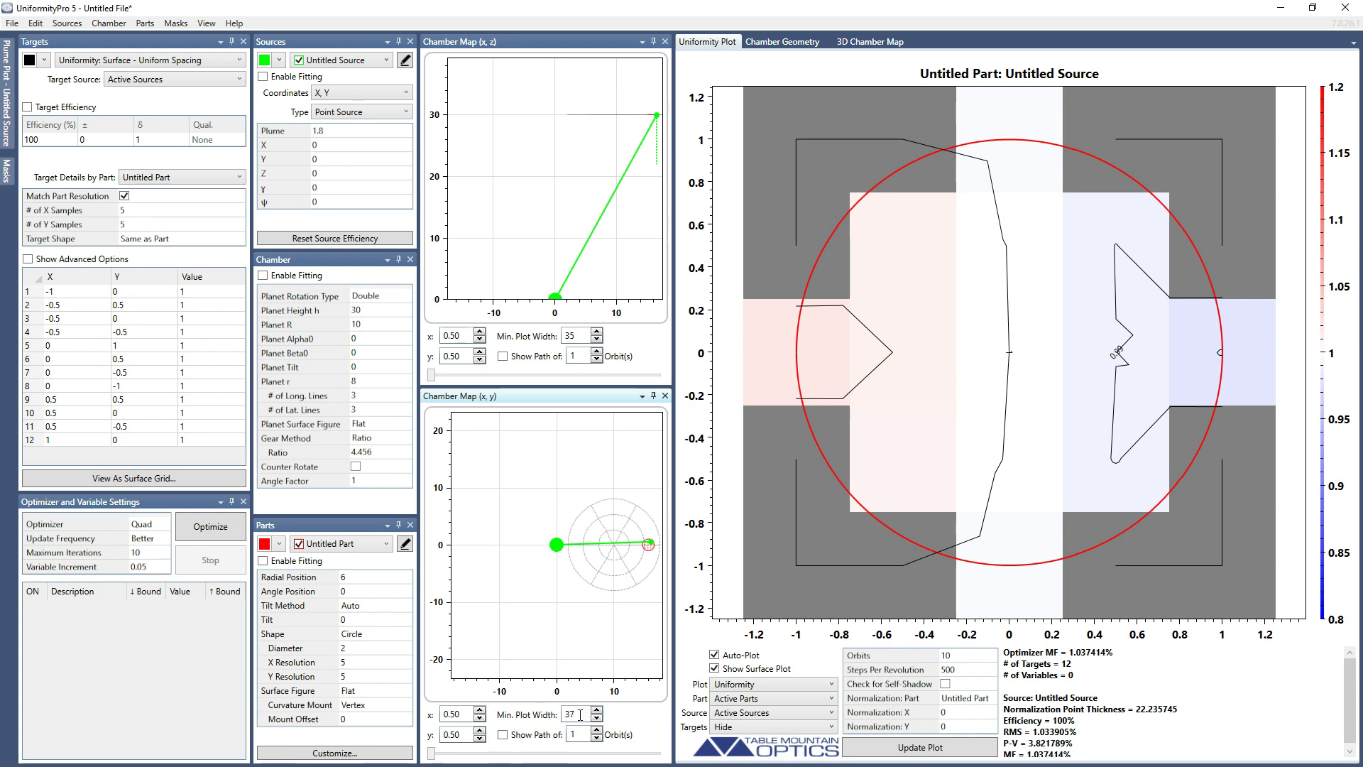
scroll(580, 715, up, 8)
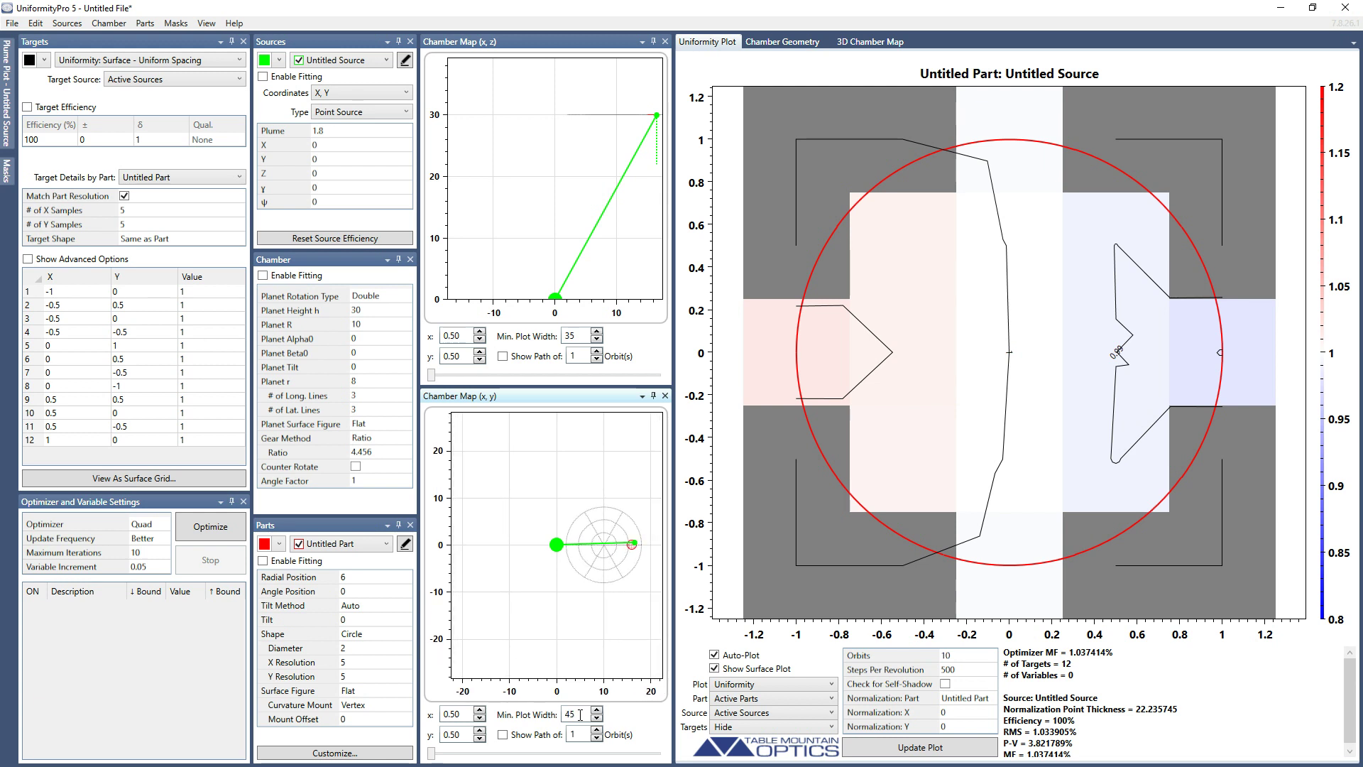
scroll(580, 715, down, 6)
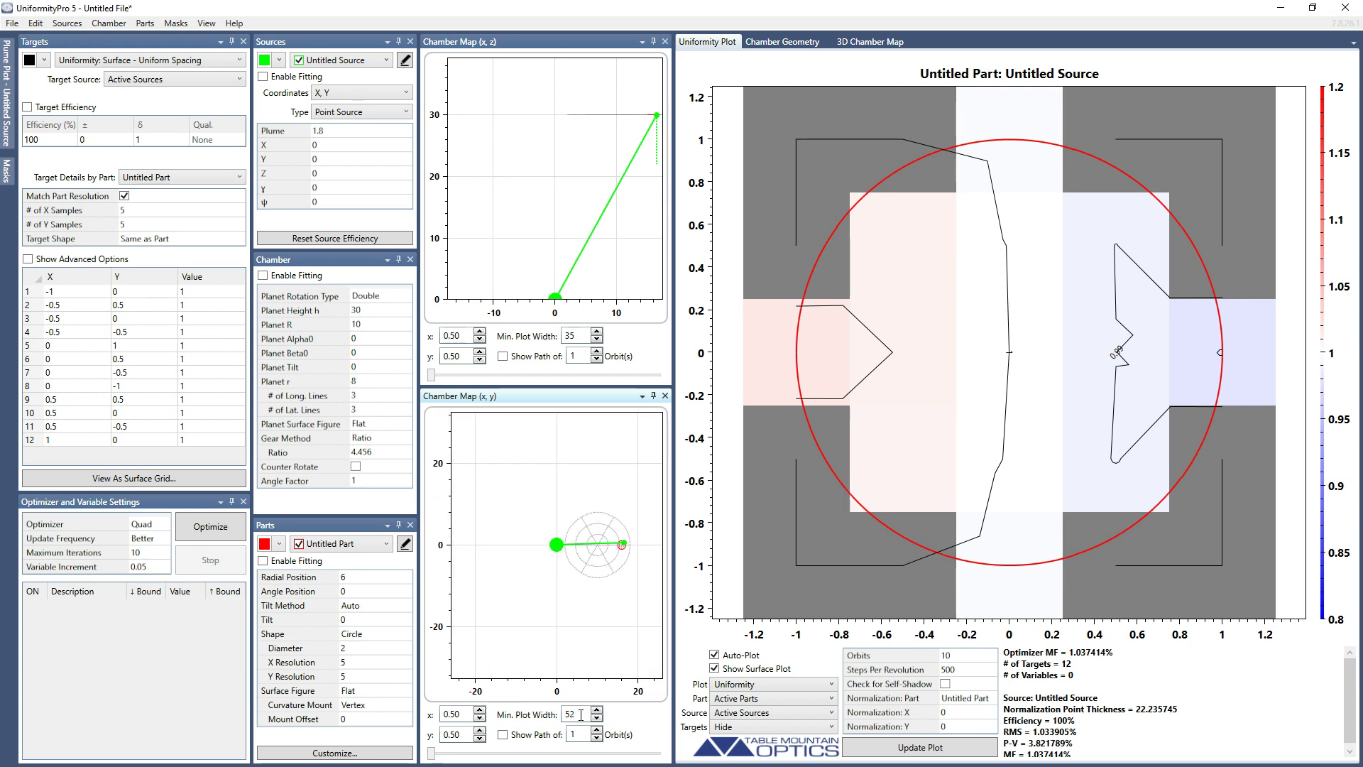
scroll(582, 715, down, 9)
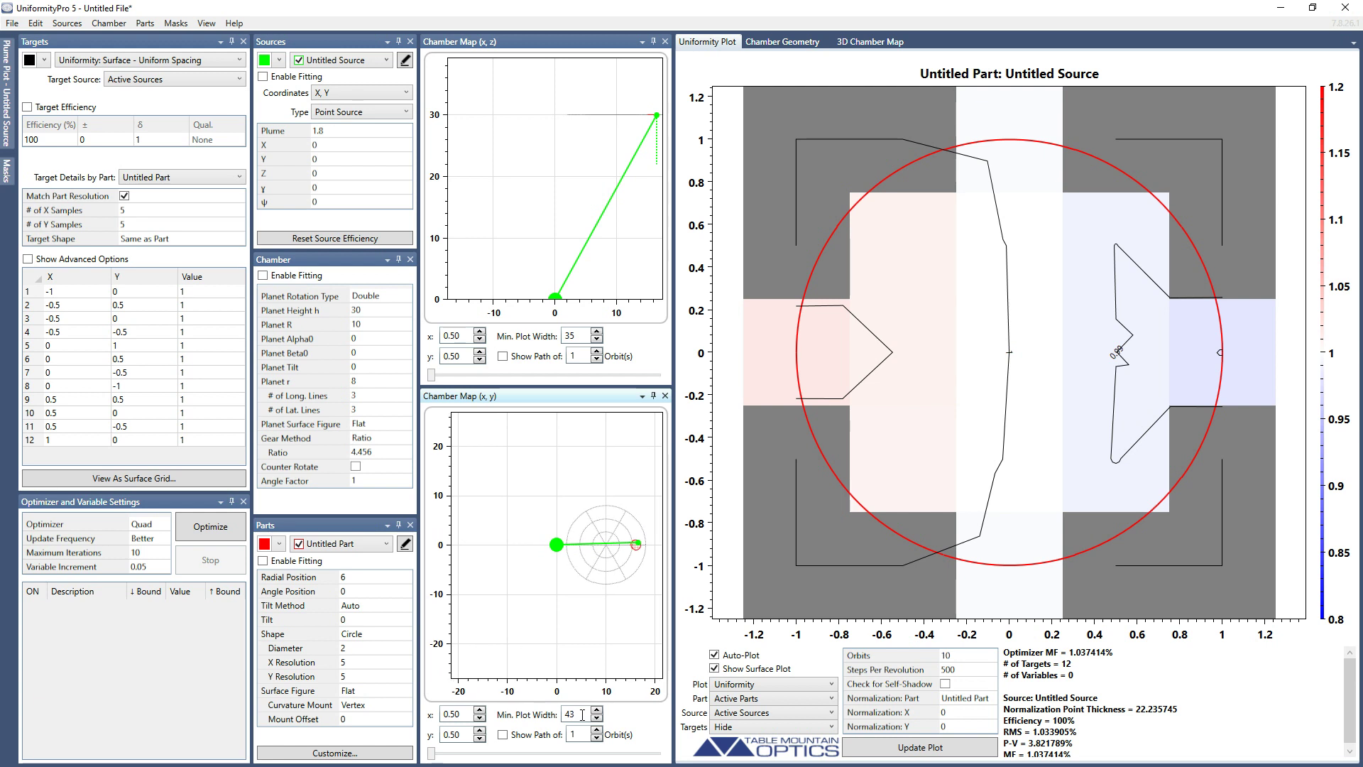
scroll(582, 714, down, 3)
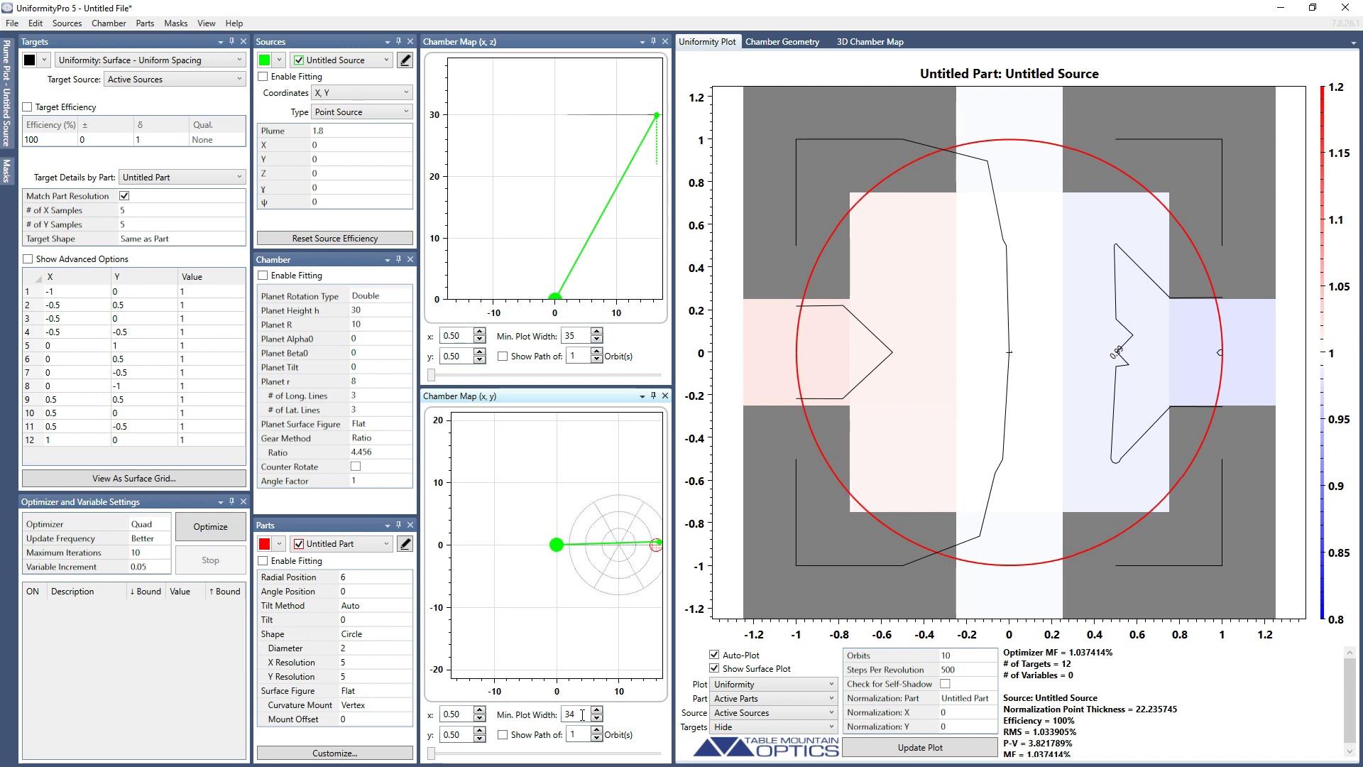
scroll(582, 715, up, 2)
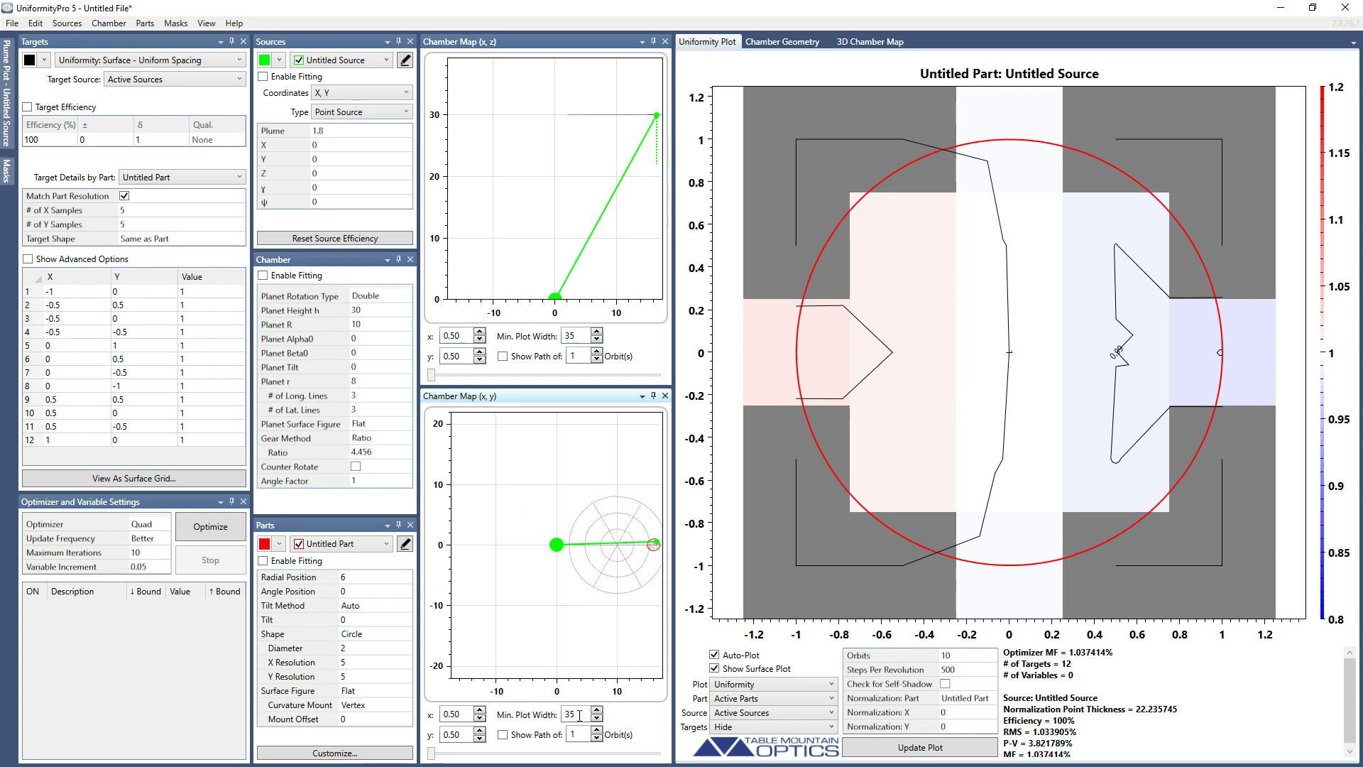
scroll(579, 715, up, 2)
scroll(578, 715, up, 5)
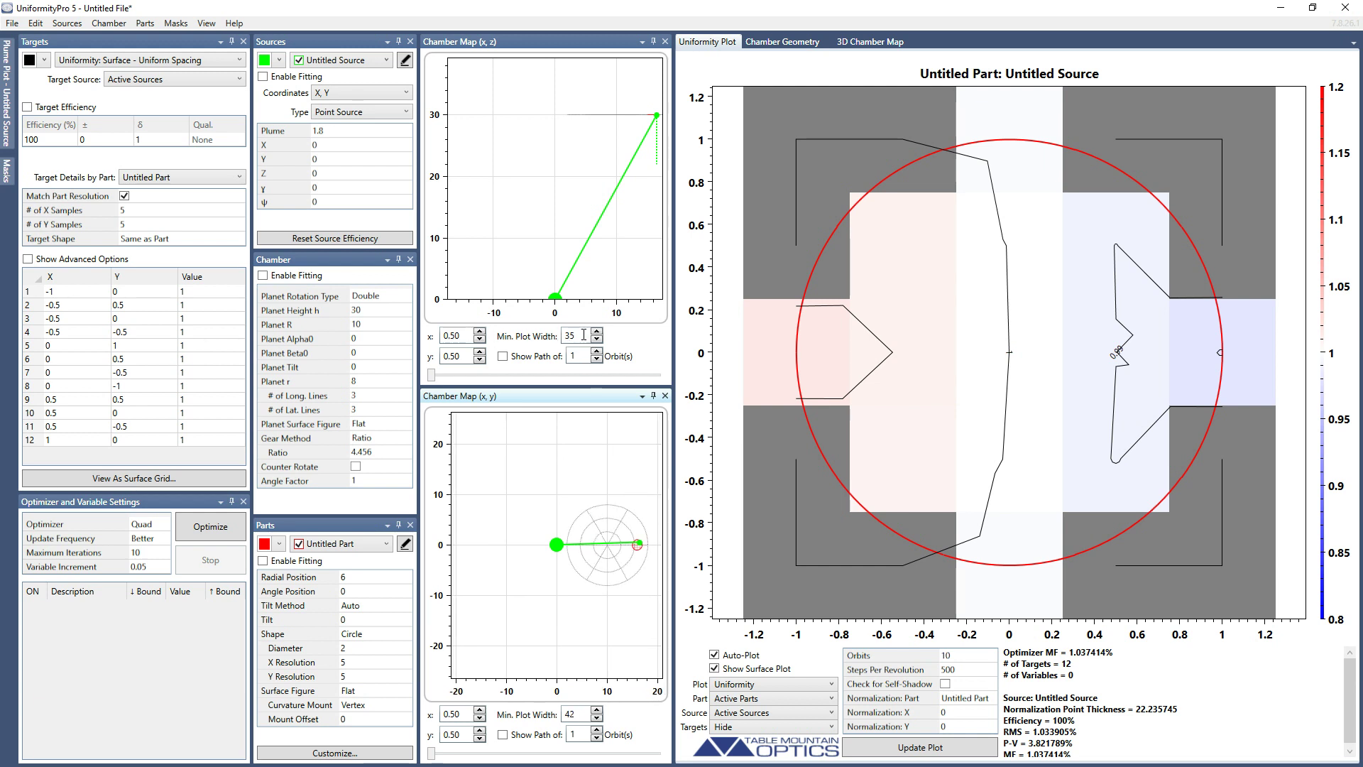
scroll(585, 335, up, 5)
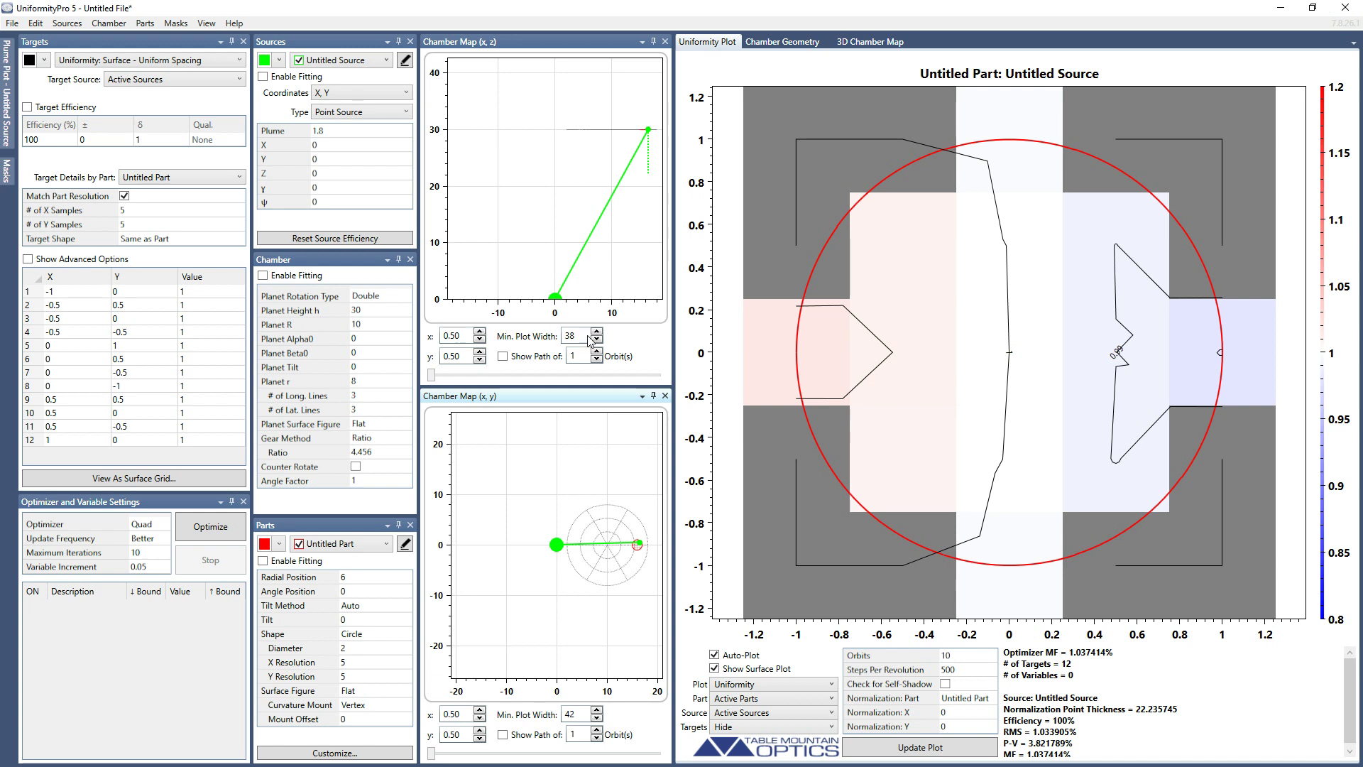
scroll(583, 337, up, 3)
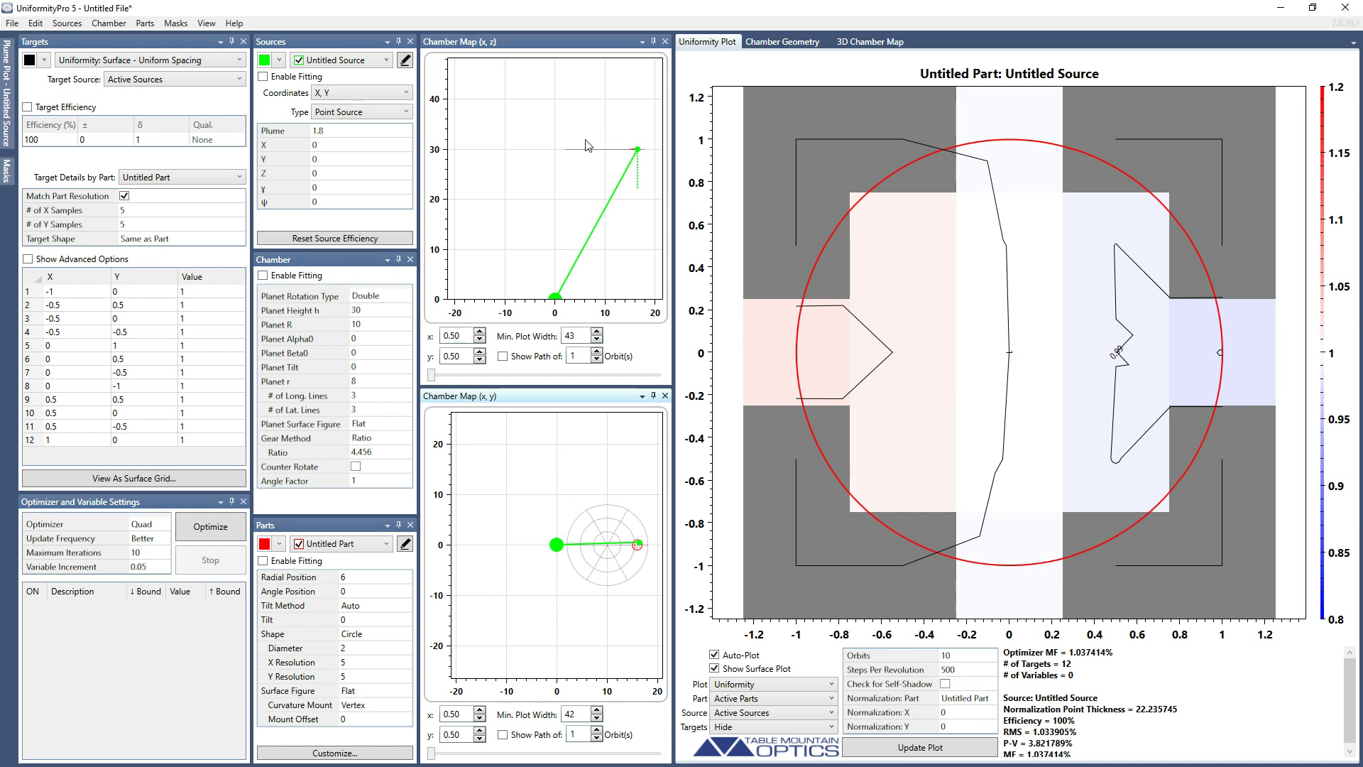
Step: Focus the (x, z) chamber map on Part Point and reduce its minimum plot width to 7
click(642, 42)
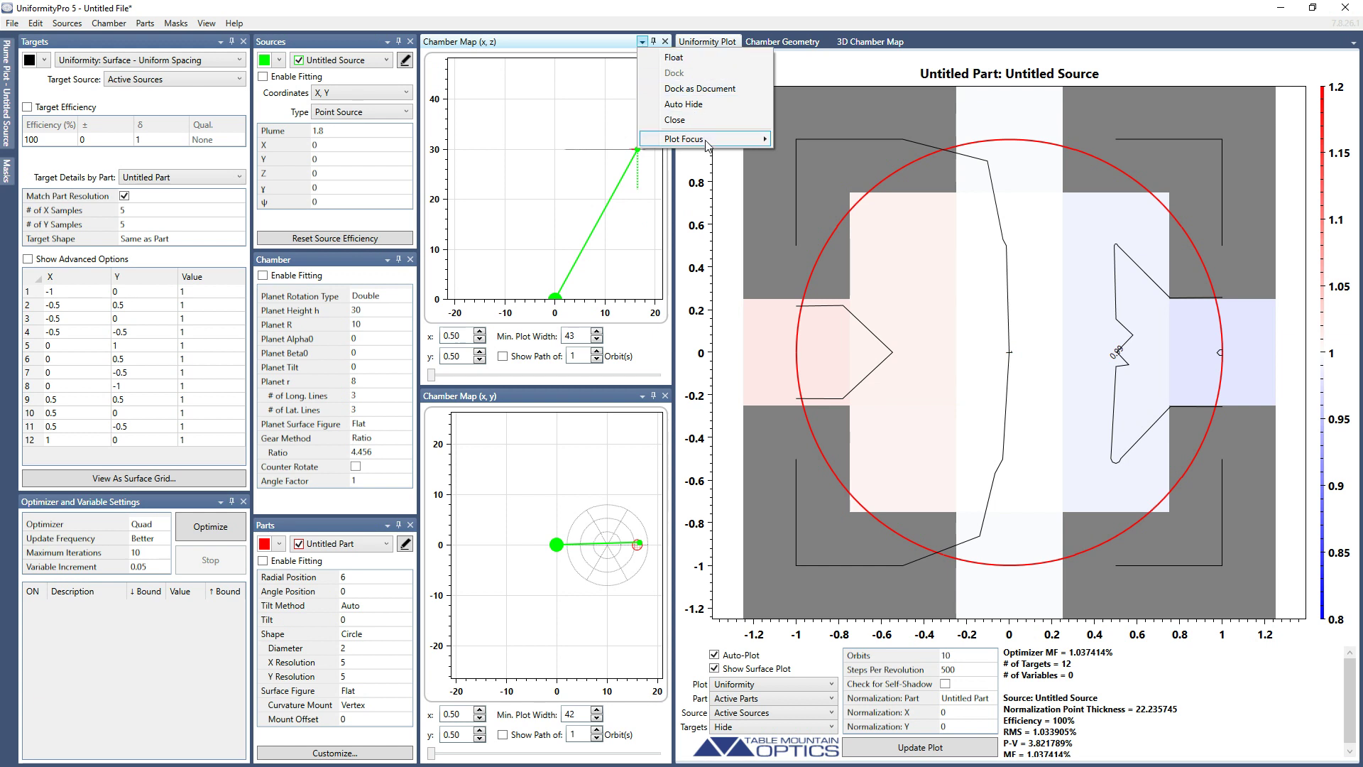
mouse_move(707, 147)
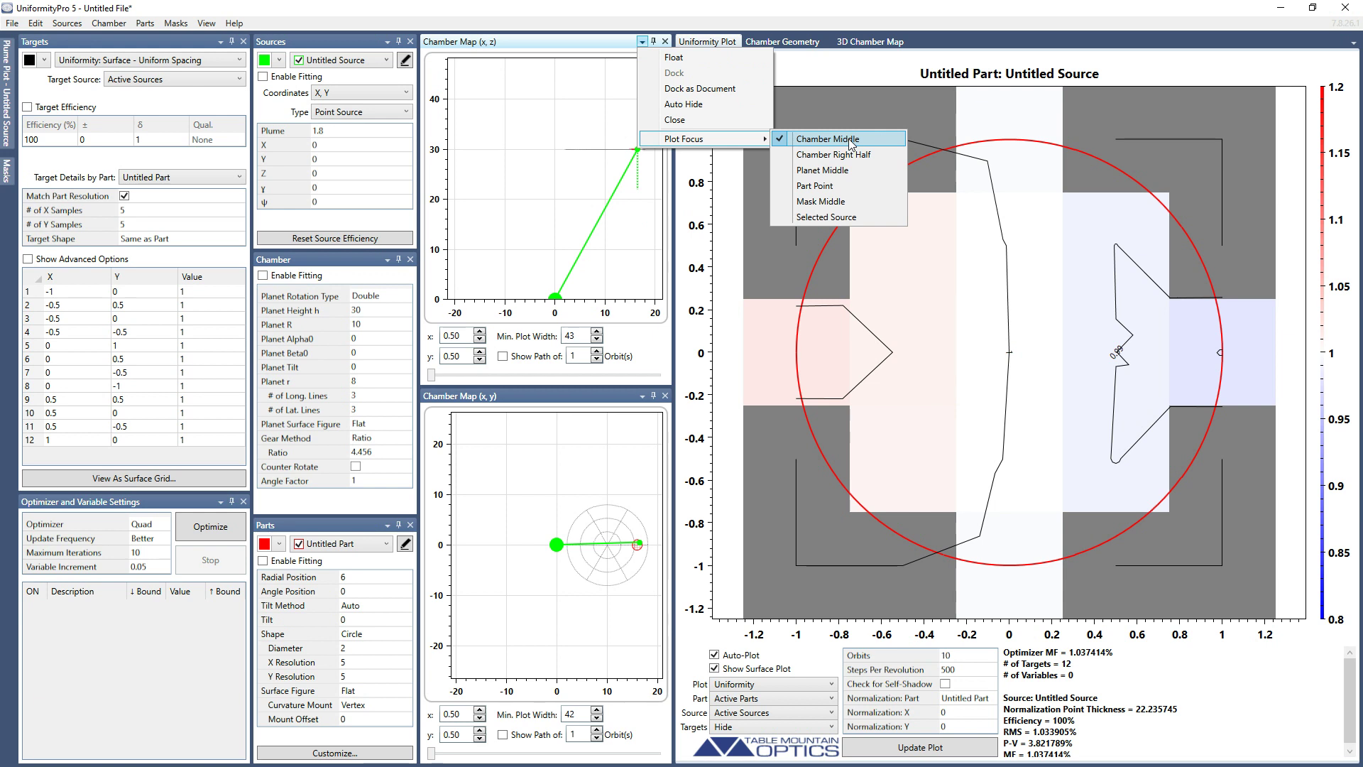
click(840, 186)
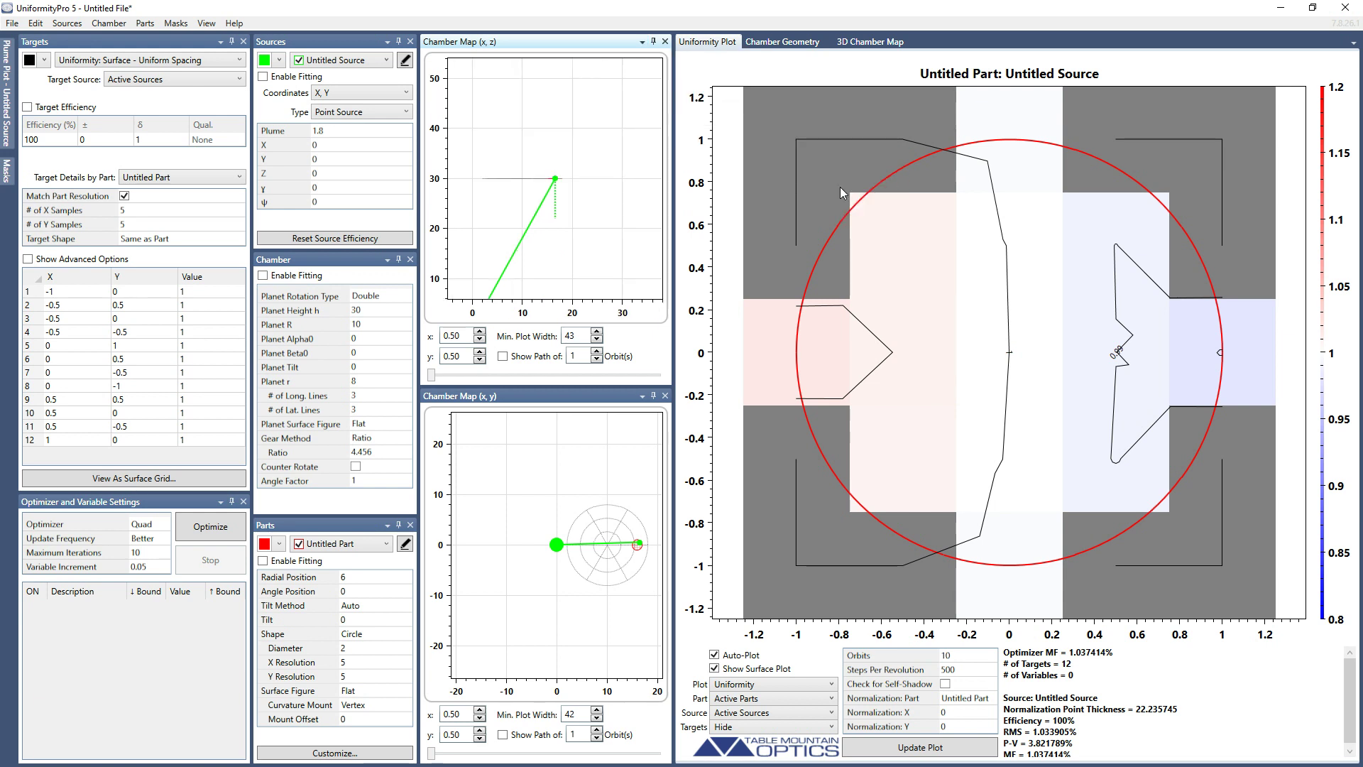
scroll(581, 332, up, 1)
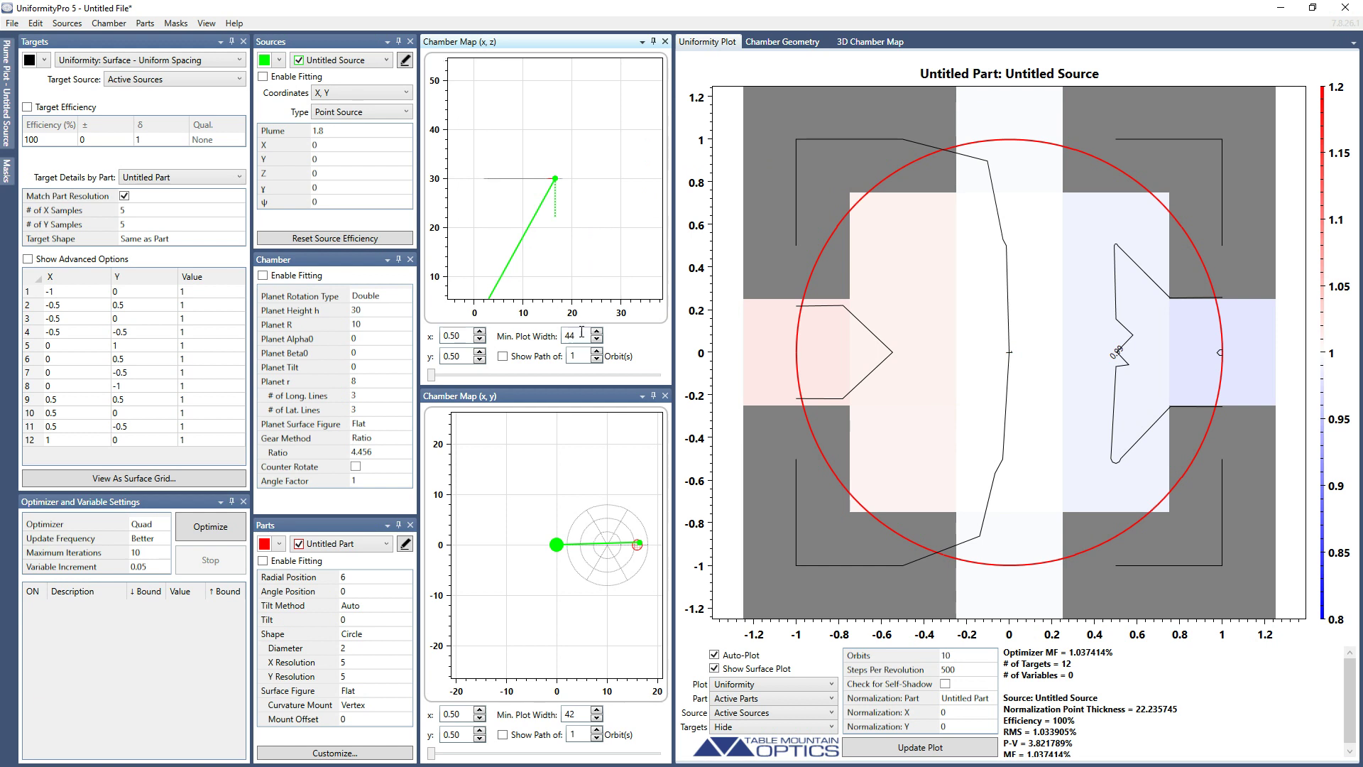
scroll(582, 331, down, 1)
scroll(583, 334, down, 9)
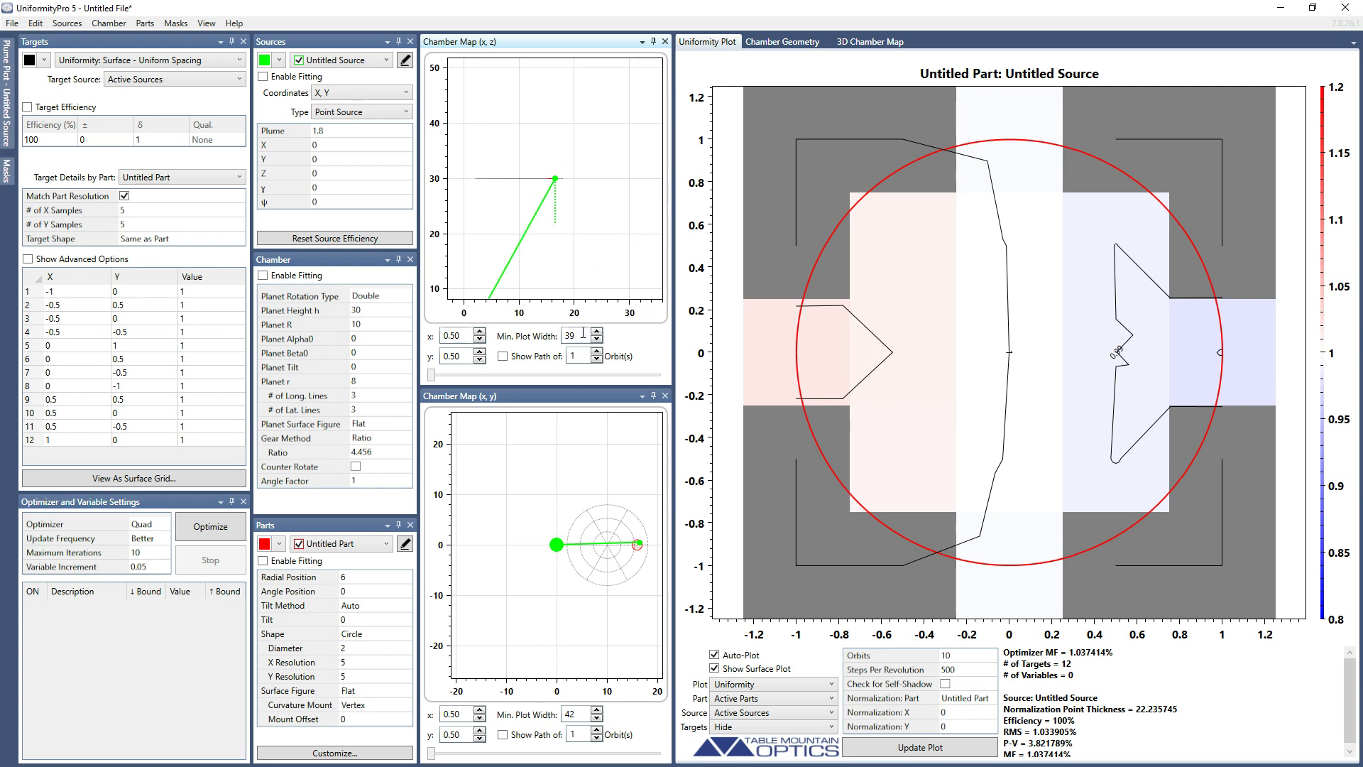
scroll(583, 335, down, 9)
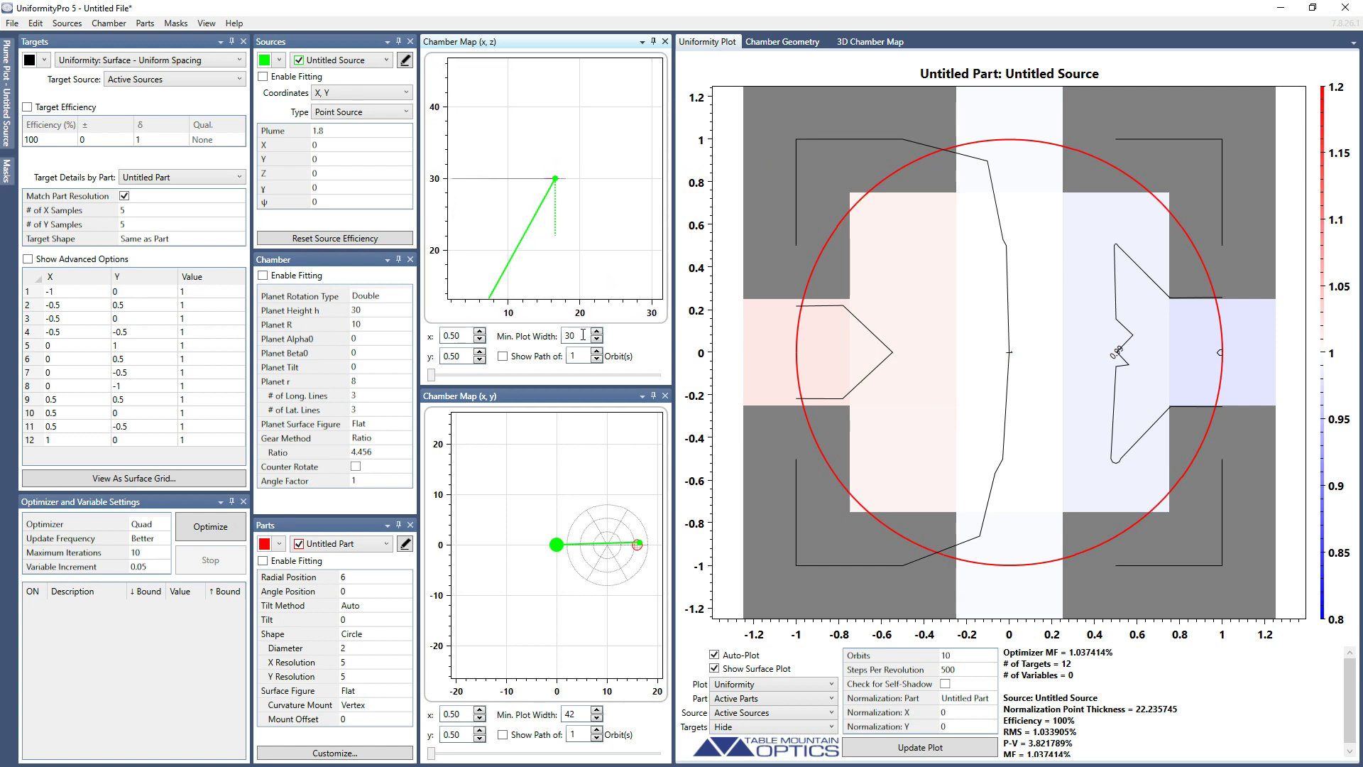
scroll(583, 338, down, 9)
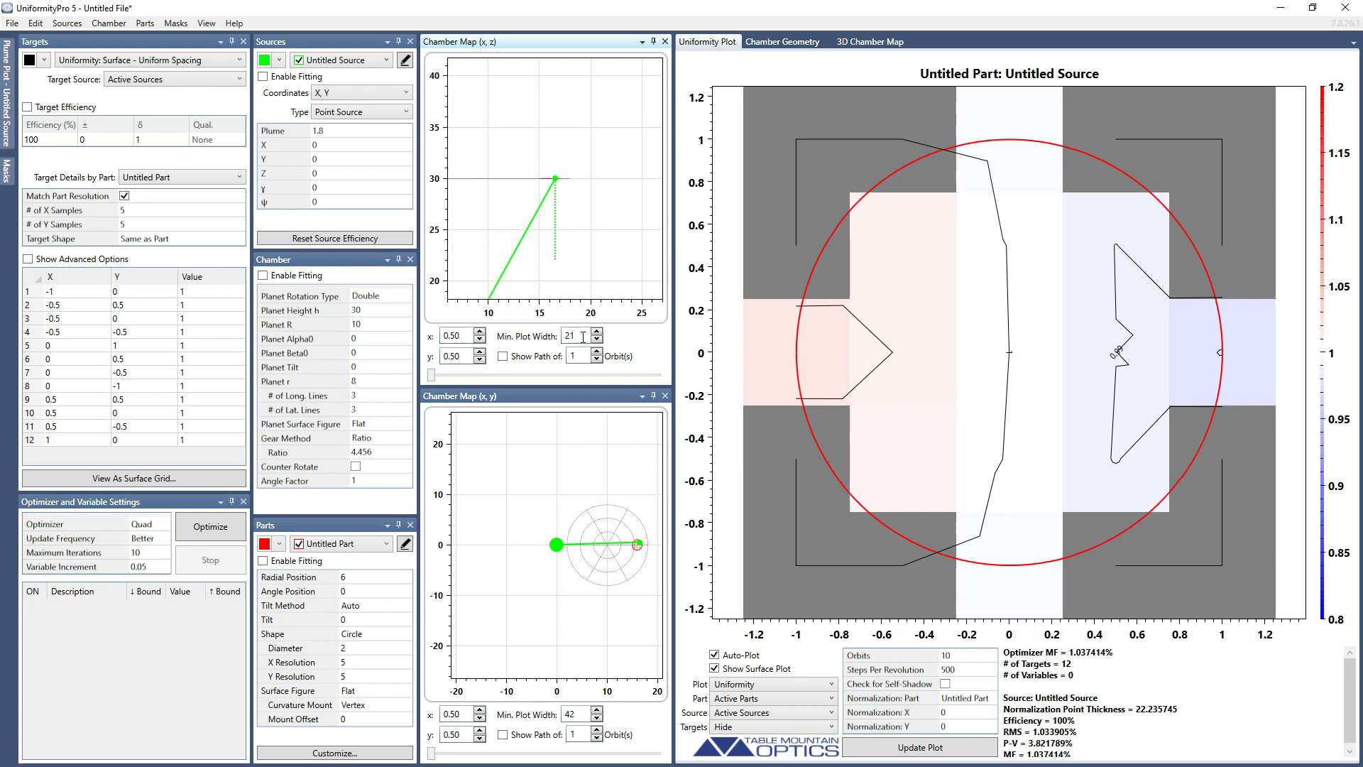
scroll(583, 337, down, 5)
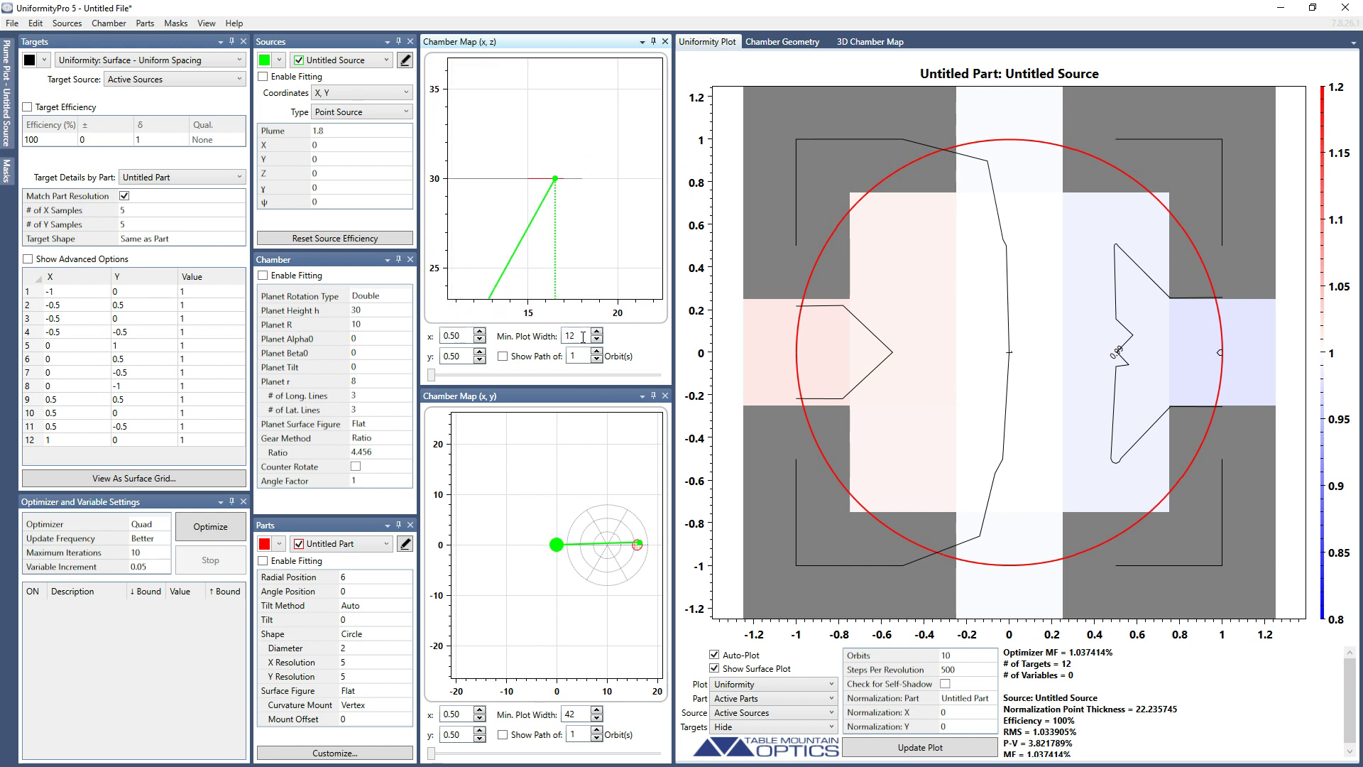
scroll(583, 337, down, 2)
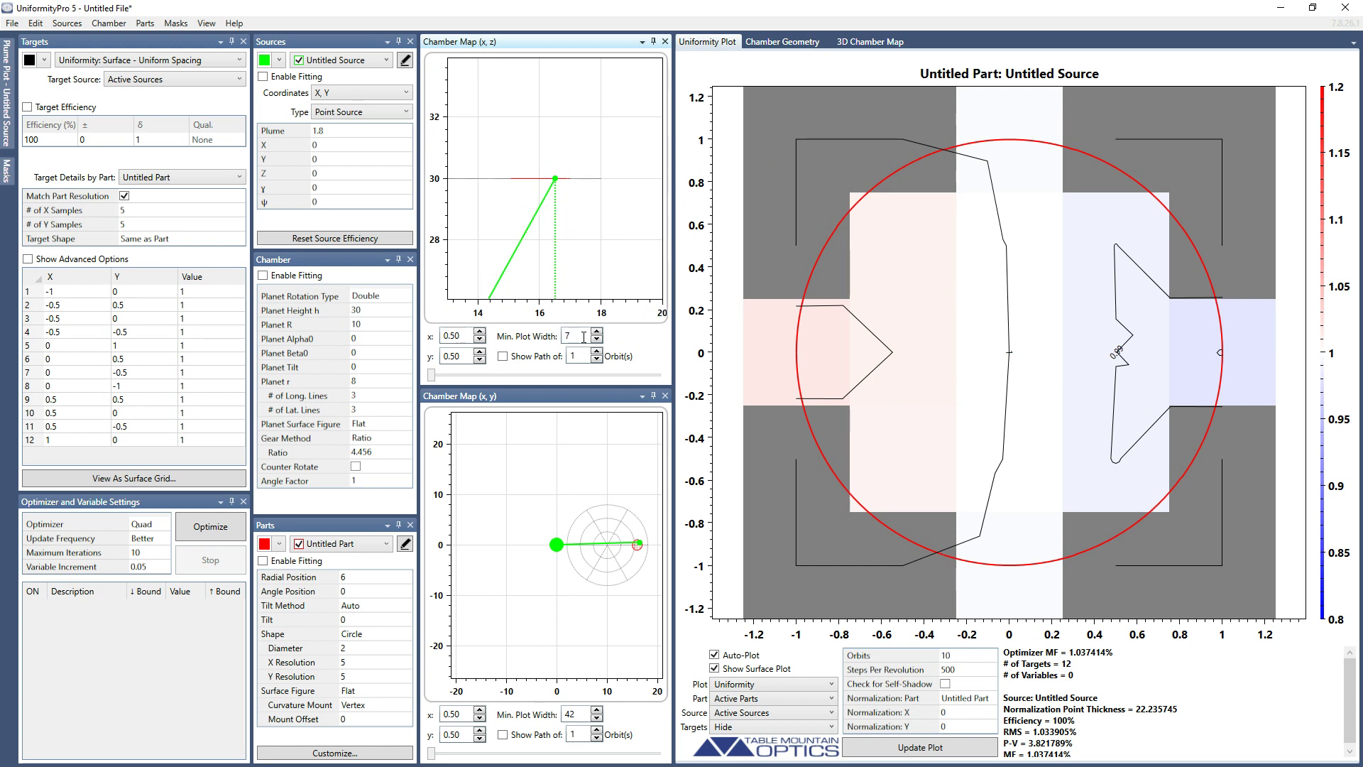
Step: Focus the (x, y) chamber map on Part Point and set its minimum plot width to 5
double_click(571, 715)
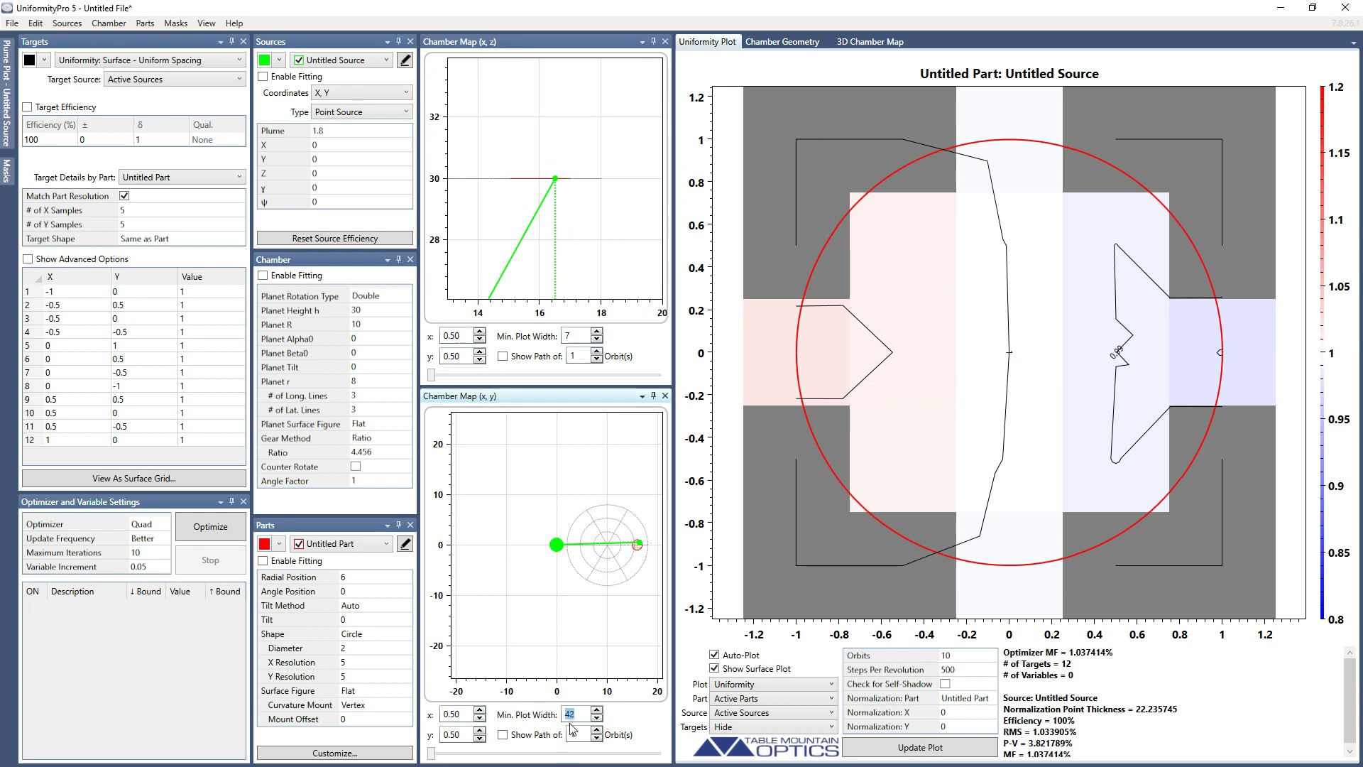
key(Return)
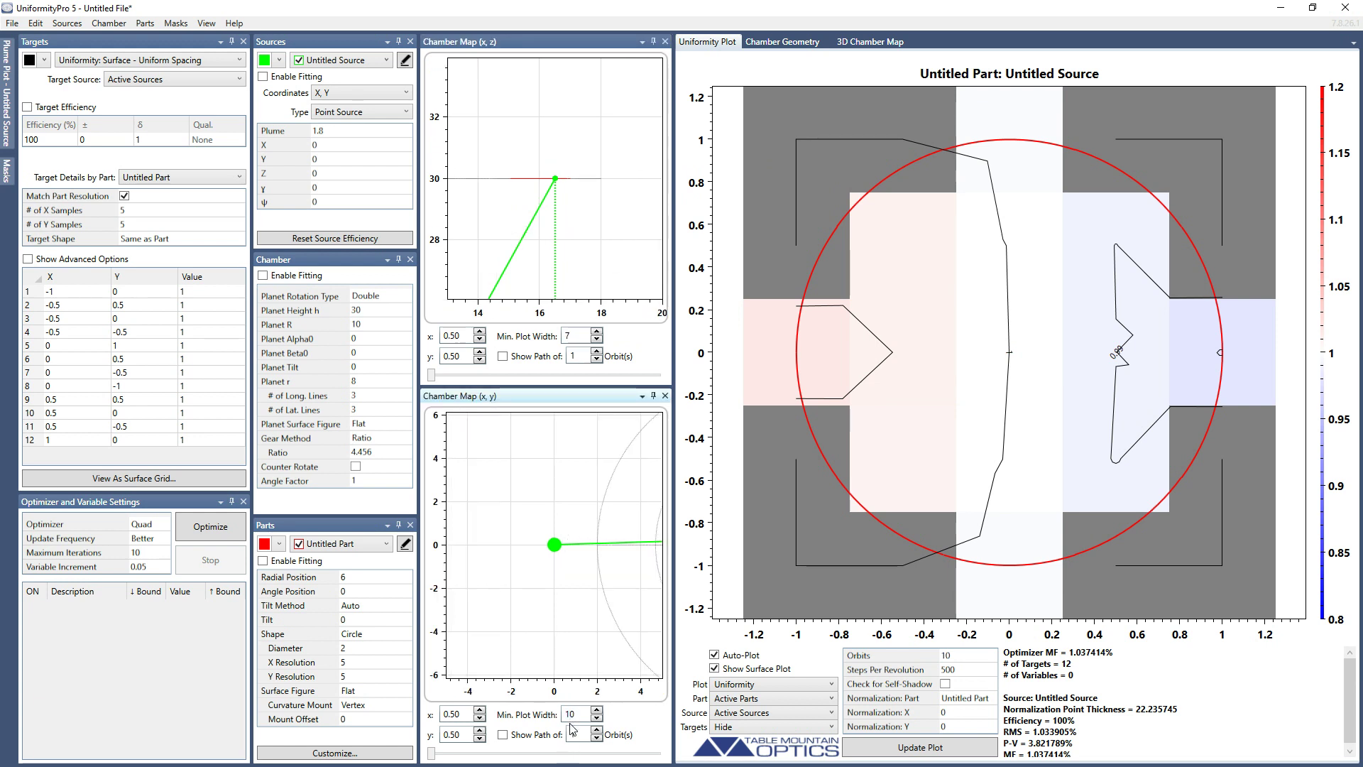
click(642, 395)
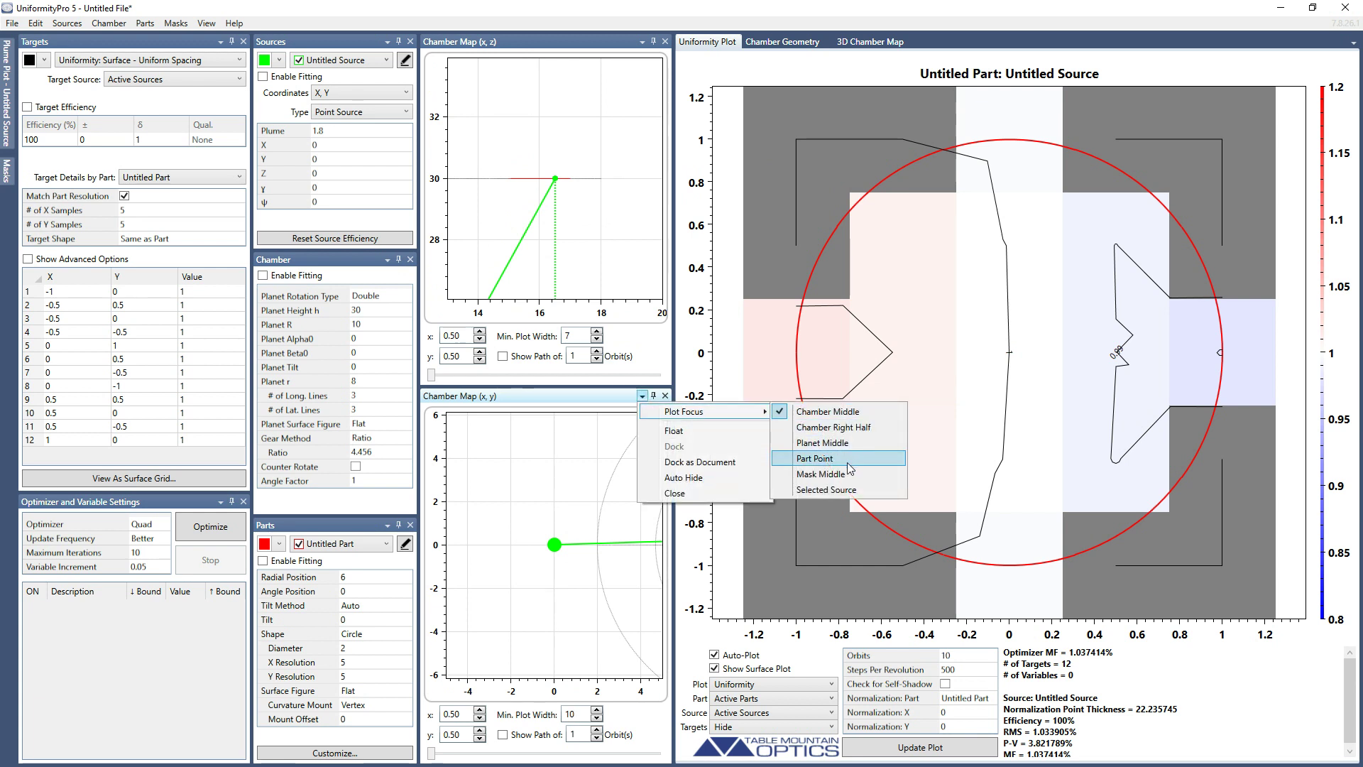
click(846, 465)
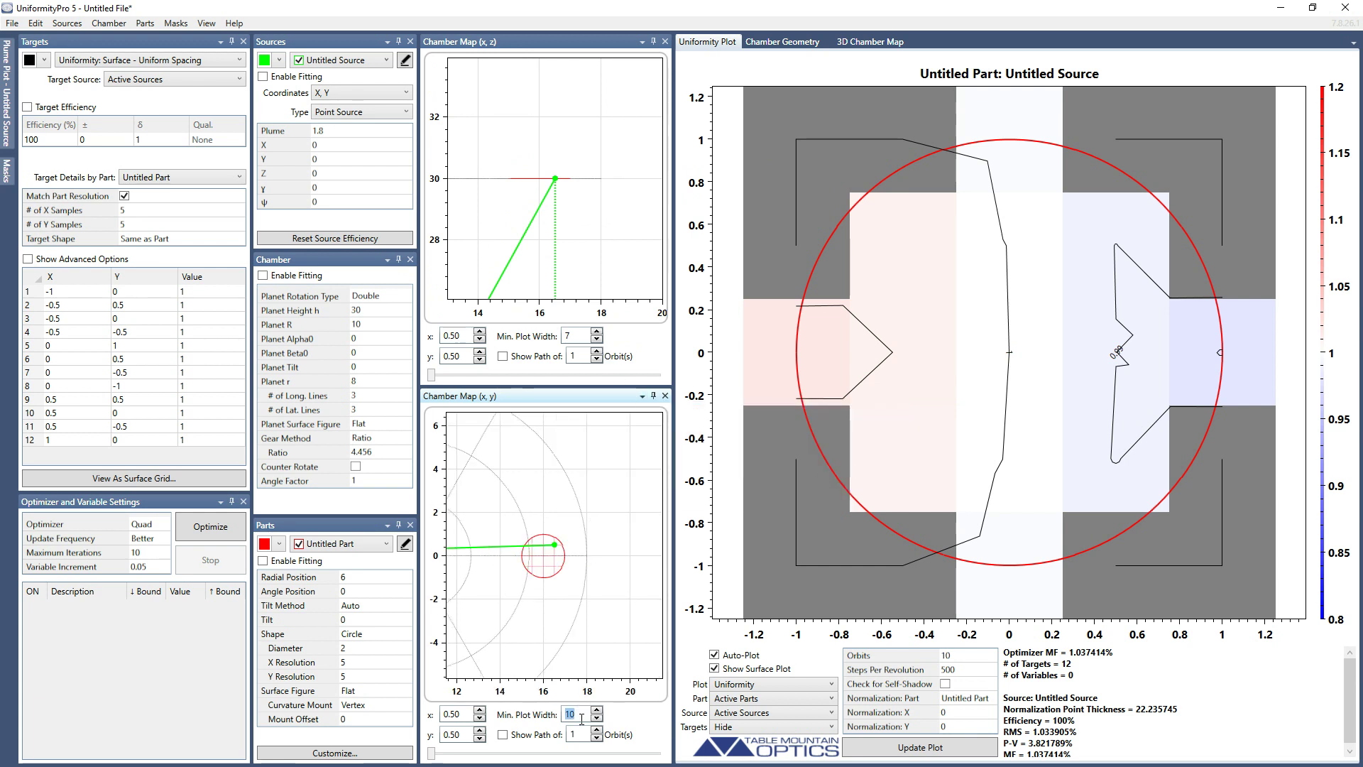
text(5)
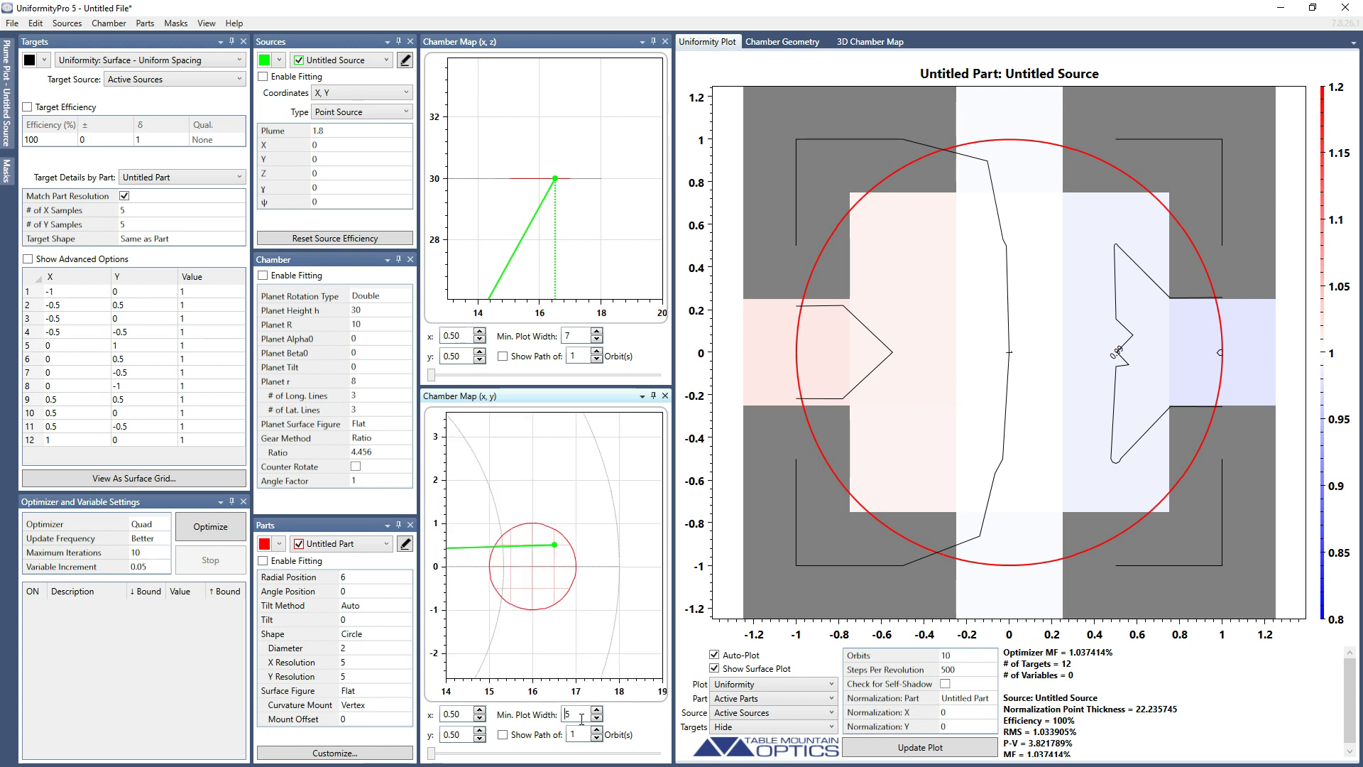
Step: Set the x coordinate of the displayed part point to -0.5
double_click(467, 334)
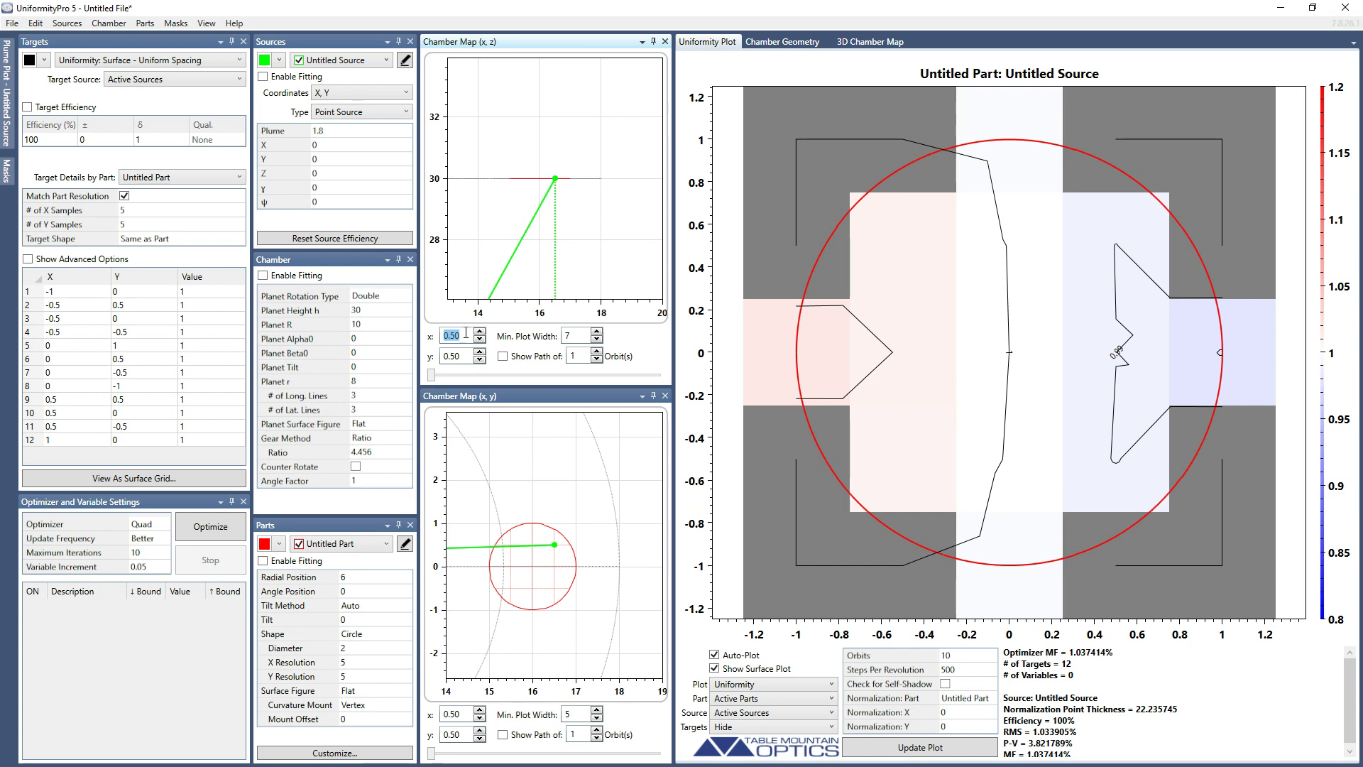
text(-)
key(Return)
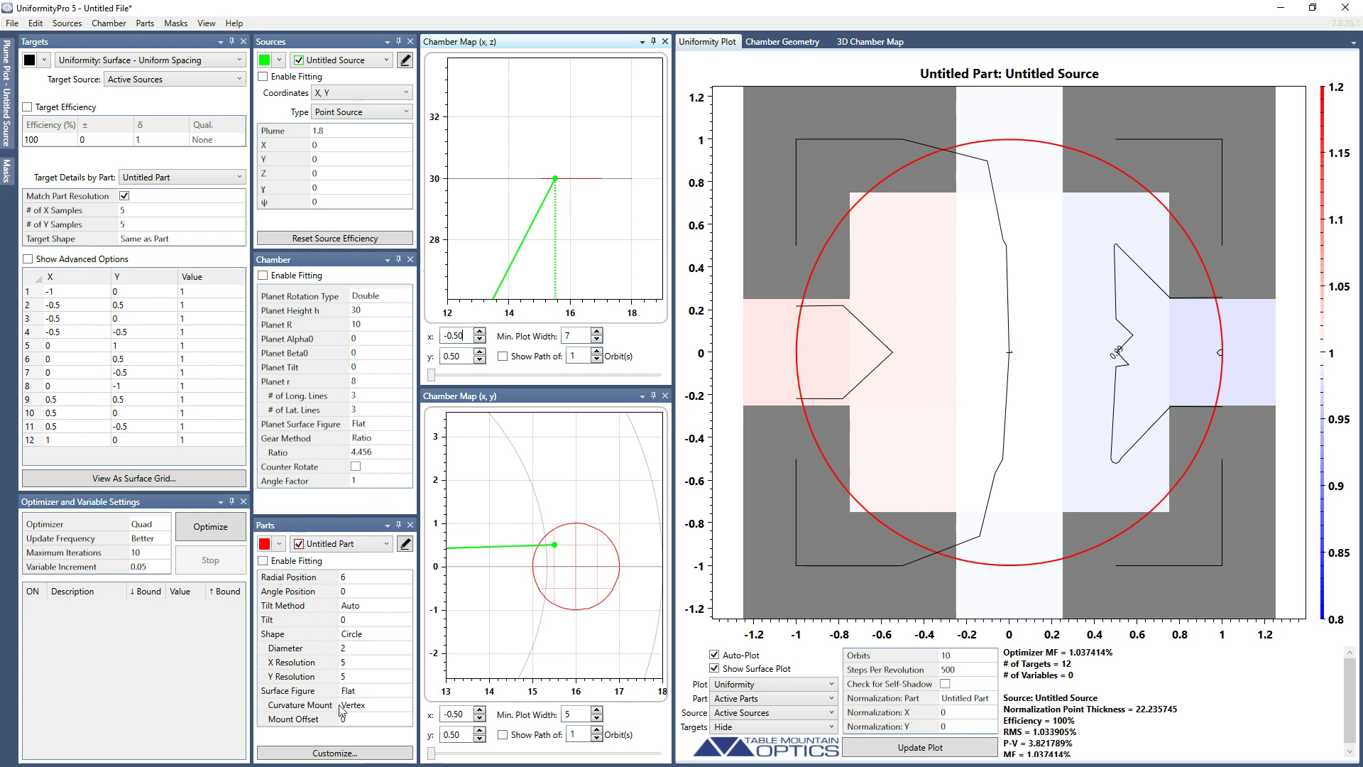
Step: Change the part's surface figure to Spheric with a radius of curvature of 5
click(379, 692)
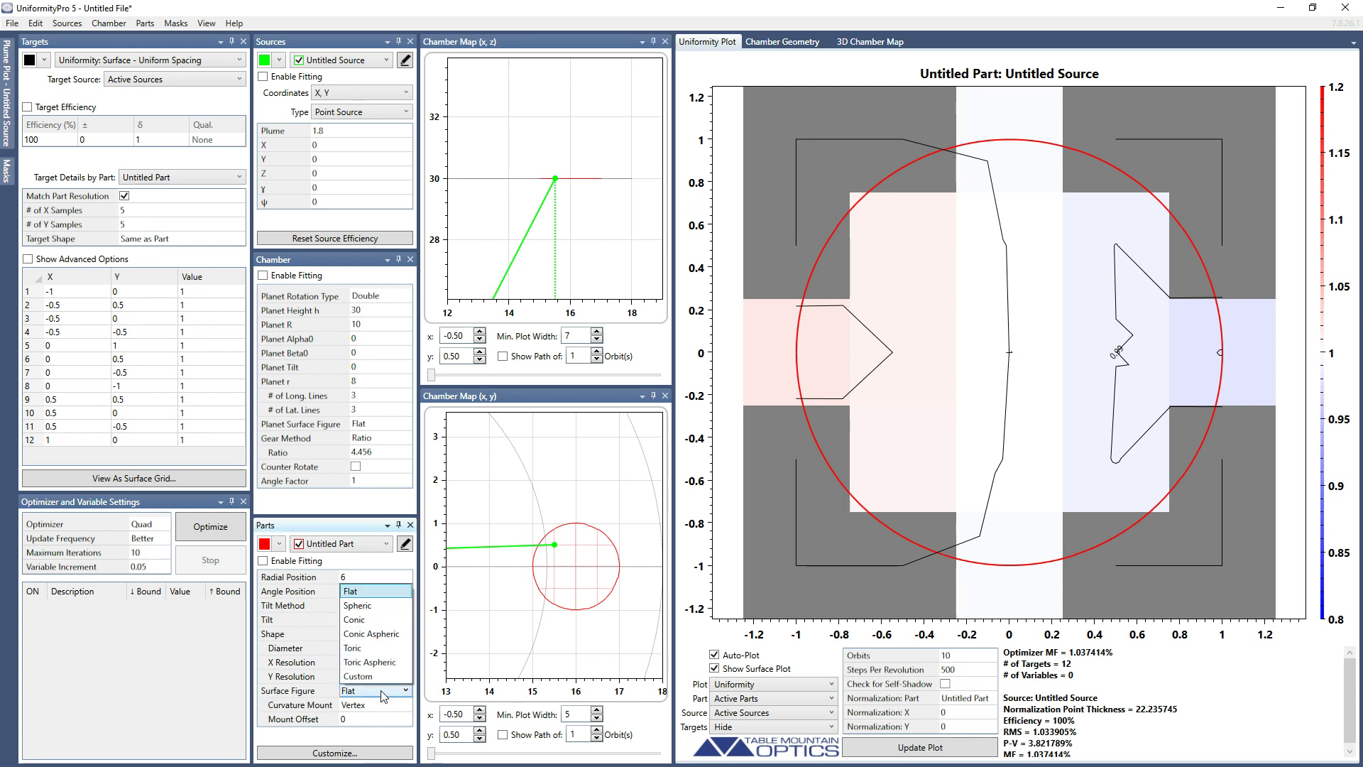
click(369, 607)
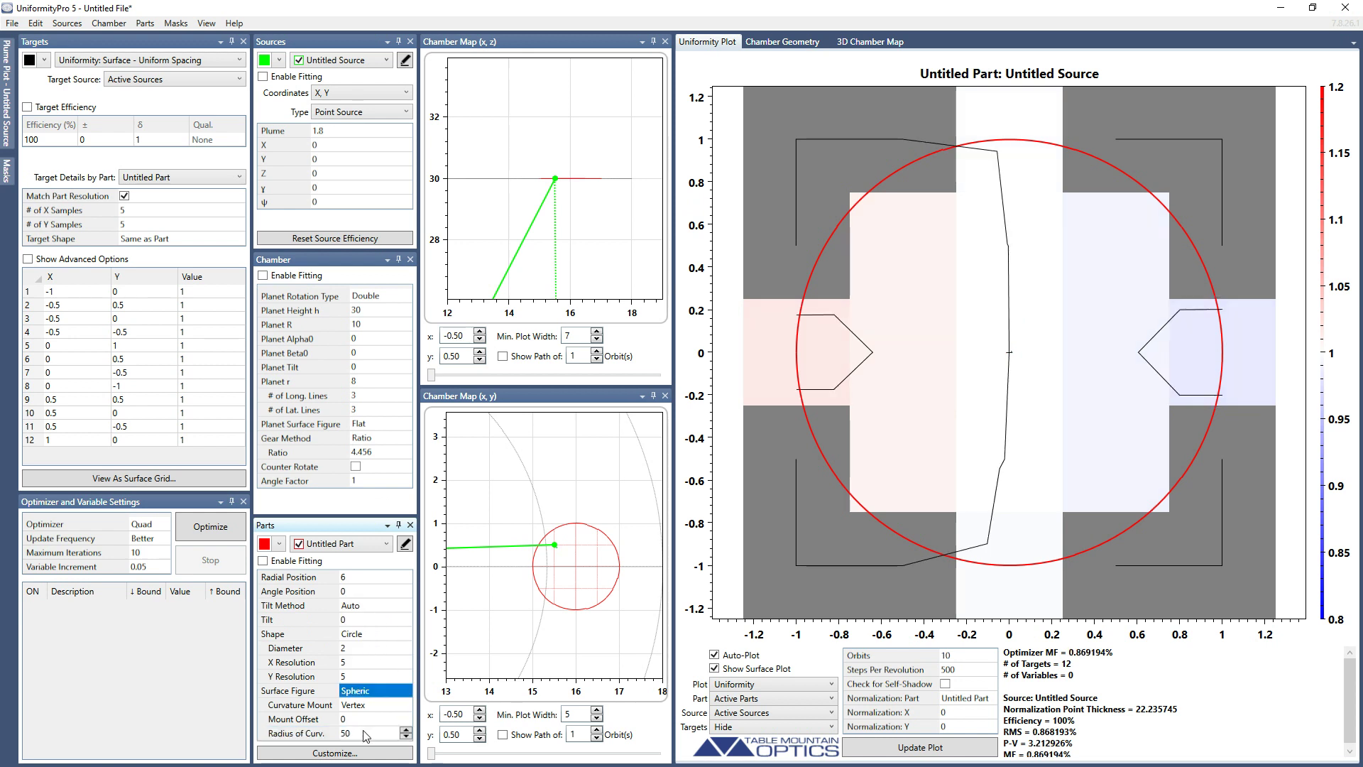
click(365, 736)
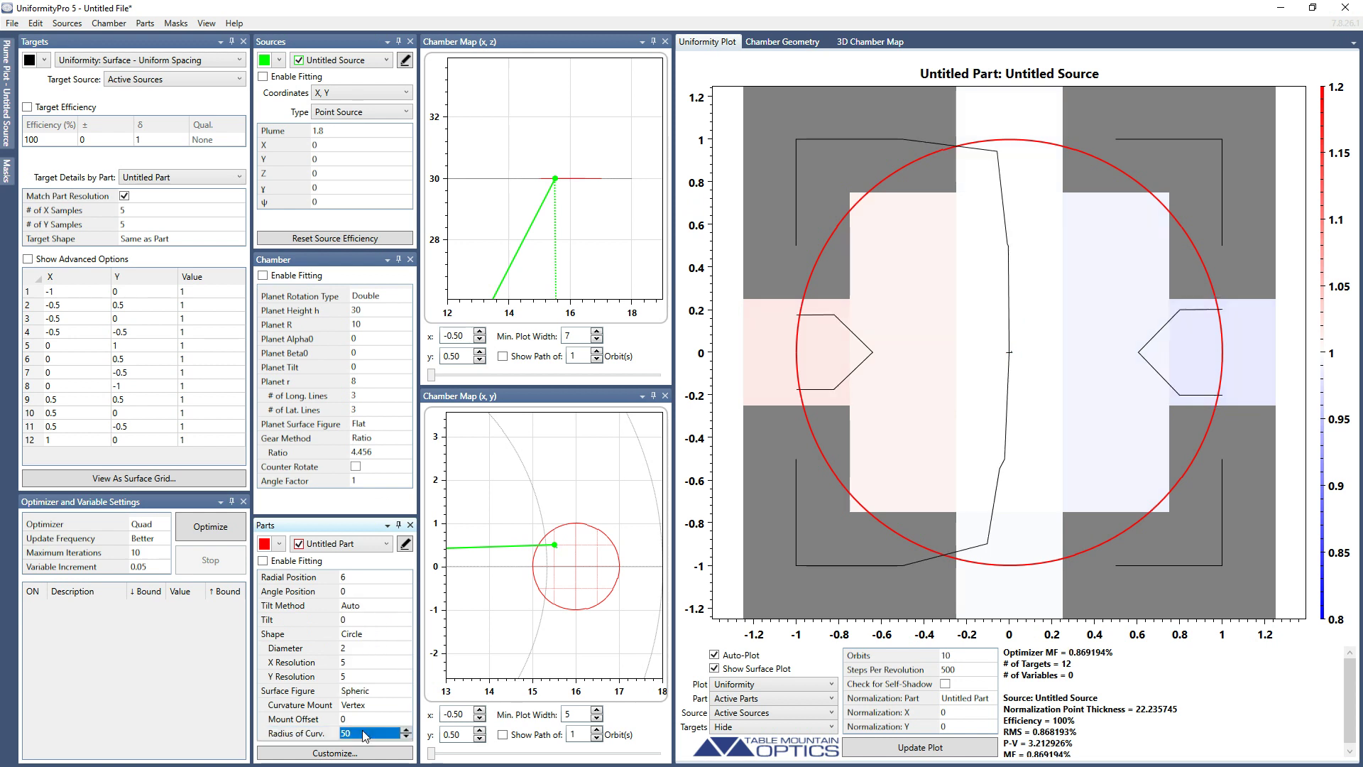
text(5)
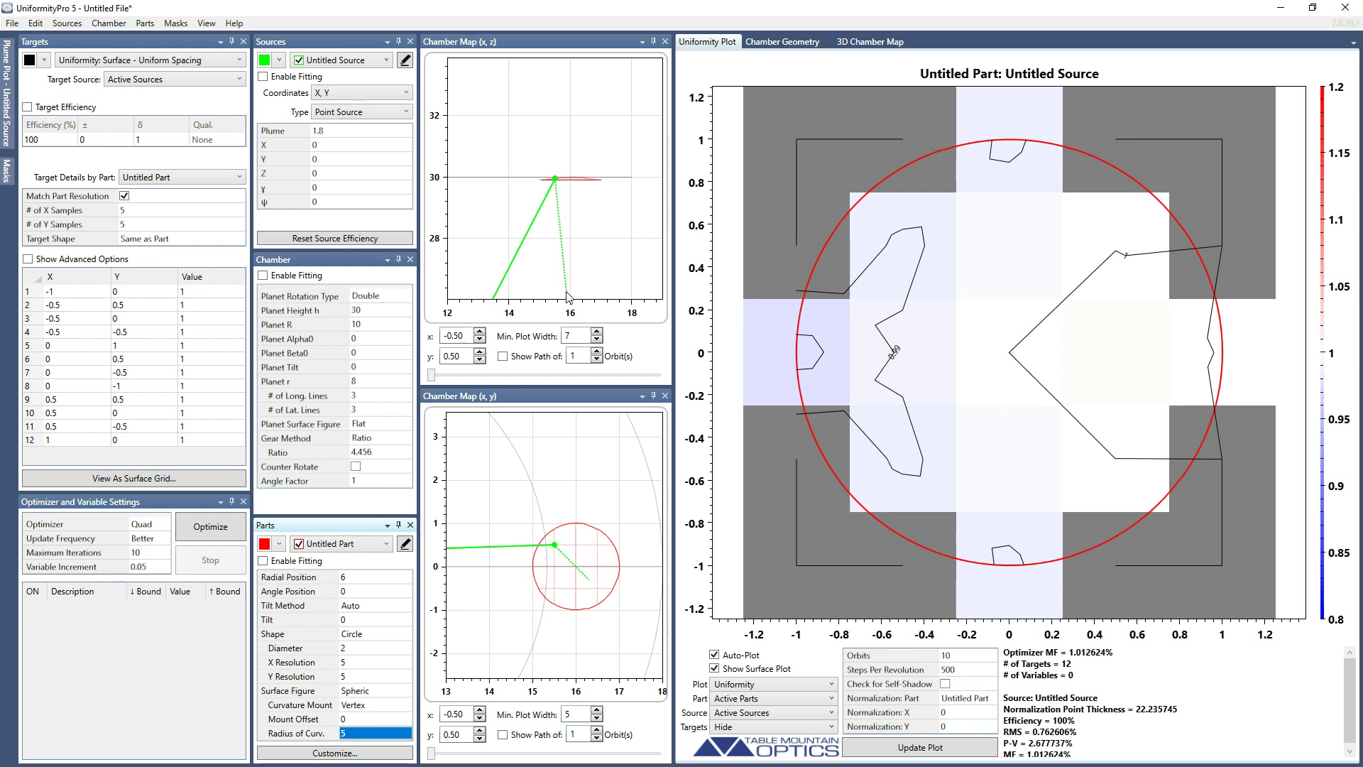
Step: Move the displayed part point across the part in x up to 0.90, and bring it back to 0.60
click(480, 332)
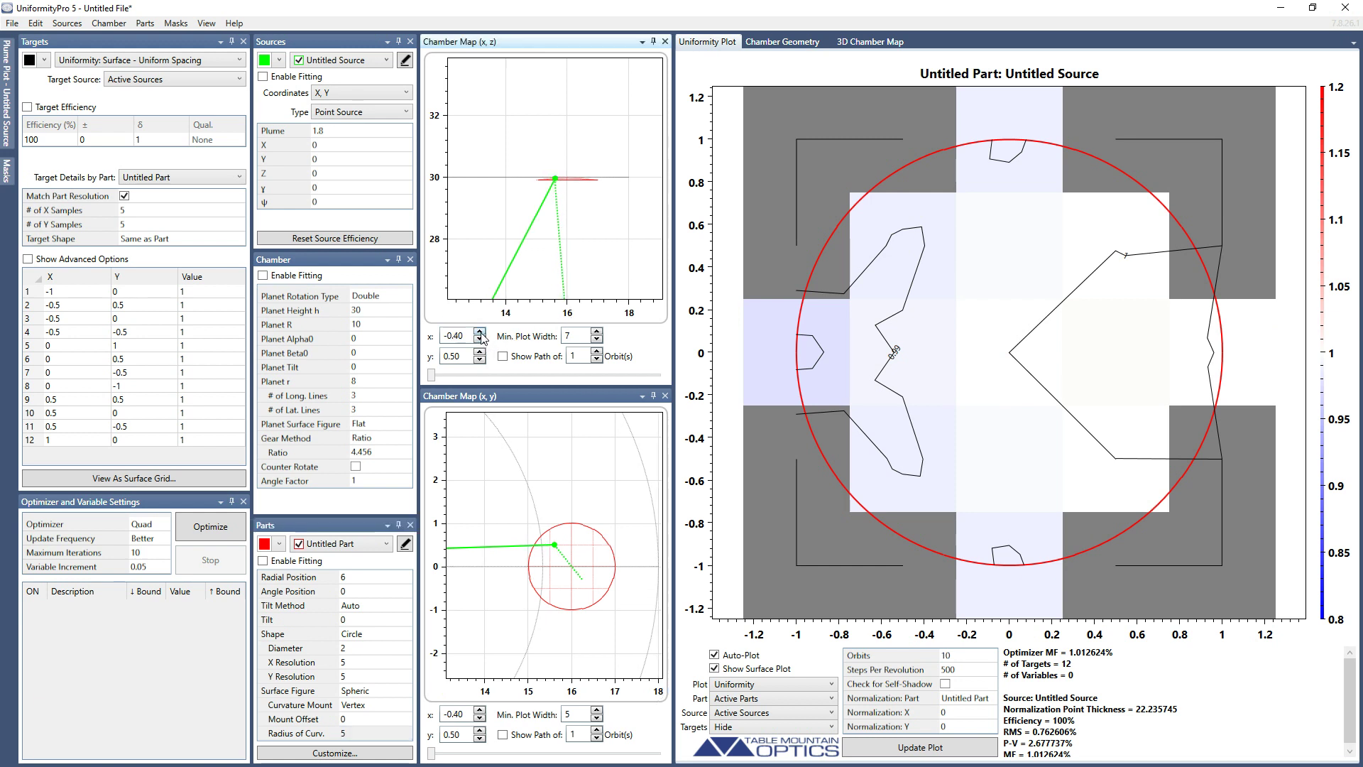
click(480, 333)
click(480, 332)
click(480, 332)
click(480, 332)
click(480, 332)
click(480, 333)
click(480, 332)
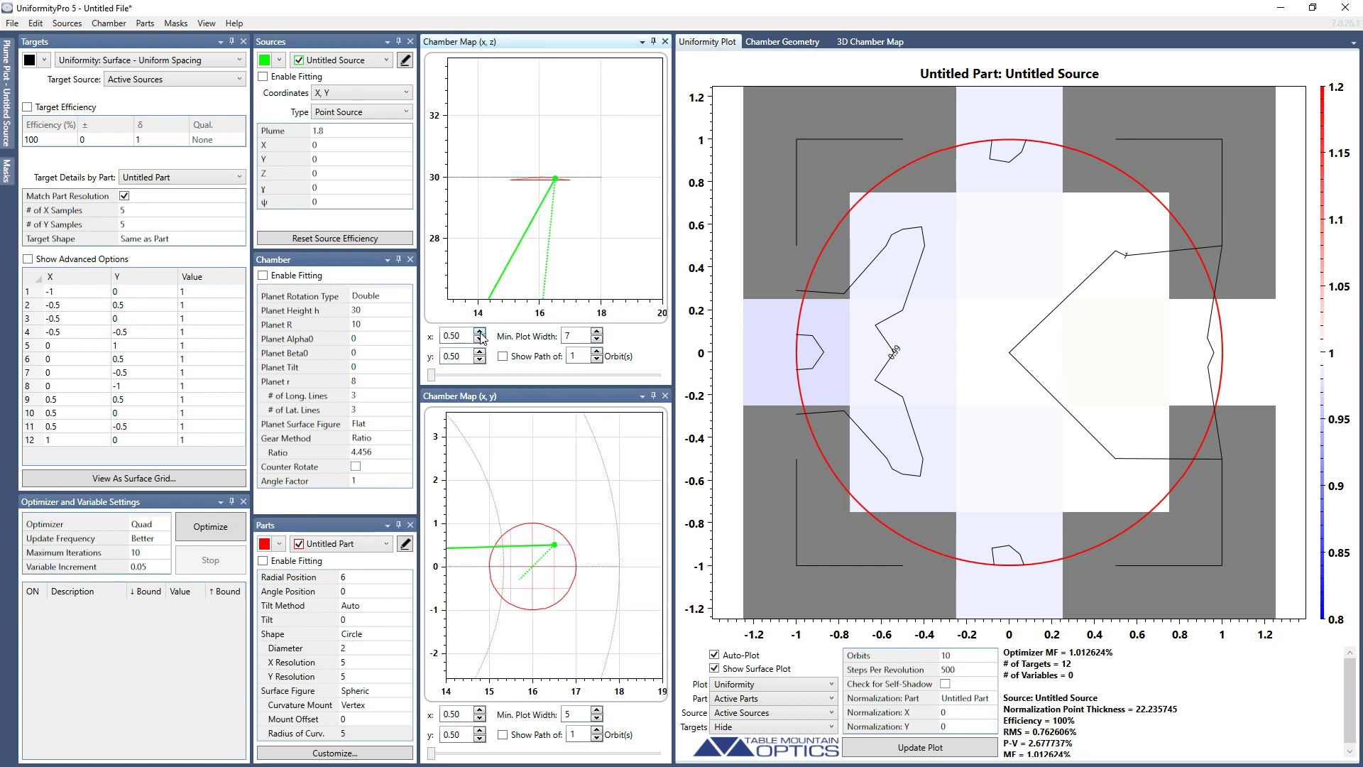
click(480, 332)
click(480, 333)
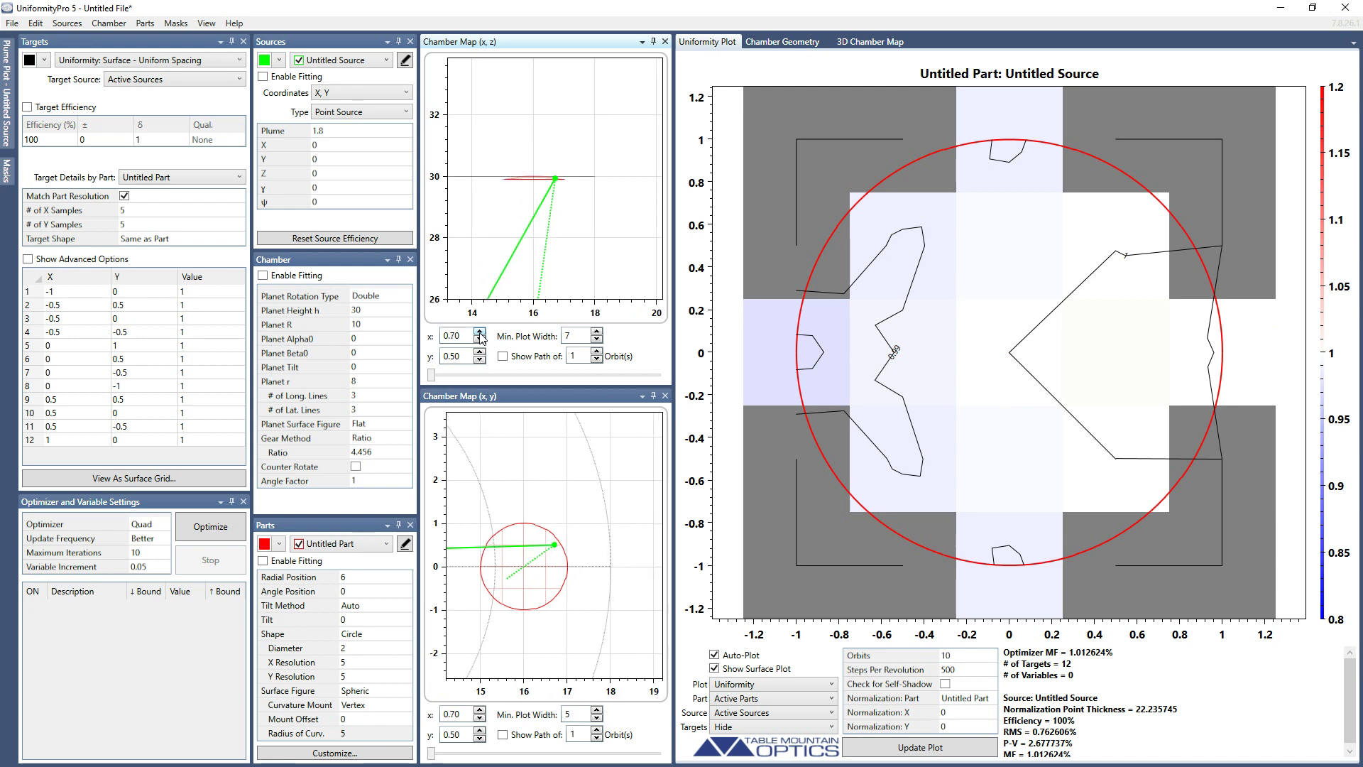
click(480, 332)
click(480, 332)
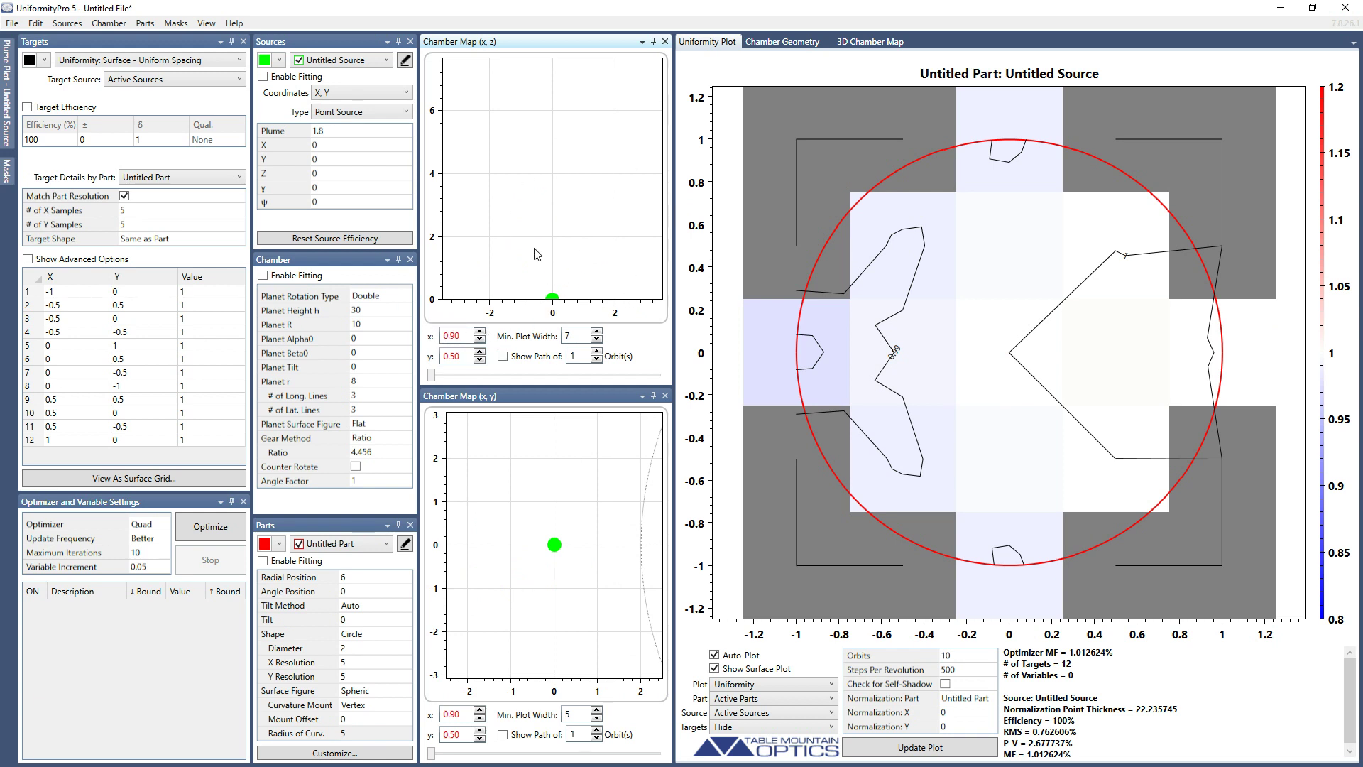
click(480, 340)
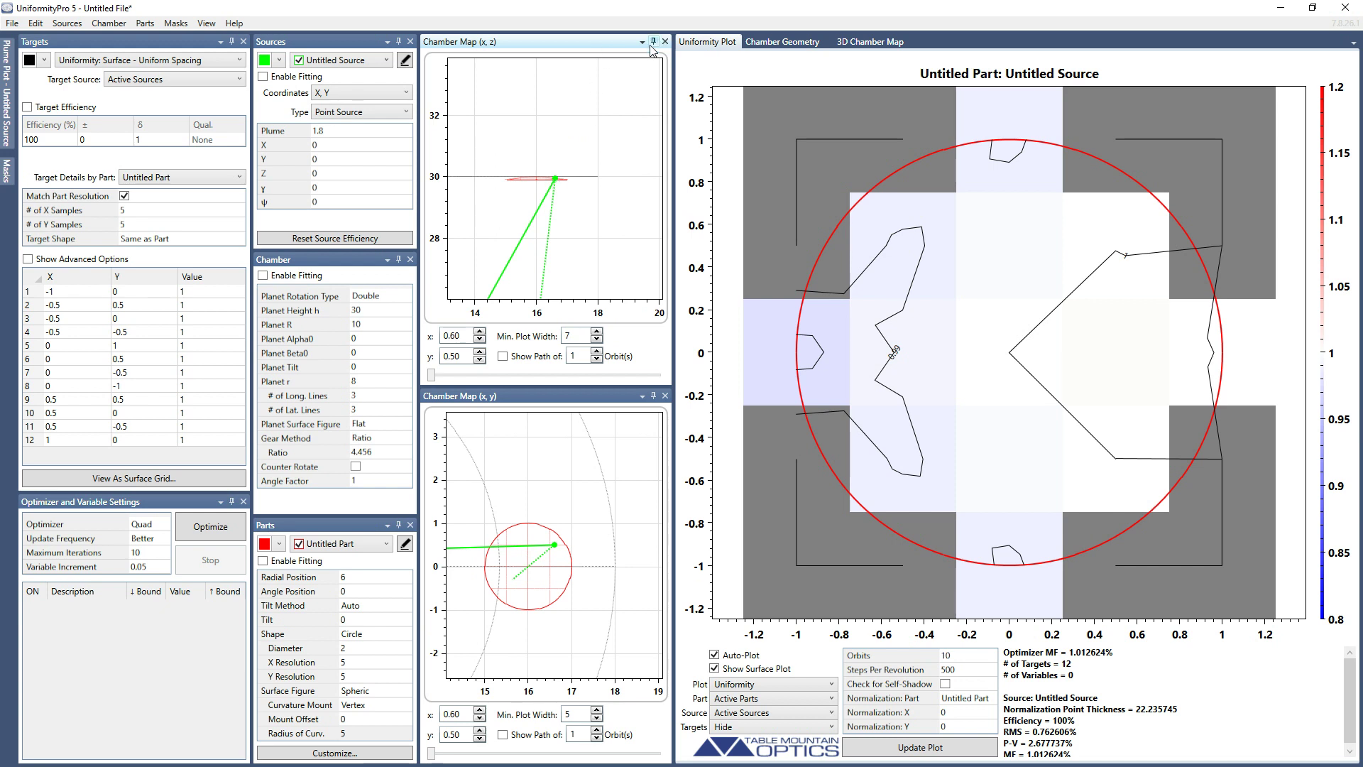
Step: Focus the (x, y) chamber map on Chamber Middle and set its minimum plot width to 50
click(643, 397)
click(643, 398)
mouse_move(707, 411)
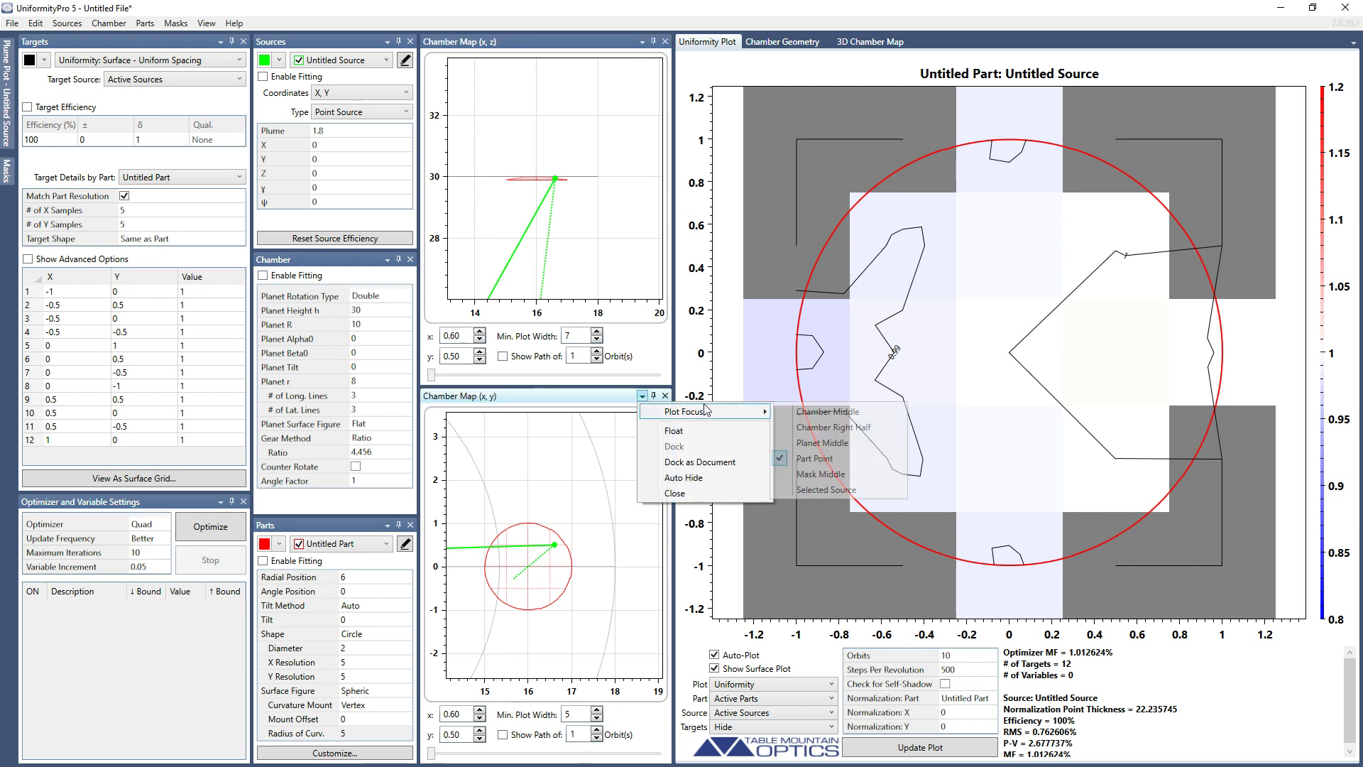
click(815, 409)
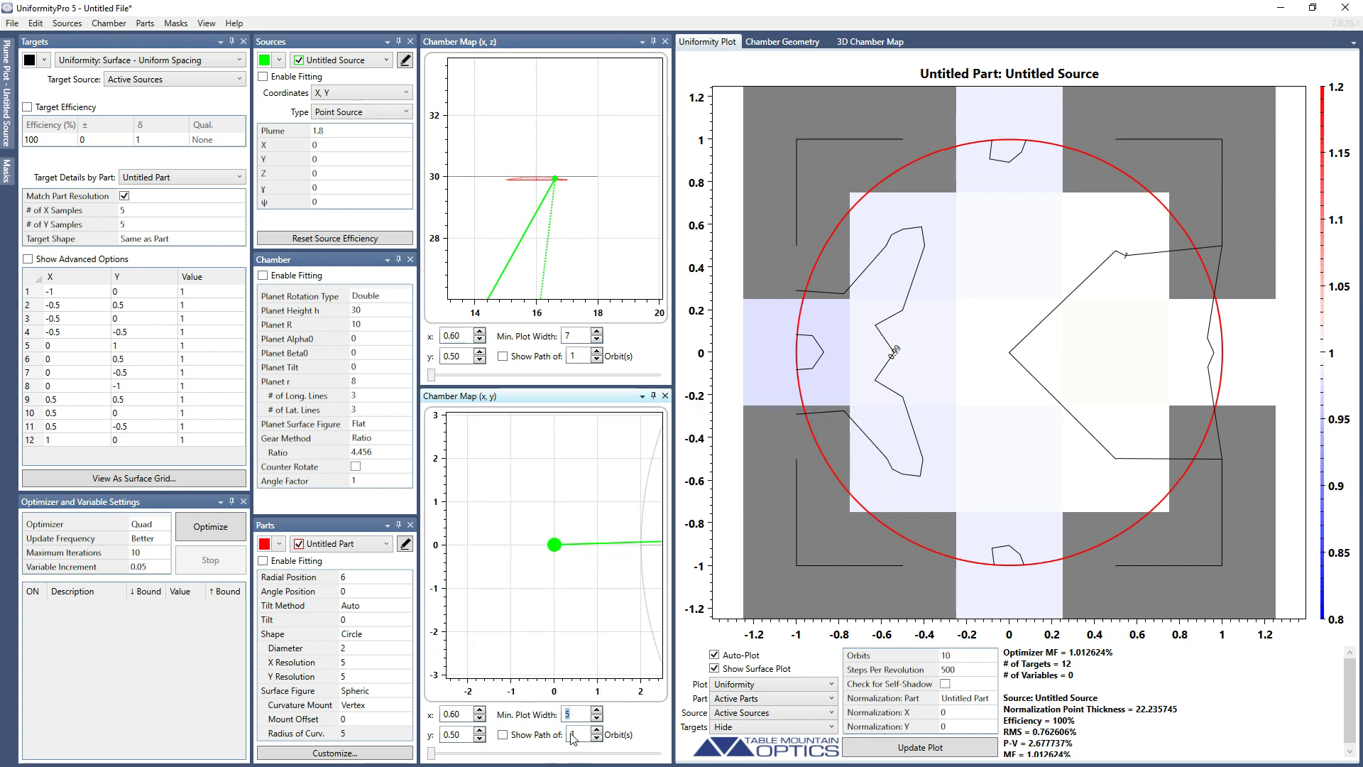
key(Return)
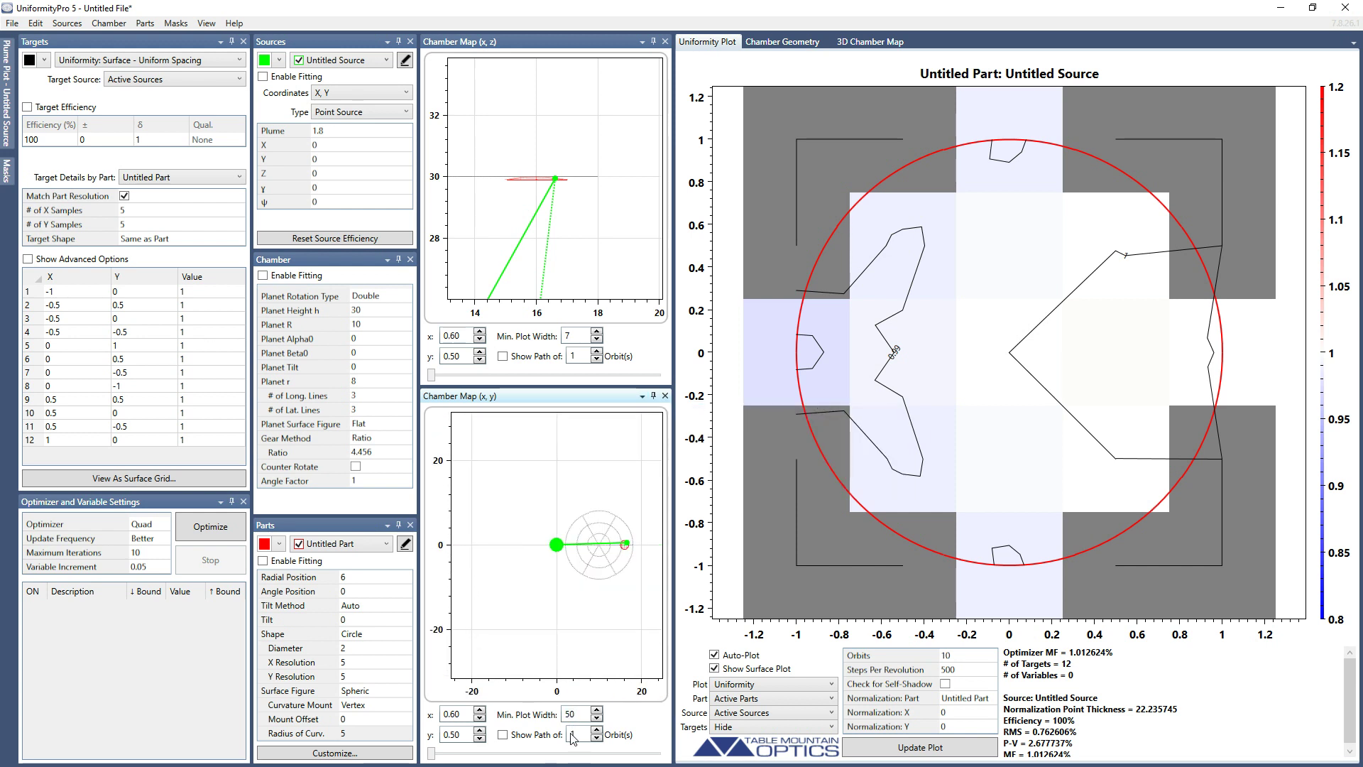
Step: Show the part point's path for 1 orbit and advance the point along it to the end of the orbit
click(503, 736)
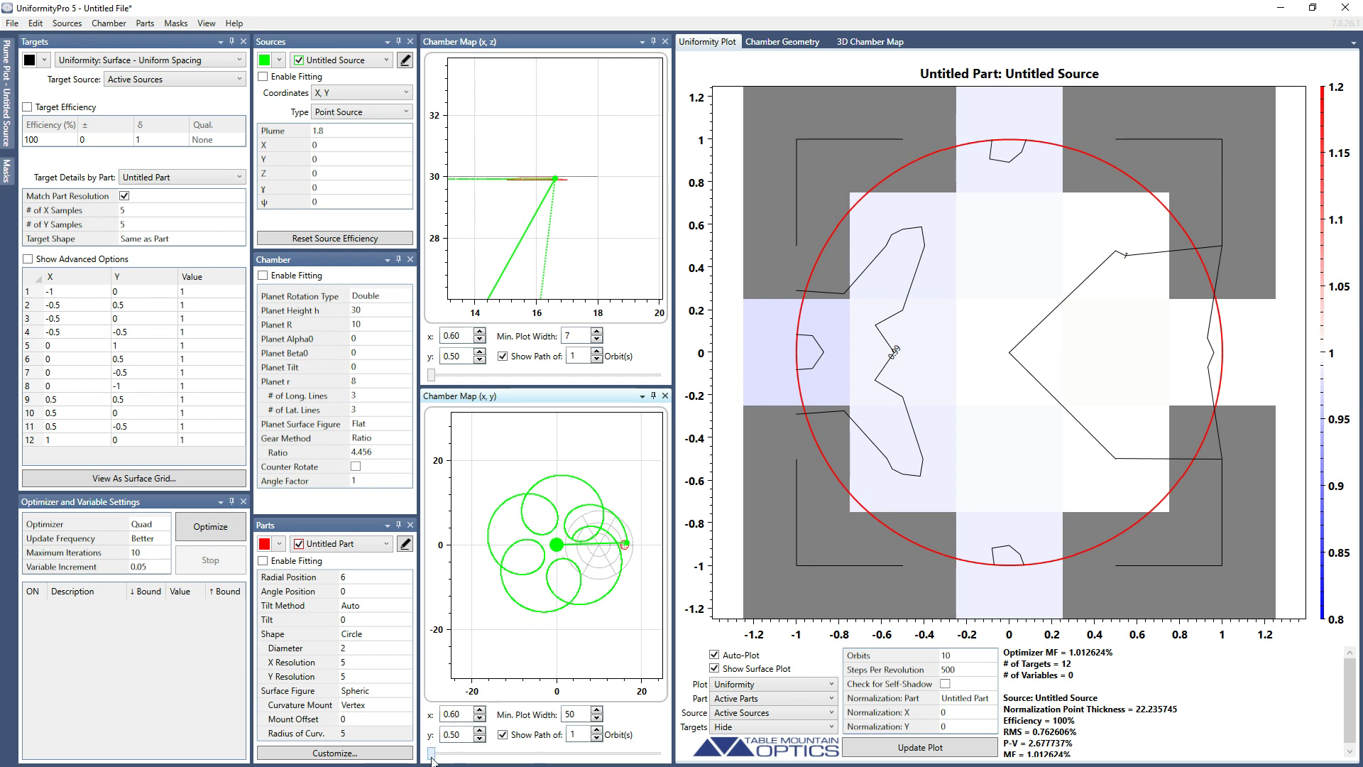
drag(432, 758, 697, 749)
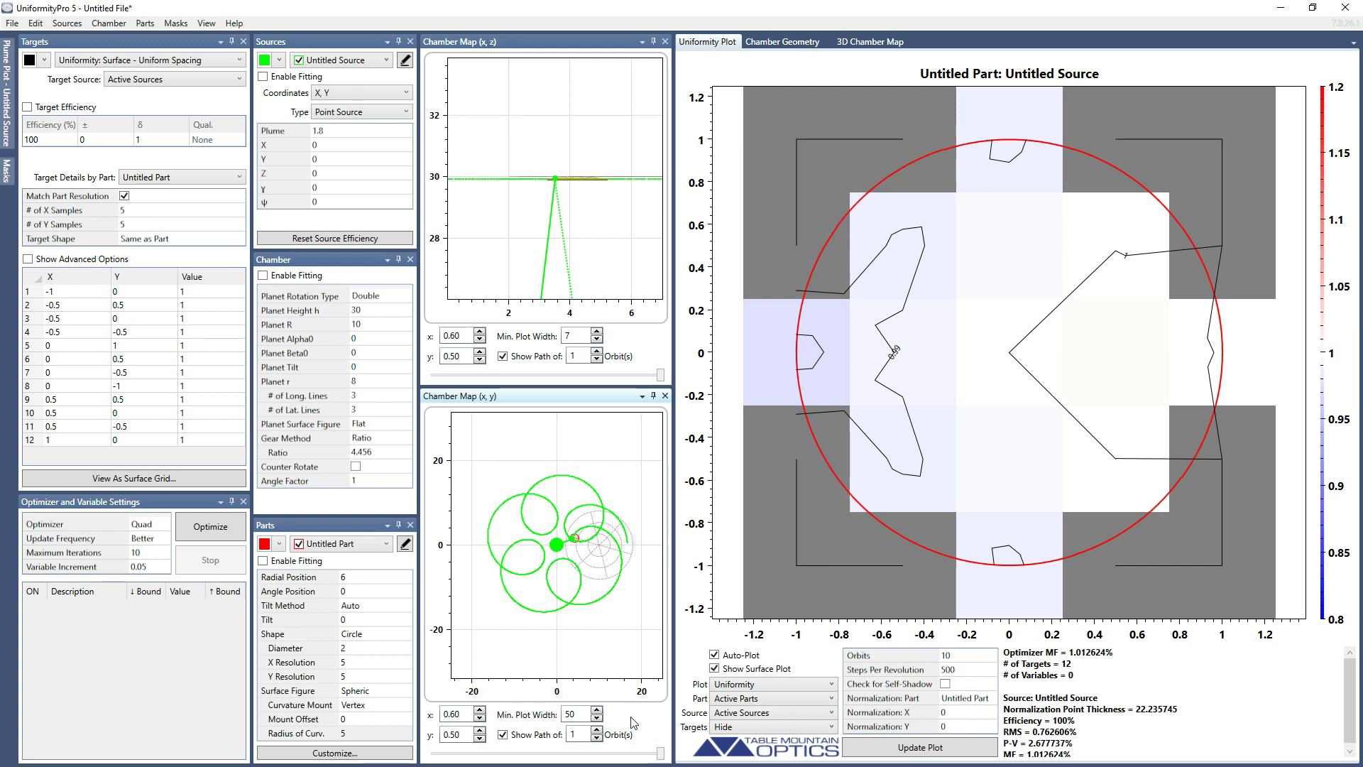
Step: Set the number of orbits used for the uniformity plot to 0.5
click(963, 657)
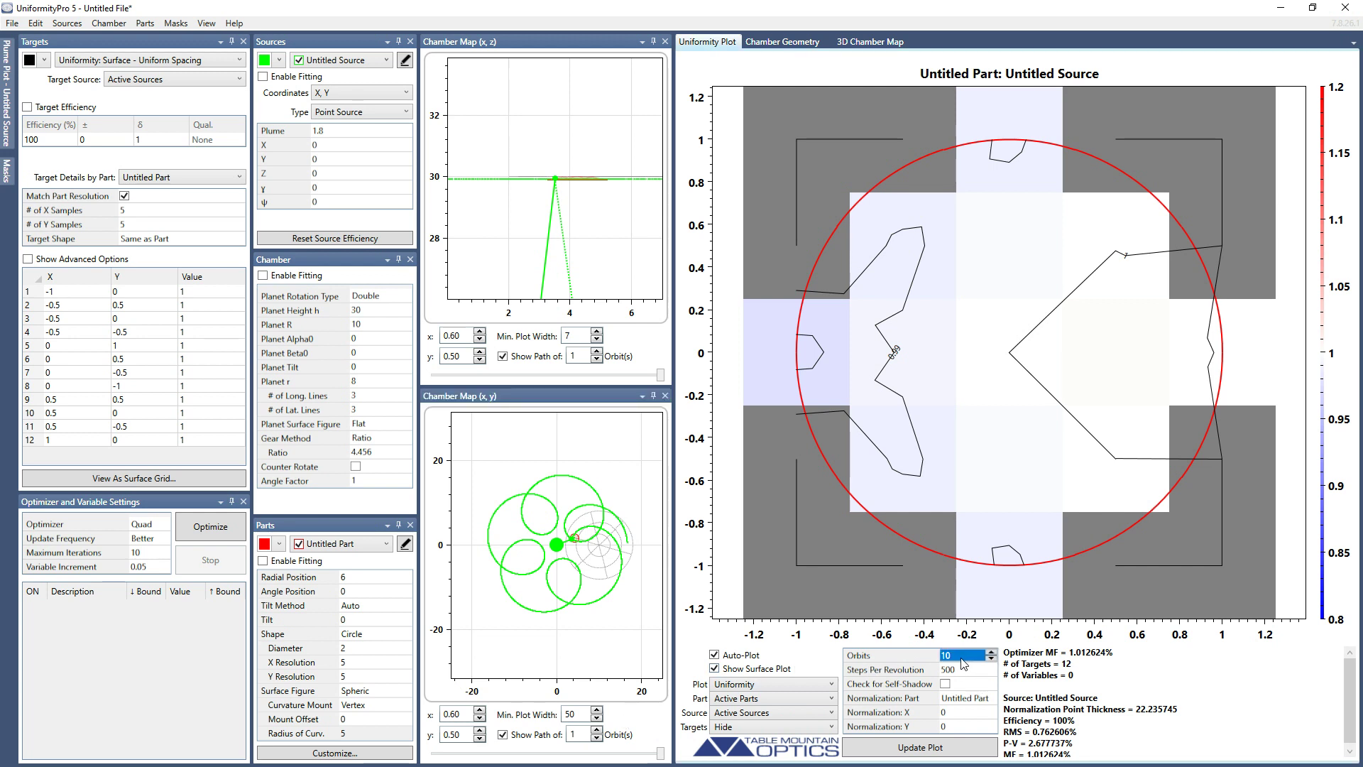
text(.5)
key(Tab)
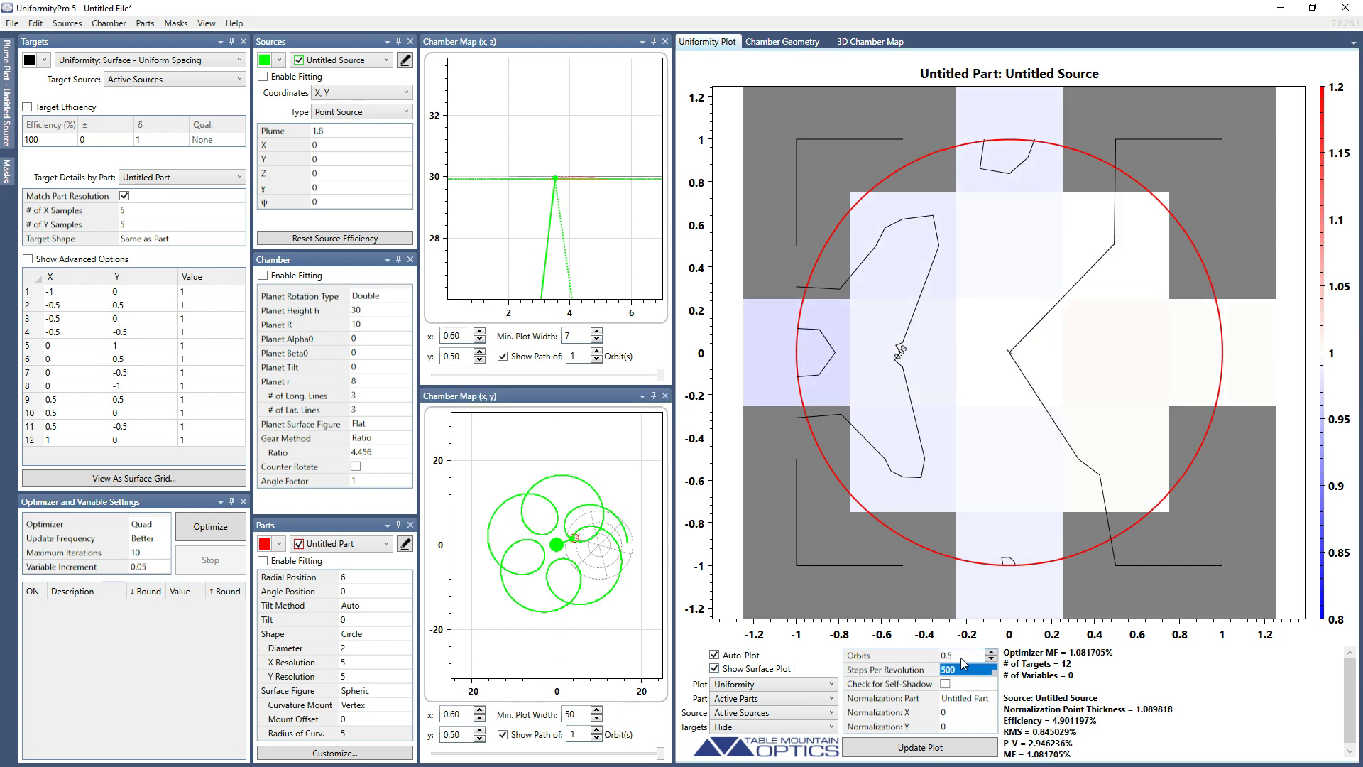
Step: Show the part point's path for 2 orbits in the chamber maps, and return it to 1 orbit
click(576, 734)
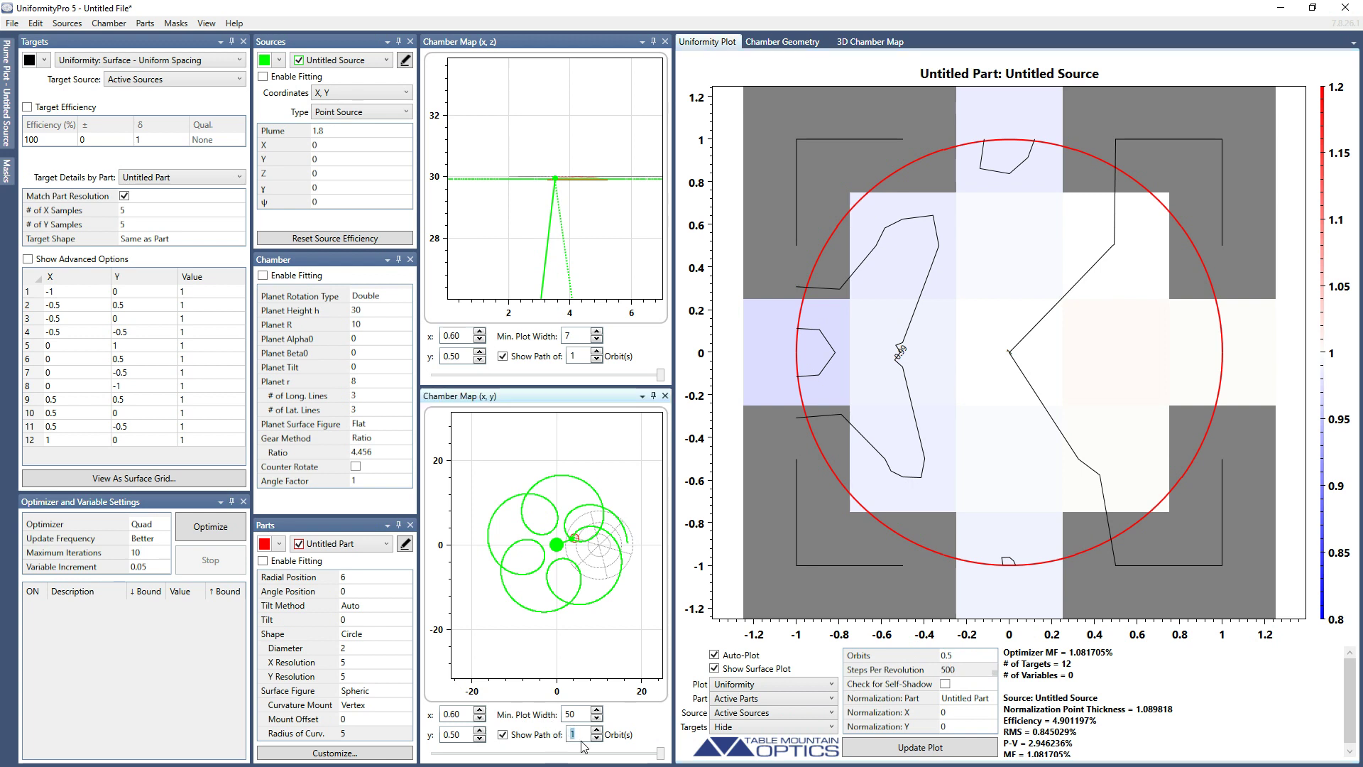
text(2)
key(Return)
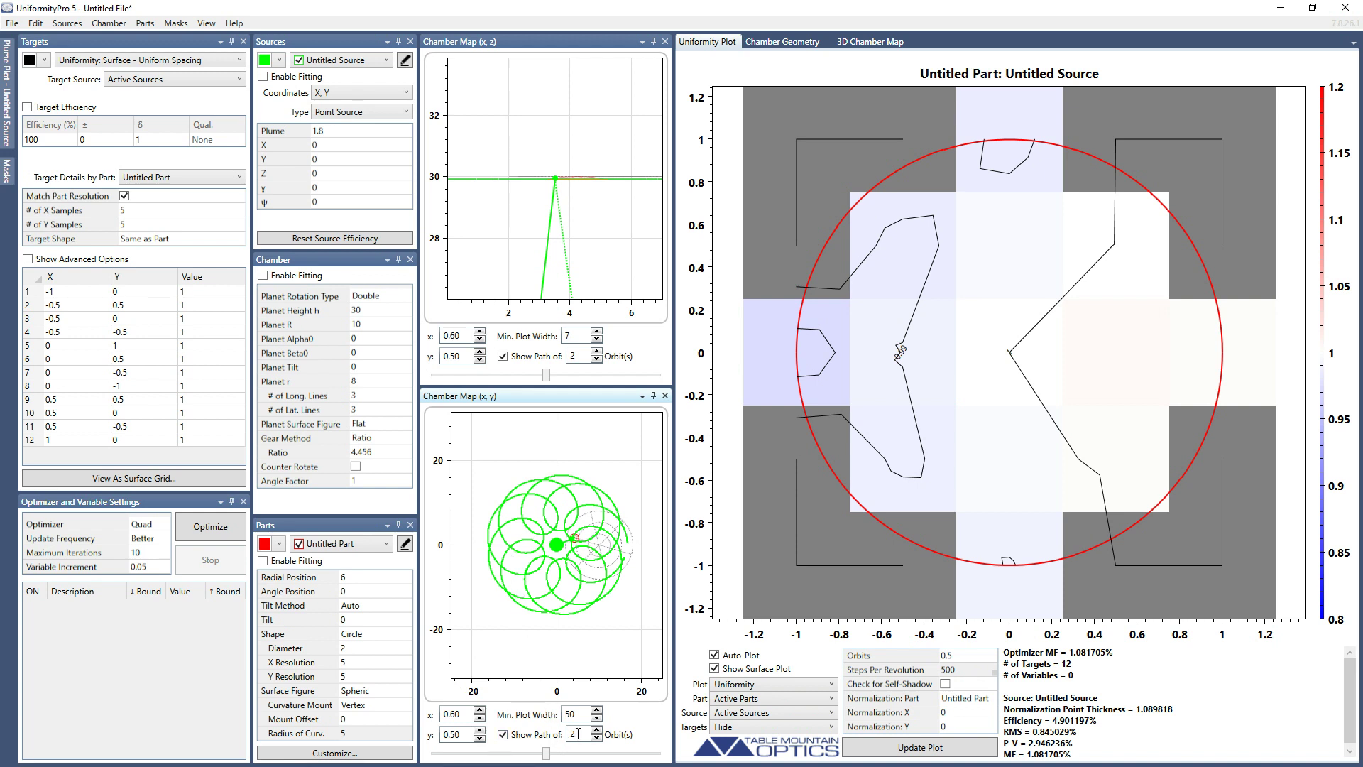
key(Return)
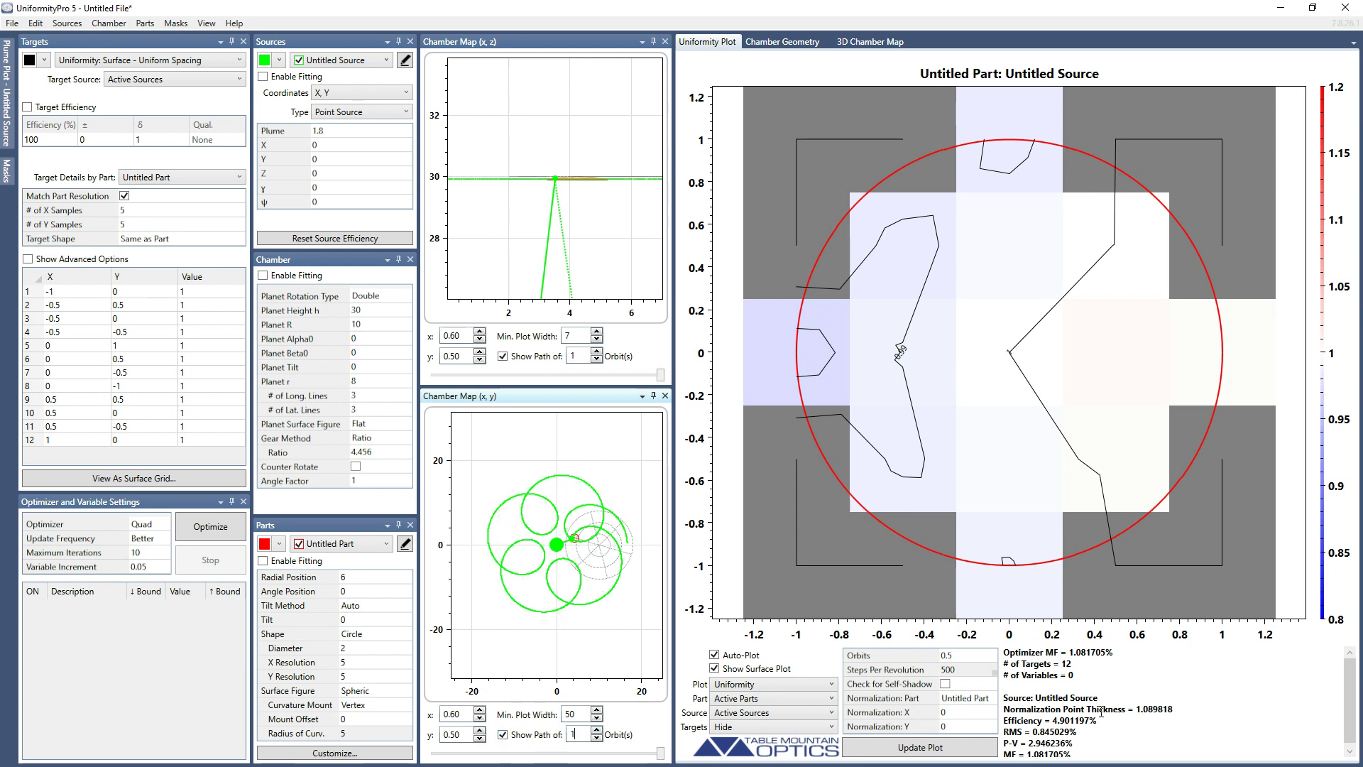
Step: Set the uniformity plot calculation to 1 orbit and 10 steps per revolution
click(960, 656)
text(1)
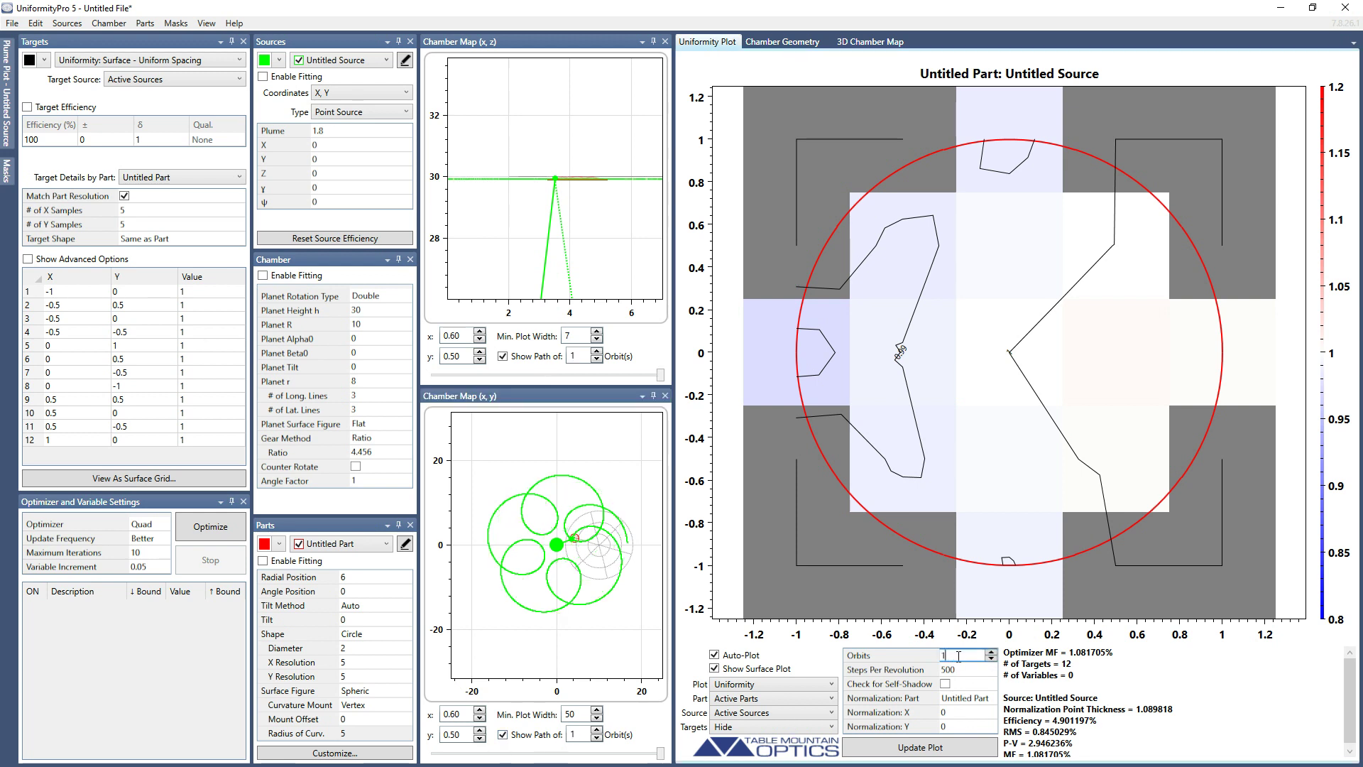
key(Tab)
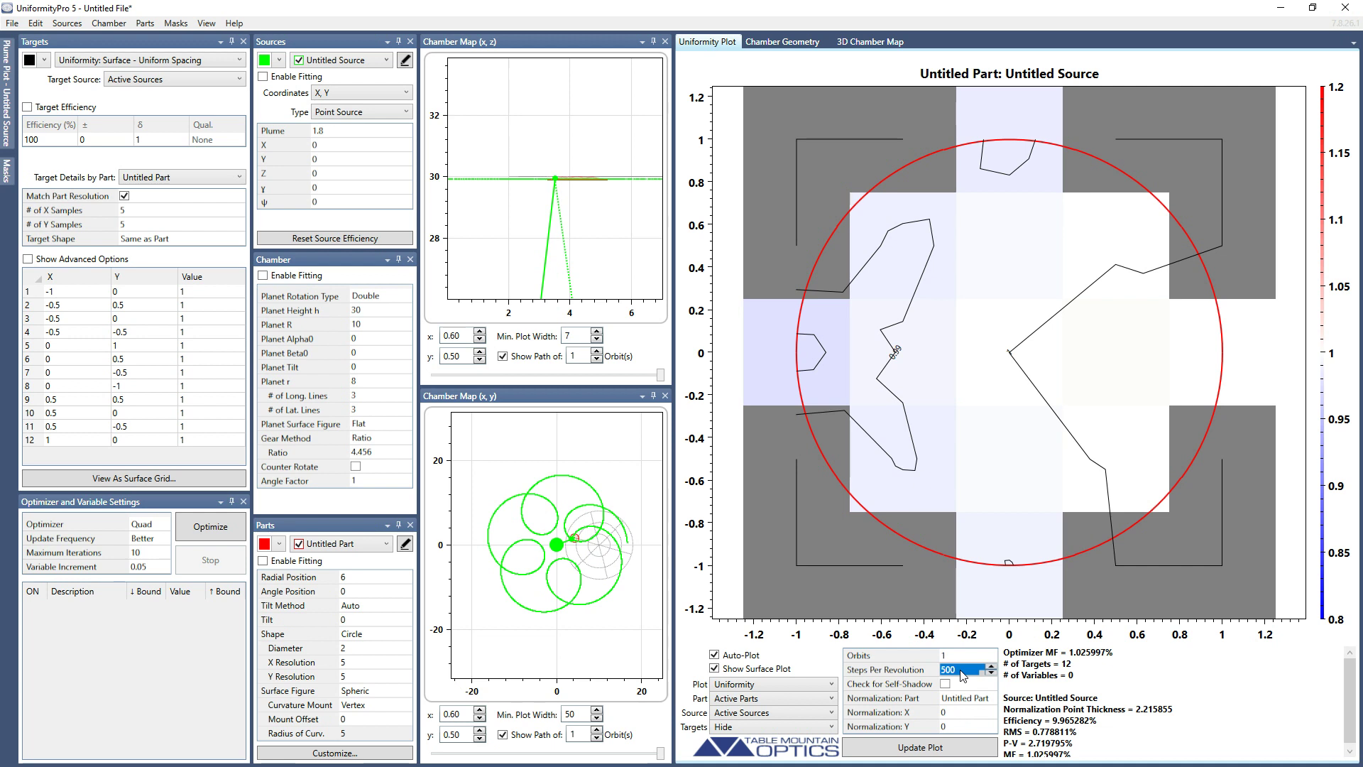
text(10)
key(Tab)
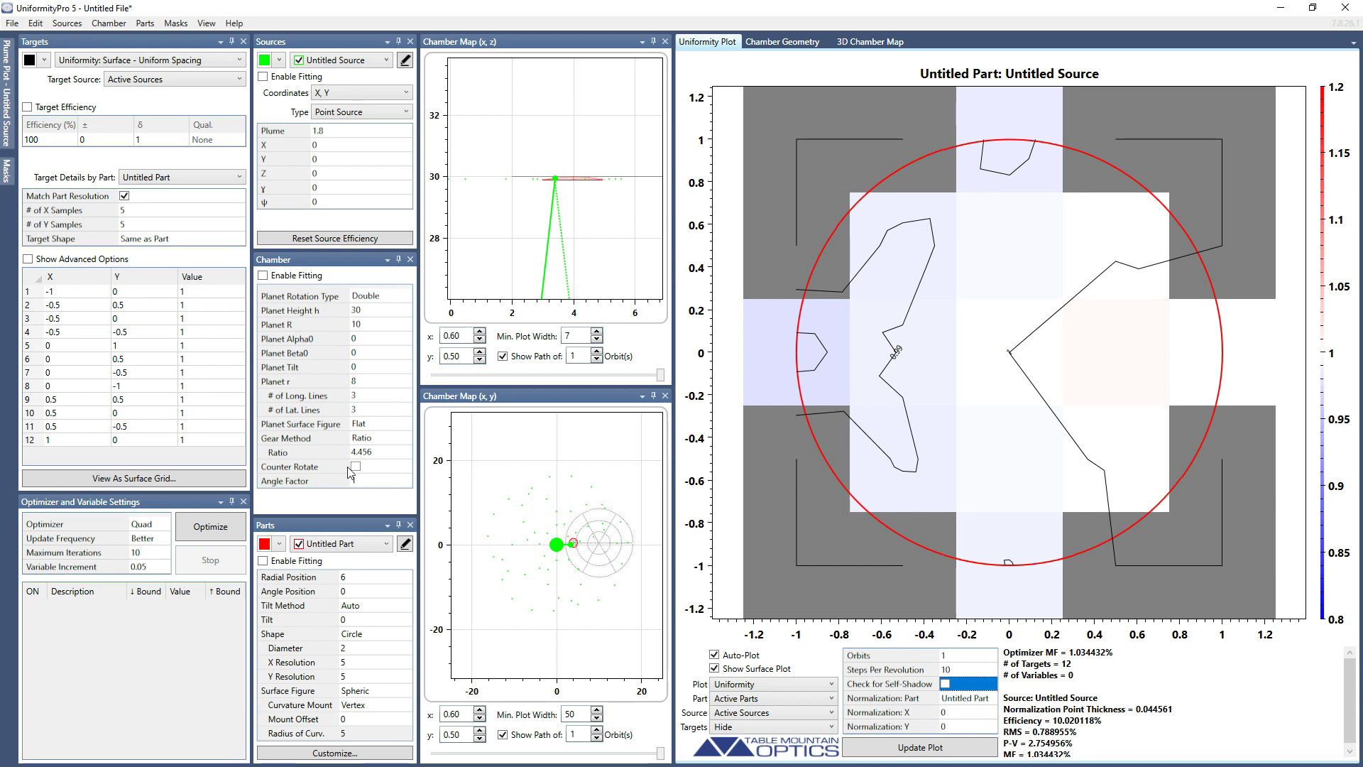
Step: Raise the steps per revolution to 20 and on to 40, and return the part point to the start of its path
mouse_move(374, 458)
click(961, 668)
text(20)
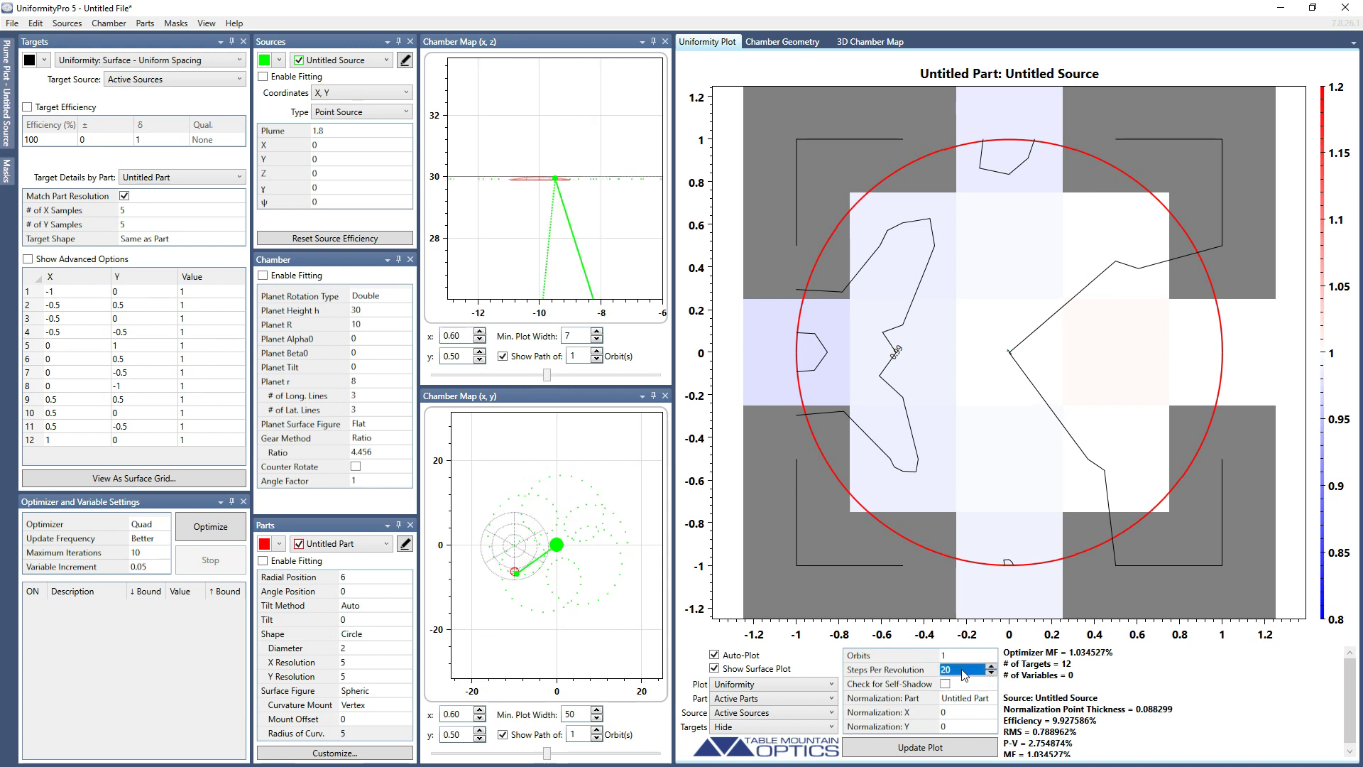
text(40)
key(Tab)
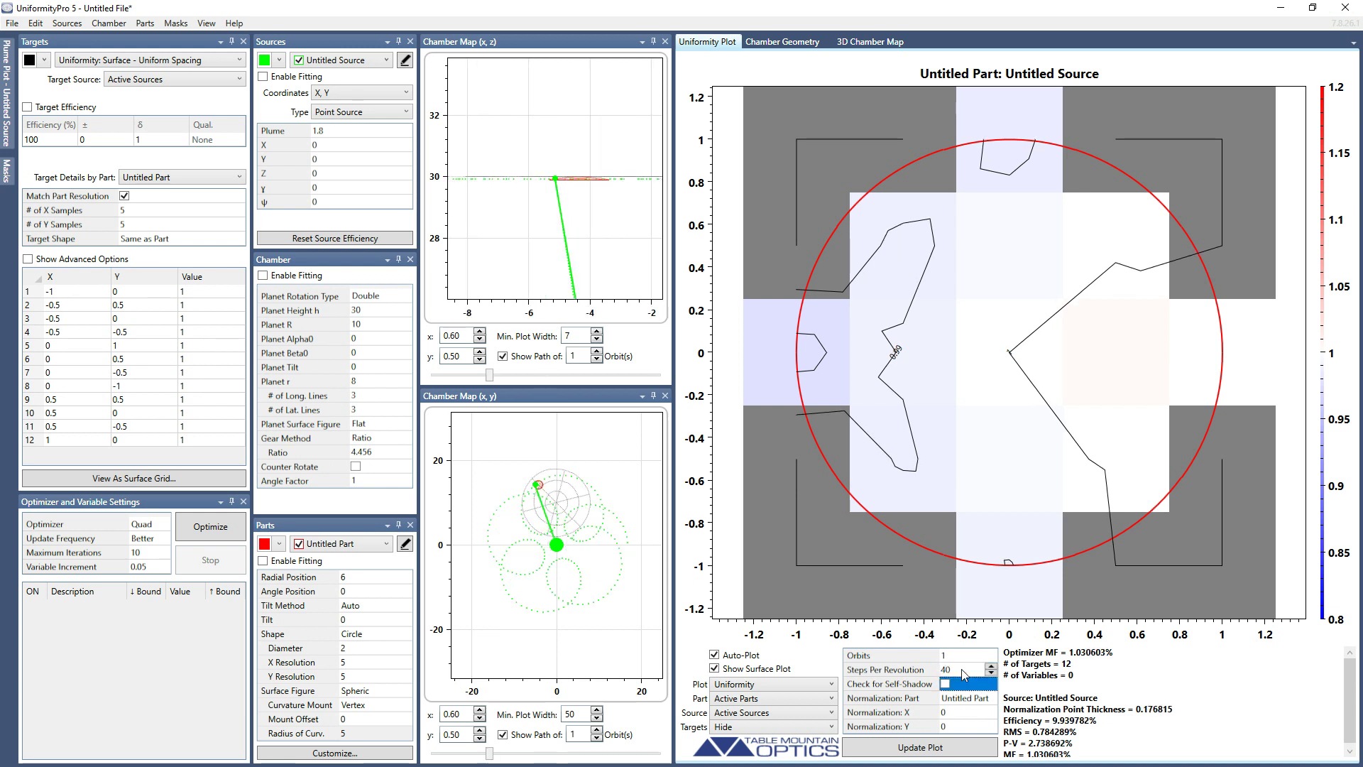
drag(489, 753, 431, 752)
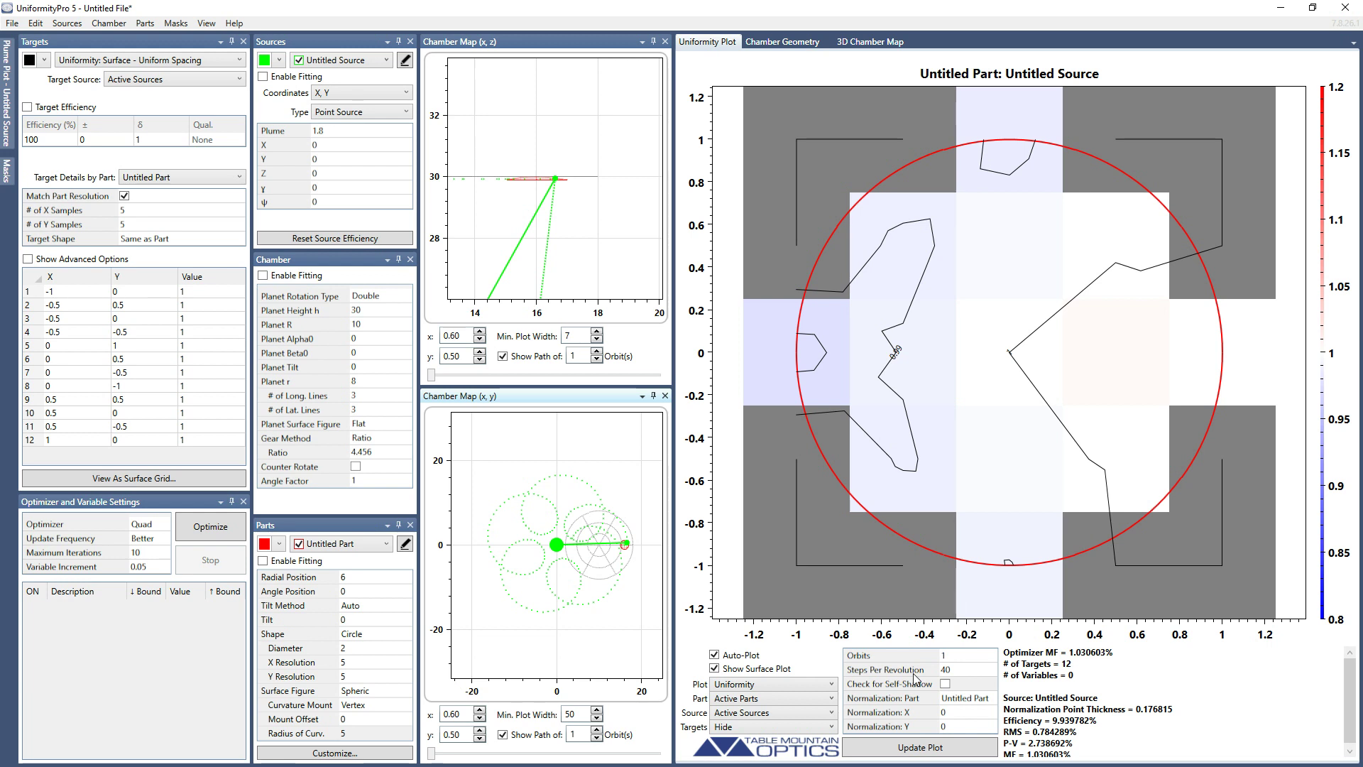
Step: Try 80 steps per revolution for the path and uniformity plot, and go back to 40
click(955, 673)
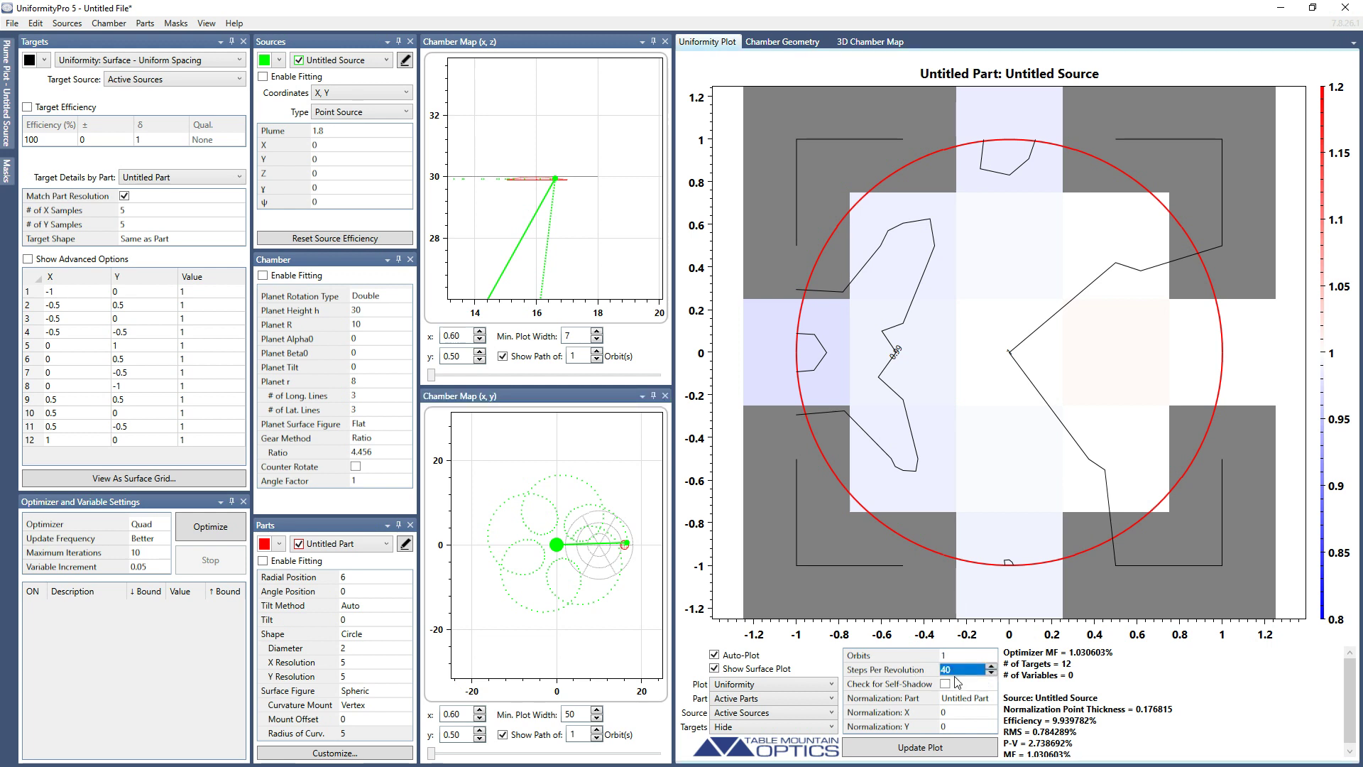
text(80)
key(Tab)
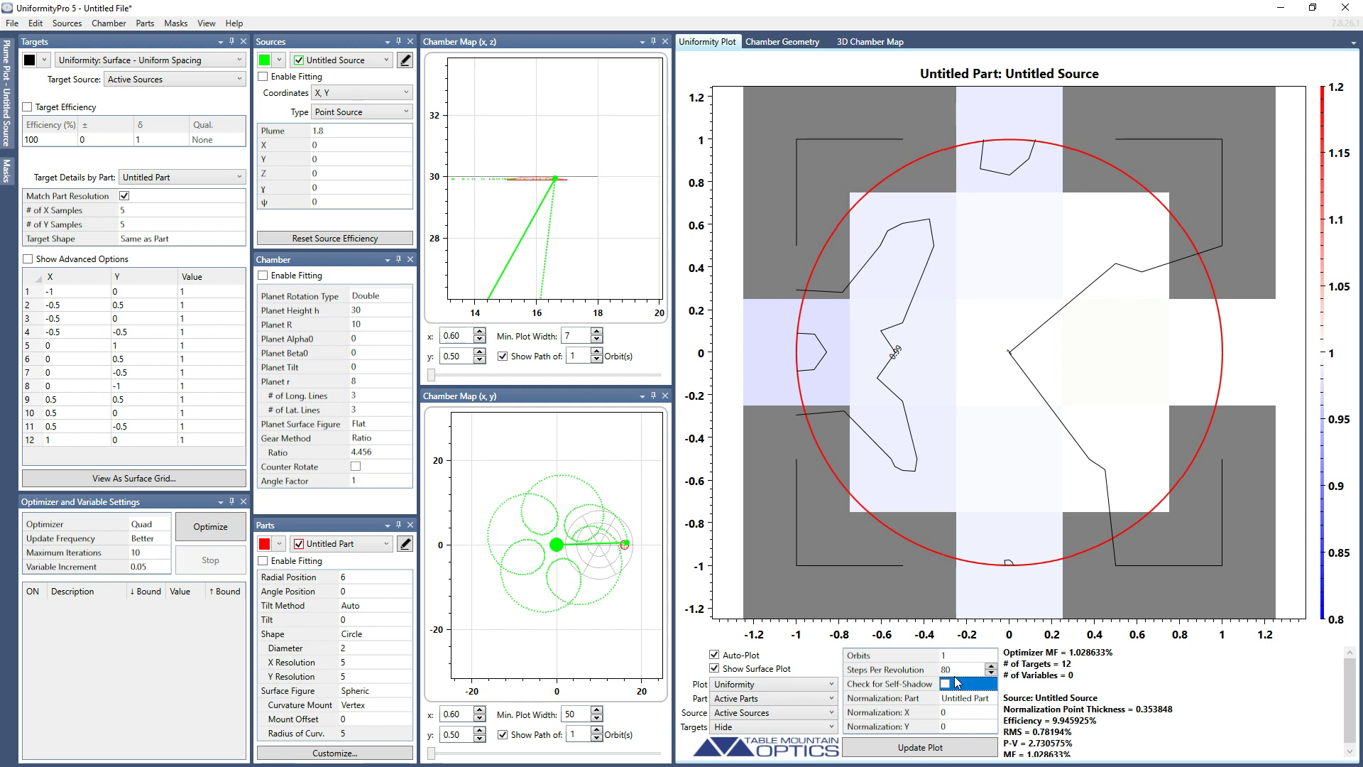
key(shift+Tab)
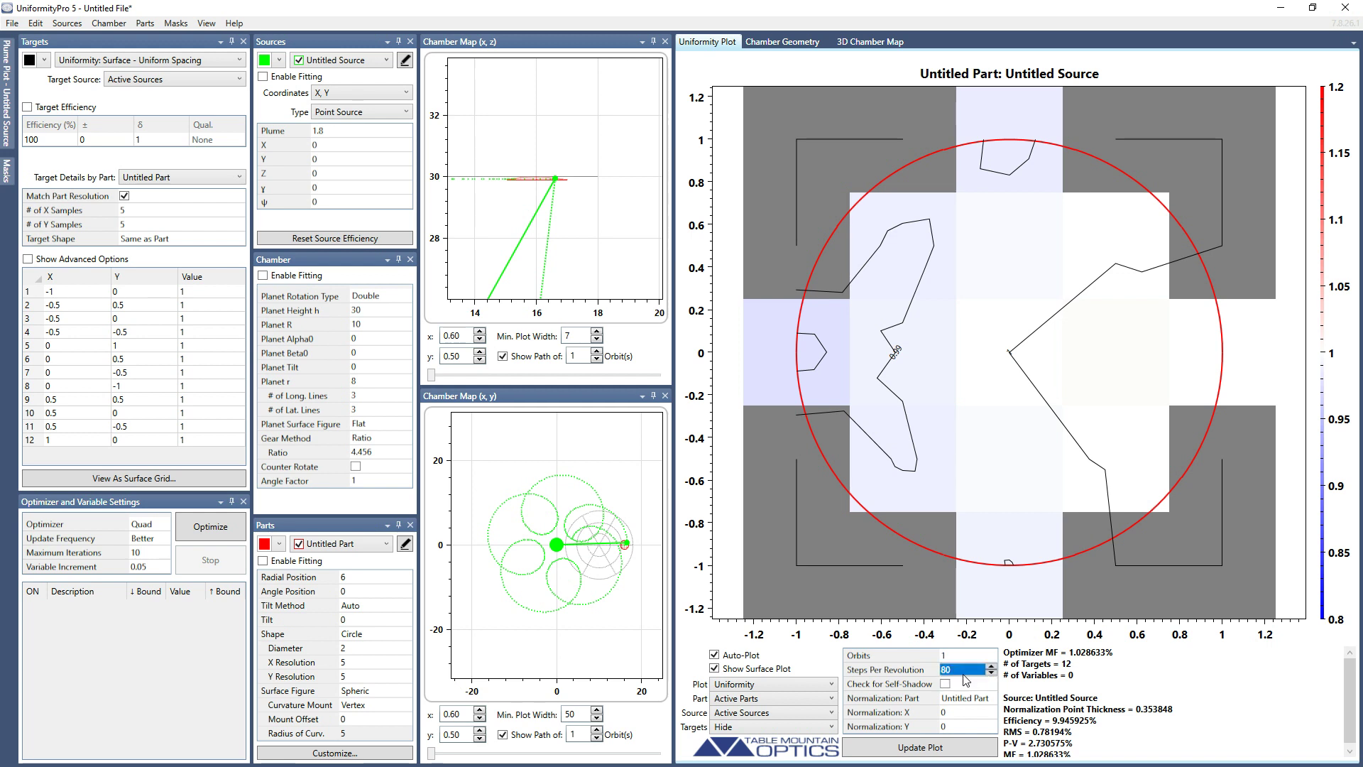
text(40)
key(Tab)
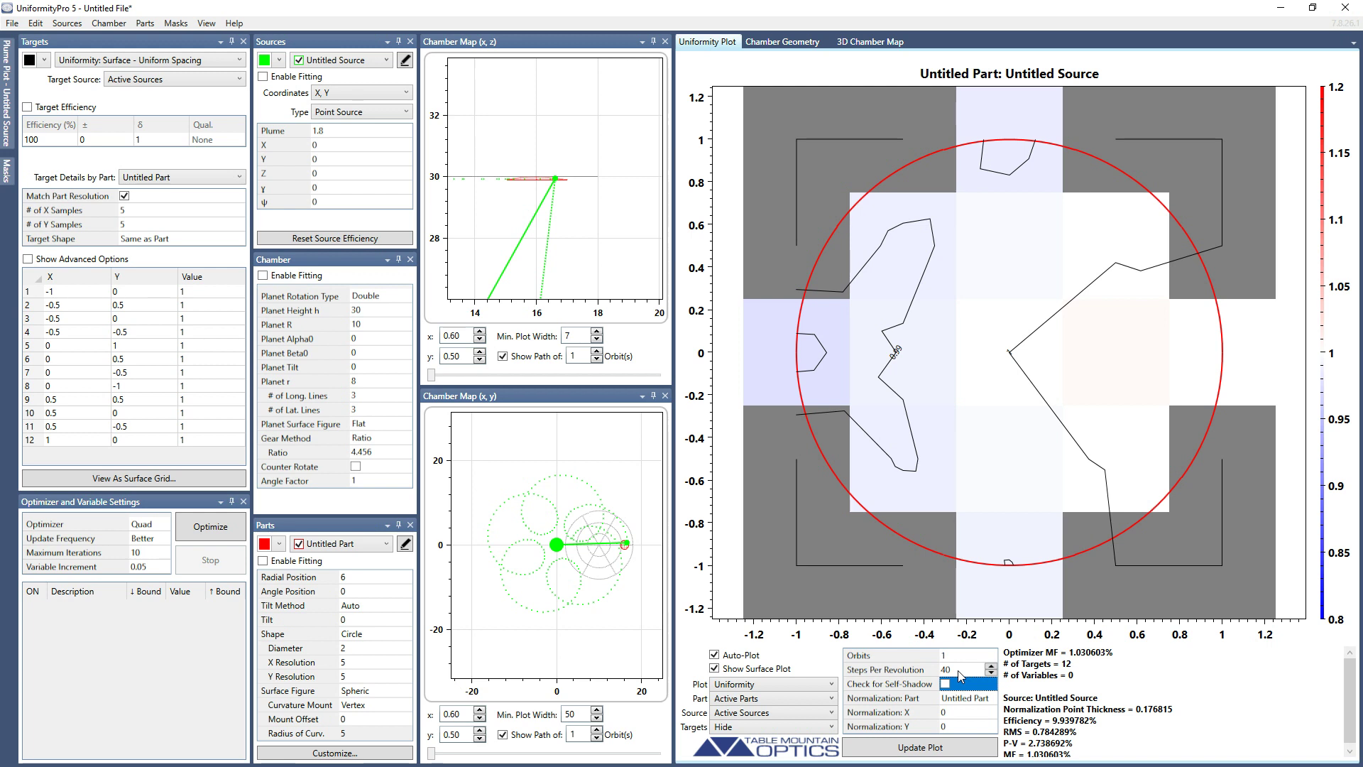
Step: Render the 3D chamber map and examine the source, the planet and the part point's path in it
click(863, 44)
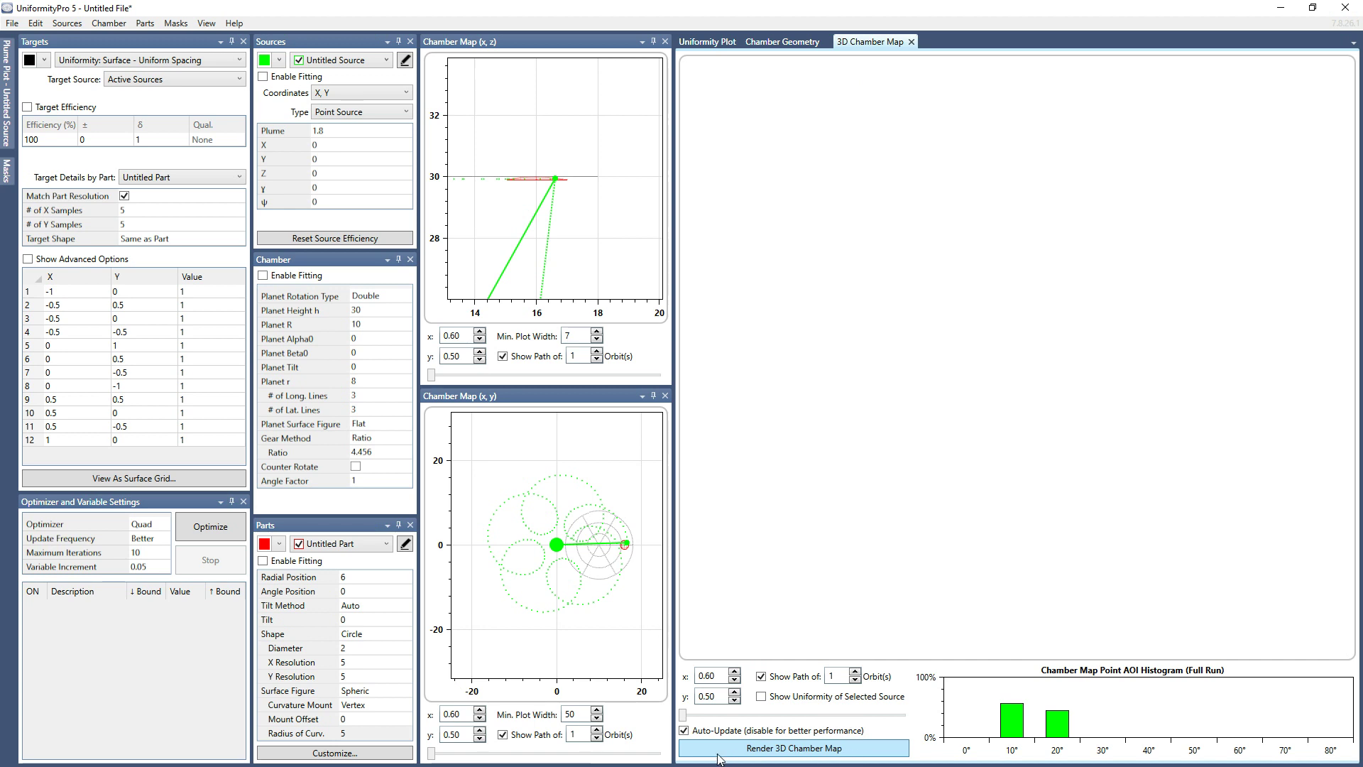
click(853, 752)
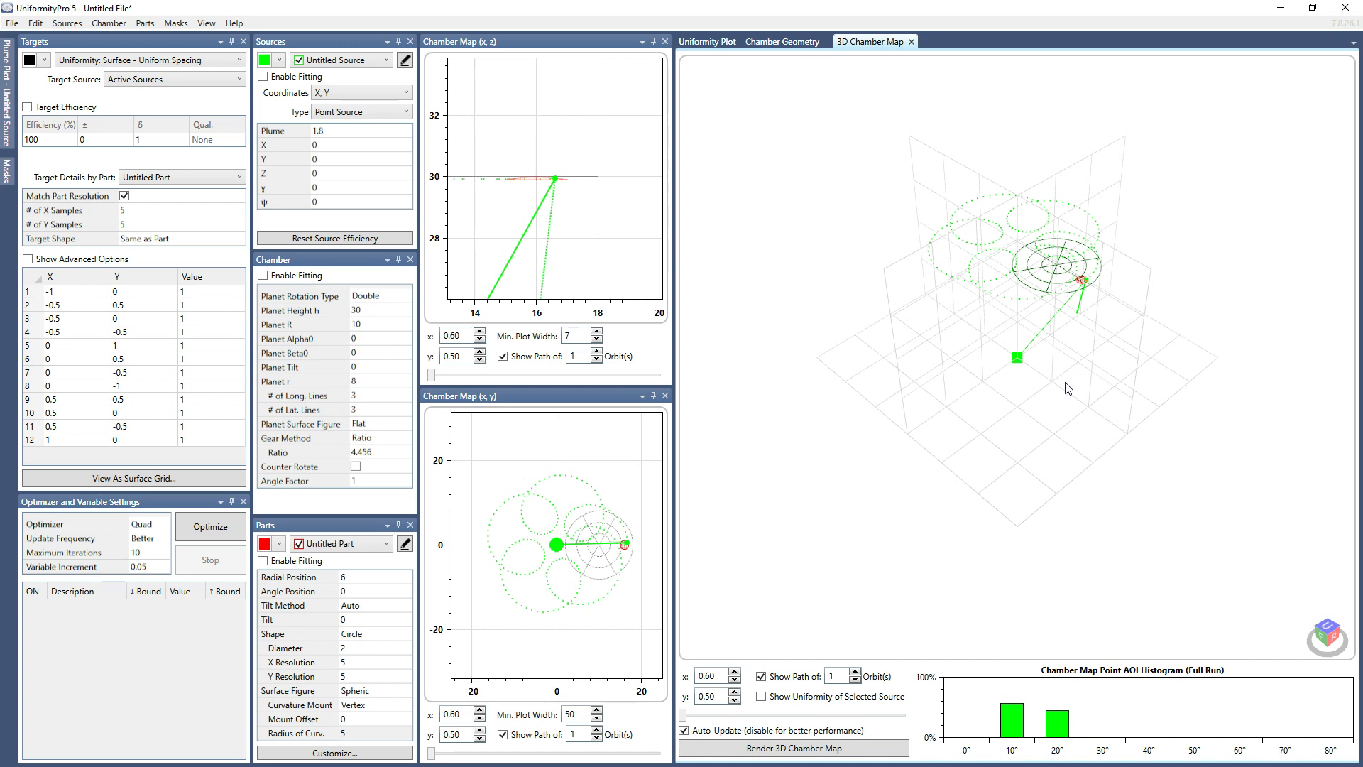
mouse_move(1096, 371)
mouse_down()
mouse_move(934, 249)
mouse_move(926, 302)
mouse_move(954, 340)
mouse_move(925, 414)
mouse_move(1044, 284)
mouse_move(1074, 295)
mouse_move(1071, 375)
mouse_move(879, 377)
mouse_move(901, 359)
mouse_move(961, 380)
mouse_move(1099, 338)
mouse_up()
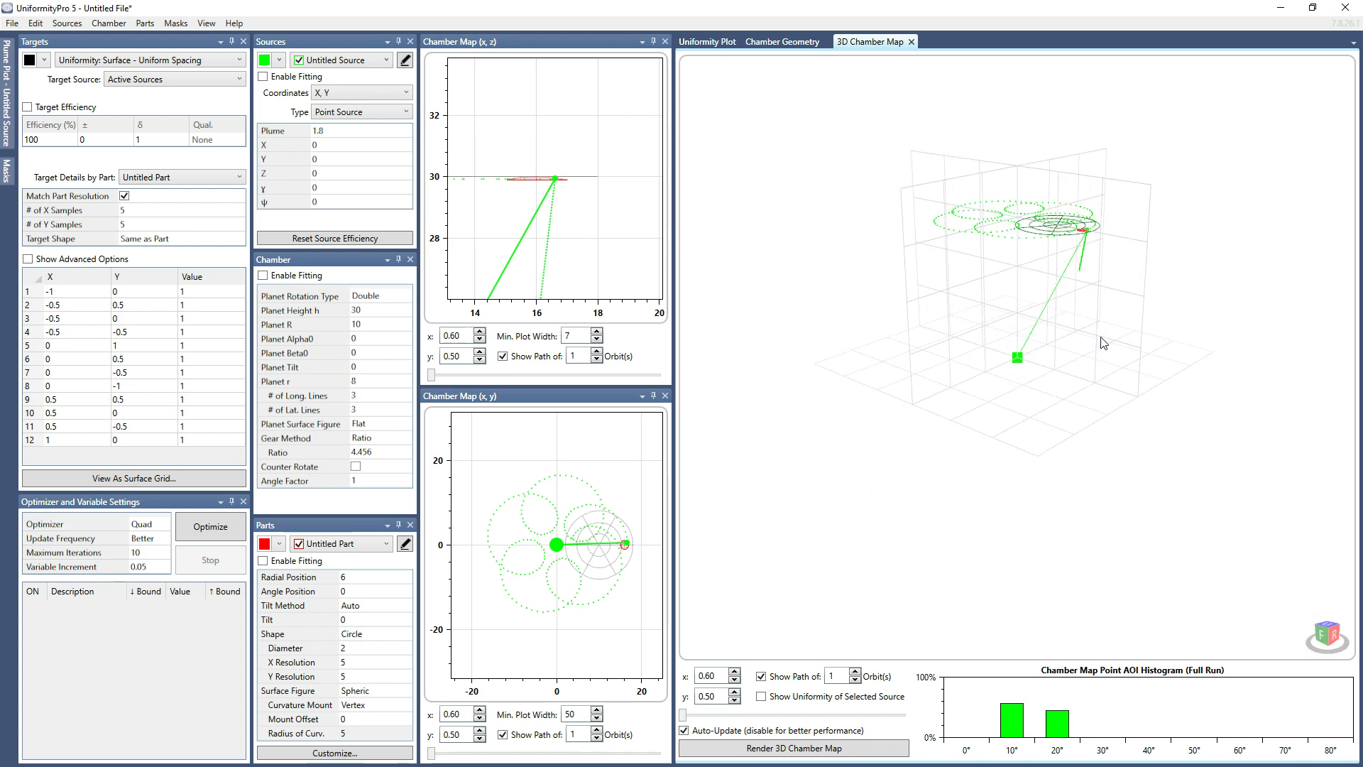
scroll(1094, 374, up, 2)
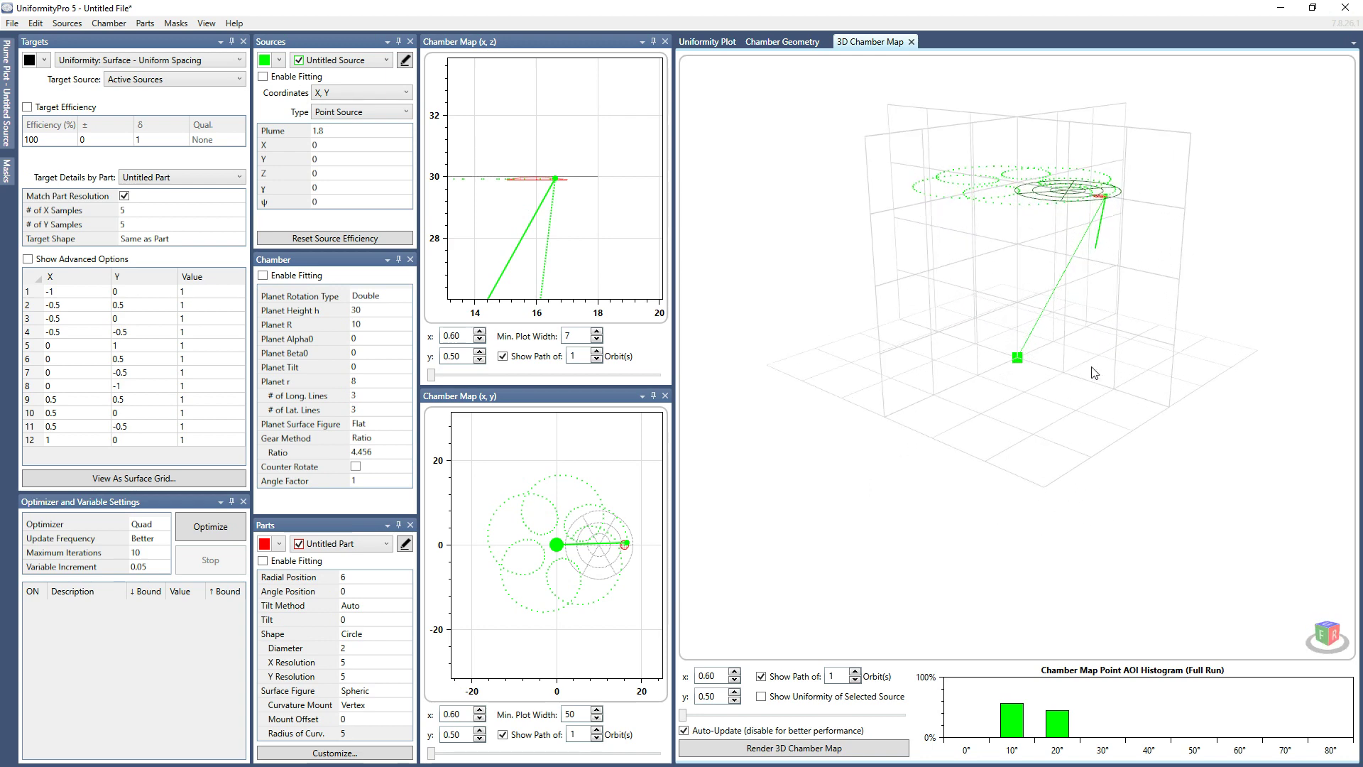
scroll(1094, 374, up, 3)
scroll(1094, 374, down, 5)
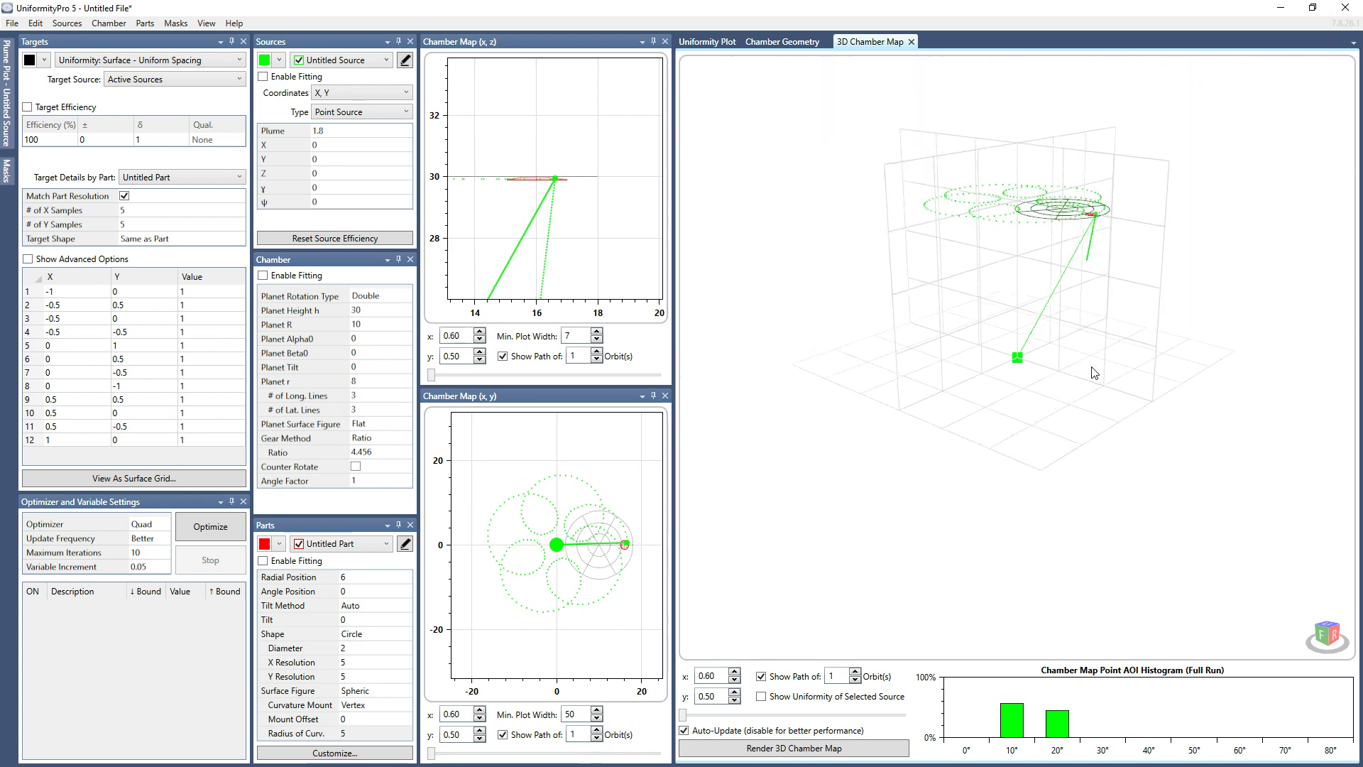
scroll(1094, 373, up, 3)
scroll(1060, 368, down, 3)
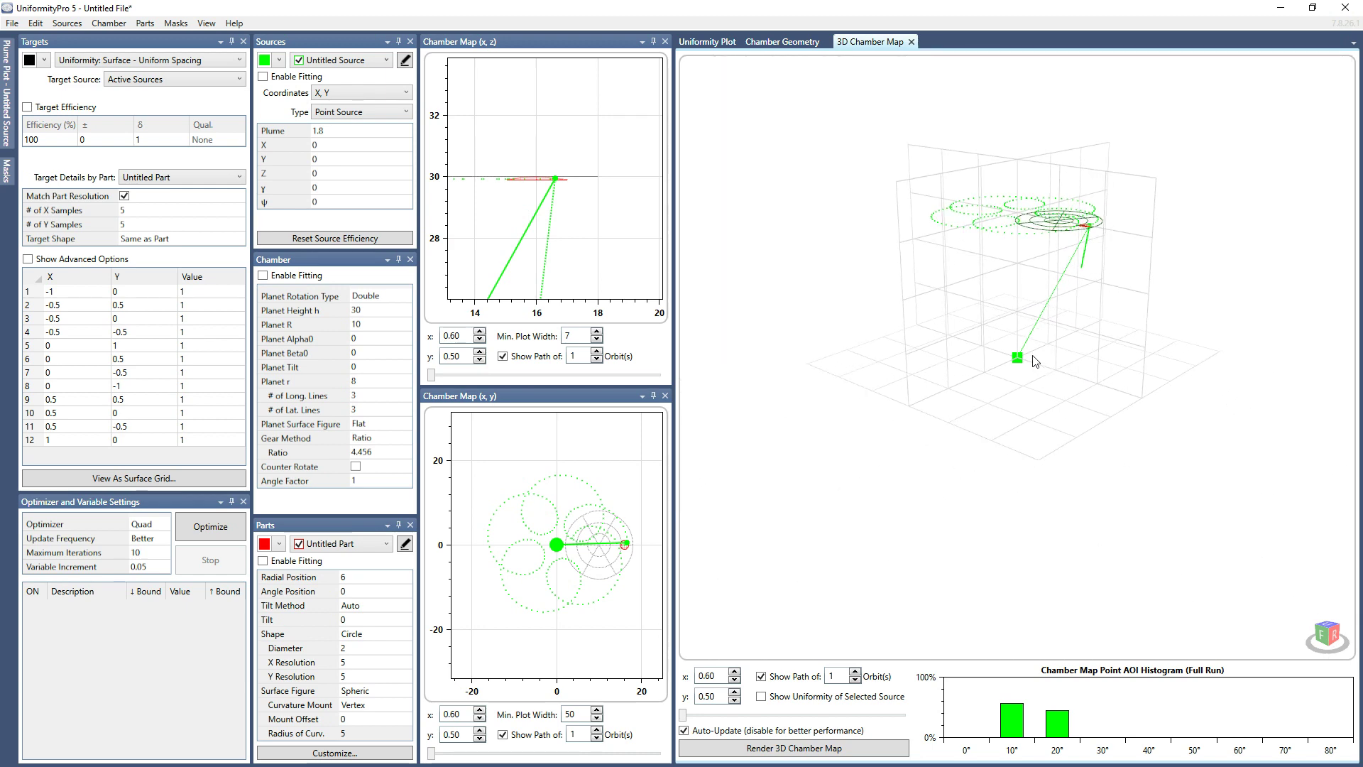
Step: Examine the part, its point and the source ray up close from several angles in the 3D chamber map
mouse_move(1040, 369)
mouse_down()
mouse_move(1034, 430)
mouse_move(1094, 372)
mouse_move(1037, 387)
mouse_move(993, 361)
mouse_move(1016, 379)
mouse_up()
scroll(1015, 373, up, 2)
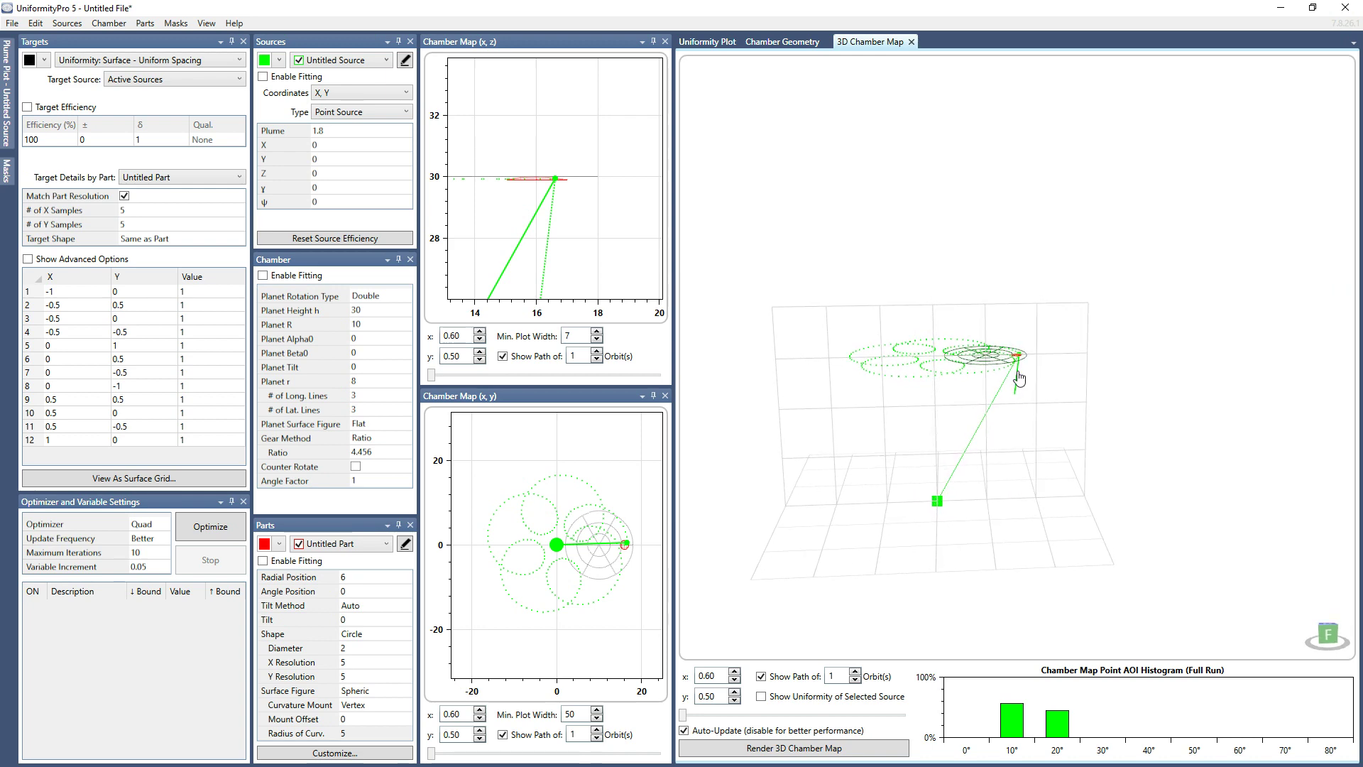
scroll(1019, 376, up, 5)
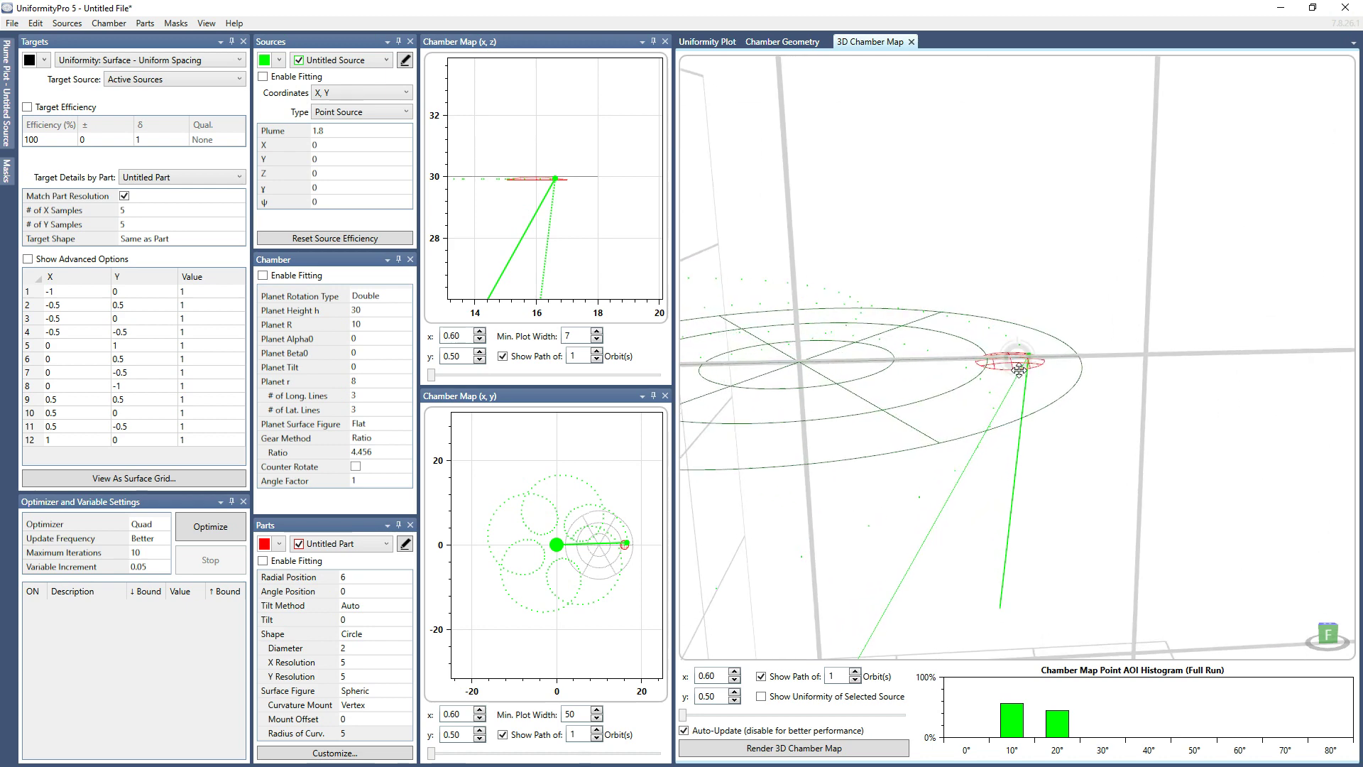
drag(891, 367, 935, 347)
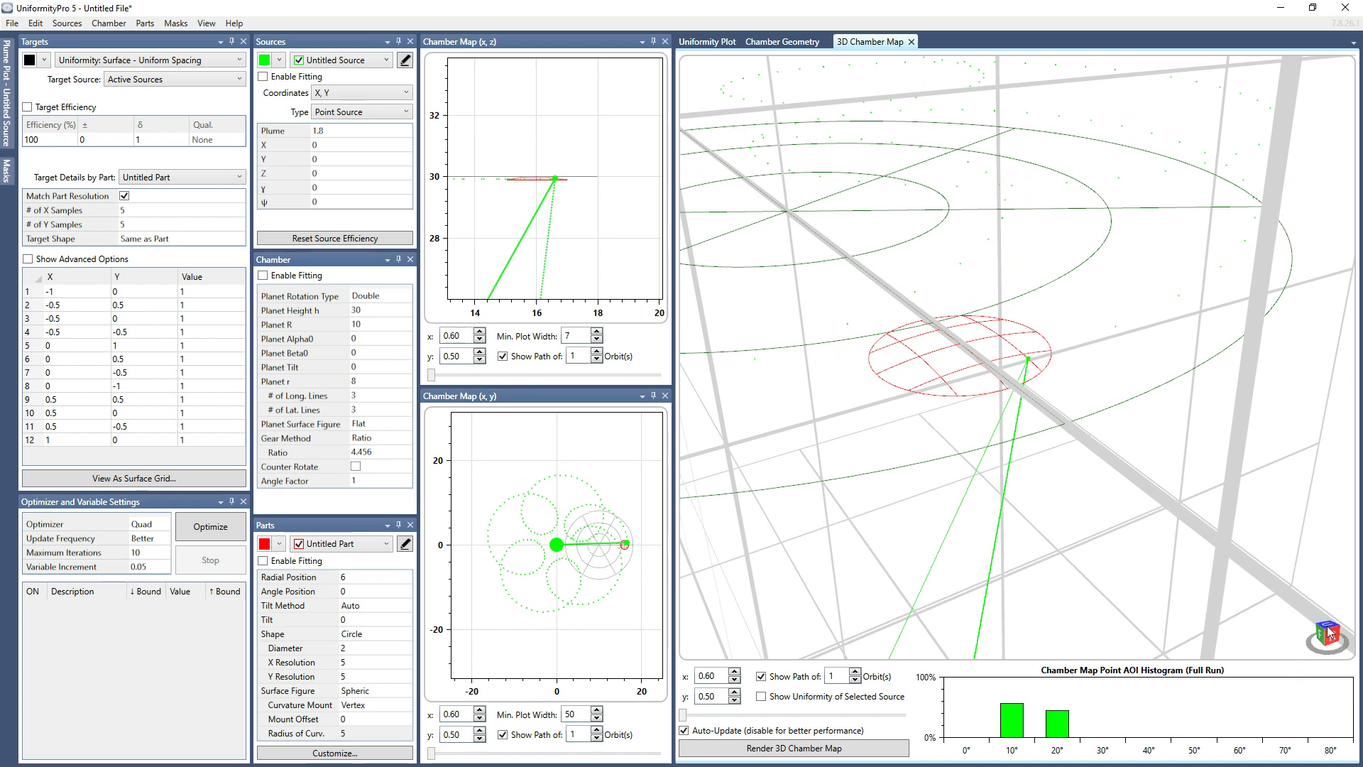
drag(1323, 646, 982, 433)
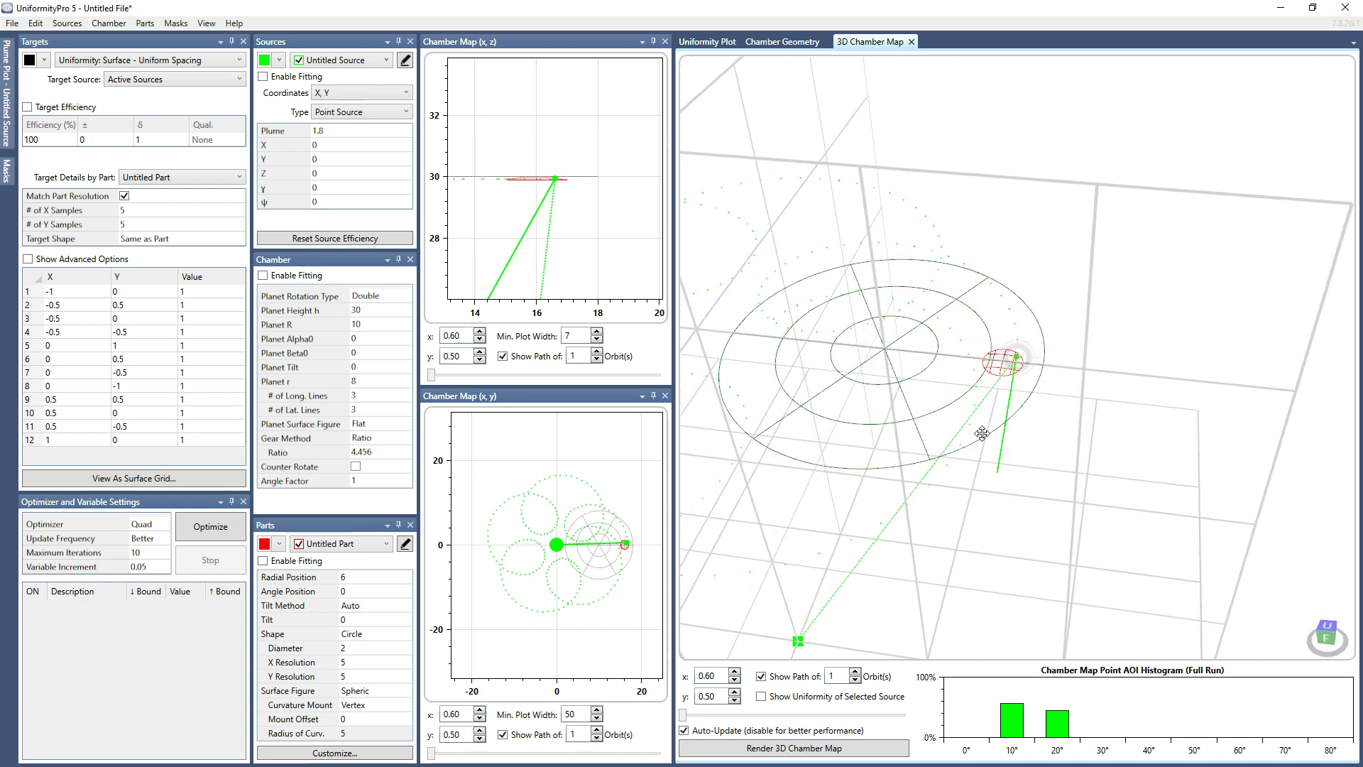
Step: Inspect the 3D chamber map from its standard front, right and top views
click(1326, 643)
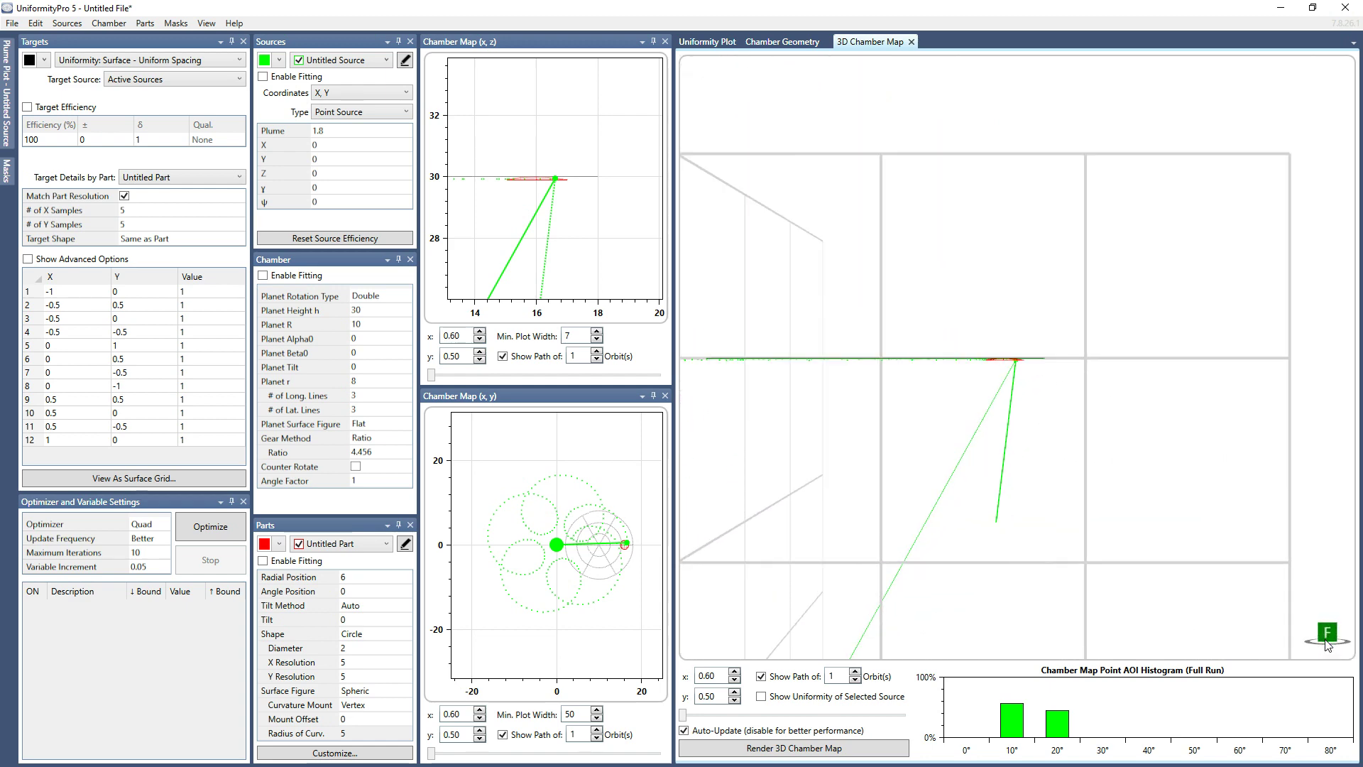
drag(1231, 528, 1313, 610)
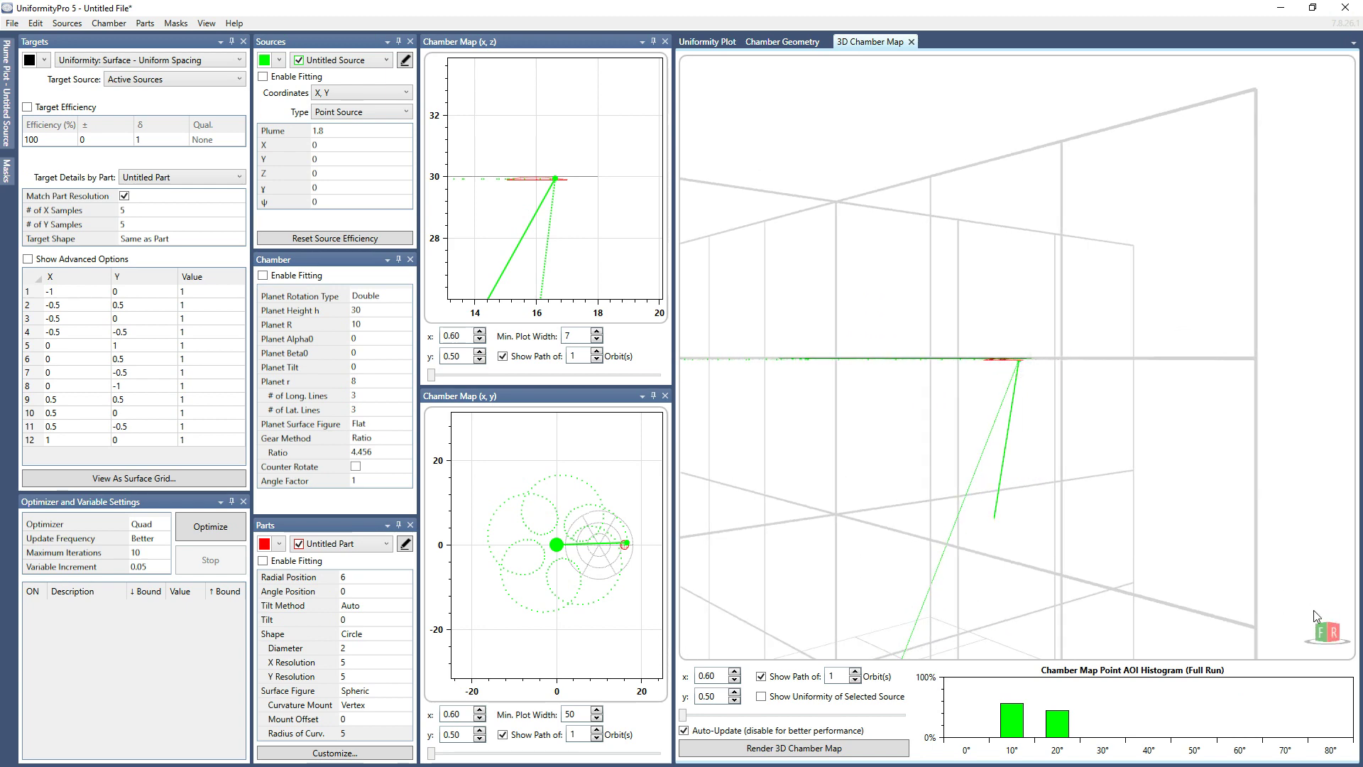
click(1338, 634)
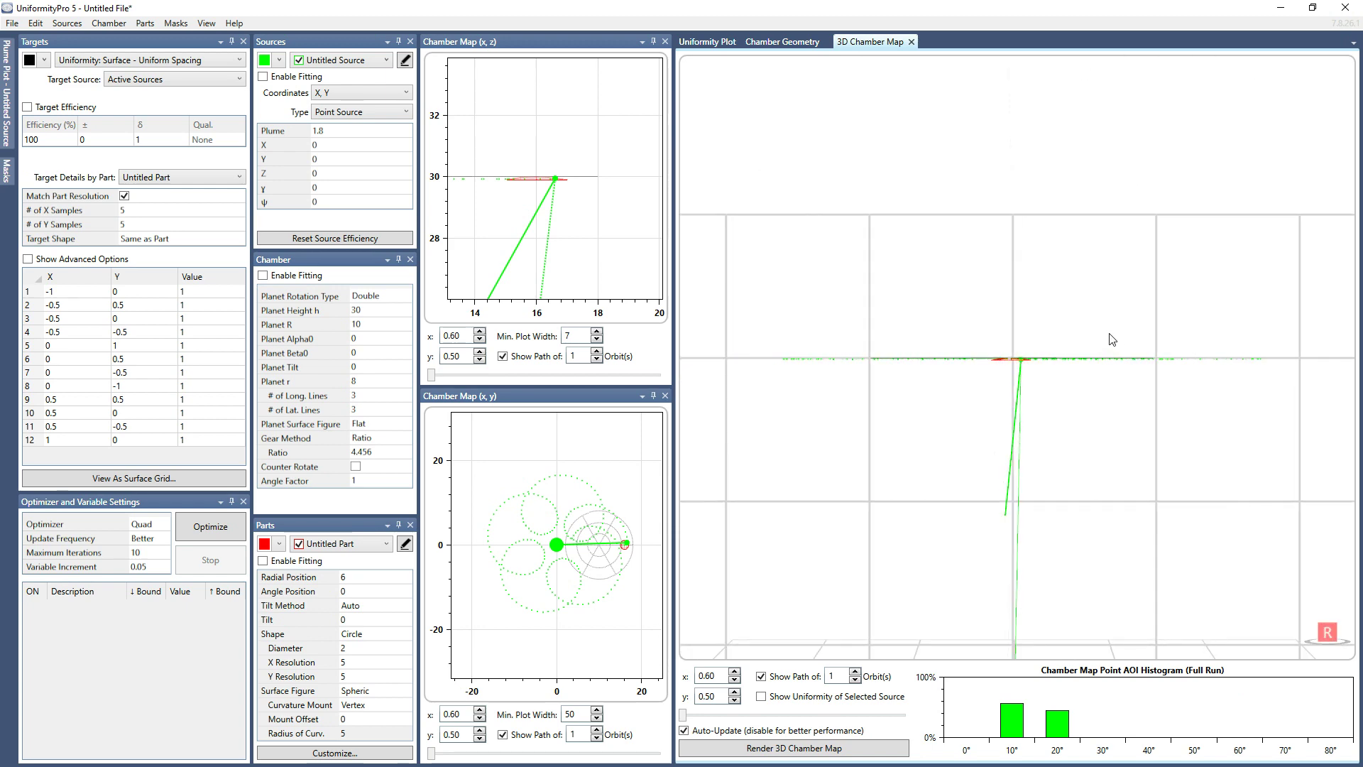
drag(1109, 337, 1095, 389)
click(1328, 622)
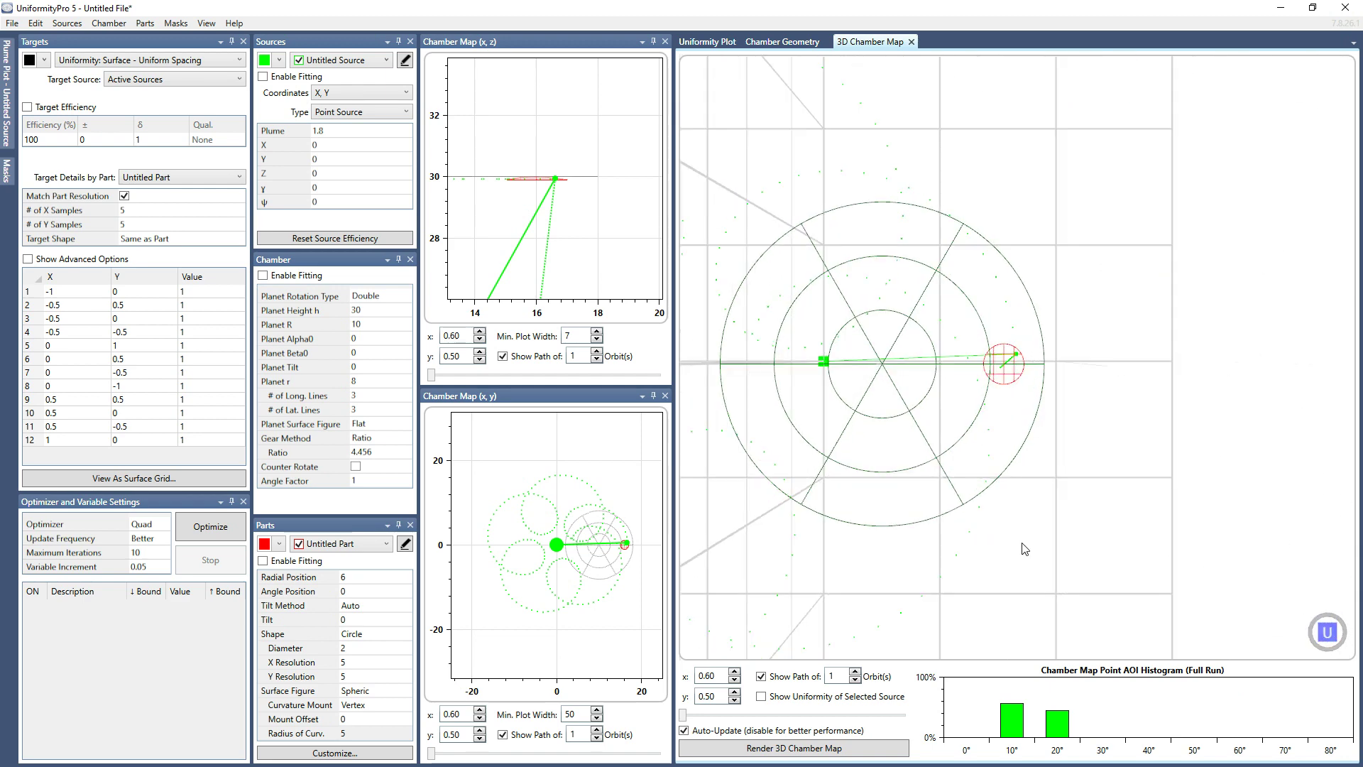
click(1326, 641)
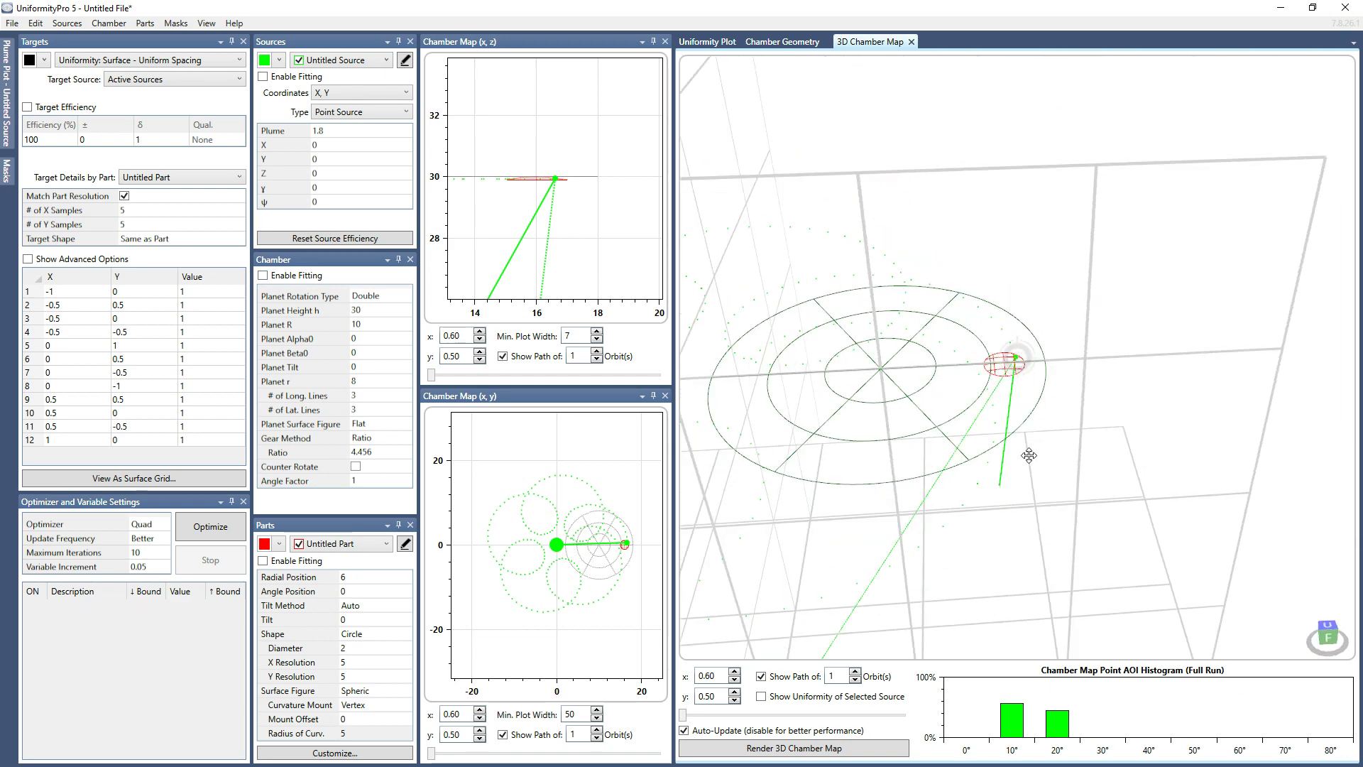
Step: Set the camera target of the 3D chamber map to Planet Middle and orbit around it
click(1353, 44)
mouse_move(1309, 112)
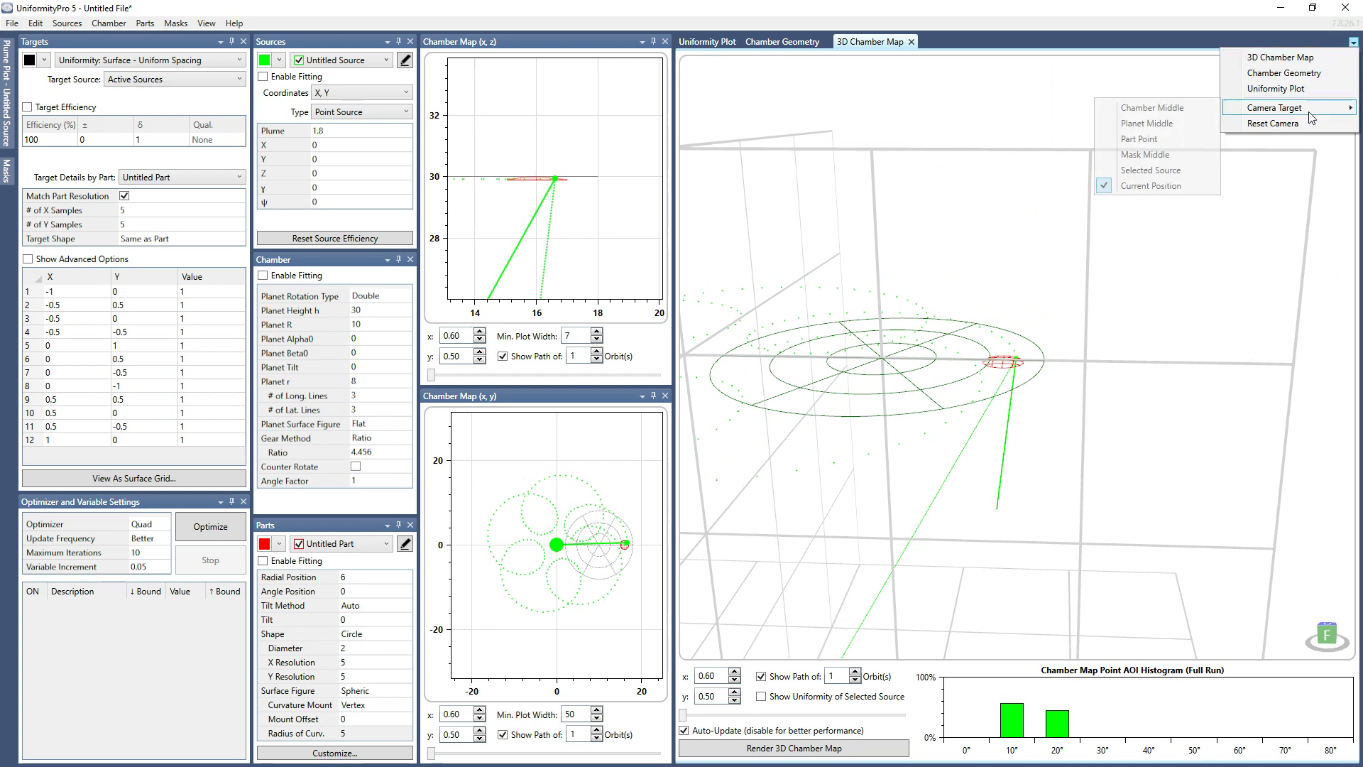
click(1159, 124)
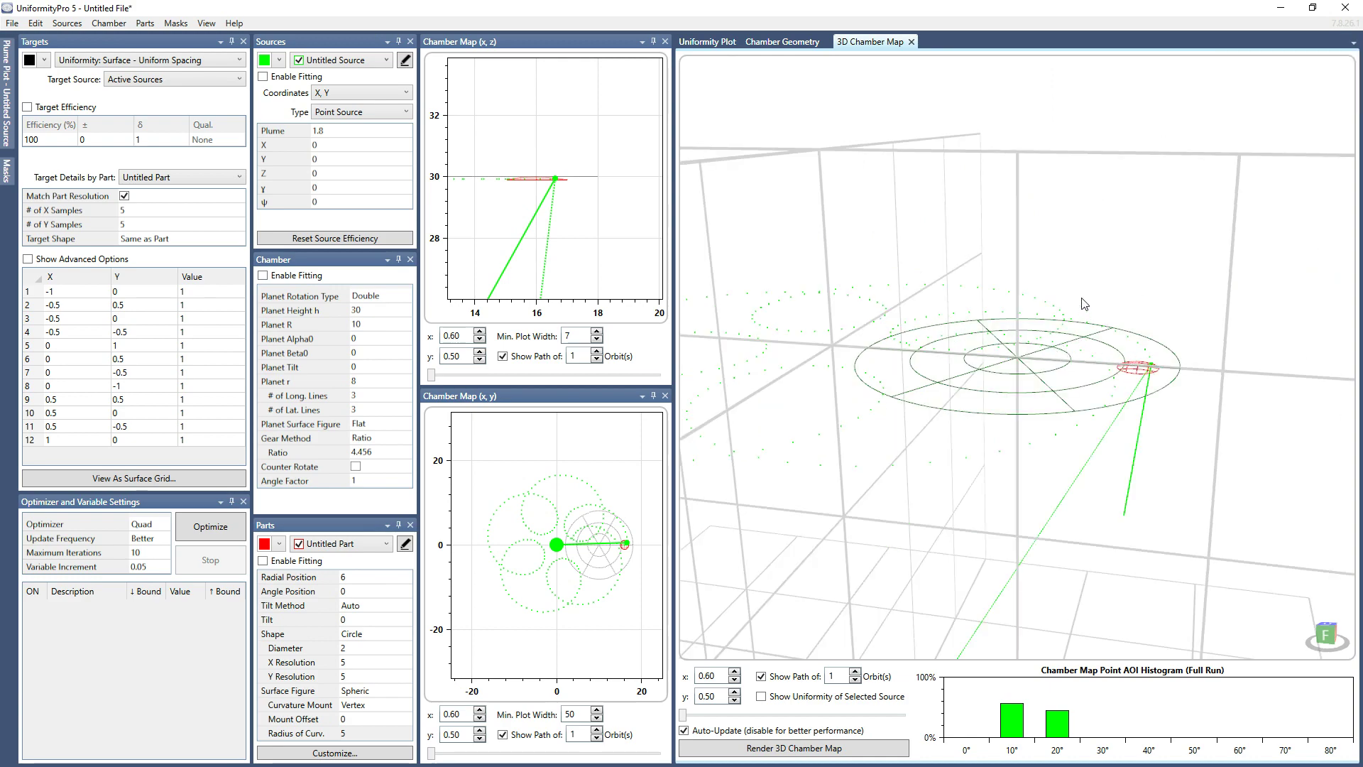
mouse_move(1082, 297)
mouse_down()
mouse_move(1072, 353)
mouse_move(1040, 335)
mouse_move(1168, 316)
mouse_move(1065, 355)
mouse_move(993, 362)
mouse_up()
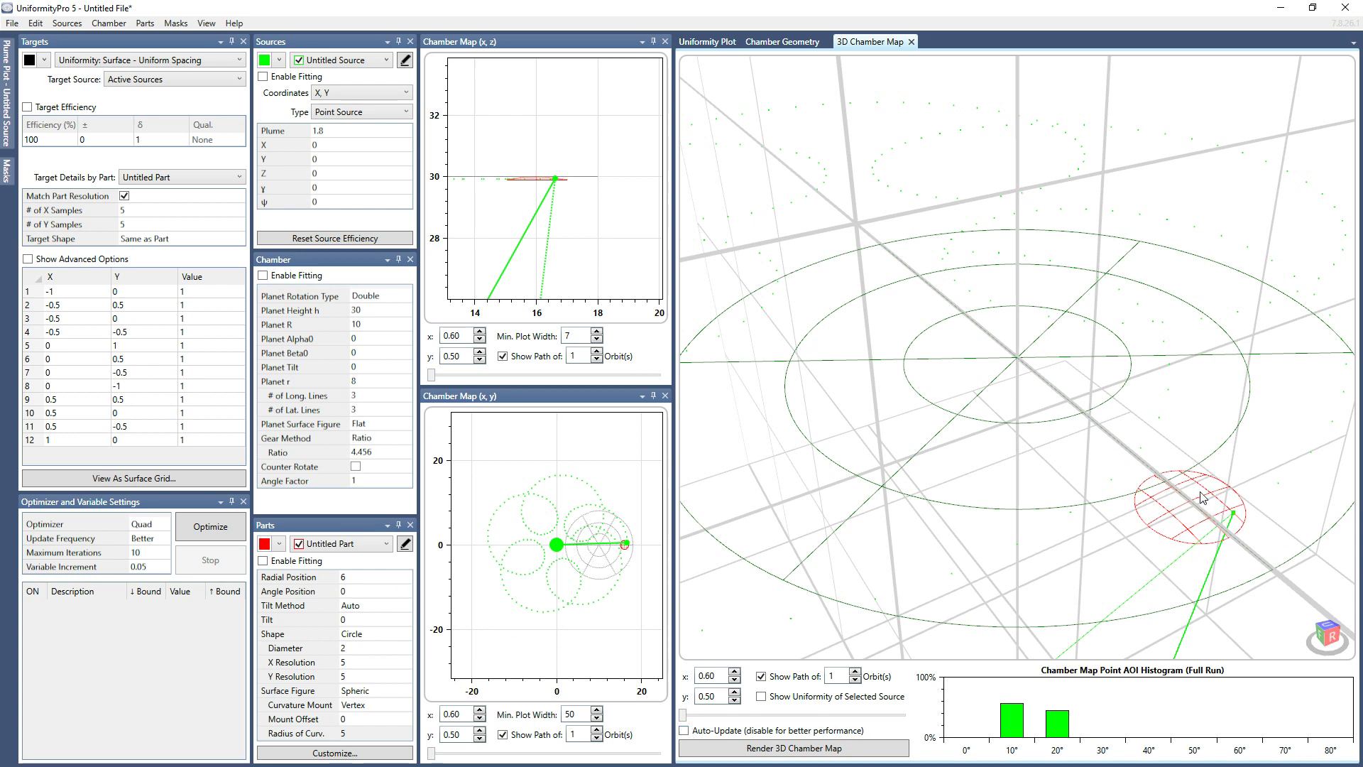
Step: Set the part's radial position to 0 and render the 3D chamber map again
mouse_move(355, 367)
mouse_move(374, 411)
click(364, 579)
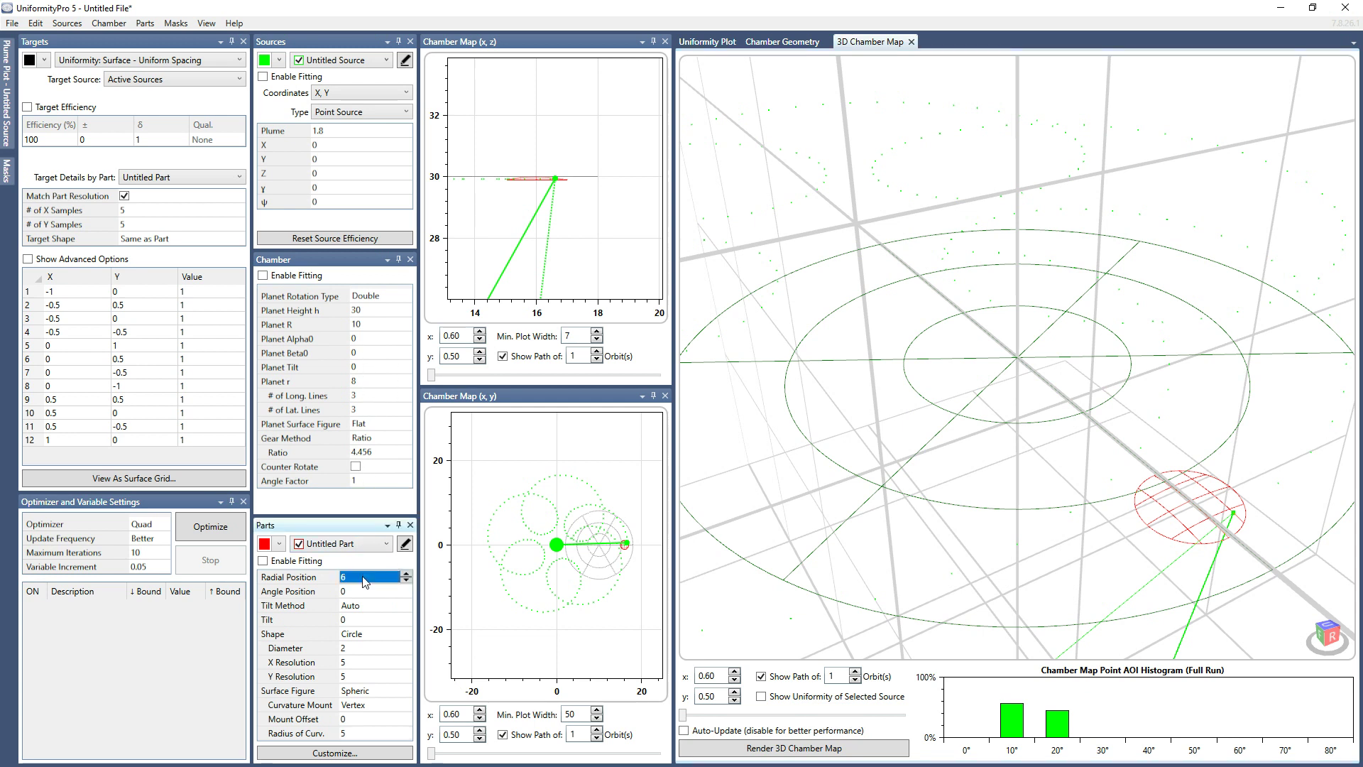
text(0)
key(Tab)
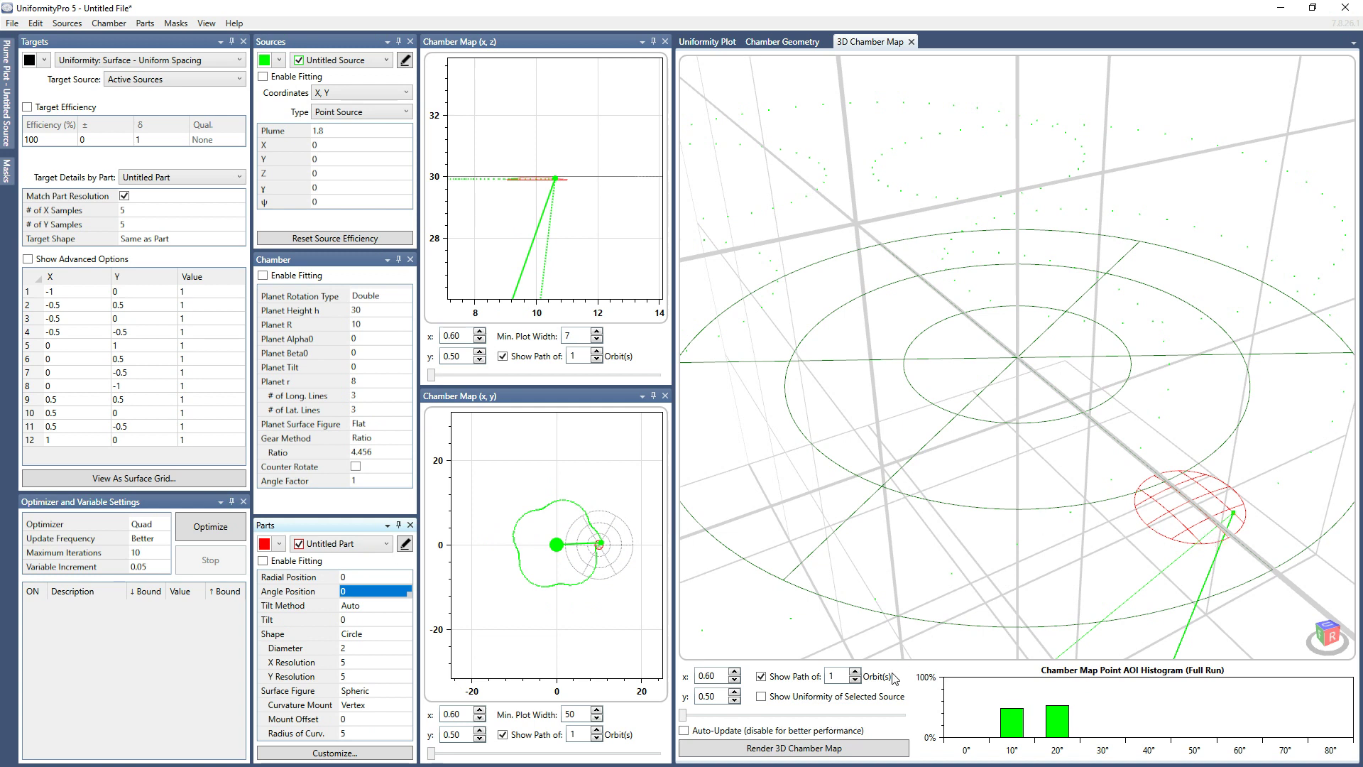
click(843, 753)
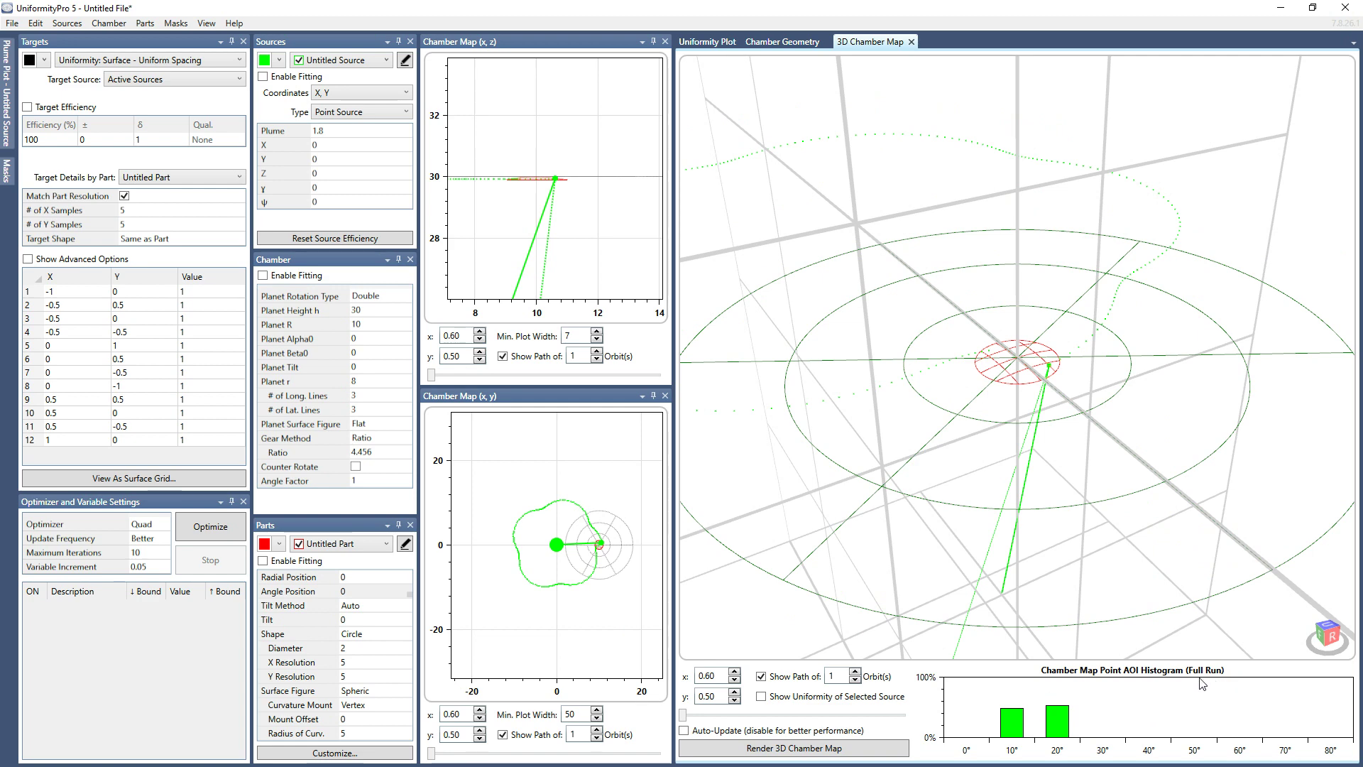
Step: Render the 3D chamber map with the uniformity of the selected source shown, and compare it with the uniformity plot
click(722, 45)
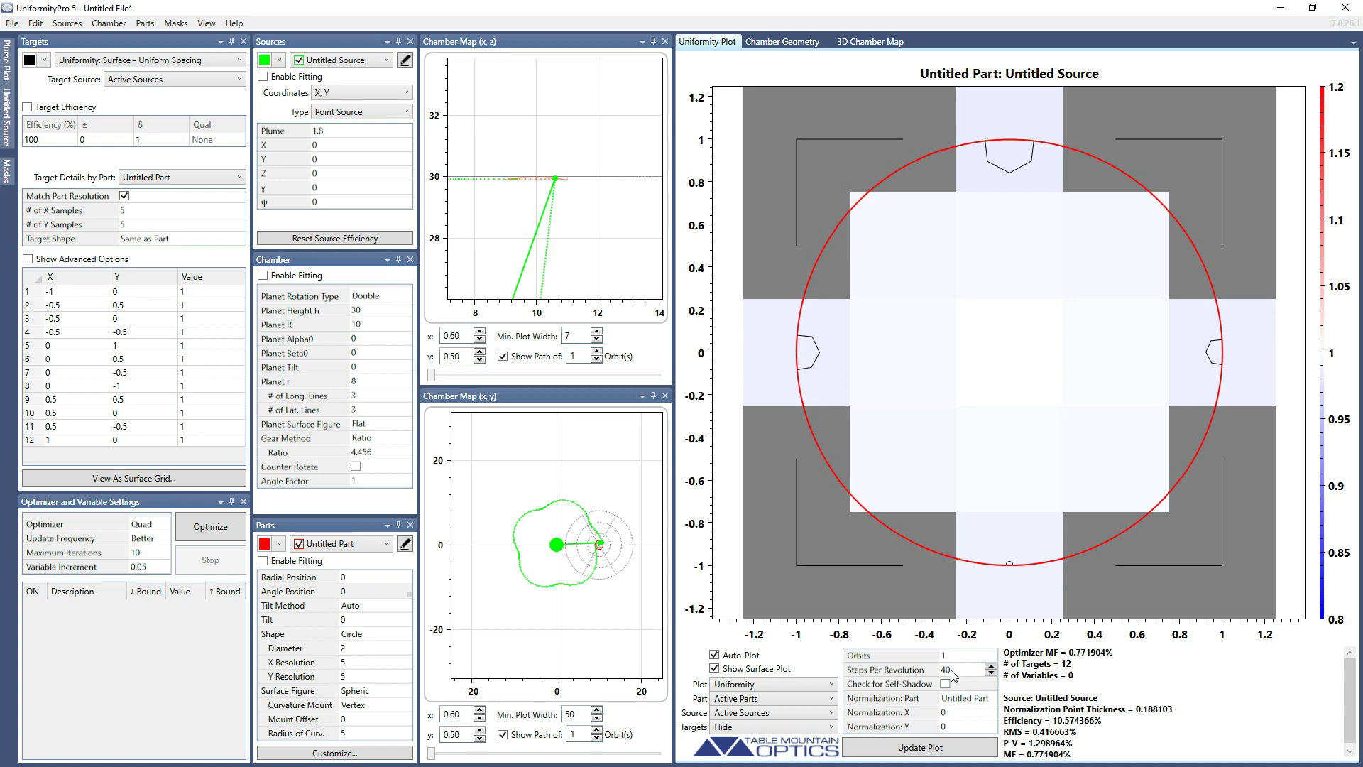
click(870, 43)
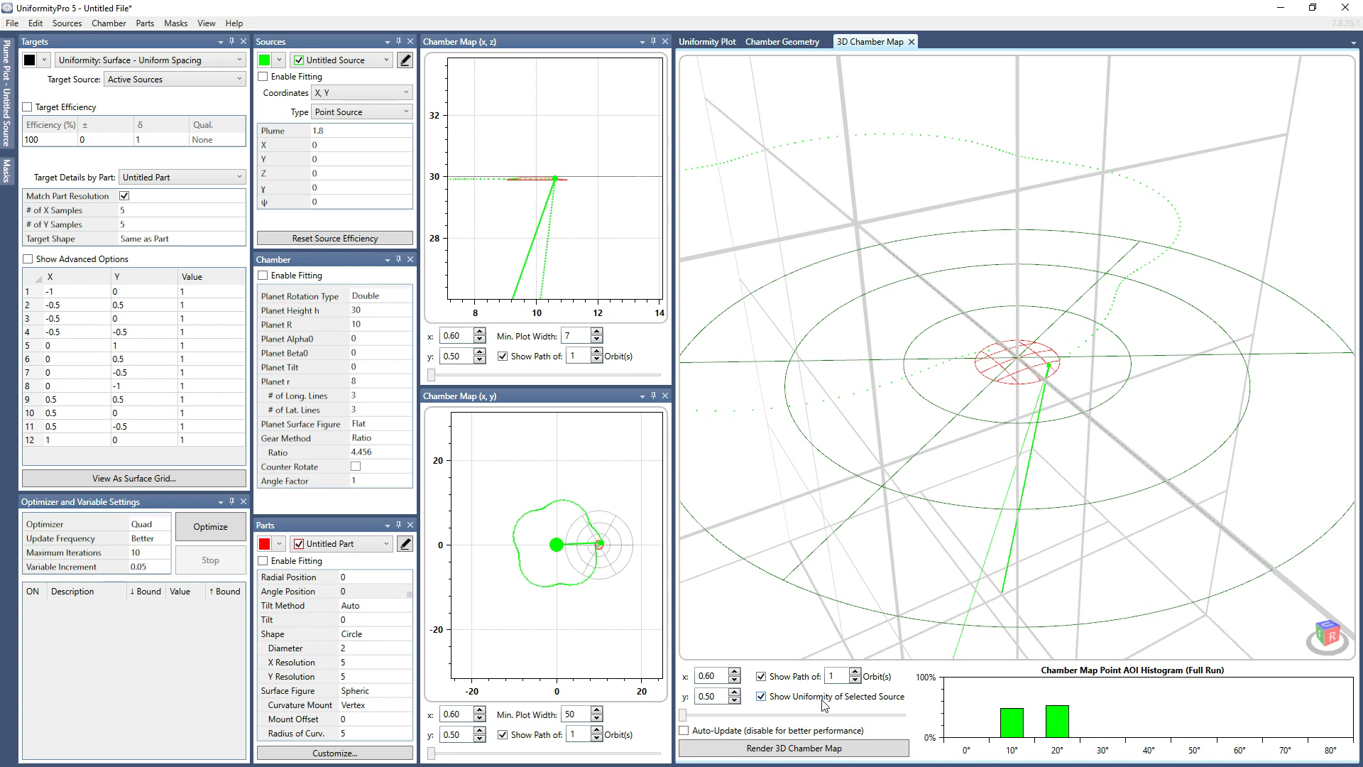
click(739, 749)
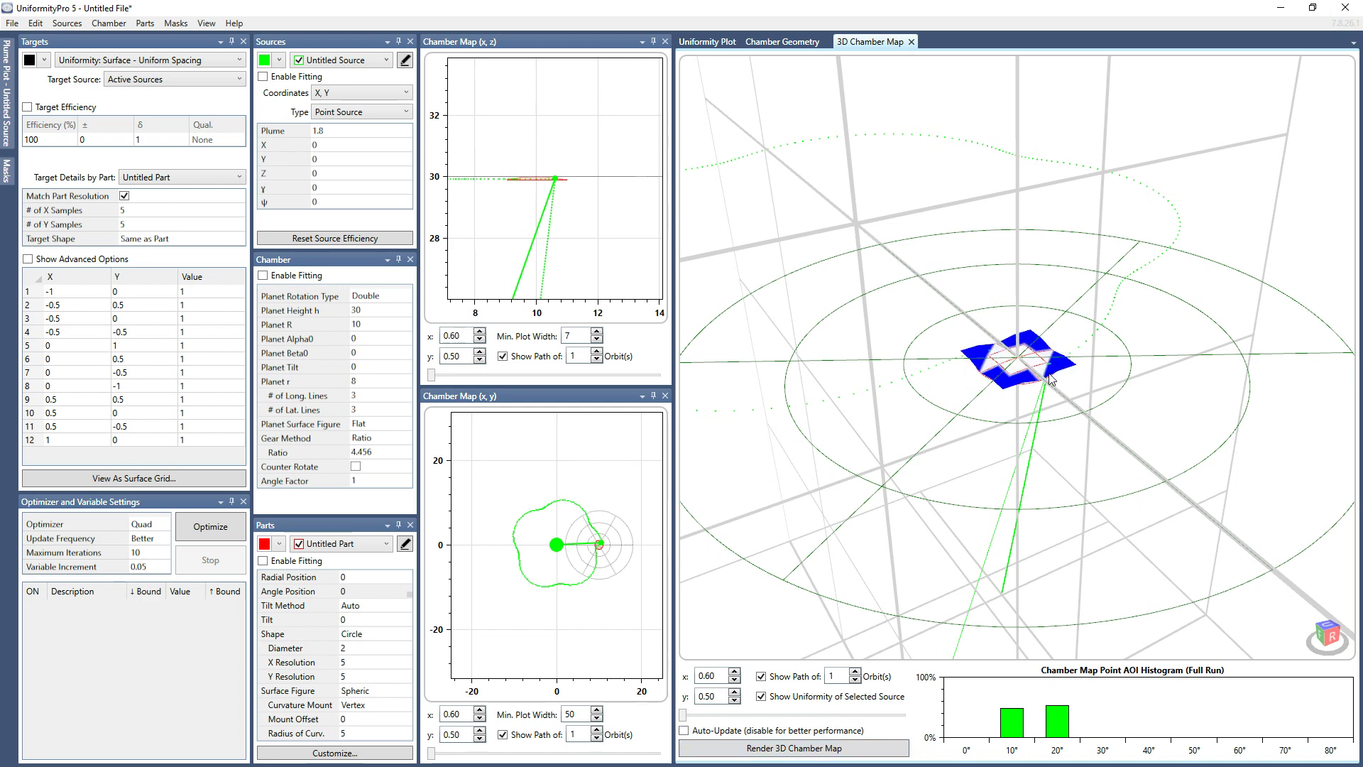
click(701, 44)
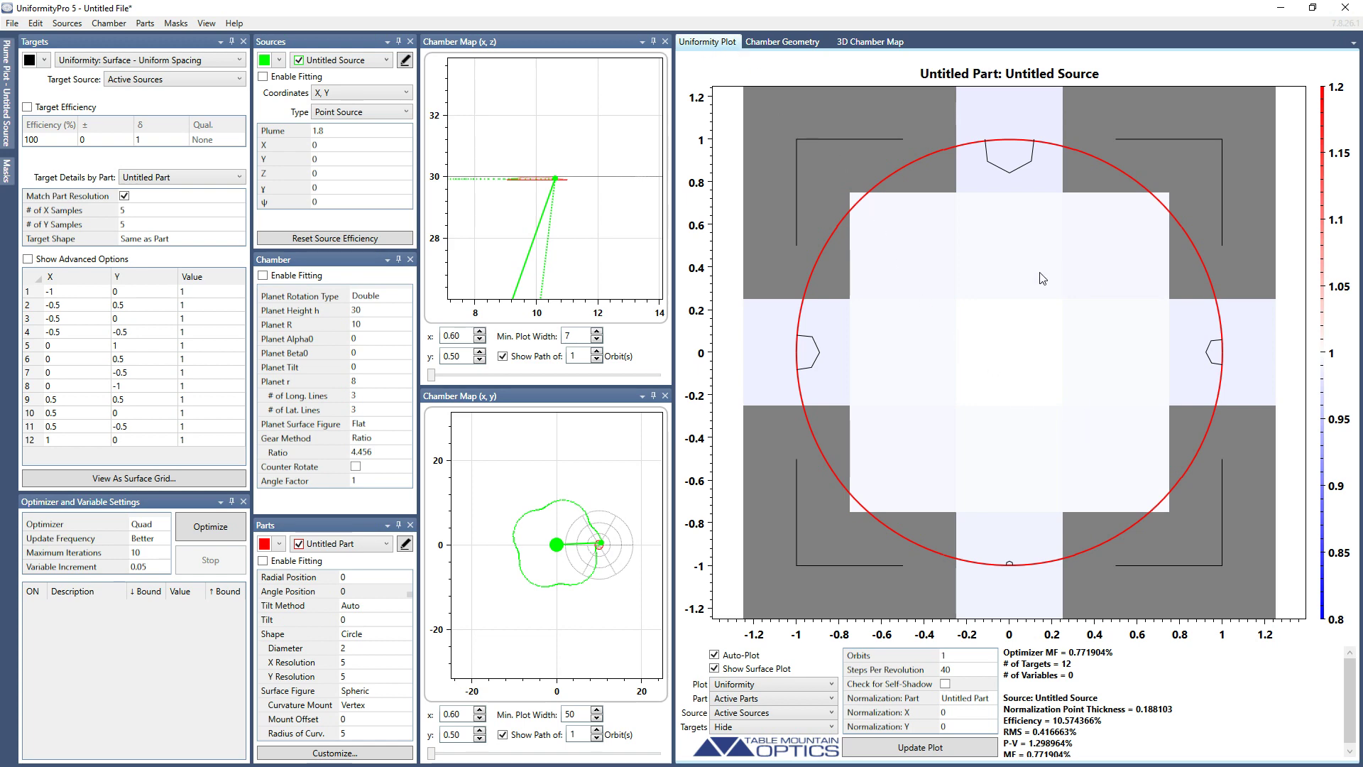
click(871, 41)
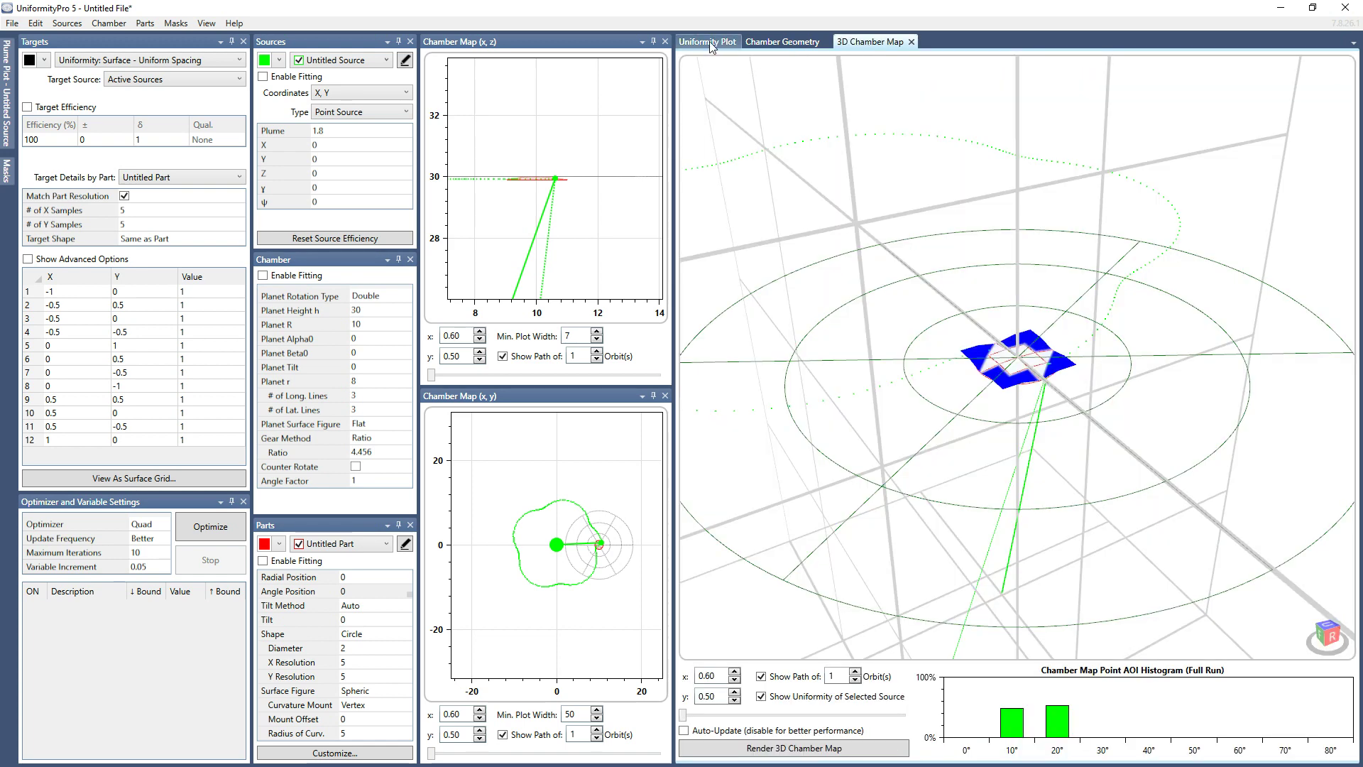
click(707, 42)
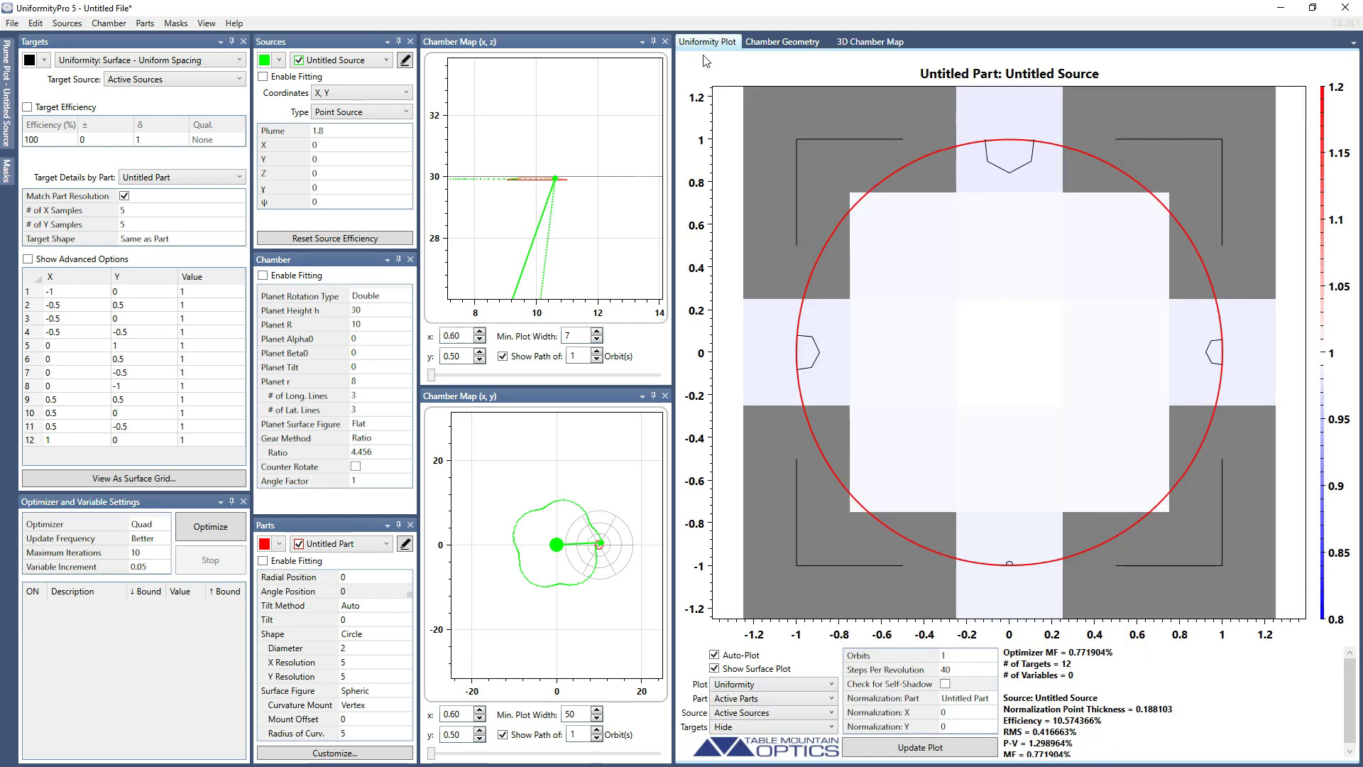
Step: Set the part's X and Y resolution to 21 each
click(370, 664)
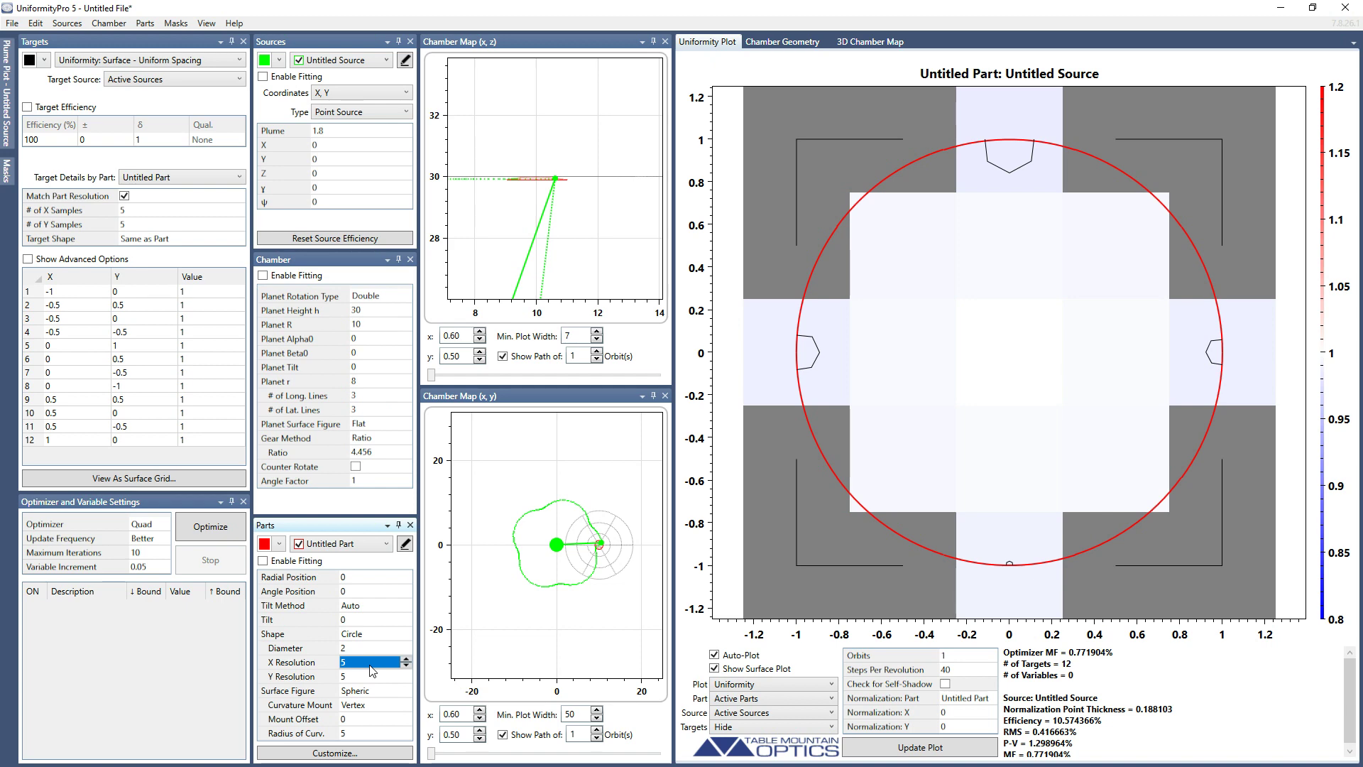
text(21)
key(Tab)
text(21)
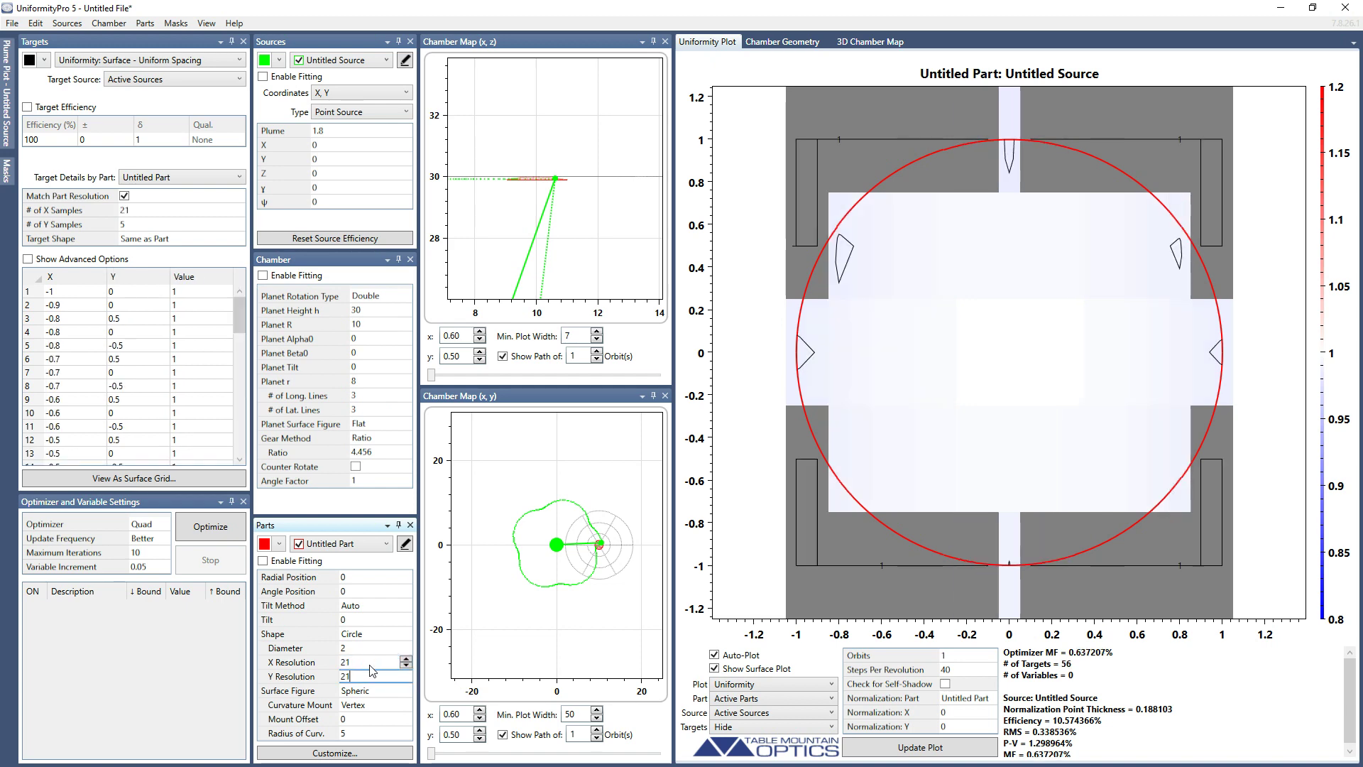
key(Tab)
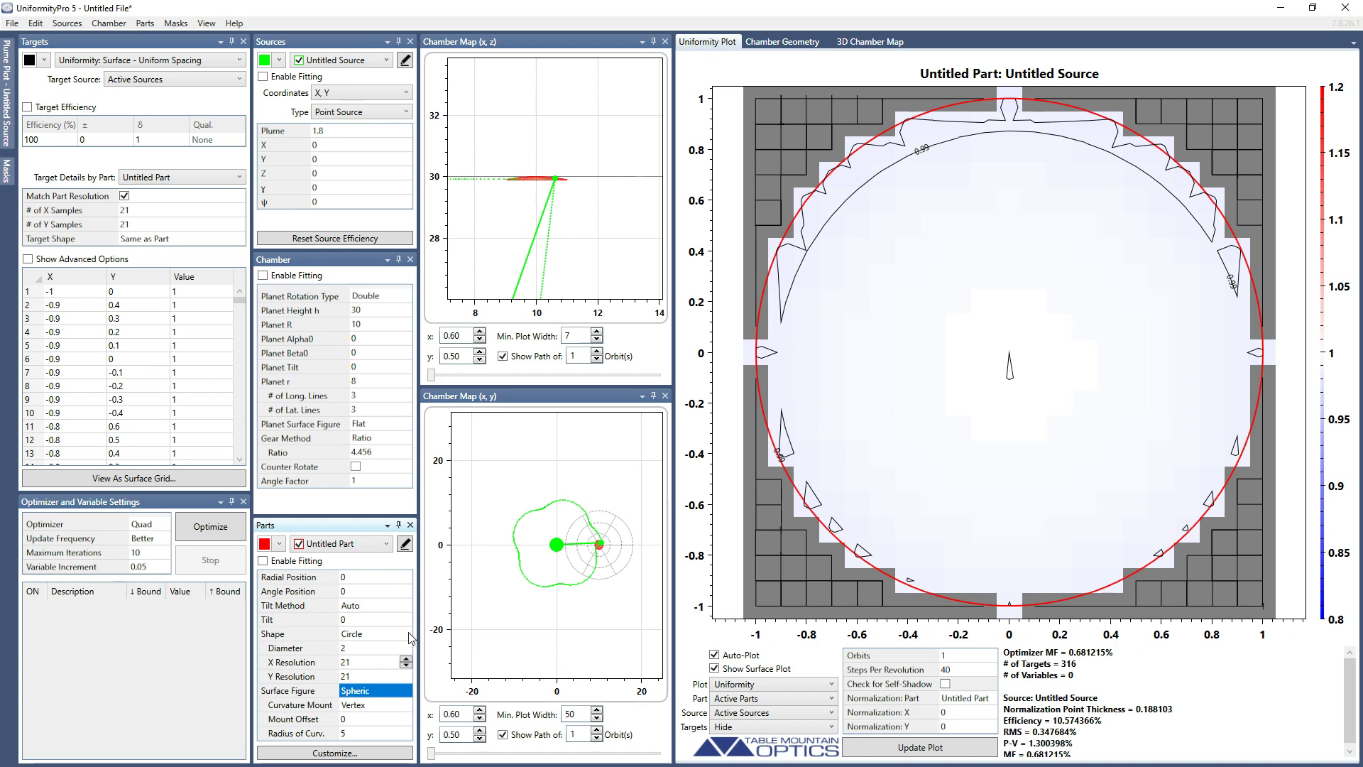
Step: Render the 3D chamber map again and examine the uniformity surface on the part up close
click(866, 42)
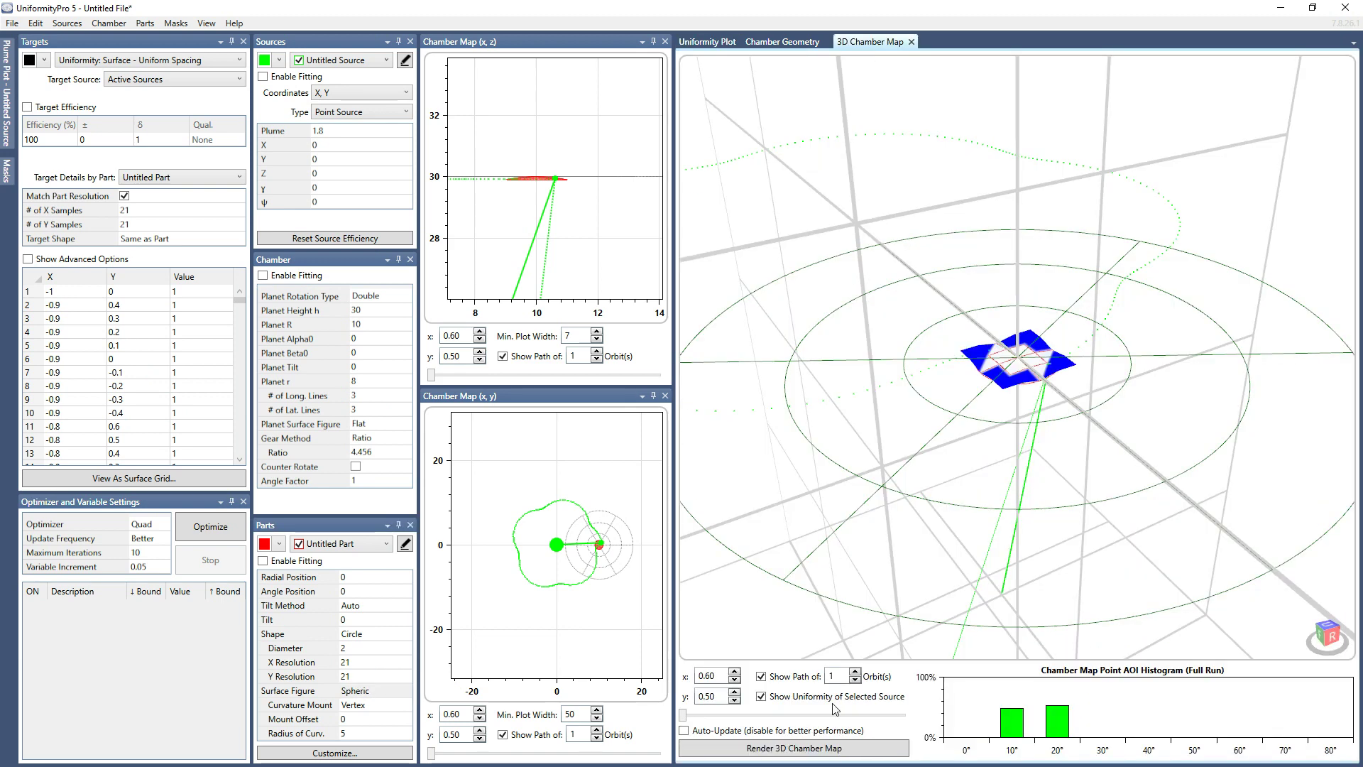
click(834, 749)
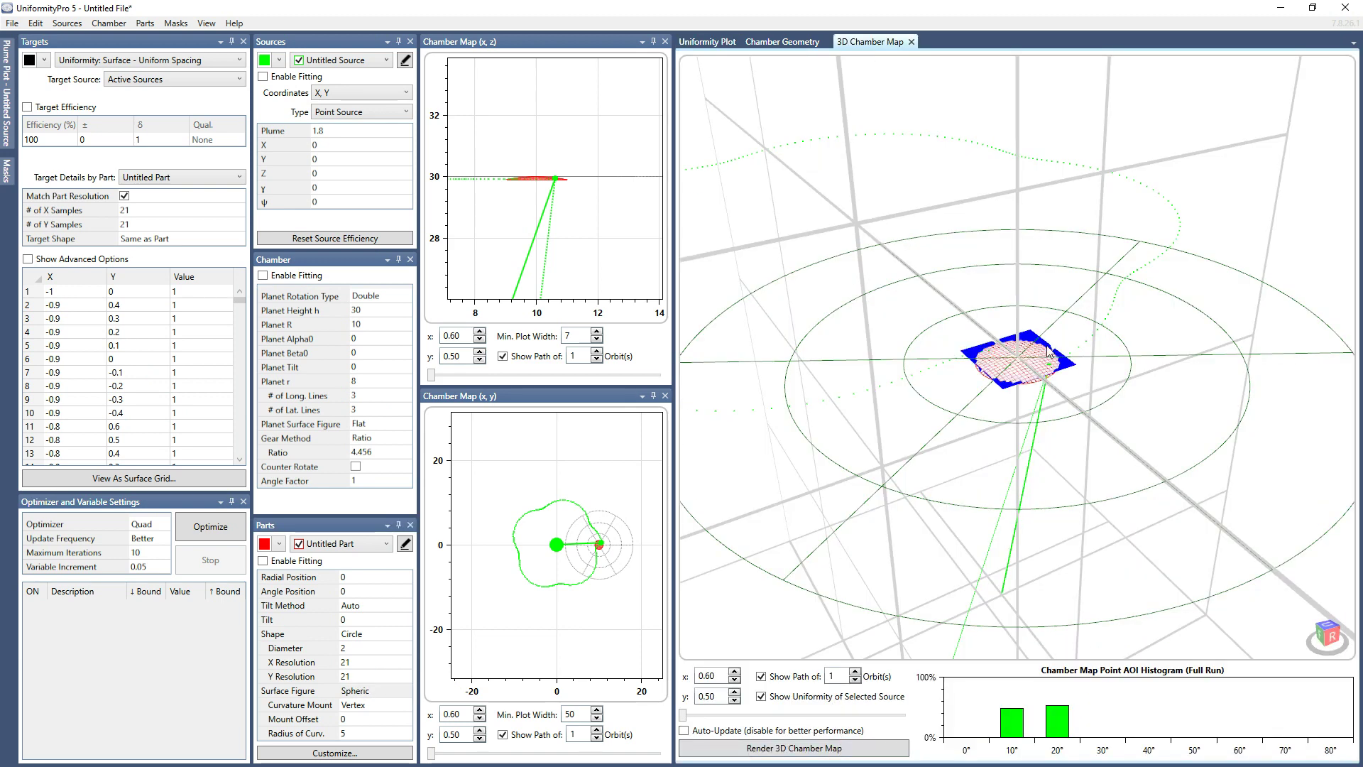
scroll(1047, 351, up, 10)
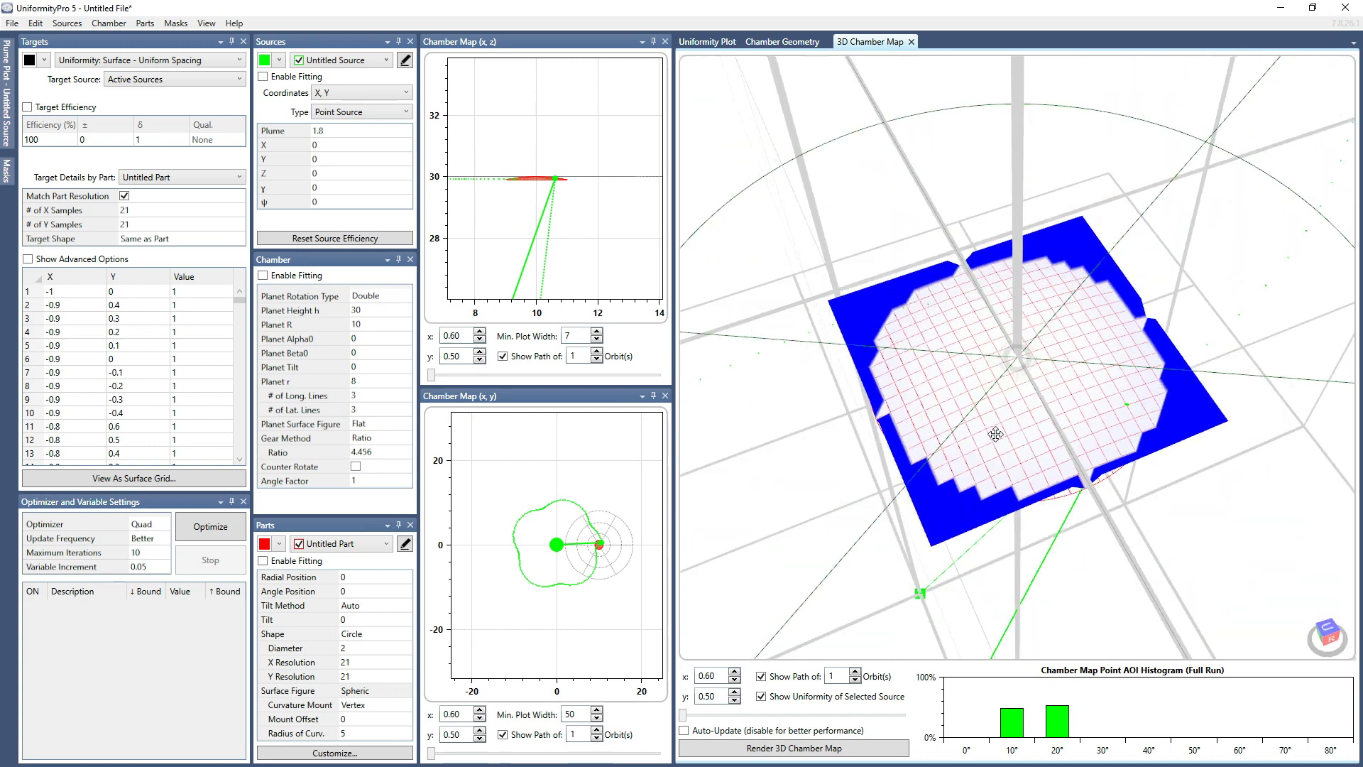
drag(995, 433, 1153, 390)
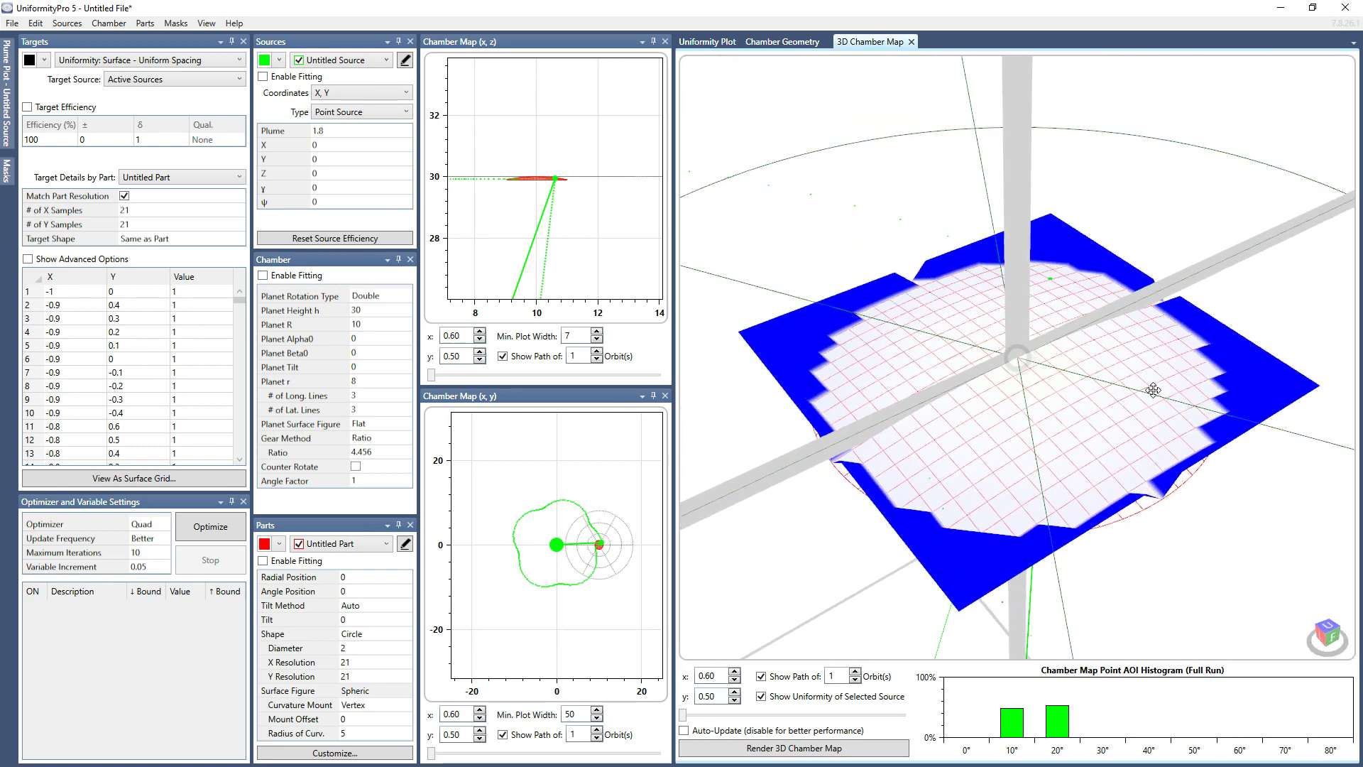
Step: Set the color axis bounds of the uniformity plot to a minimum of 0.95 and a maximum of 1.05
click(698, 46)
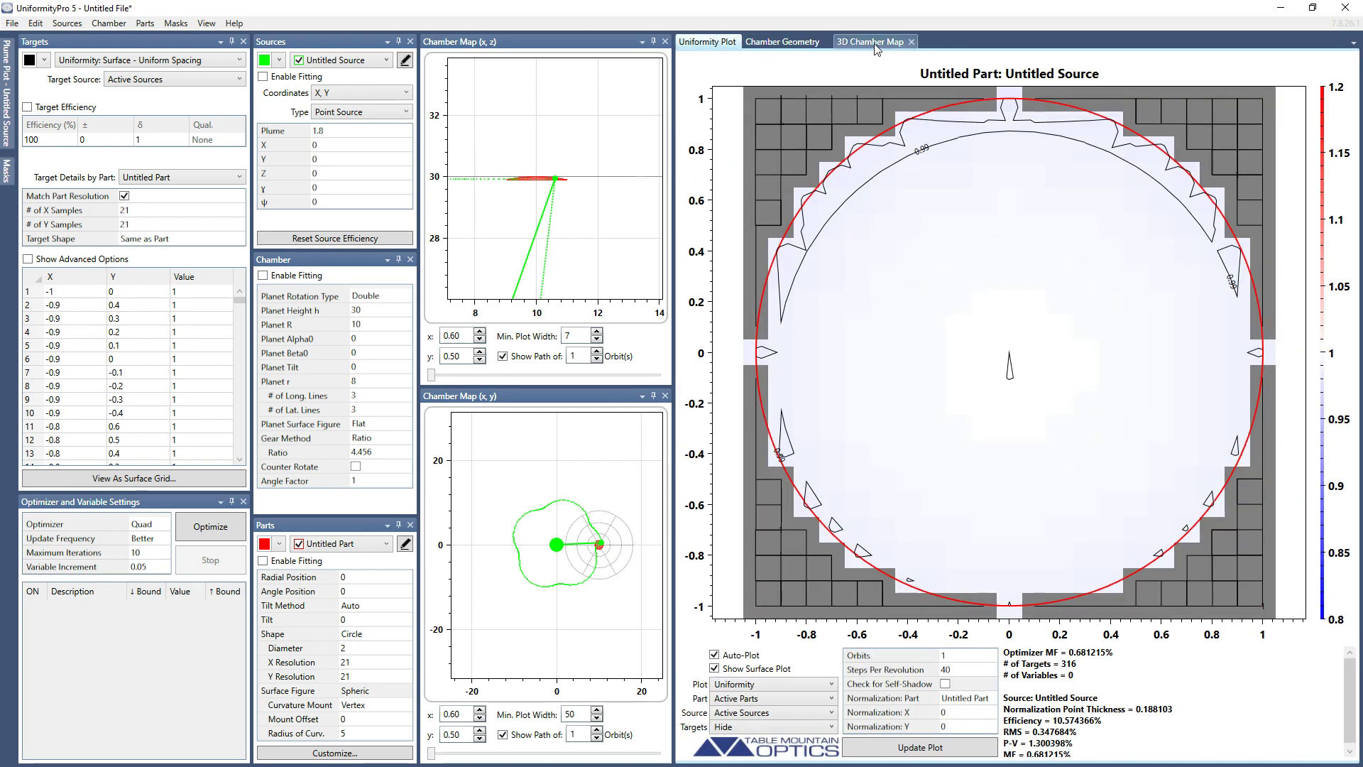
right_click(944, 320)
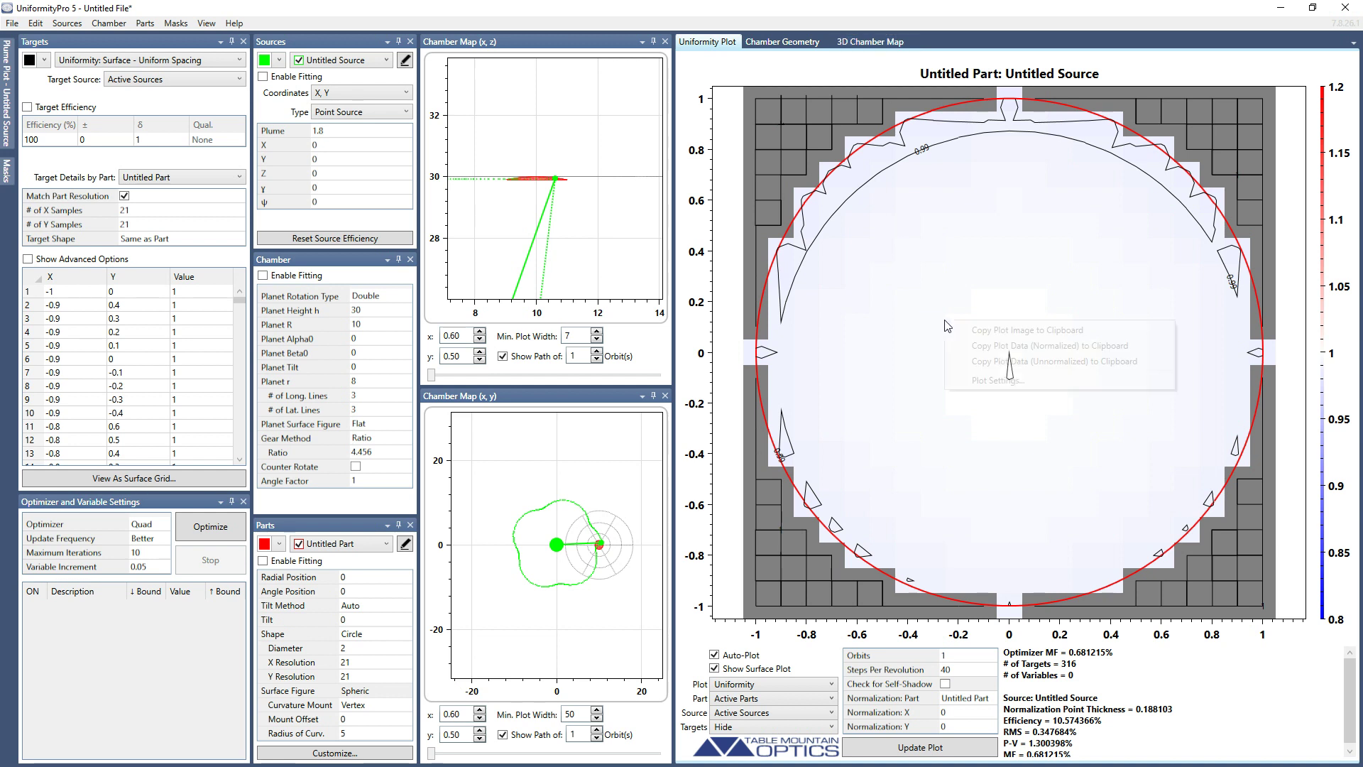
click(981, 379)
click(581, 313)
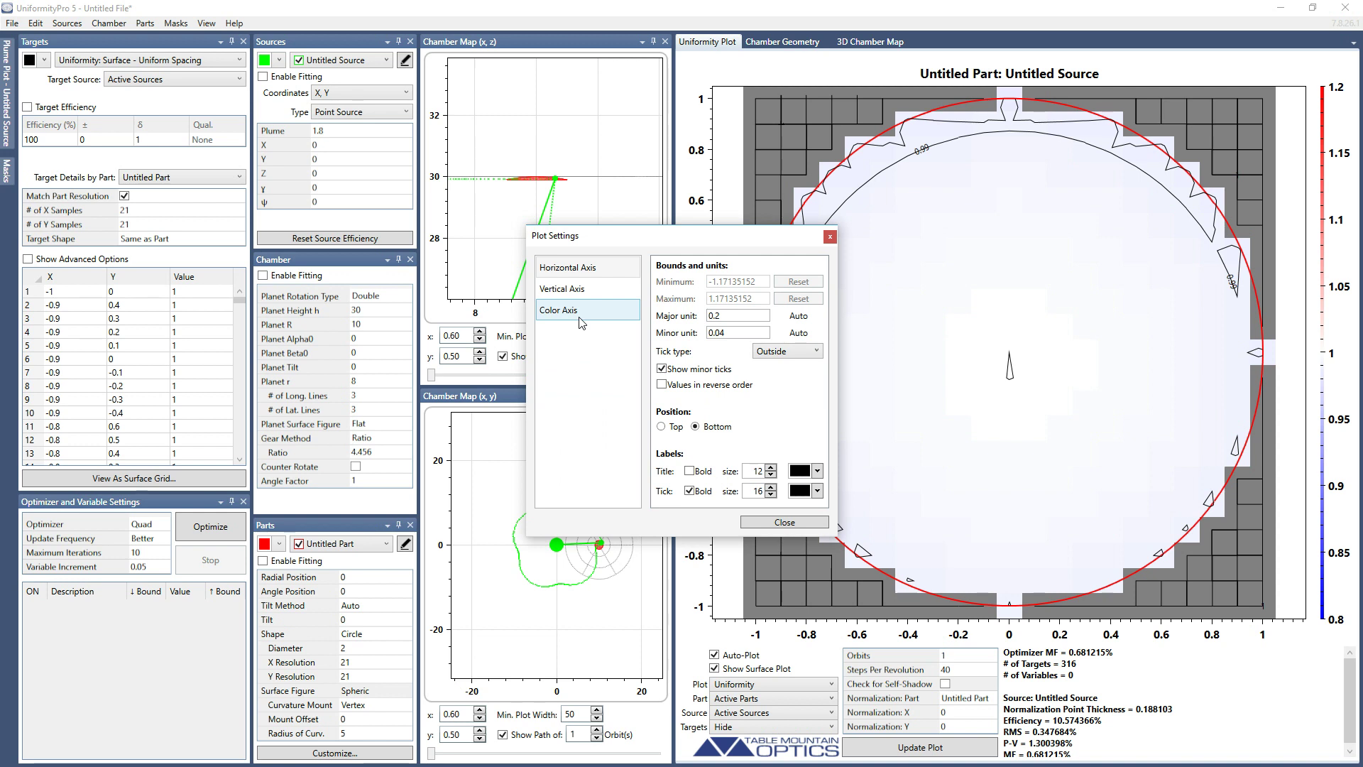
click(738, 281)
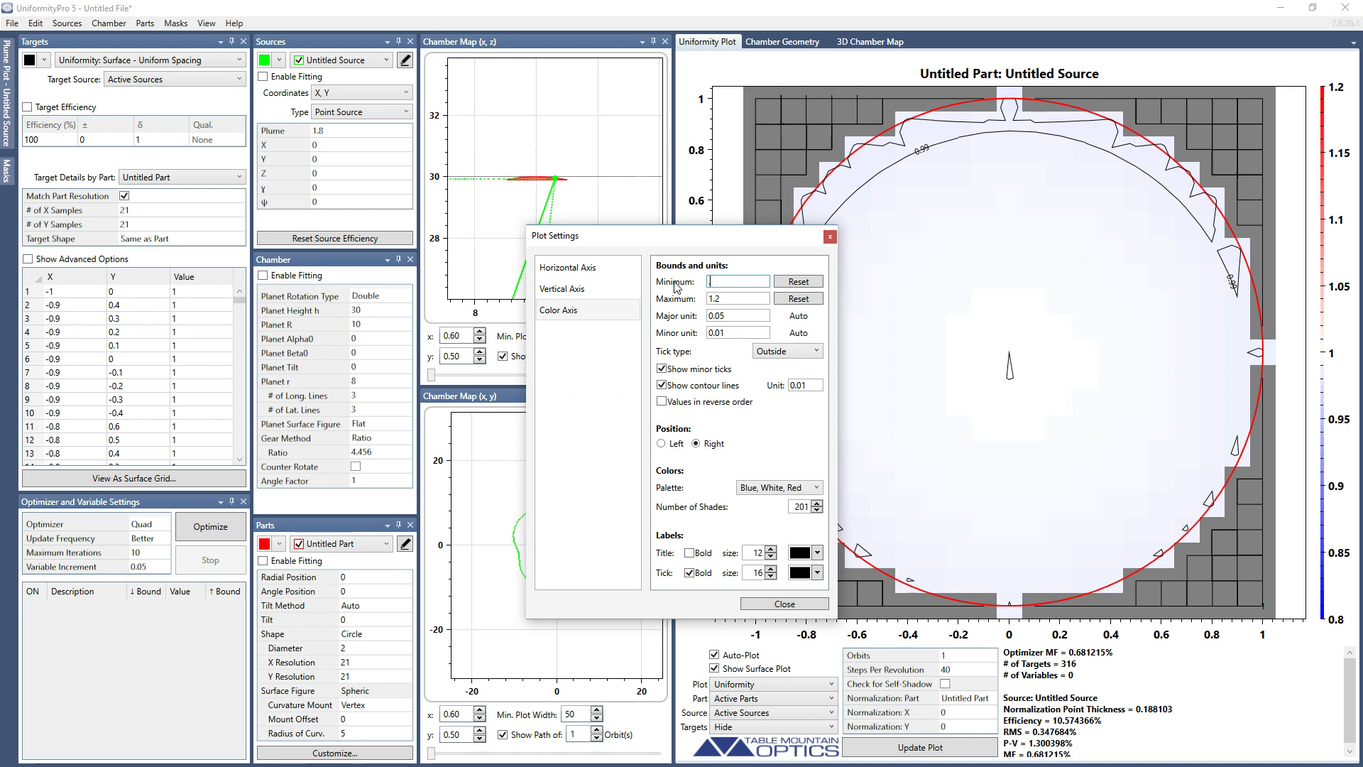
text(.95)
key(Tab)
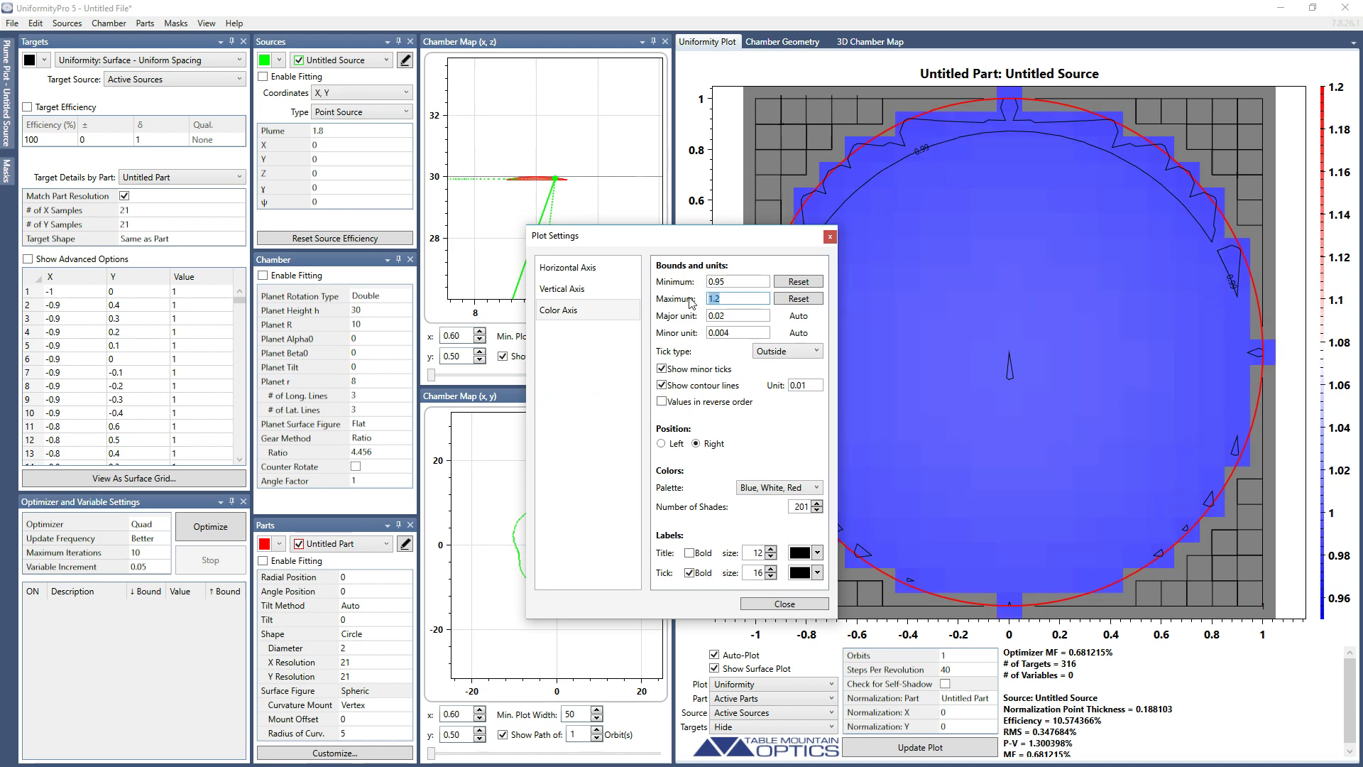
text(1.05)
Step: Narrow the color axis bounds of the uniformity plot to a minimum of 0.97 and a maximum of 1.03
click(742, 282)
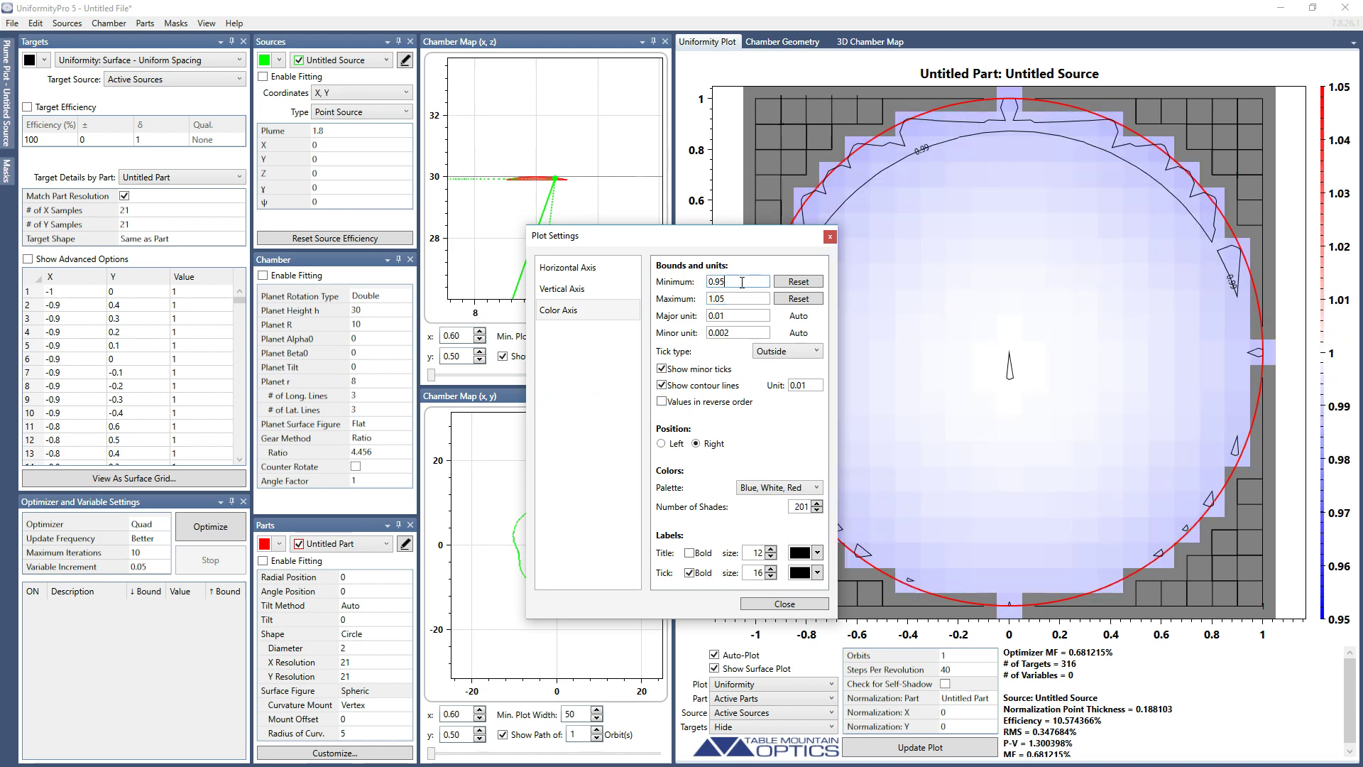
click(748, 294)
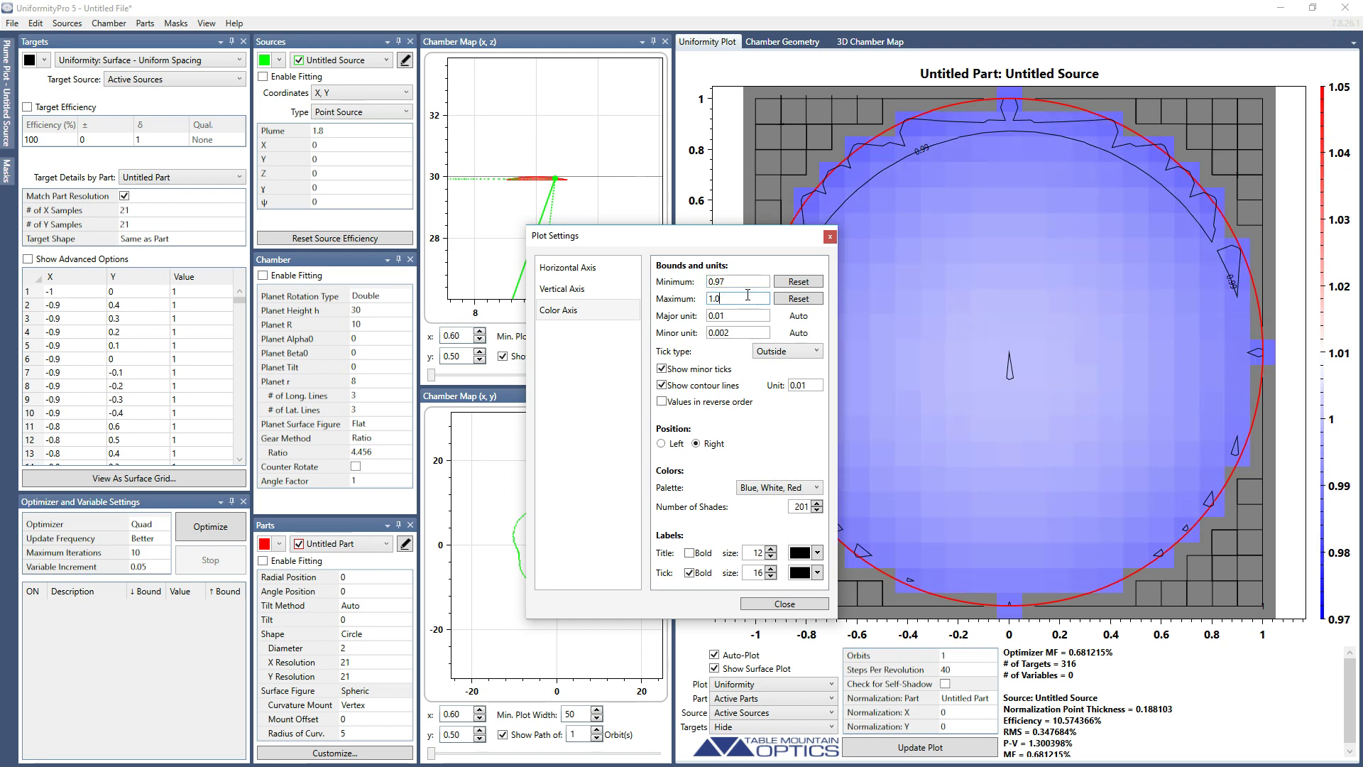
text(3)
click(751, 282)
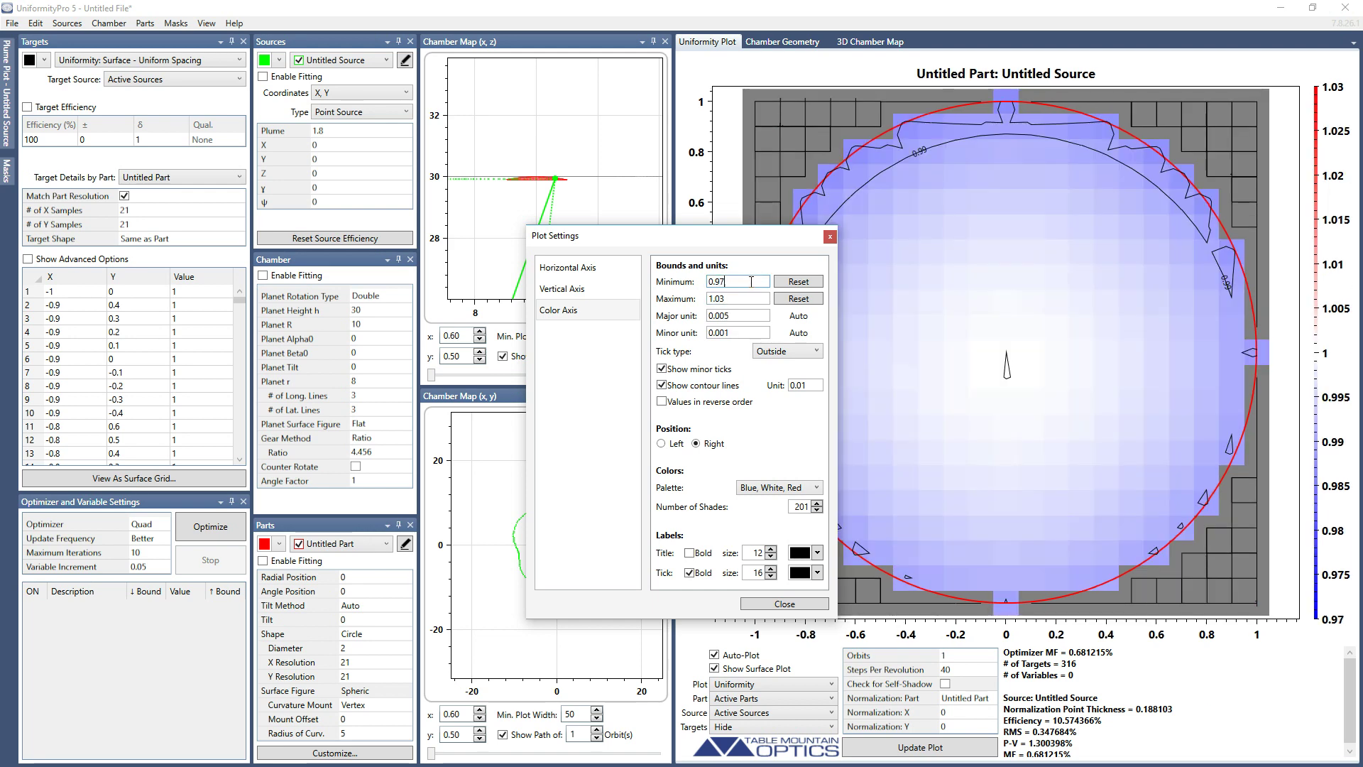
click(830, 237)
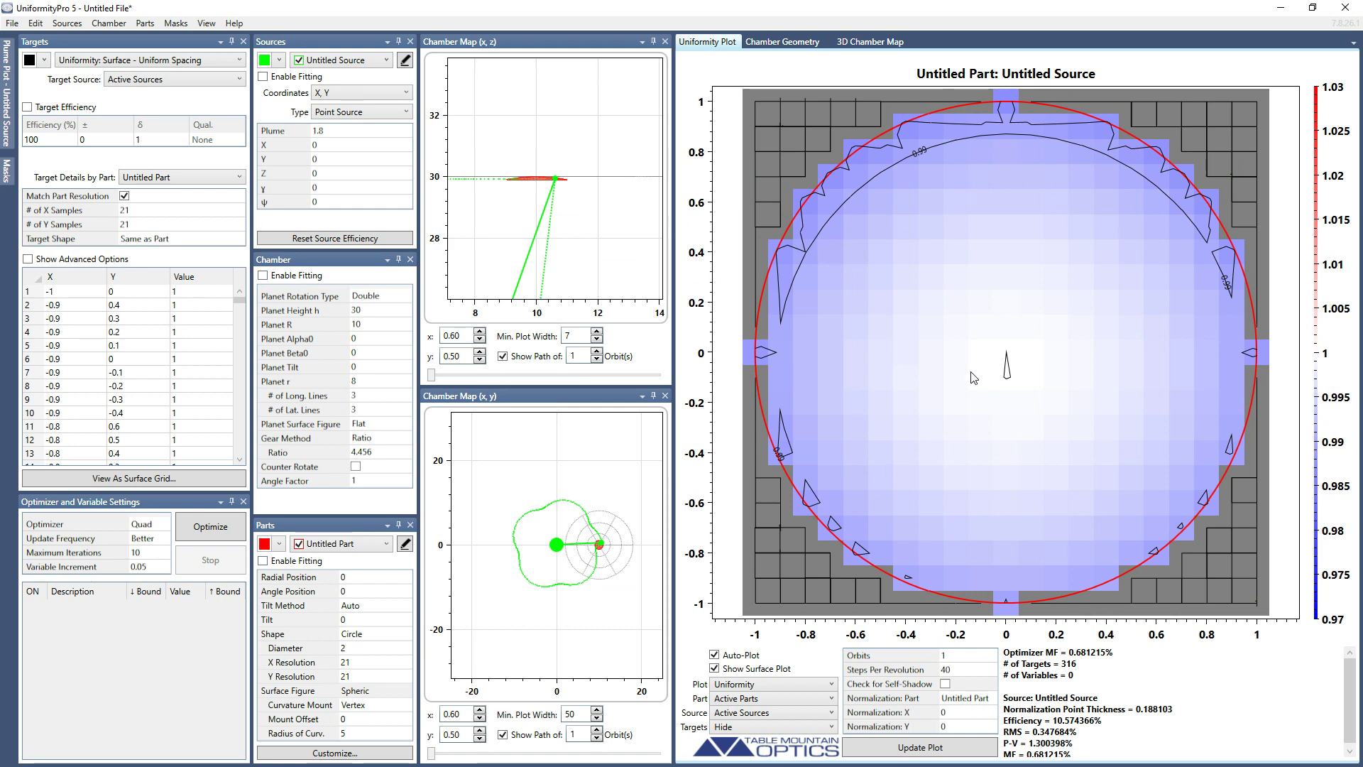
Step: Render the 3D chamber map with the new color scale and examine the part's uniformity surface from several angles
click(866, 41)
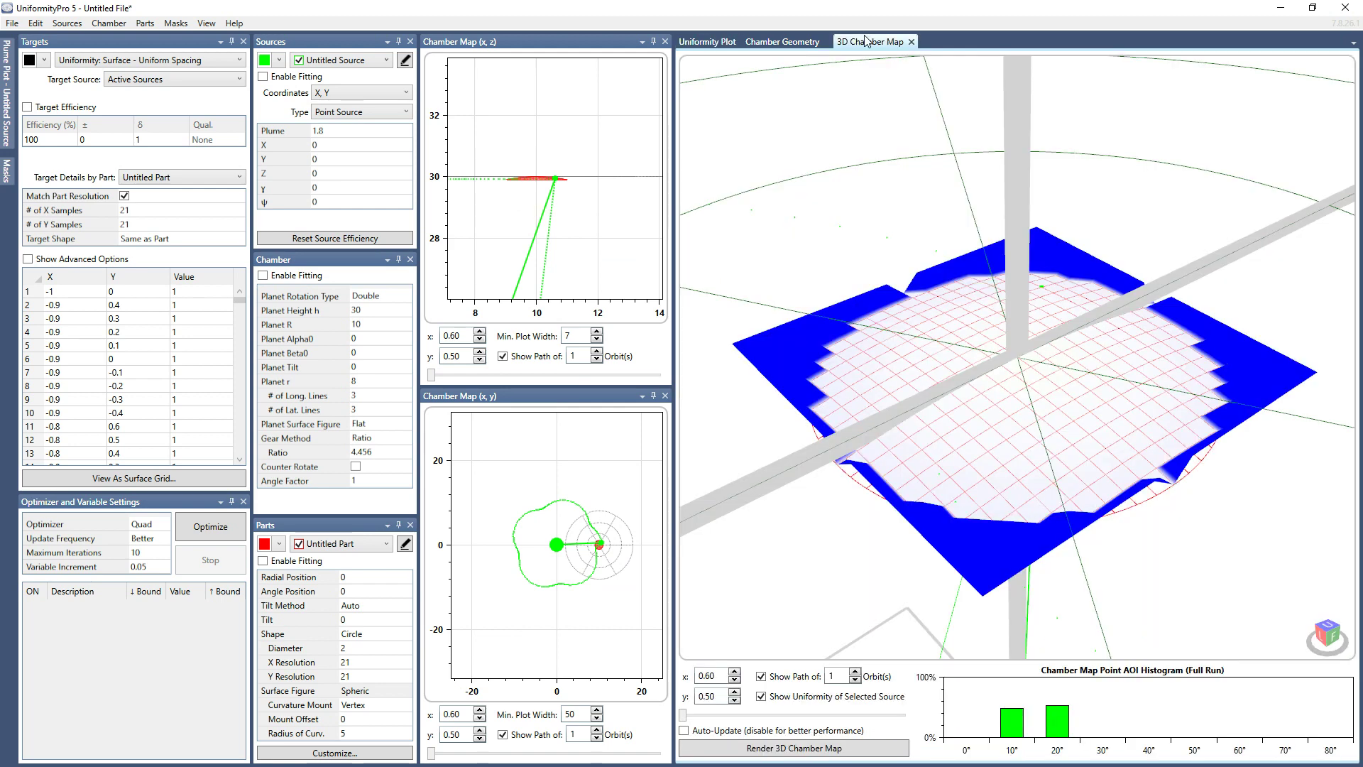
click(824, 751)
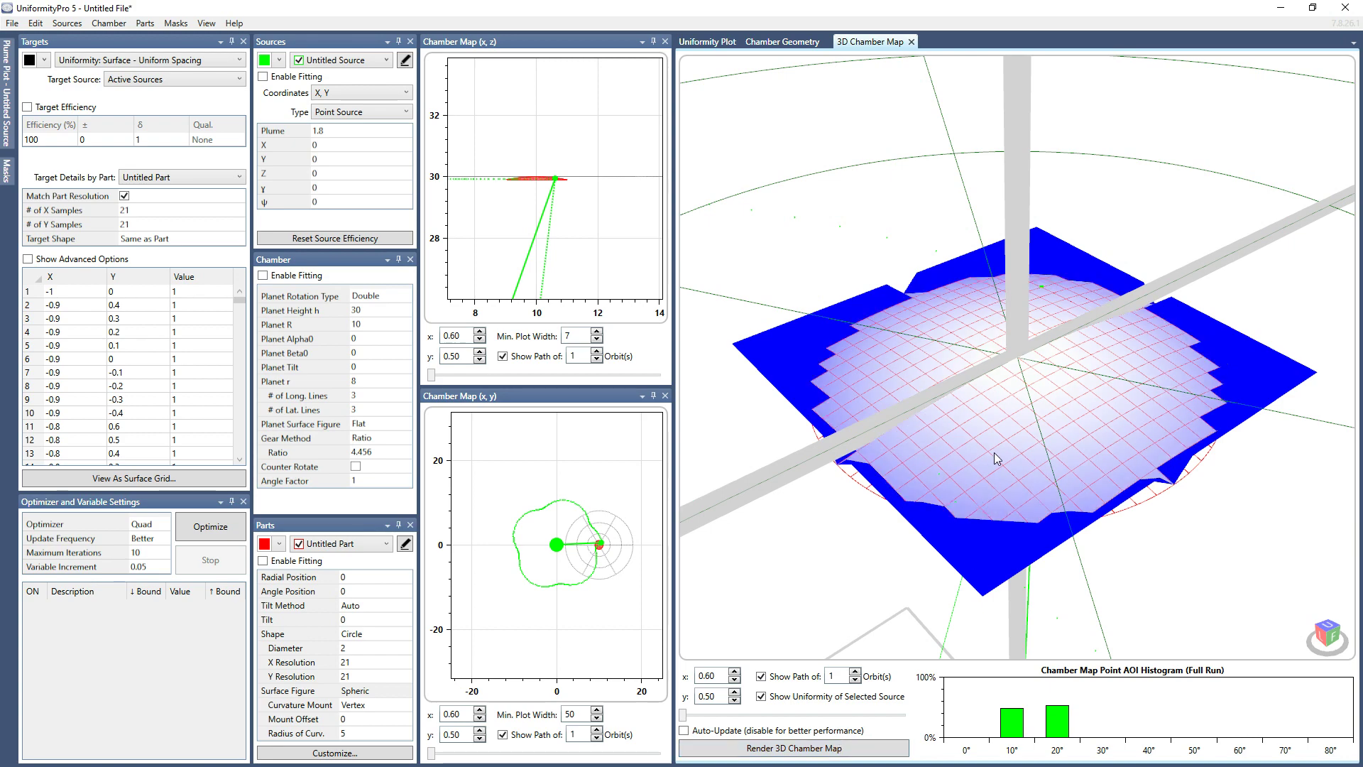
drag(994, 454, 999, 401)
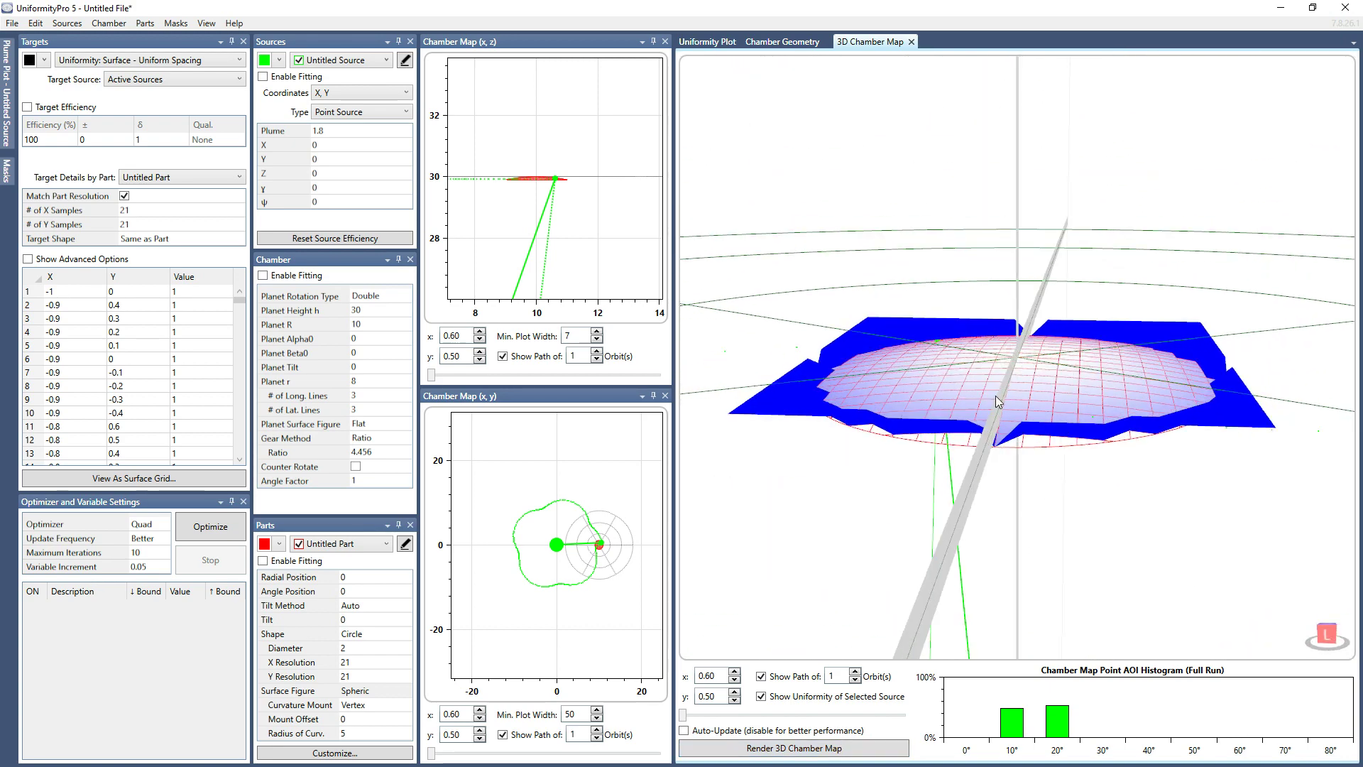
drag(903, 415, 946, 522)
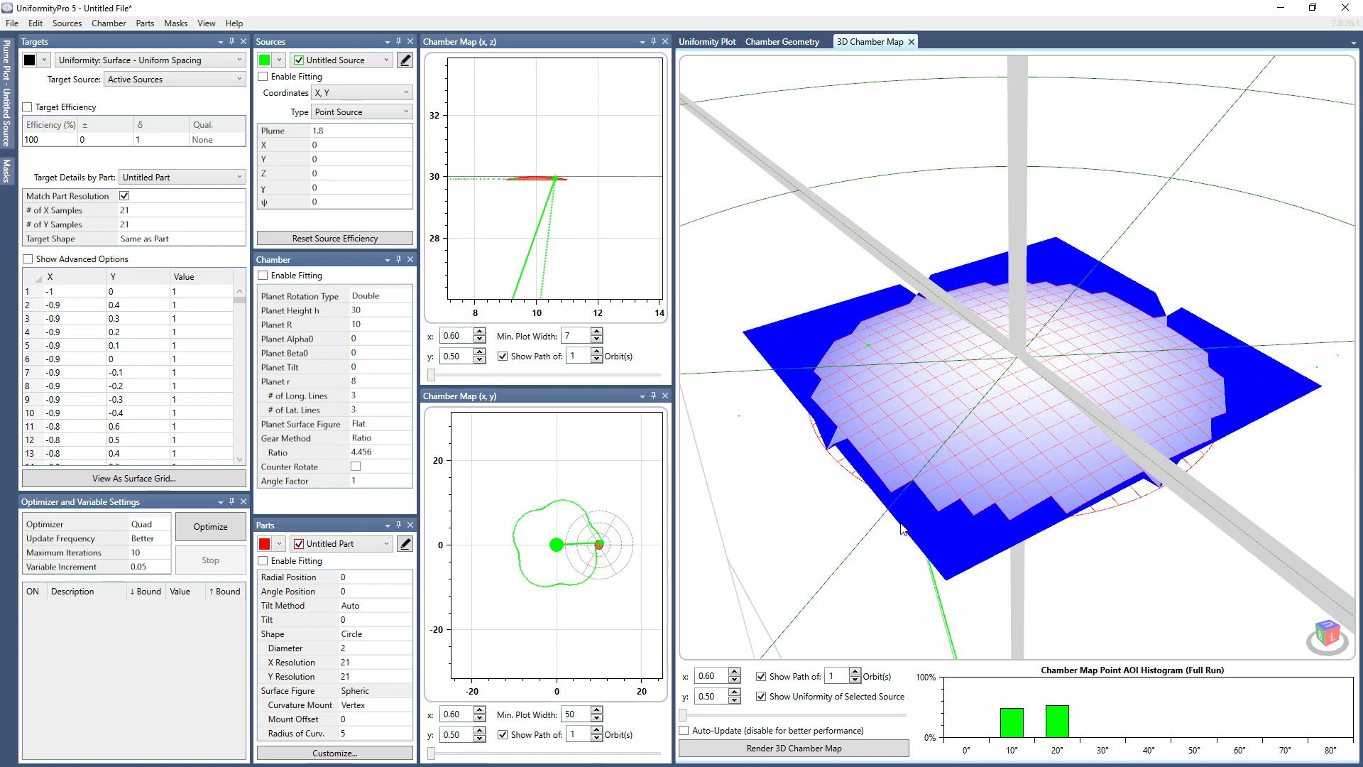
drag(978, 548, 937, 489)
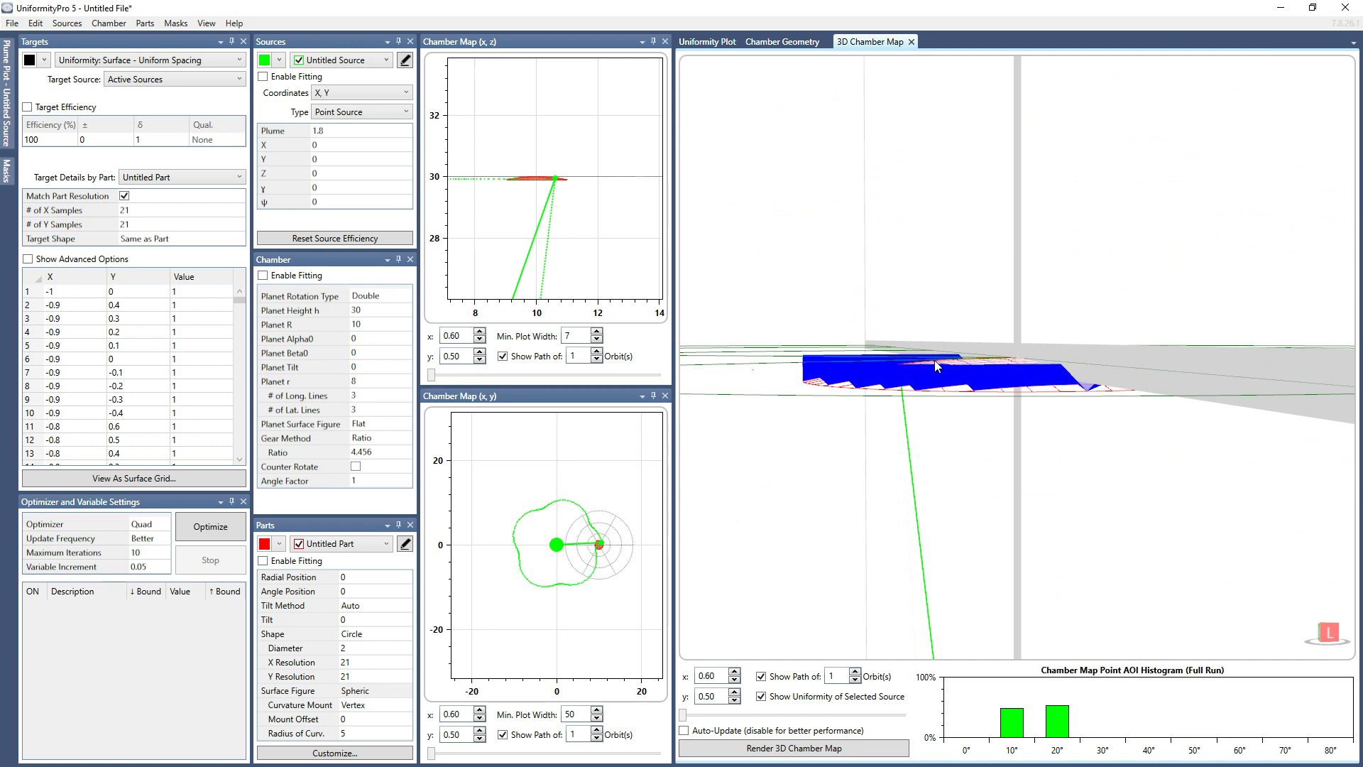
Step: Hide the uniformity of the selected source, render the 3D chamber map again and inspect the part's bare mesh
click(772, 702)
click(774, 751)
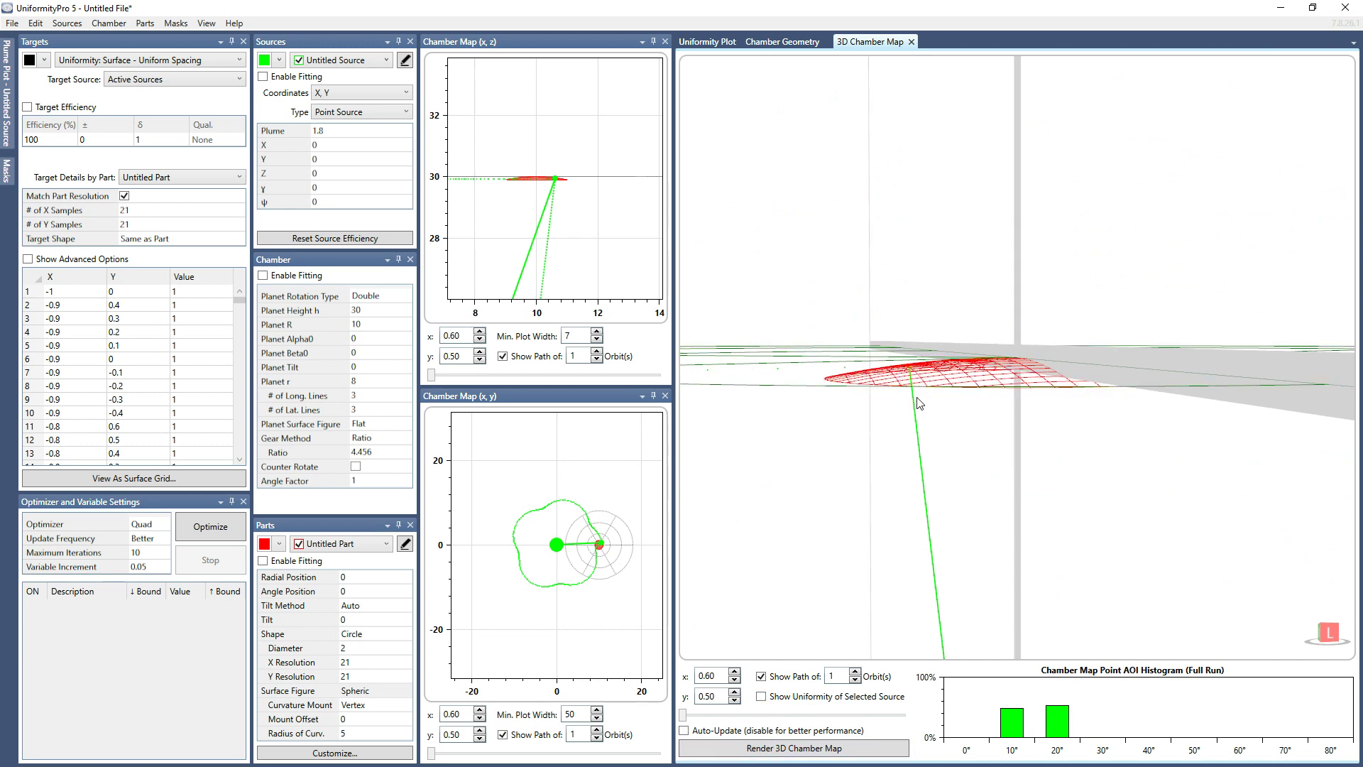
drag(995, 410, 1056, 460)
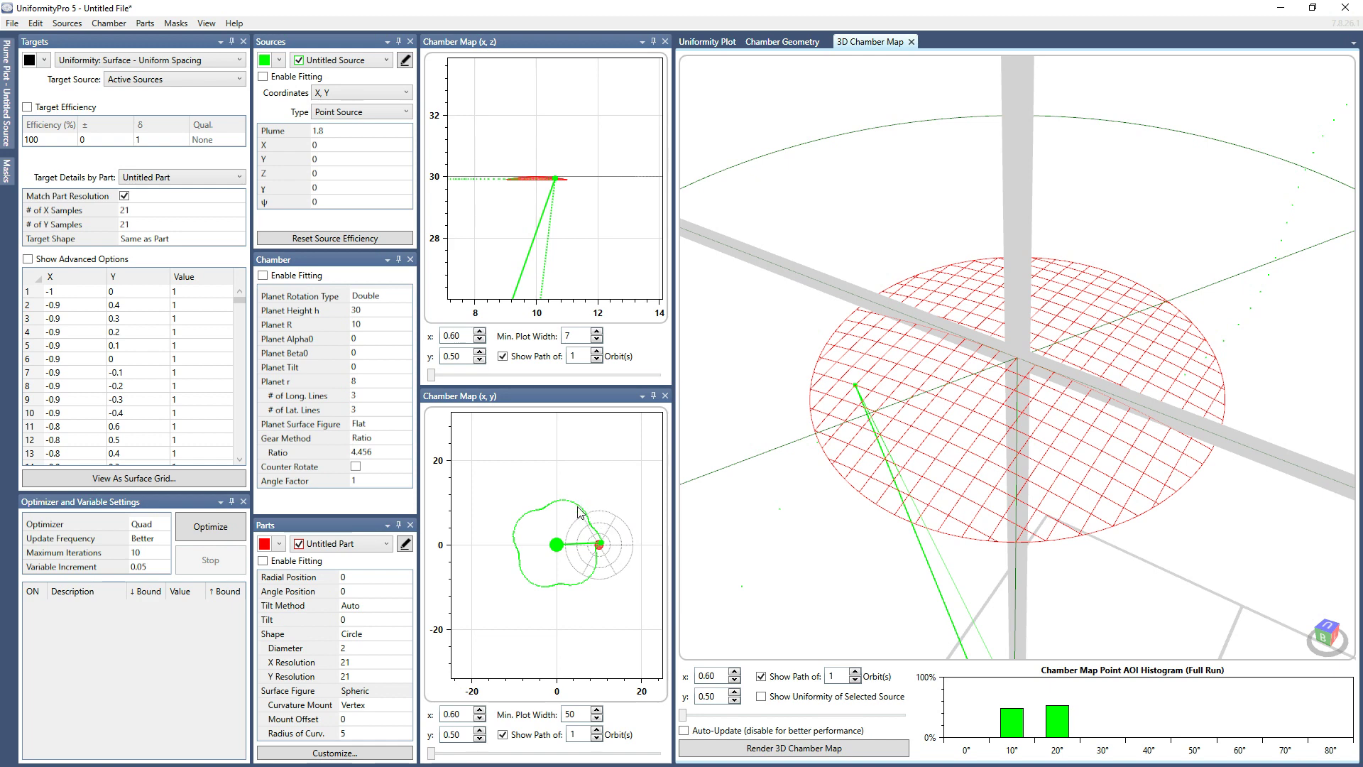
Step: Add a new mask to the chamber and set its ρ to 6
click(6, 171)
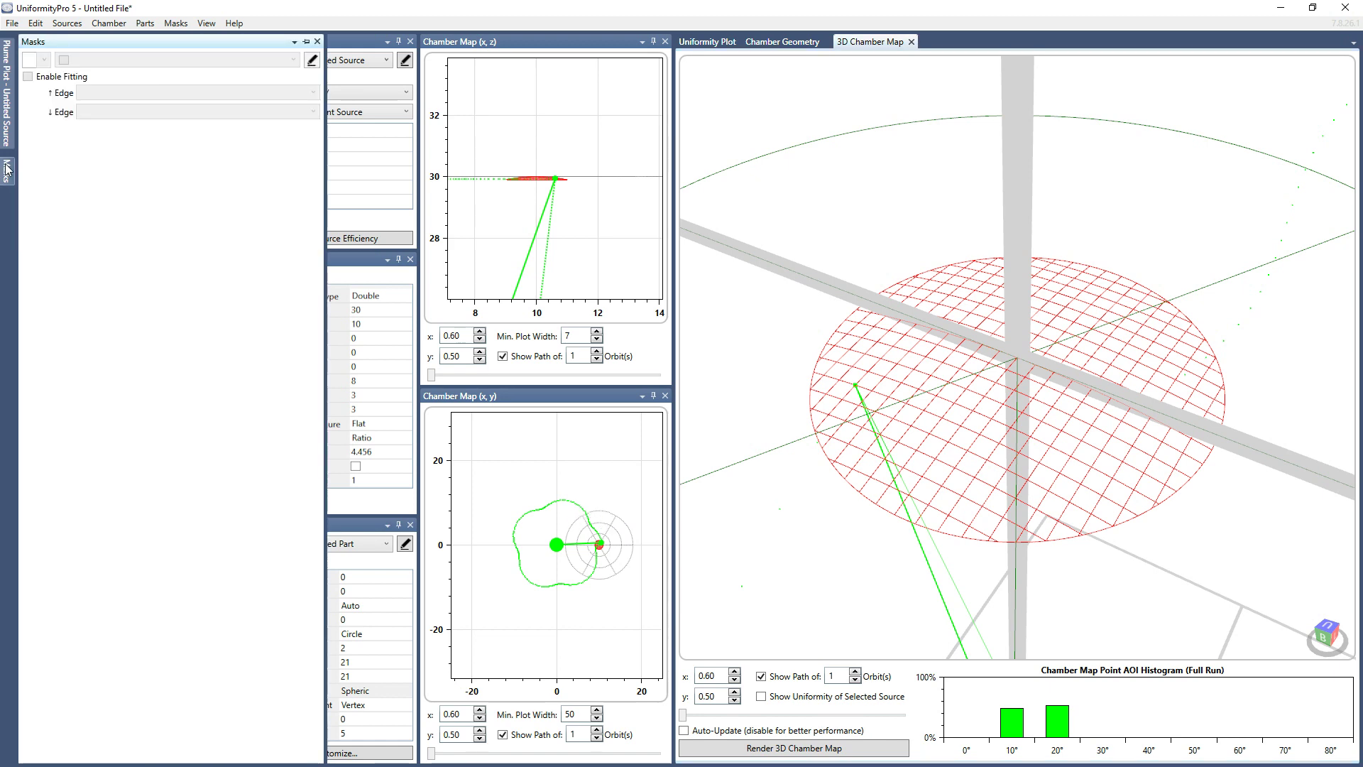
right_click(110, 52)
click(121, 58)
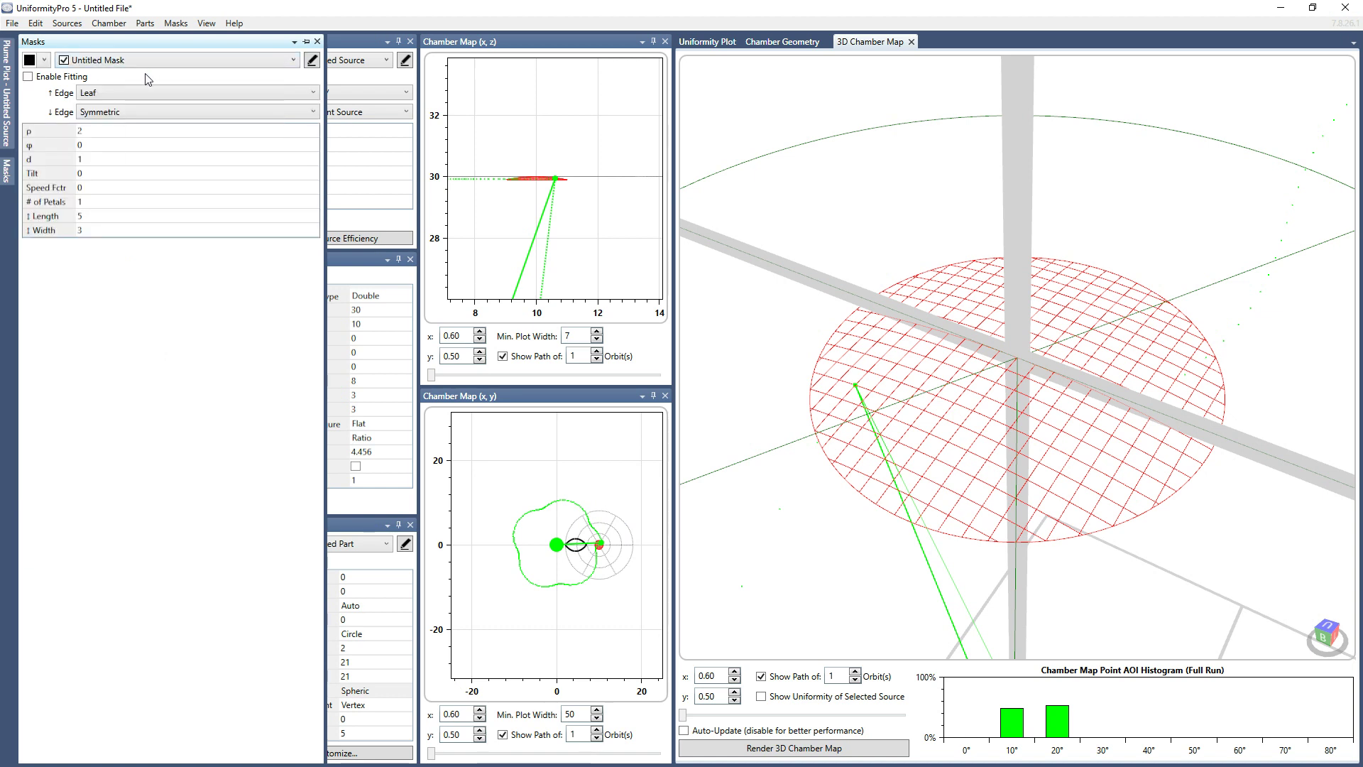
click(103, 132)
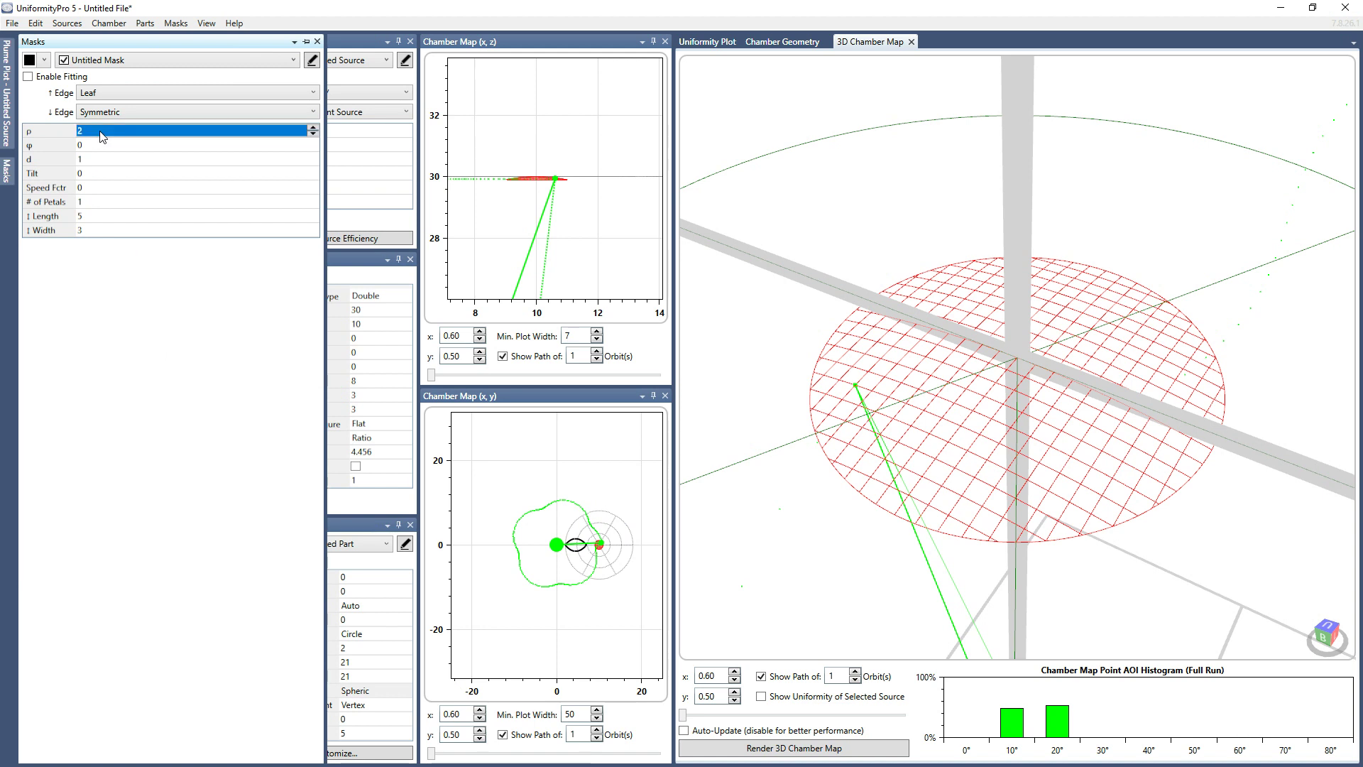
text(6)
key(Tab)
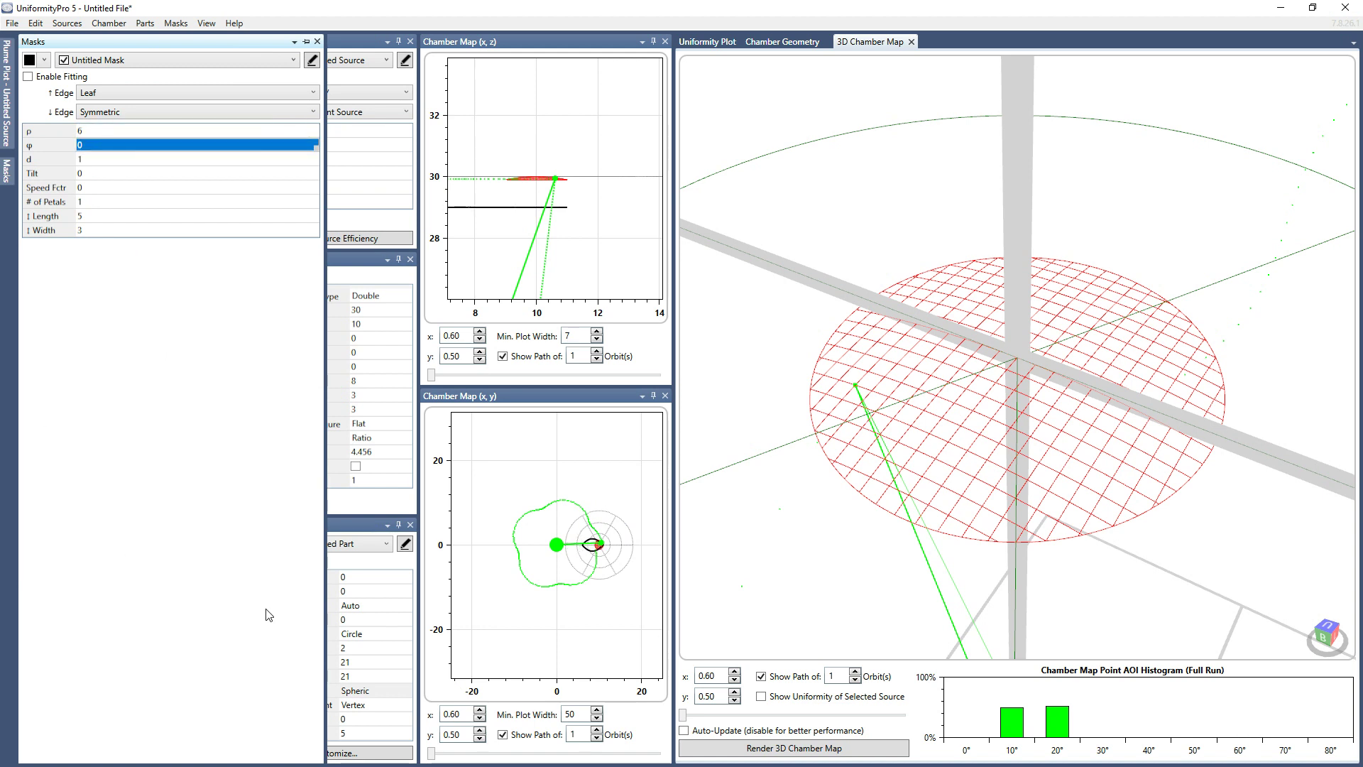
Step: Focus the (x, y) chamber map on the planet middle with a minimum plot width of 5
click(577, 713)
scroll(577, 713, up, 1)
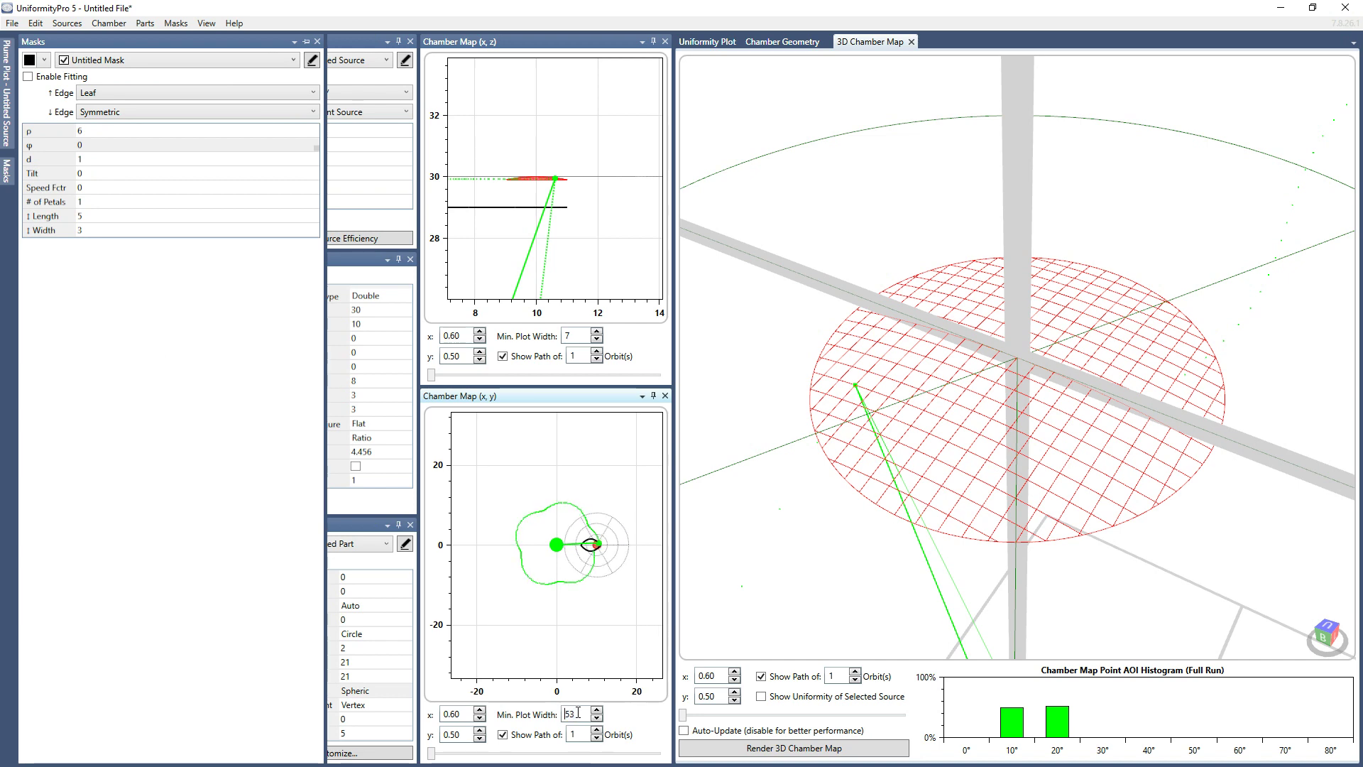
text(10)
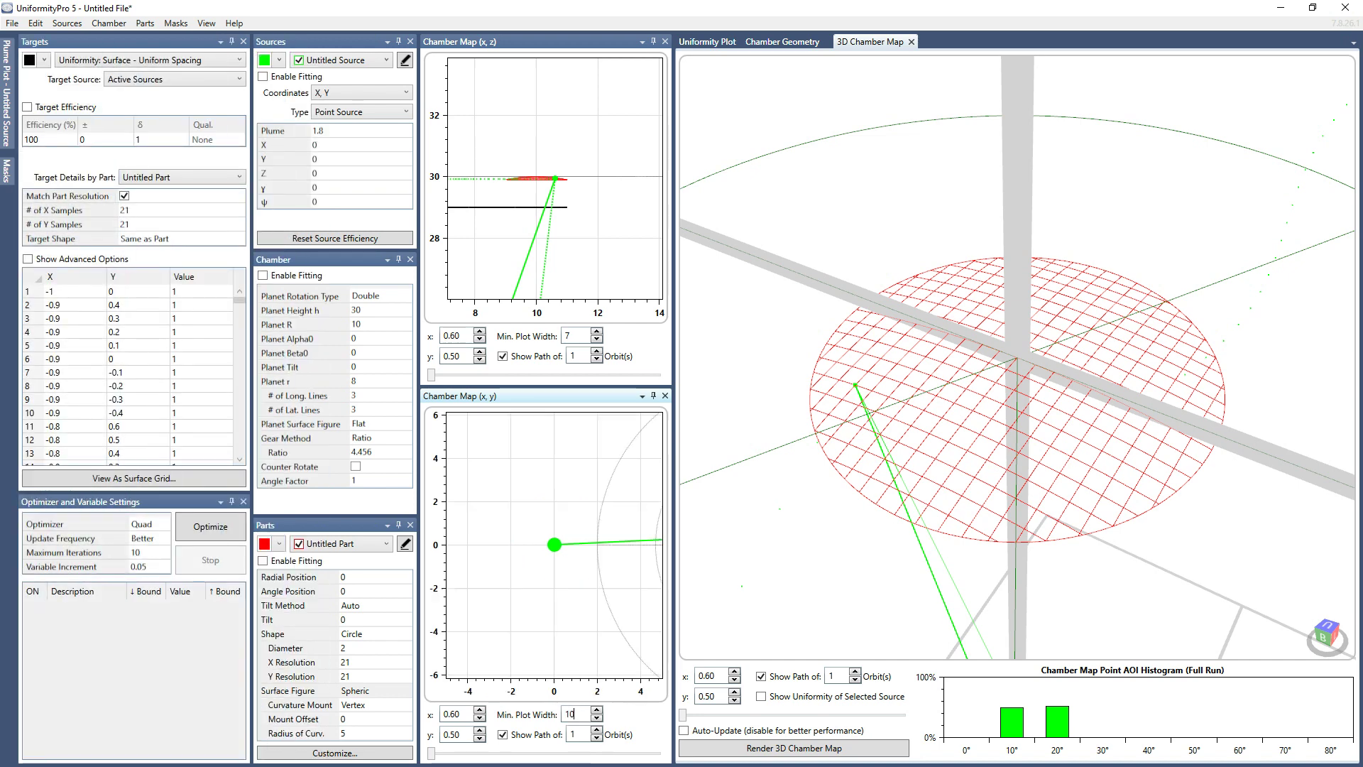
click(642, 396)
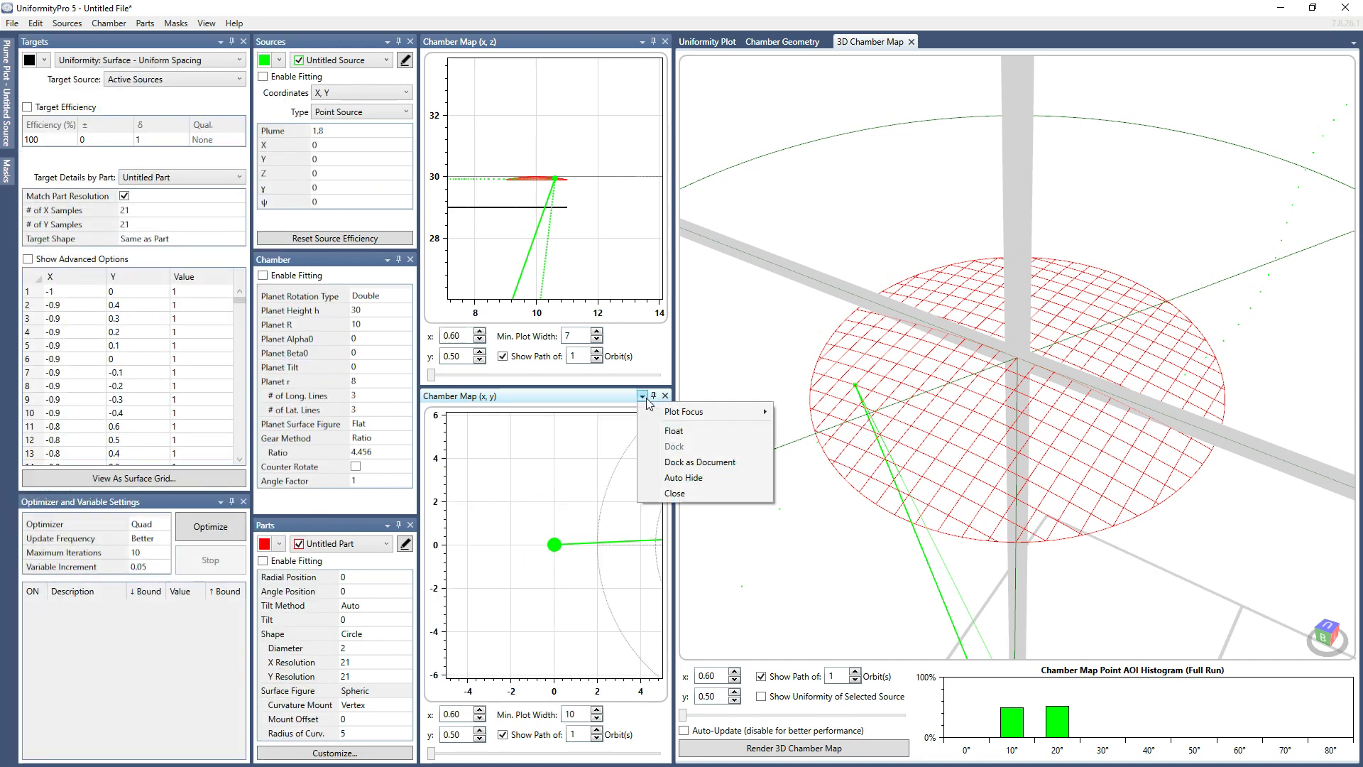
mouse_move(766, 415)
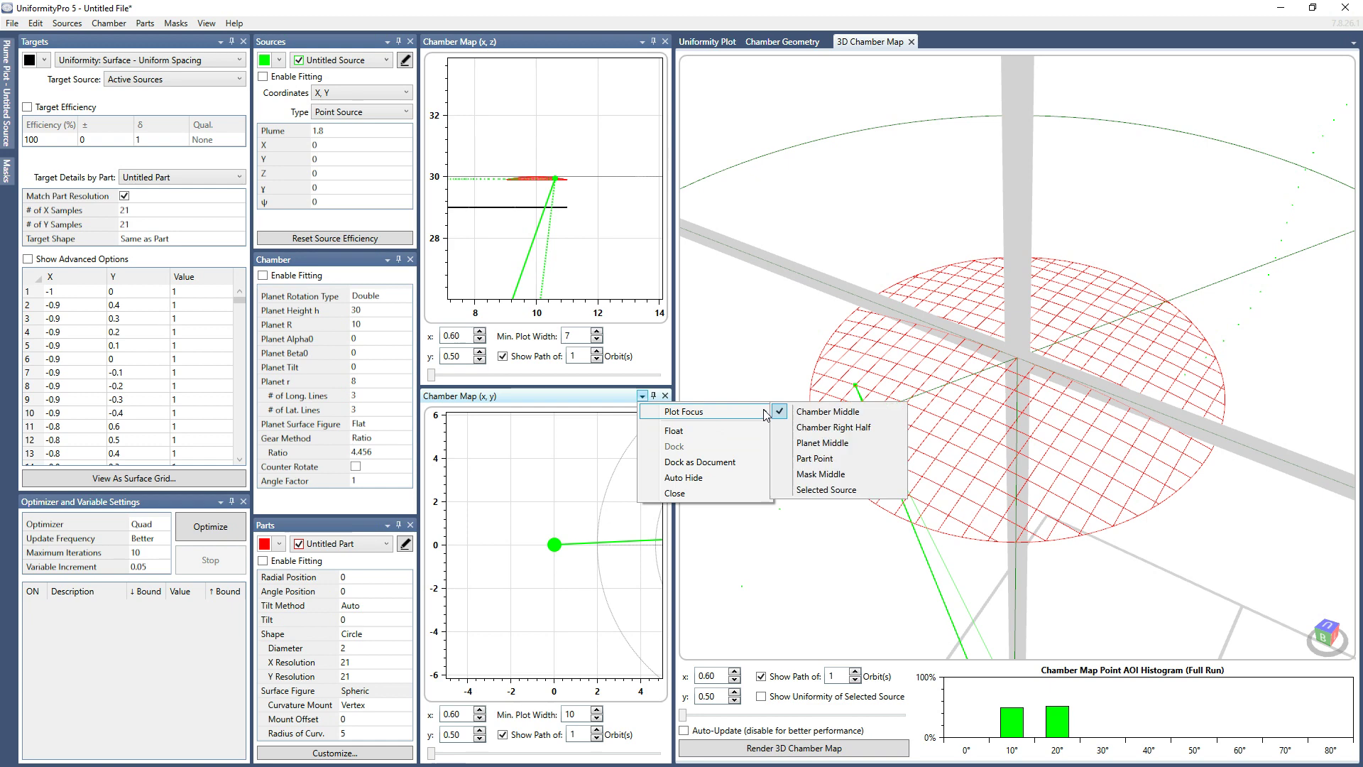
click(822, 442)
text(5)
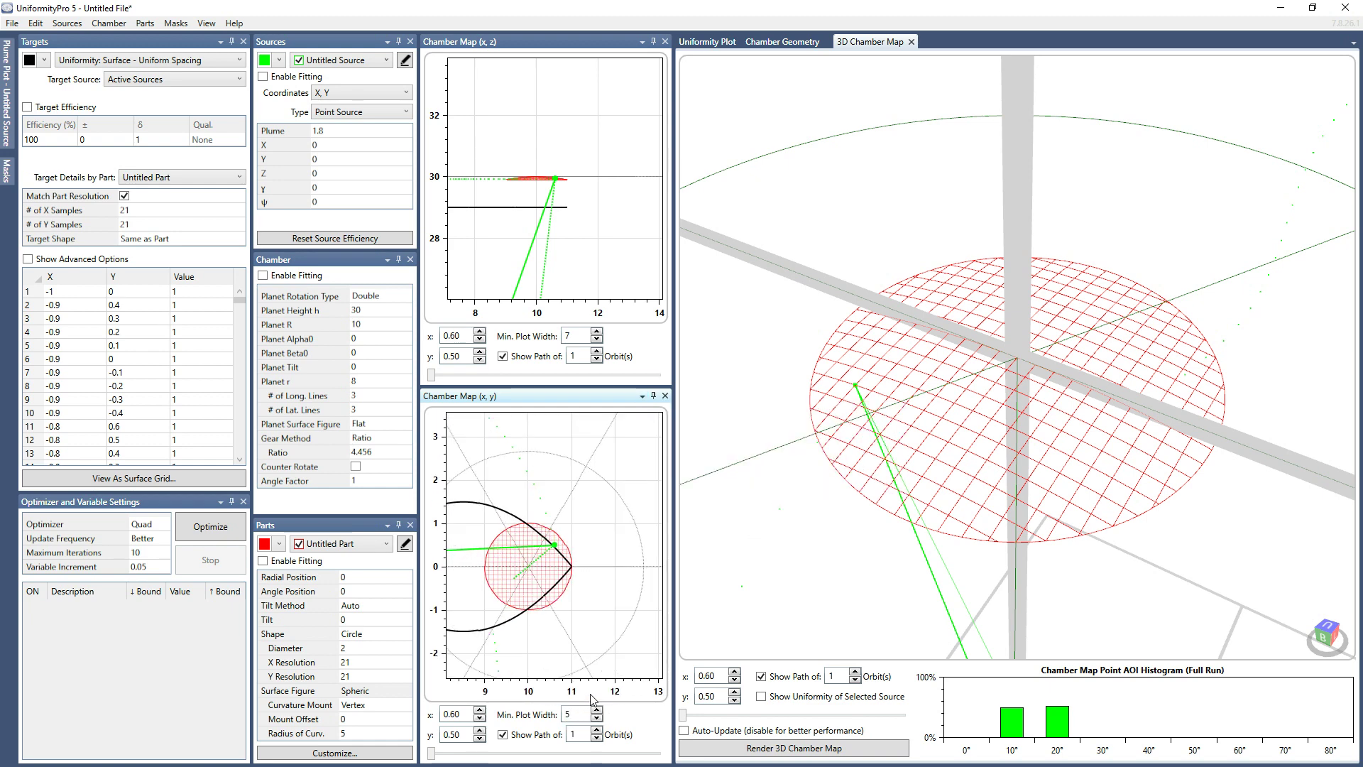
Step: Set the uniformity plot's steps per revolution to 500
click(717, 42)
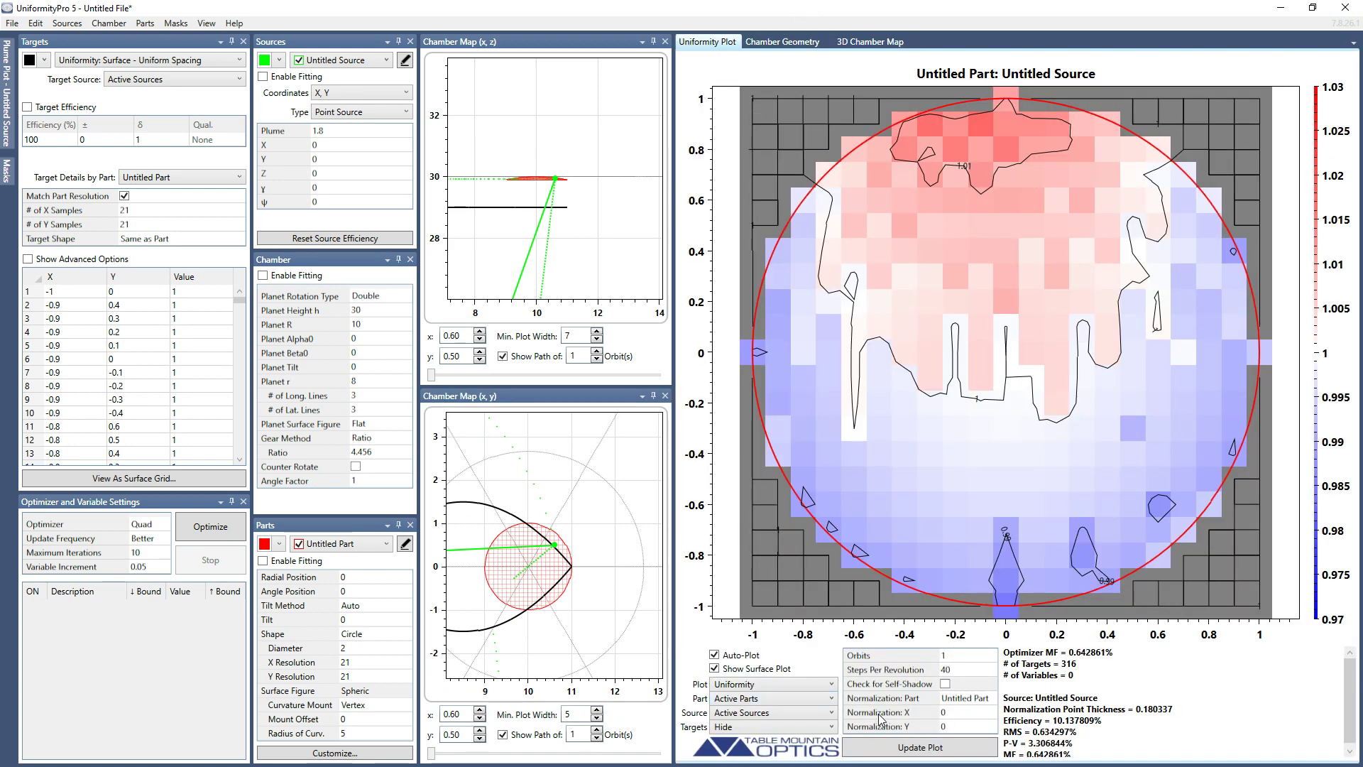
double_click(969, 671)
text(500)
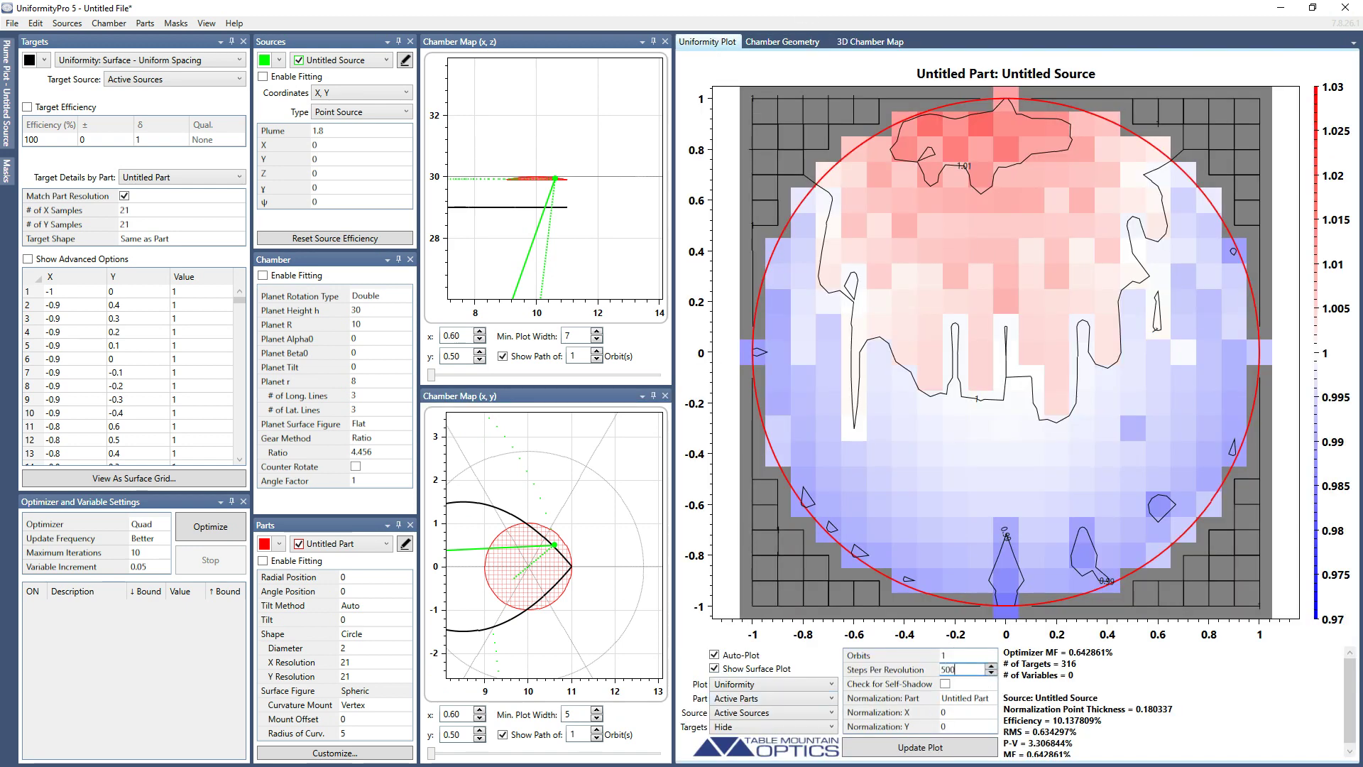
key(Tab)
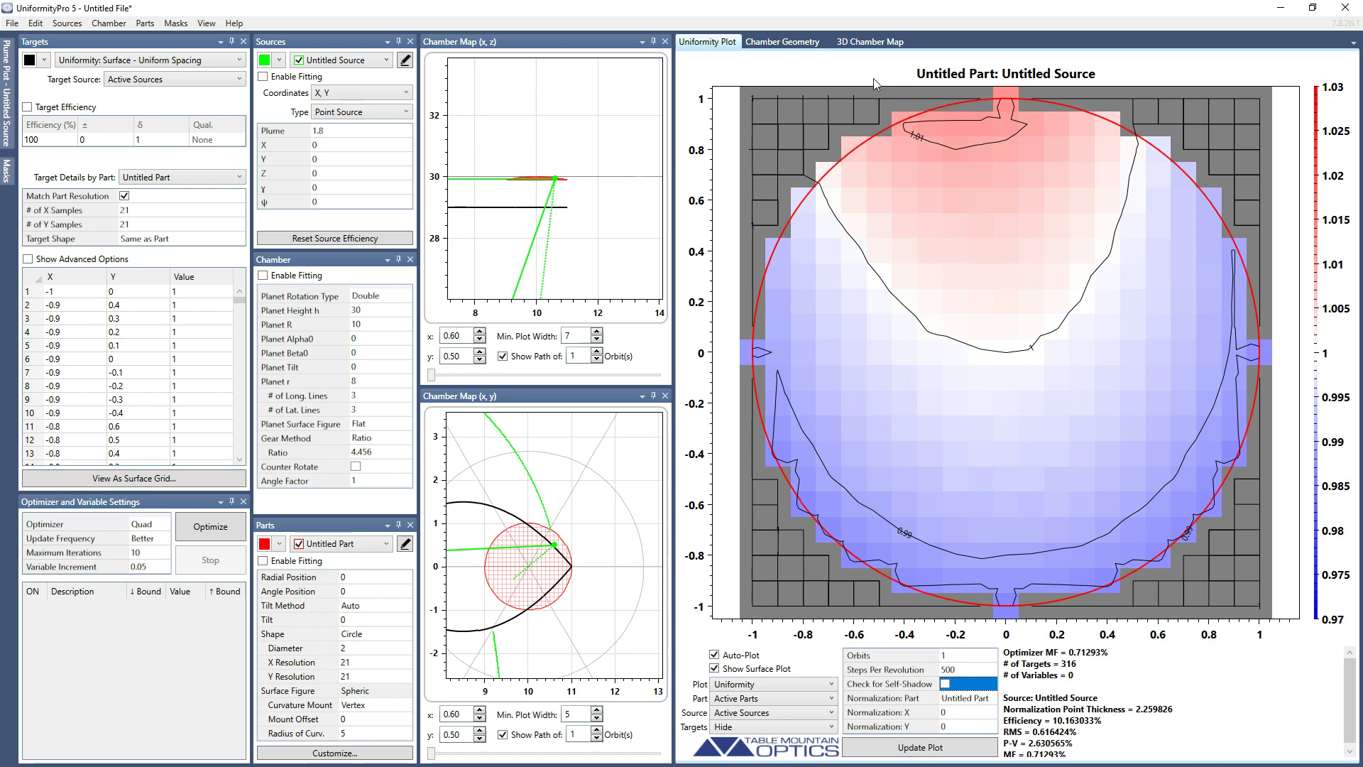
Step: Render the 3D chamber map with the selected source's uniformity shown, and examine the part, mask and orbit path up close and from afar
click(869, 43)
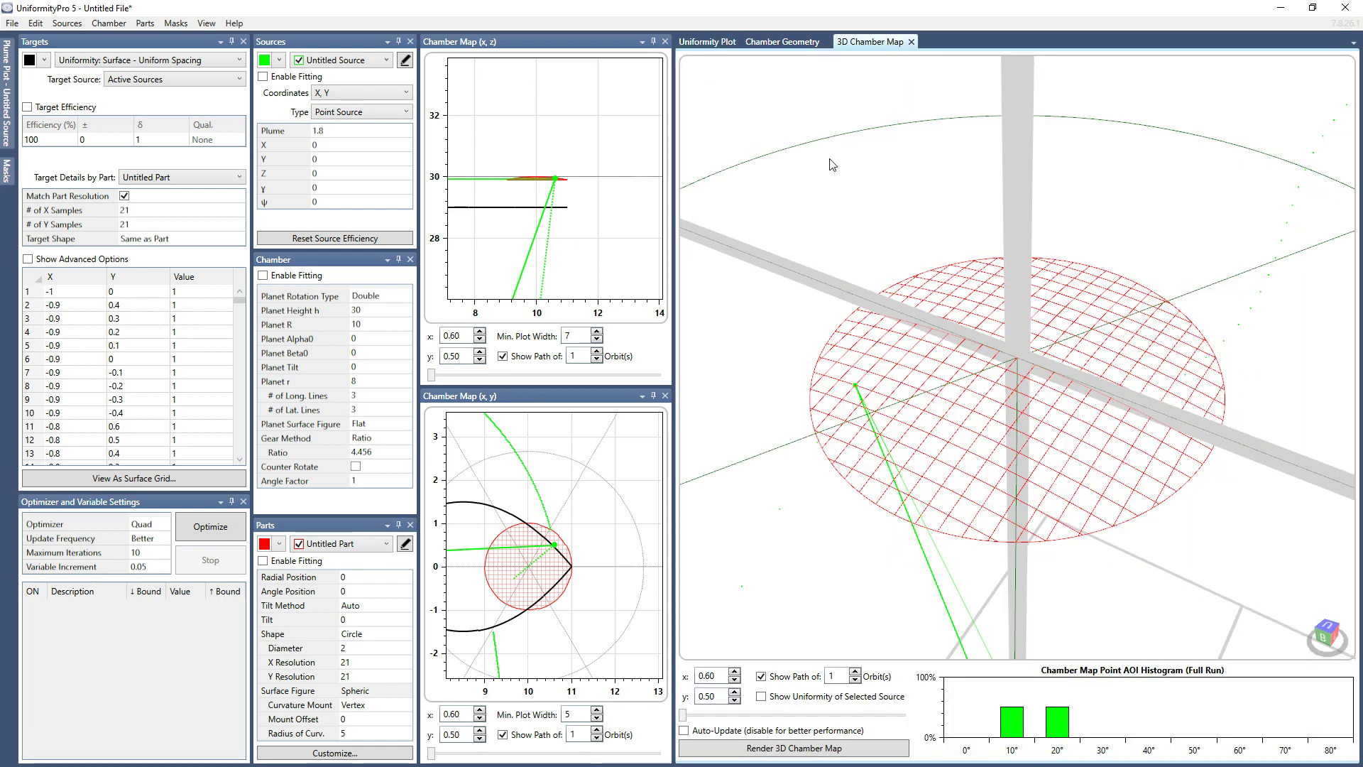
click(787, 701)
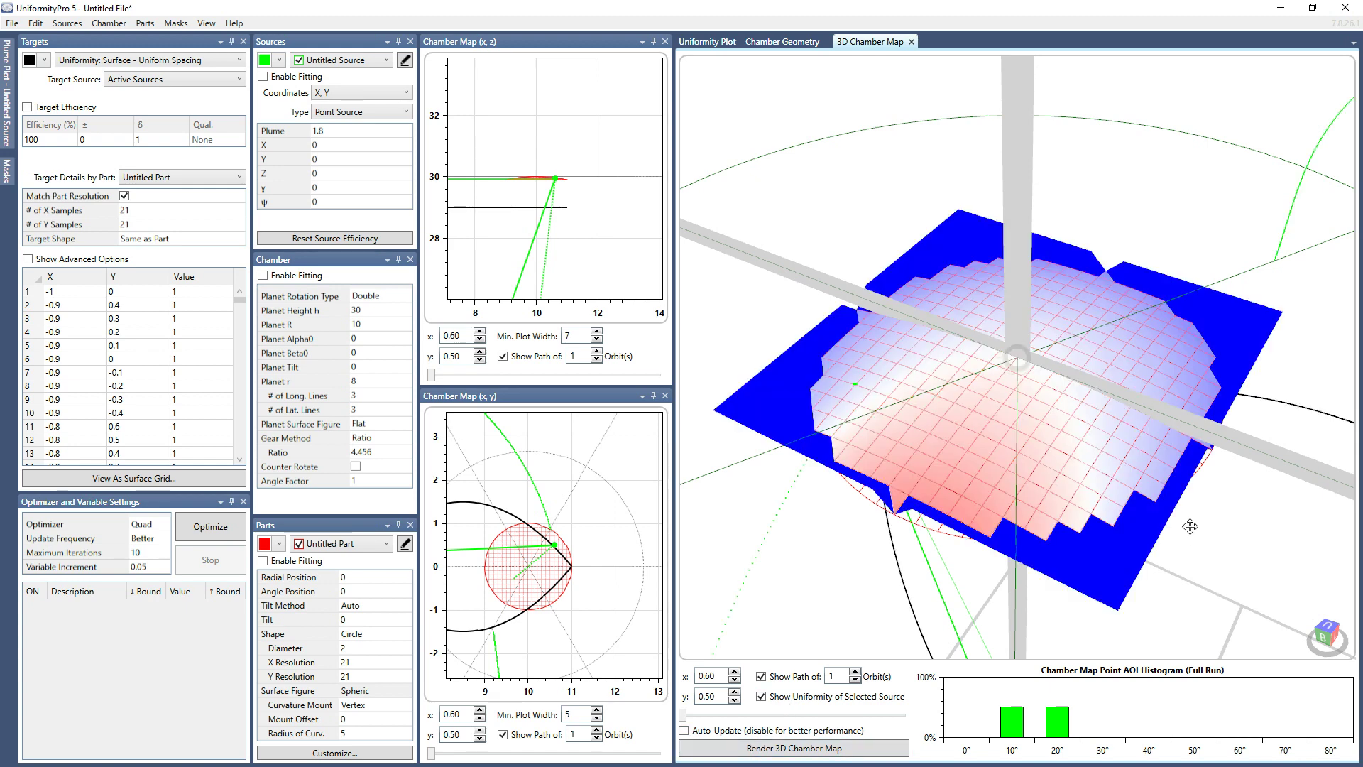
drag(1192, 534, 1062, 531)
scroll(1062, 531, down, 5)
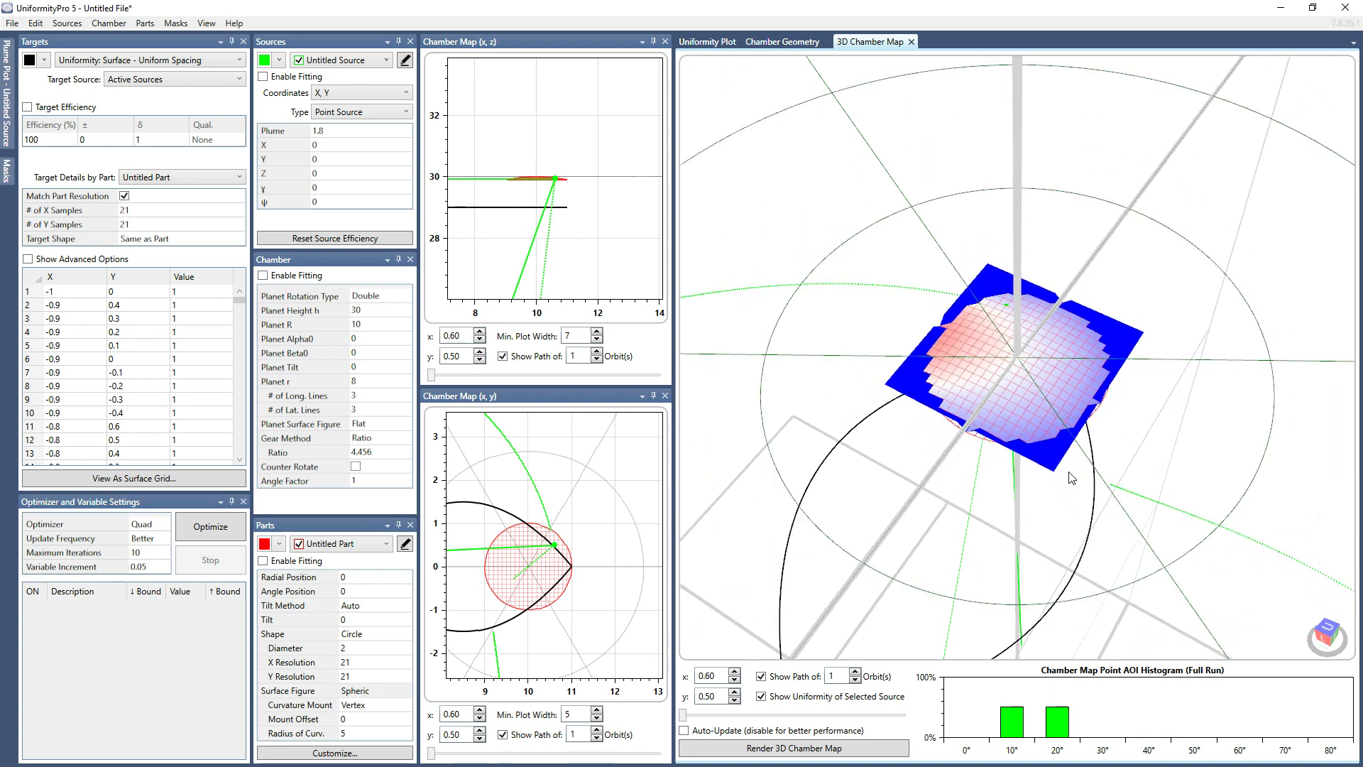
drag(942, 497, 1042, 417)
scroll(1129, 425, up, 4)
scroll(1066, 418, down, 5)
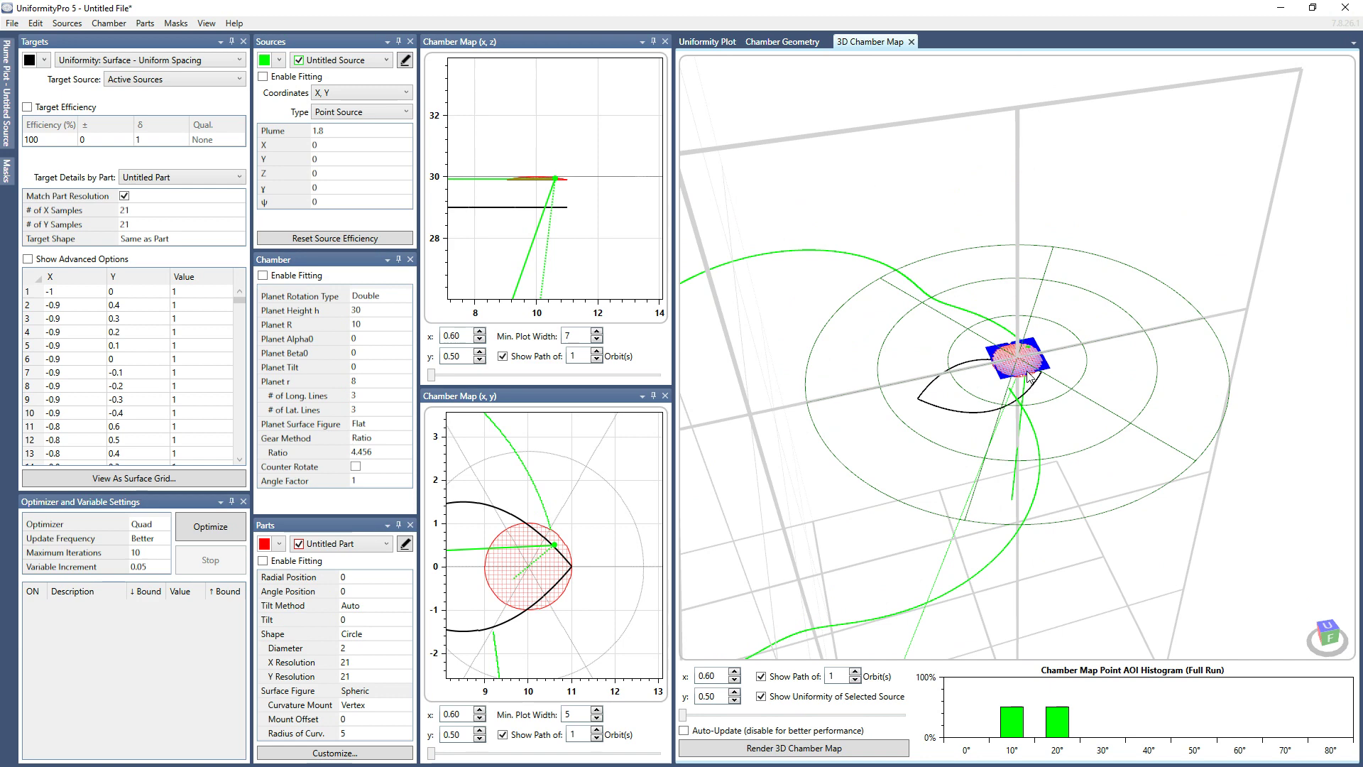
Step: Turn off the uniformity display in the 3D chamber map and delete the mask
click(795, 698)
mouse_move(7, 186)
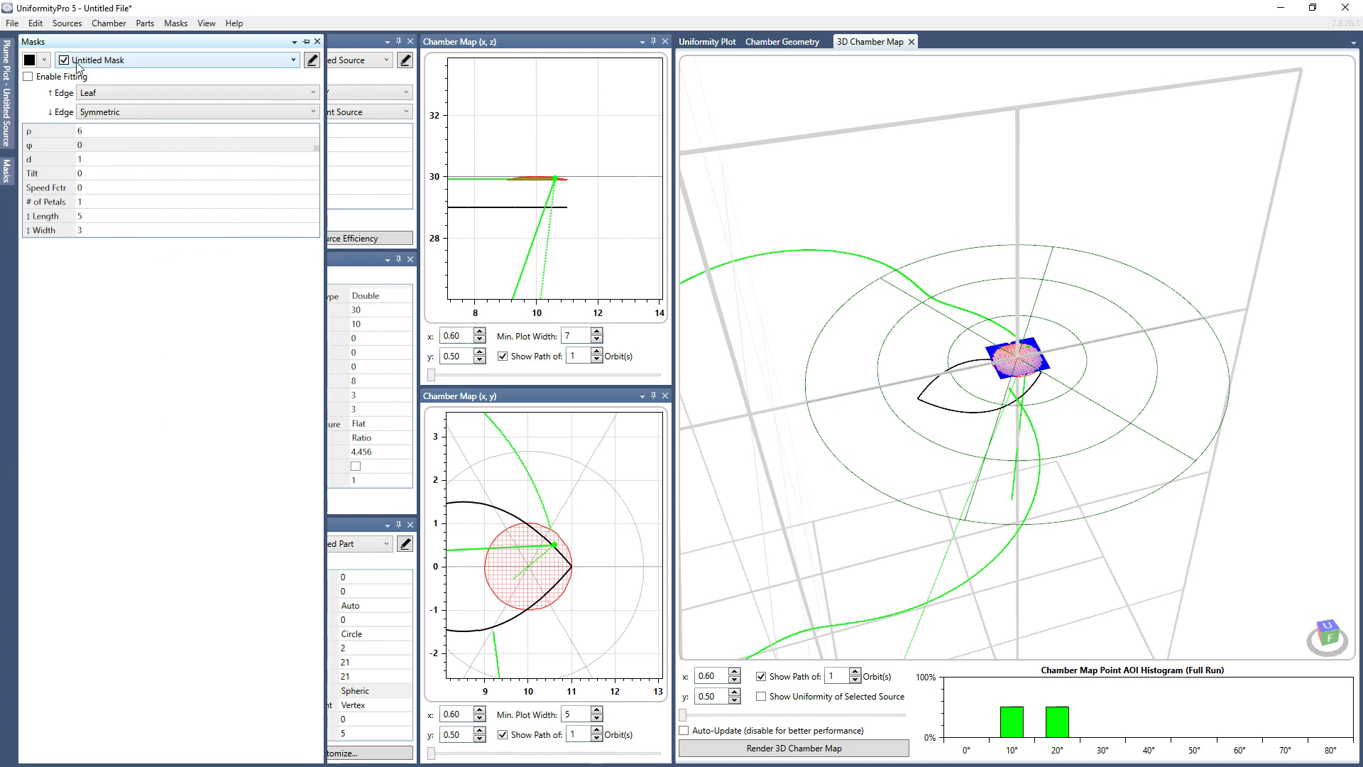
click(144, 23)
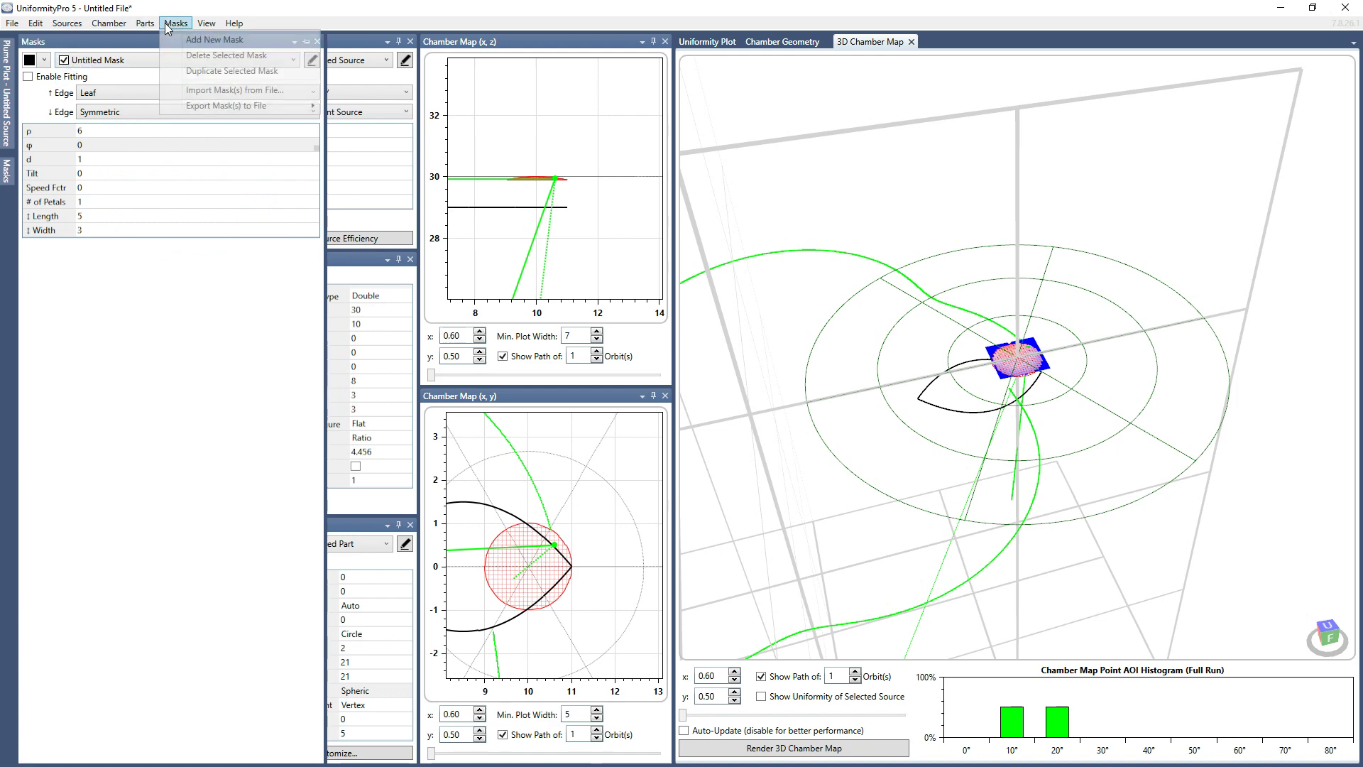
click(190, 55)
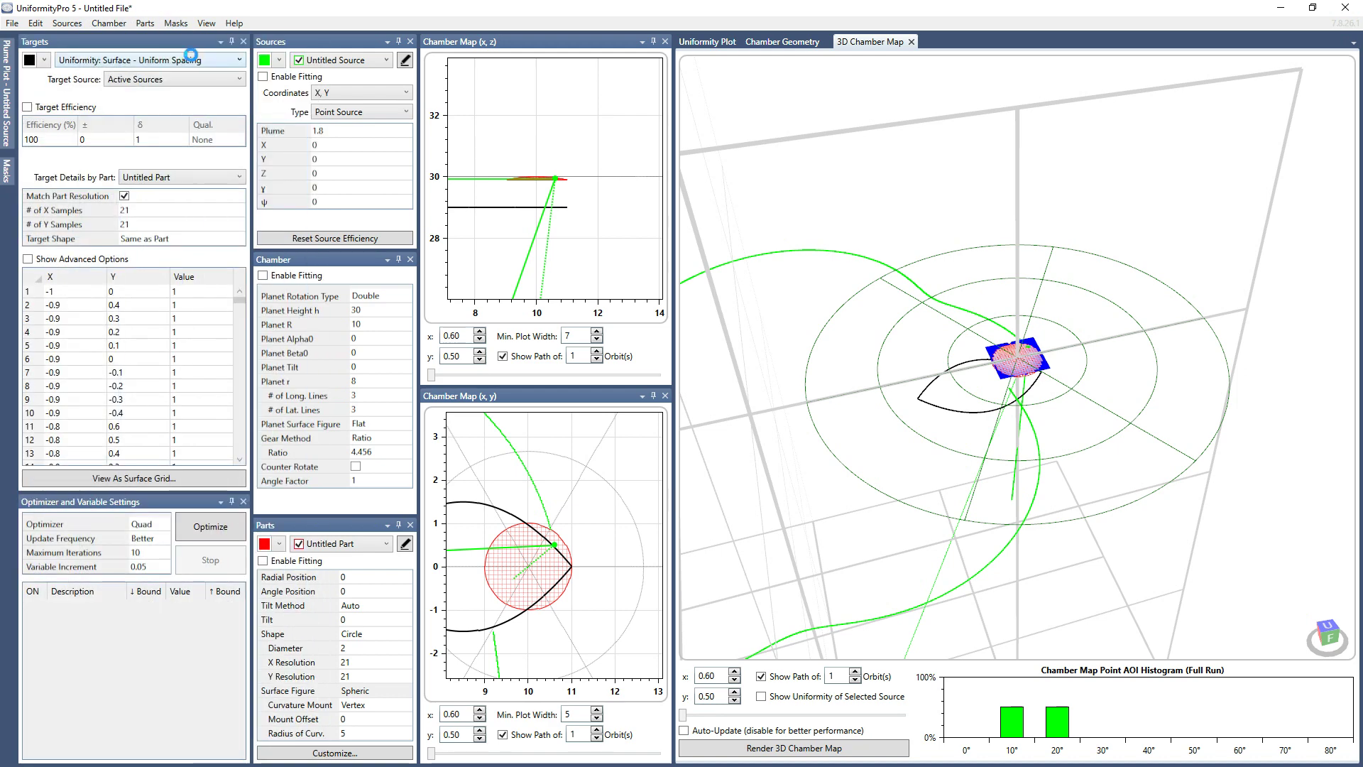
Step: Set the part's X and Y resolution to 5 each, and display the chamber geometry diagram
click(708, 42)
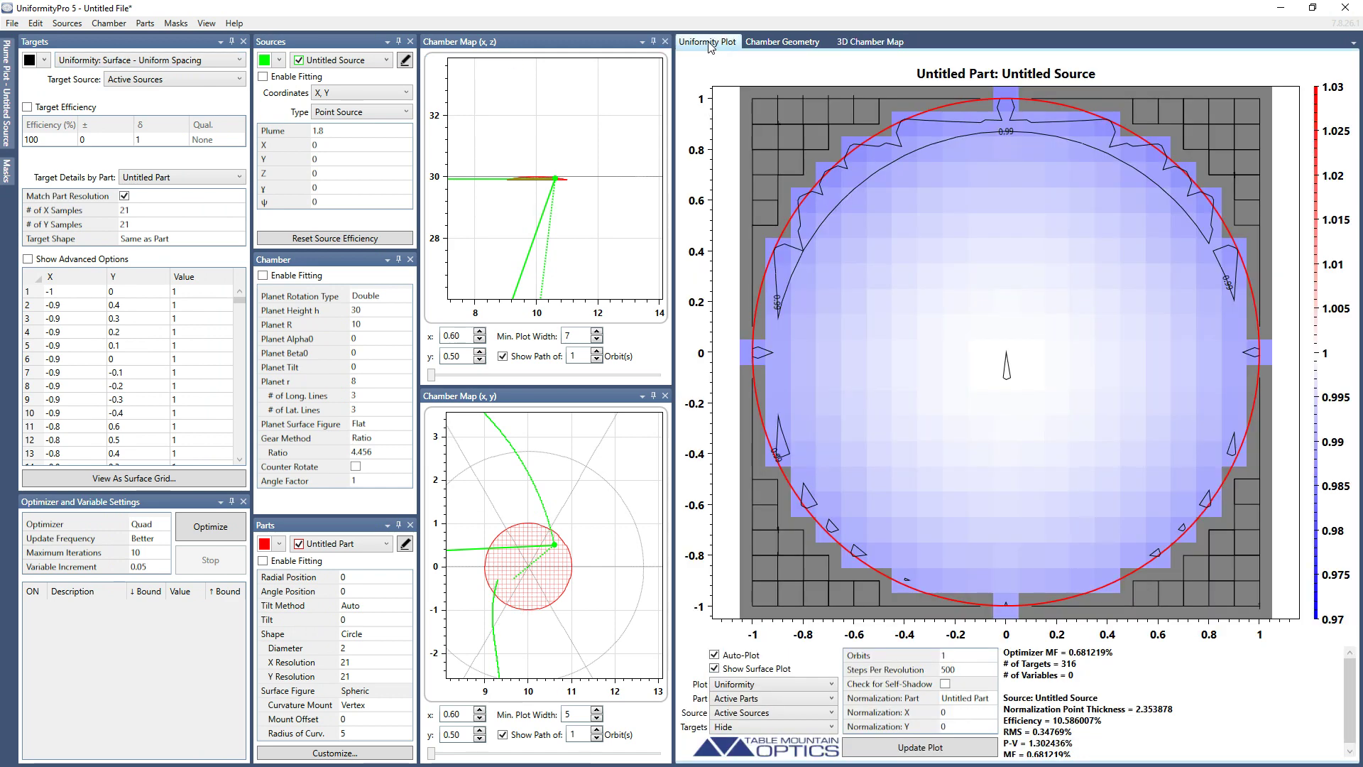
click(354, 664)
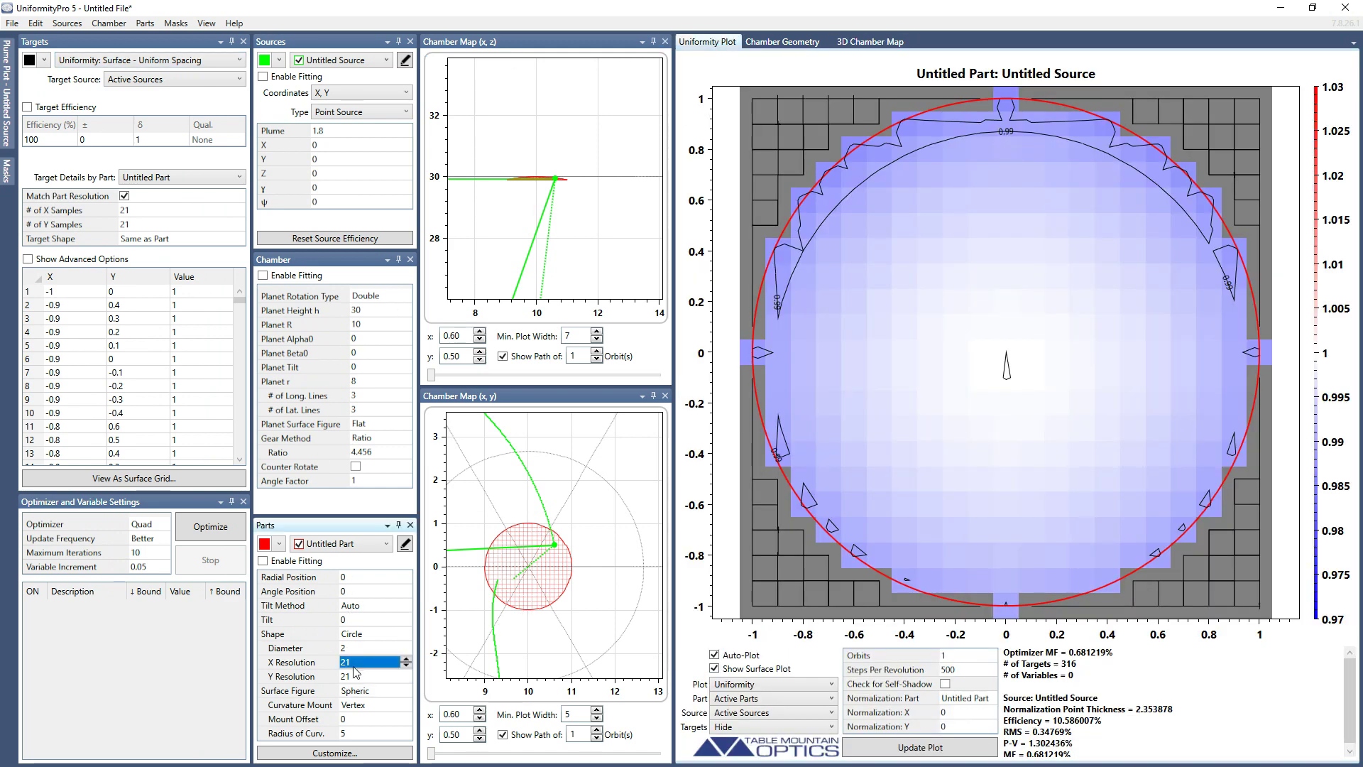
text(5)
click(355, 673)
text(5)
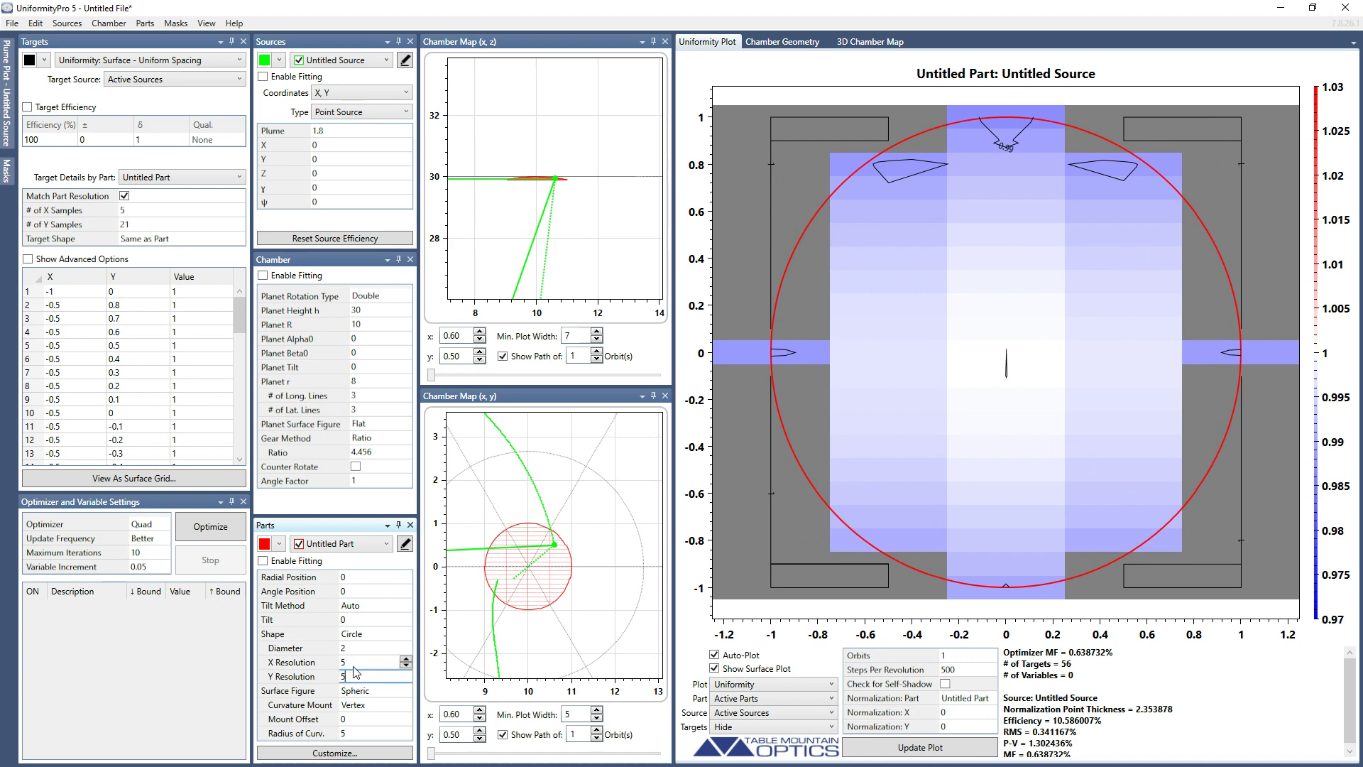
key(Tab)
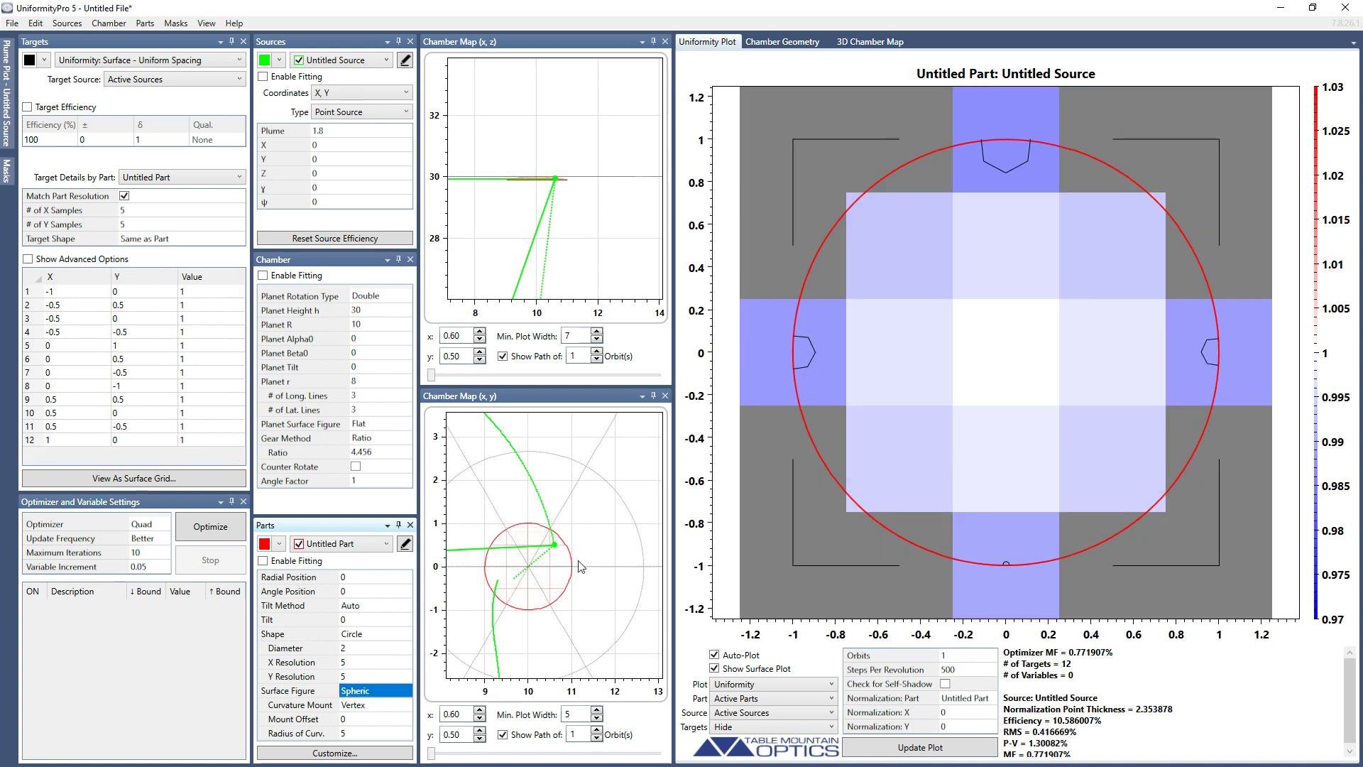
click(781, 42)
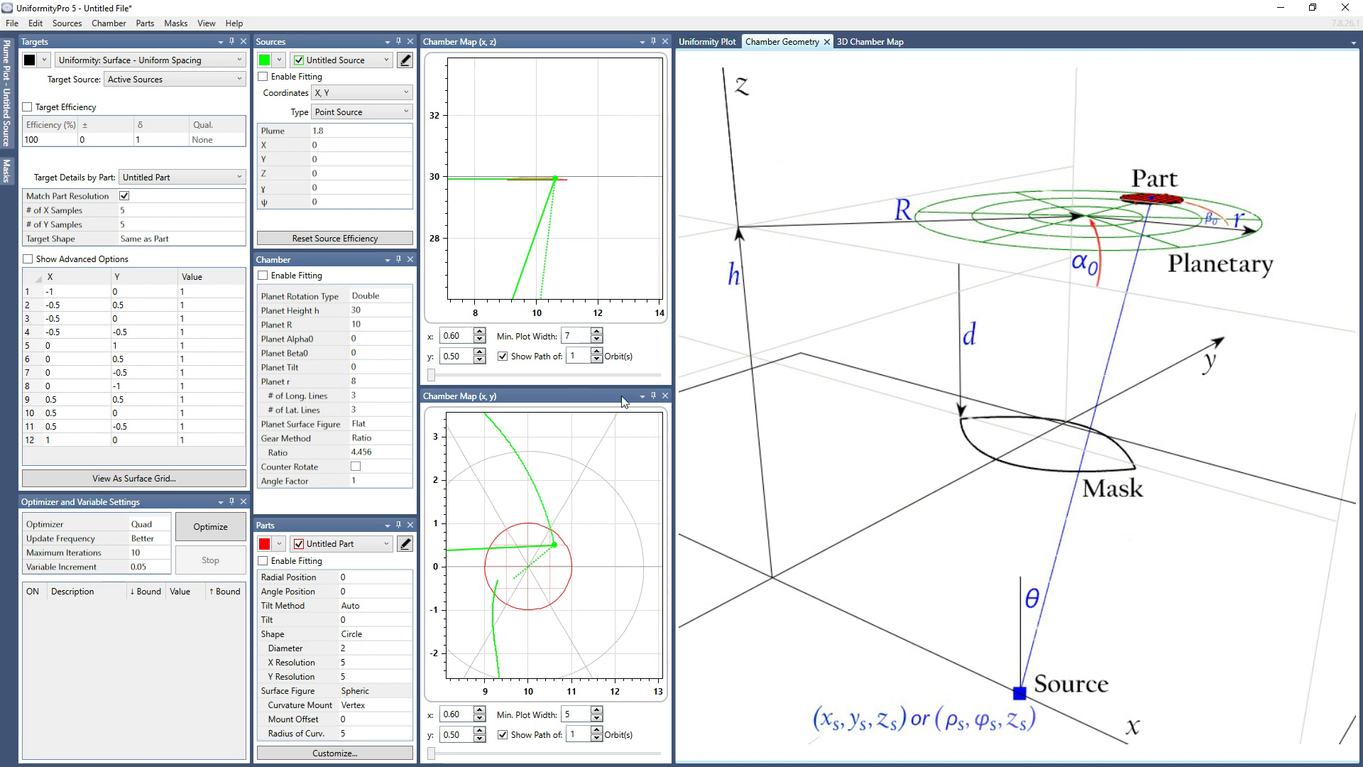
Step: Set the plot focus of the (x, y) and (x, z) chamber maps to the source at the origin
click(642, 395)
mouse_move(675, 408)
click(827, 410)
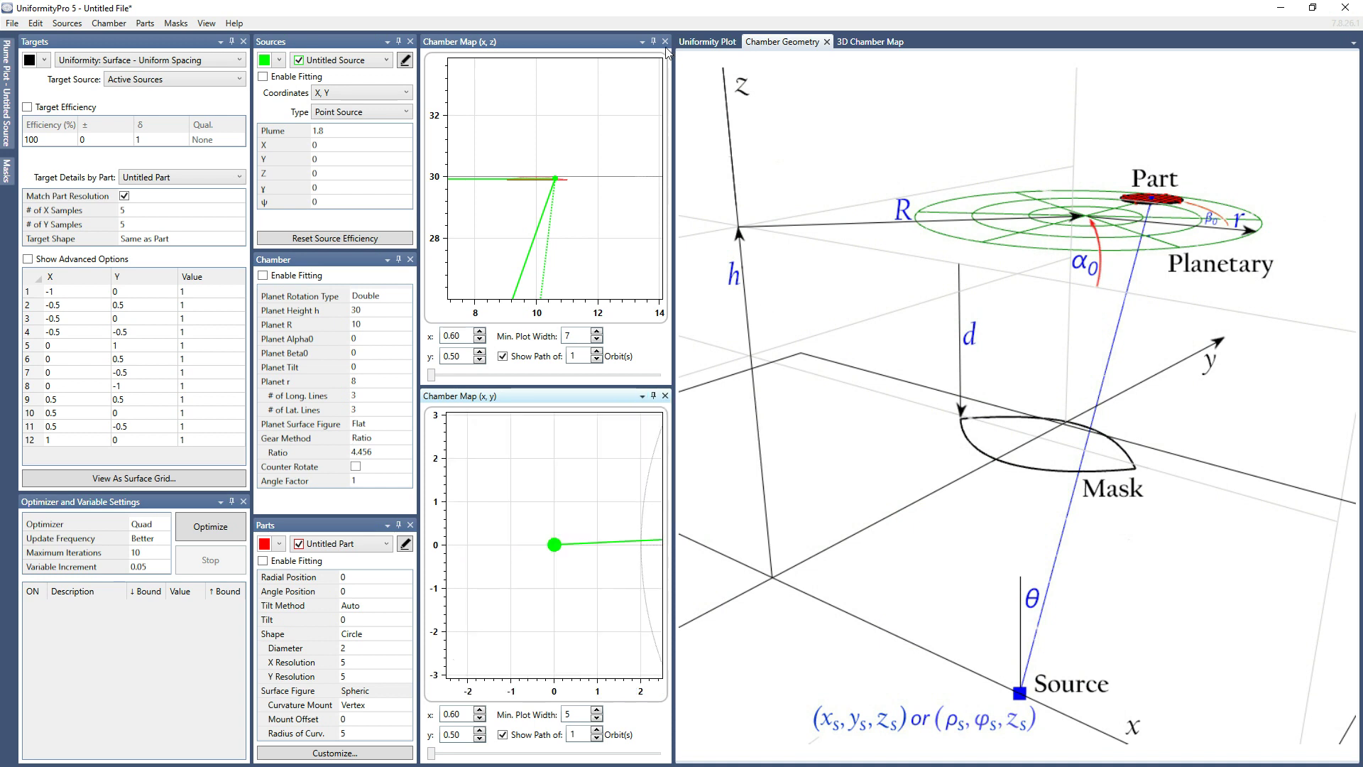
click(642, 41)
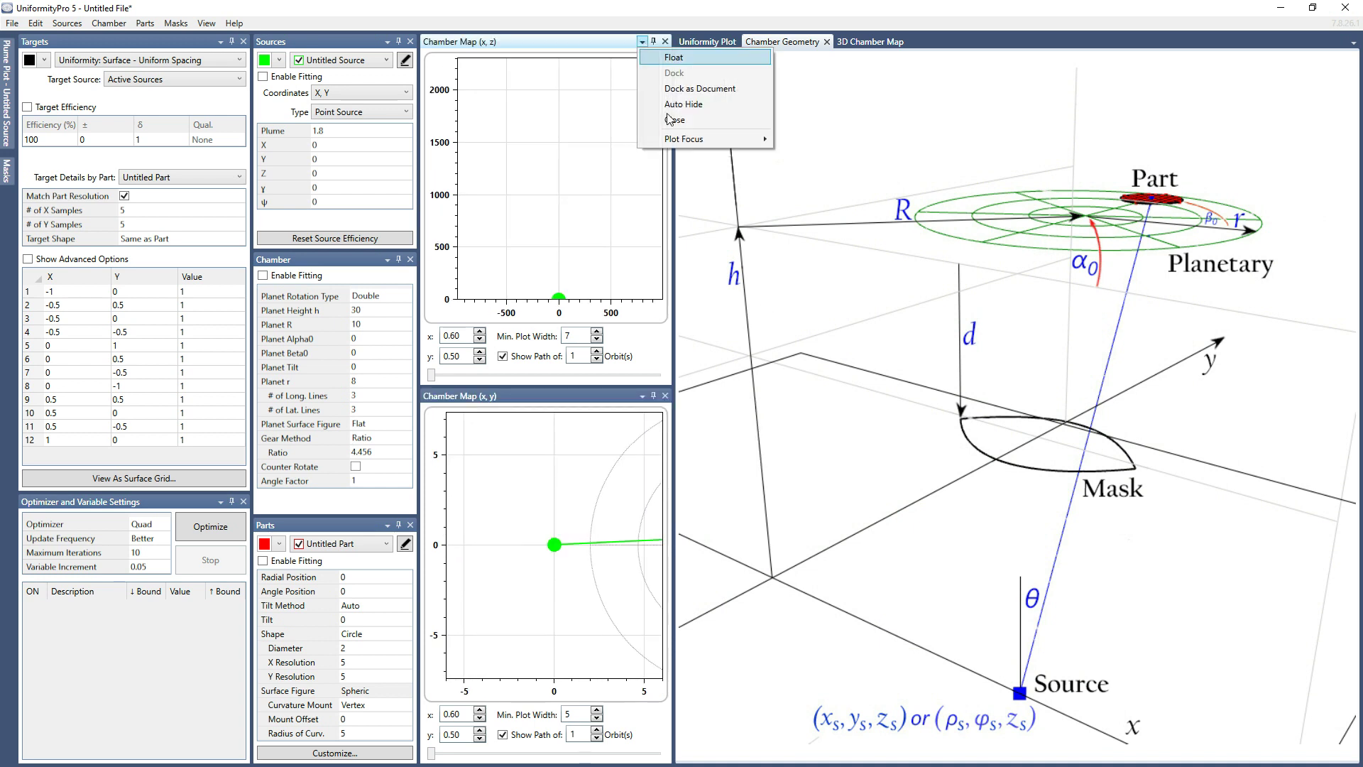
mouse_move(683, 138)
click(802, 135)
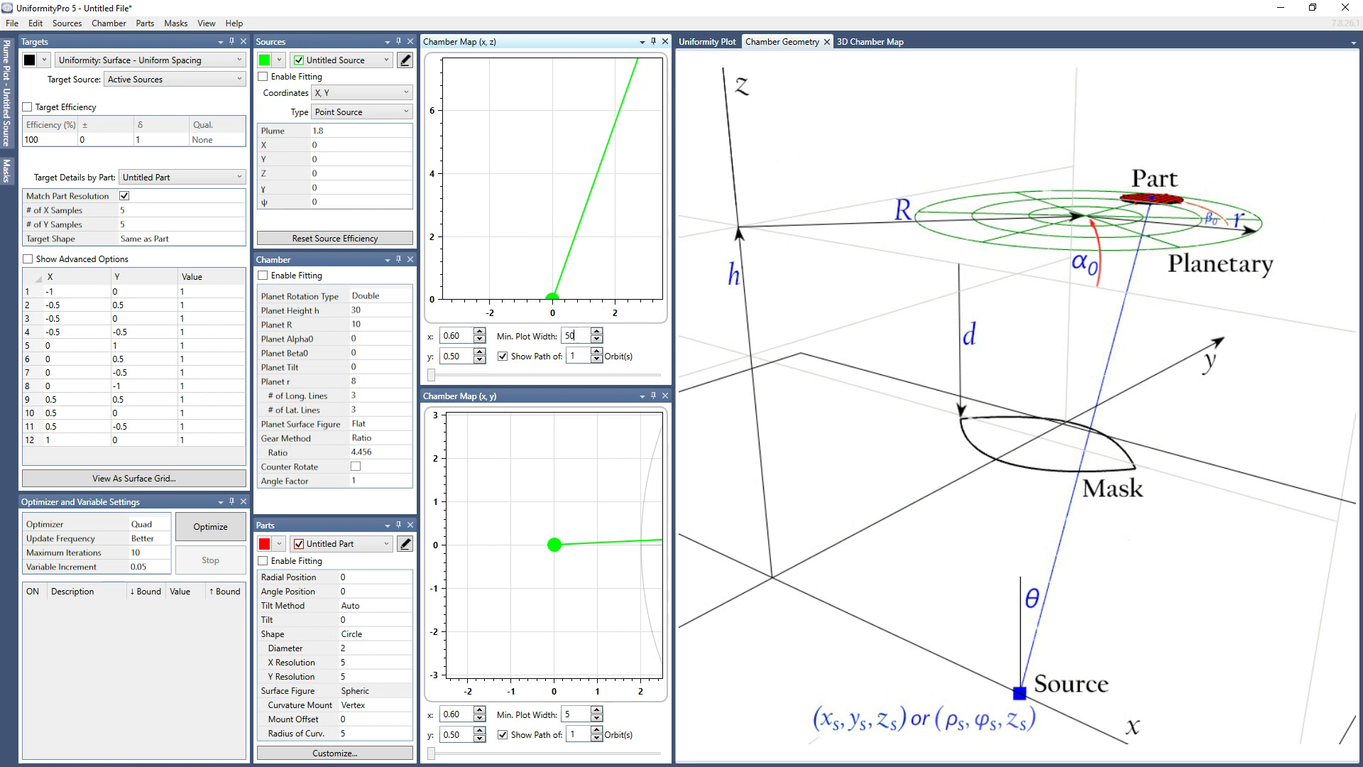
Step: Set the minimum plot width of both 2D chamber maps to 50
double_click(574, 715)
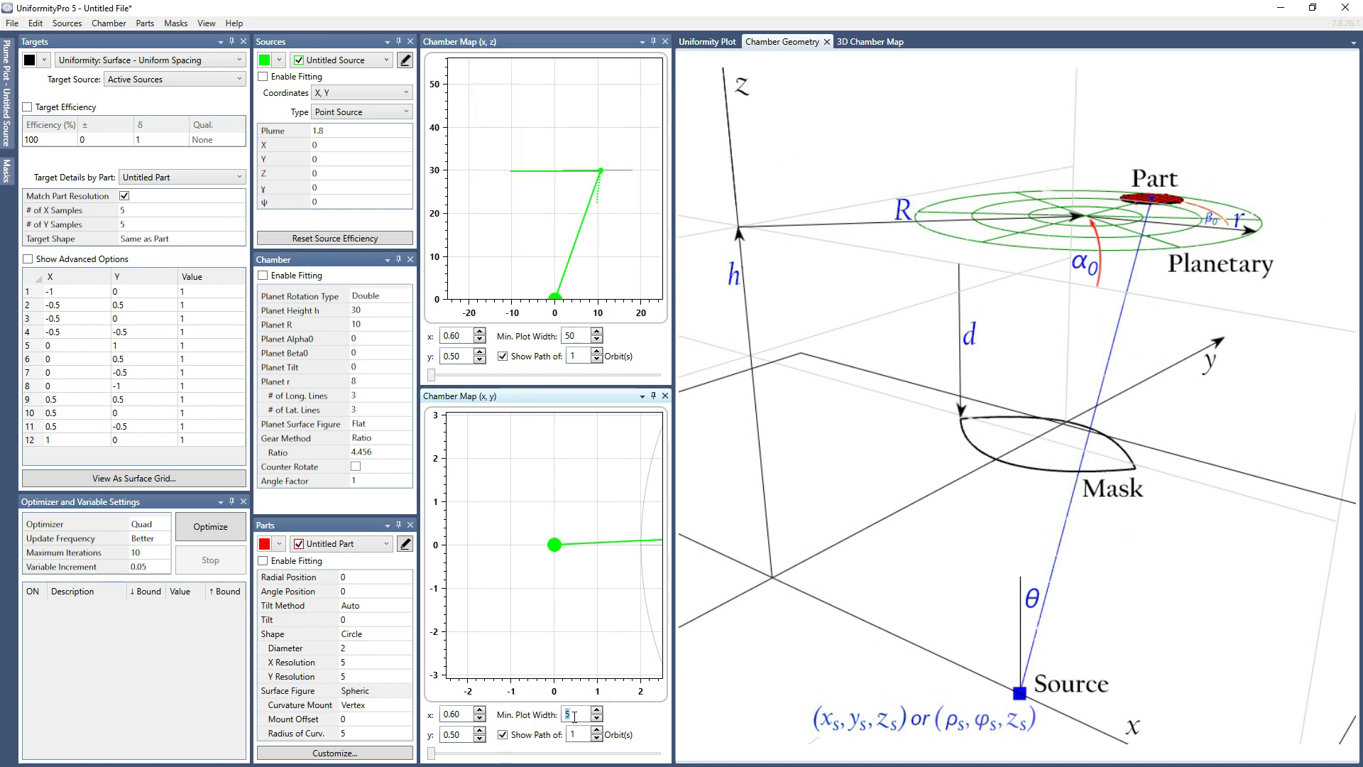
text(50)
key(Return)
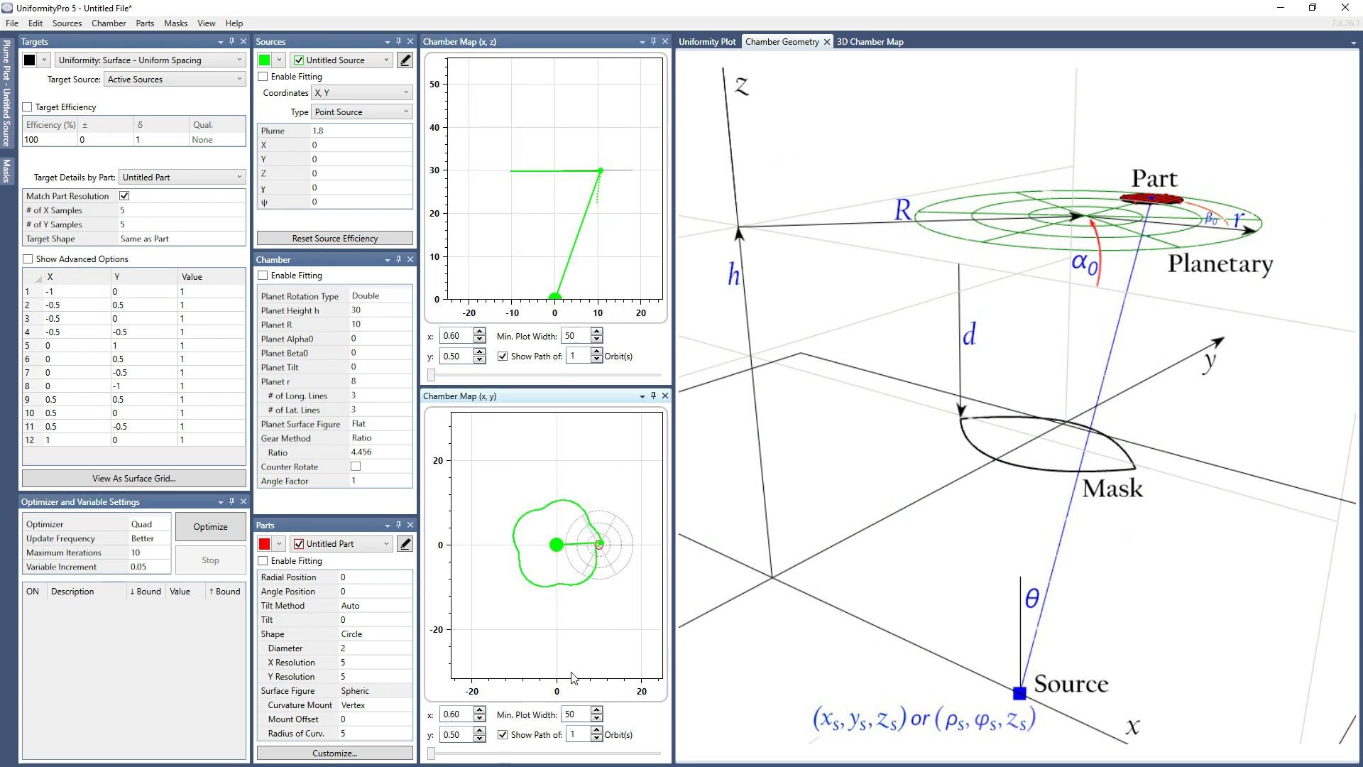
Step: Change the source's color to blue and turn off the orbit path in the 2D chamber maps
click(280, 61)
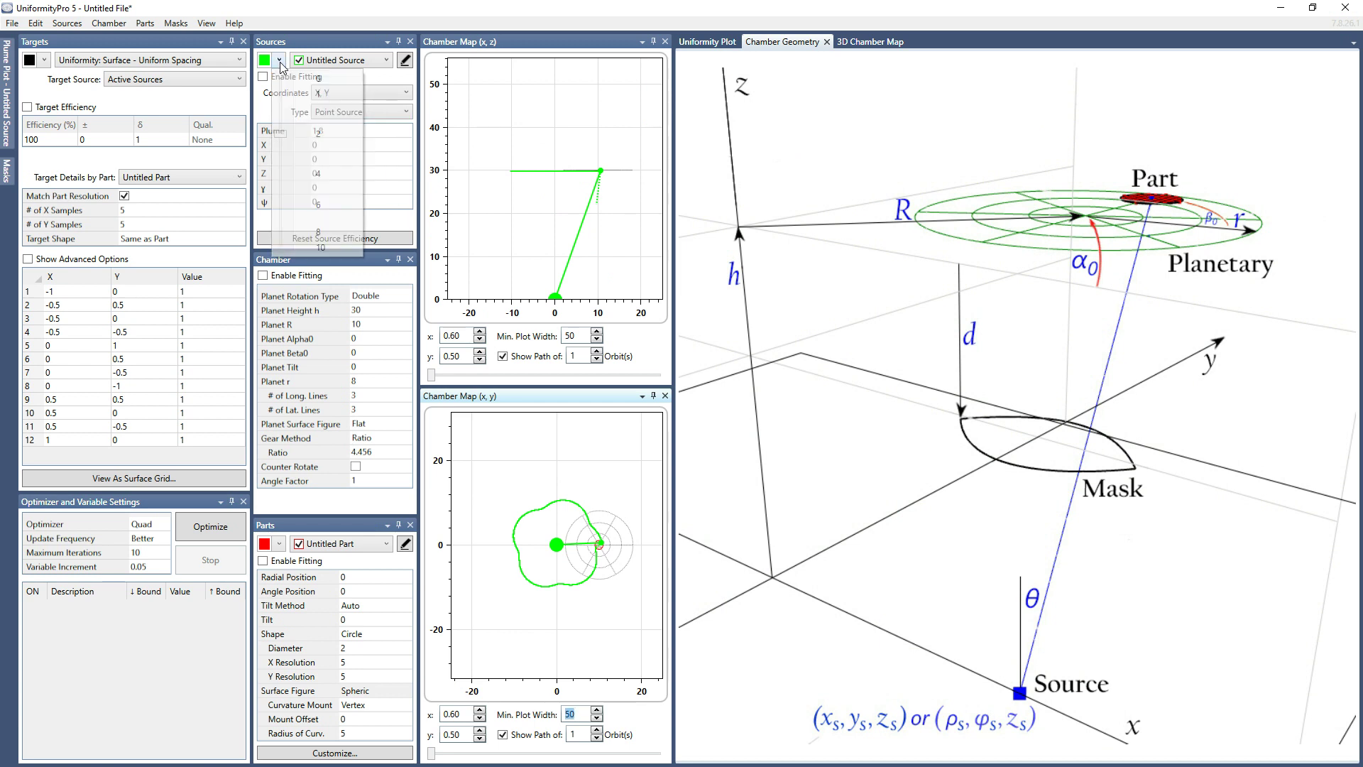
click(280, 61)
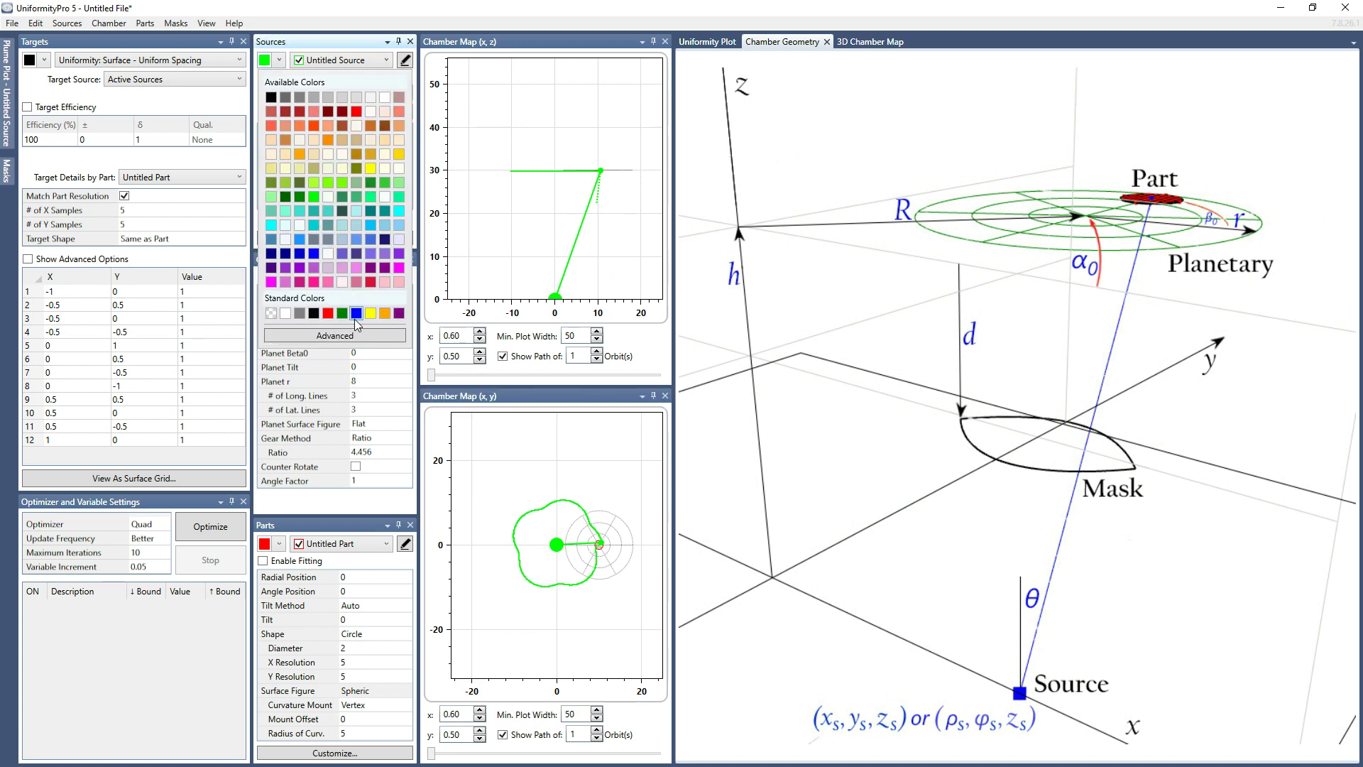
click(356, 317)
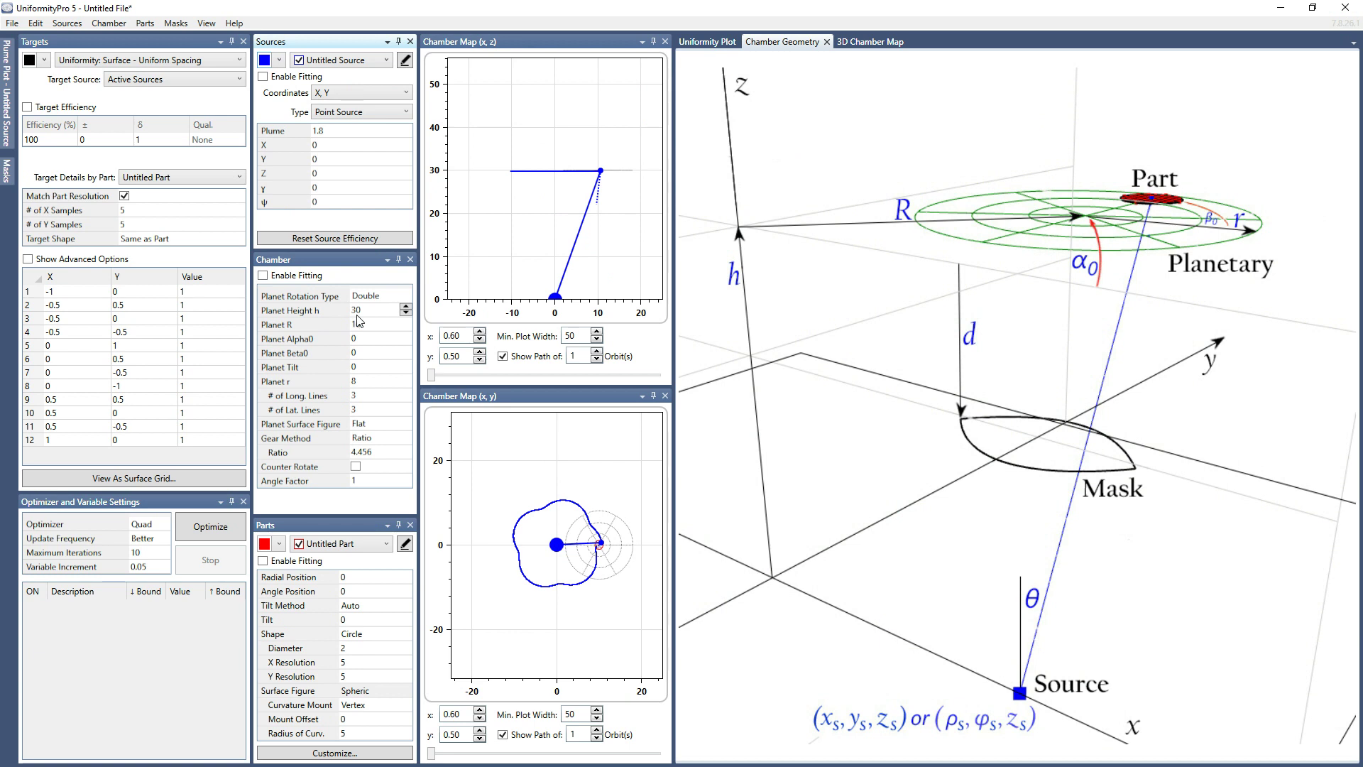
click(503, 356)
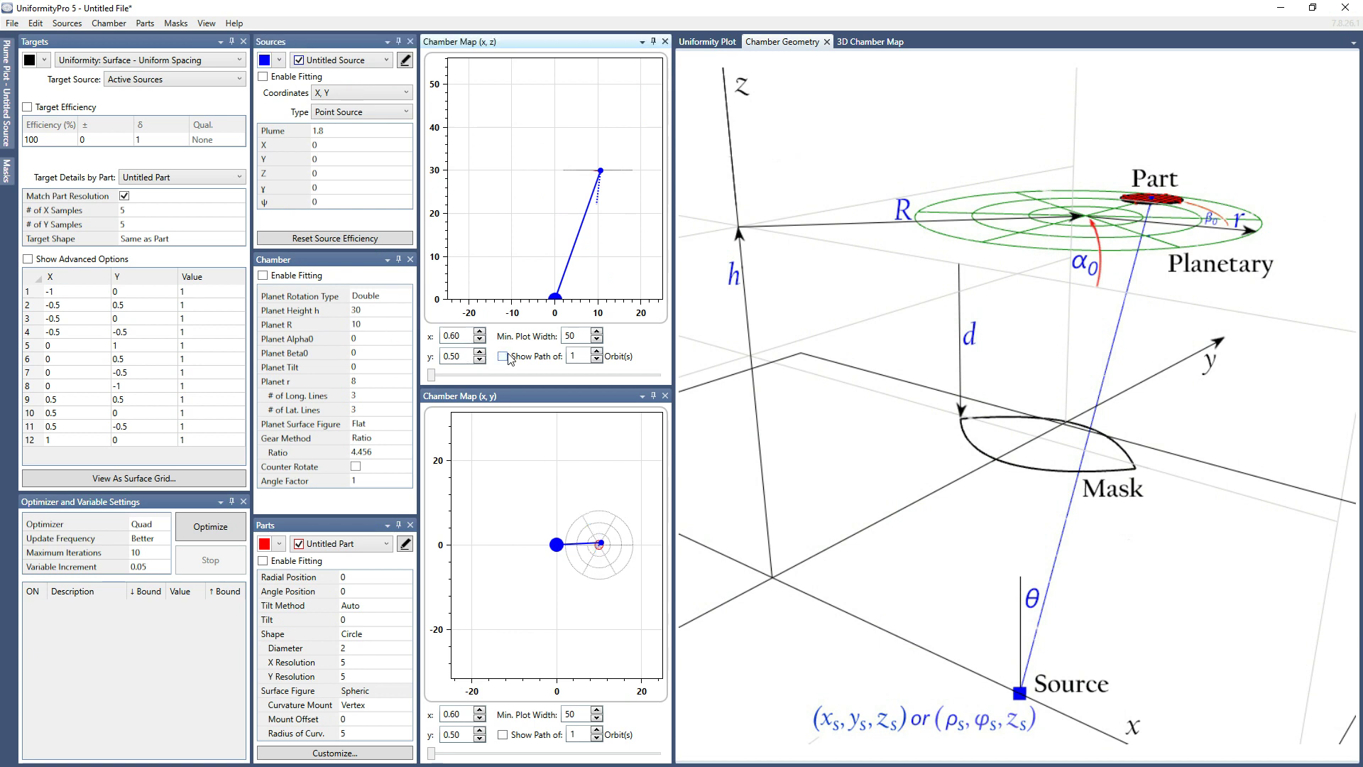
Step: Set the part's diameter to 16 and its surface figure to Flat
click(368, 648)
text(16)
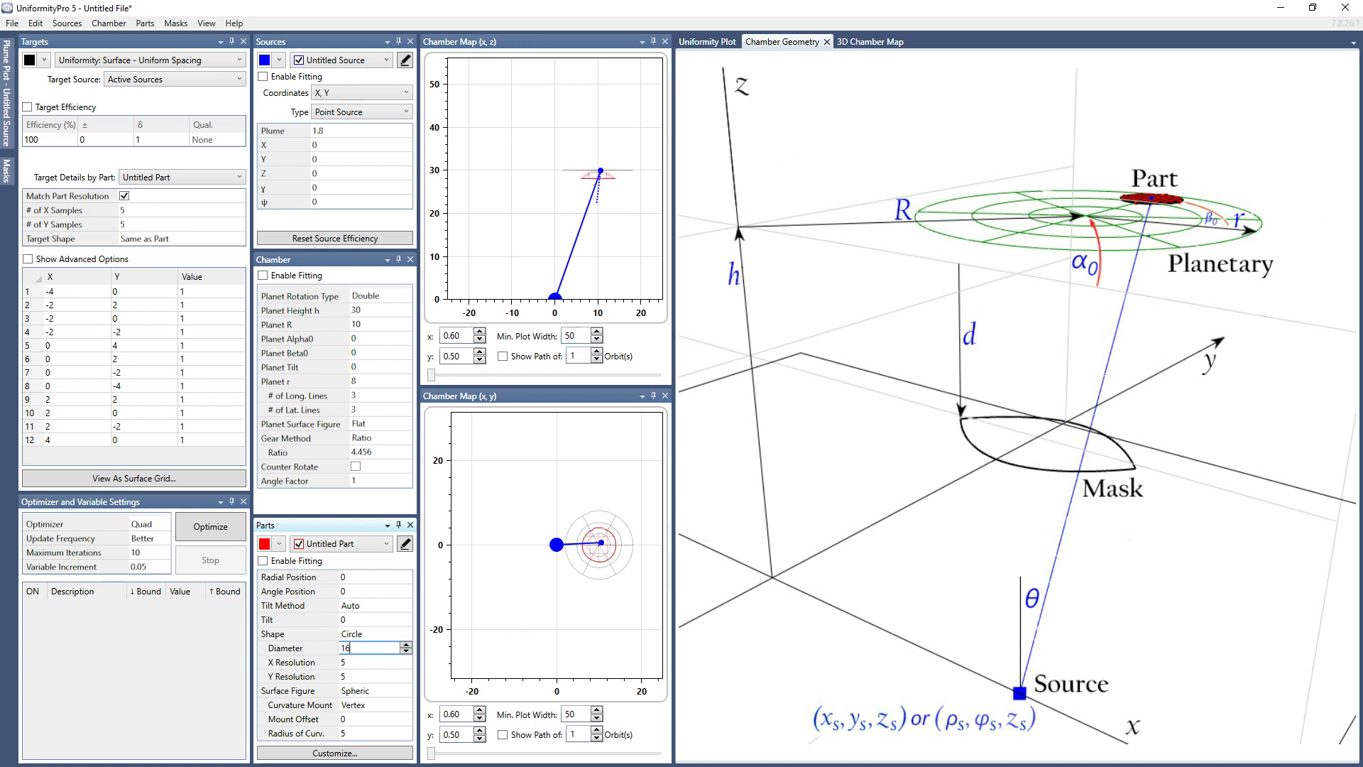
key(Tab)
click(370, 692)
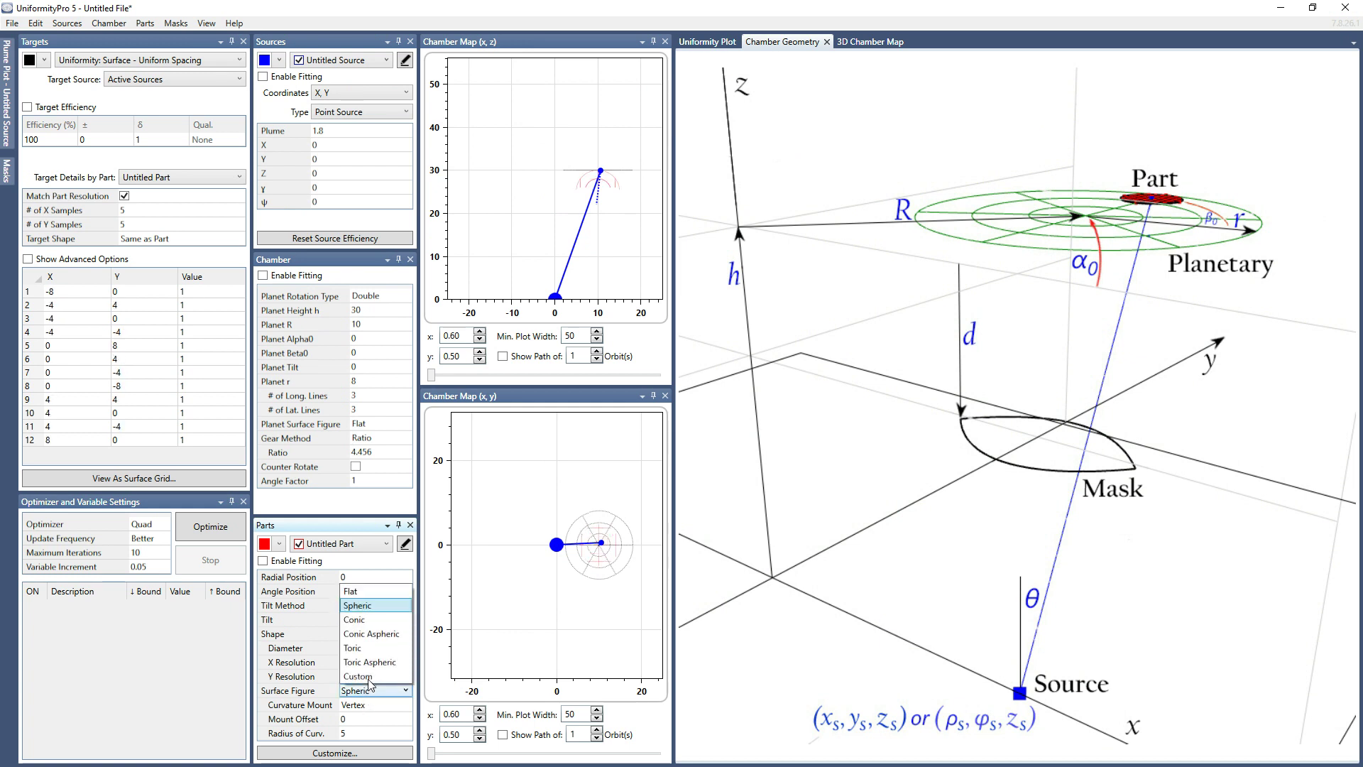
click(370, 599)
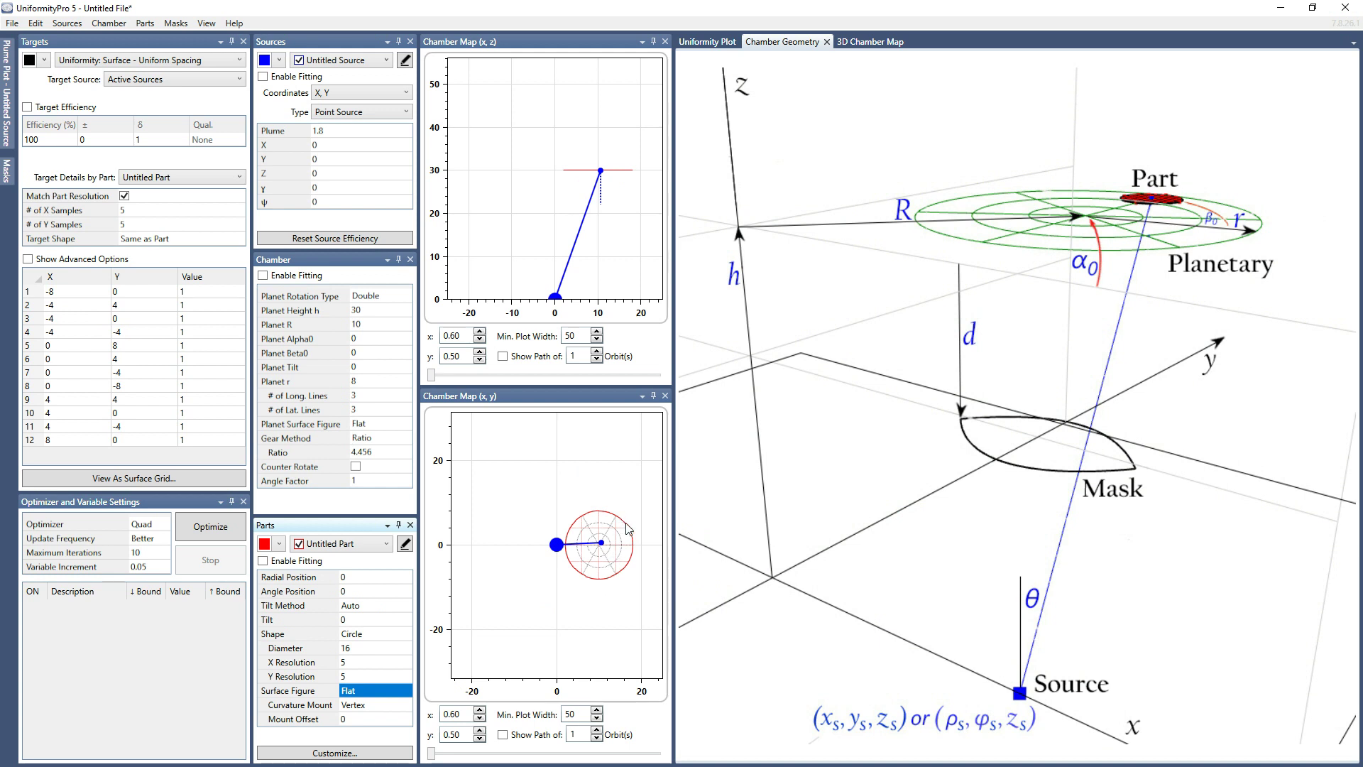
Step: Place the traced point on the part at x 5.00 and y 0.00, keeping the orbit position at its start
click(463, 336)
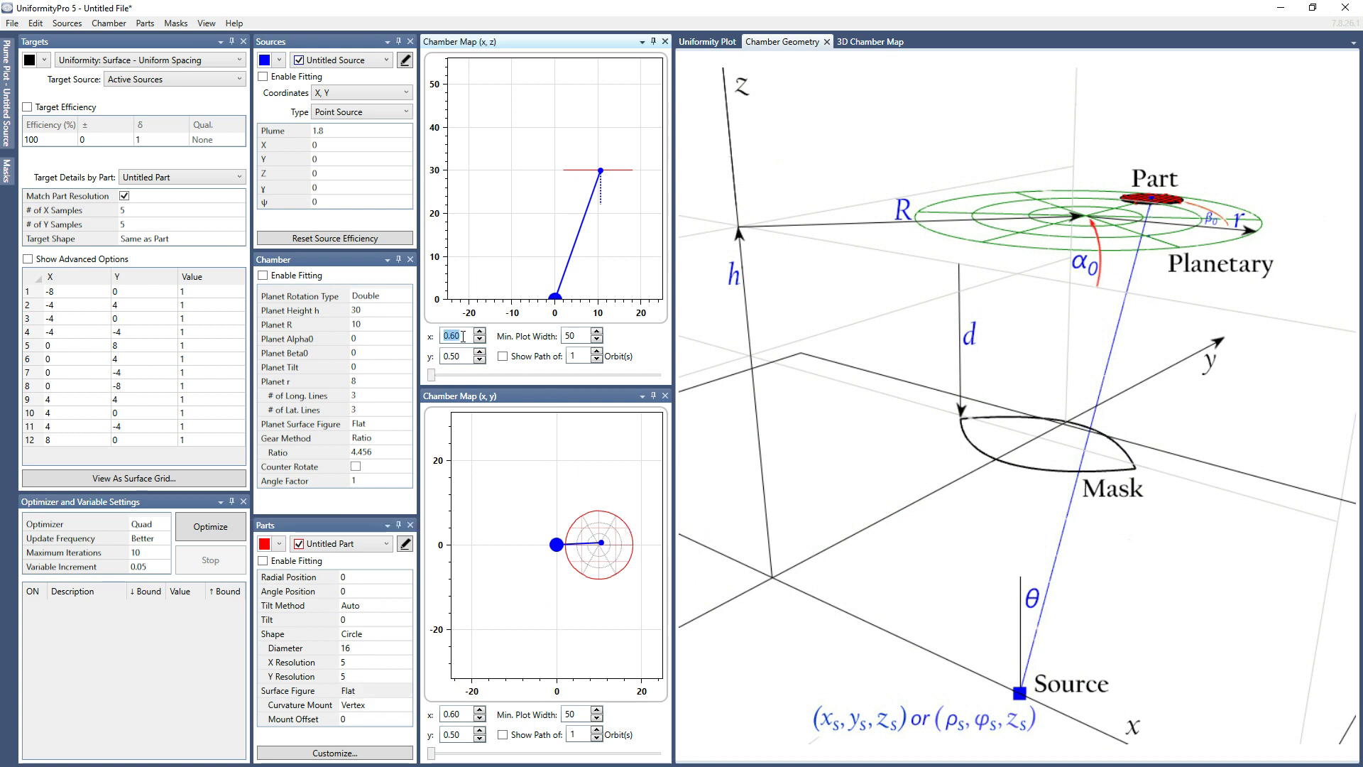
text(5.)
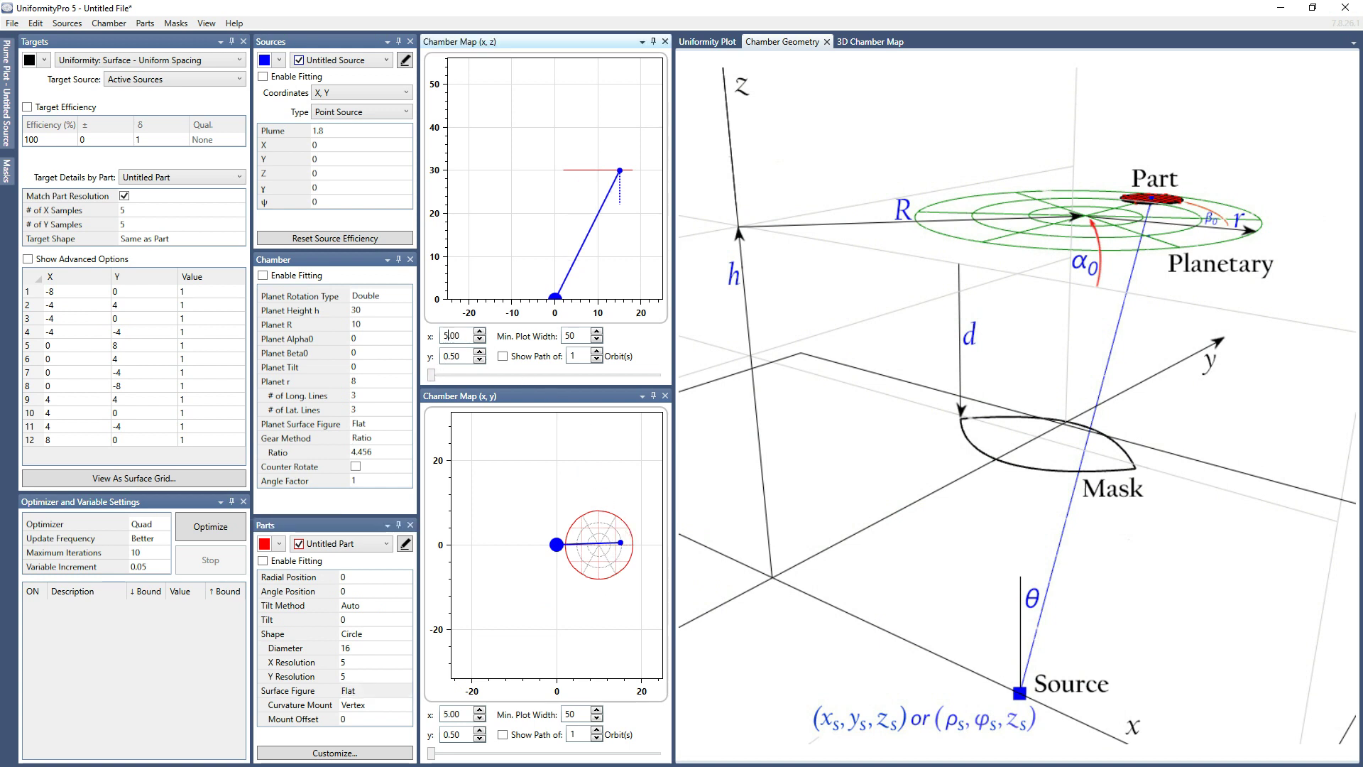
click(462, 358)
text(0)
mouse_move(439, 375)
mouse_down()
mouse_move(496, 376)
mouse_move(422, 376)
mouse_up()
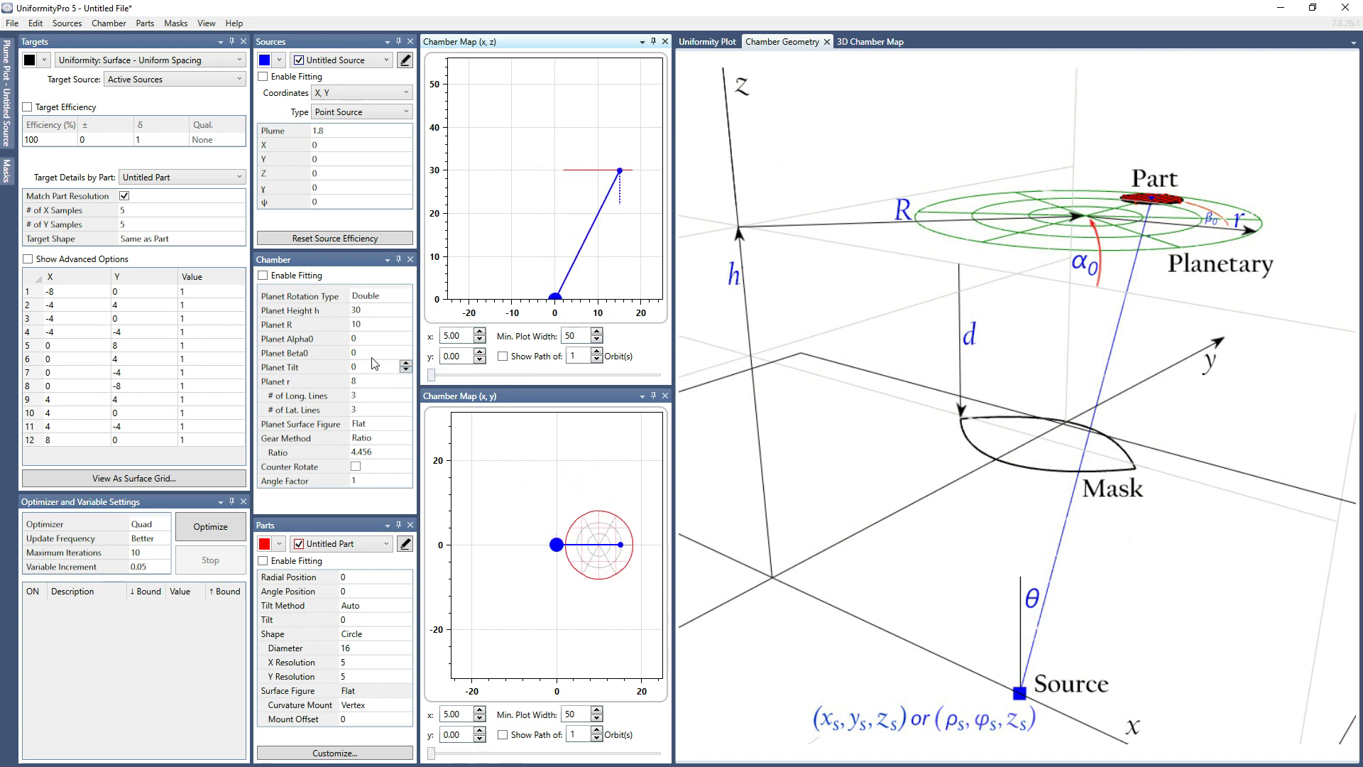
Step: Try Planet Alpha0 at 45 and at 90 in the chamber settings
click(362, 340)
text(45)
key(Tab)
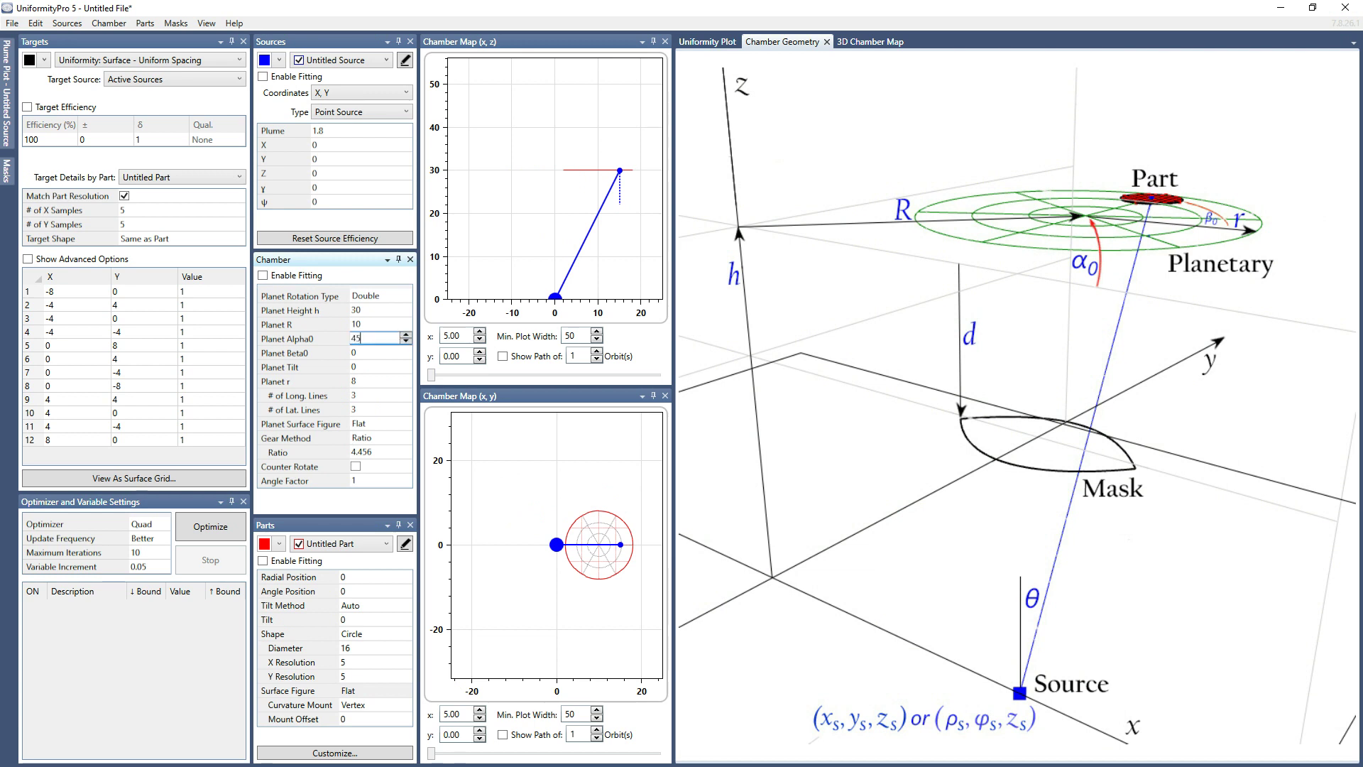
click(362, 338)
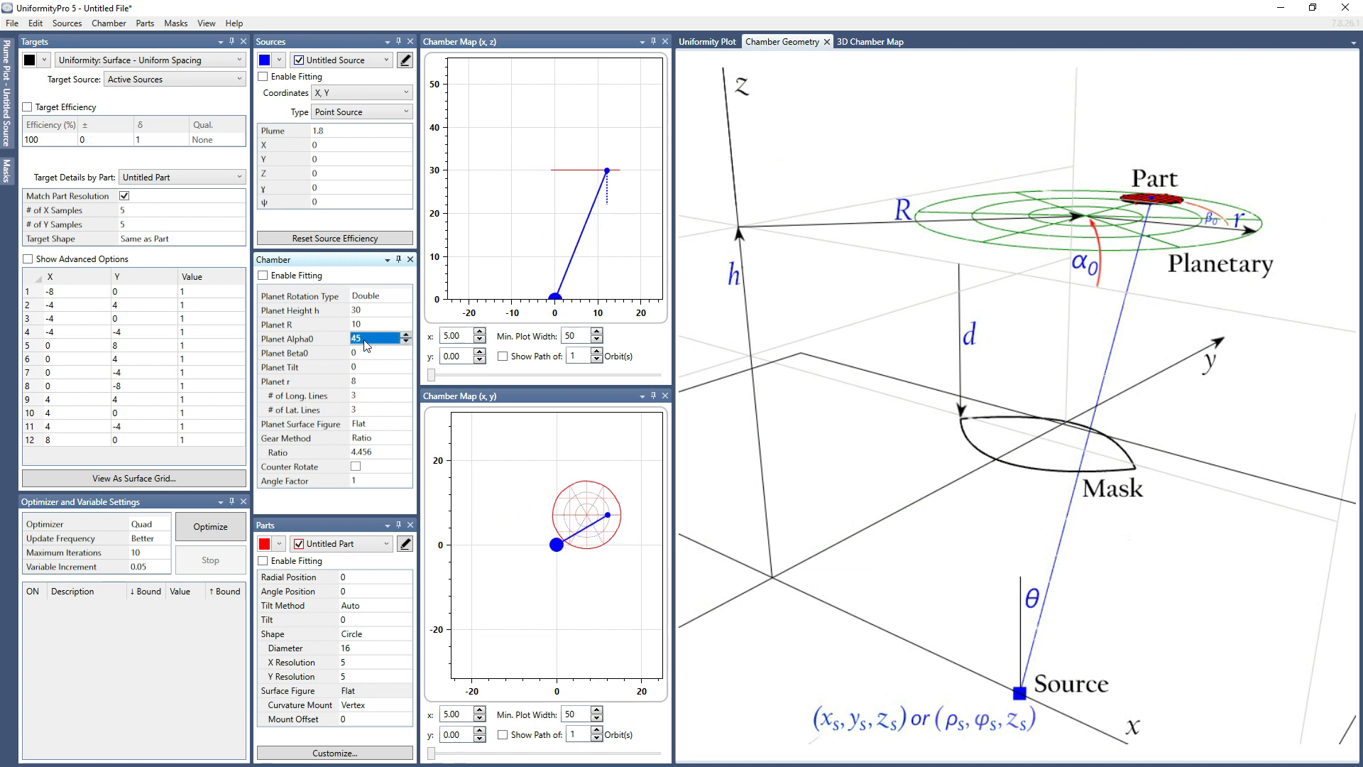
text(90)
key(Tab)
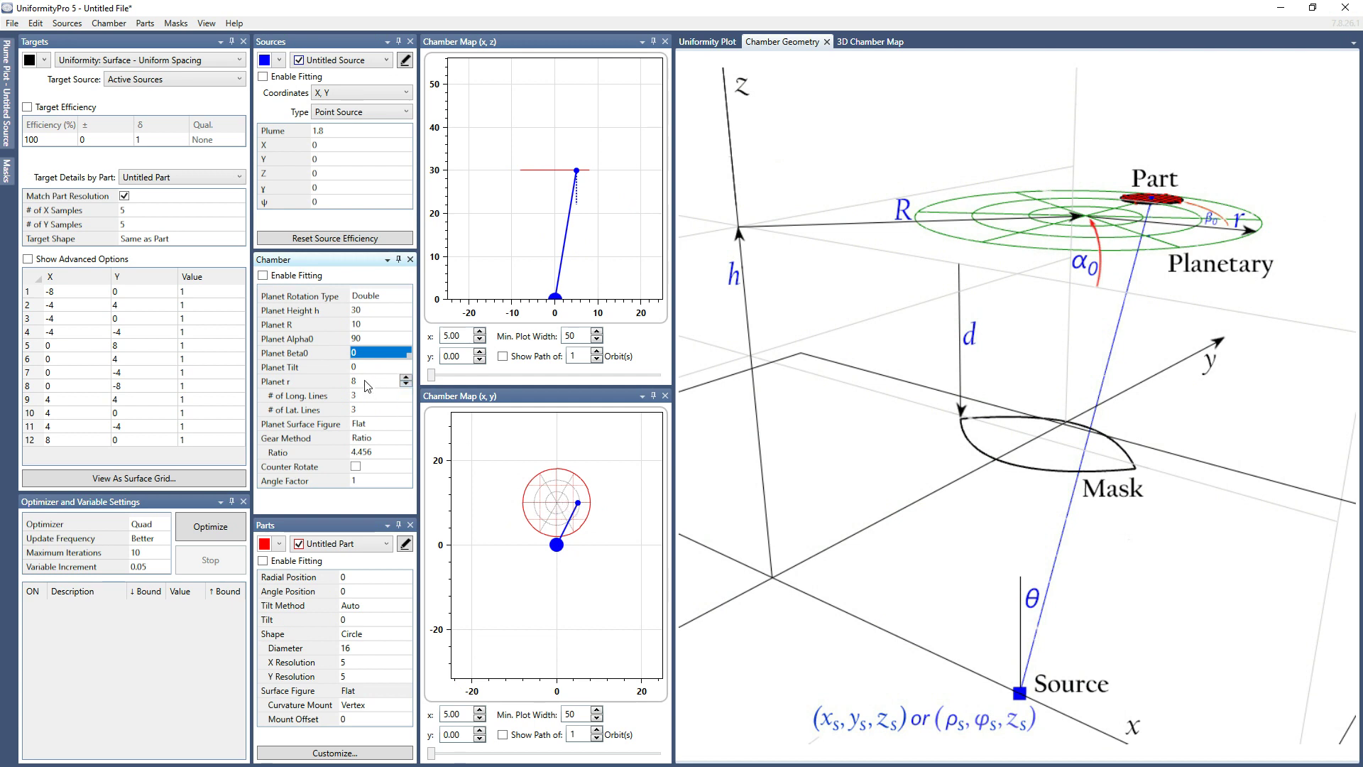
Step: Try Planet Beta0 at 30, 45 and 80 in the chamber settings
click(360, 355)
text(30)
key(Tab)
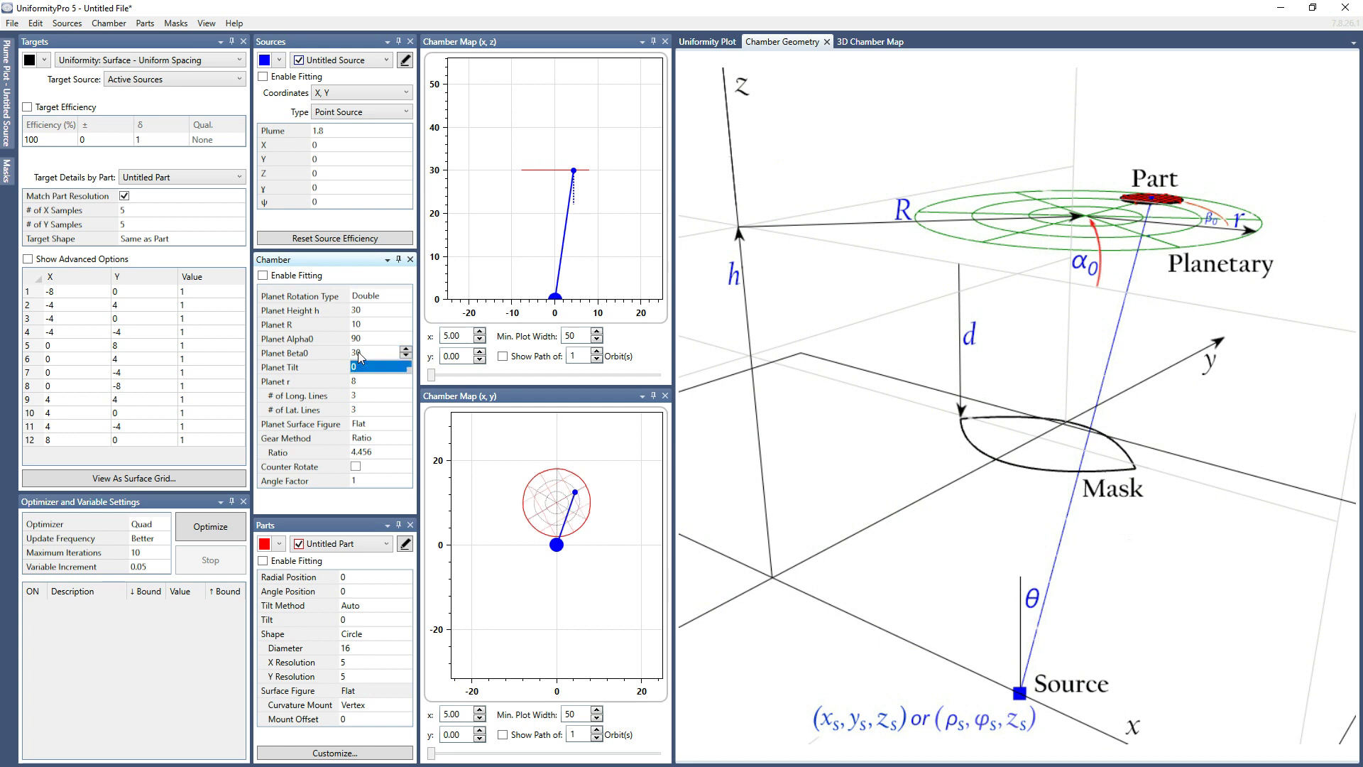
click(358, 353)
text(45)
key(Tab)
click(365, 356)
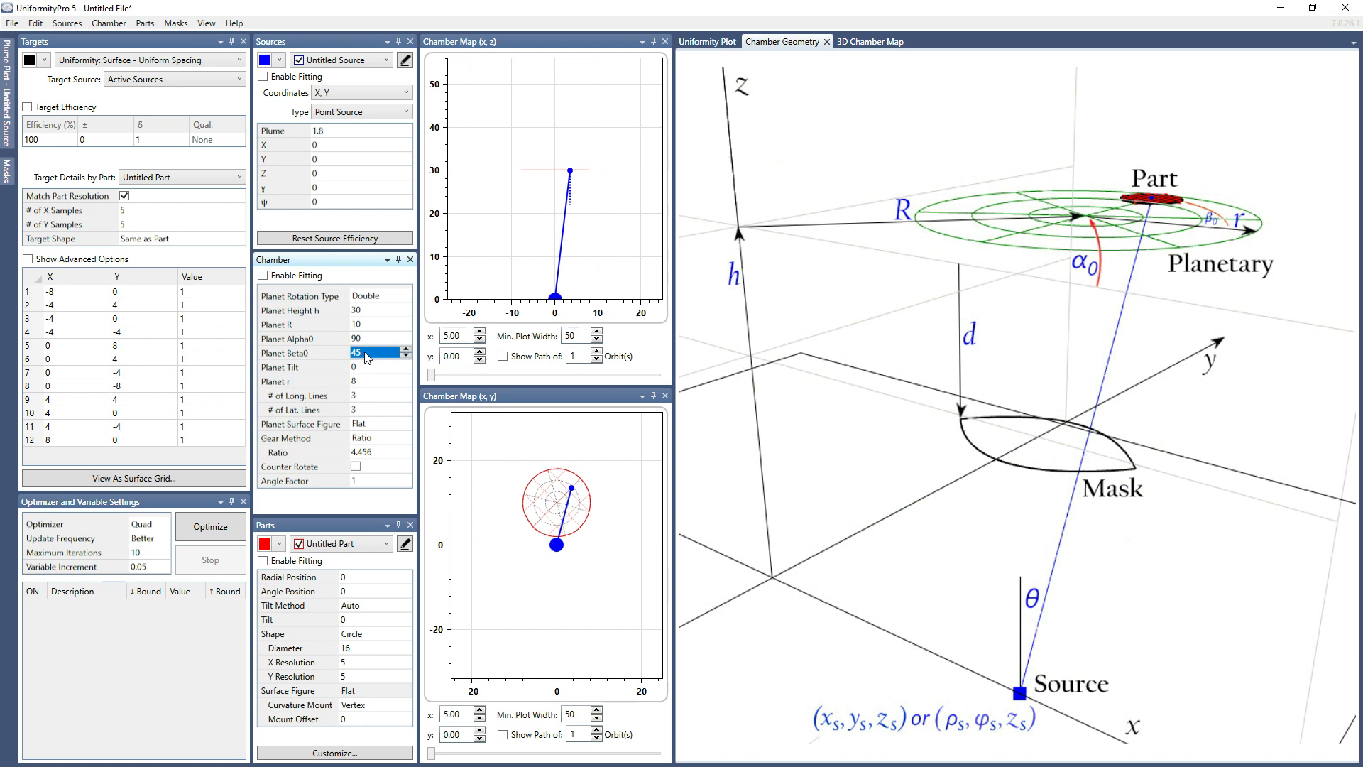
text(80)
key(Tab)
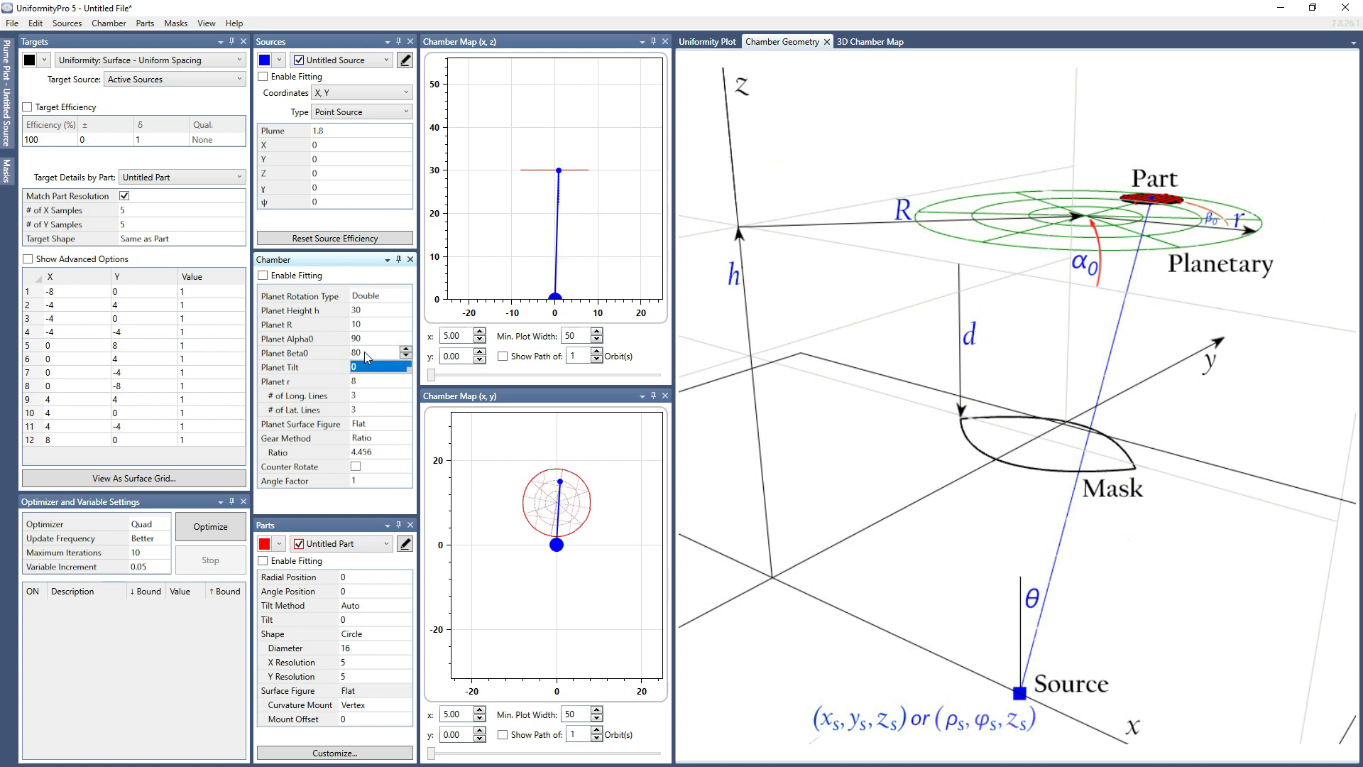
Step: Reset Planet Beta0 and Planet Alpha0 to 0
click(365, 351)
text(0)
key(Tab)
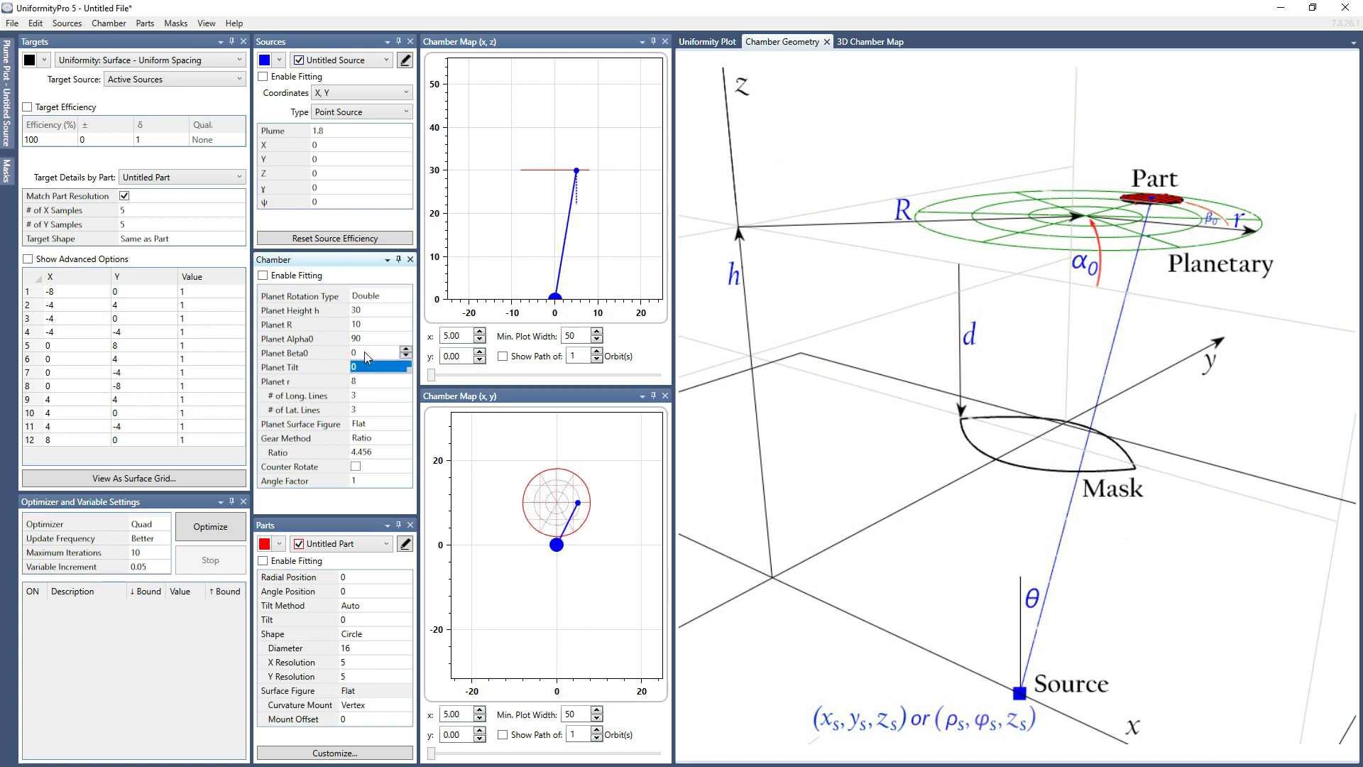
click(365, 341)
text(0)
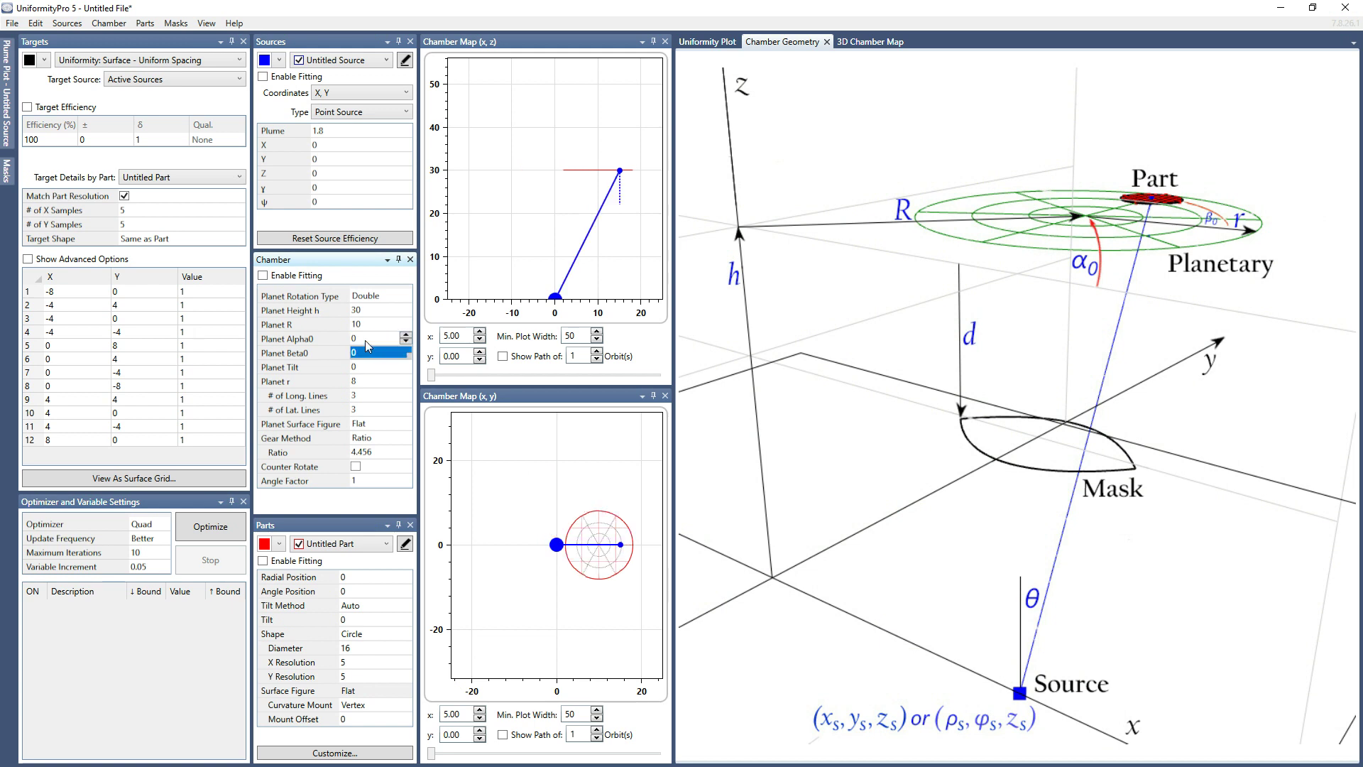
key(Tab)
Step: Deactivate the part and set the planet's grid to 5 longitude lines and 2 latitude lines
click(299, 544)
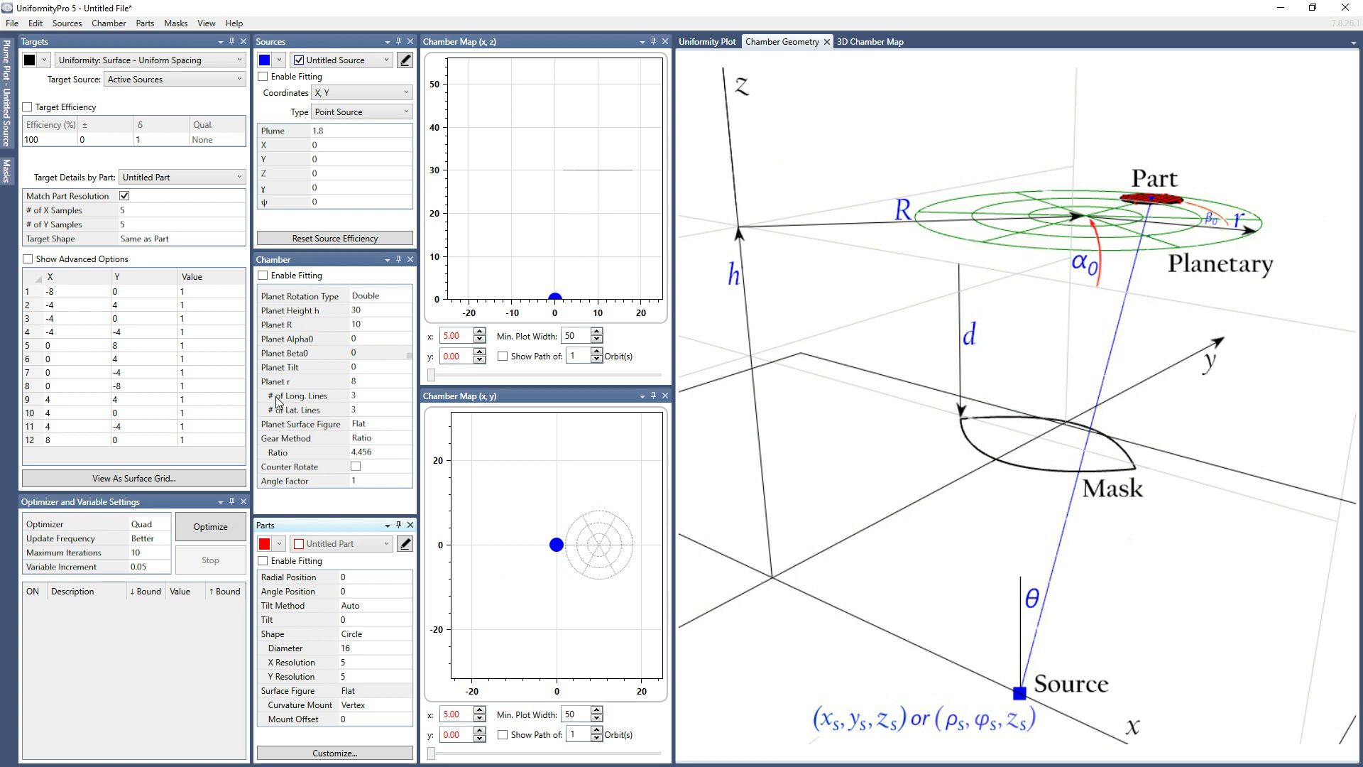
click(375, 395)
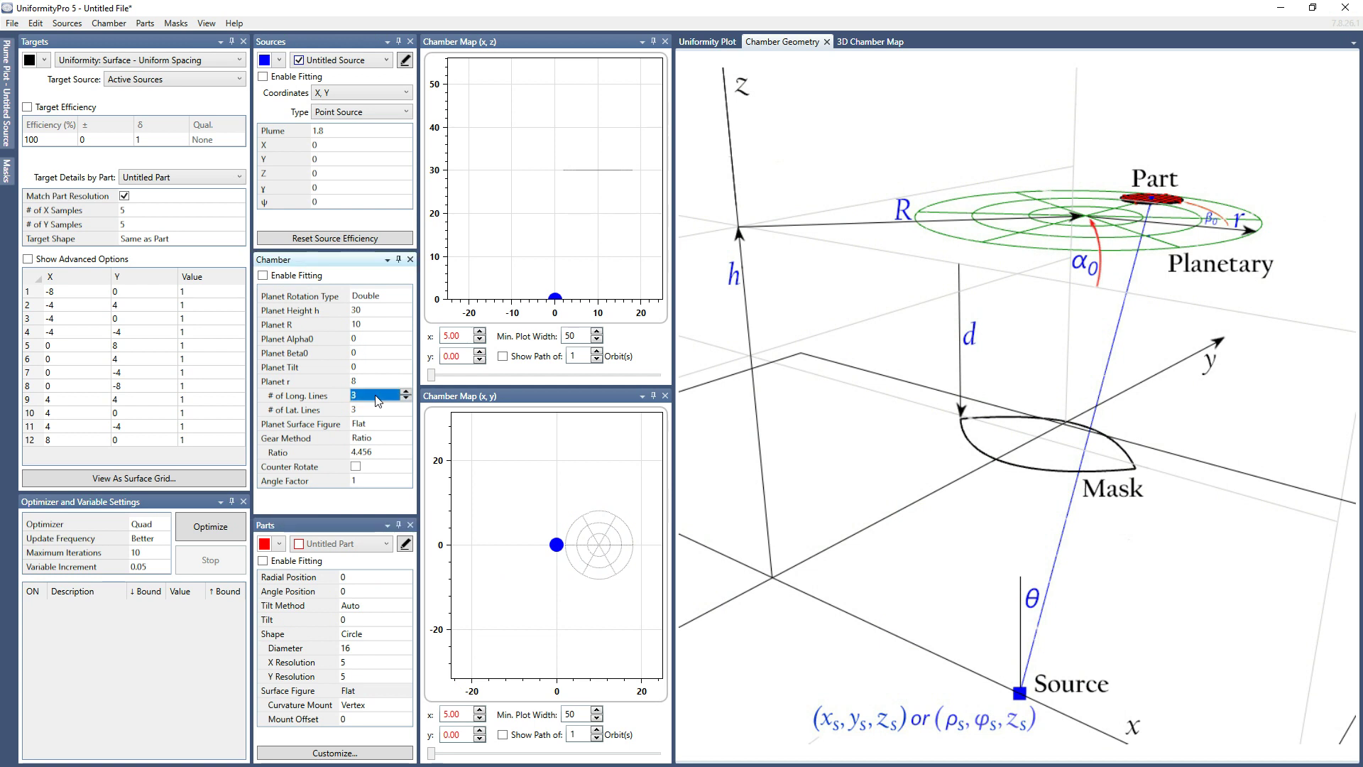
text(5)
key(Tab)
text(2)
key(Tab)
Step: Set the planet's number of latitude lines to 8
click(377, 410)
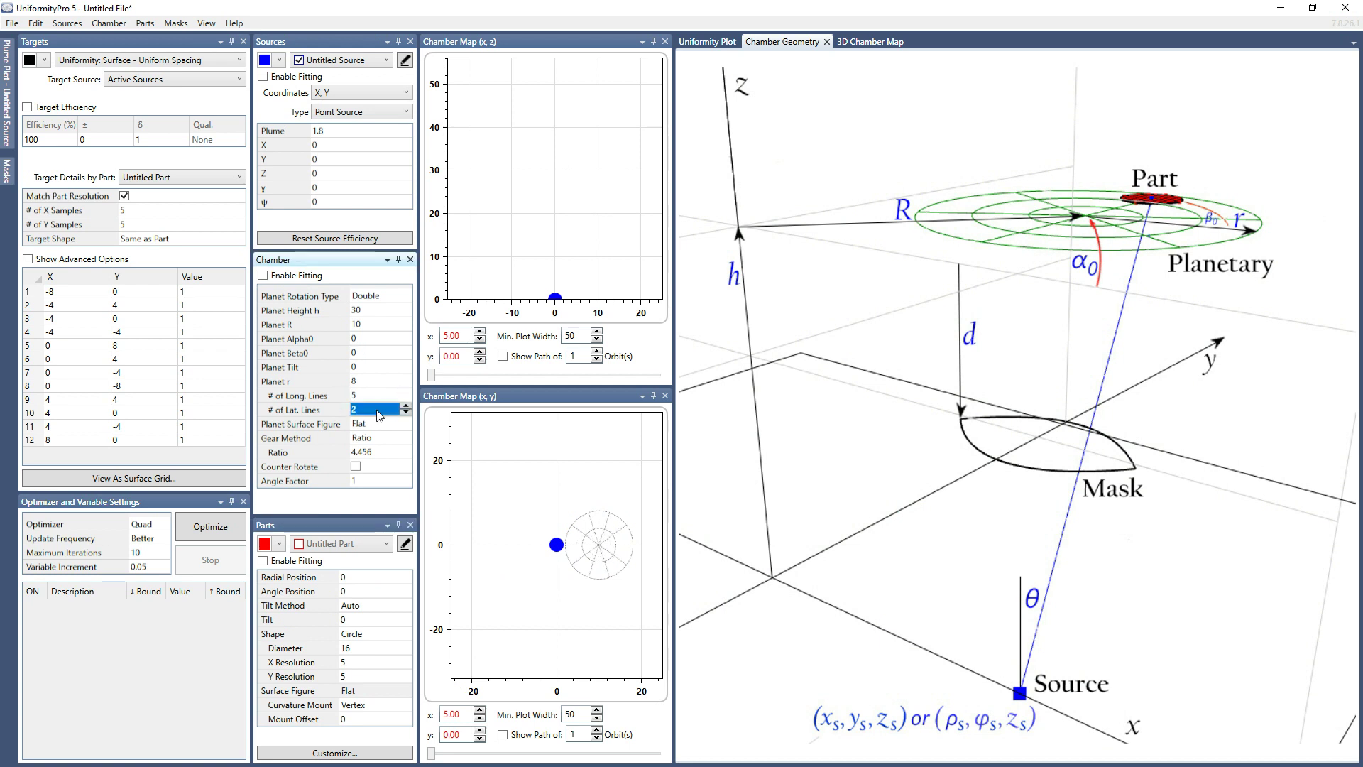
text(8)
key(Tab)
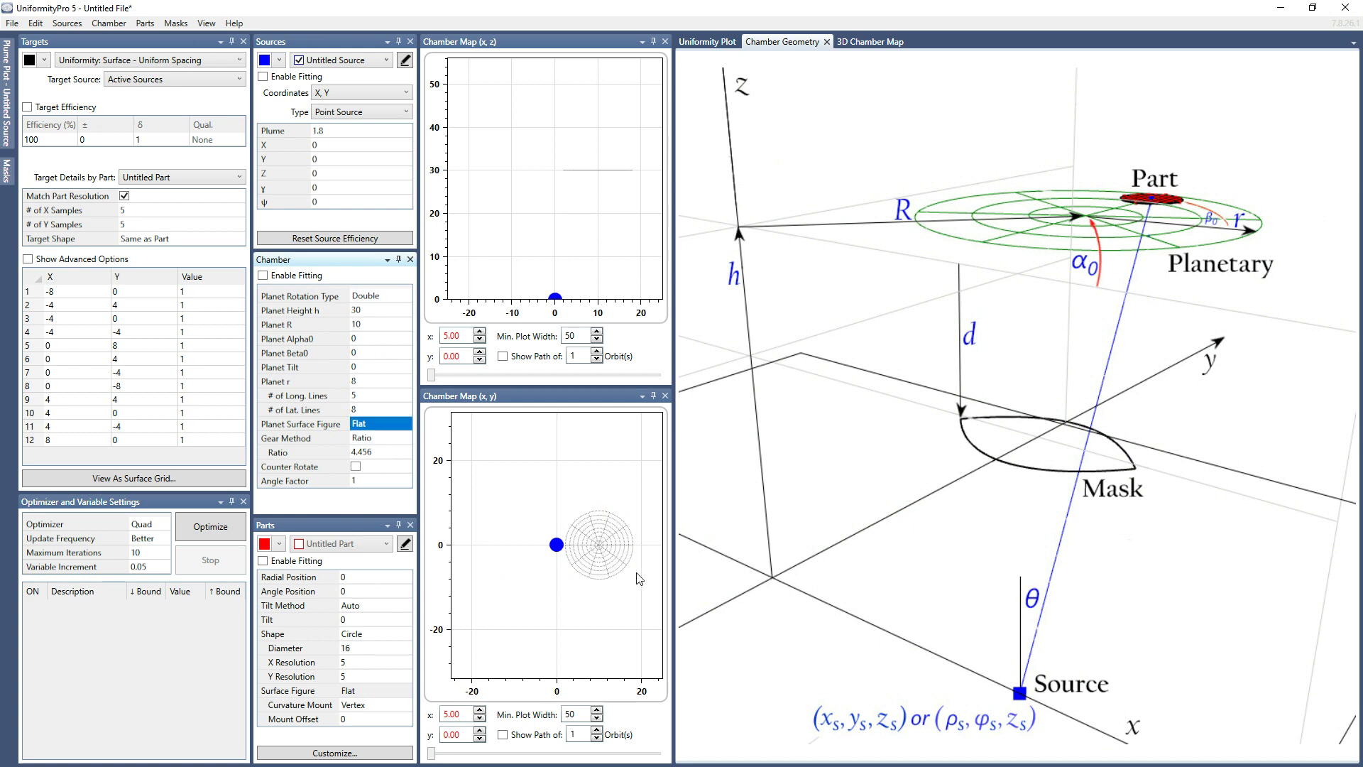
Step: Set the planet's longitude and latitude line counts to 3 each
click(370, 397)
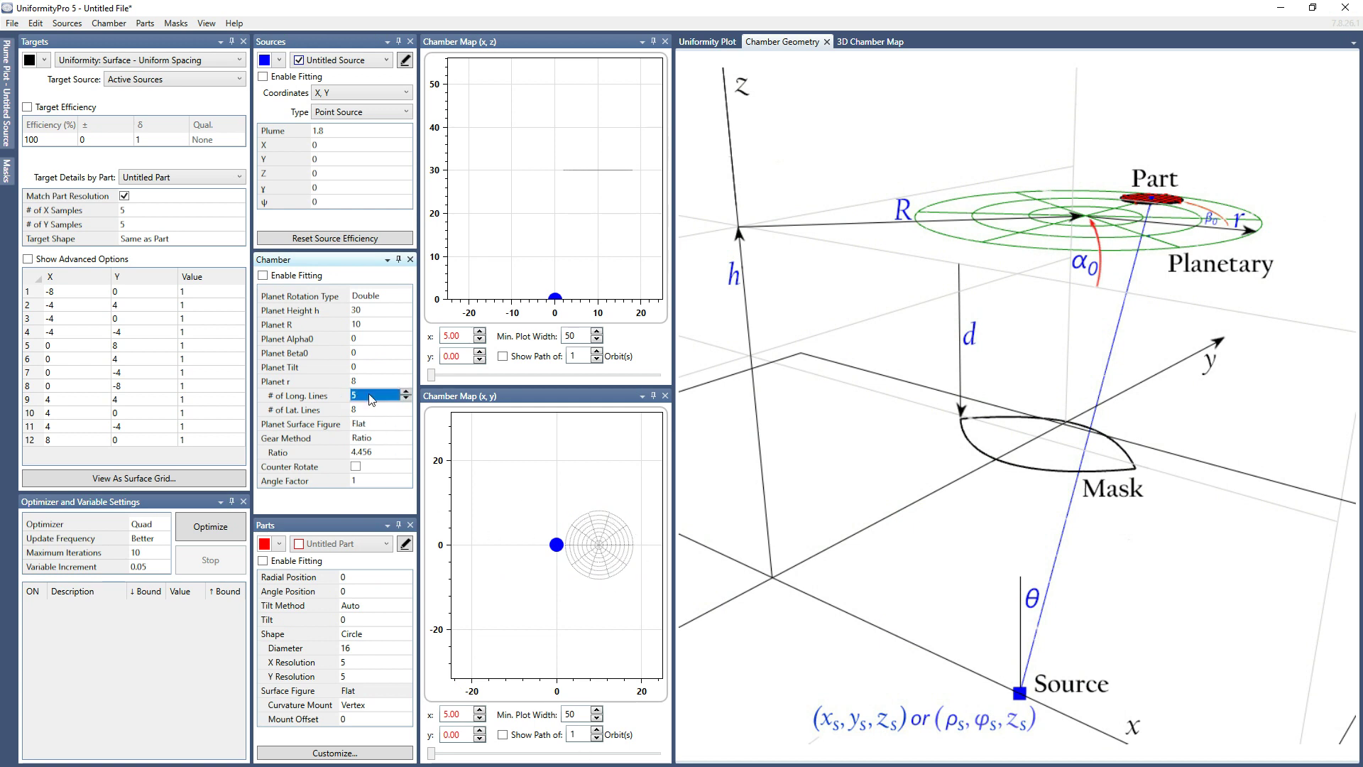
text(3)
key(Tab)
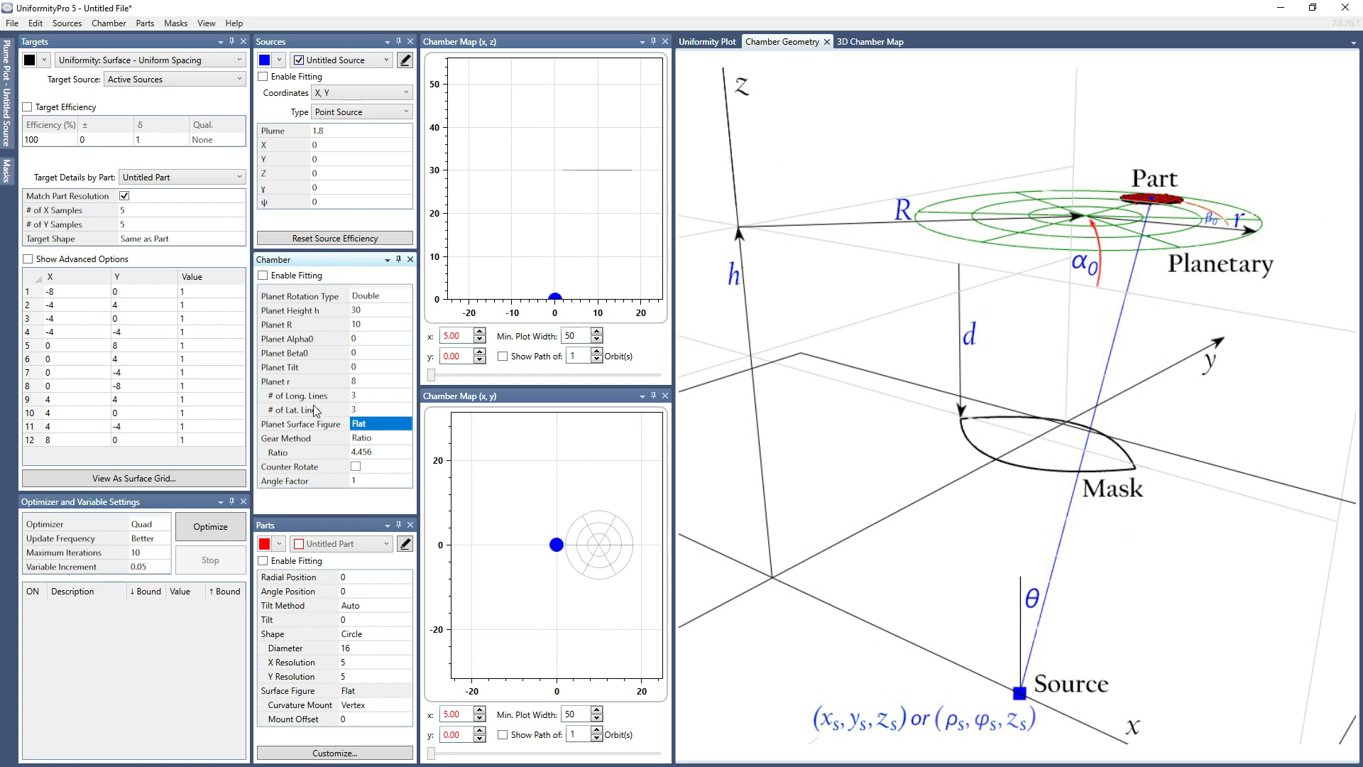
Step: Change the planet surface figure to Spheric with a radius of curvature of 30
click(374, 425)
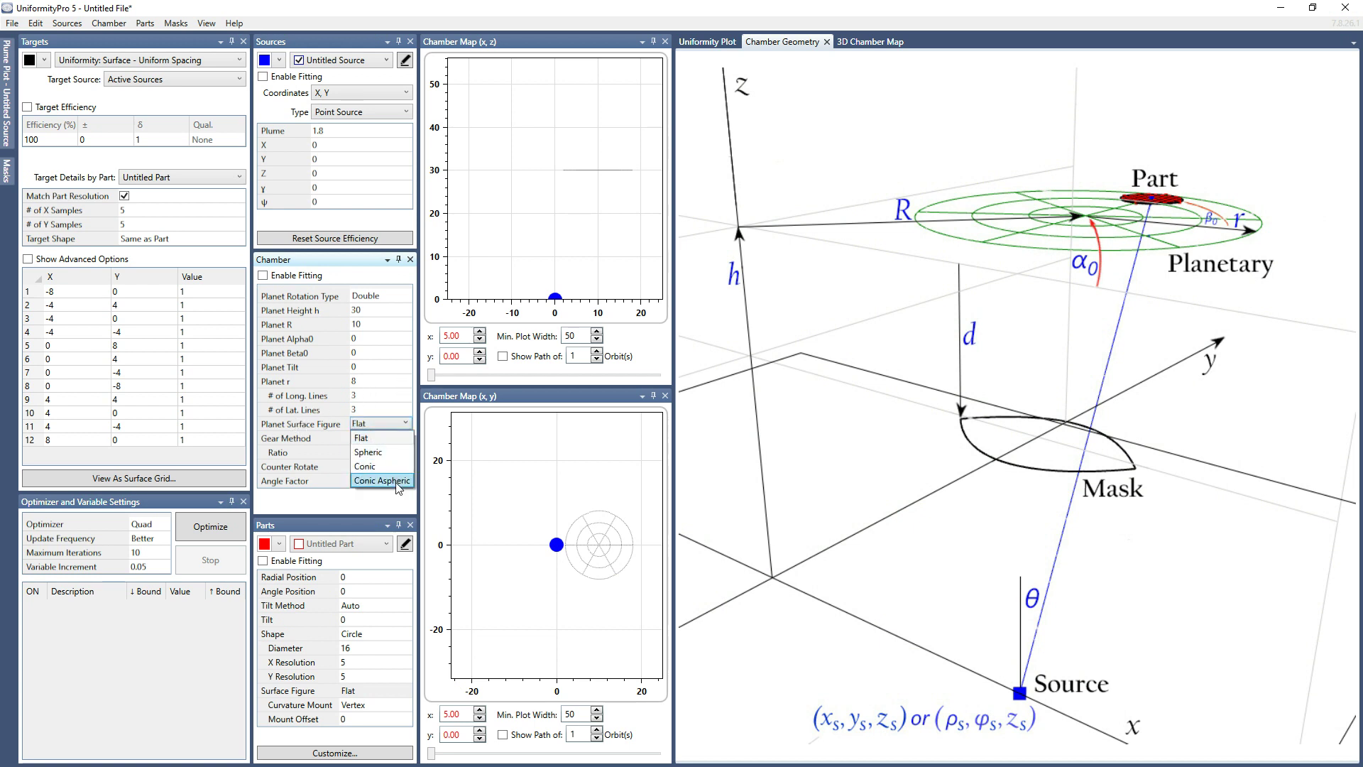
click(395, 453)
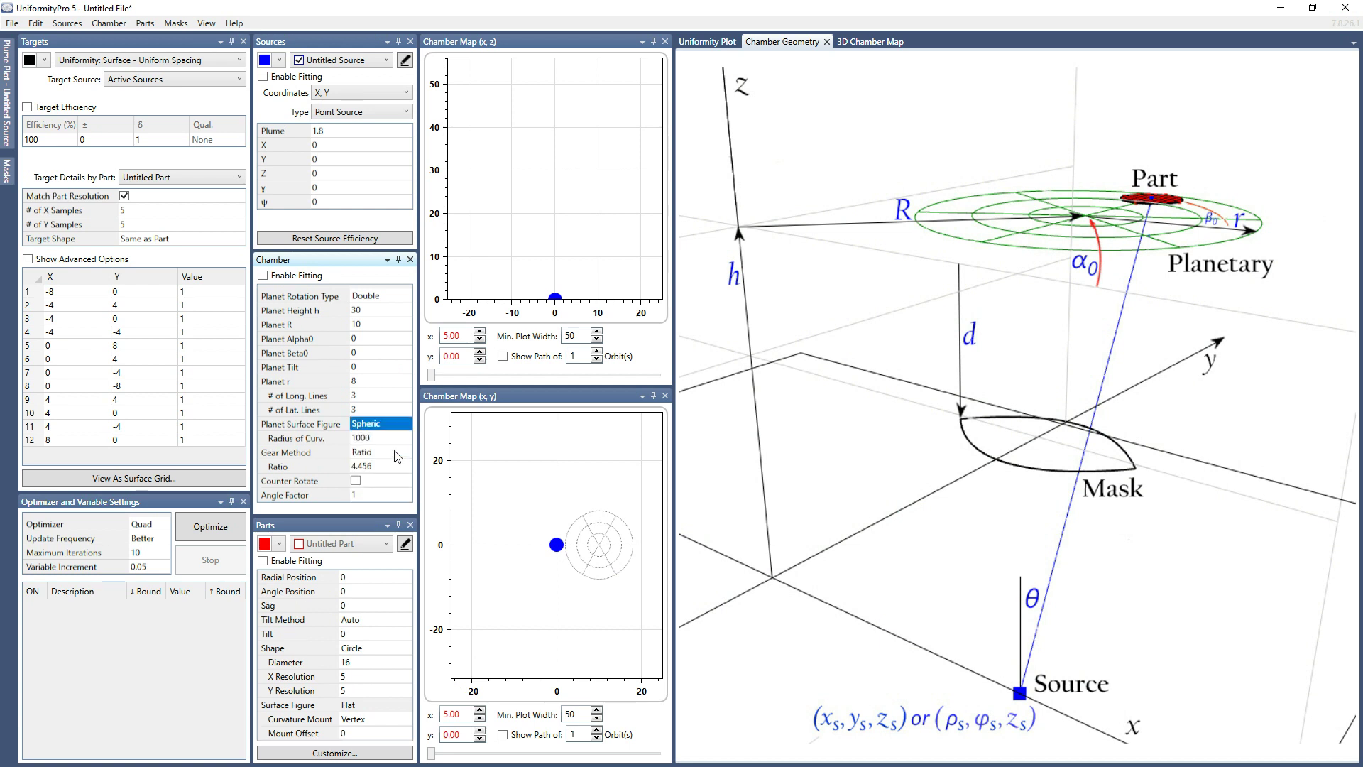
click(383, 438)
text(30)
key(Return)
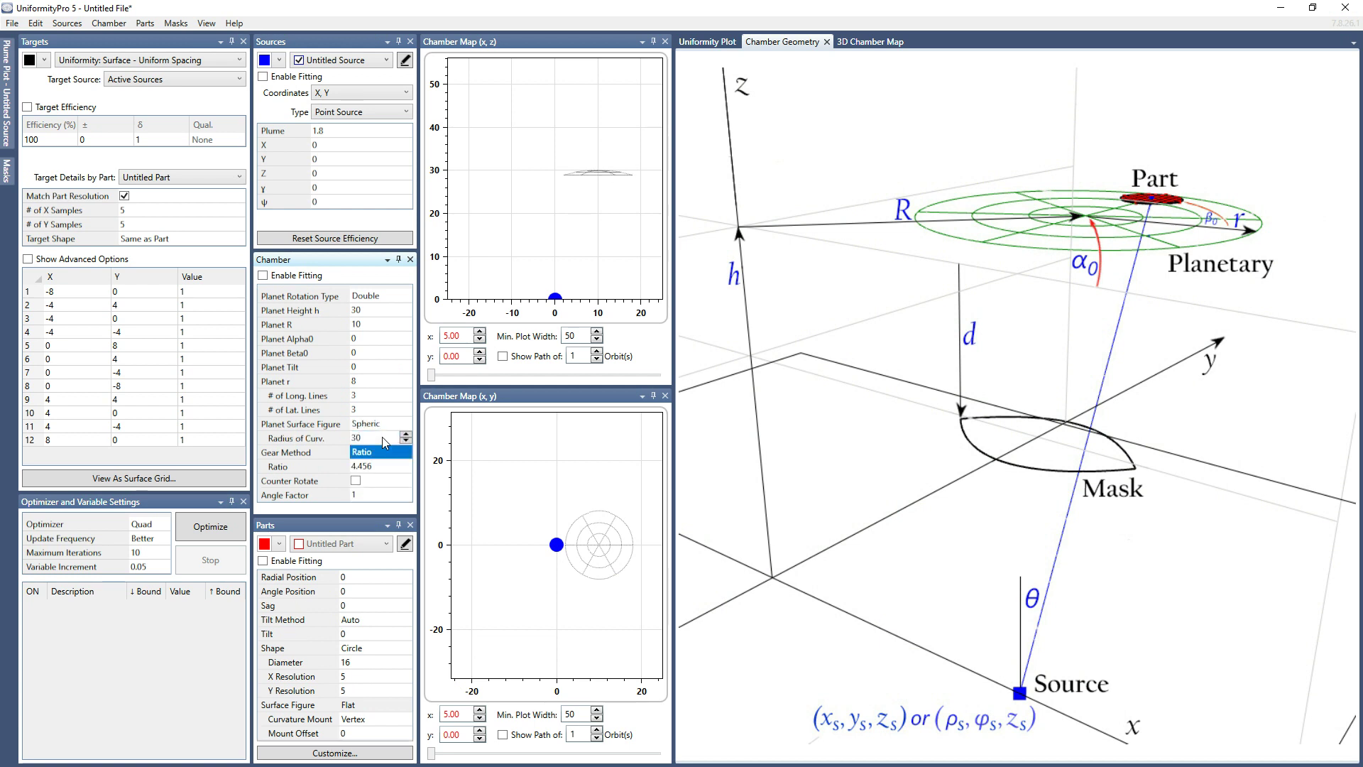
Step: Set the spheric planet's radius of curvature to 8
click(383, 439)
text(8)
key(Return)
Step: Raise the spheric planet's number of latitude lines to 6 and then 8
click(370, 410)
text(6)
key(Return)
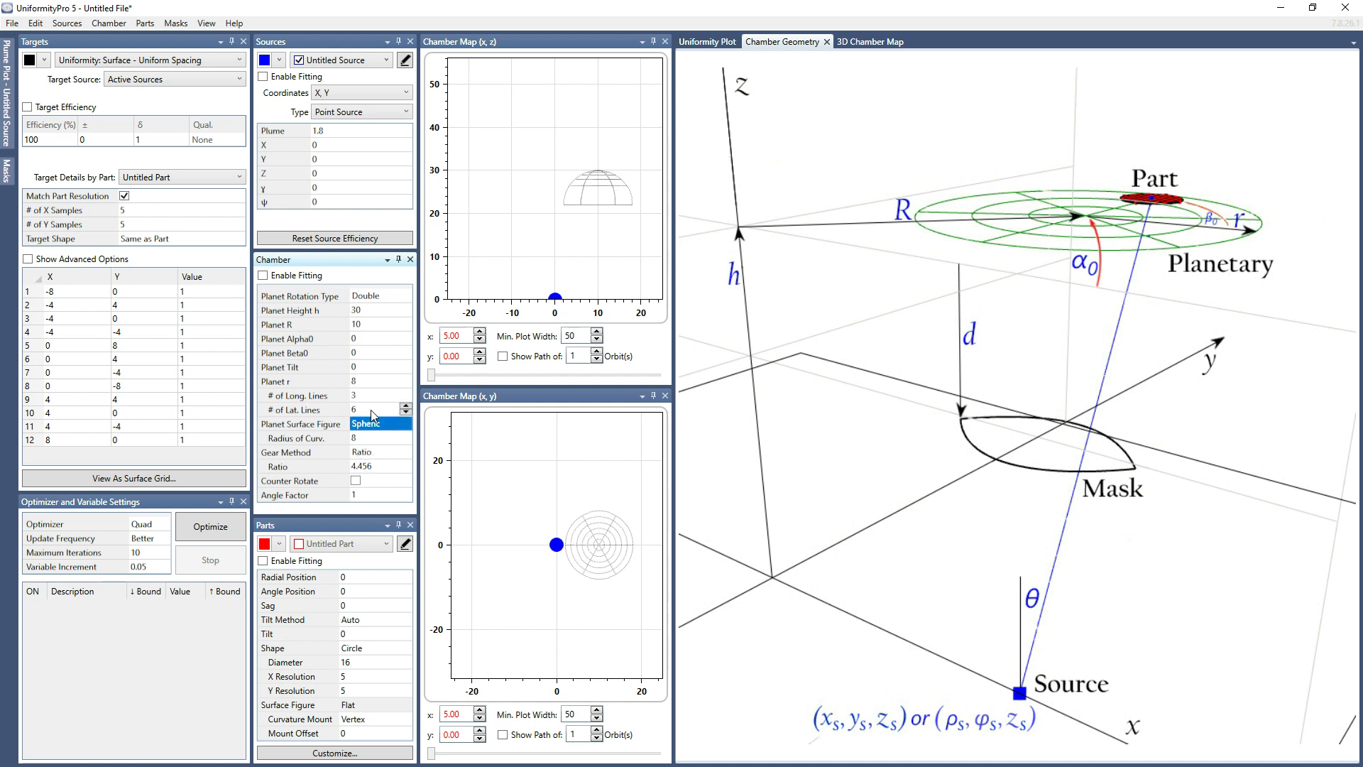
text(8)
key(Return)
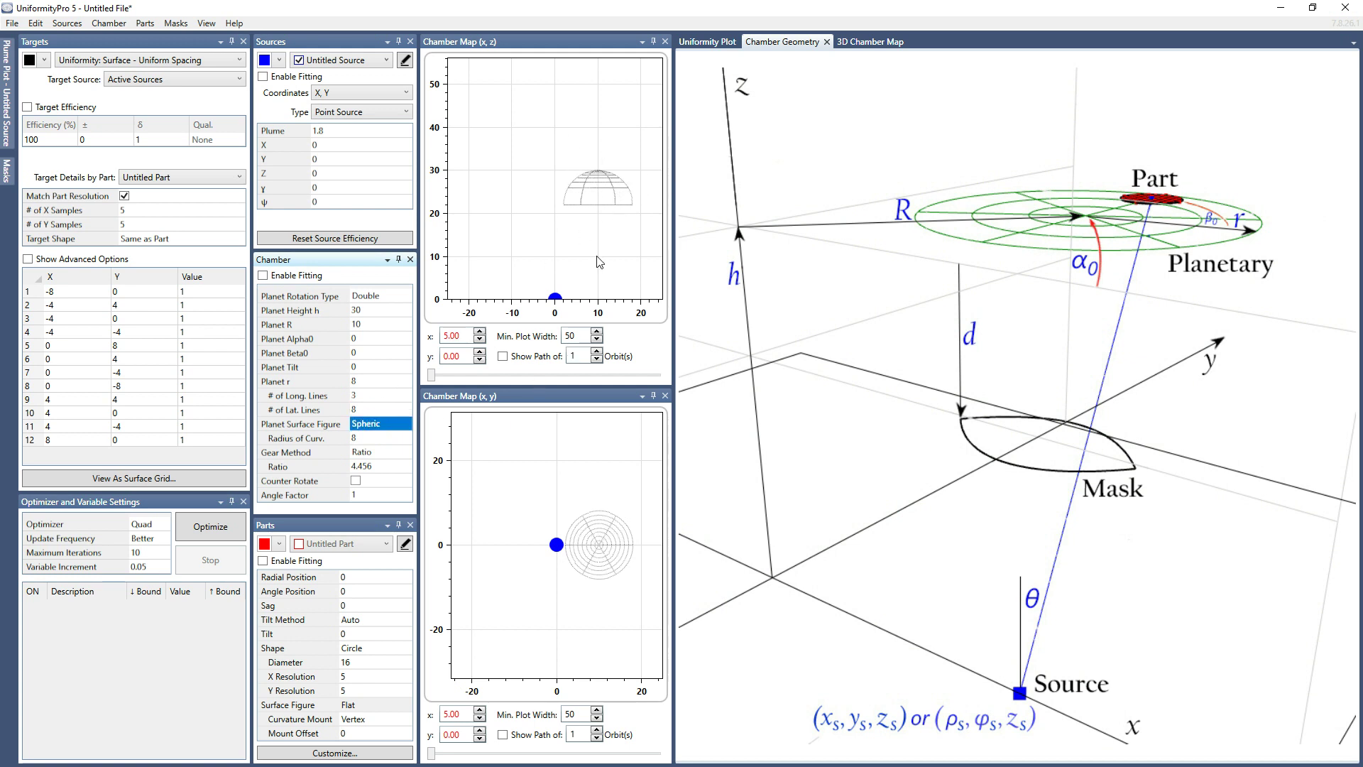
Step: Set the planet tilt to 45 in the chamber settings
mouse_move(387, 385)
click(376, 369)
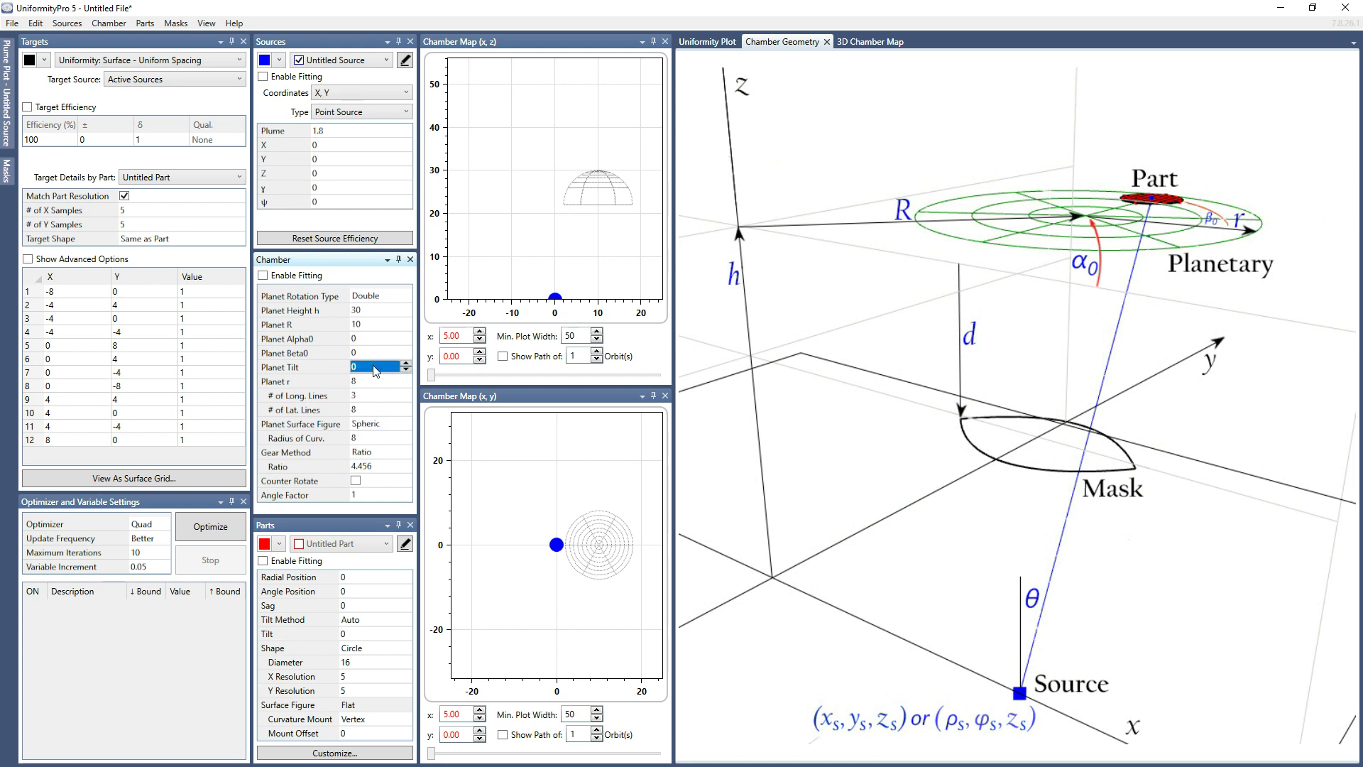
text(45)
key(Tab)
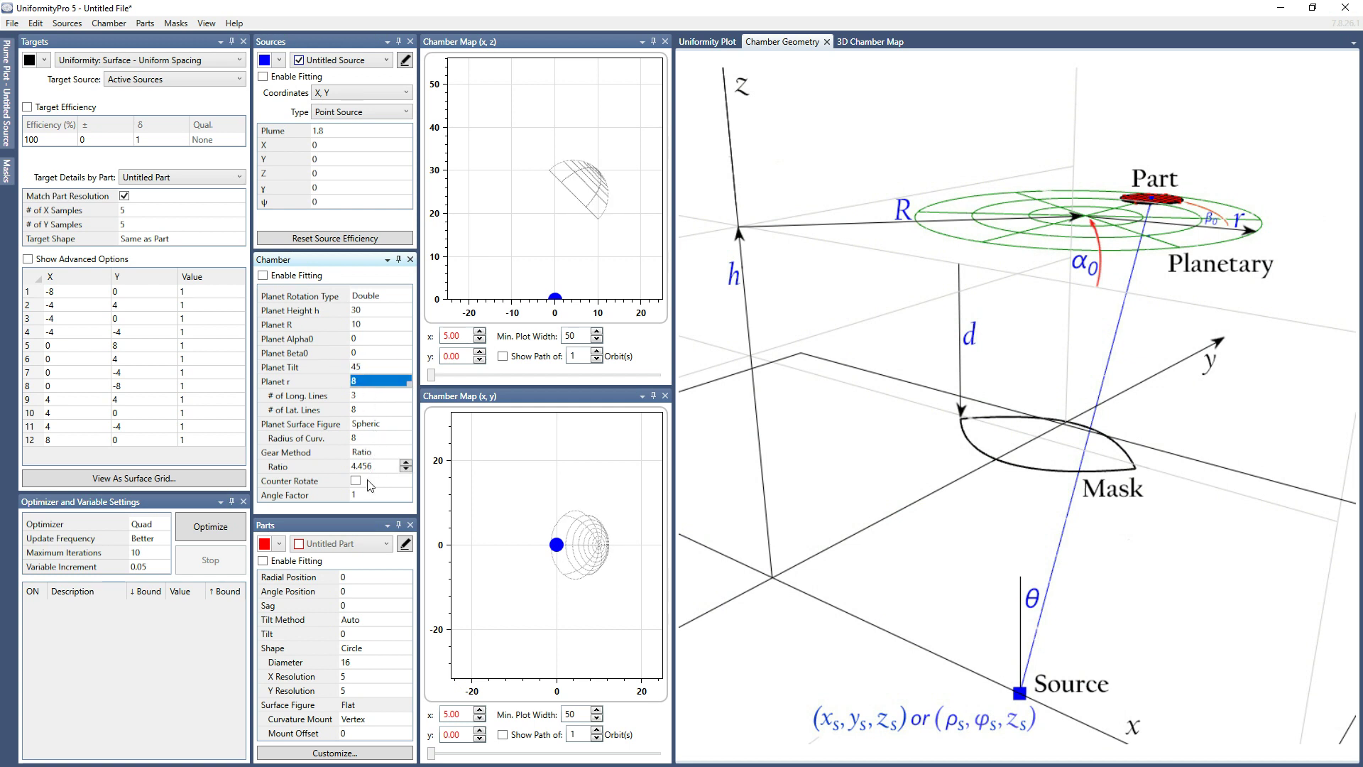
Step: Display the untitled part with its path for 1 orbit in the chamber maps and move it through the orbit
click(300, 545)
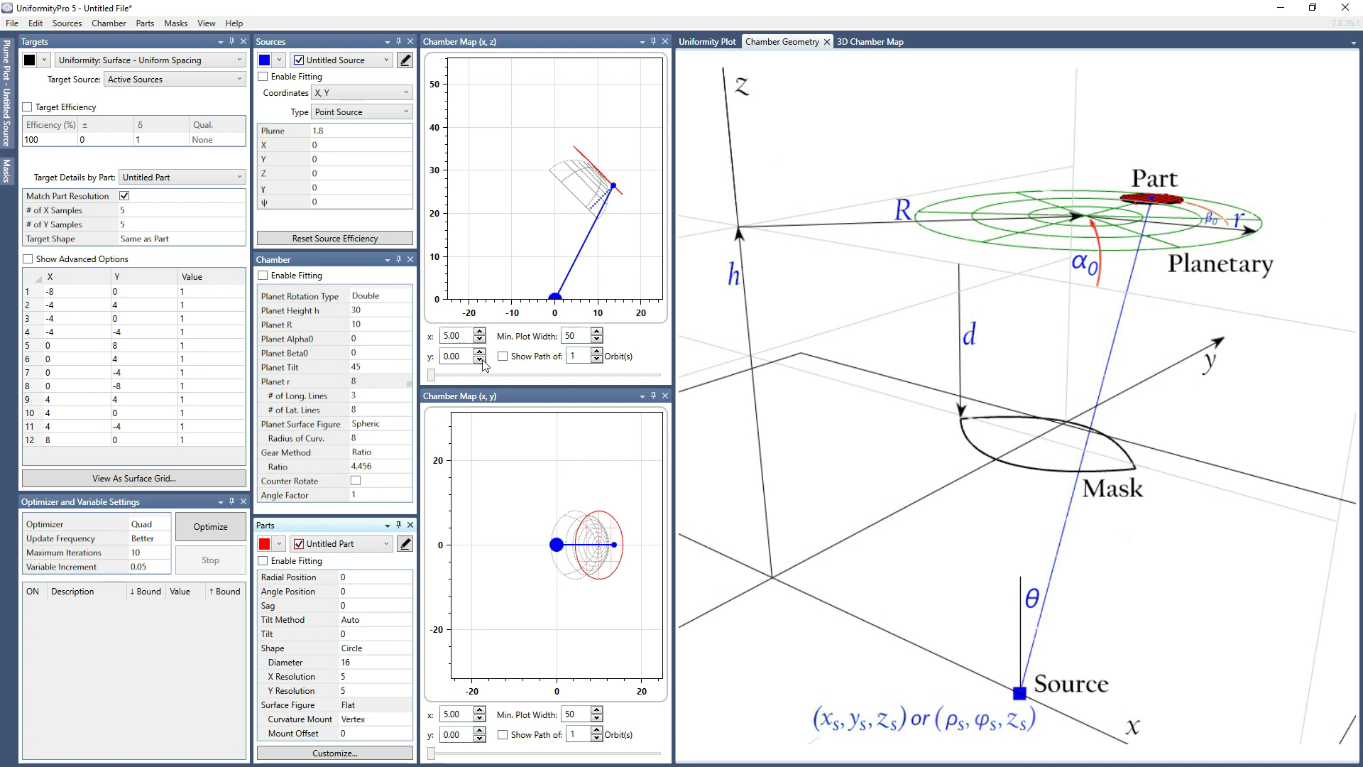
click(503, 357)
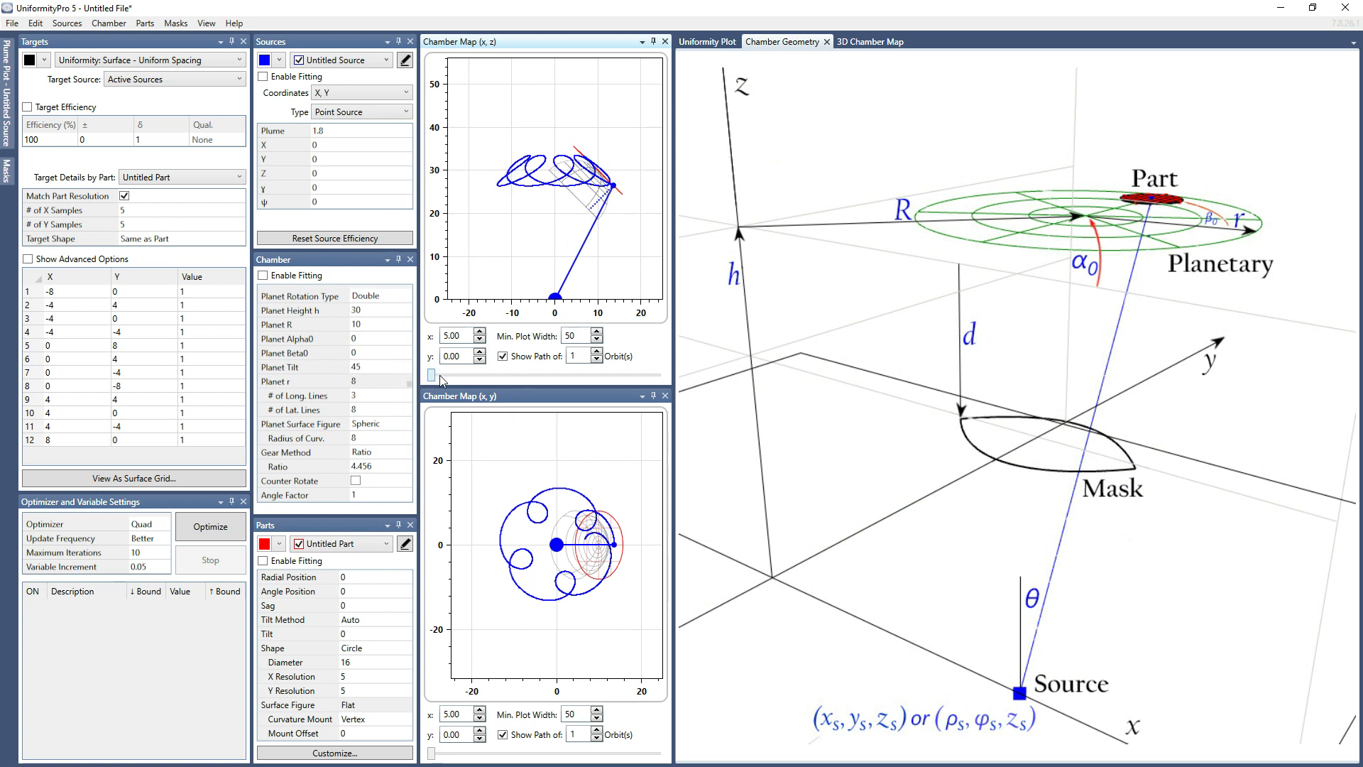
drag(440, 374, 686, 385)
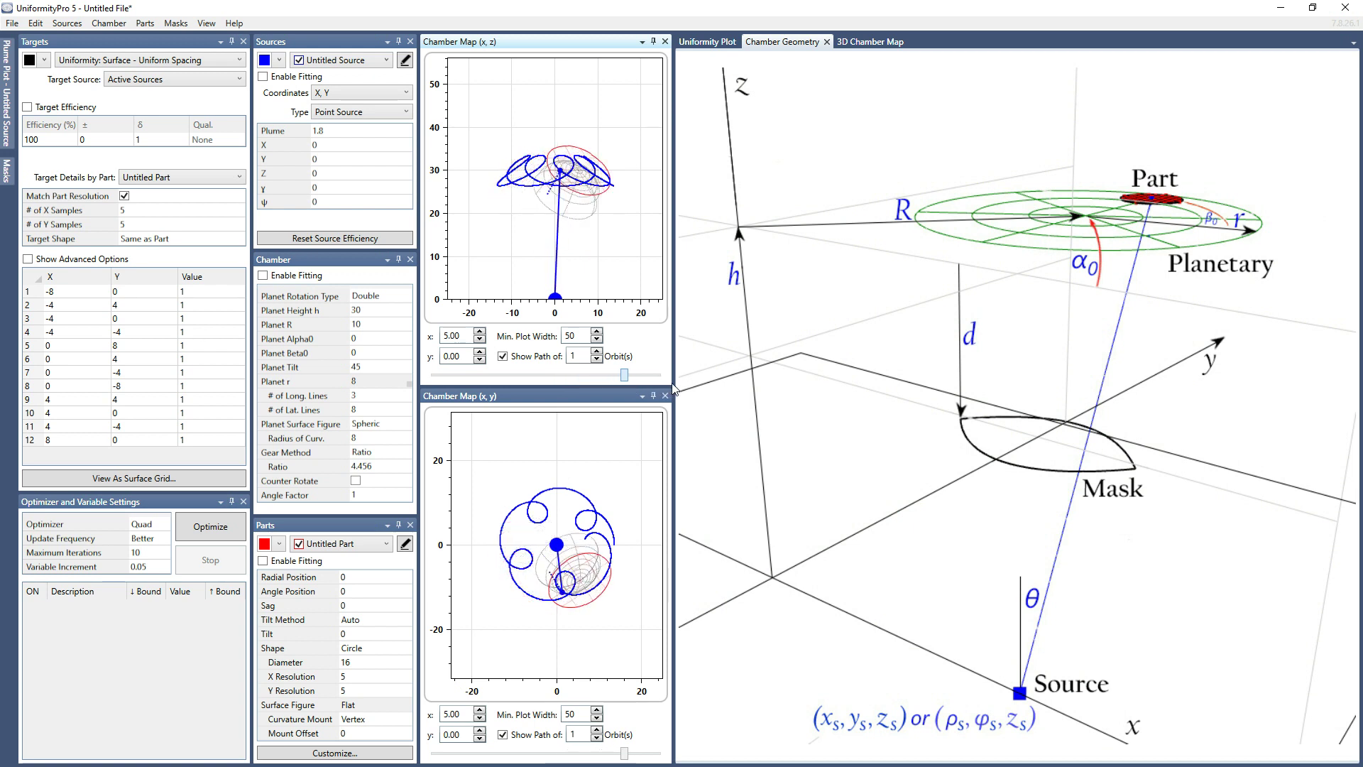
Step: Set the planet tilt to 0 and the number of latitude lines to 3
double_click(365, 367)
text(0)
key(Return)
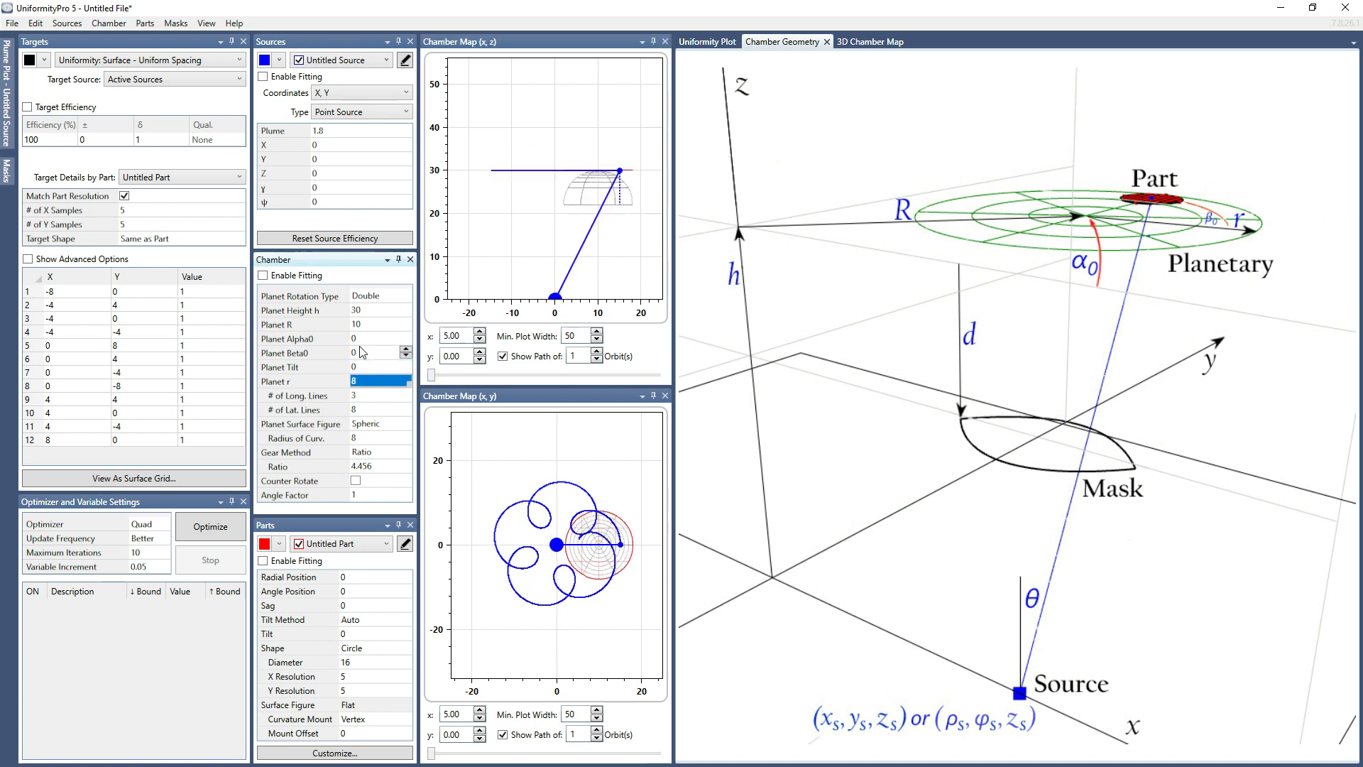
click(360, 410)
text(3)
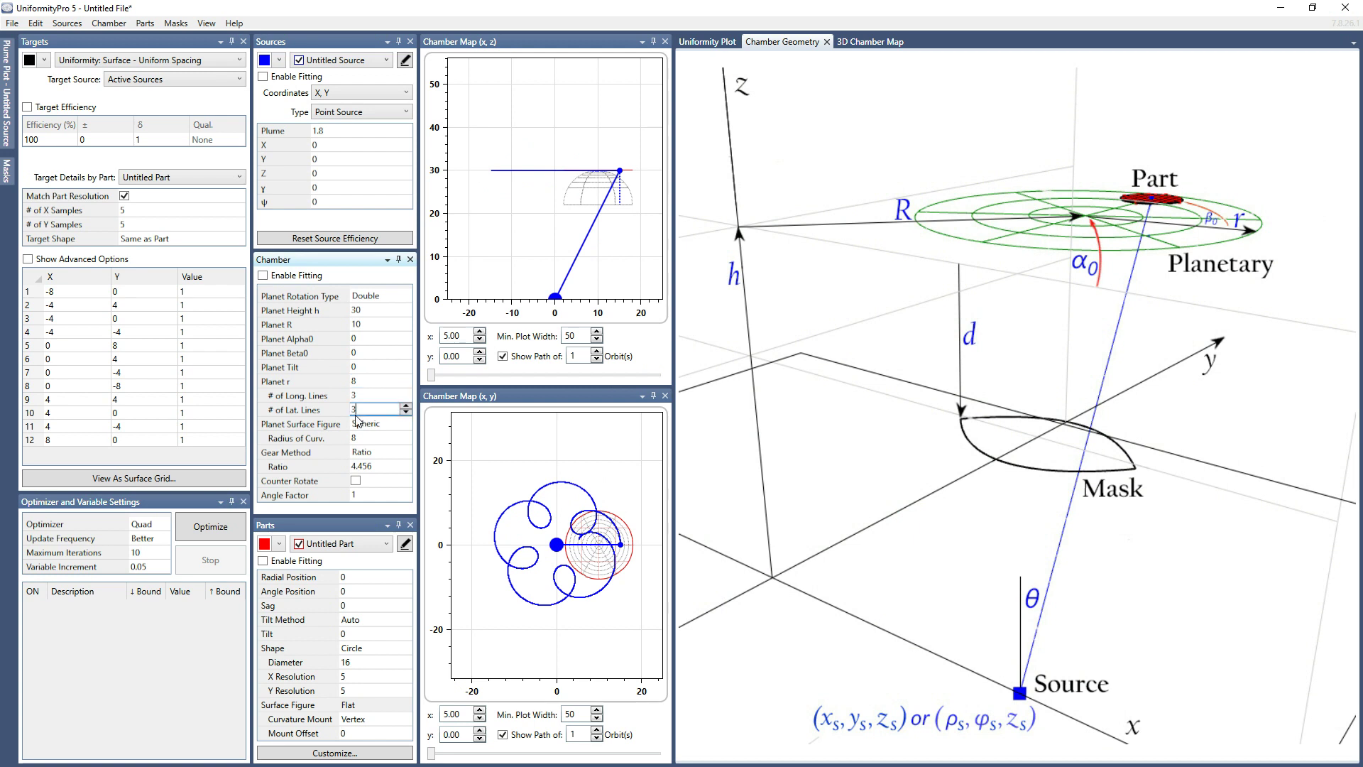
key(Return)
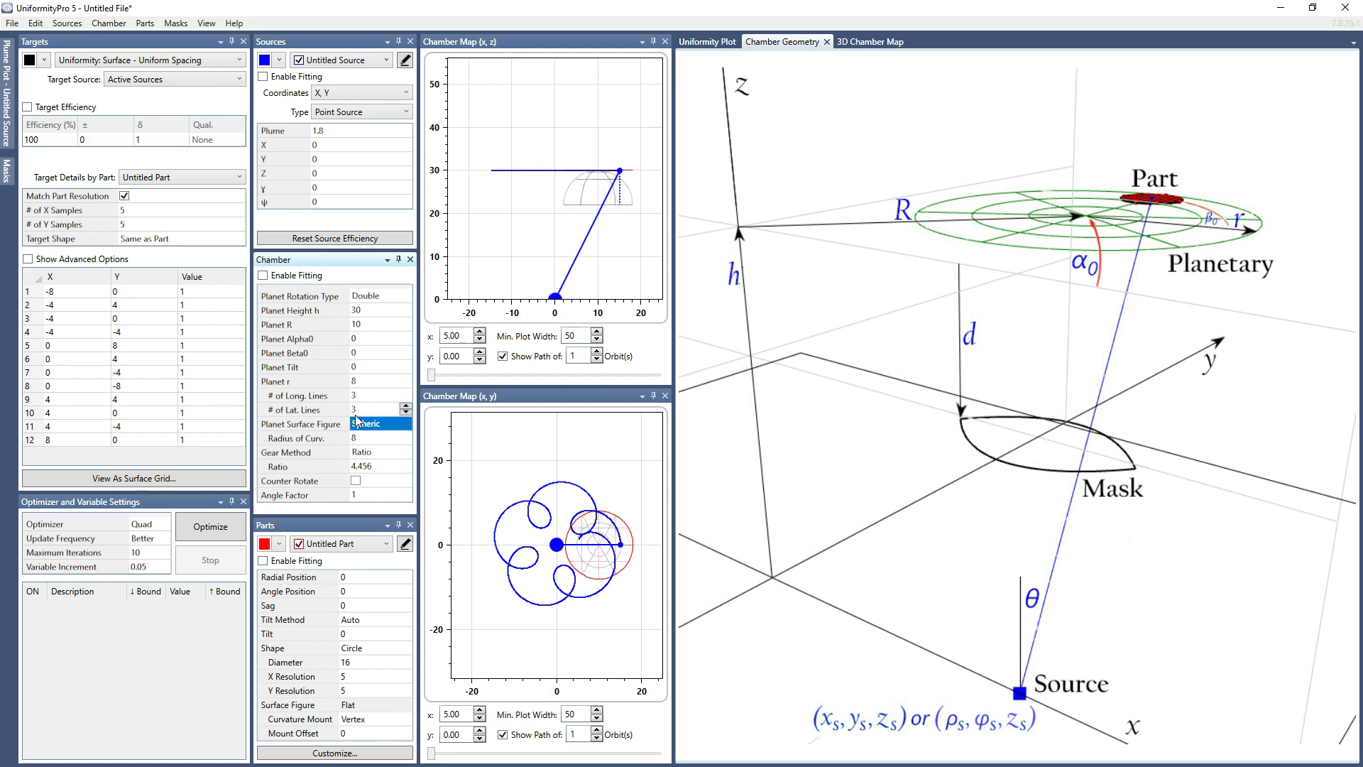
Step: Switch the gear method to Cogs and back to Ratio
click(377, 453)
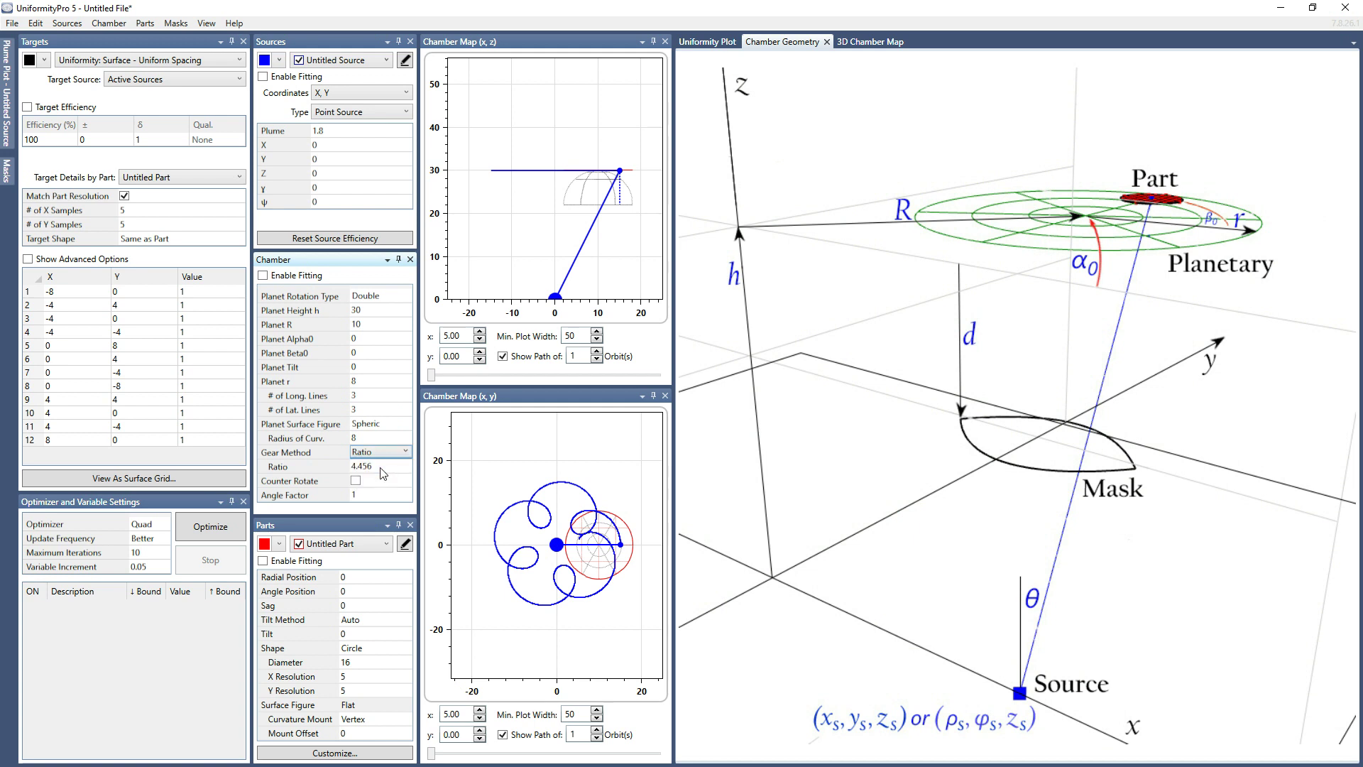
click(381, 467)
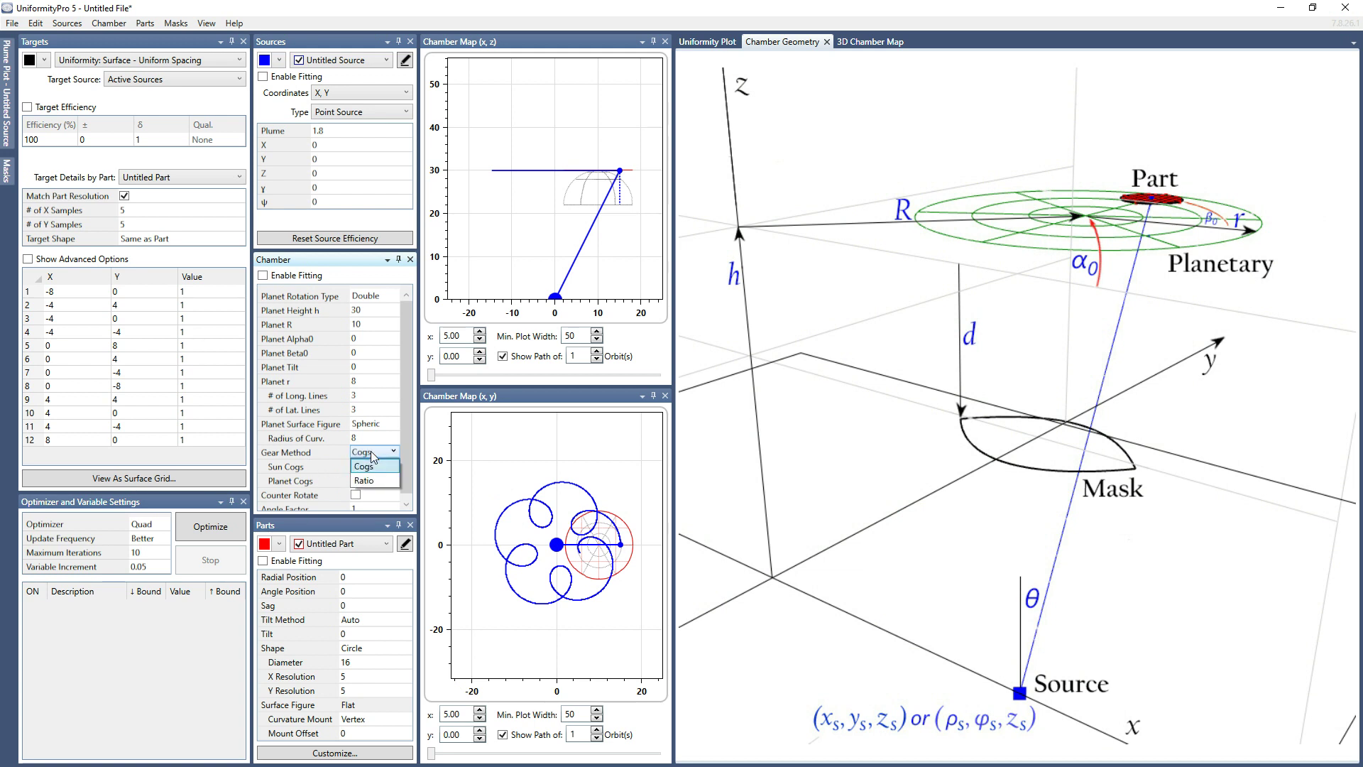
click(370, 479)
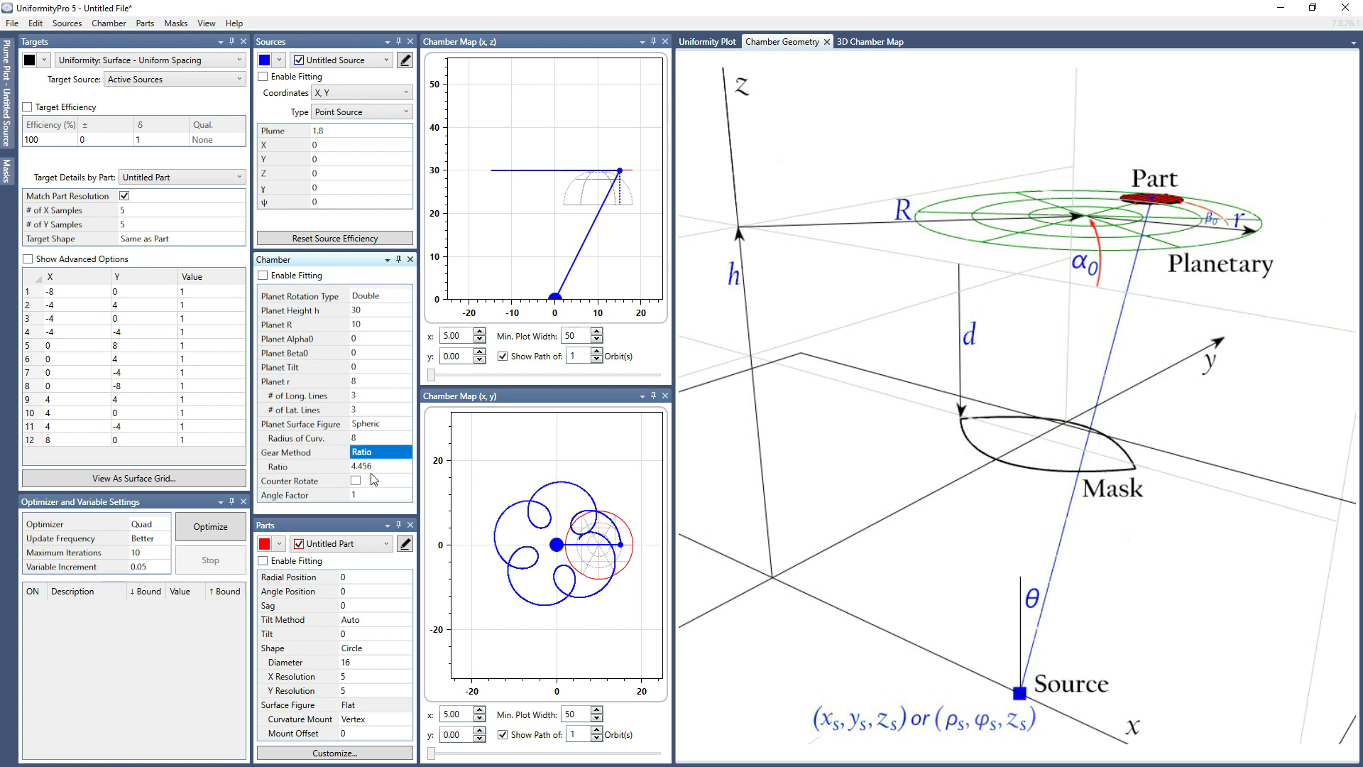
Step: Set the gear ratio to 0, hide the orbit path and move the part through its orbit
click(372, 467)
text(0)
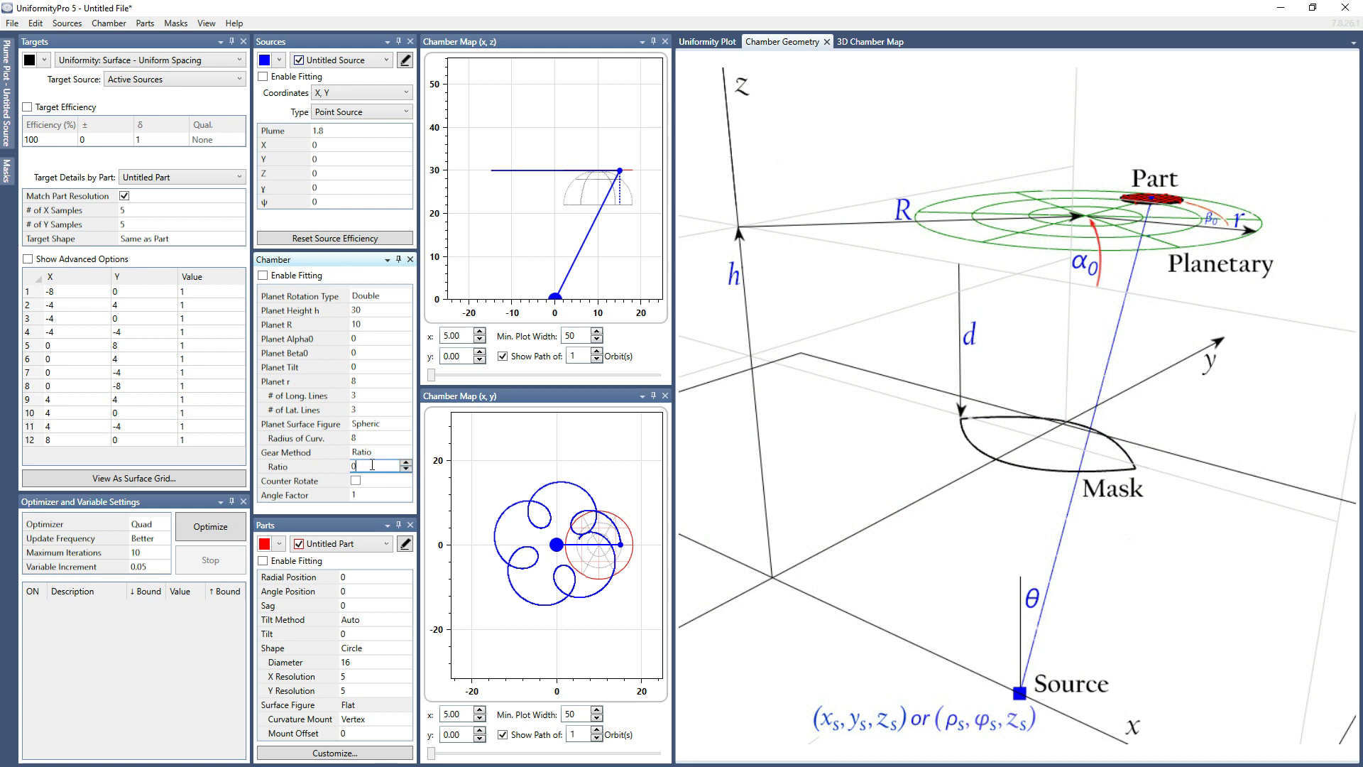
key(Tab)
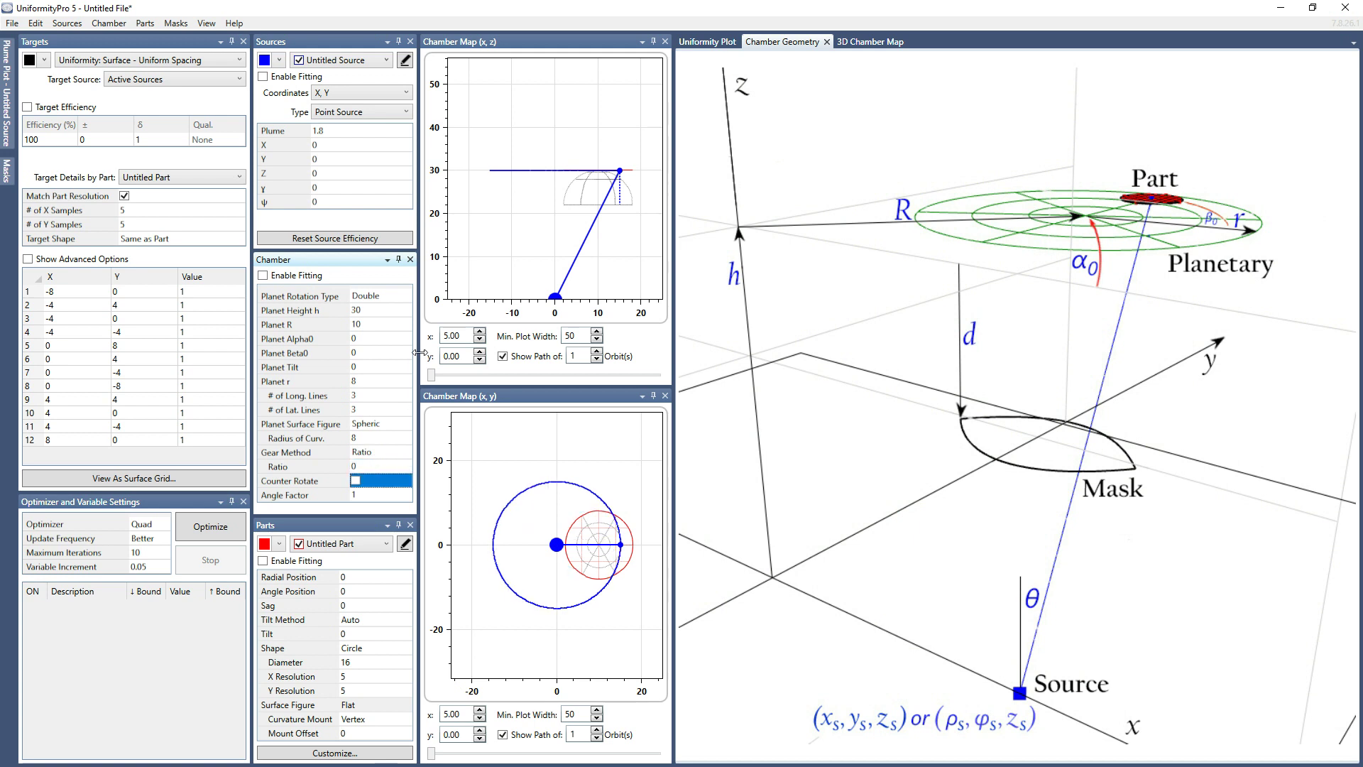
click(556, 375)
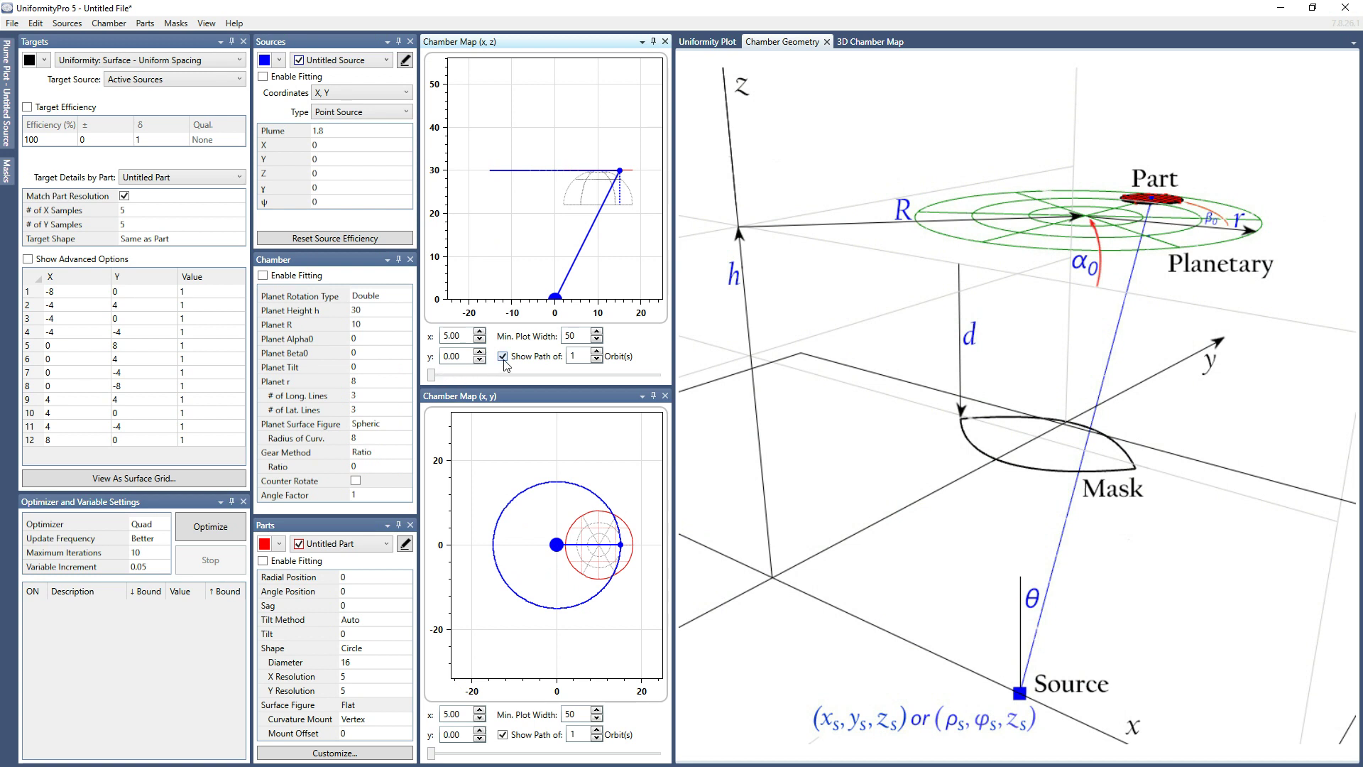
click(503, 356)
drag(433, 374, 541, 382)
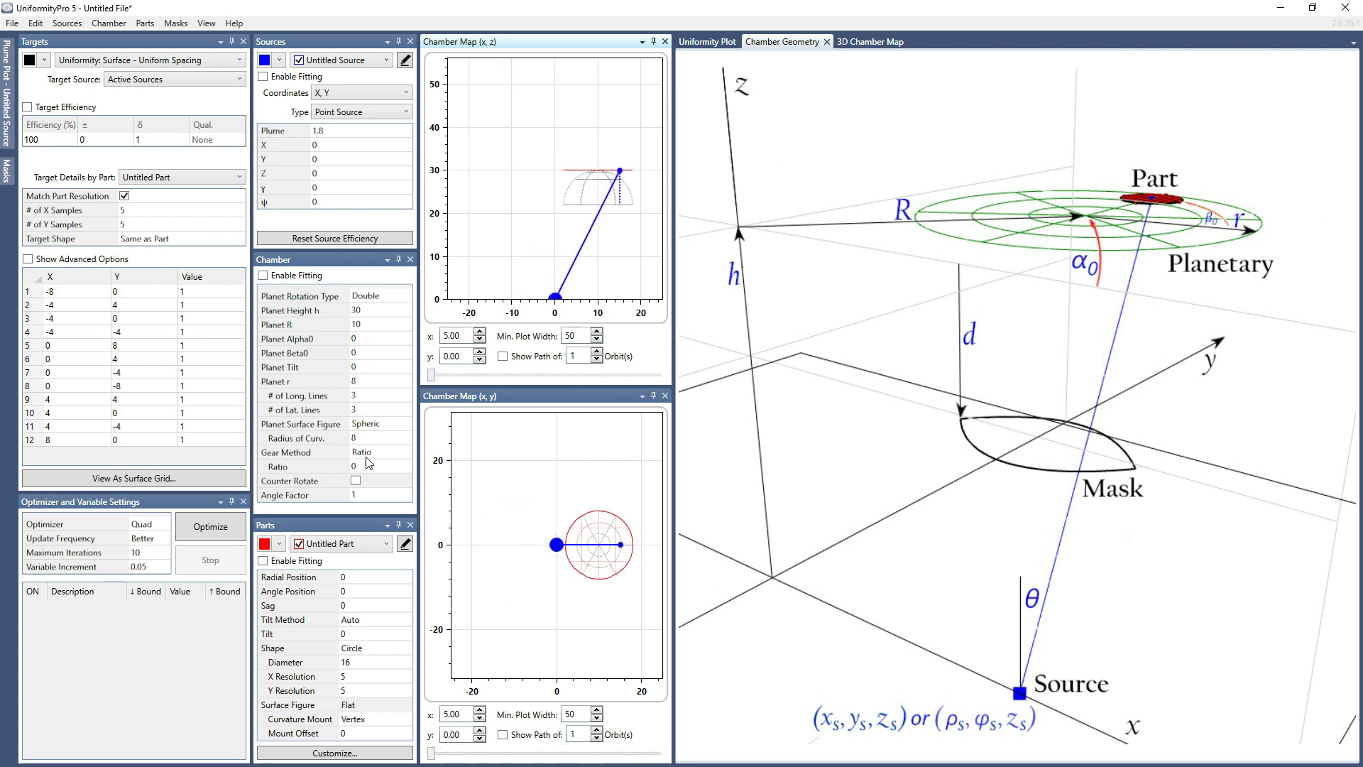
Step: Set the gear ratio to 1, move the part through a full orbit and return it to the start
click(370, 467)
text(1)
key(Return)
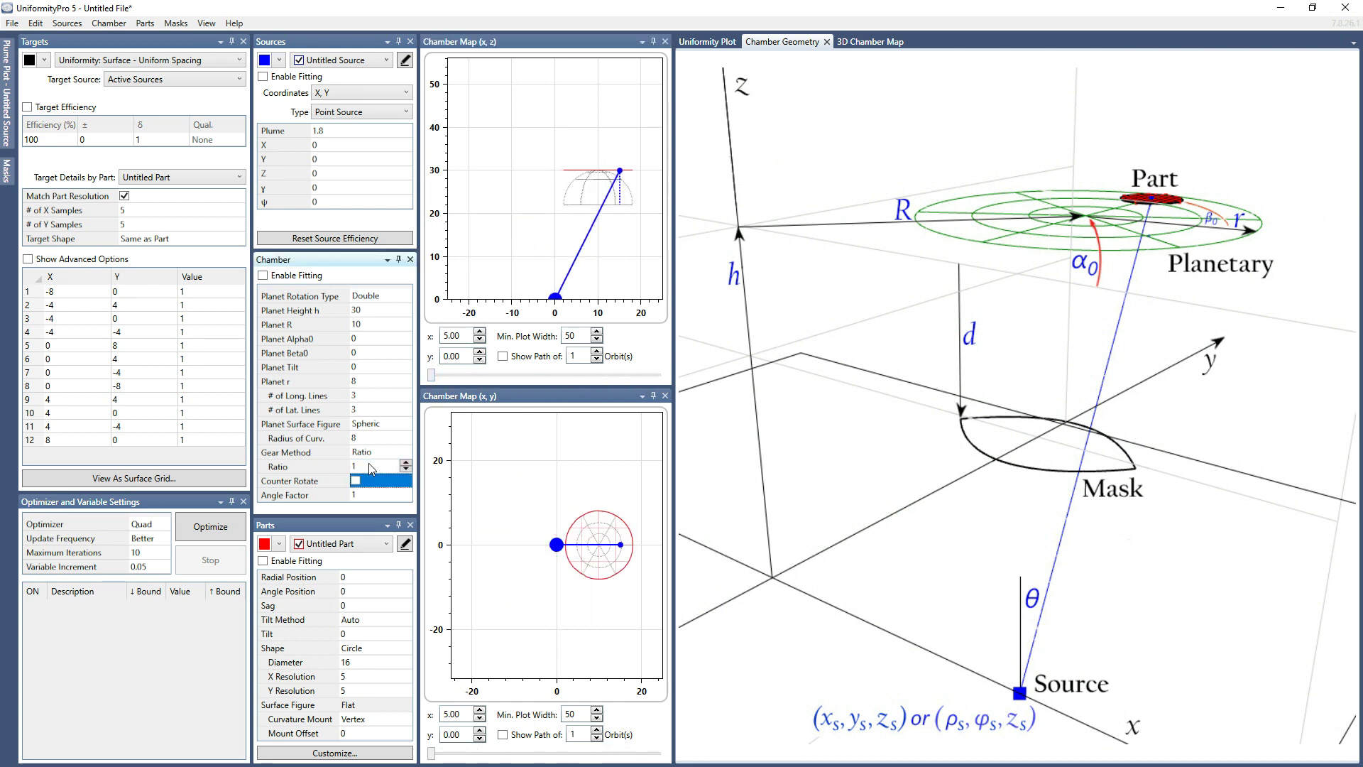
drag(431, 378, 541, 384)
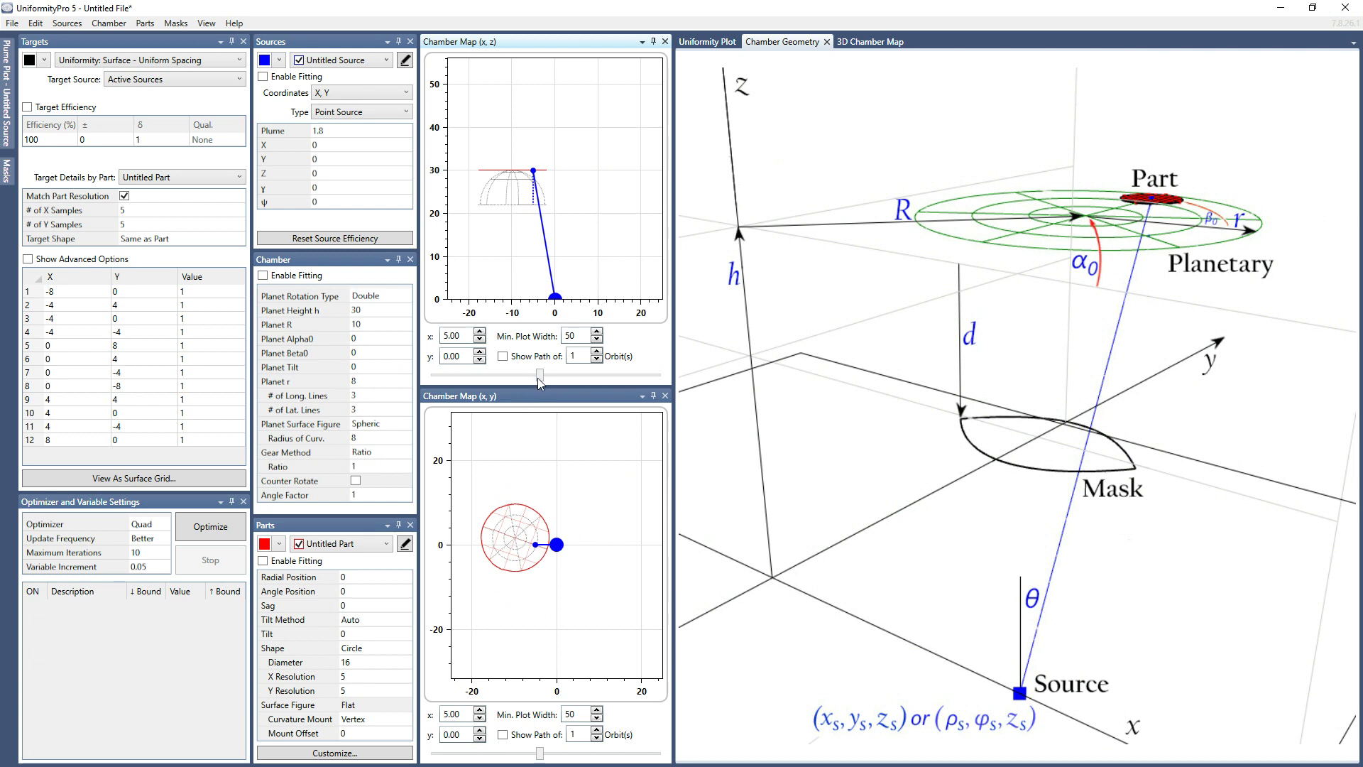
drag(540, 377, 674, 393)
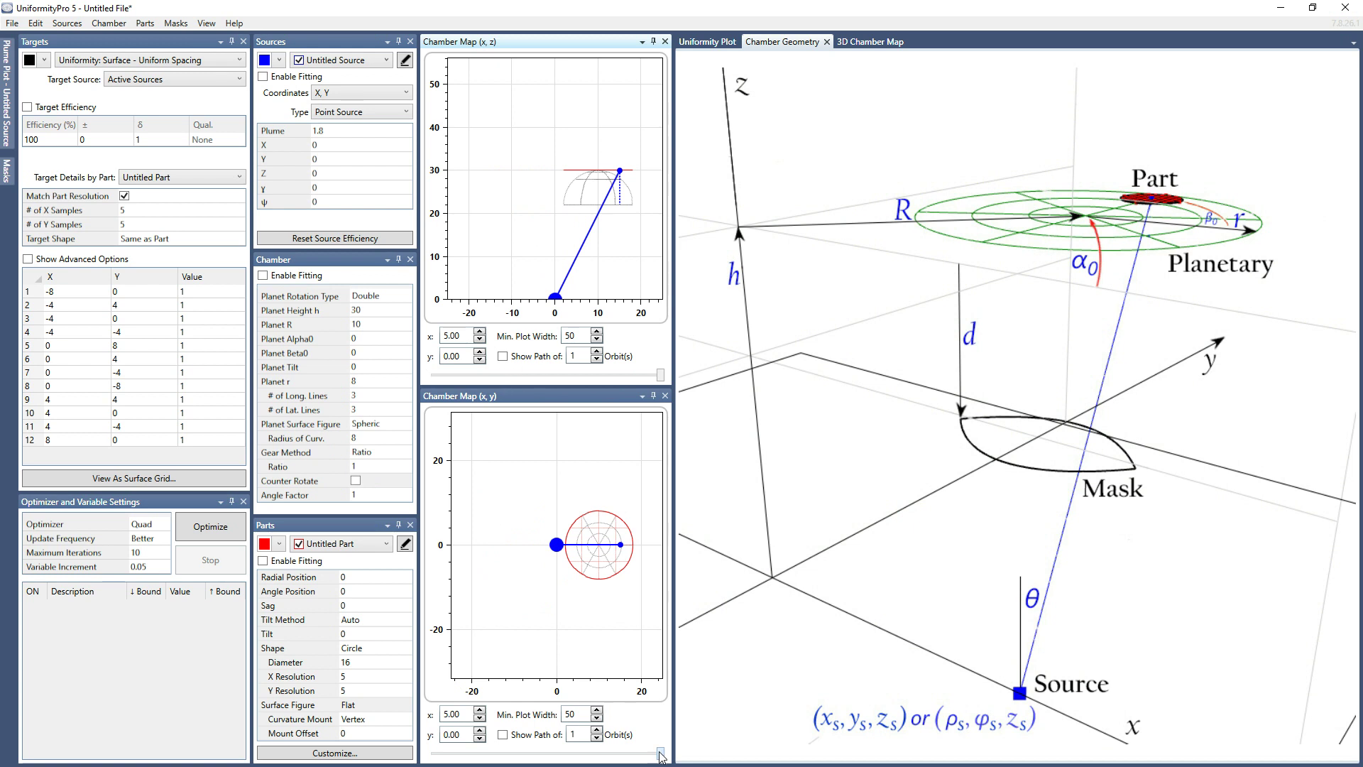
drag(660, 754, 372, 761)
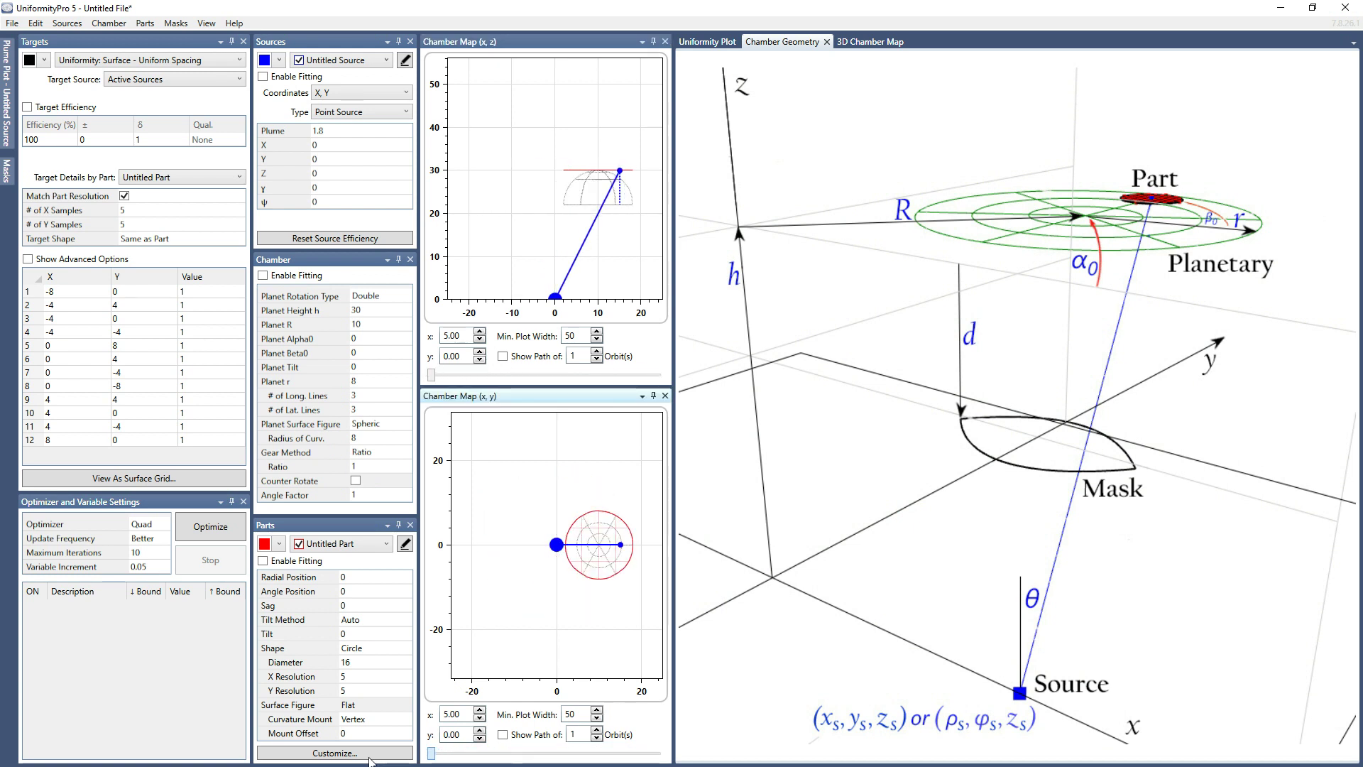
Step: Enable counter rotation and move the part back and forth along its orbit, returning it to the start
click(356, 481)
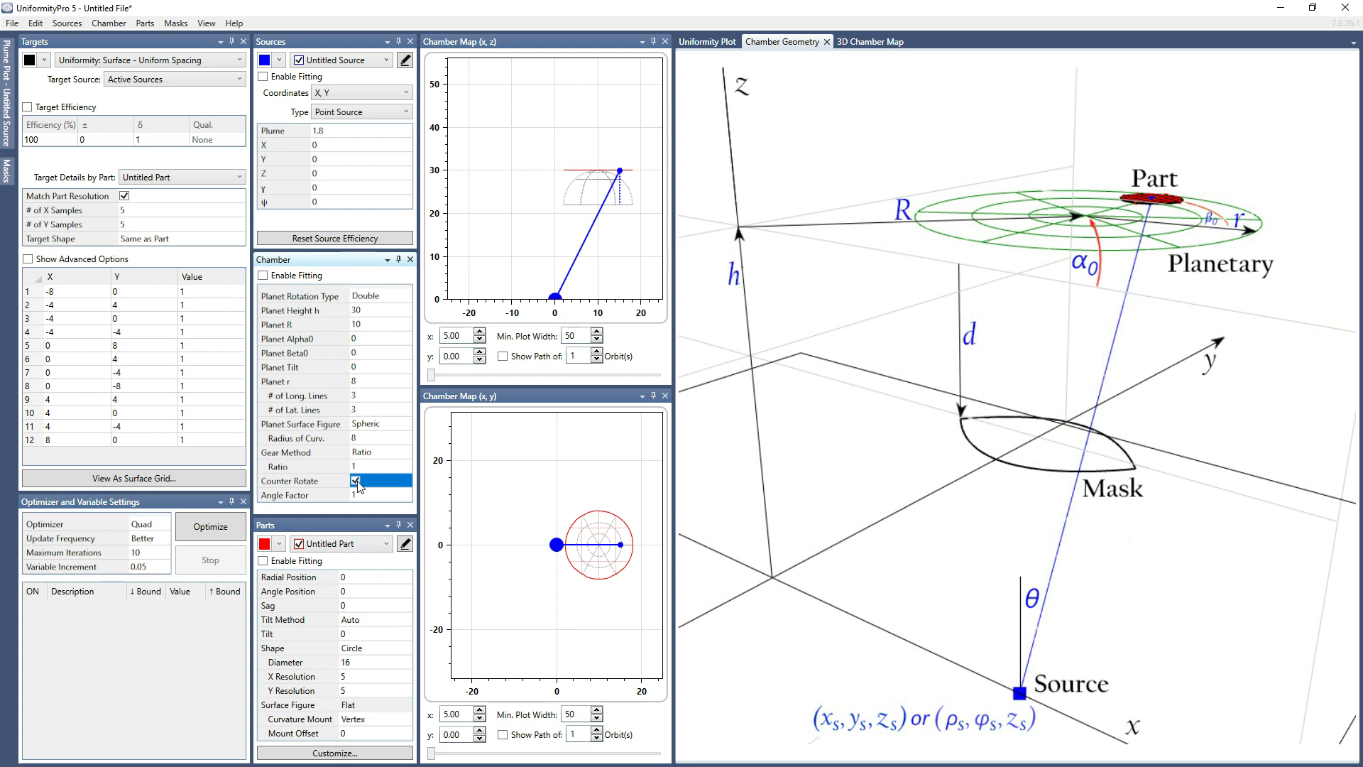
click(439, 382)
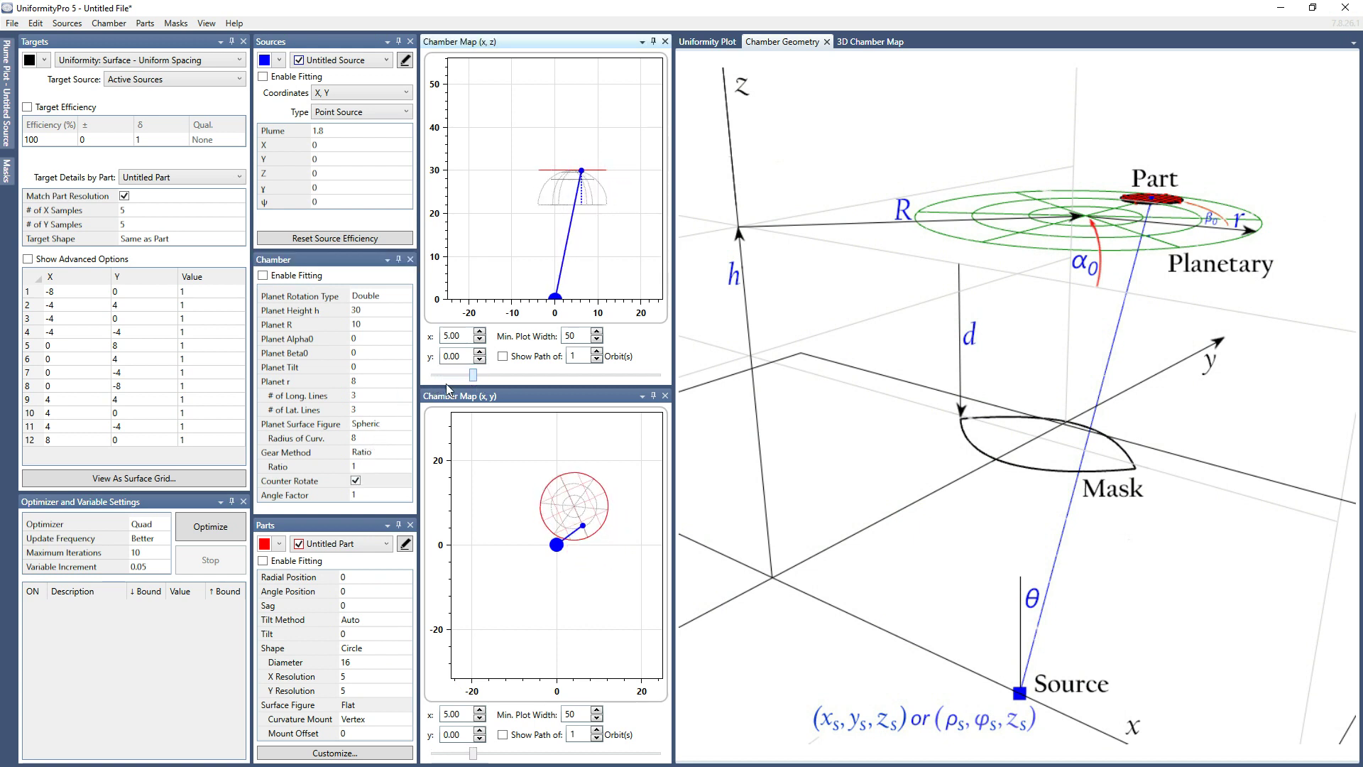
drag(420, 386, 466, 386)
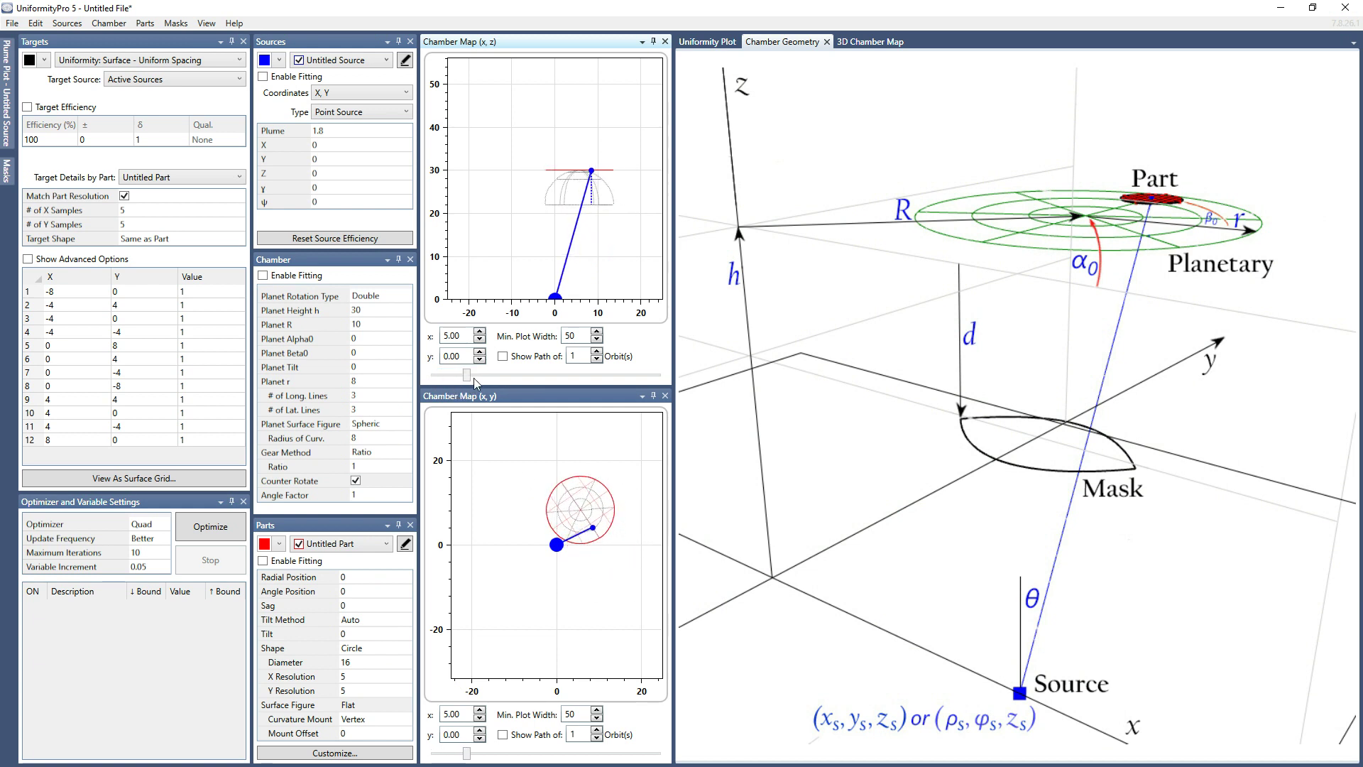
drag(470, 377, 636, 384)
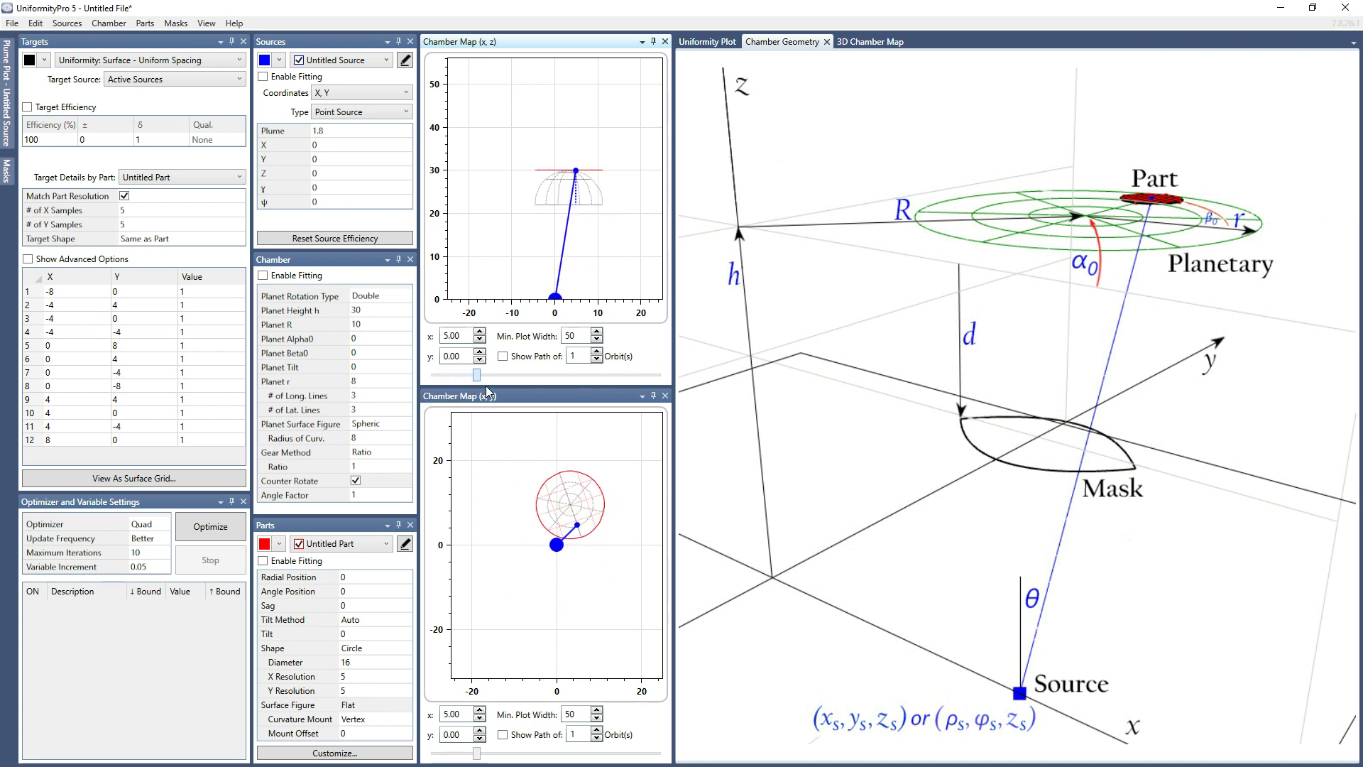
drag(527, 384, 423, 395)
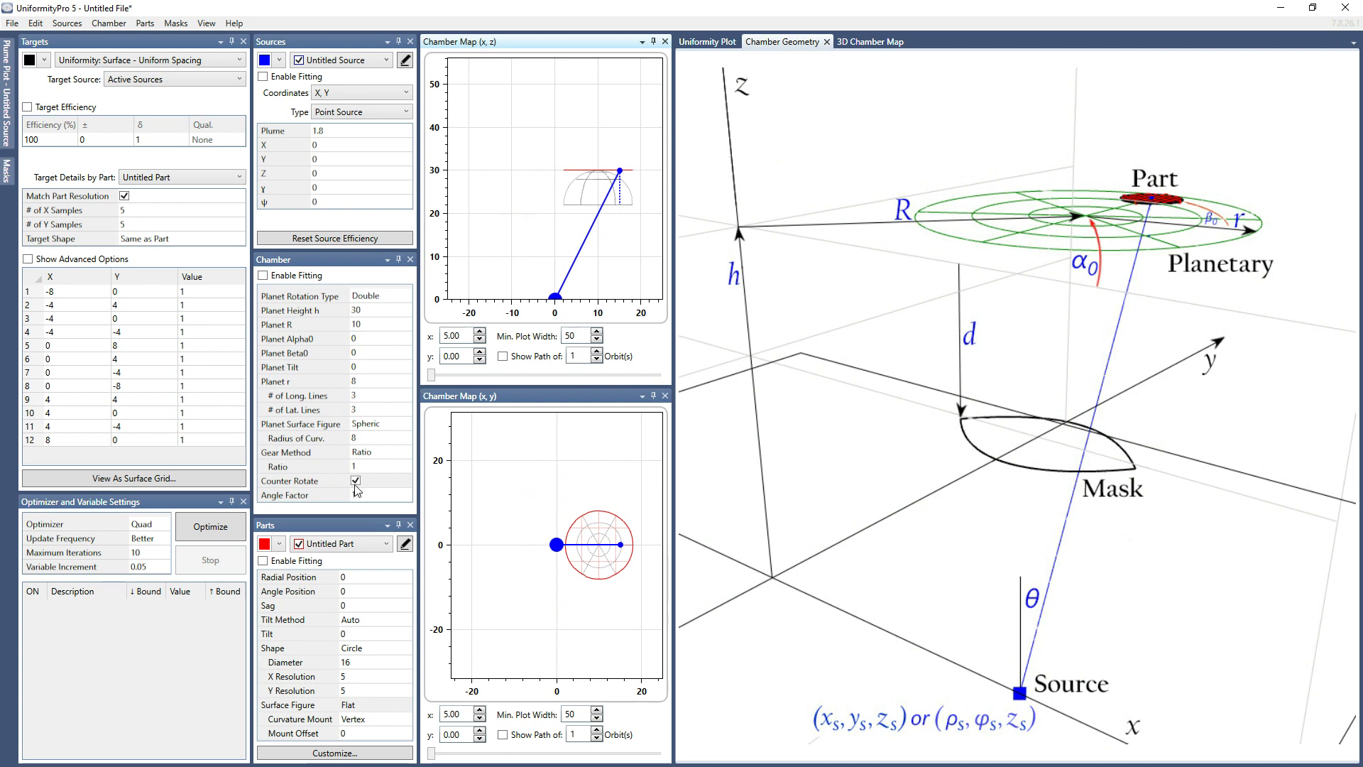
Step: Show the part's path for 1 orbit and set the gear ratio to 4.456
click(503, 356)
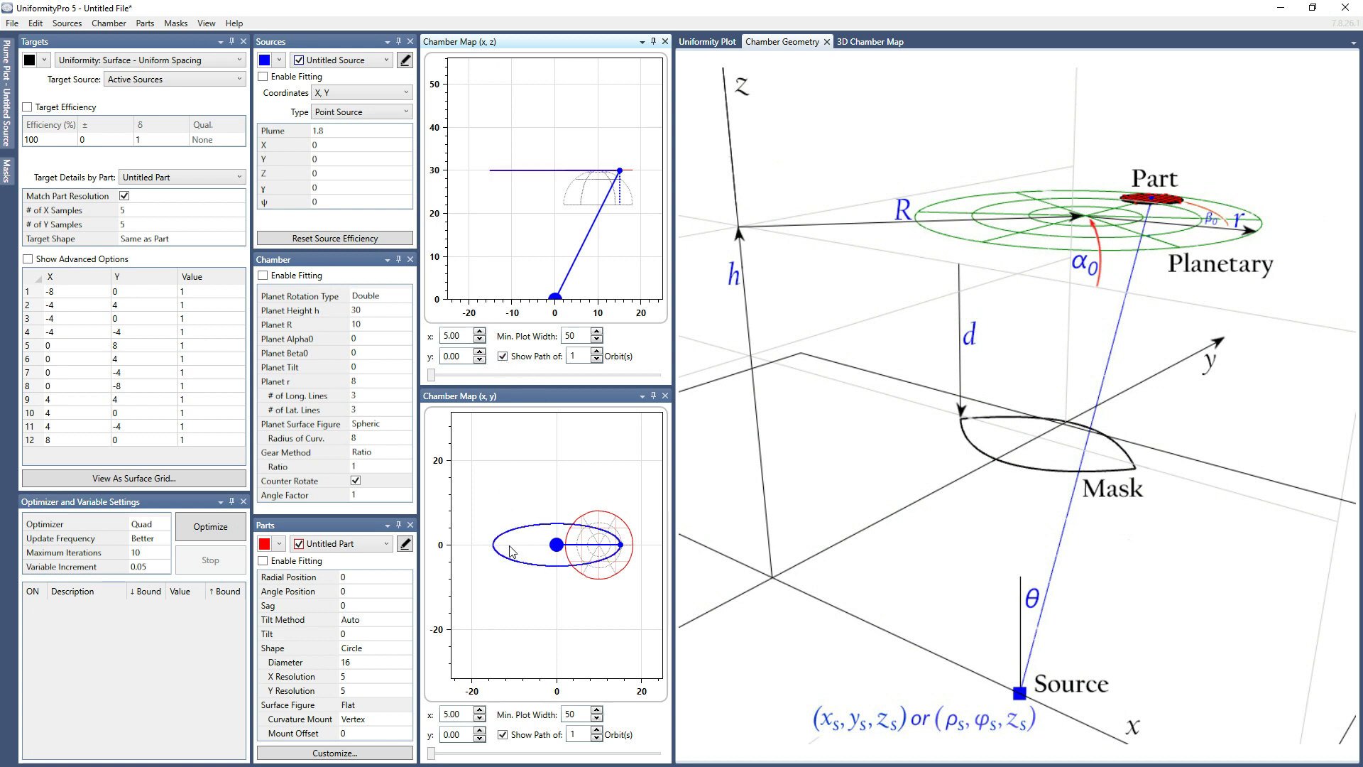
click(366, 468)
text(4.456)
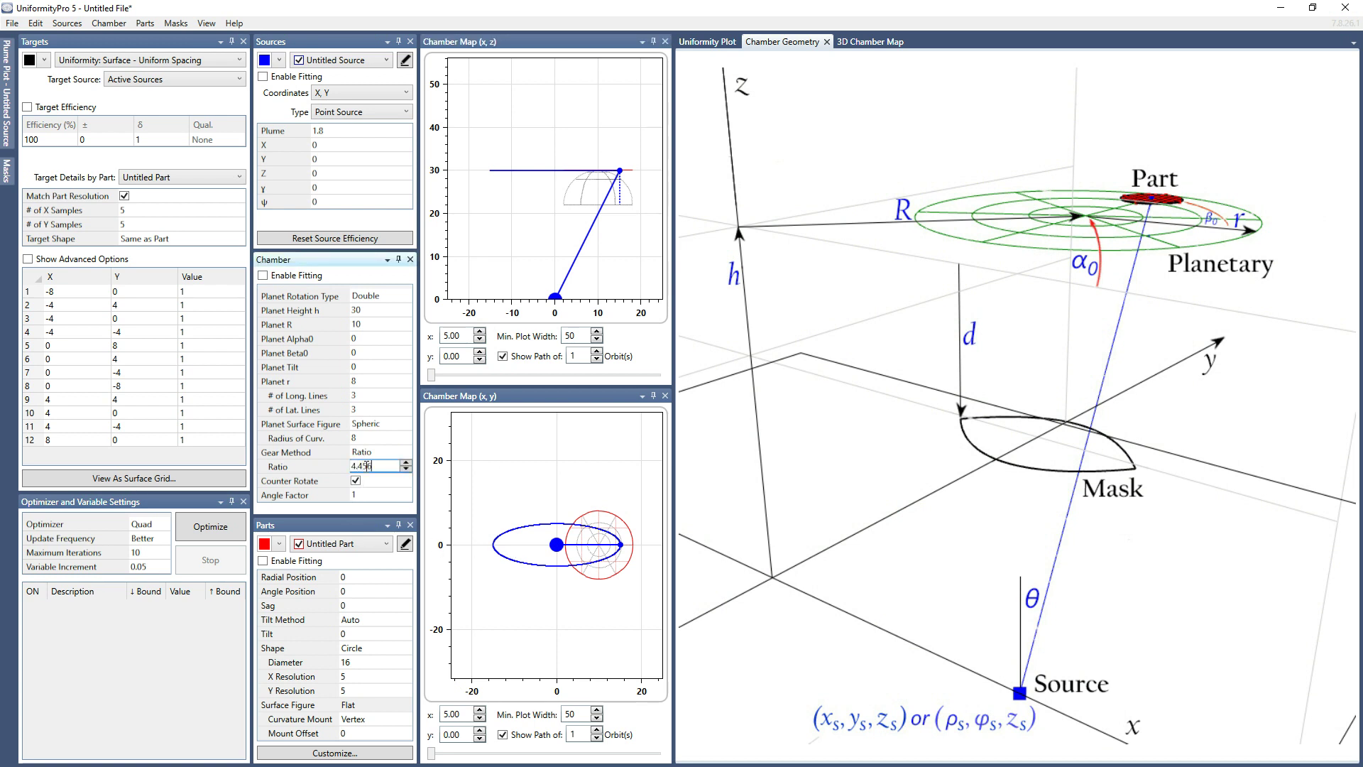
key(Return)
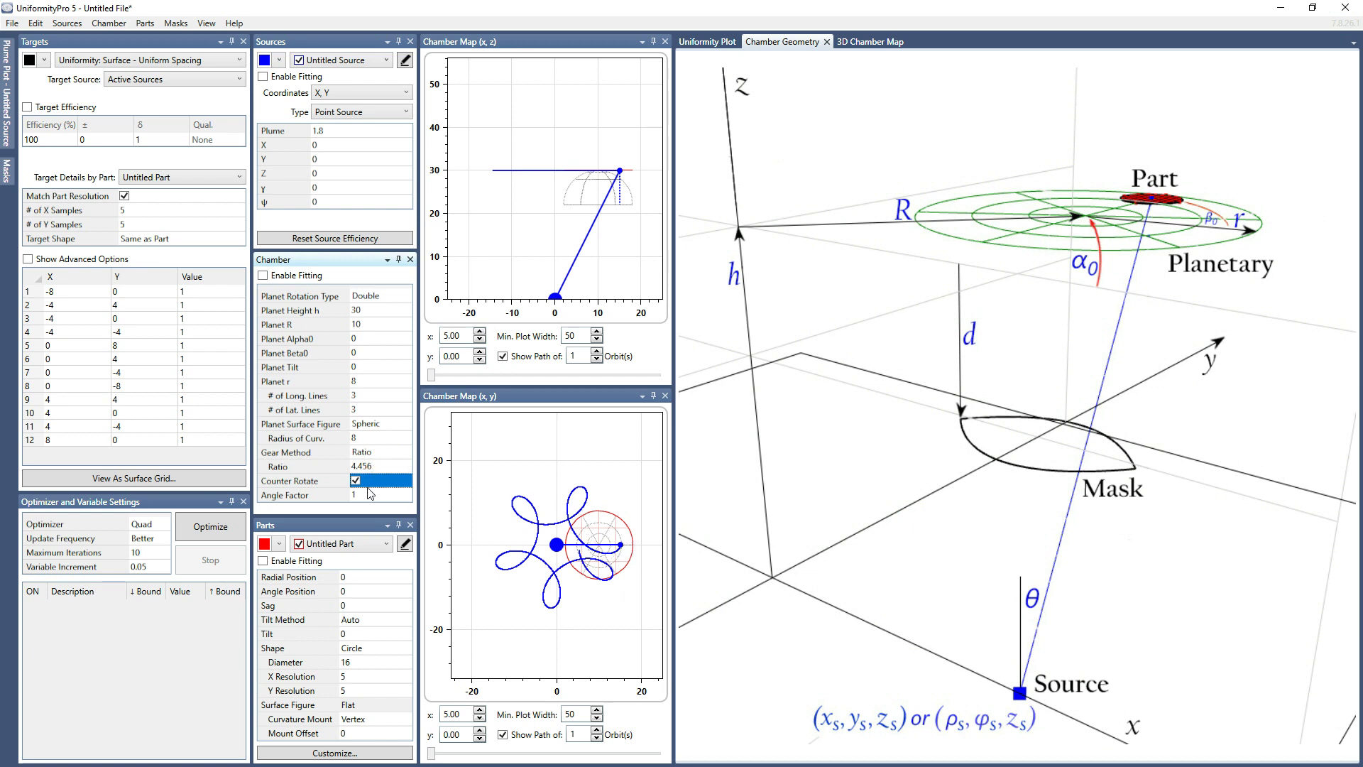
Step: Compare the part's orbit with counter rotation on and off, leaving counter rotation disabled
drag(432, 378, 547, 377)
drag(396, 382, 383, 411)
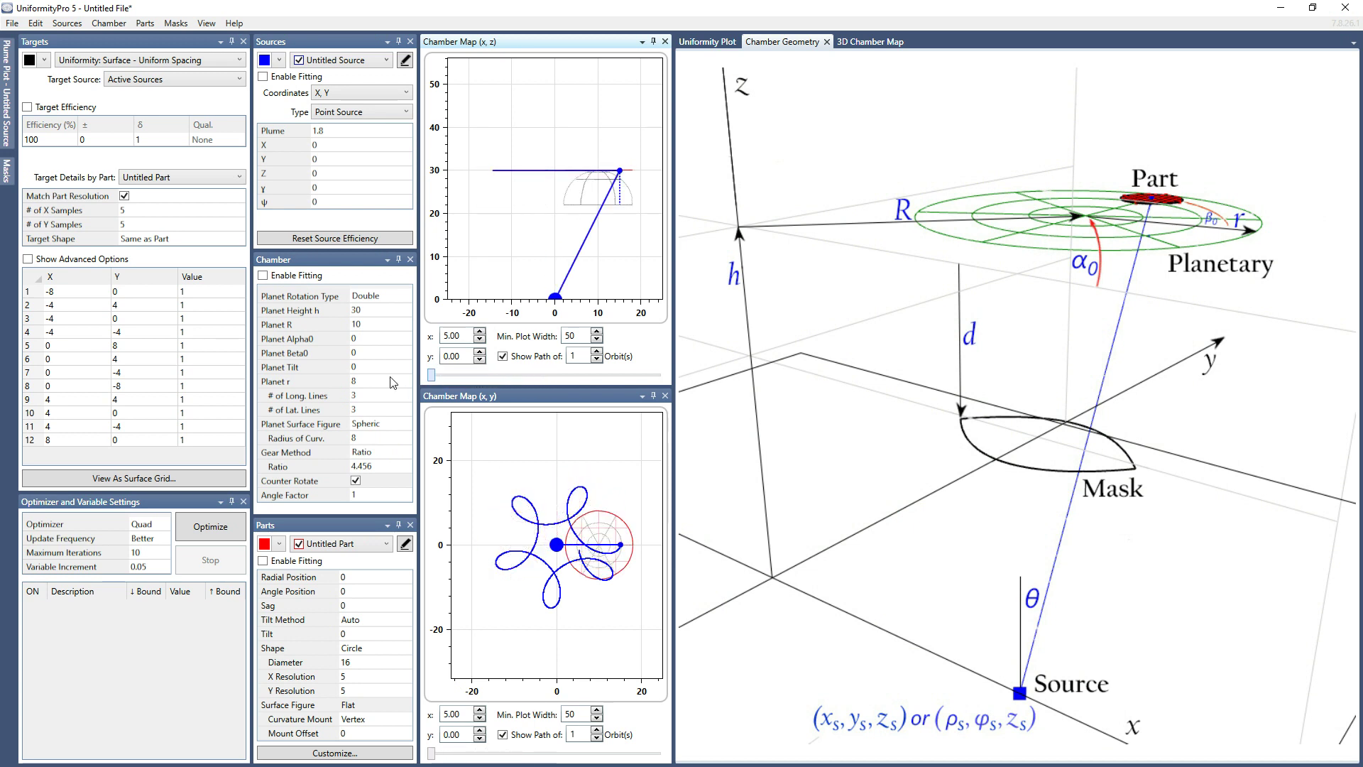
click(356, 481)
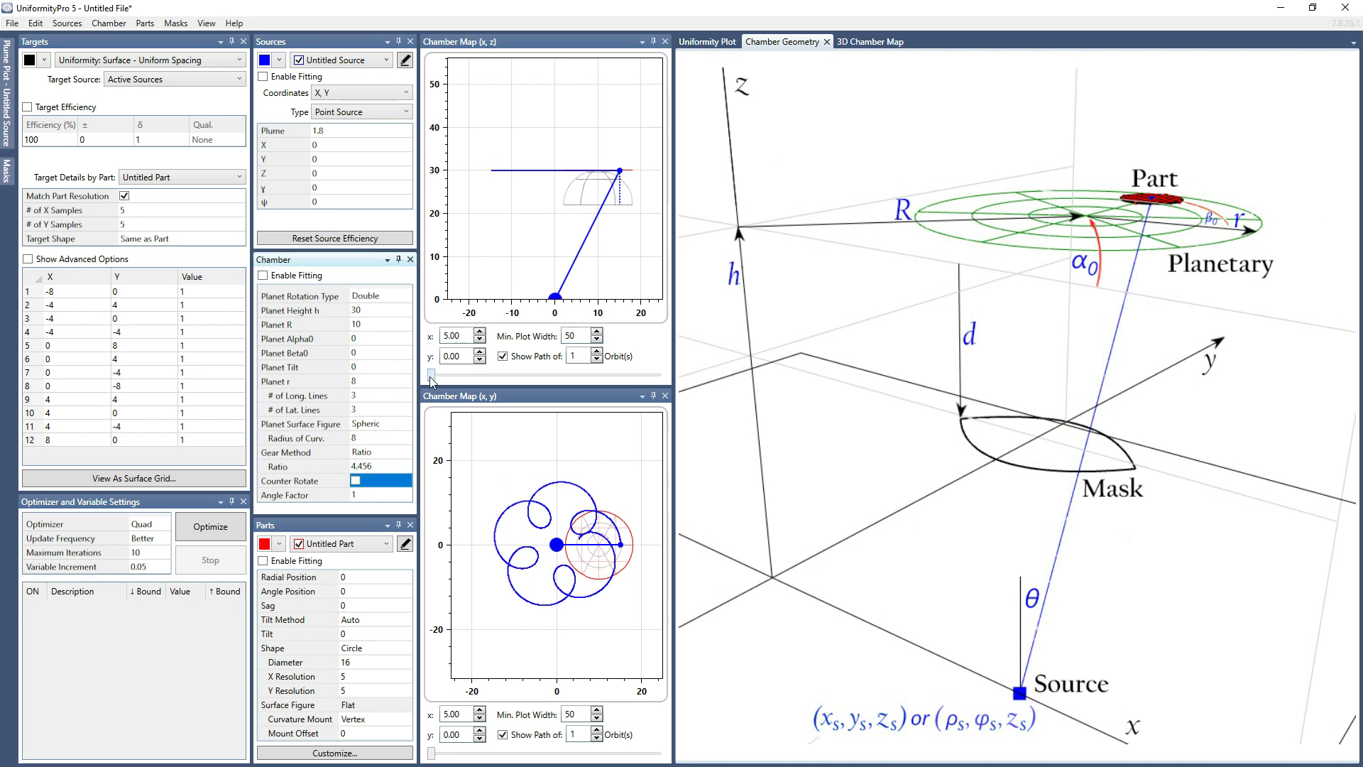
drag(430, 378, 397, 386)
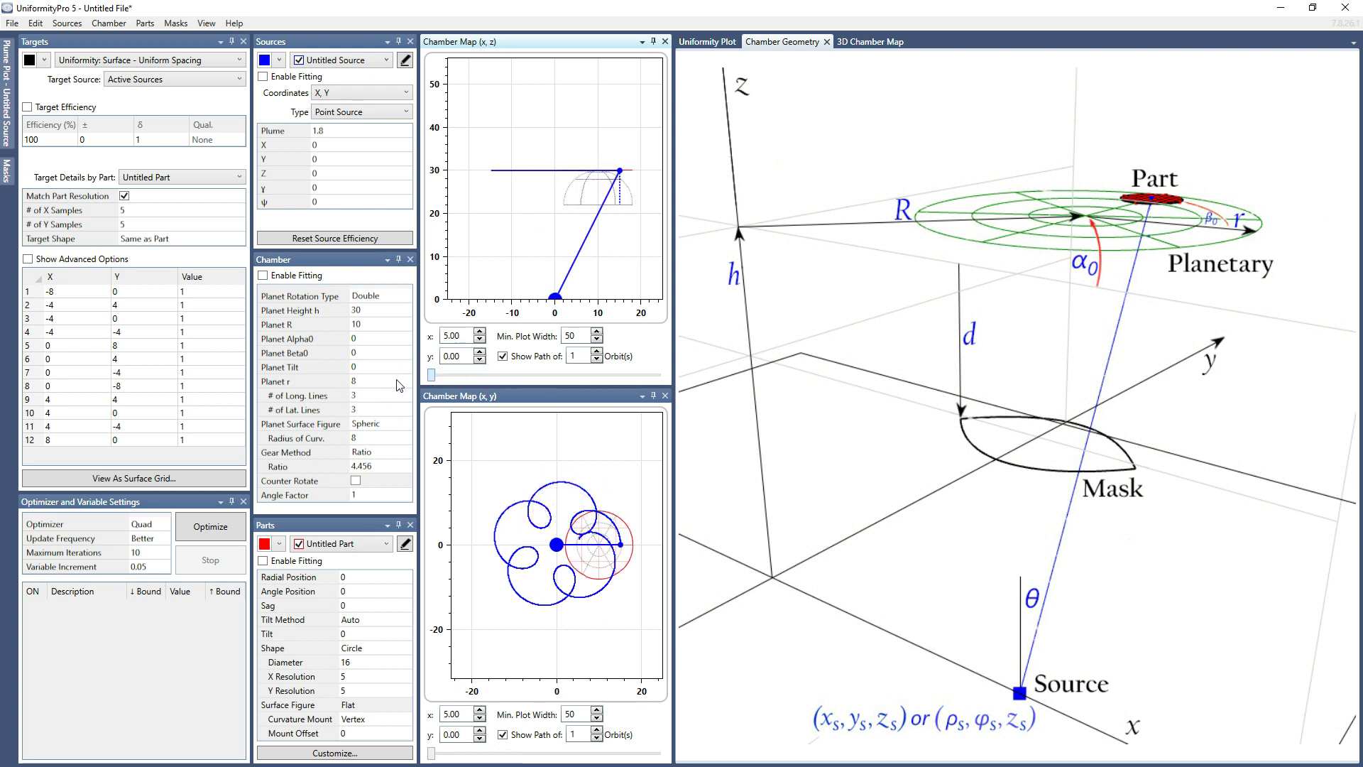
click(356, 480)
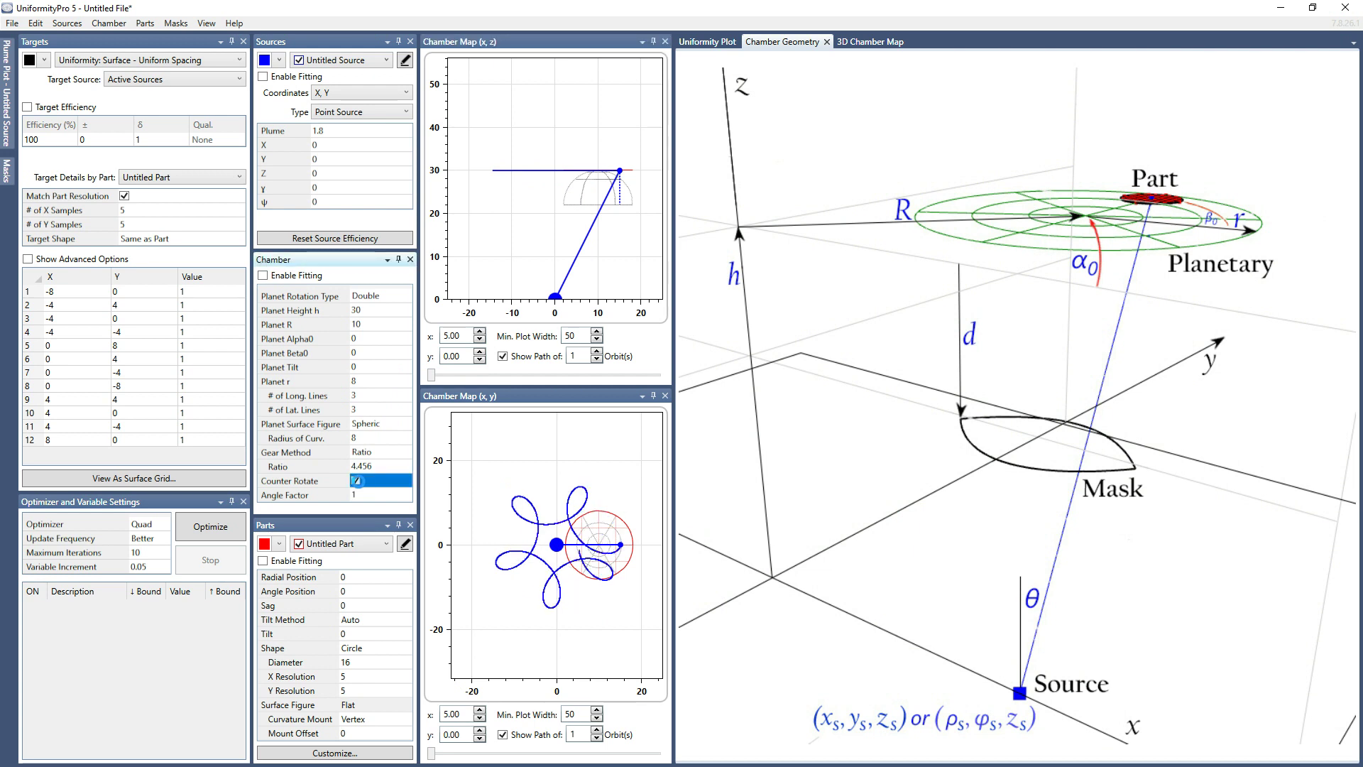
click(356, 482)
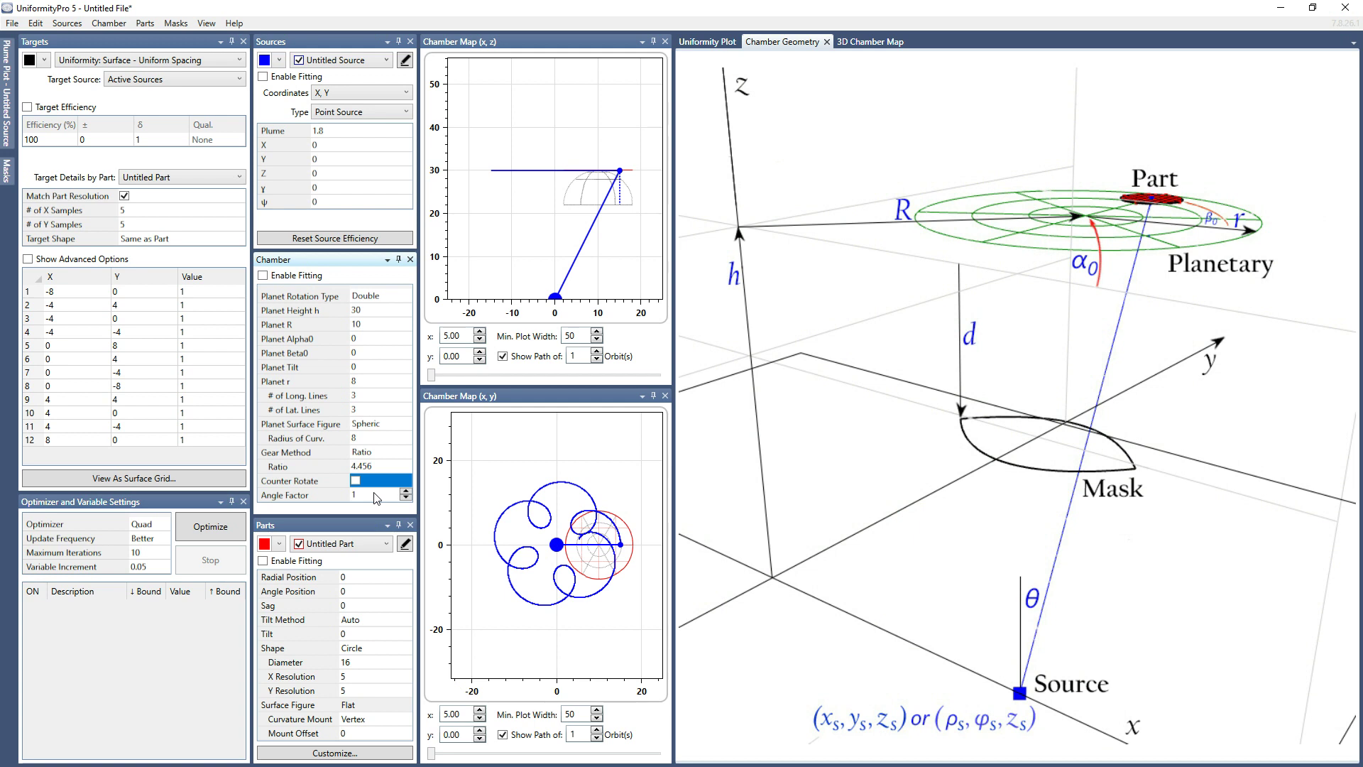
Step: Change the planet rotation type from Double to Single
click(384, 302)
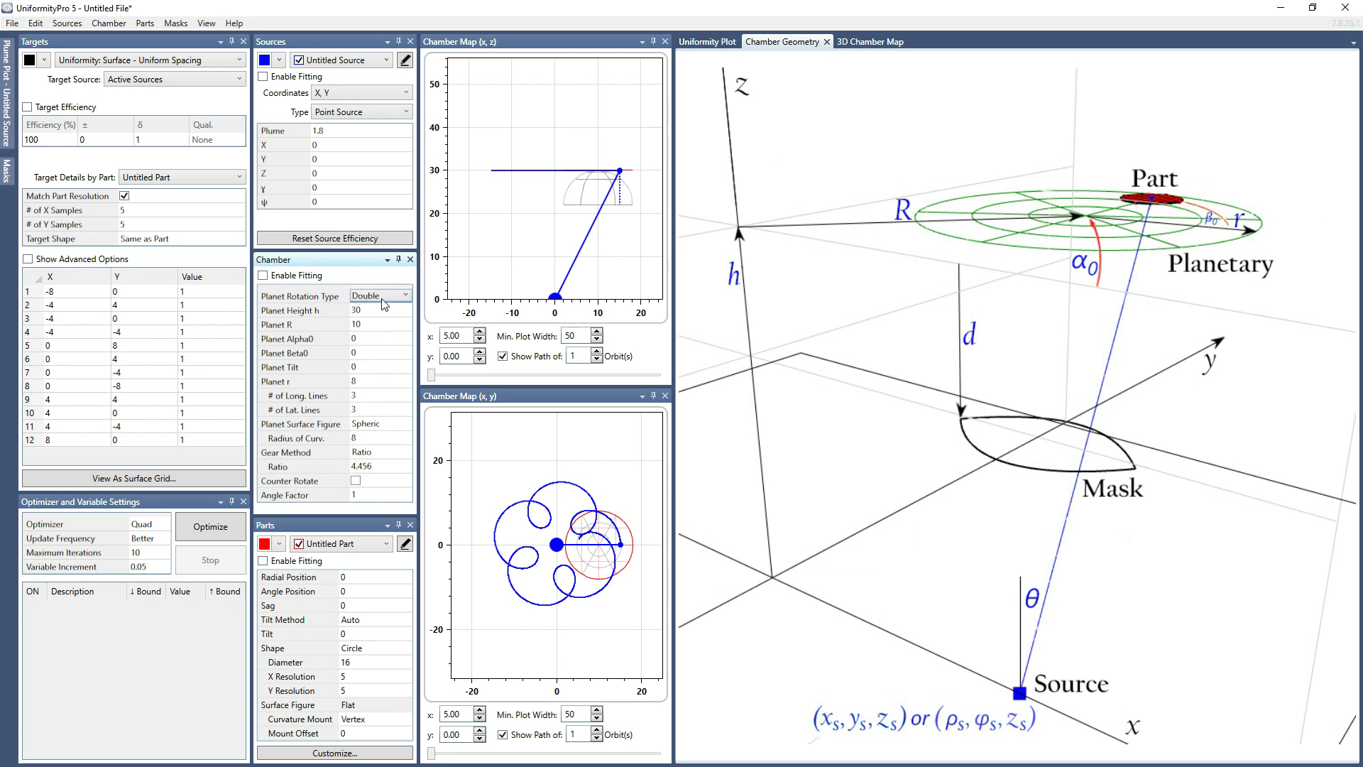
click(381, 298)
click(382, 312)
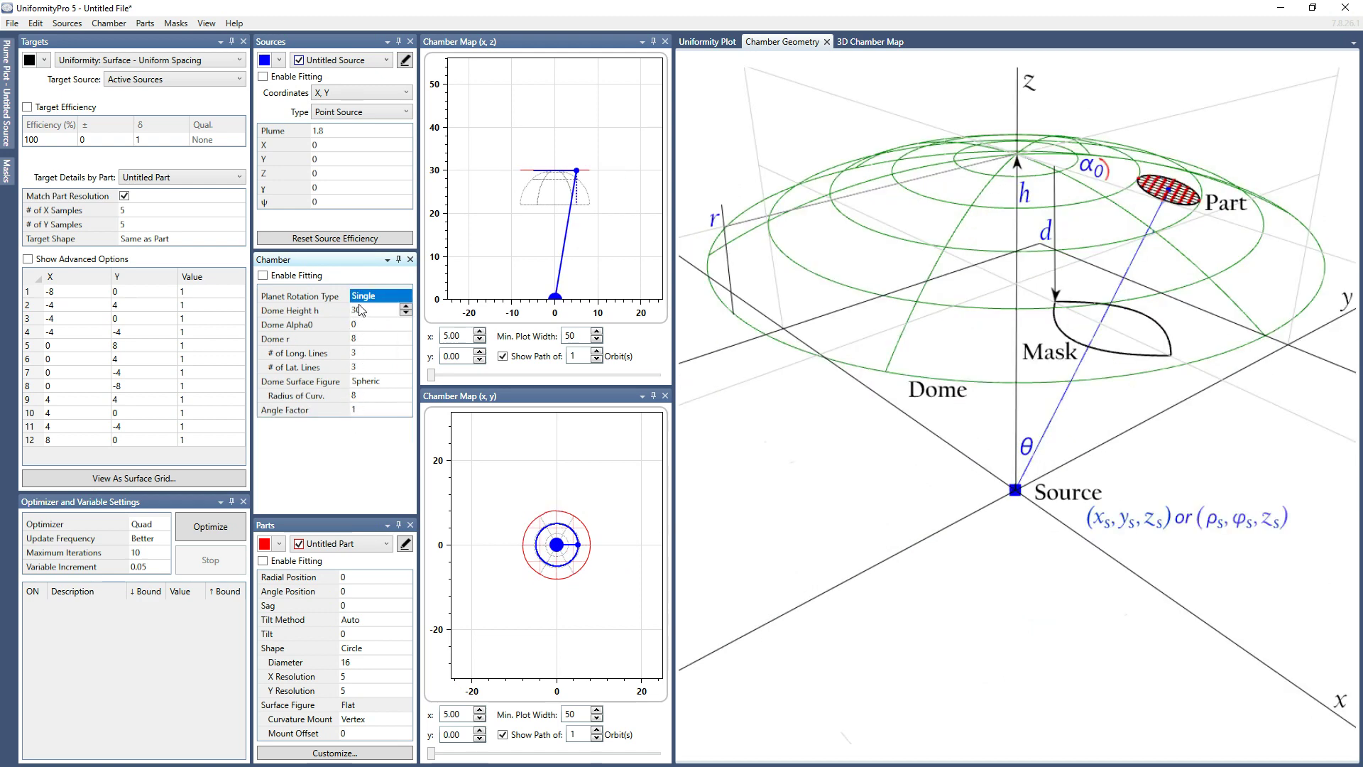
click(981, 316)
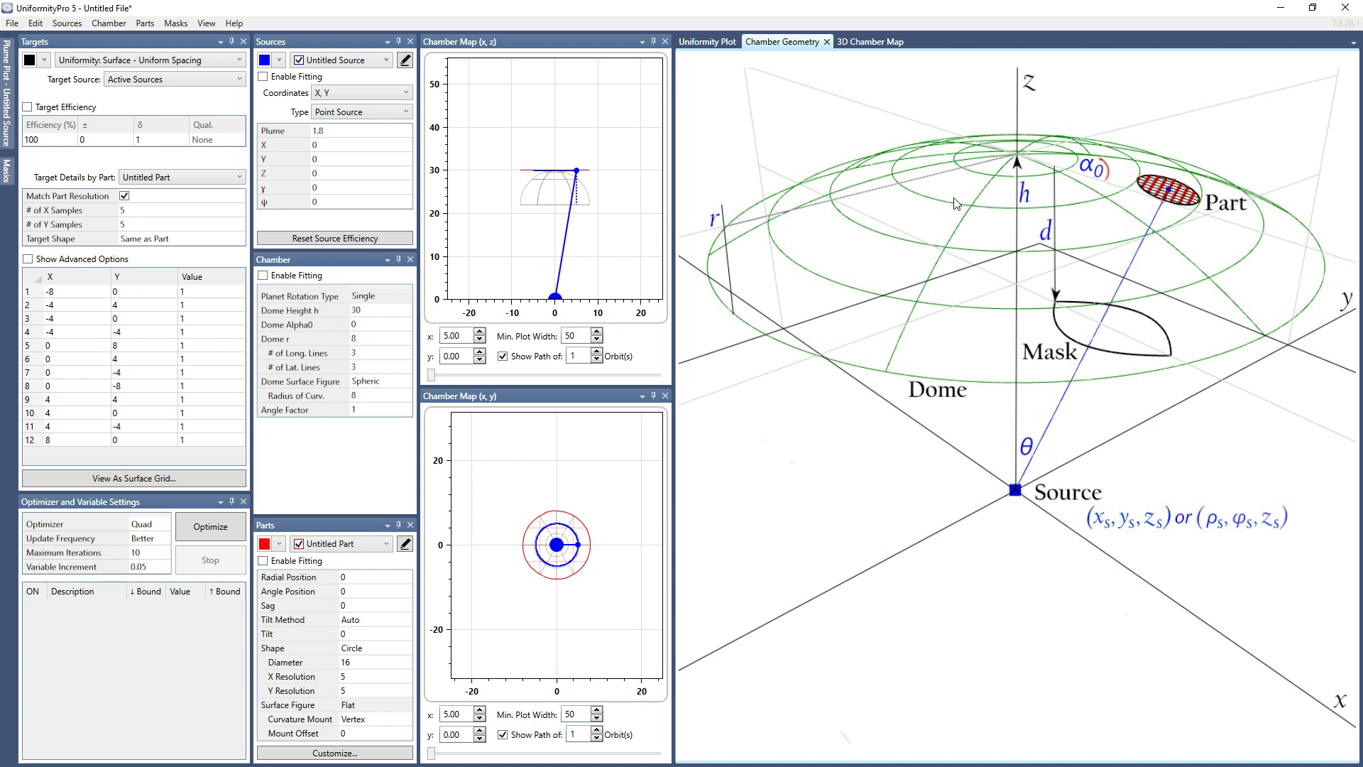
Step: Switch the dome surface figure to Flat and back to Spheric to compare the dome shapes
click(386, 384)
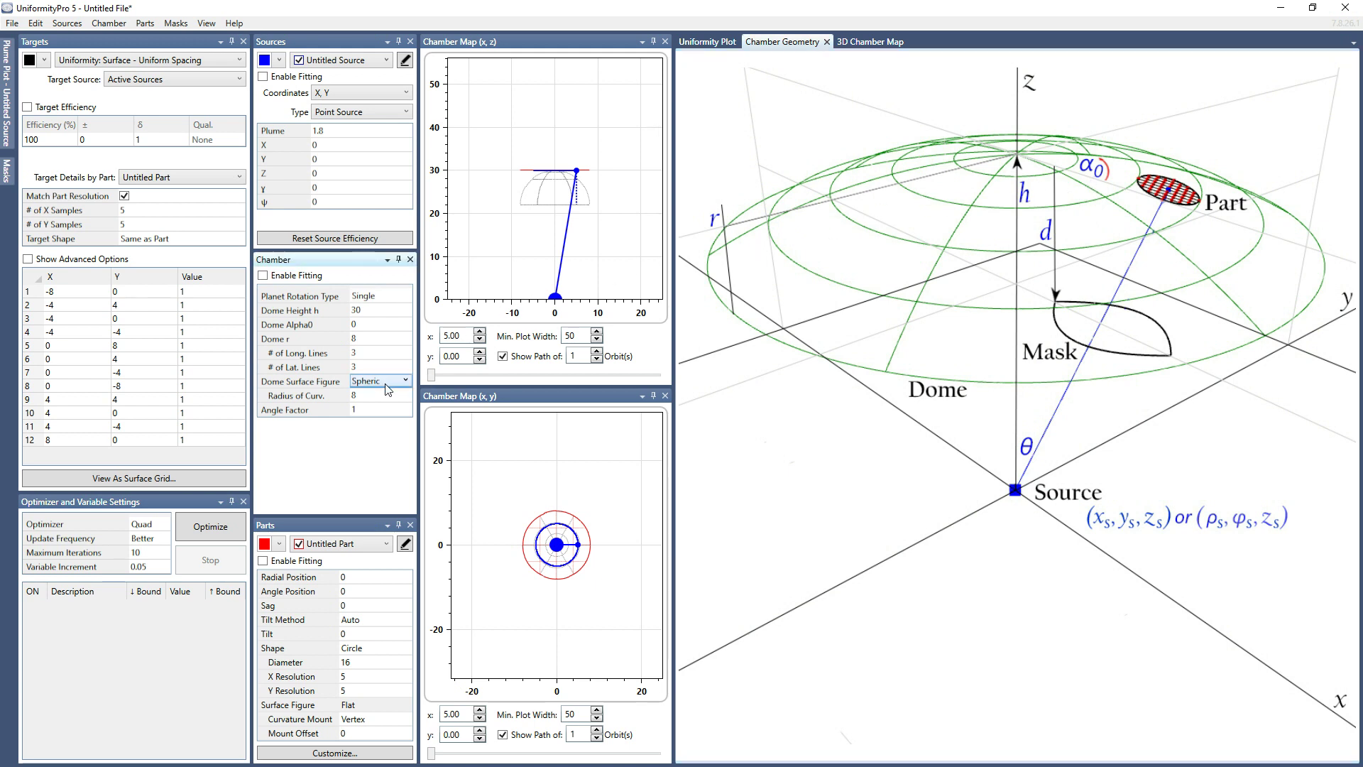
click(403, 384)
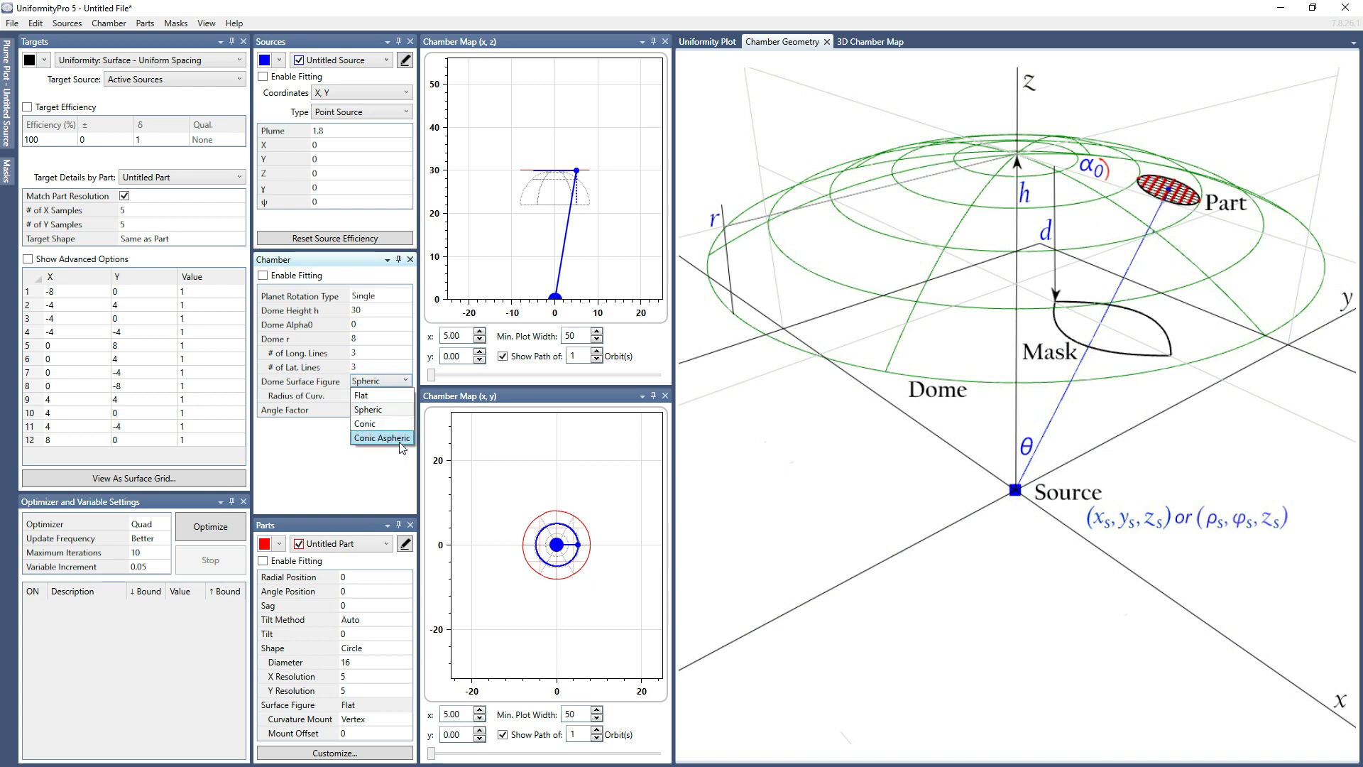
click(387, 410)
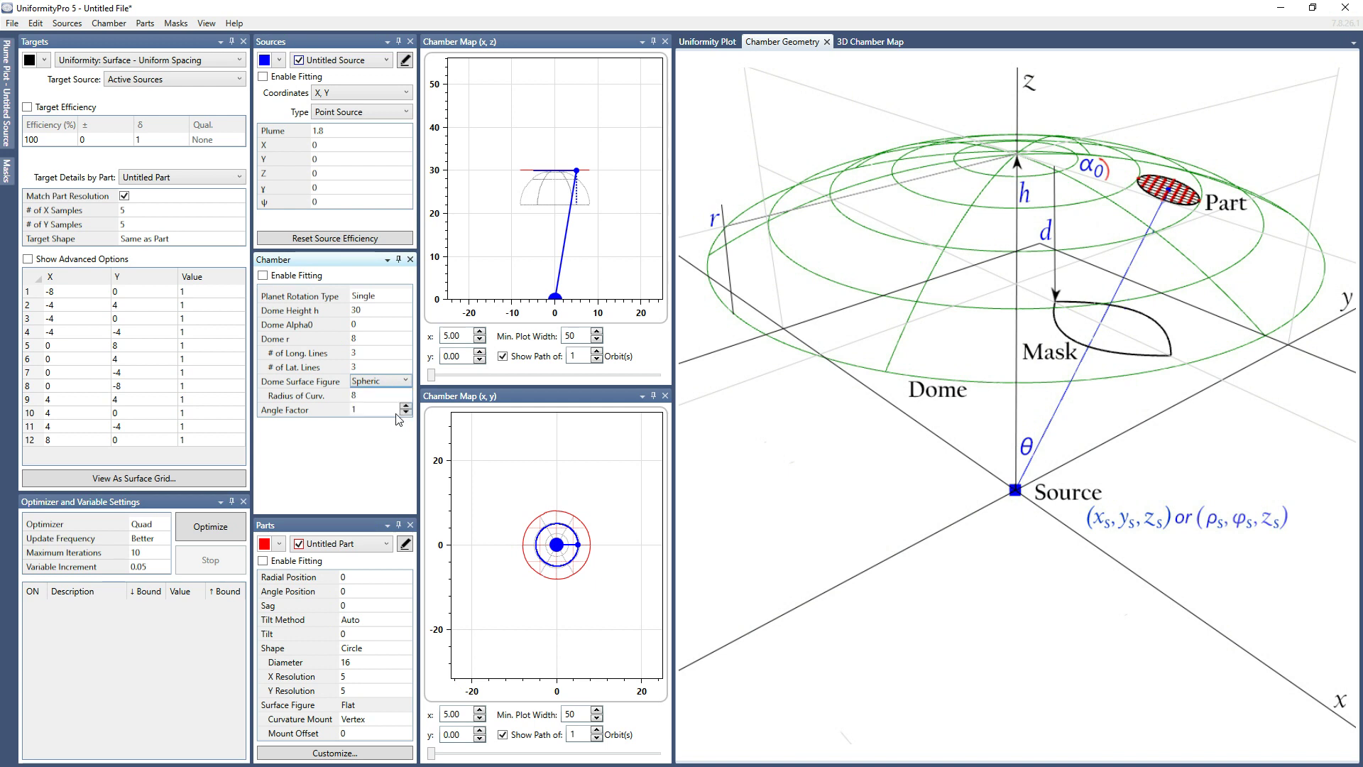
click(364, 387)
click(362, 389)
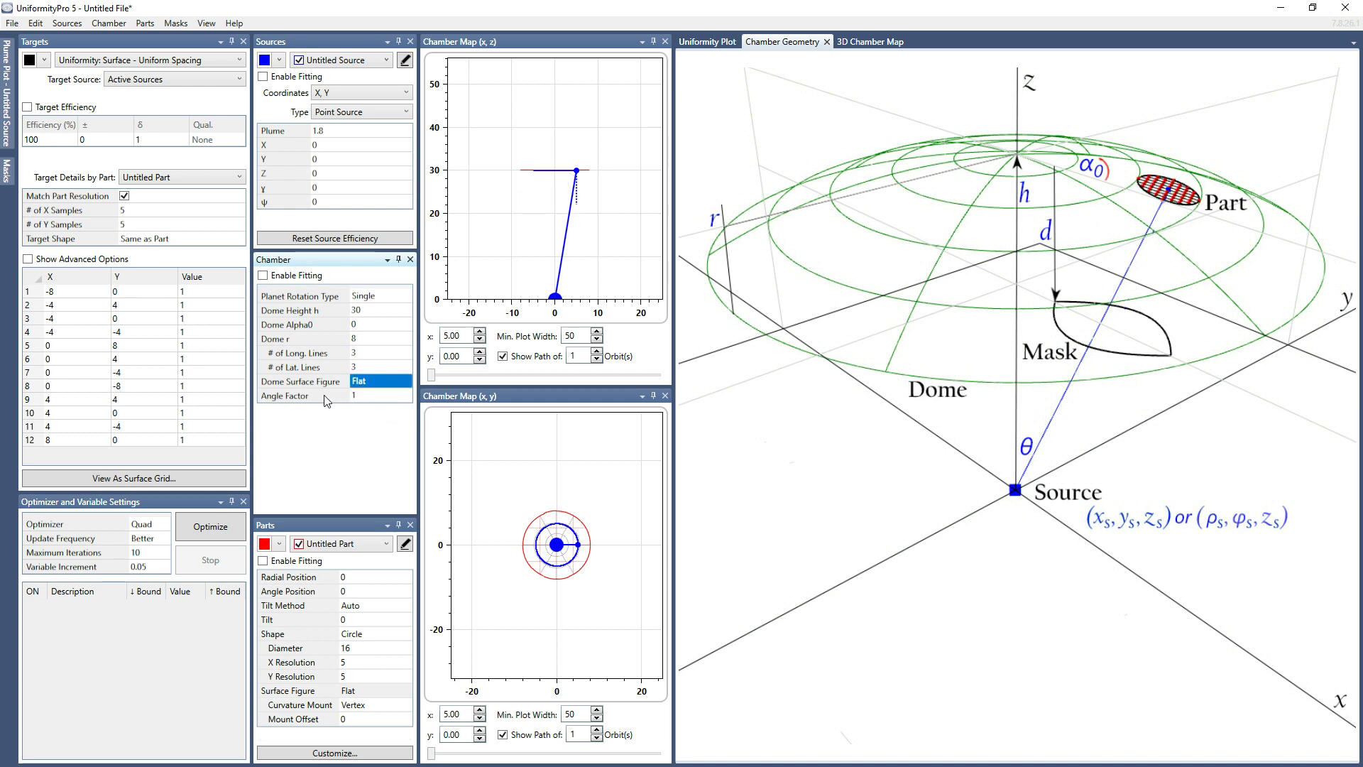
click(366, 383)
click(367, 401)
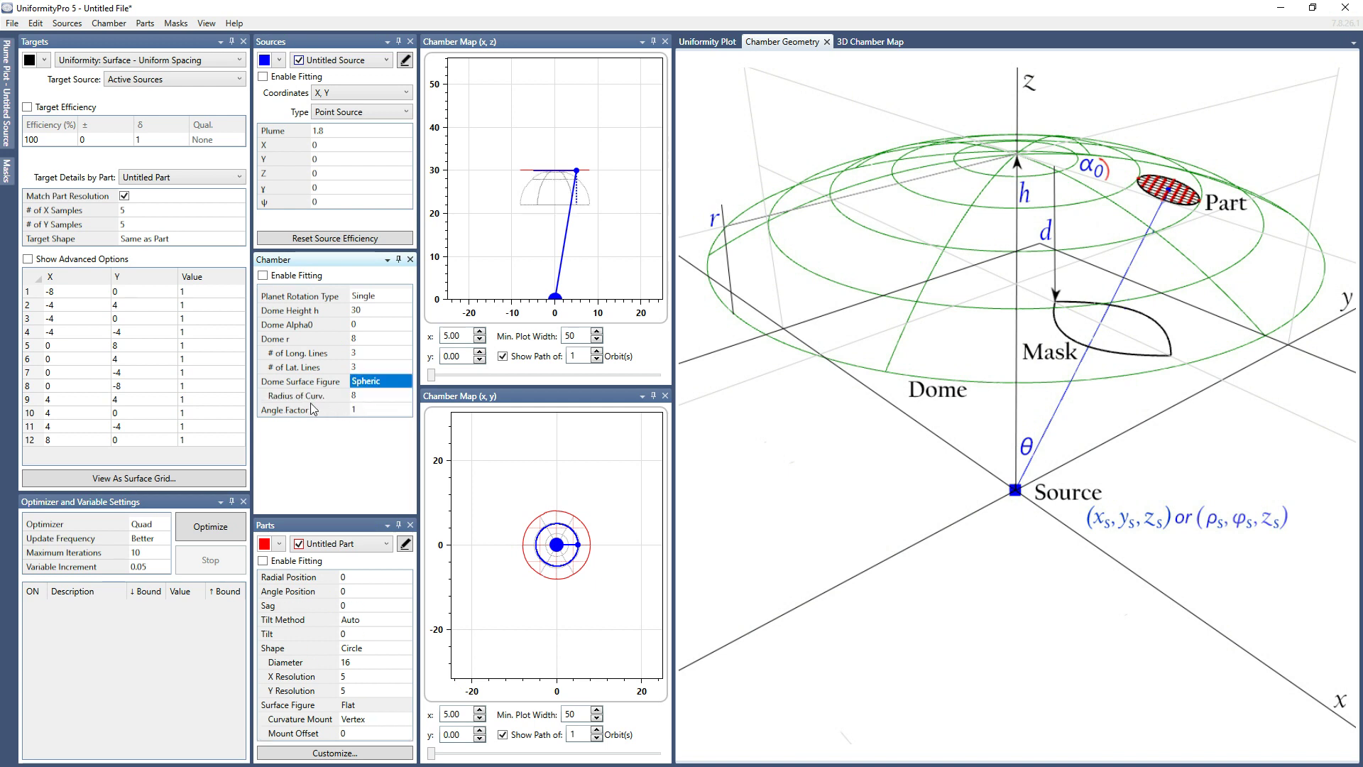
Step: Try the Conic and Conic Aspheric dome surface figures to compare their parameters
click(358, 384)
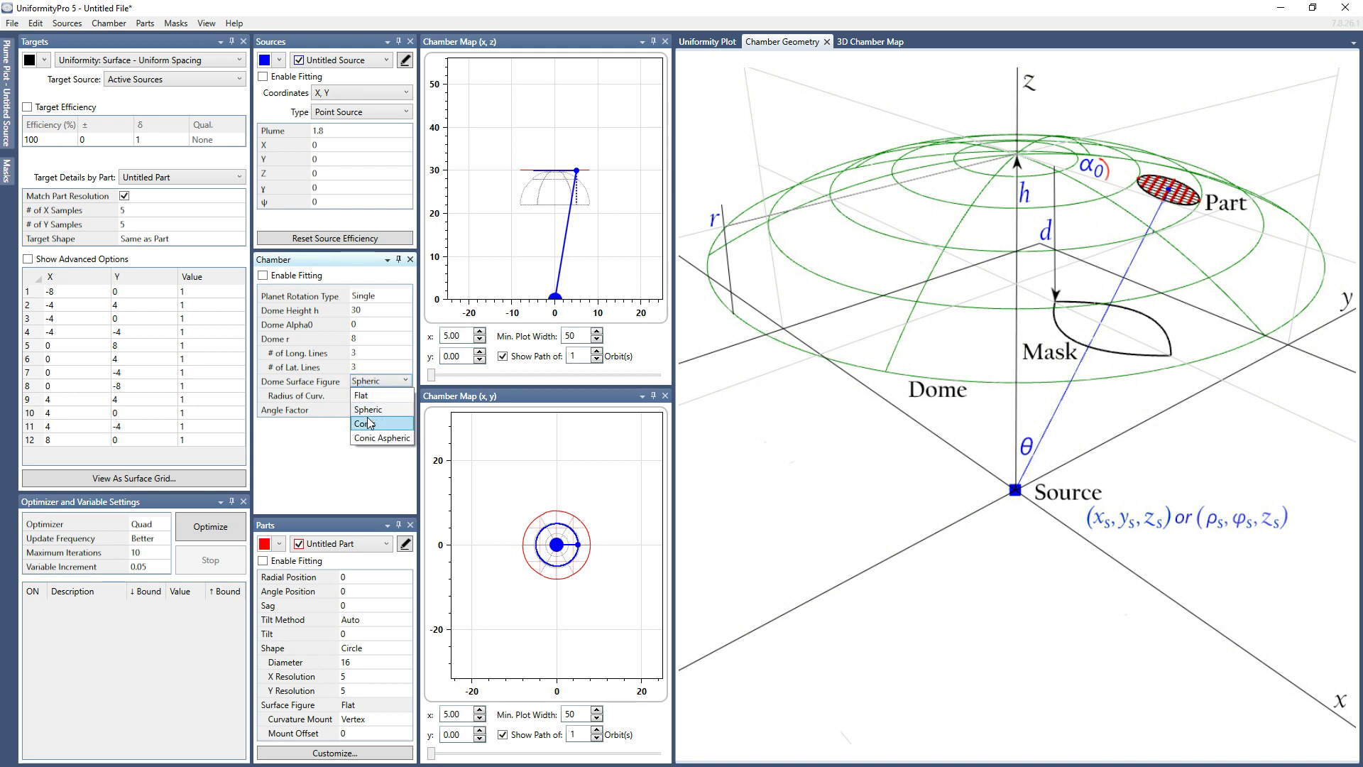
click(365, 419)
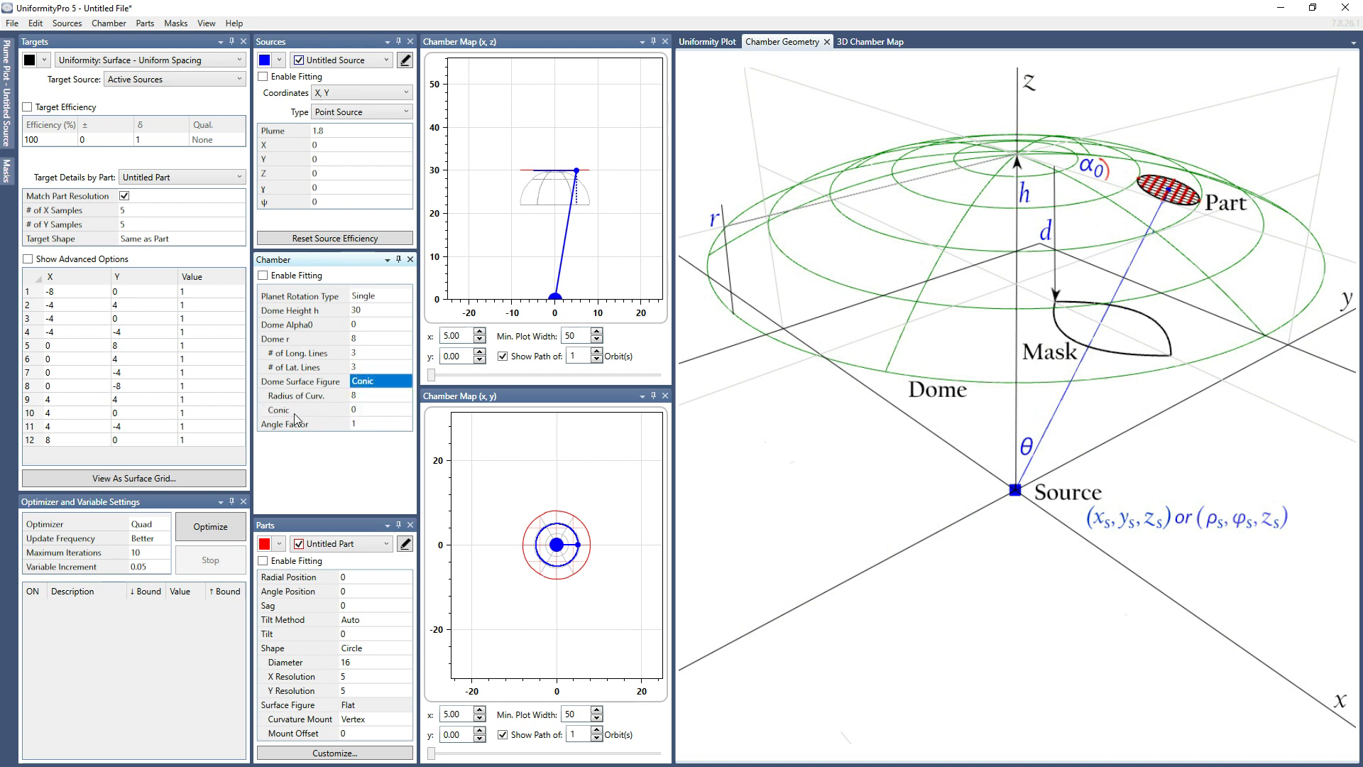
click(370, 384)
click(380, 434)
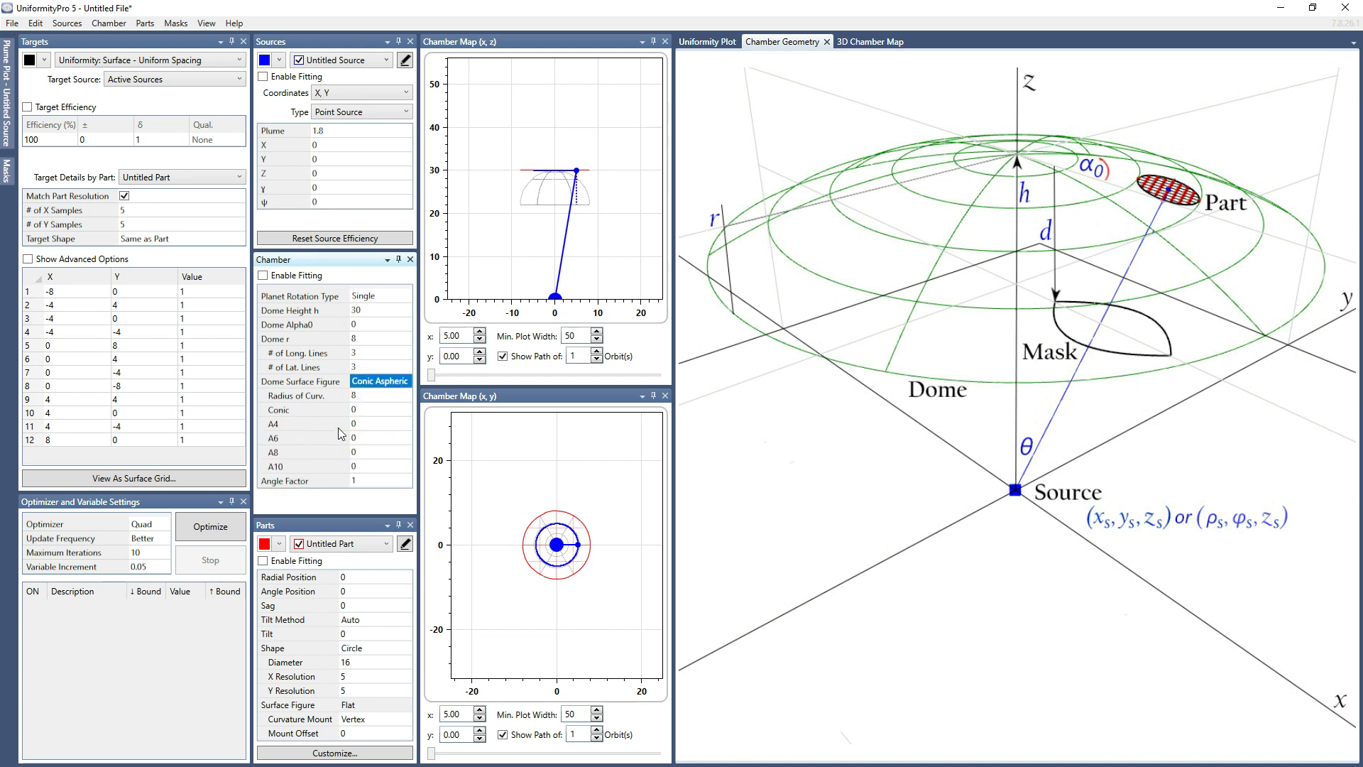
Step: Set the dome surface figure to Flat and enlarge the area showing the part settings
click(375, 381)
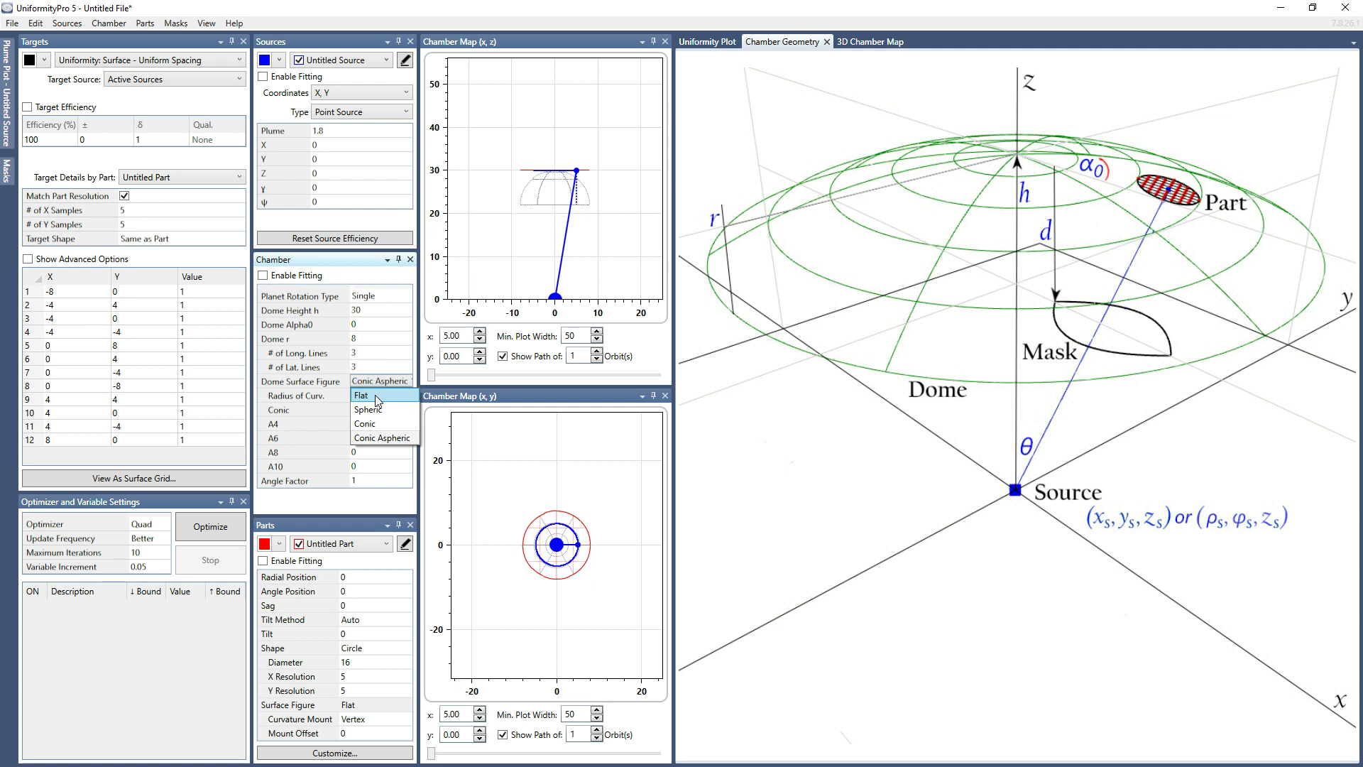
click(374, 395)
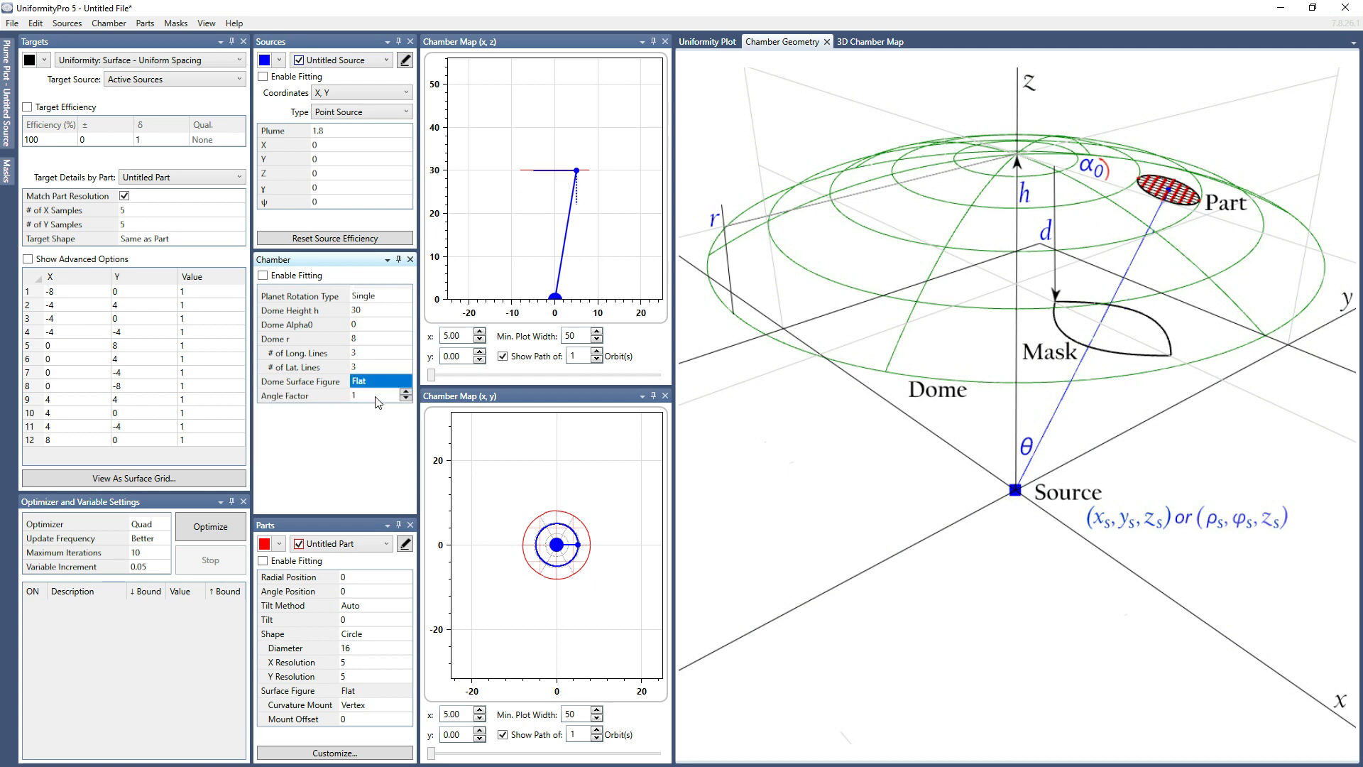
drag(361, 515, 348, 403)
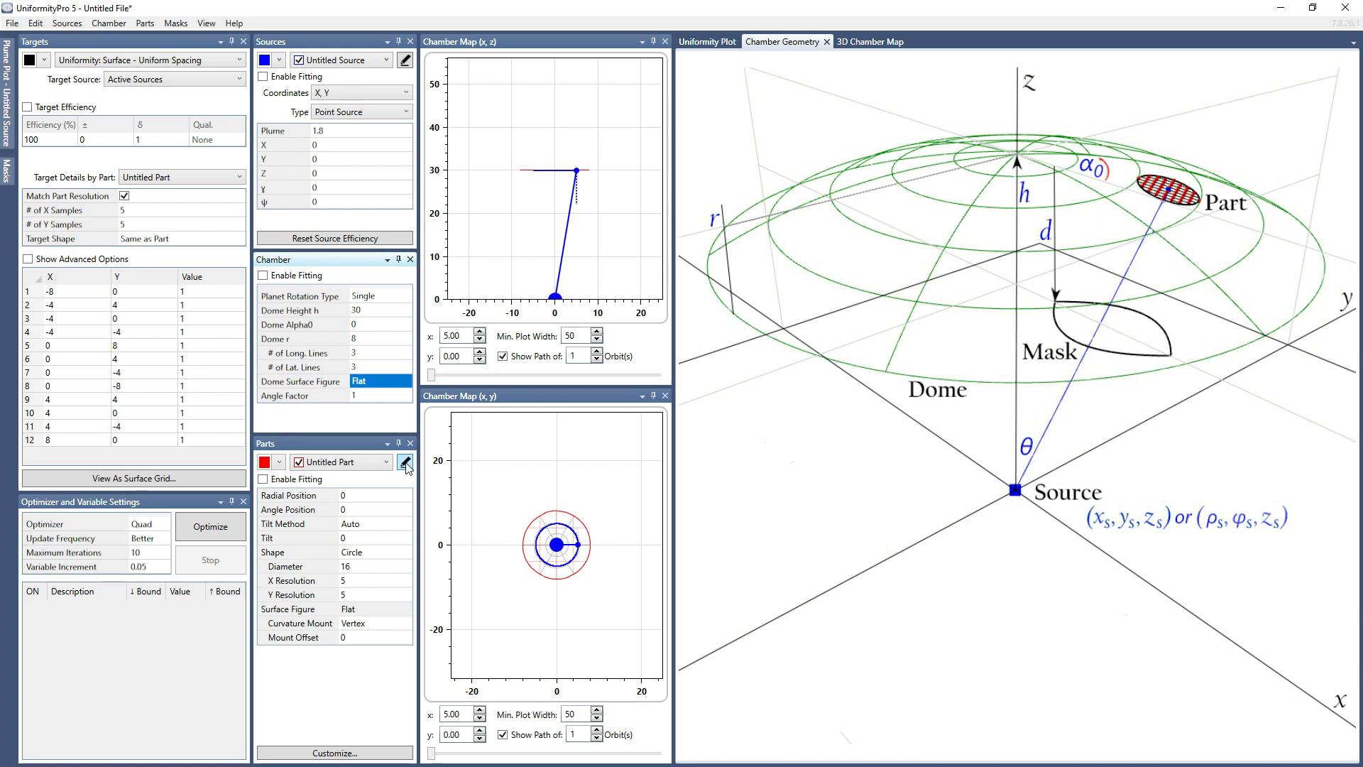
Step: Recolor the untitled part magenta and thicken its outline to 8
click(265, 462)
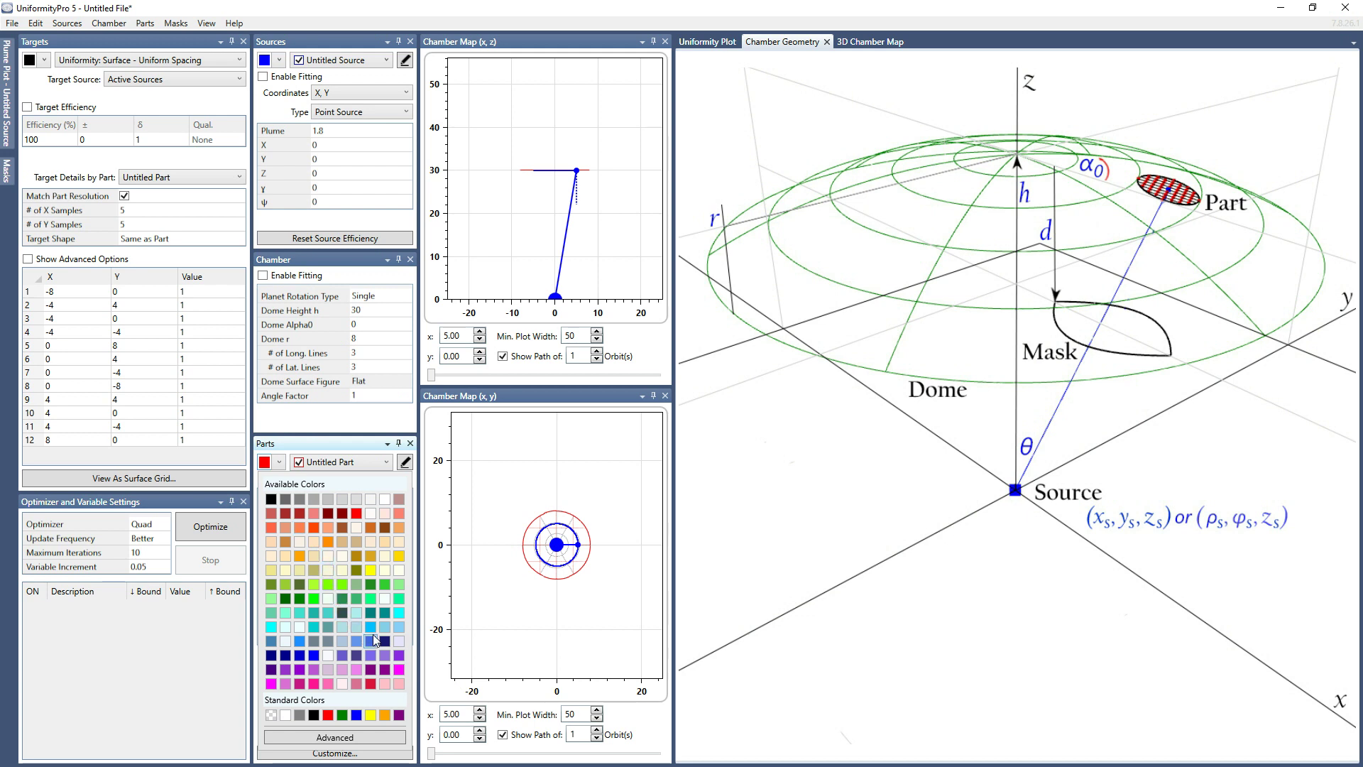
click(399, 669)
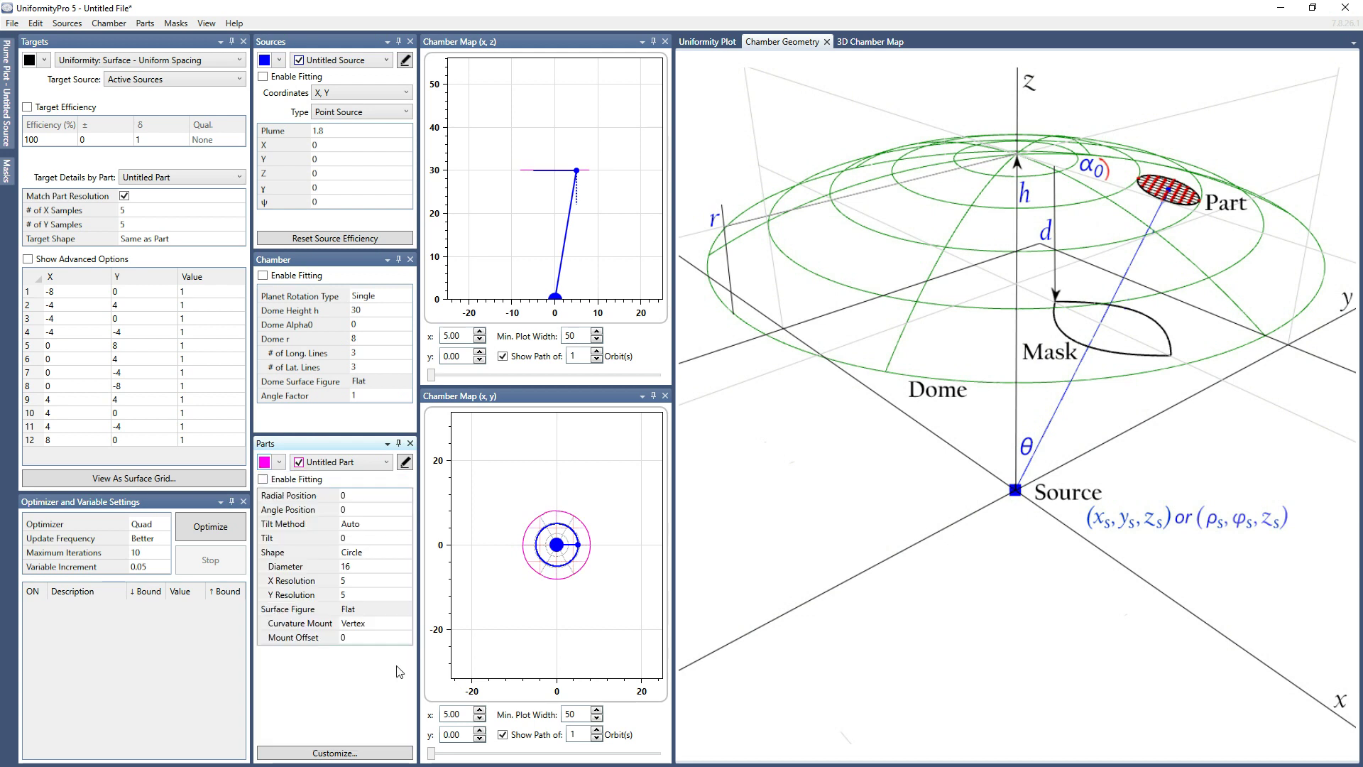
click(280, 462)
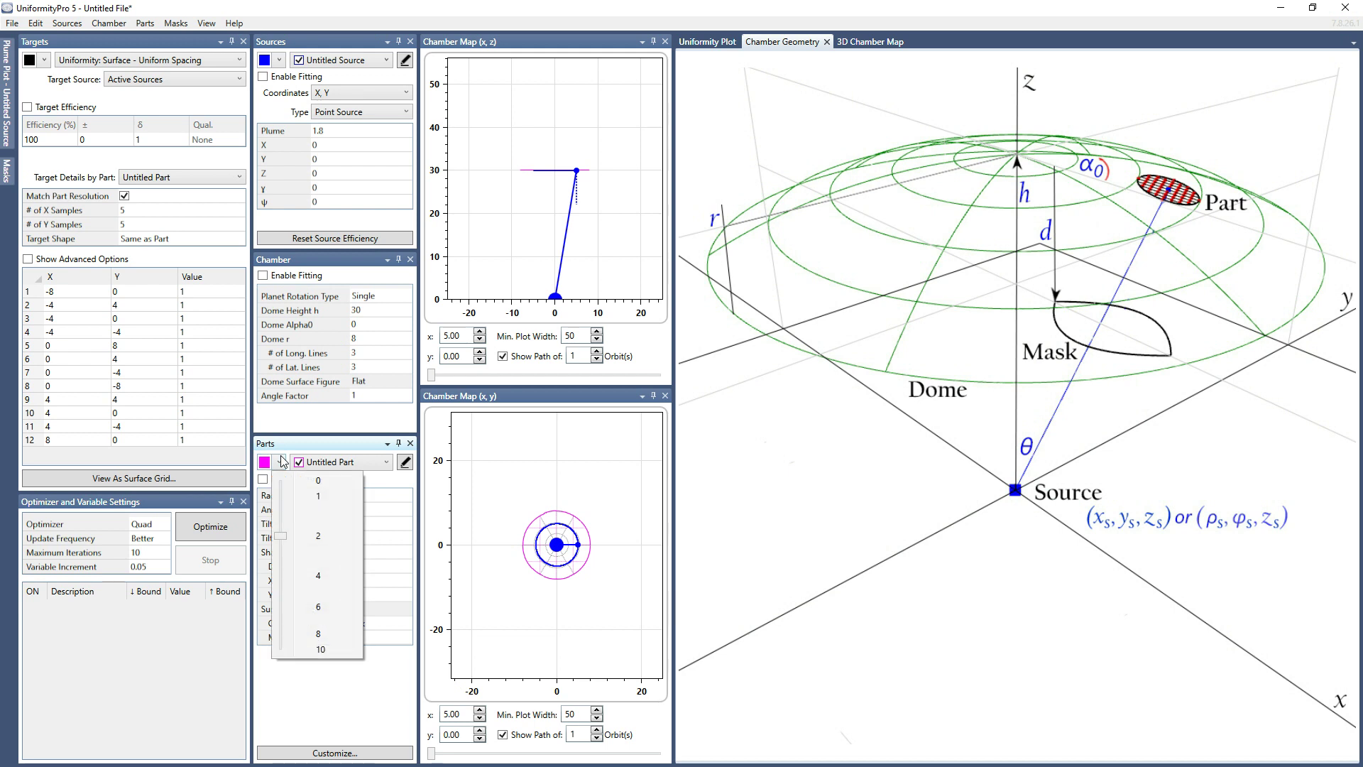
click(318, 573)
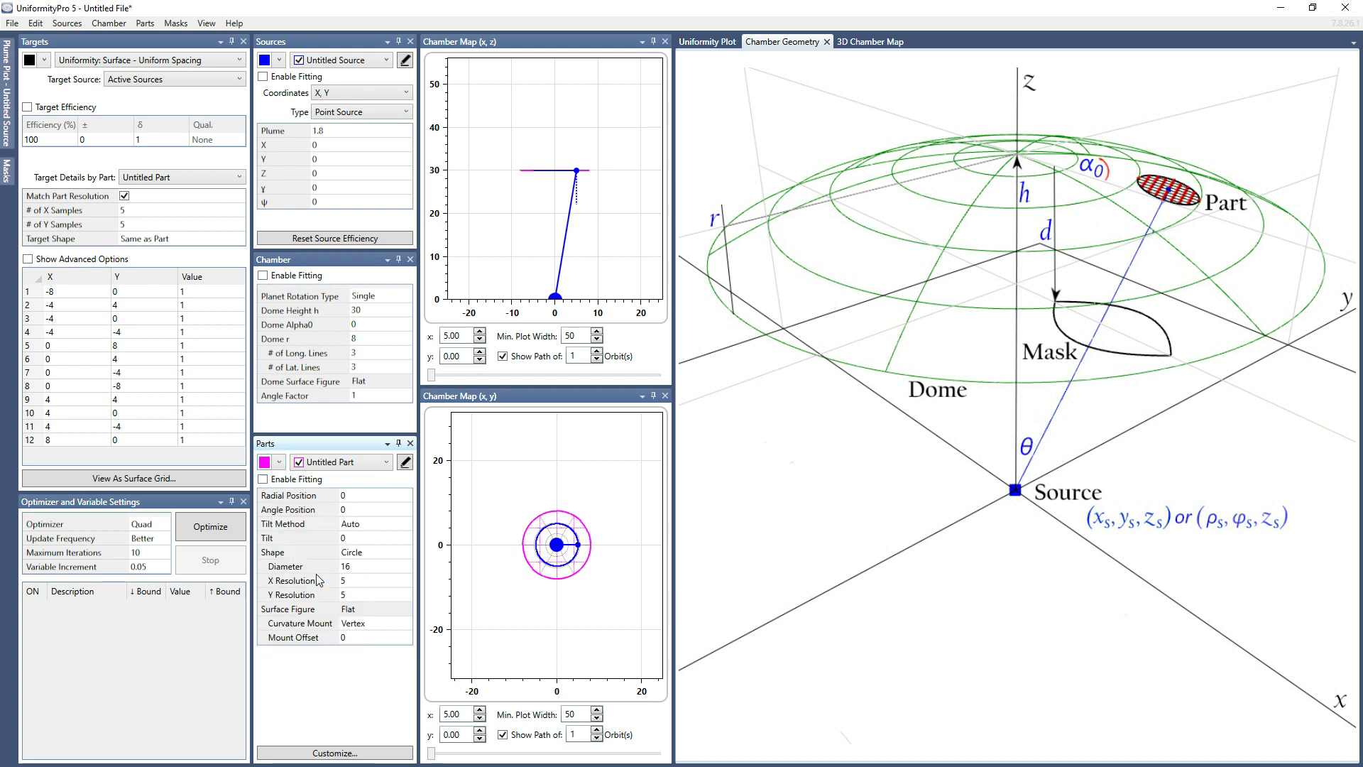
click(280, 462)
click(318, 639)
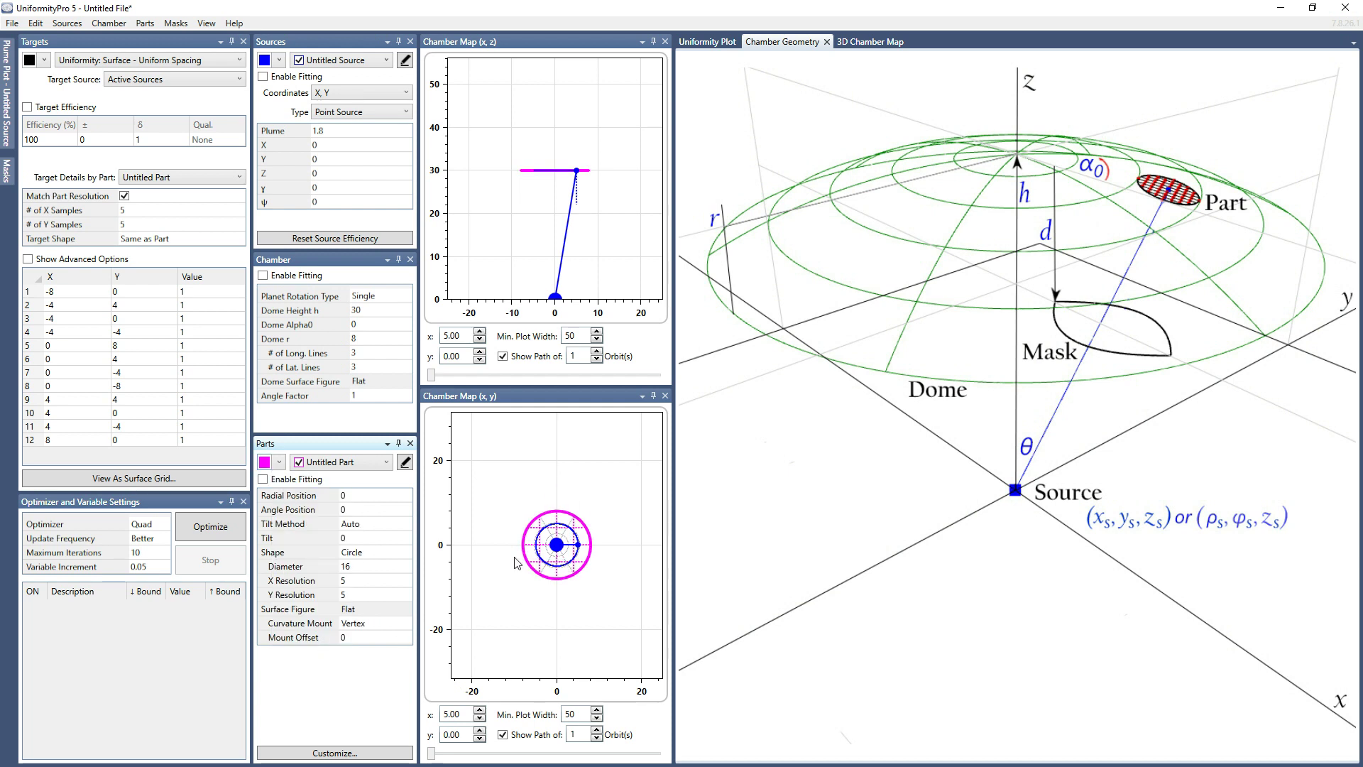
Step: Hide the part in the chamber maps, show it again, and view the list of parts
click(299, 462)
click(298, 462)
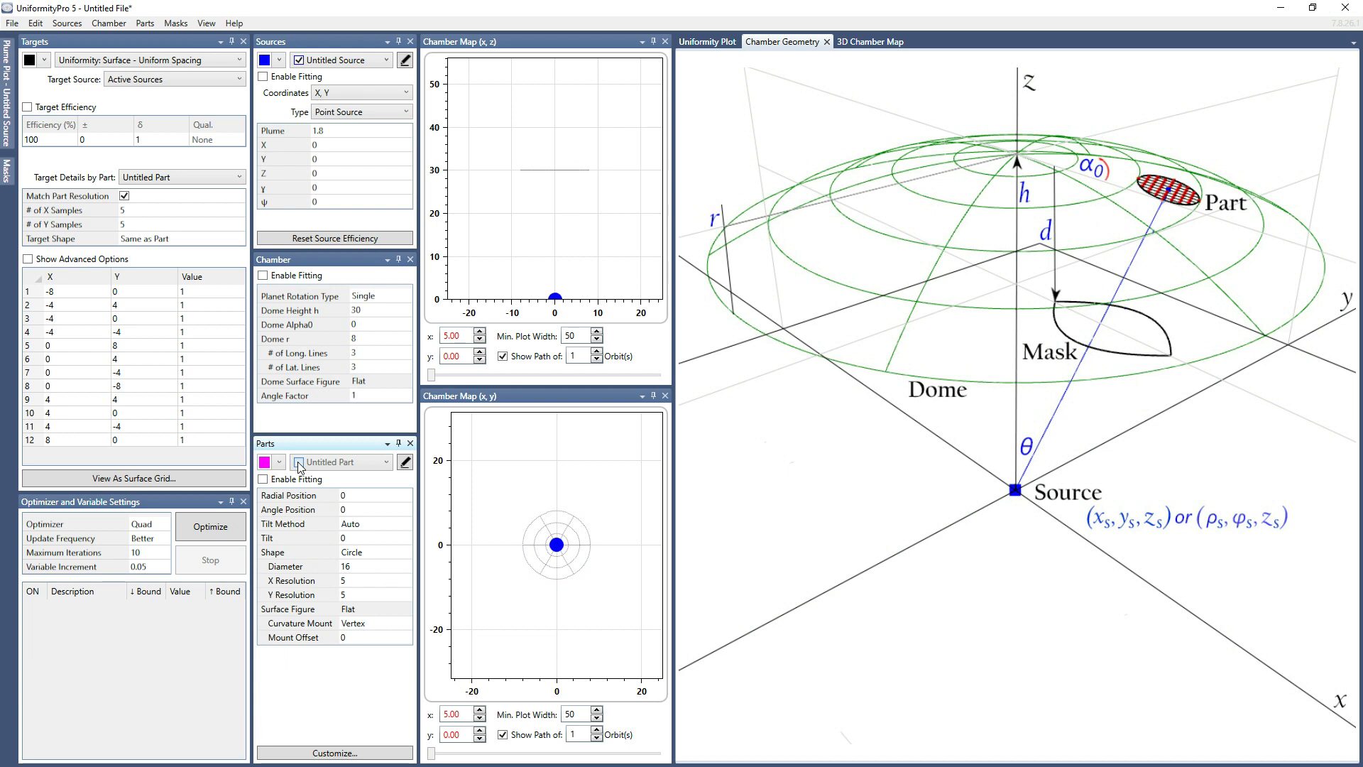
click(387, 463)
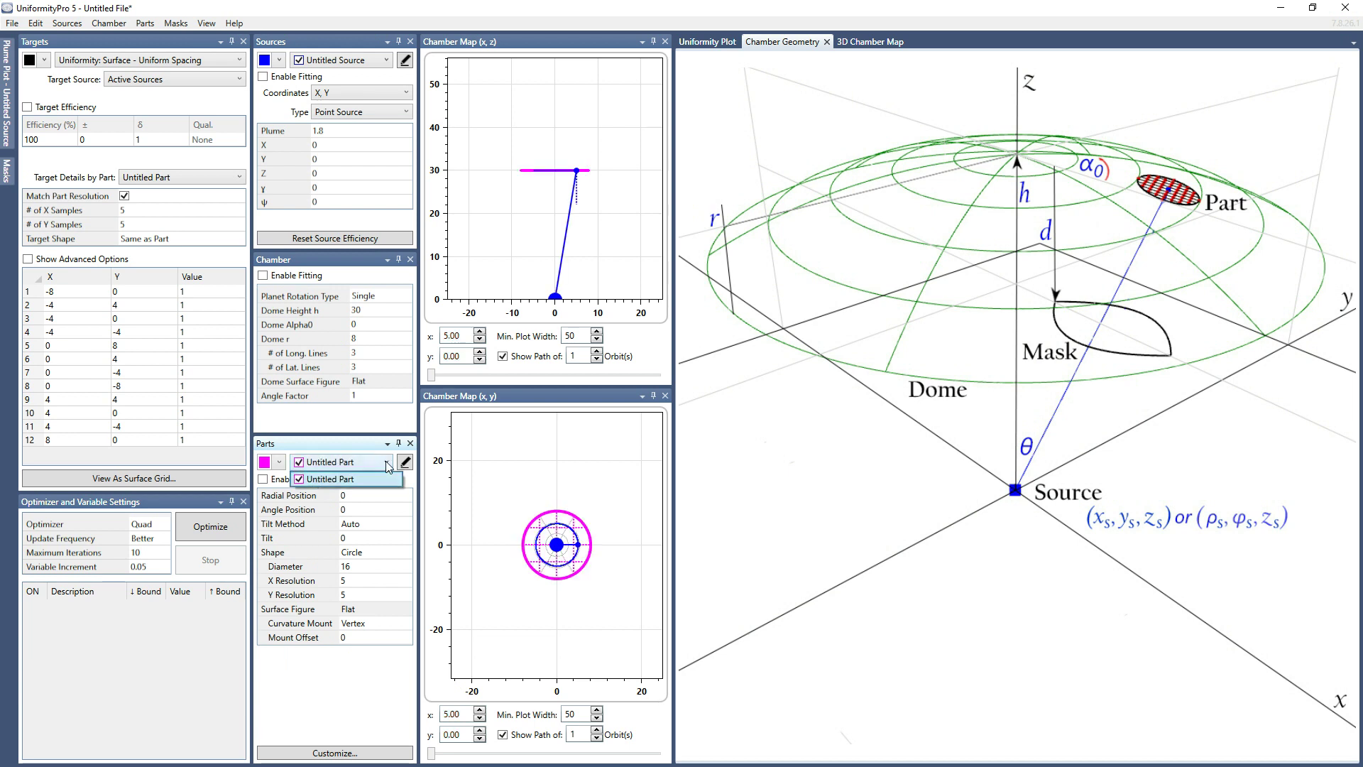
Step: Rename the untitled part as Part 1
click(404, 465)
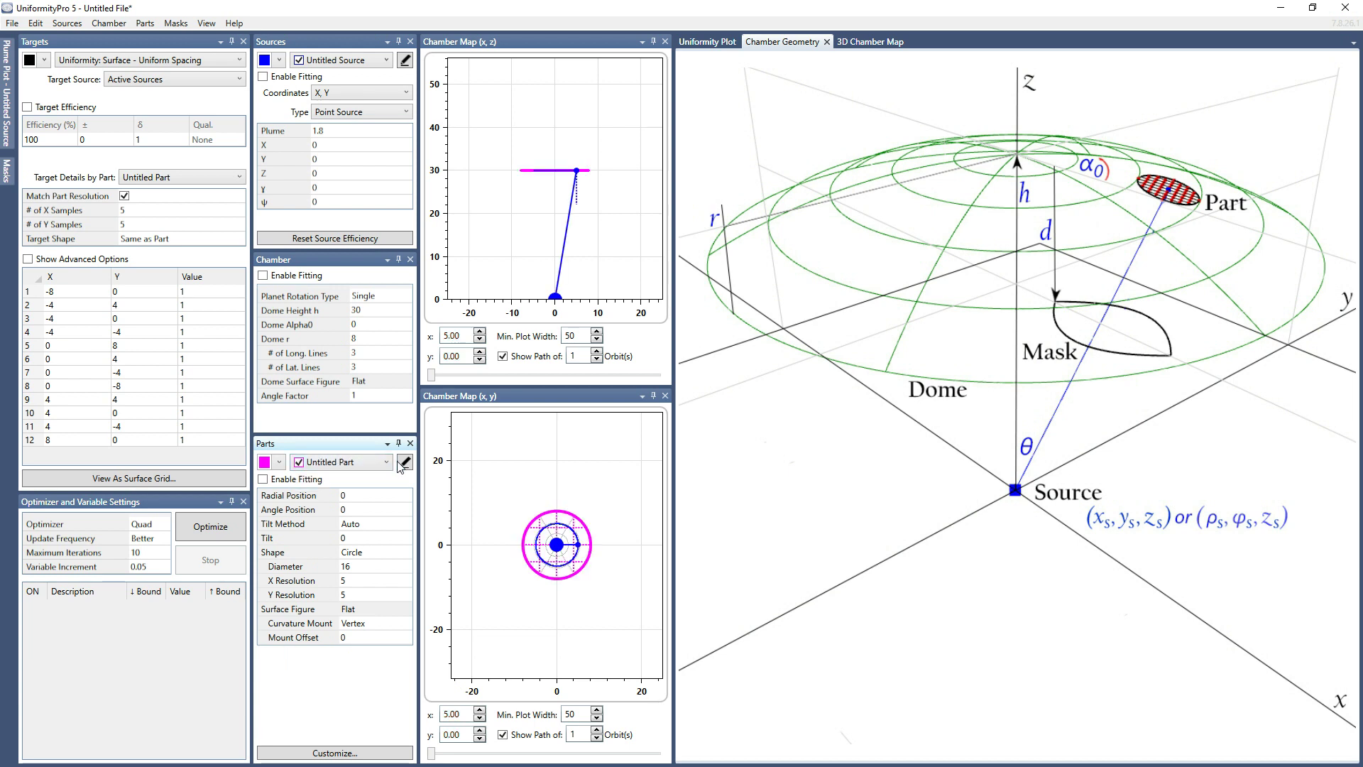
click(404, 465)
text(Part 1)
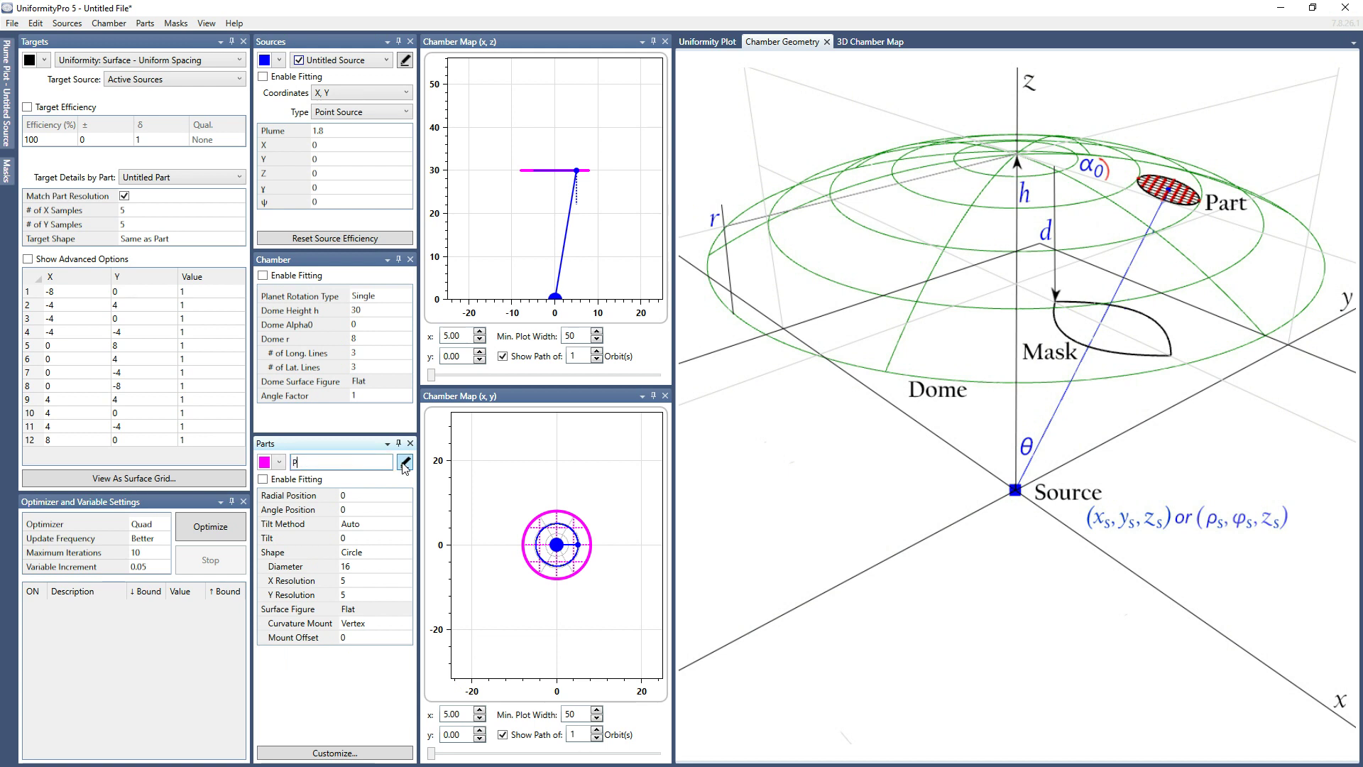
key(Return)
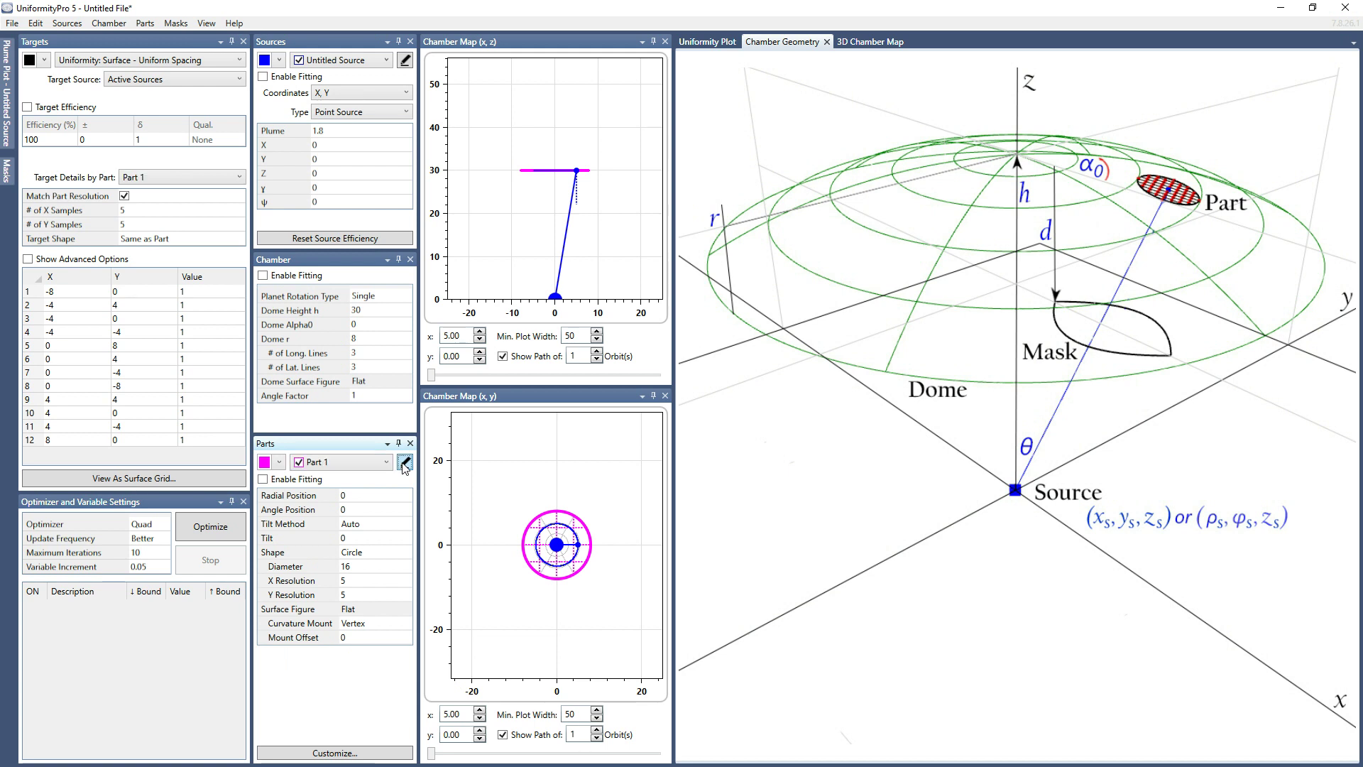
Step: Look through the options for adding, deleting, duplicating, importing and exporting parts
click(389, 443)
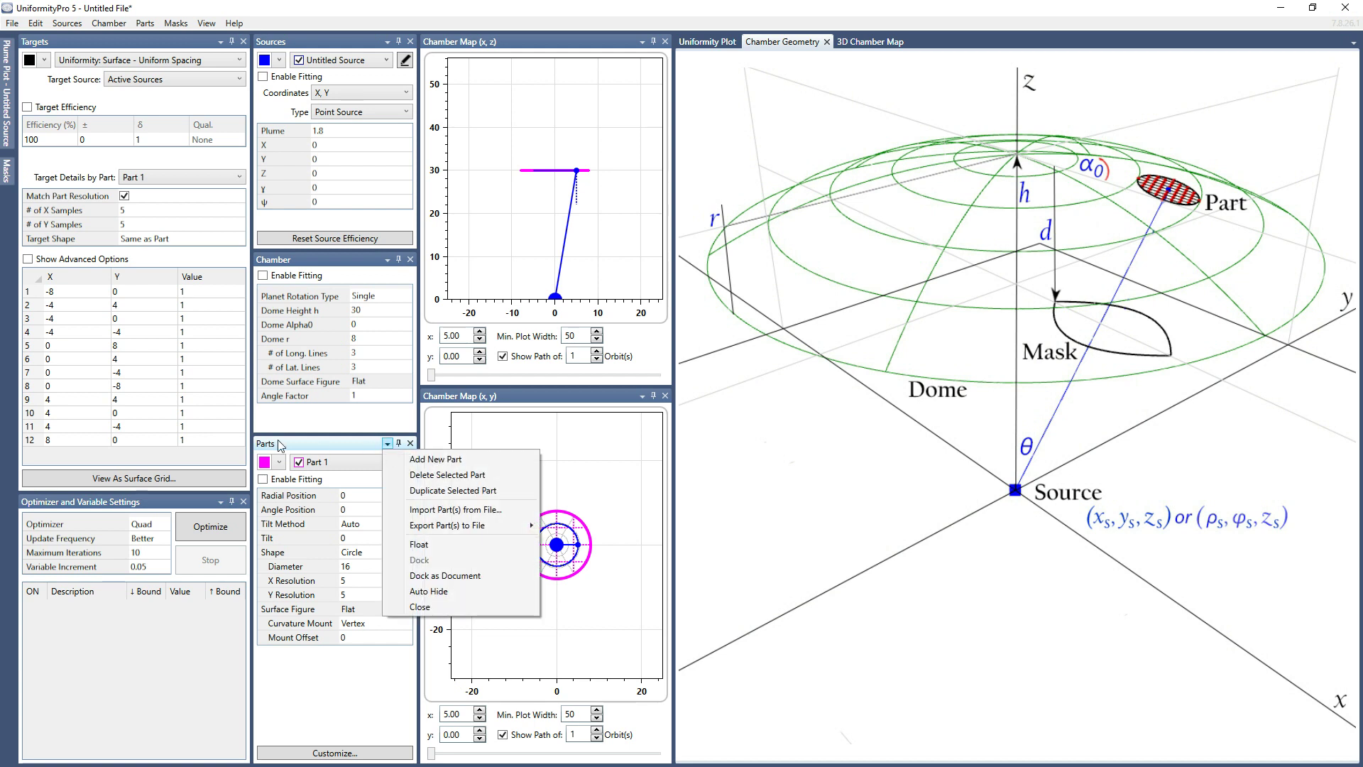
click(331, 440)
right_click(325, 444)
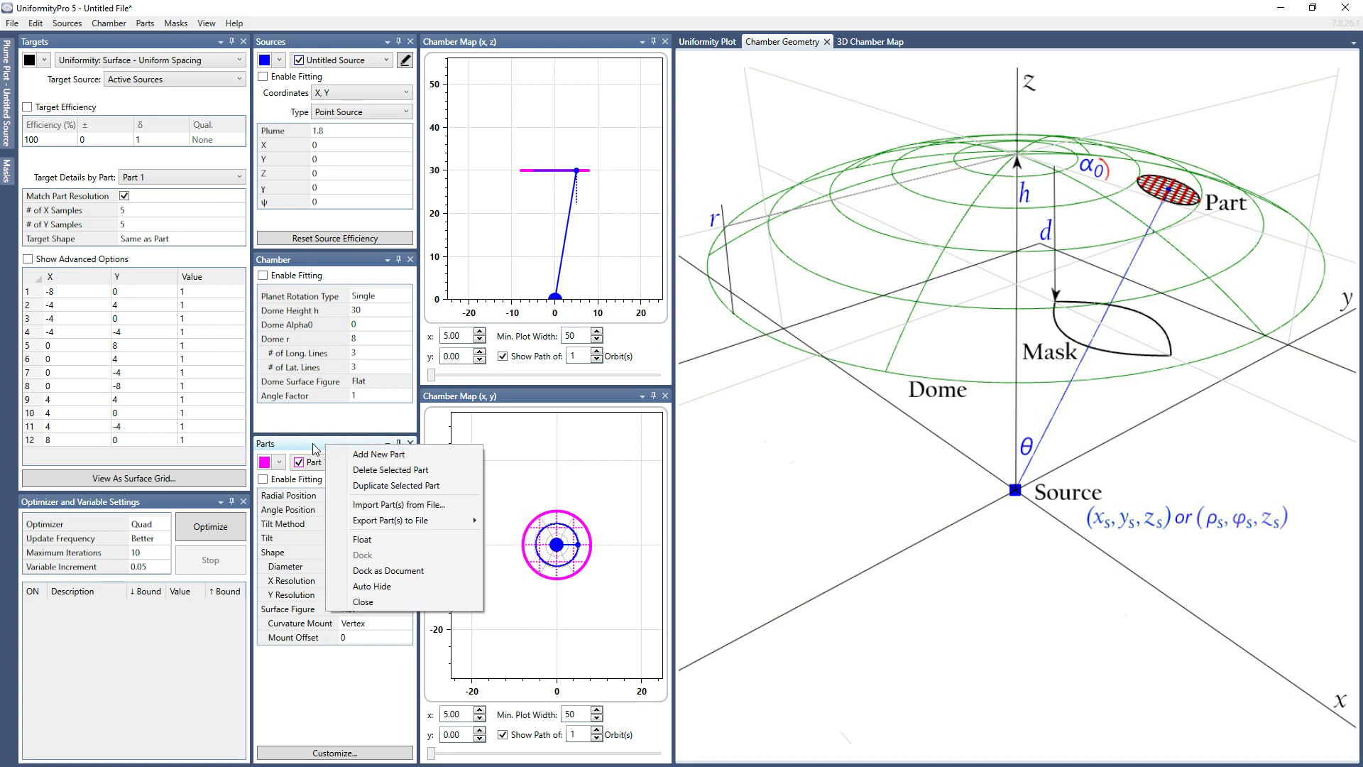
click(281, 442)
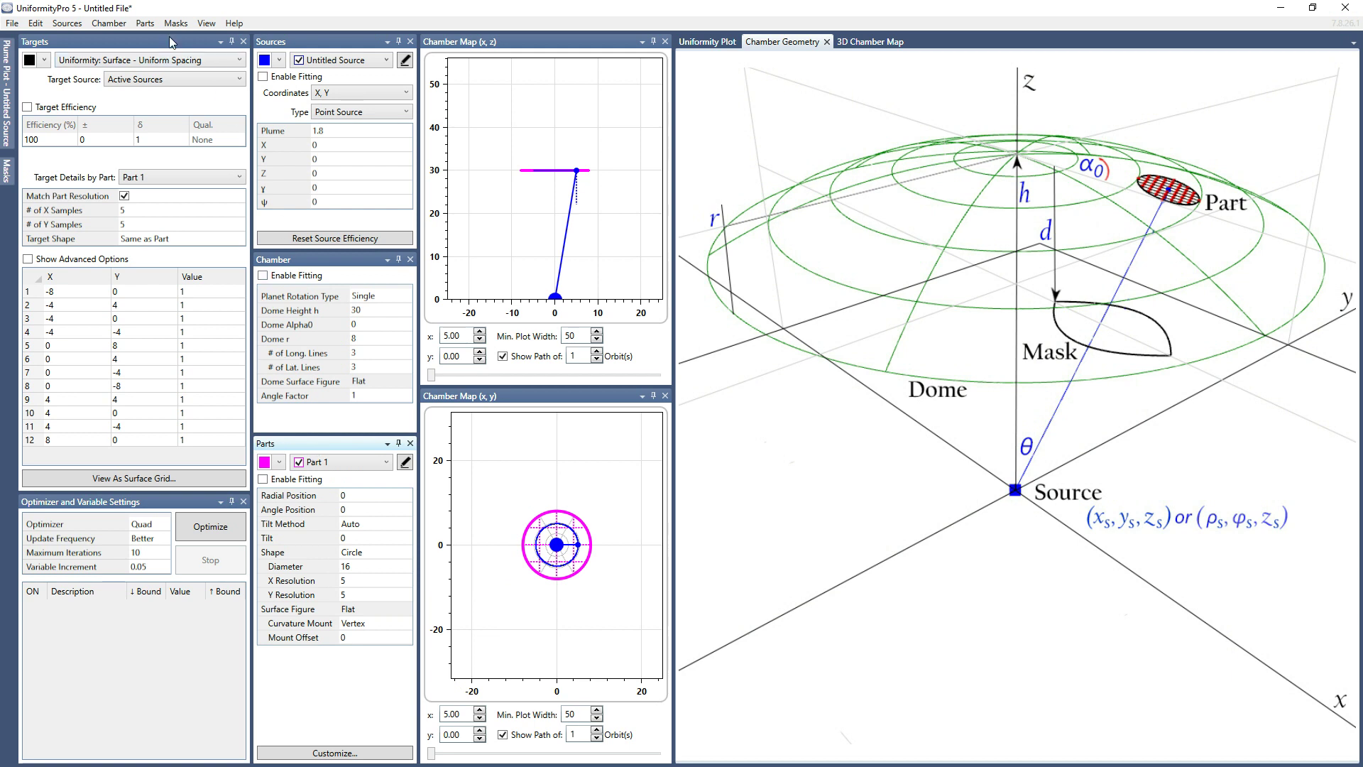
Step: Add a new part to the chamber and check it in the list of parts
click(145, 23)
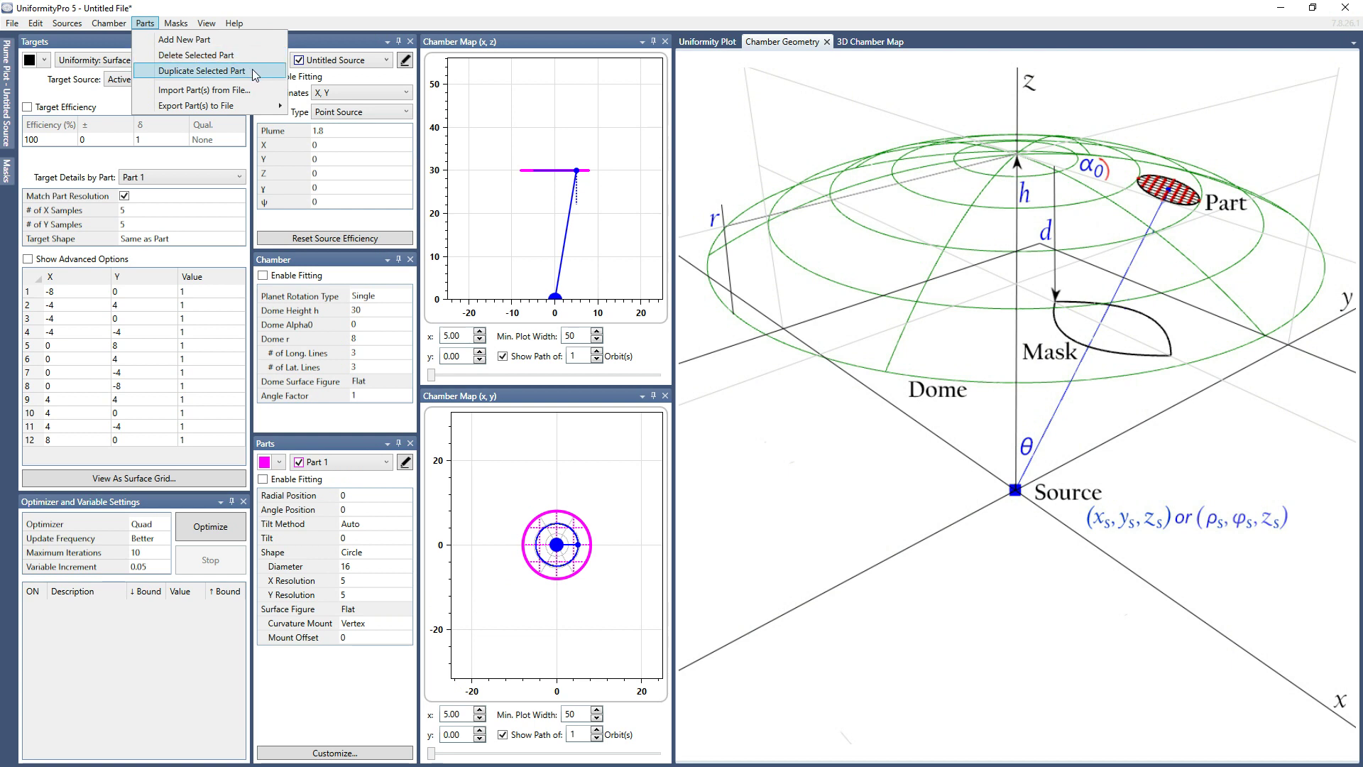
mouse_move(236, 107)
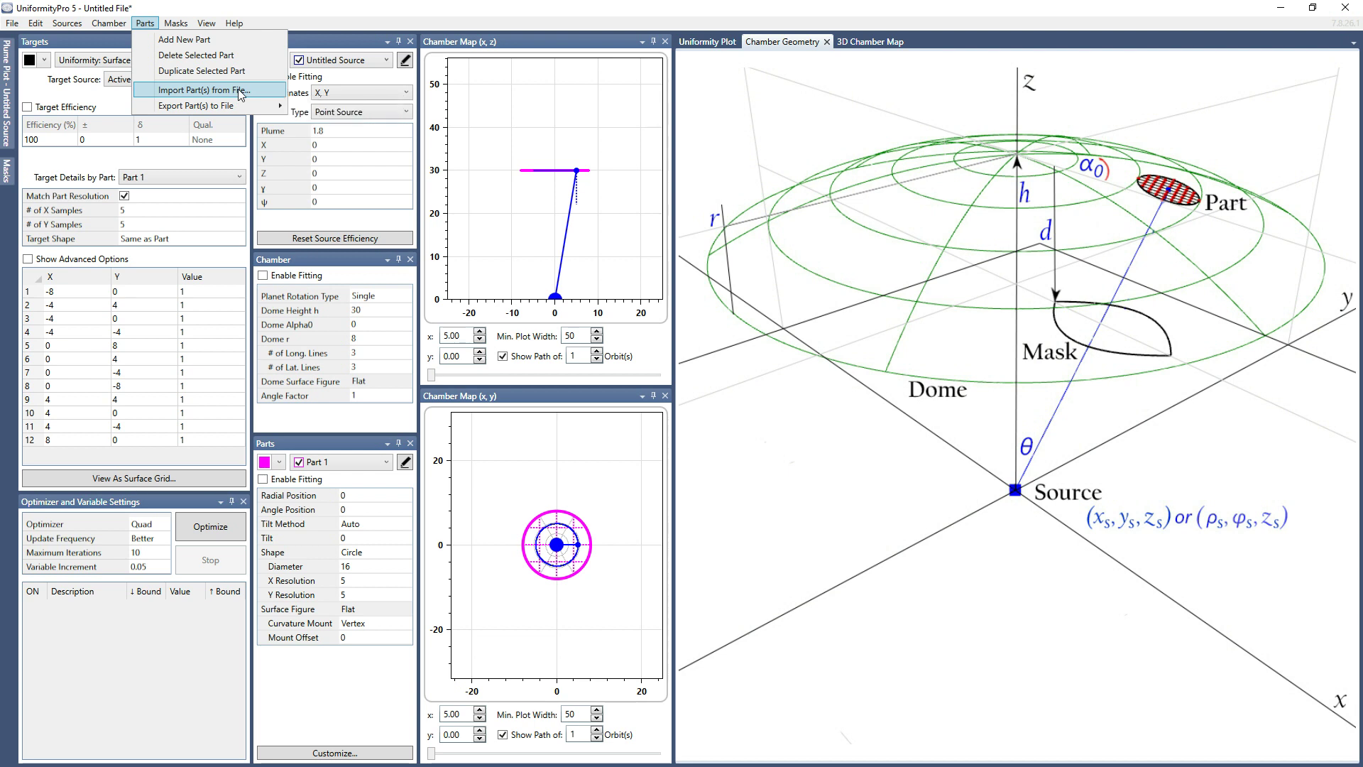
mouse_move(184, 26)
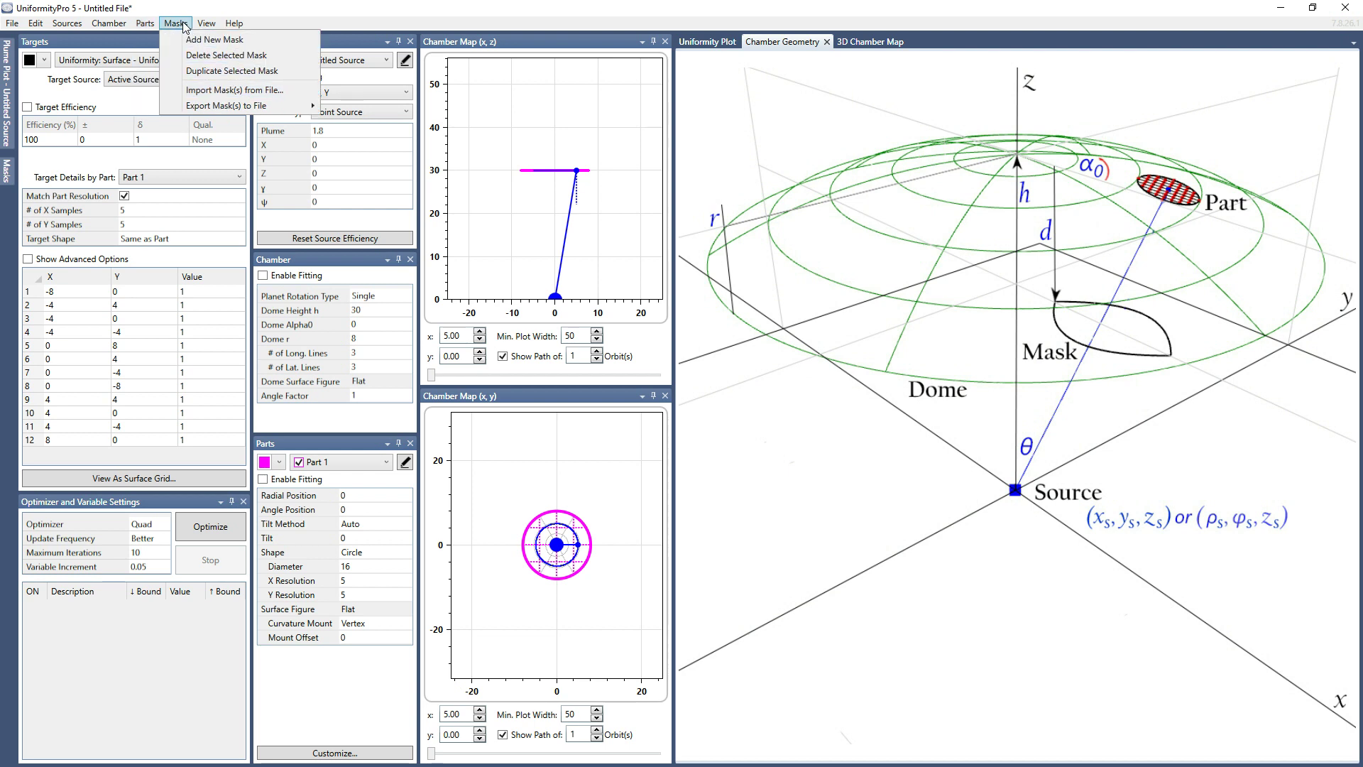
mouse_move(79, 25)
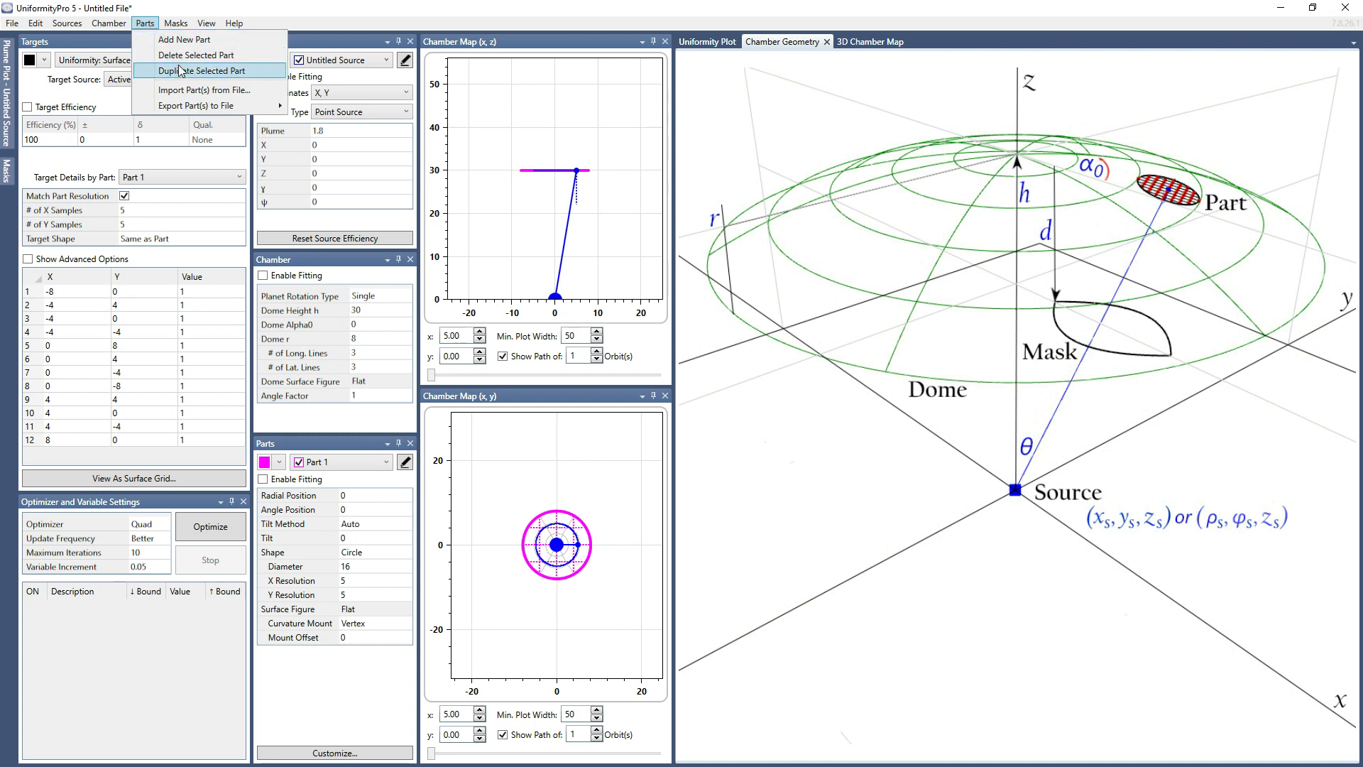
click(173, 40)
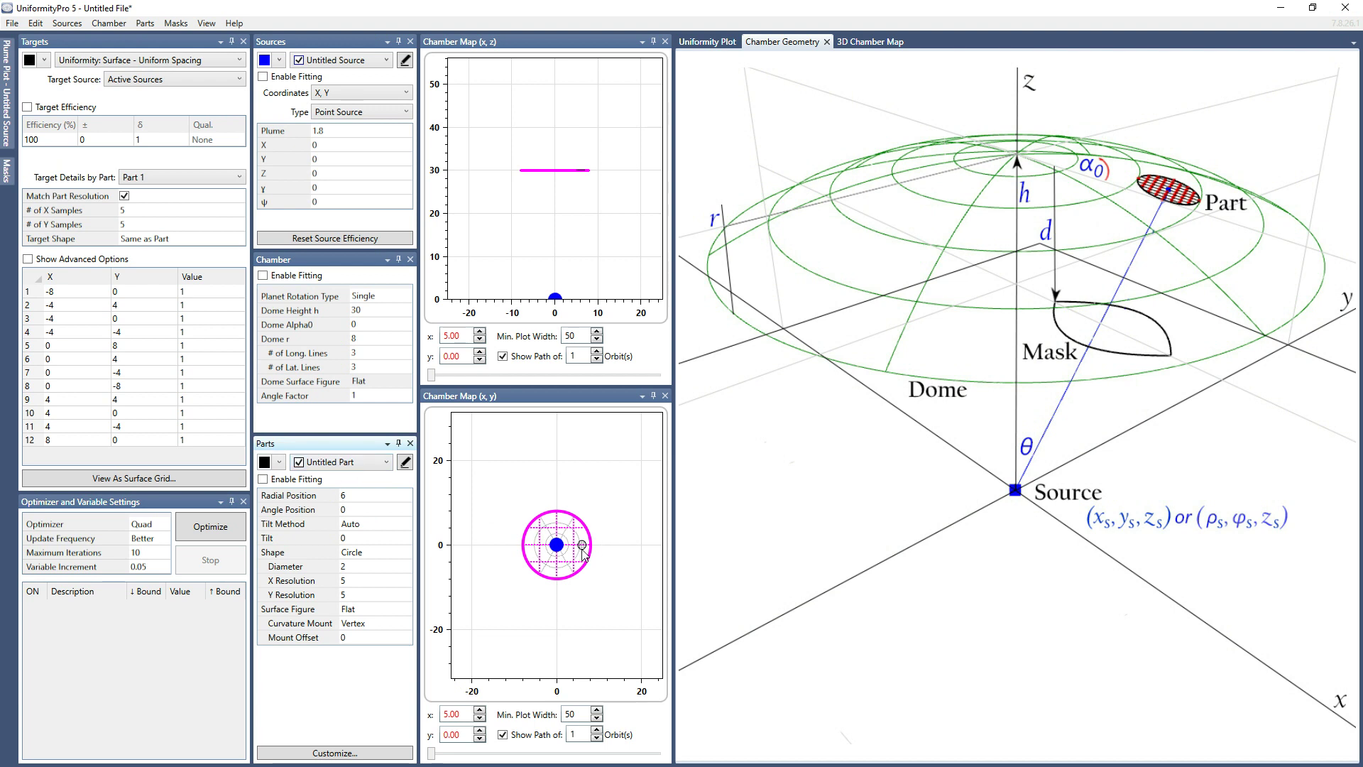
click(386, 463)
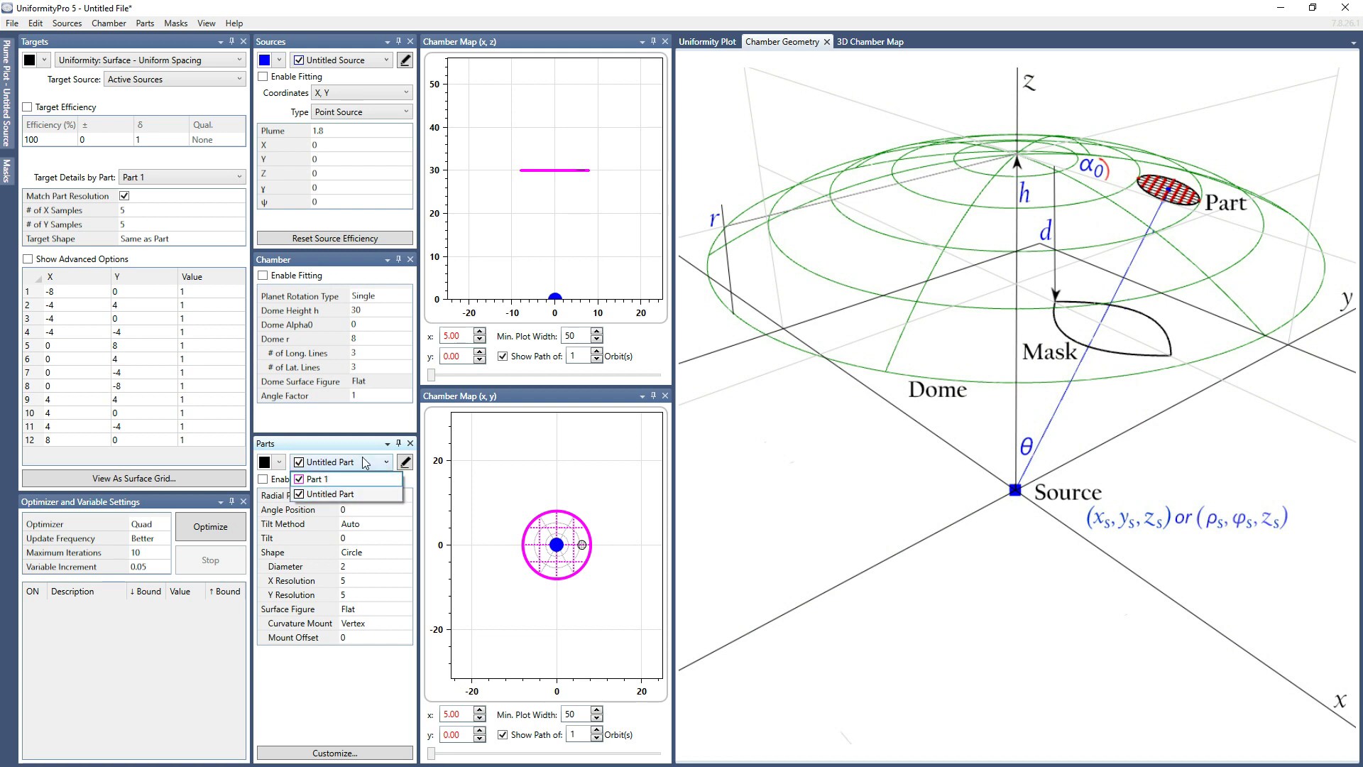
click(384, 463)
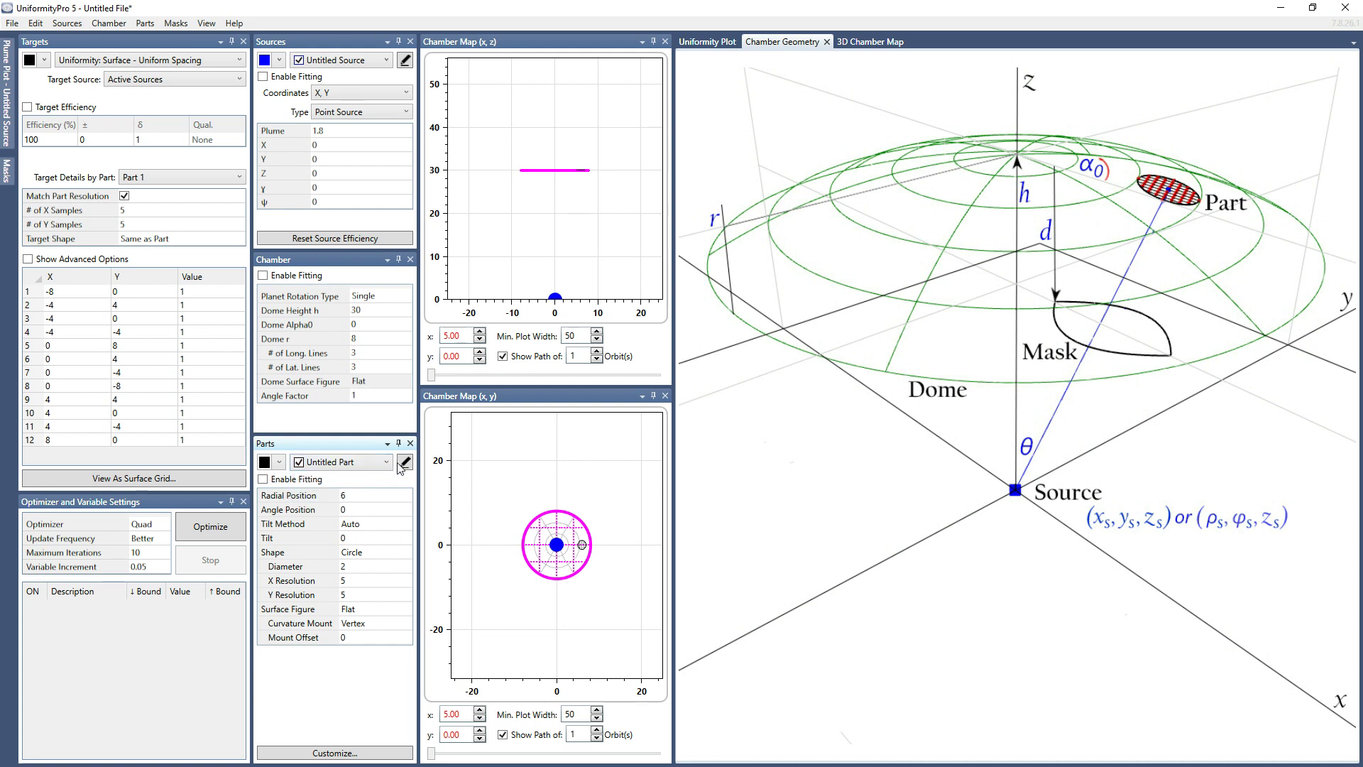
Step: Rename the newly added part as Part 2
click(405, 463)
text(Part 2)
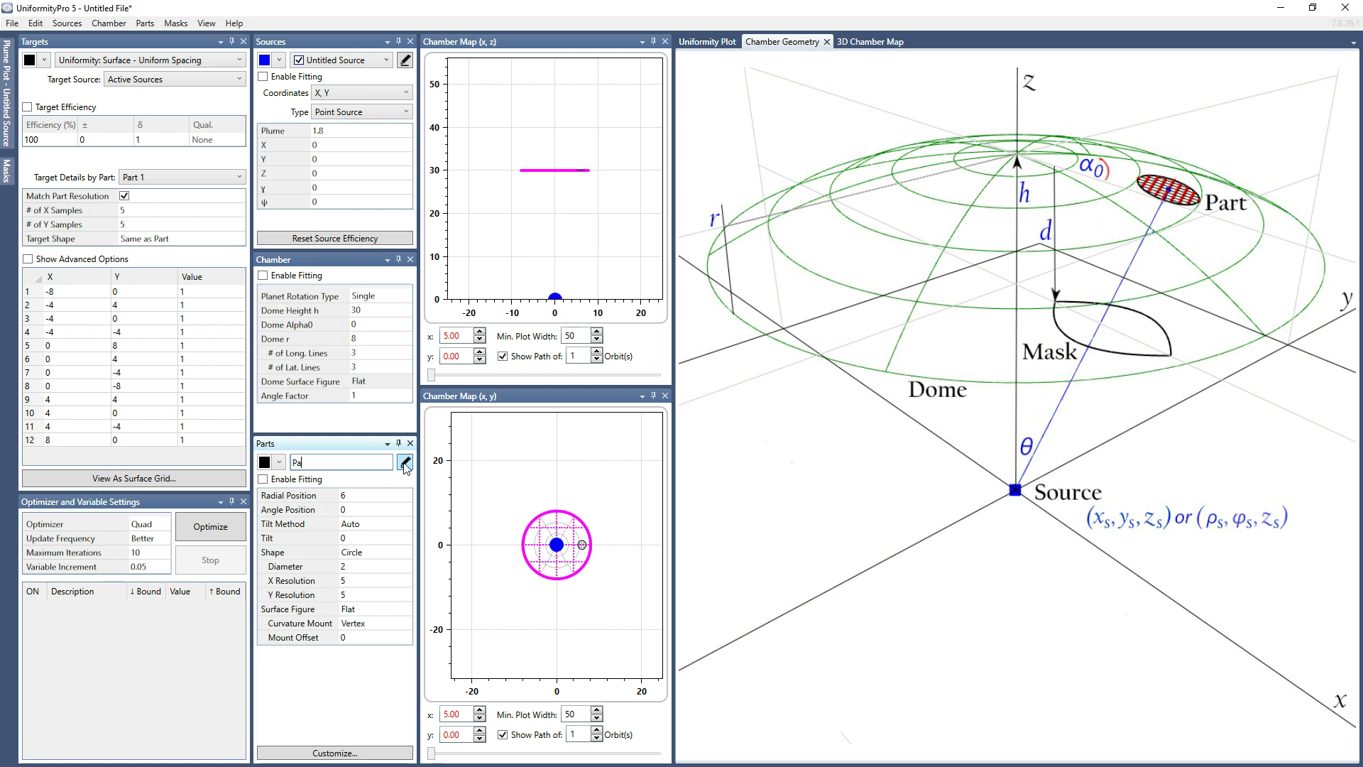
click(406, 463)
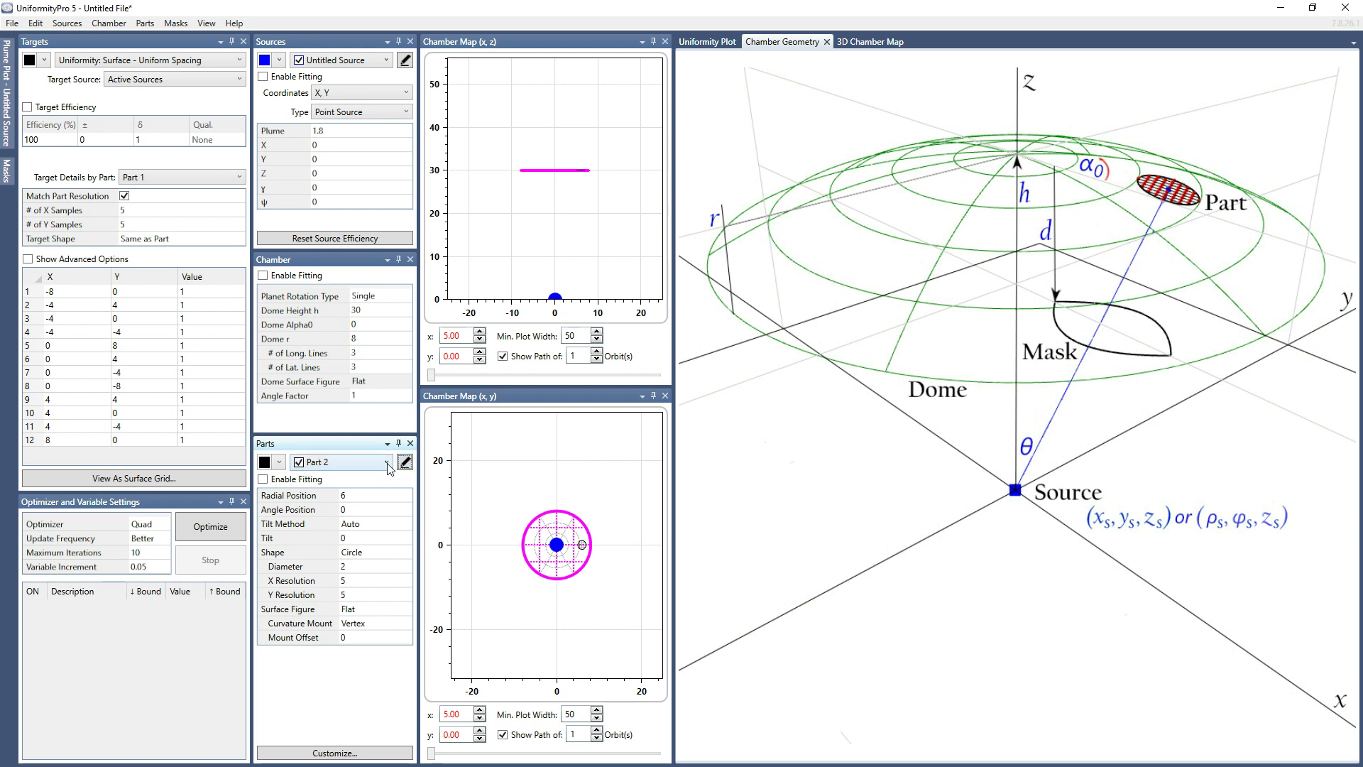
click(387, 462)
click(387, 462)
Step: Recolor Part 2 green and set its line thickness to 6
click(280, 465)
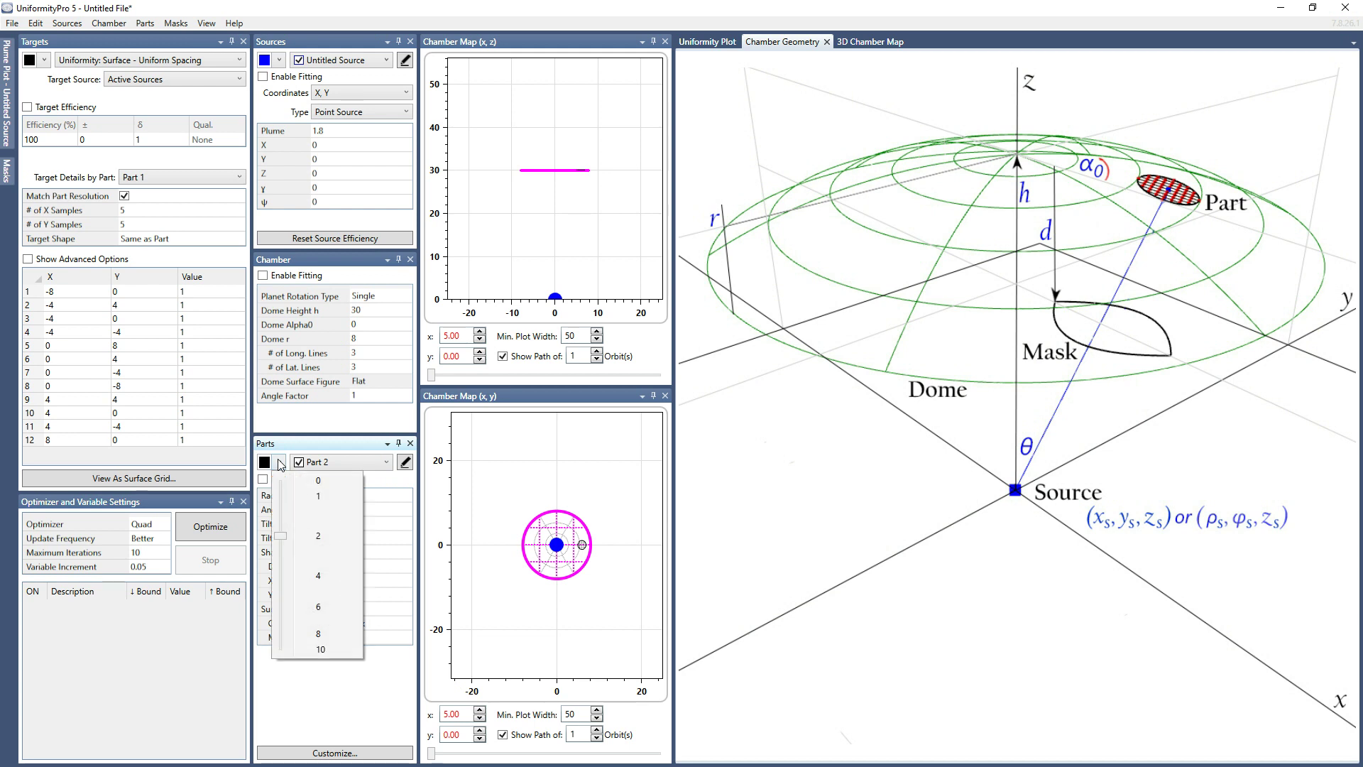
click(280, 465)
click(267, 465)
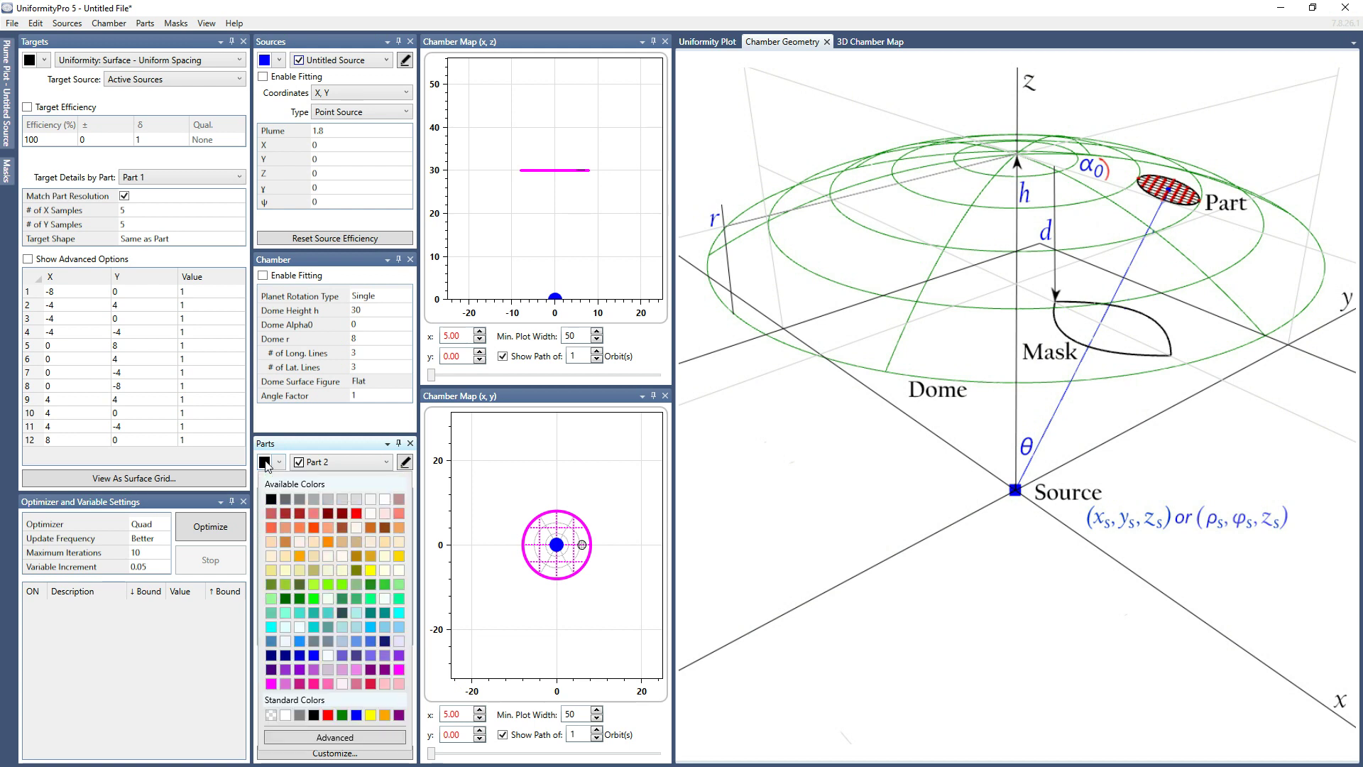
click(342, 715)
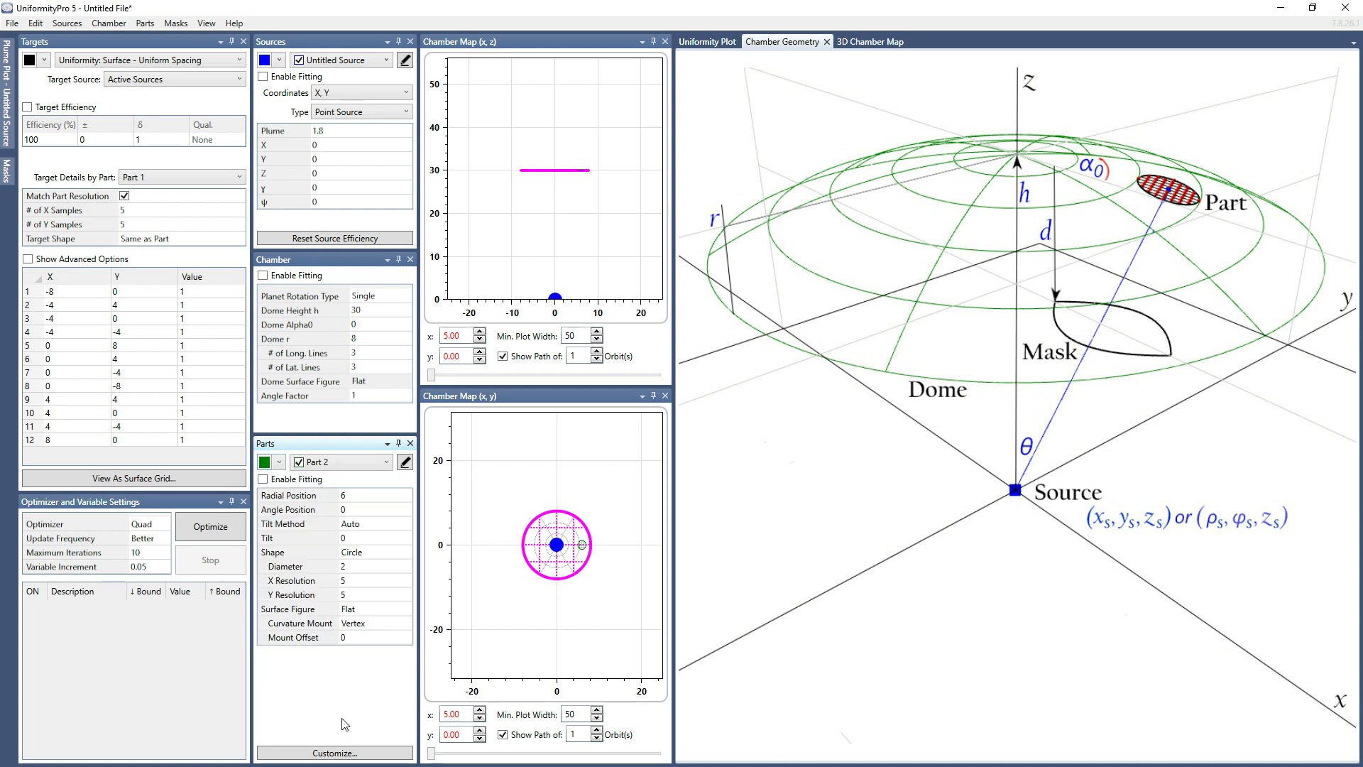
click(280, 465)
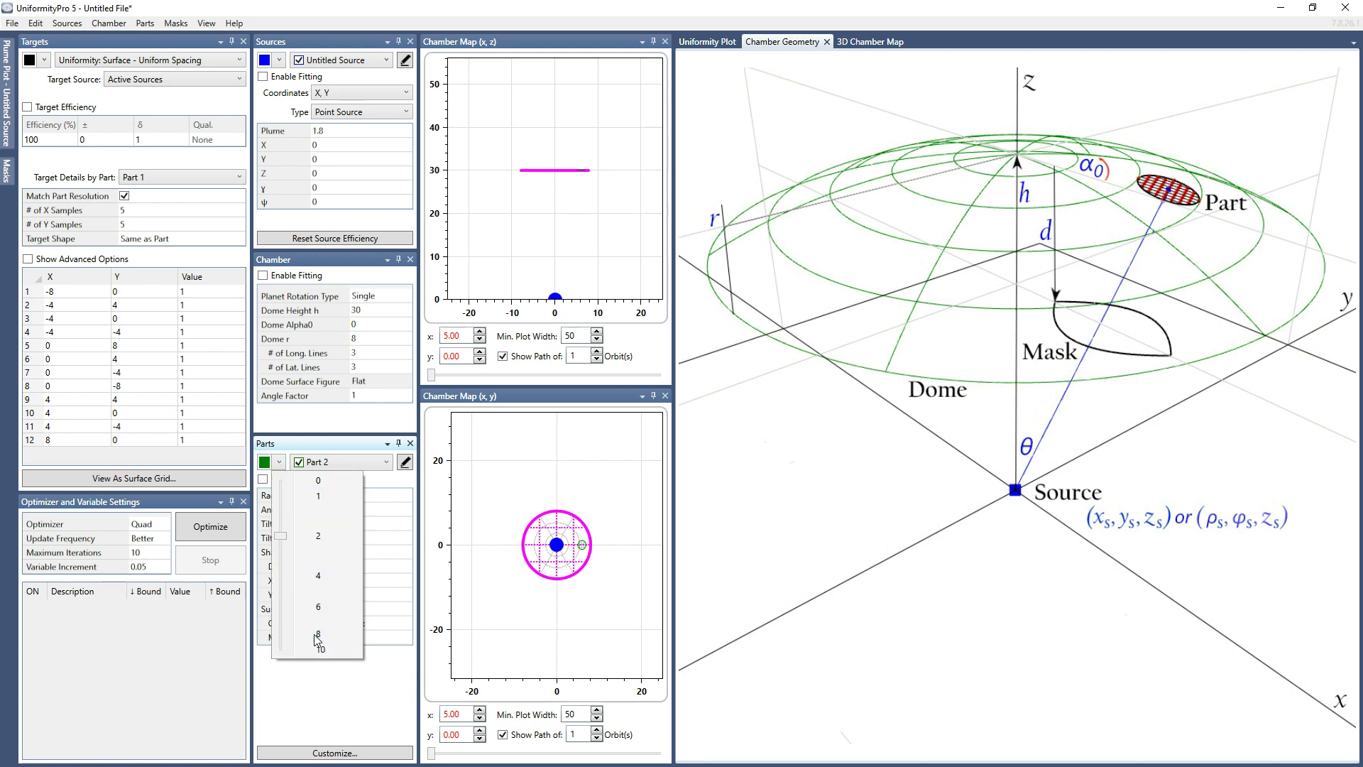
click(316, 606)
Step: Switch the display of Part 1 and Part 2 off and back on, keeping Part 2 selected
click(386, 462)
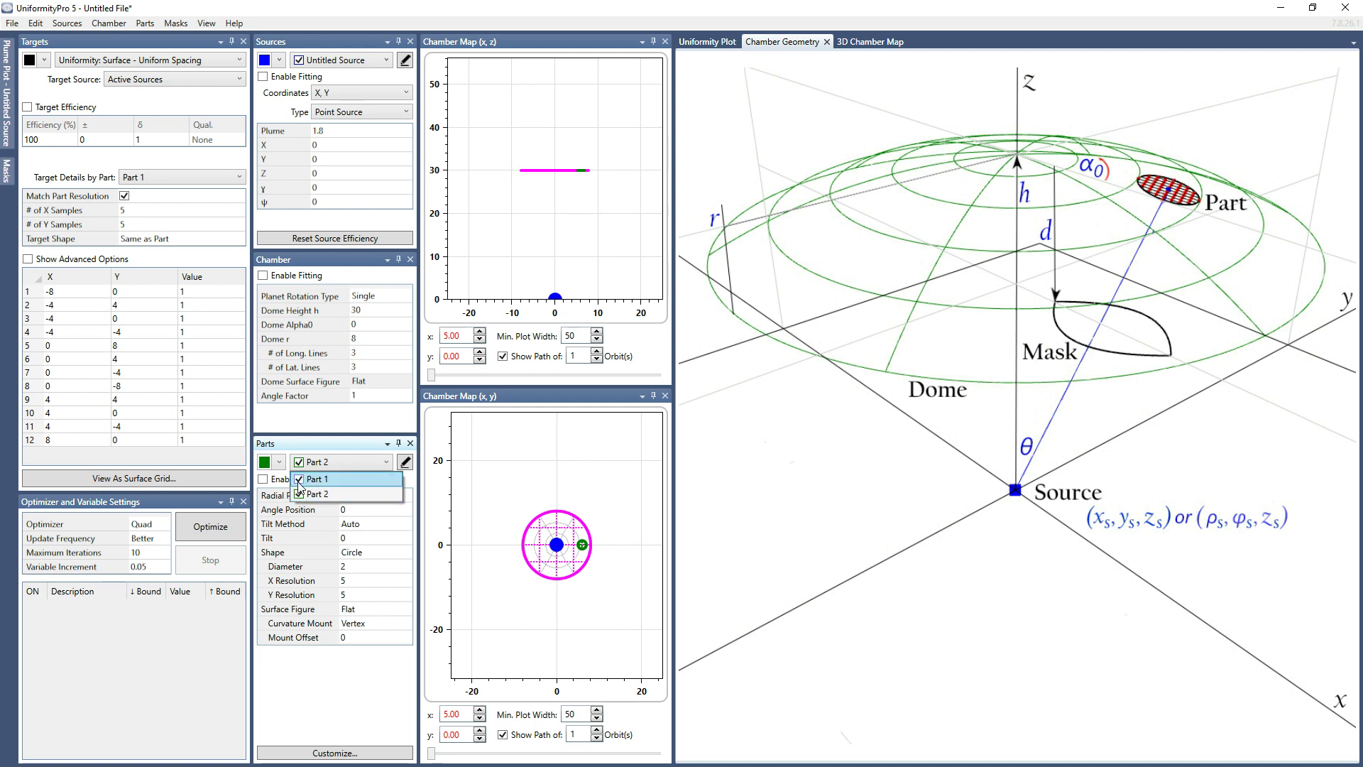
click(299, 481)
click(299, 483)
click(316, 494)
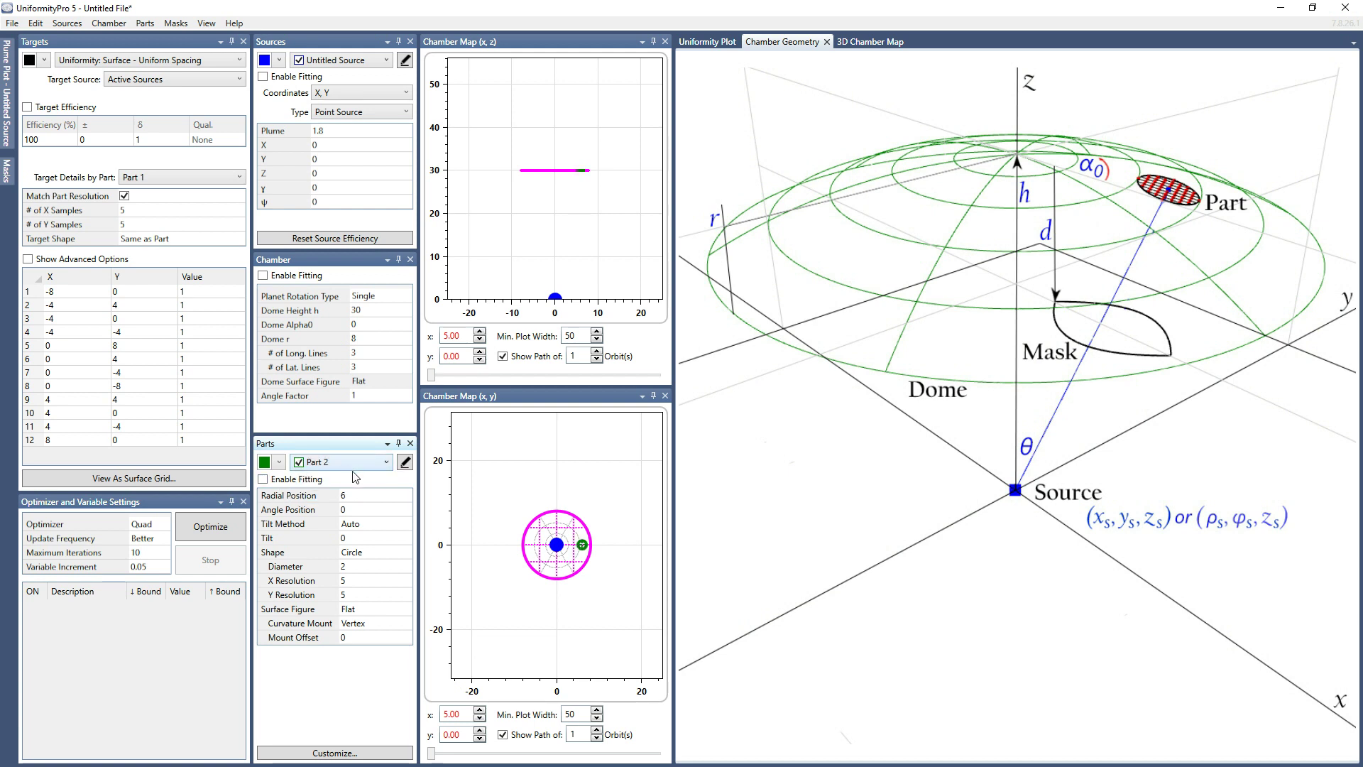
click(299, 463)
click(299, 464)
click(298, 465)
click(299, 462)
Step: Hide Part 1 in the chamber maps while Part 2 stays the selected part
click(343, 465)
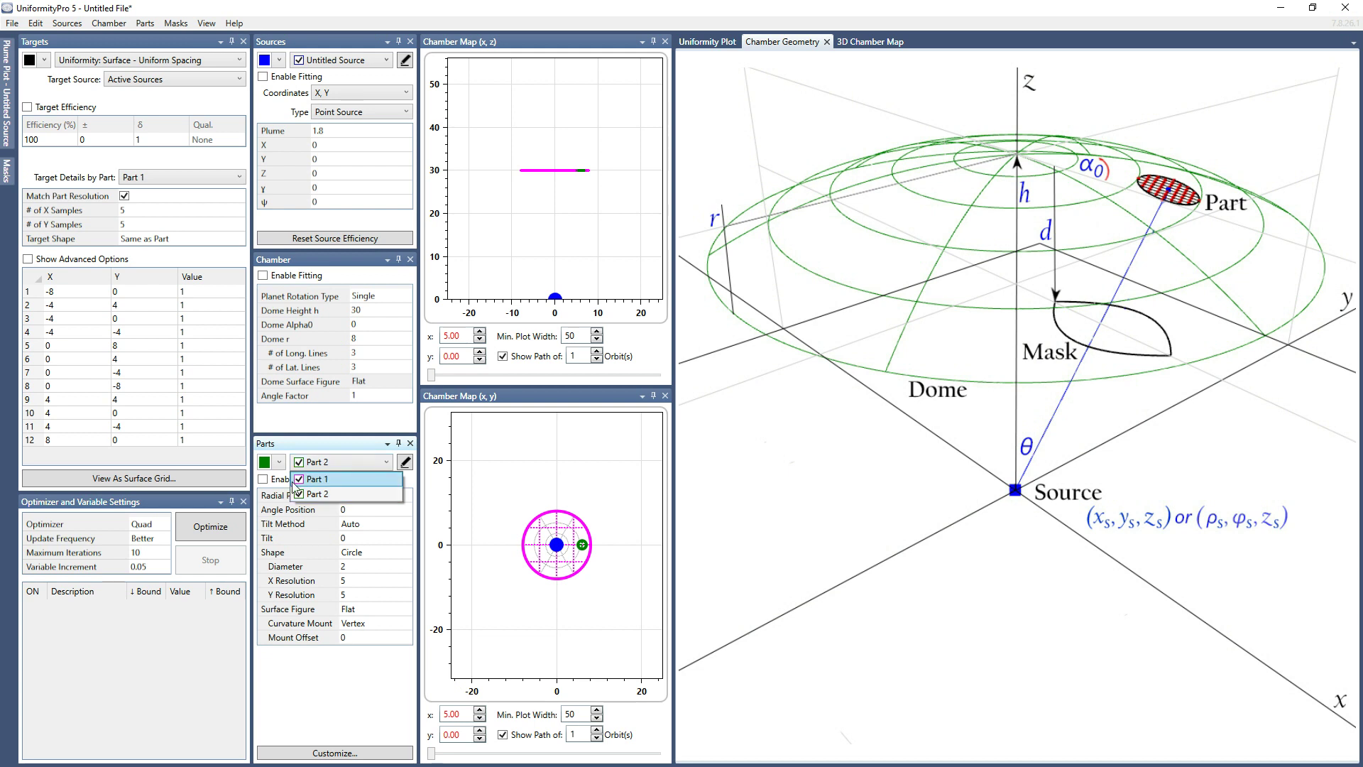
click(299, 480)
click(359, 464)
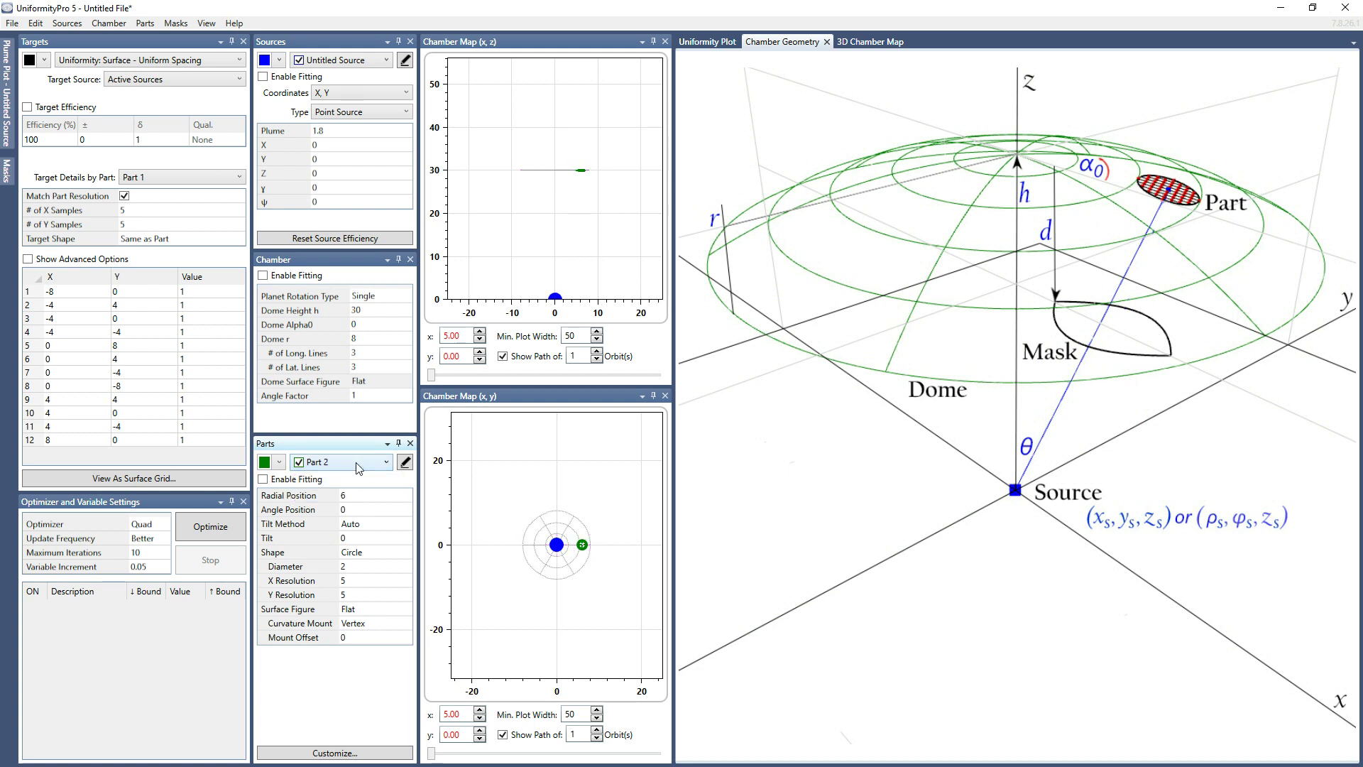
Step: Set the minimum plot width of the x, y chamber map to 20
double_click(573, 715)
text(20)
key(Return)
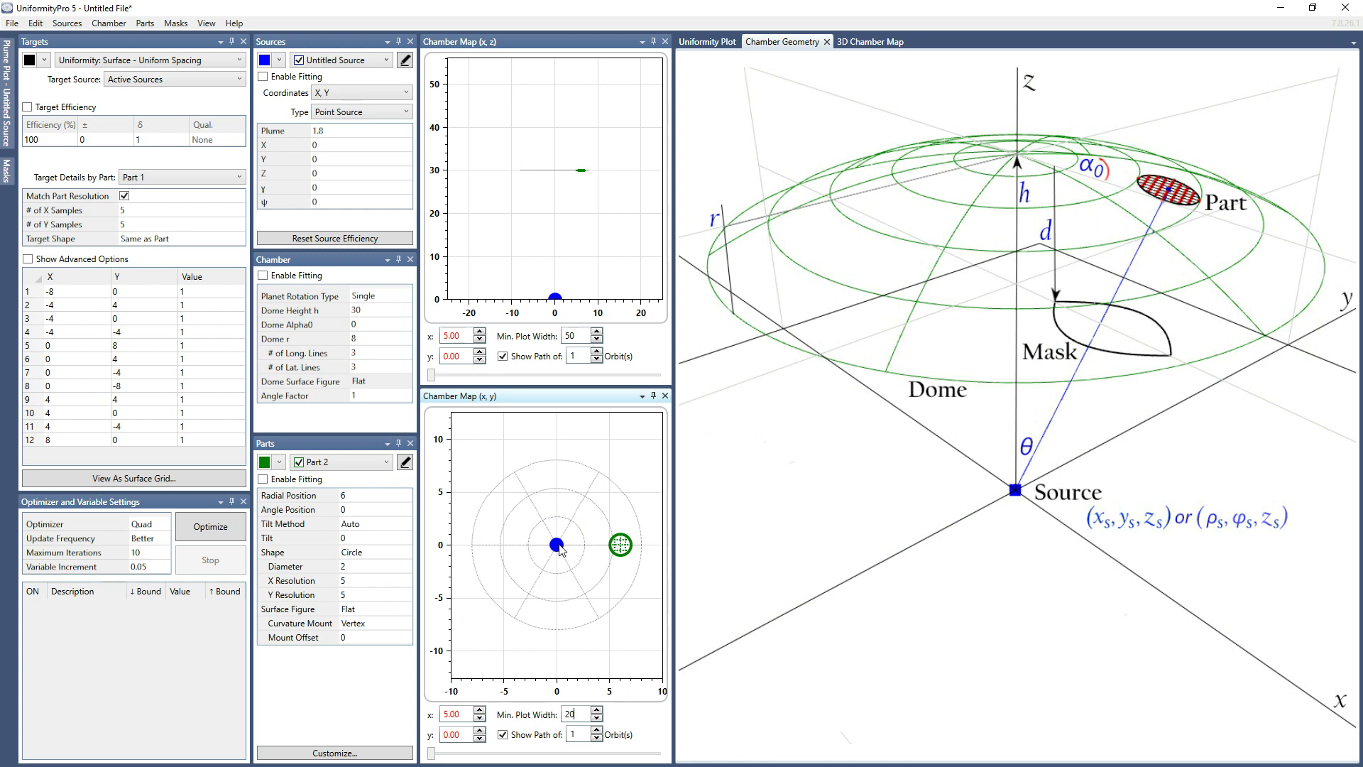
Step: Set Part 2's angle position to 45
click(356, 513)
text(45)
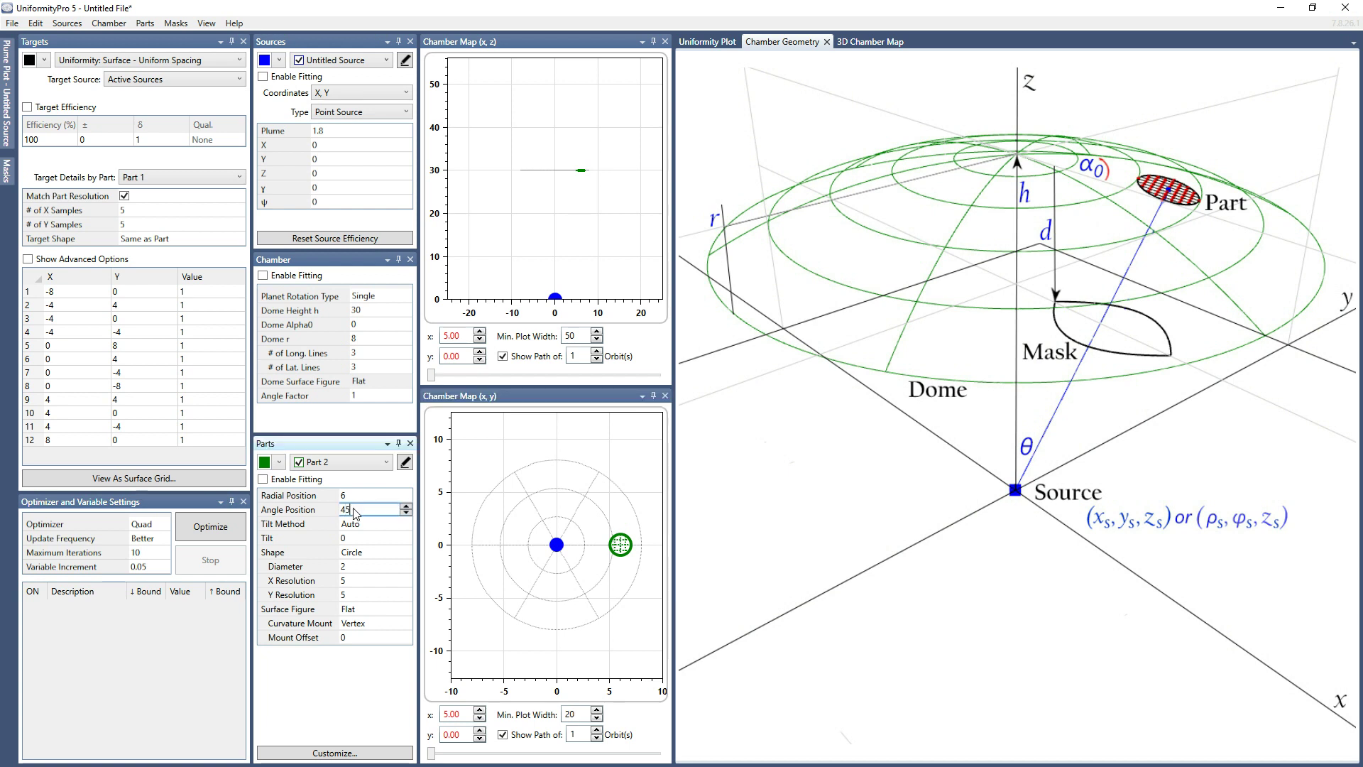
key(Tab)
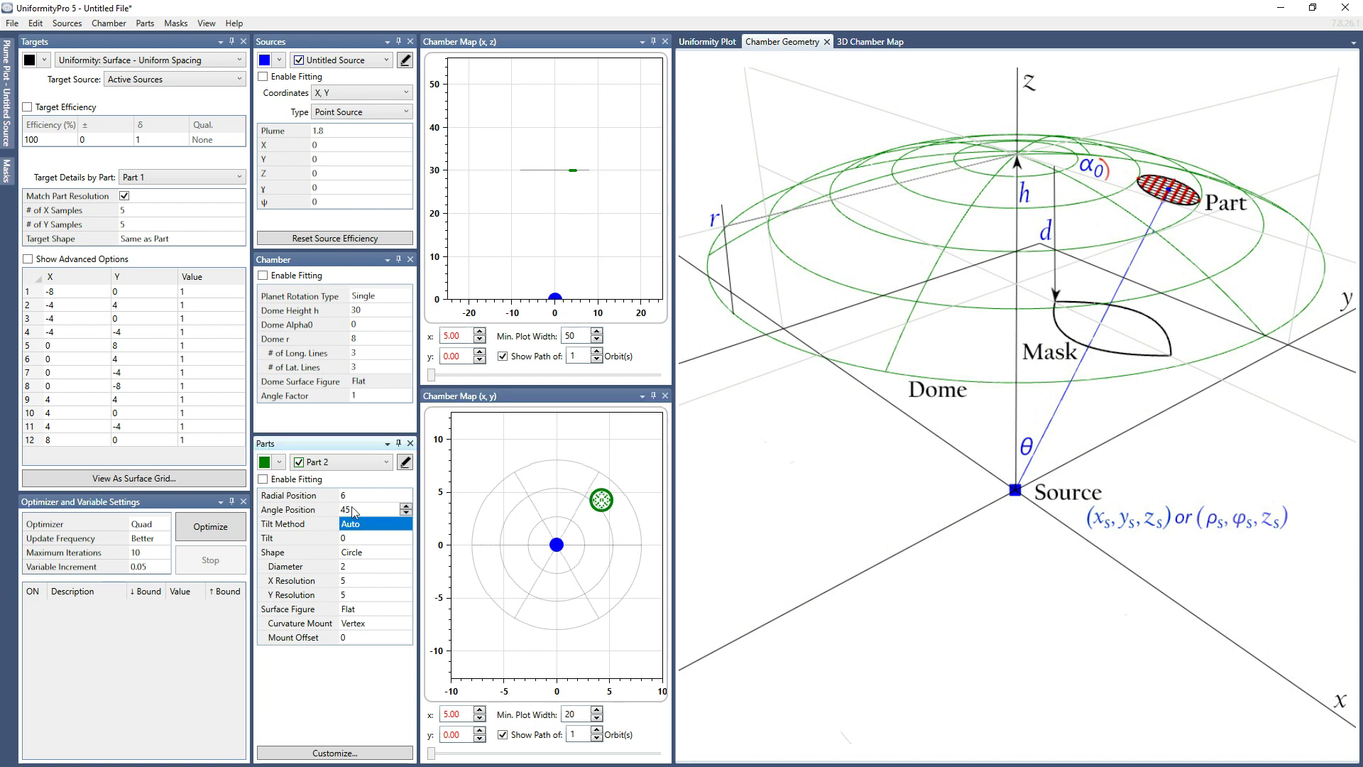
Step: Change Part 2's tilt method to Manual and set its tilt to 45
mouse_move(351, 506)
mouse_move(357, 543)
click(360, 523)
click(361, 523)
click(365, 549)
click(361, 541)
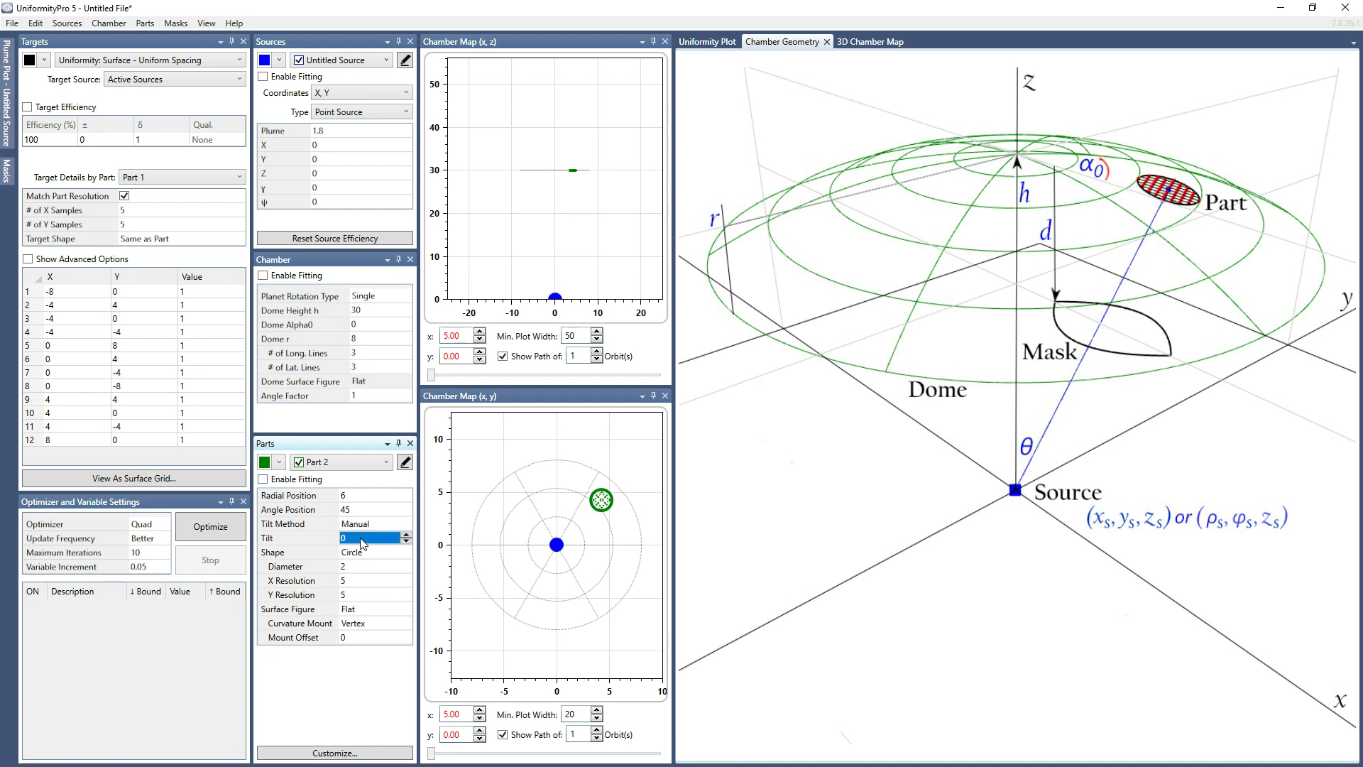
text(45)
key(Tab)
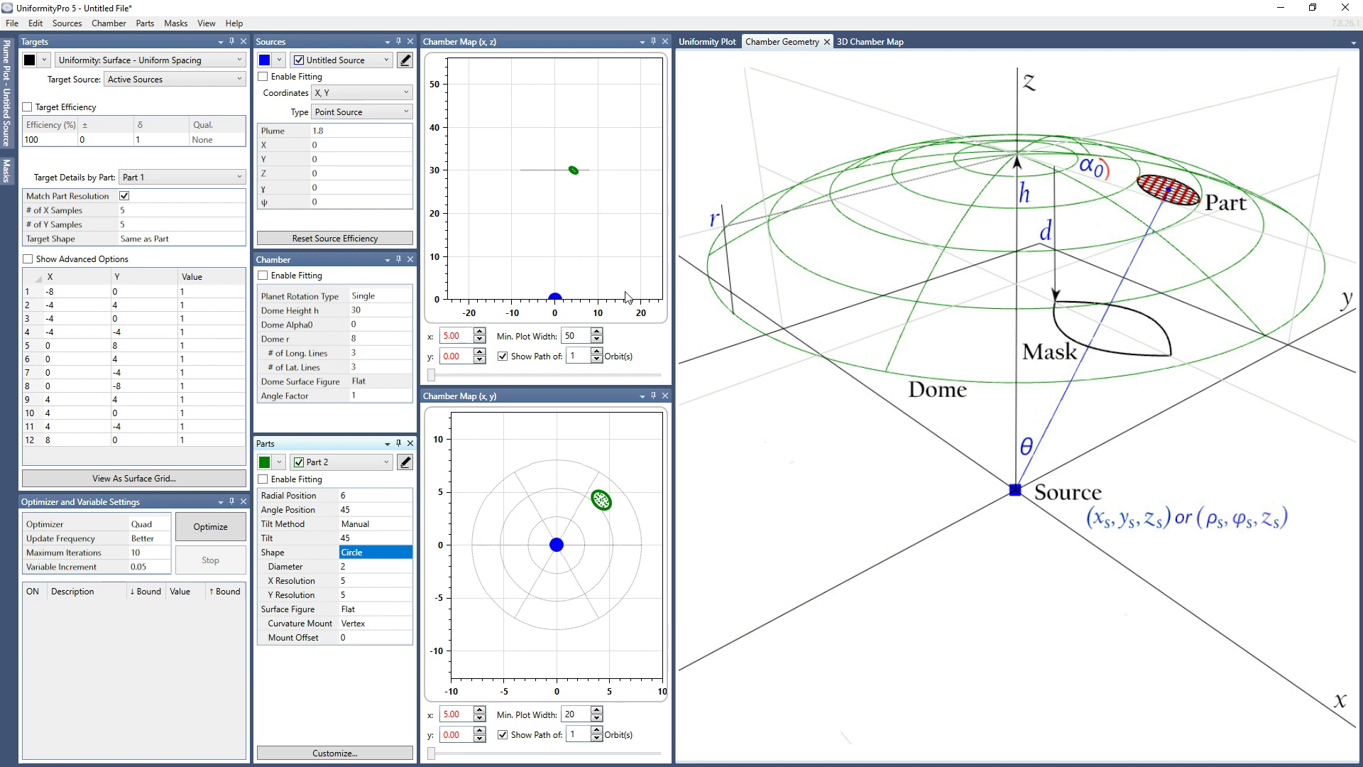
Step: Set Part 2's angle position to 0 and change the chamber's dome surface figure to Spheric
click(358, 512)
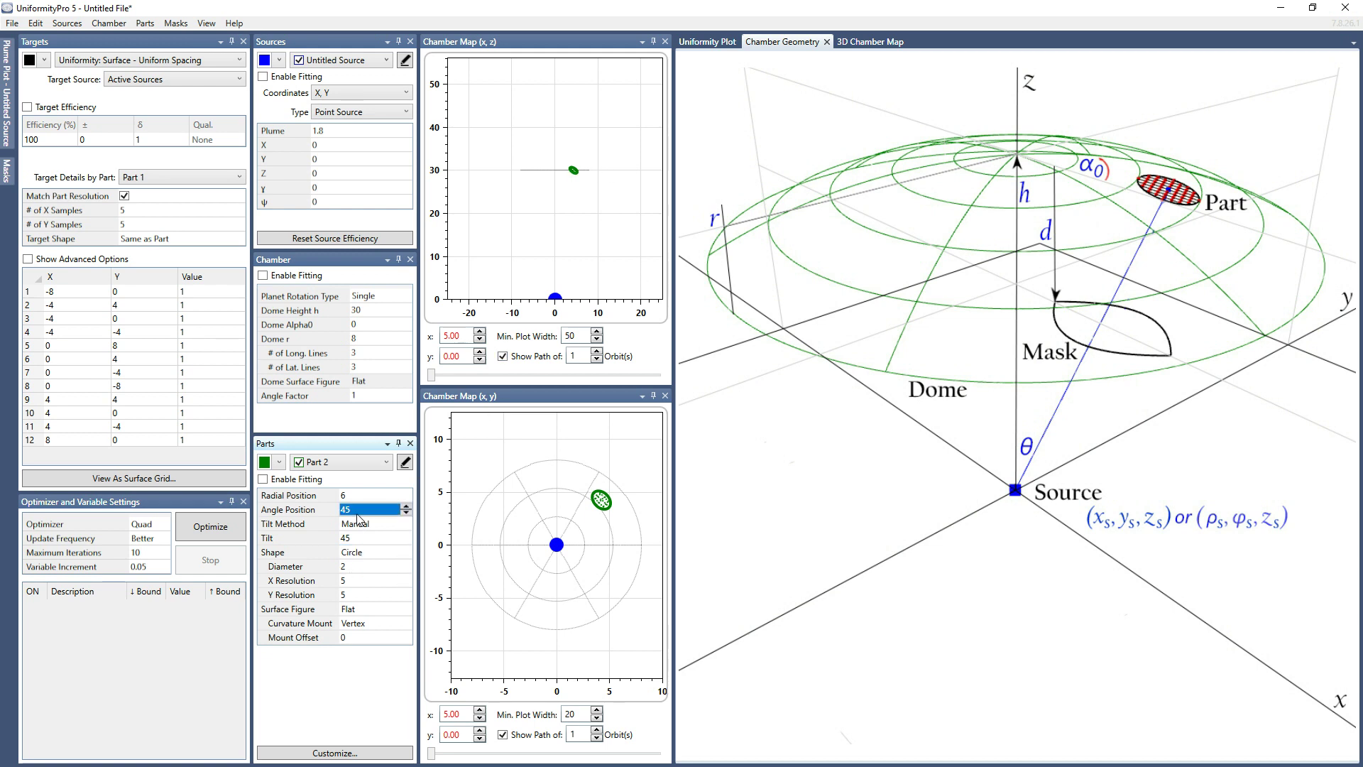
text(0)
click(374, 384)
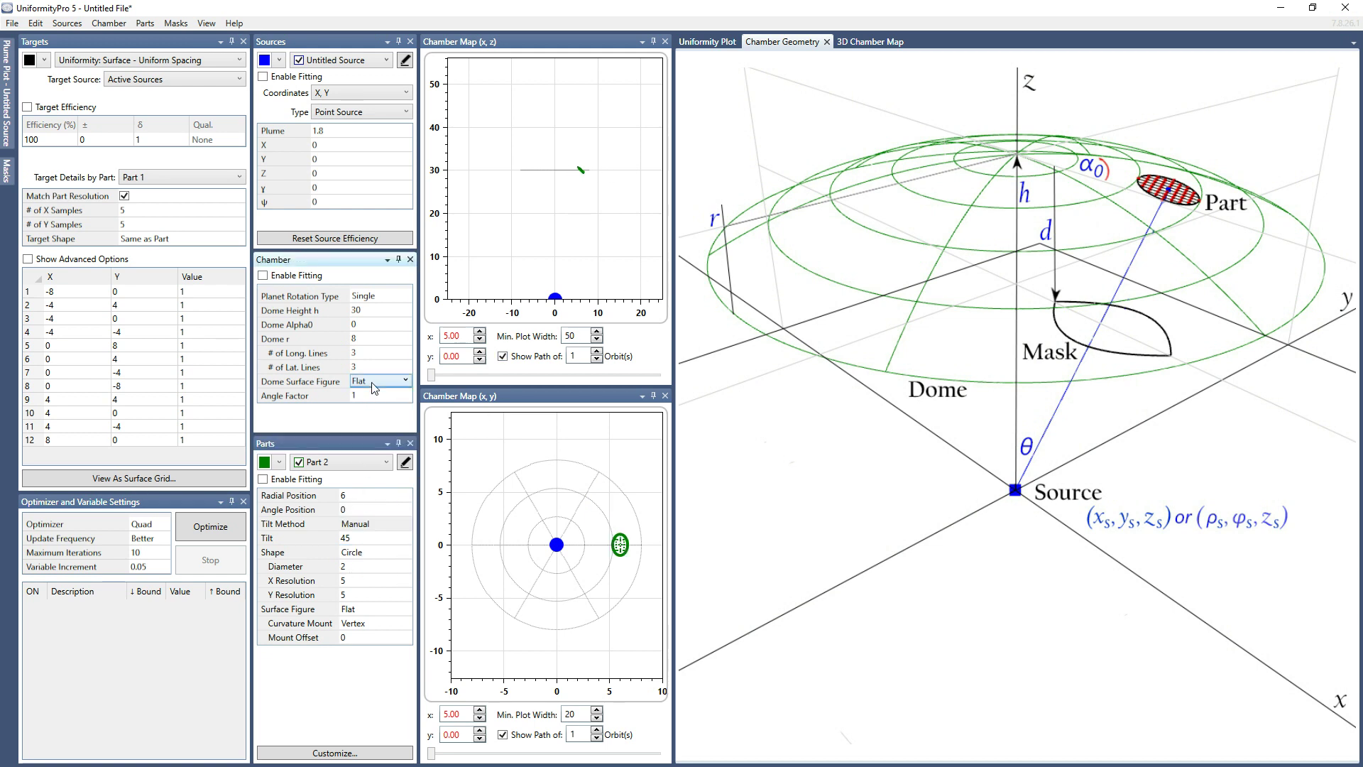
click(374, 384)
click(376, 408)
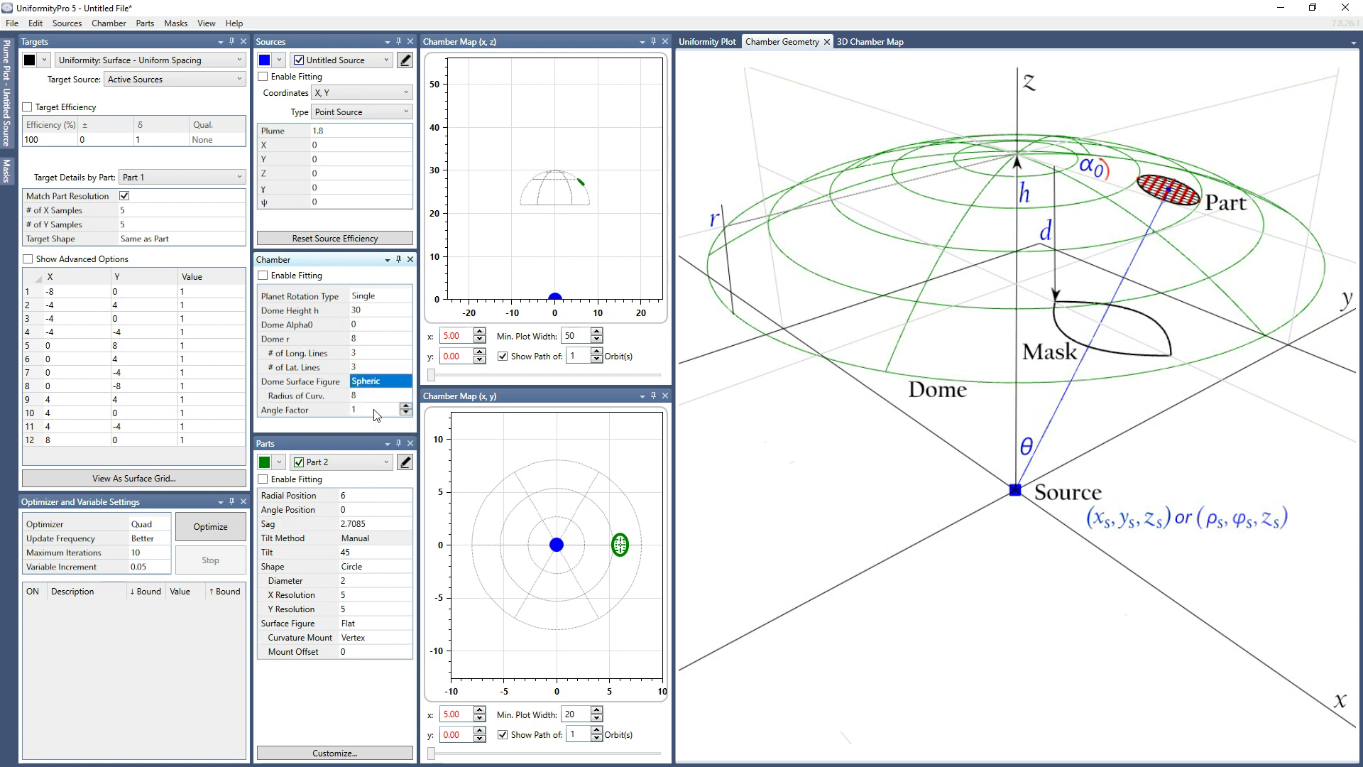
Step: Change Part 2's tilt method to Auto and set its tilt to 30
click(372, 538)
click(371, 553)
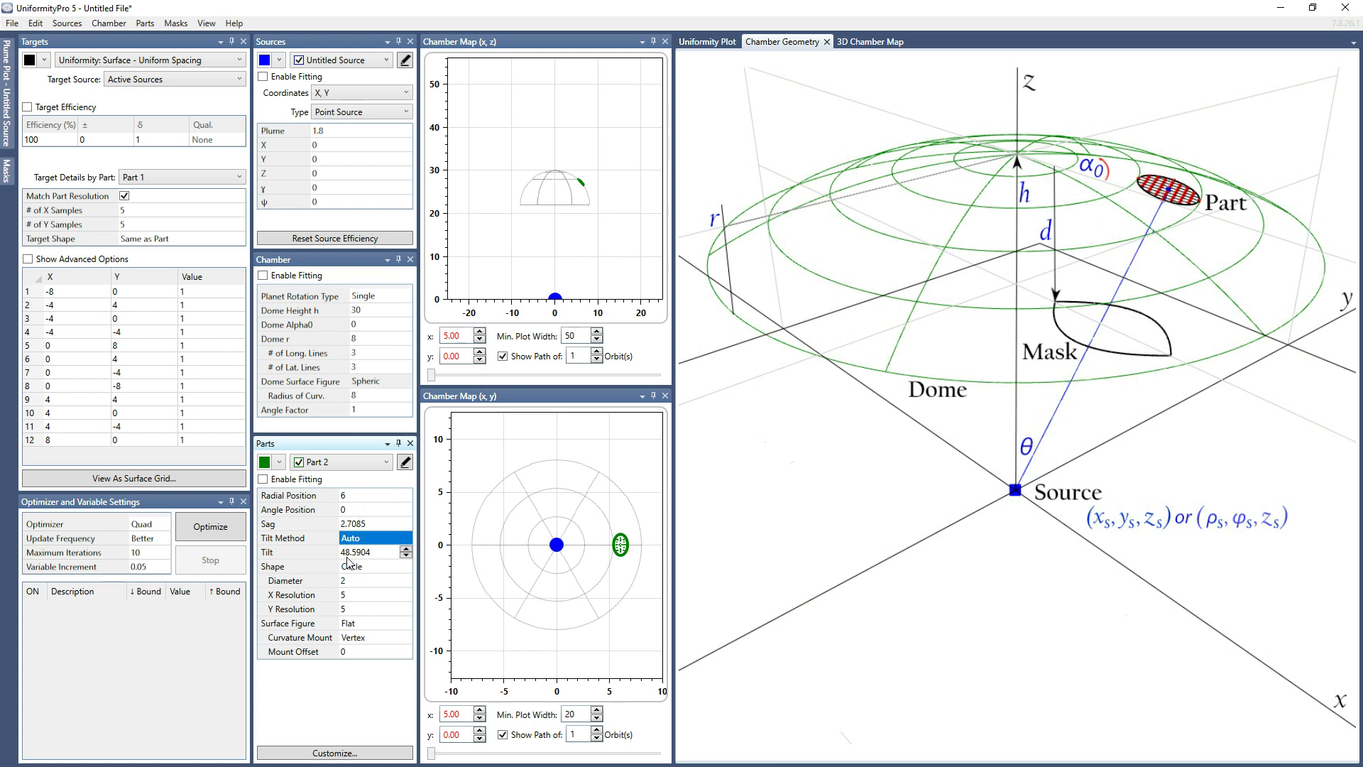
click(362, 553)
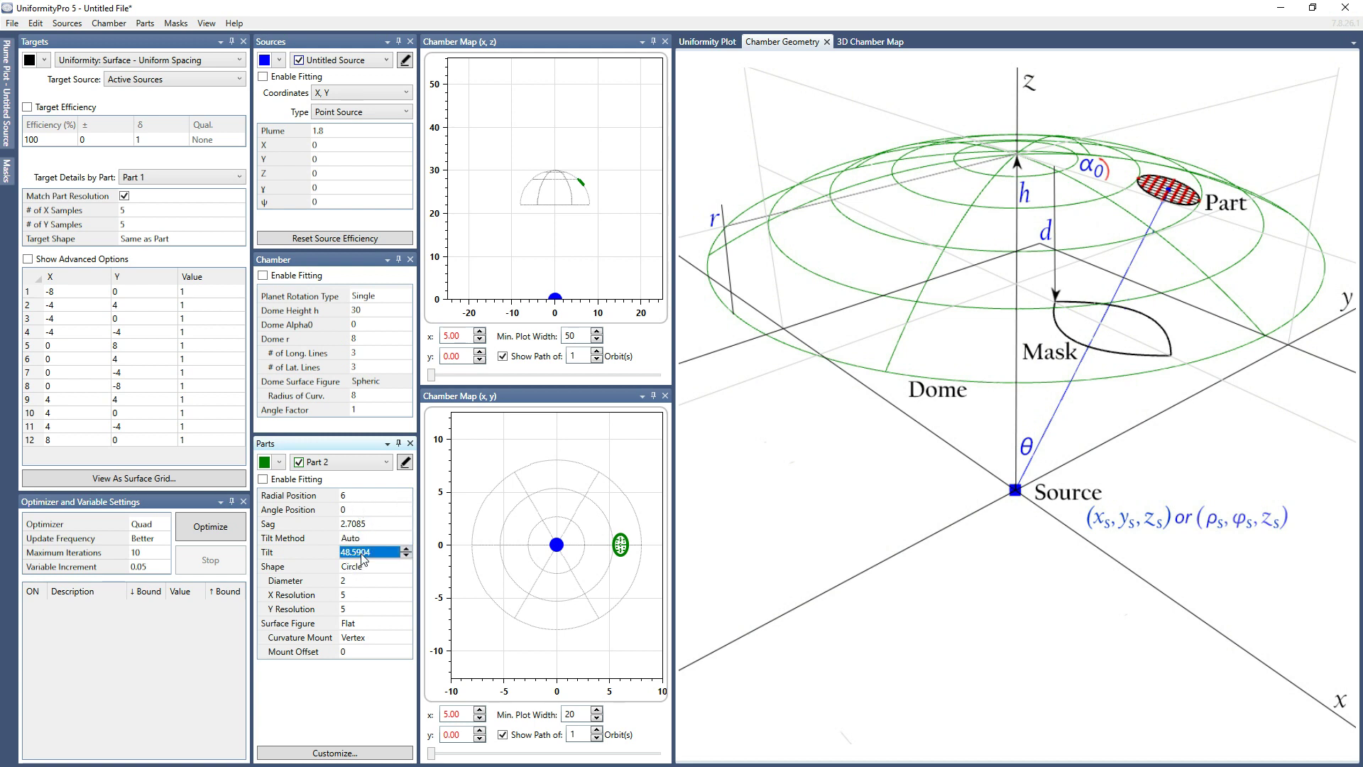
text(30)
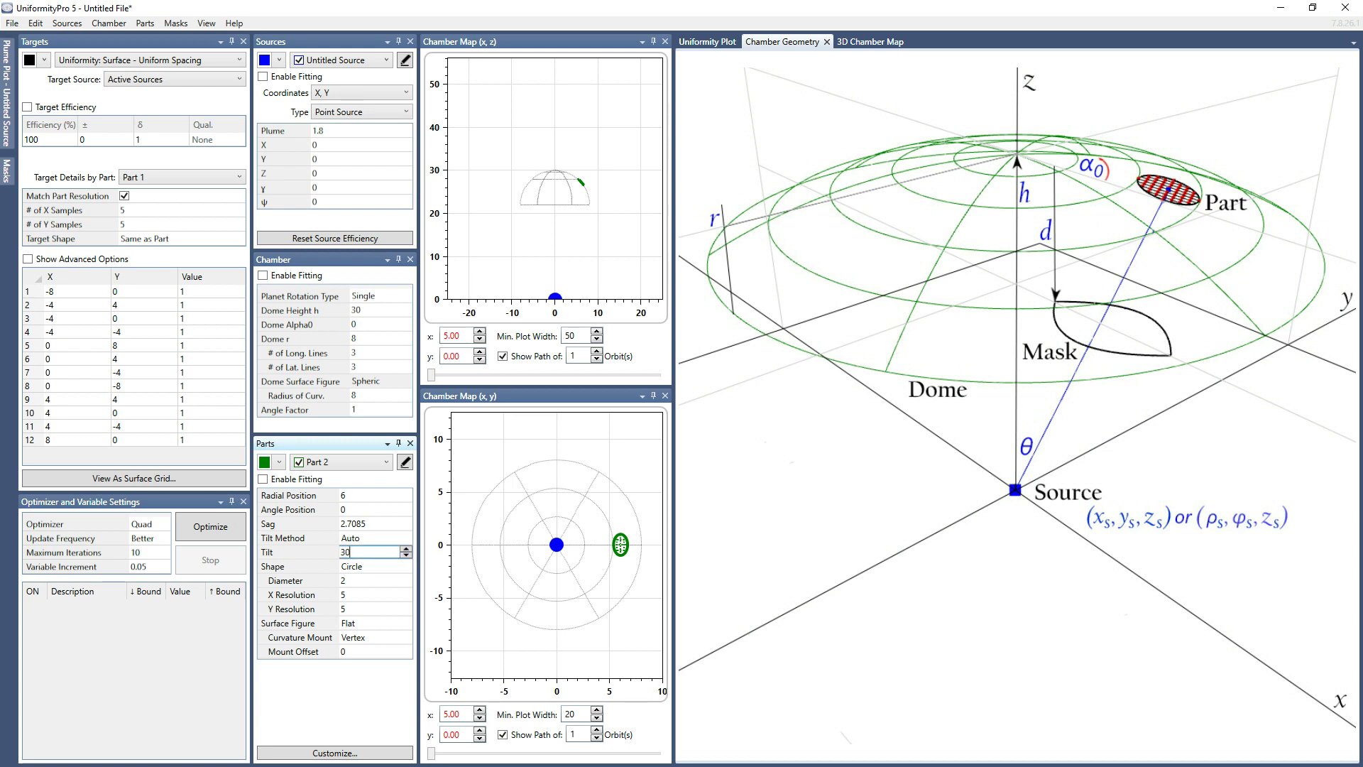
key(Return)
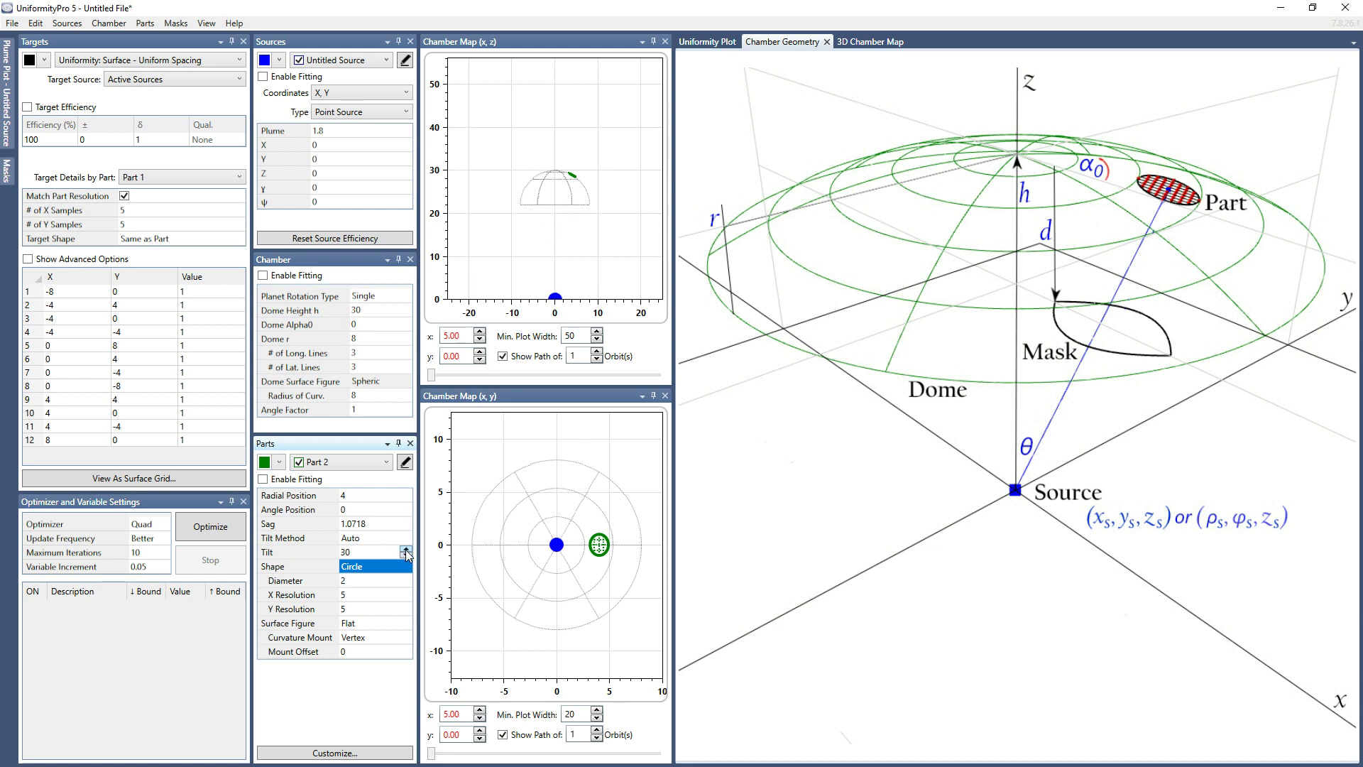
Step: Raise Part 2's tilt step by step to 49 and increase its sag to 3.15153
click(406, 551)
click(406, 550)
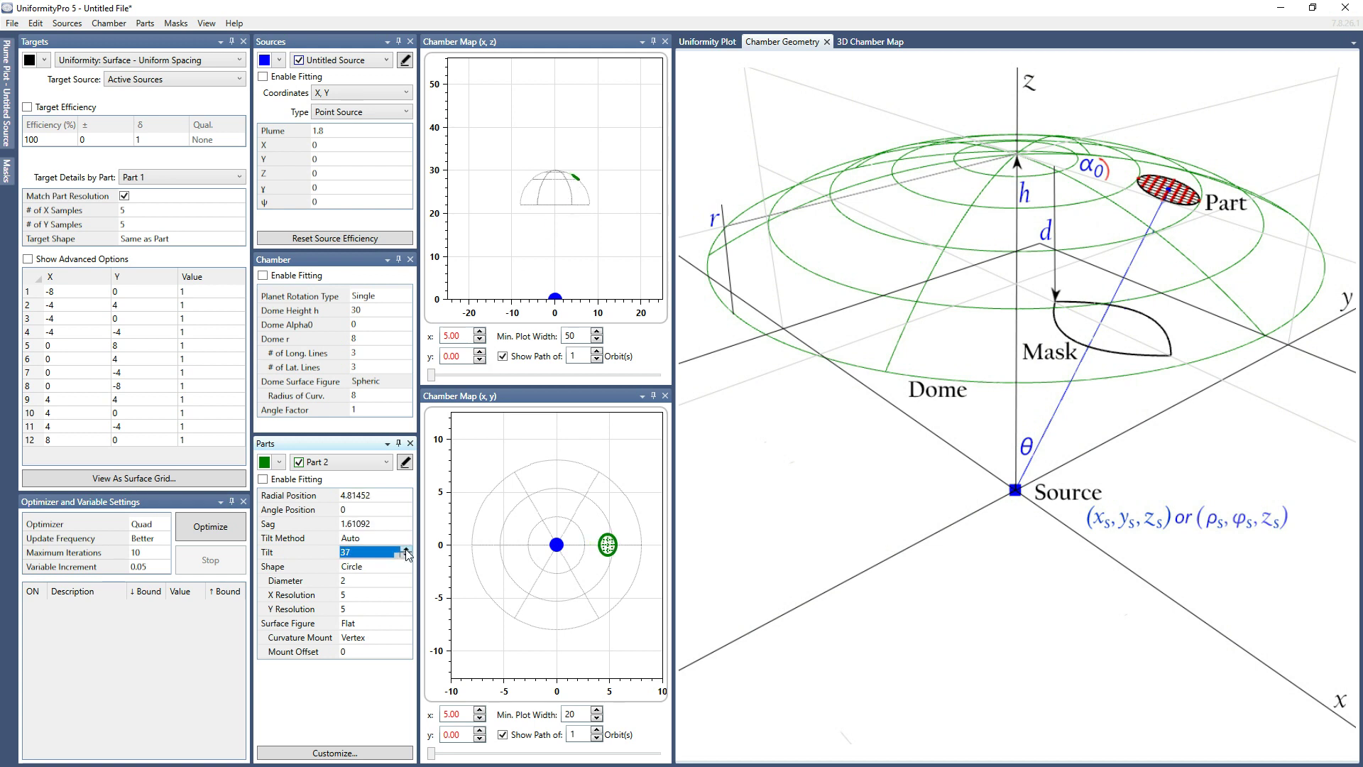
click(406, 550)
click(406, 550)
click(406, 550)
click(406, 550)
click(406, 550)
click(406, 550)
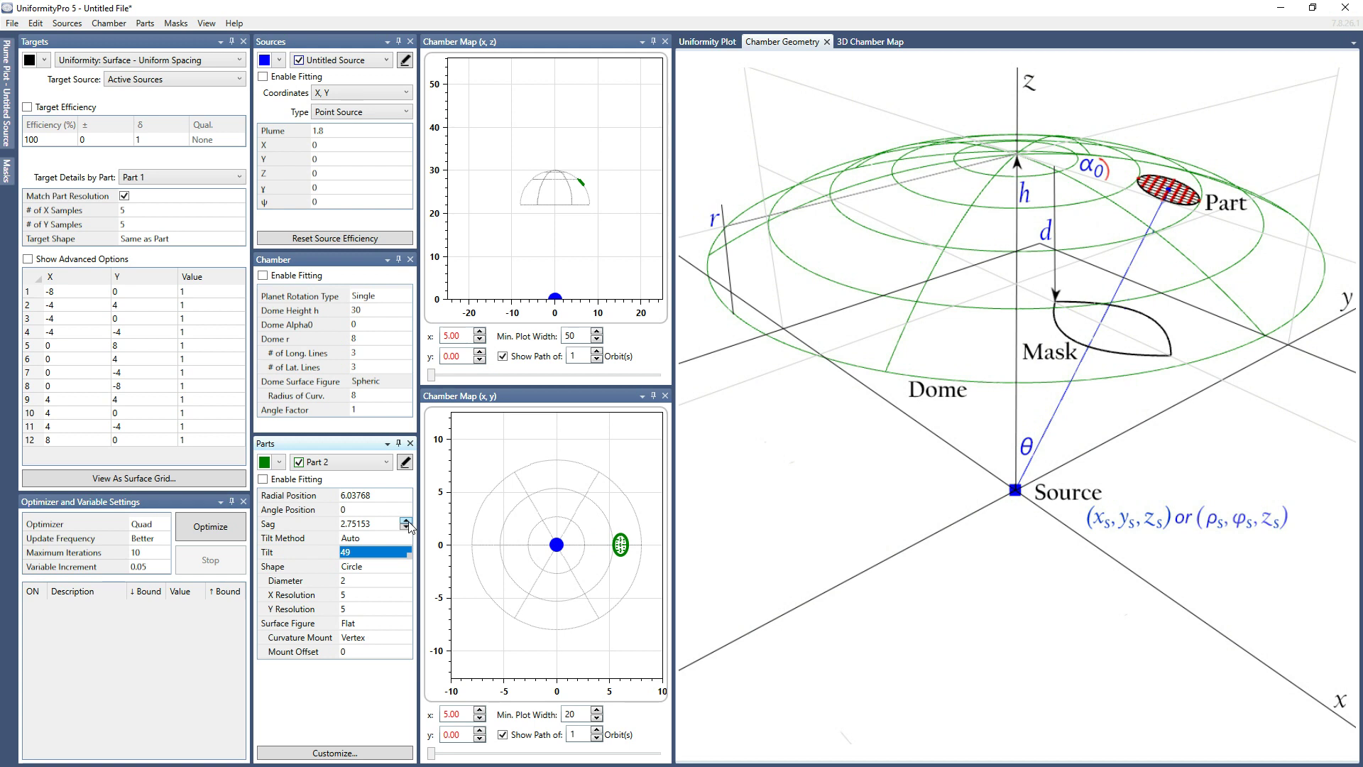
click(406, 521)
click(408, 527)
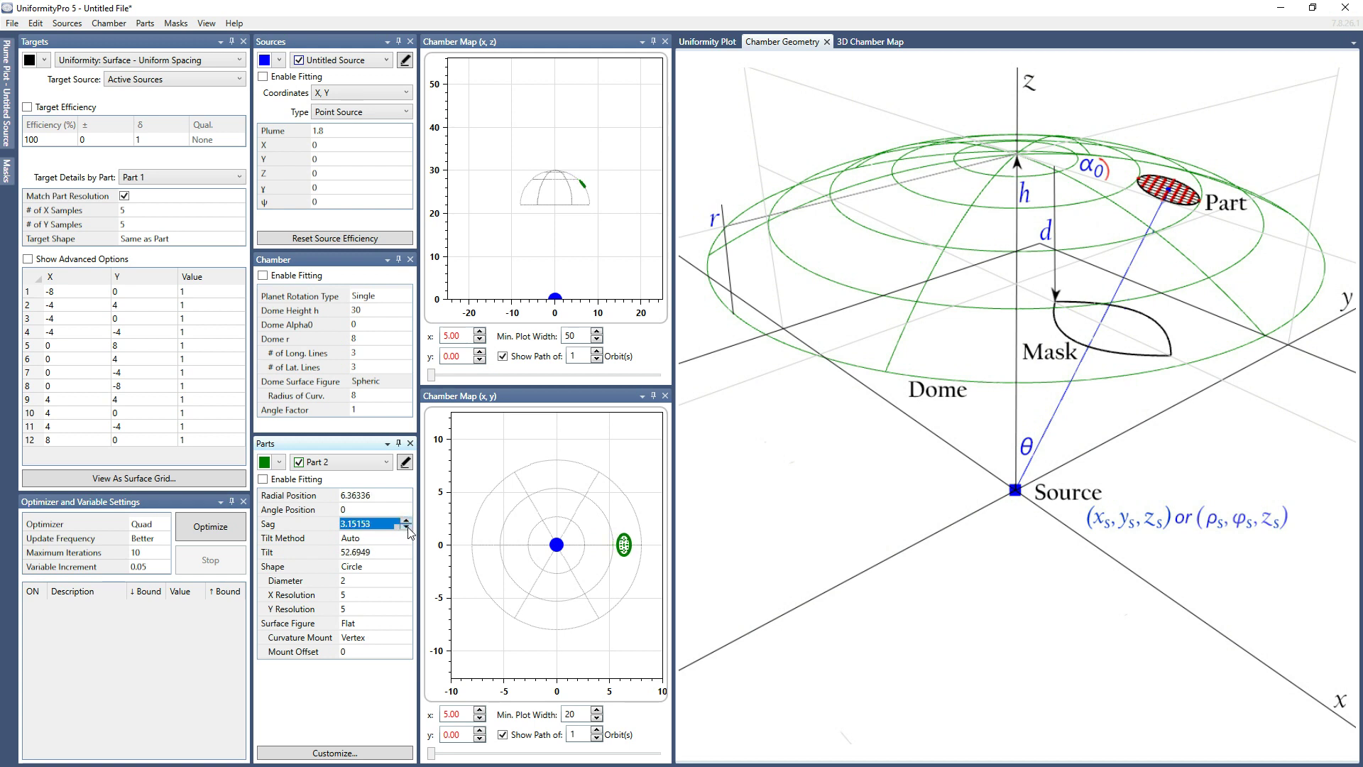
Step: Lower Part 2's sag to 1.45153
click(408, 527)
click(408, 528)
click(408, 528)
click(408, 528)
click(408, 527)
click(408, 528)
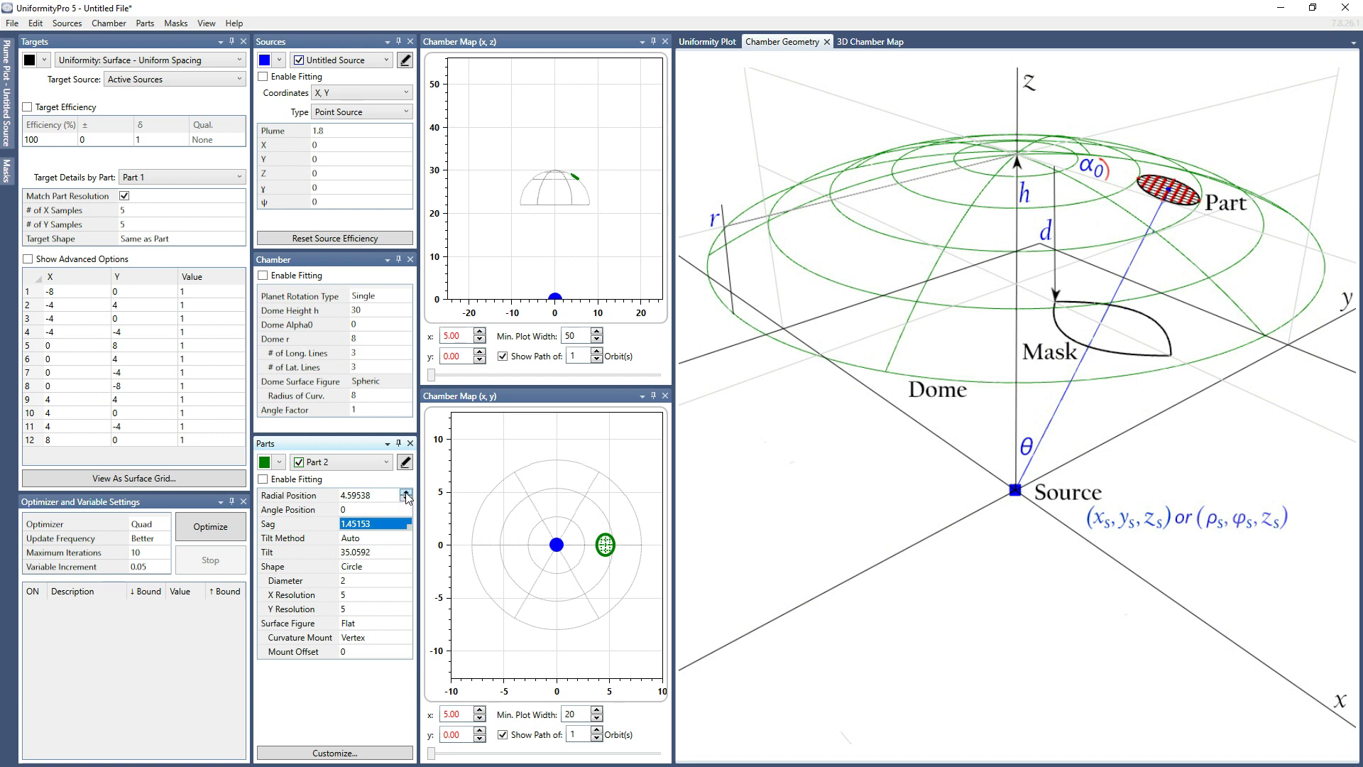
Step: Step Part 2's radial position outward and back inward along the dome, ending at 4.69538
click(406, 493)
click(406, 493)
click(407, 492)
click(407, 493)
click(407, 493)
click(407, 493)
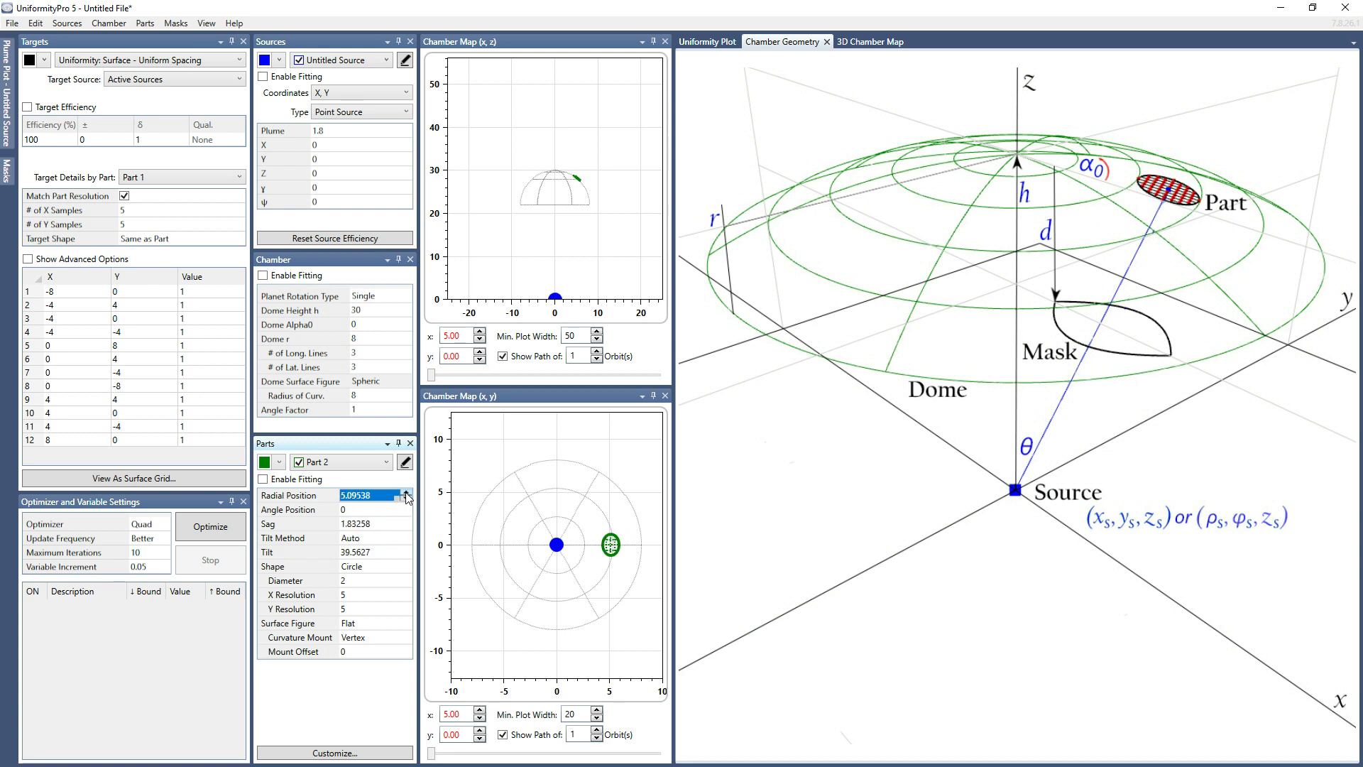
click(407, 493)
click(406, 493)
click(407, 492)
click(407, 493)
click(407, 501)
click(407, 501)
click(407, 500)
click(407, 501)
click(407, 500)
click(407, 501)
click(407, 500)
click(406, 501)
click(407, 501)
Step: Focus the Chamber Map (x, z) plot on the Part Point and set the point's x coordinate to 0
click(642, 43)
mouse_move(726, 138)
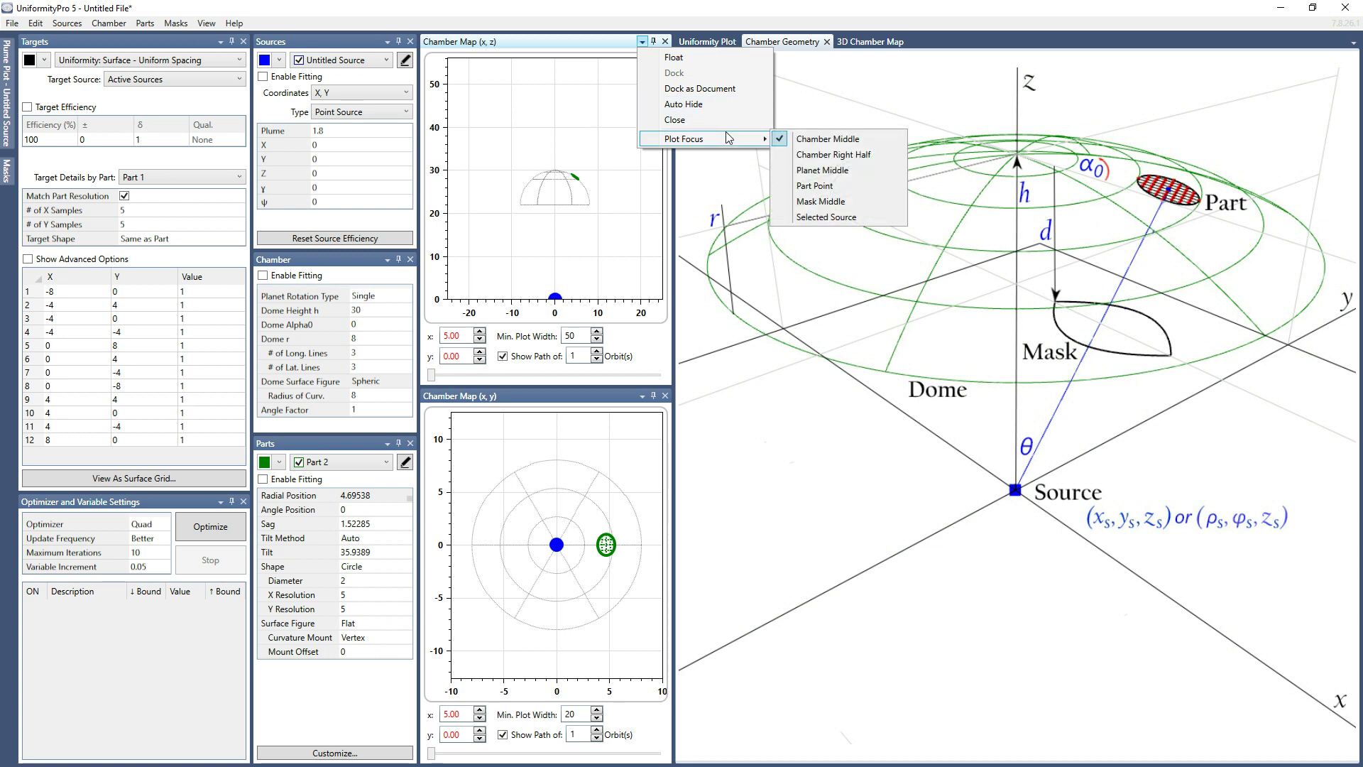
click(815, 186)
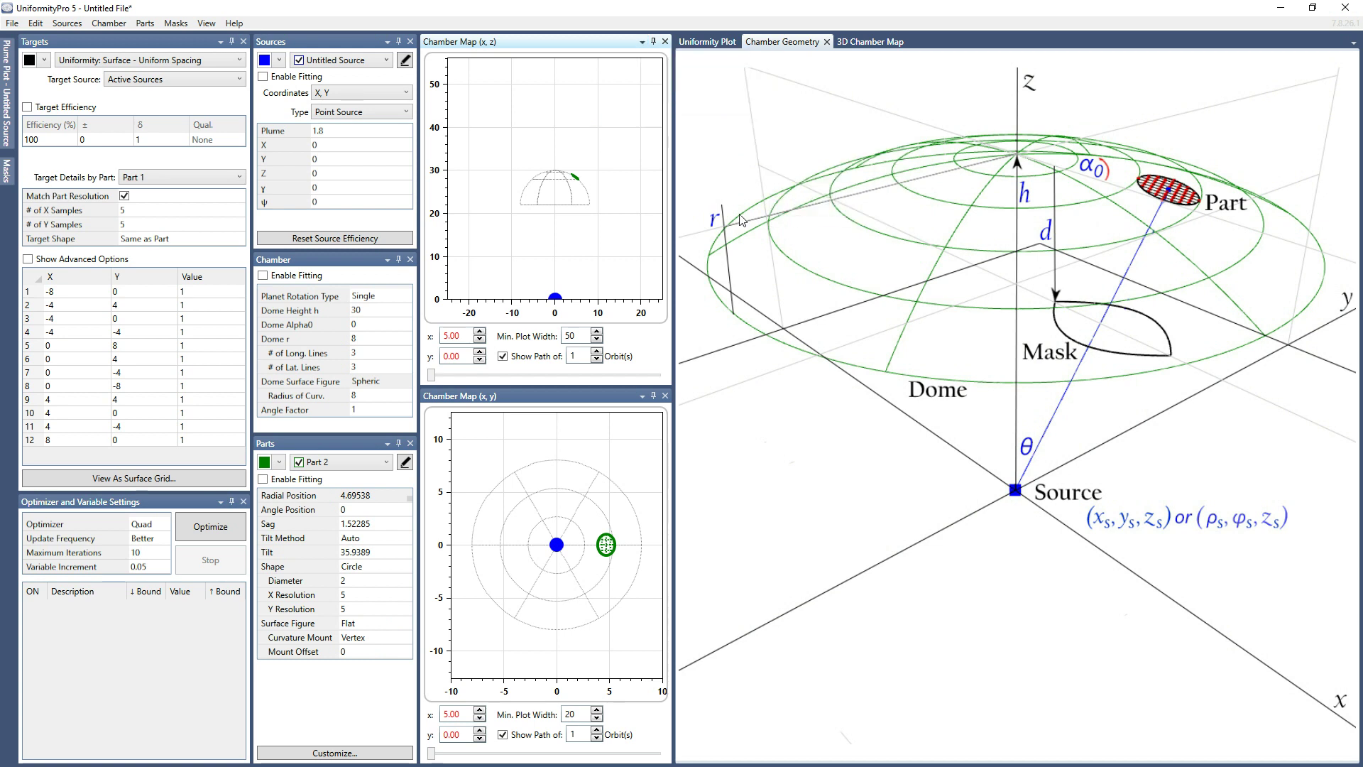
double_click(463, 335)
text(0)
key(Return)
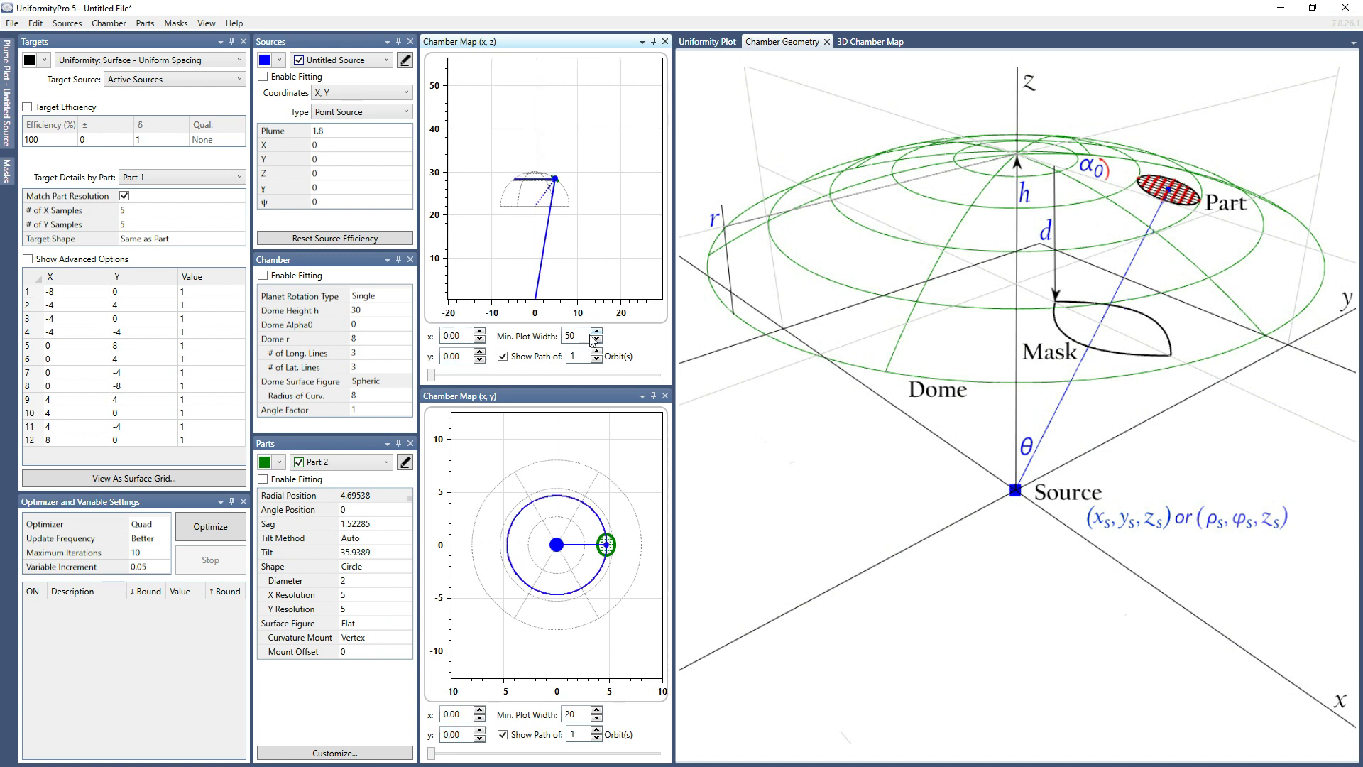
Step: Reduce the minimum plot width of the Chamber Map (x, z) to 2 for a close-up of the part
scroll(585, 336, up, 3)
scroll(585, 336, down, 10)
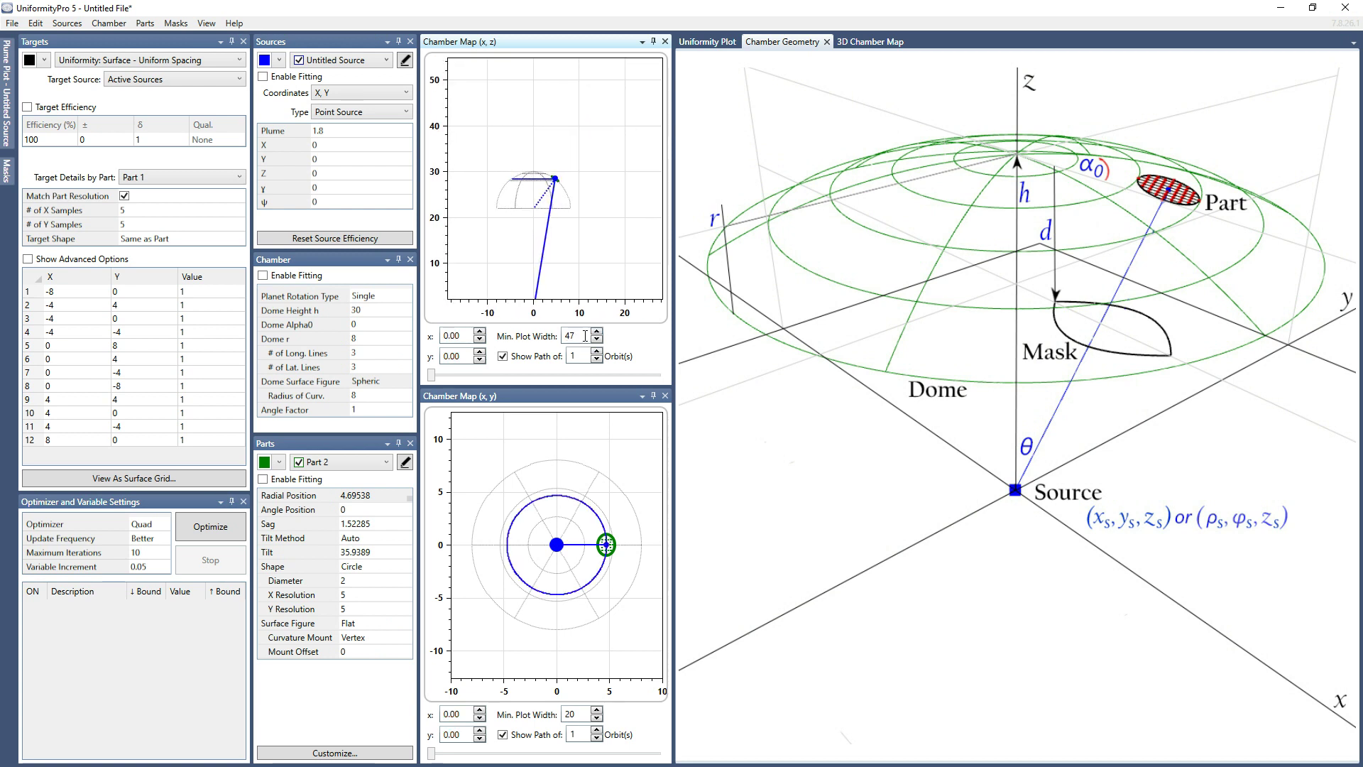
text(10)
key(Return)
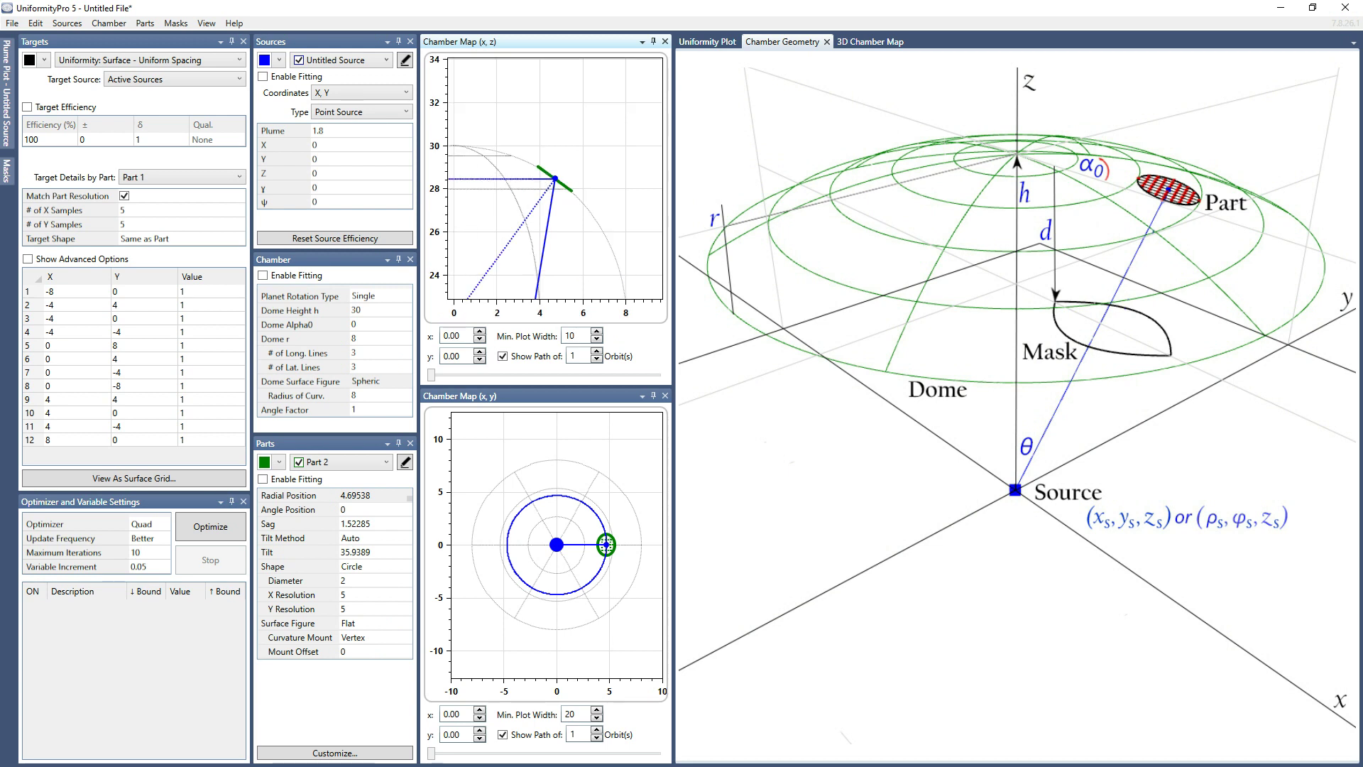
double_click(585, 335)
text(5)
key(Return)
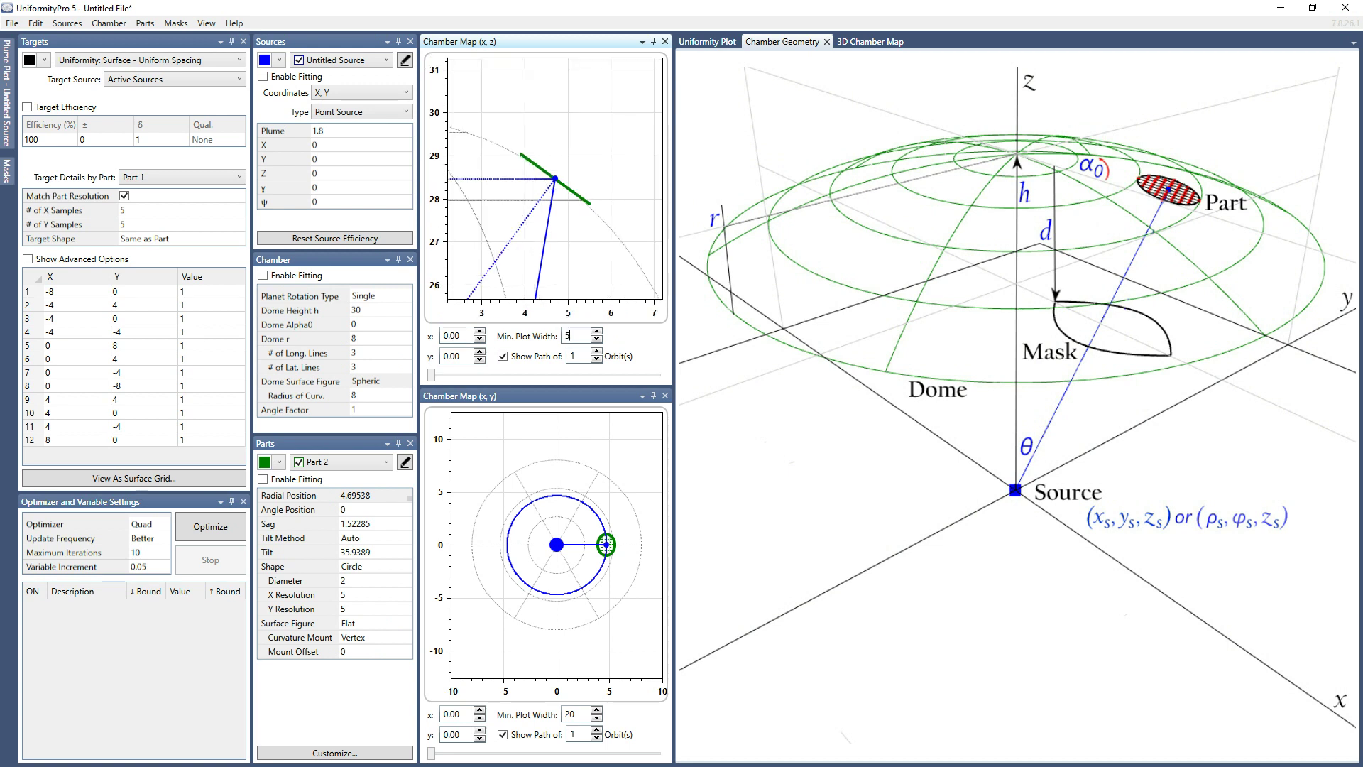
click(597, 340)
click(597, 341)
click(597, 341)
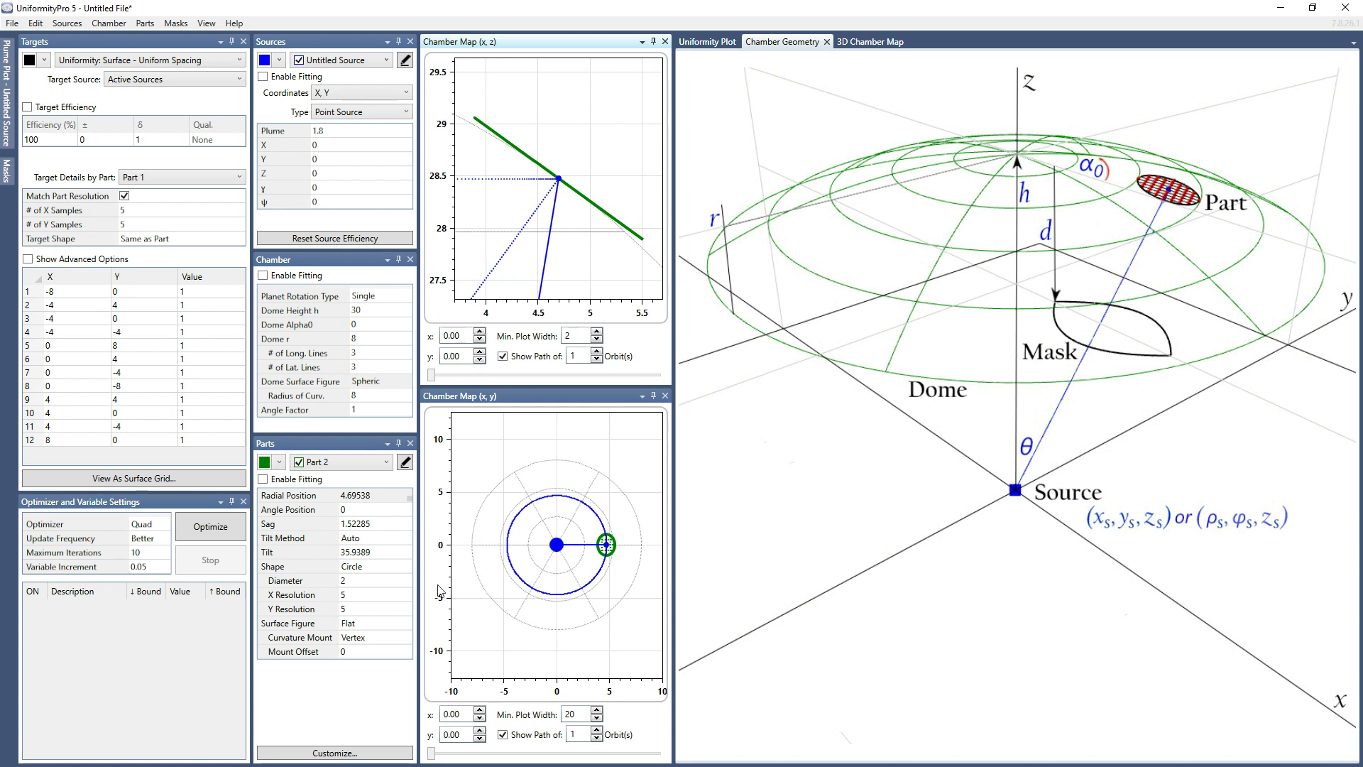
Step: Change Part 2's curvature mount to Edge
click(380, 640)
click(380, 639)
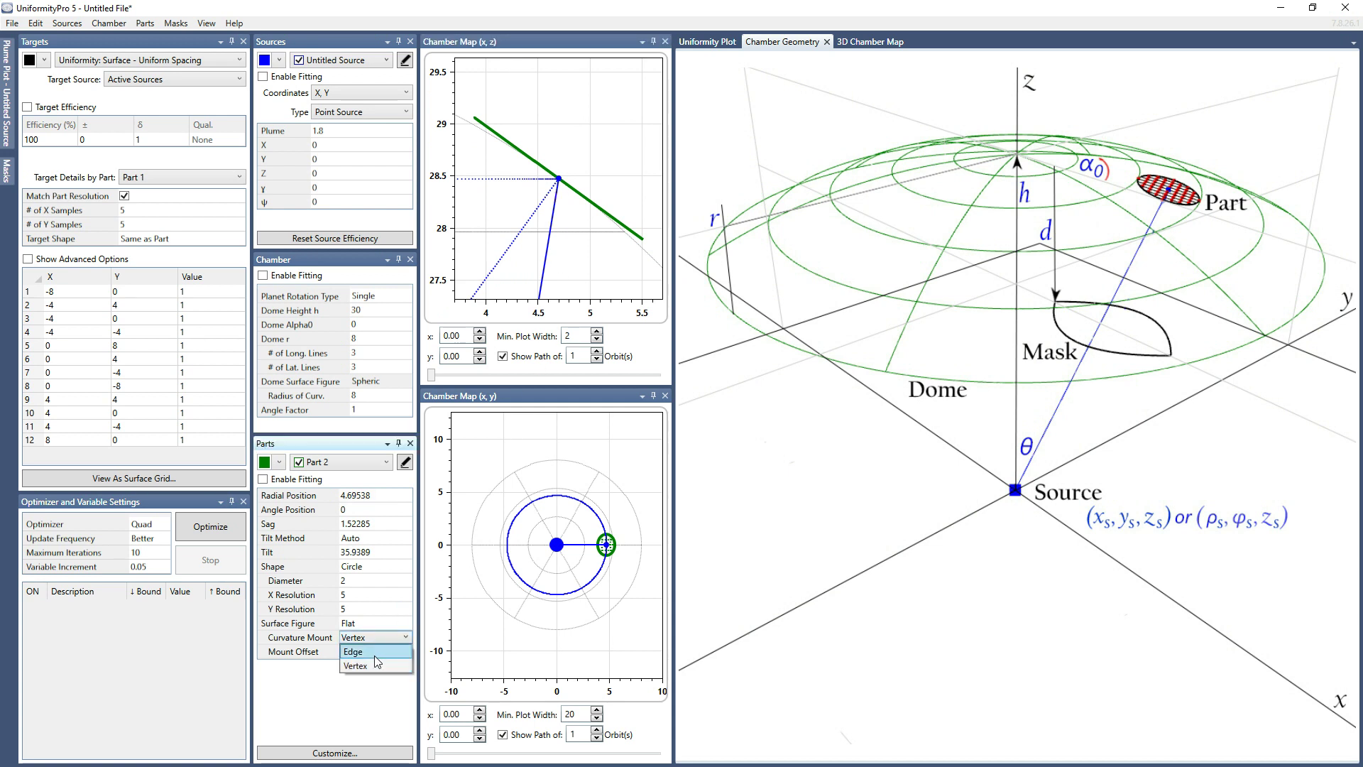
click(373, 653)
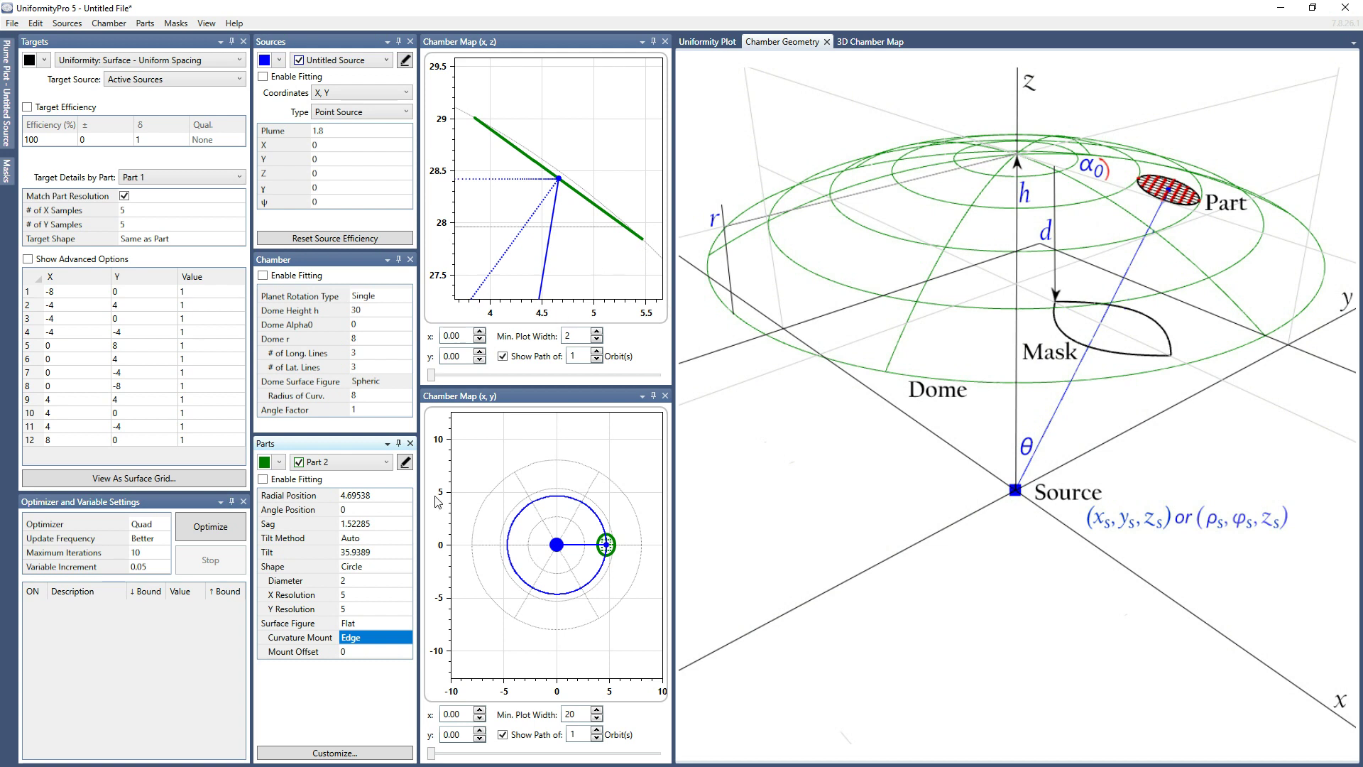
Step: Try mount offsets of 0.5 and -0.5 for Part 2
click(369, 652)
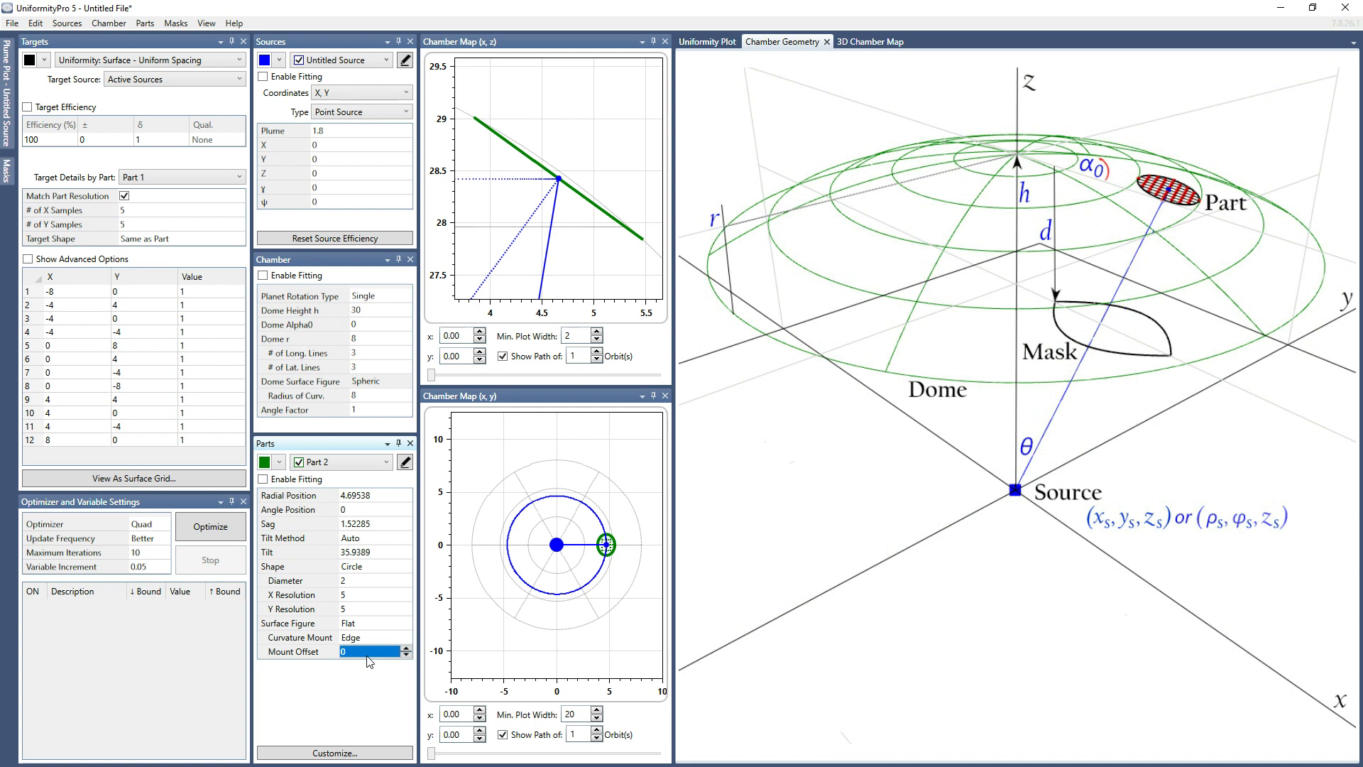
text(0.5)
key(Return)
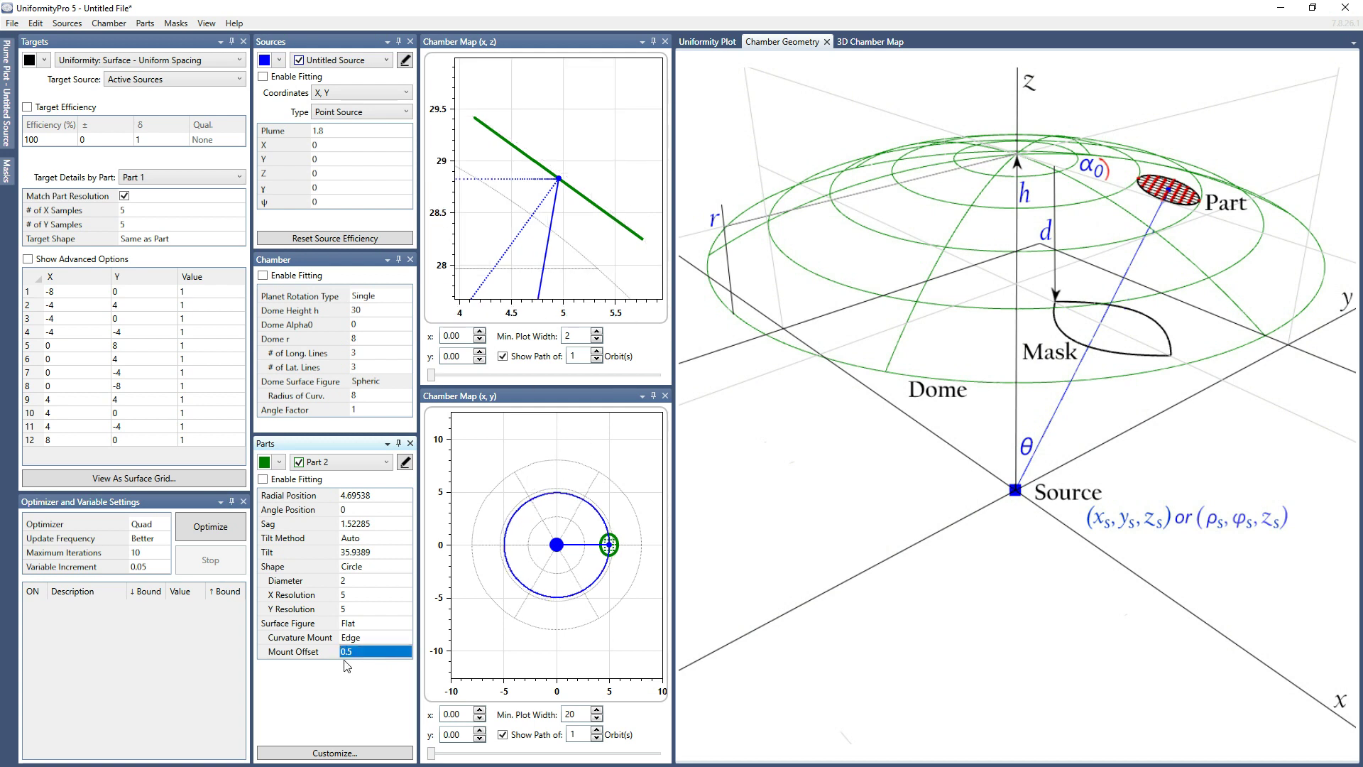
text(-.5)
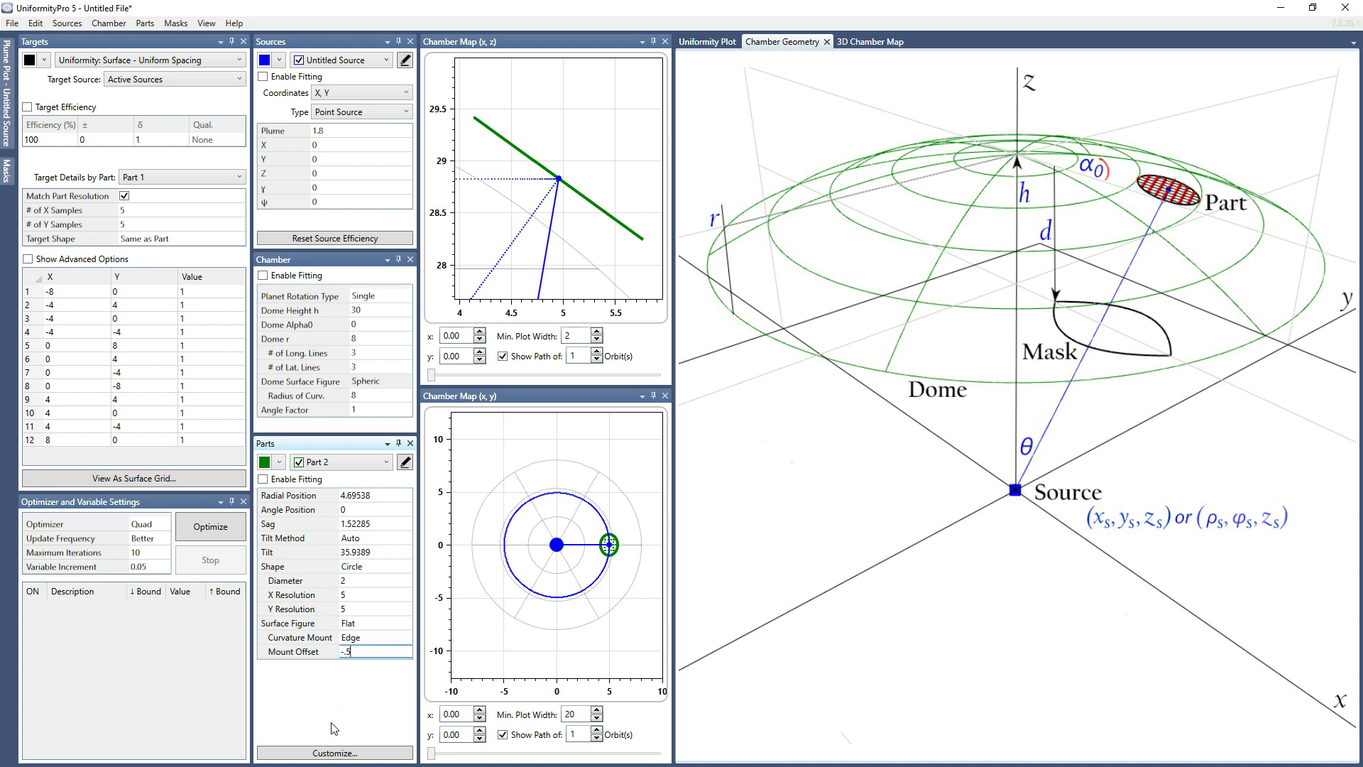
key(Return)
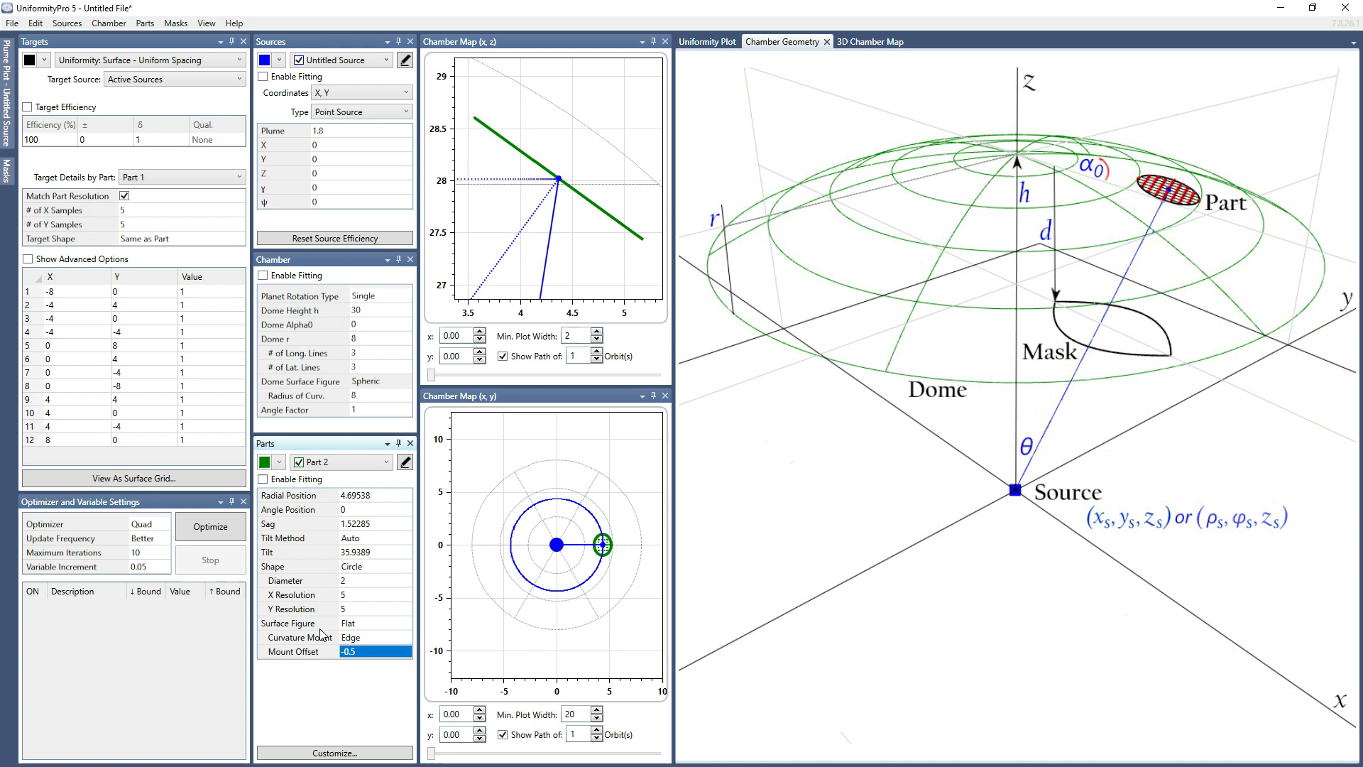
Step: Set Part 2's surface figure to Custom and open its shape and surface figure customization
click(383, 625)
click(382, 626)
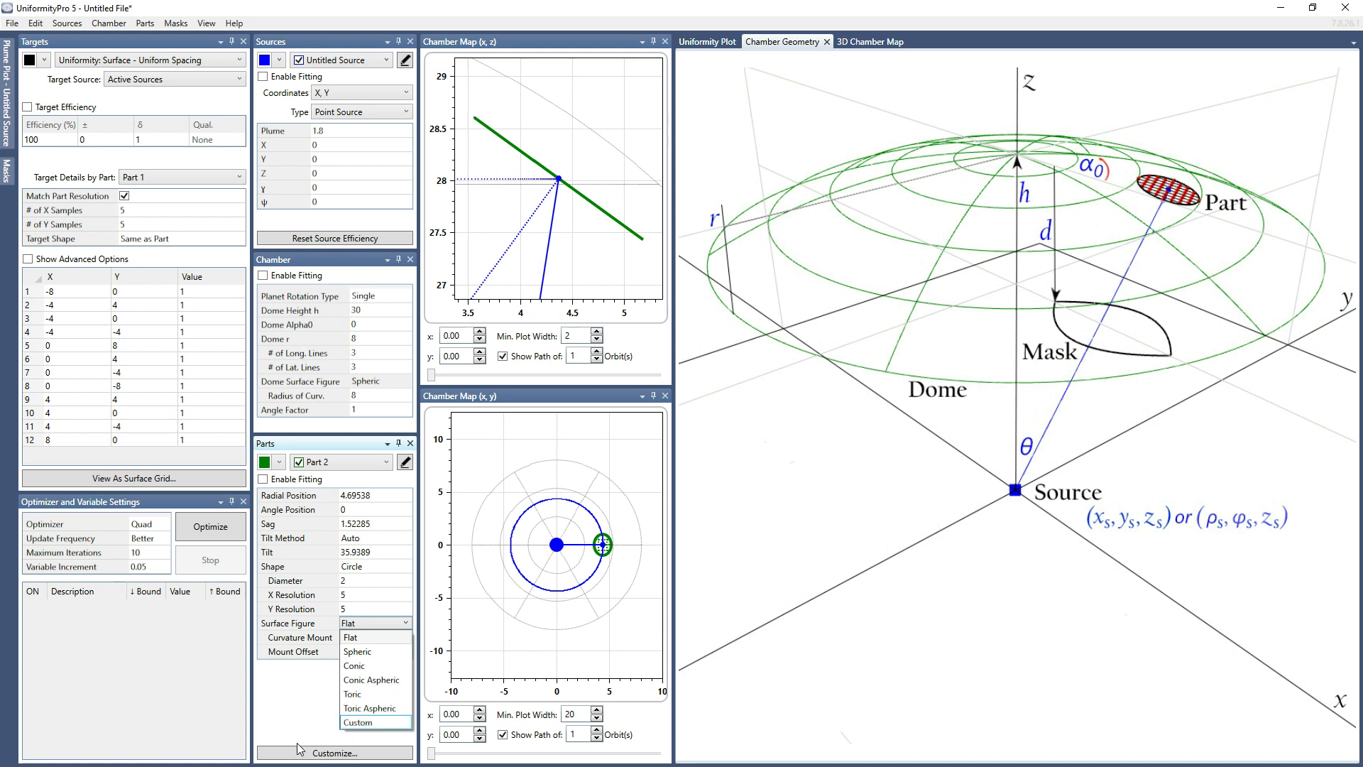
click(372, 722)
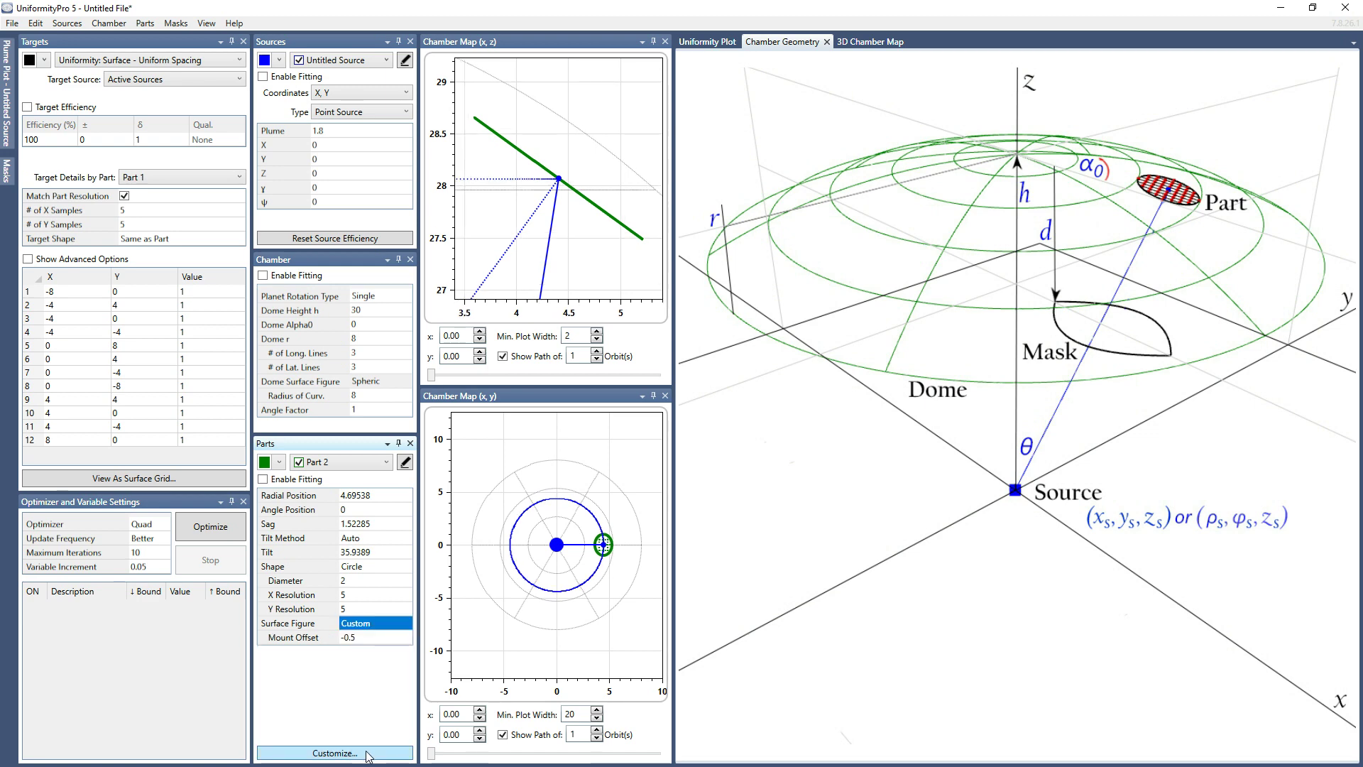
click(367, 754)
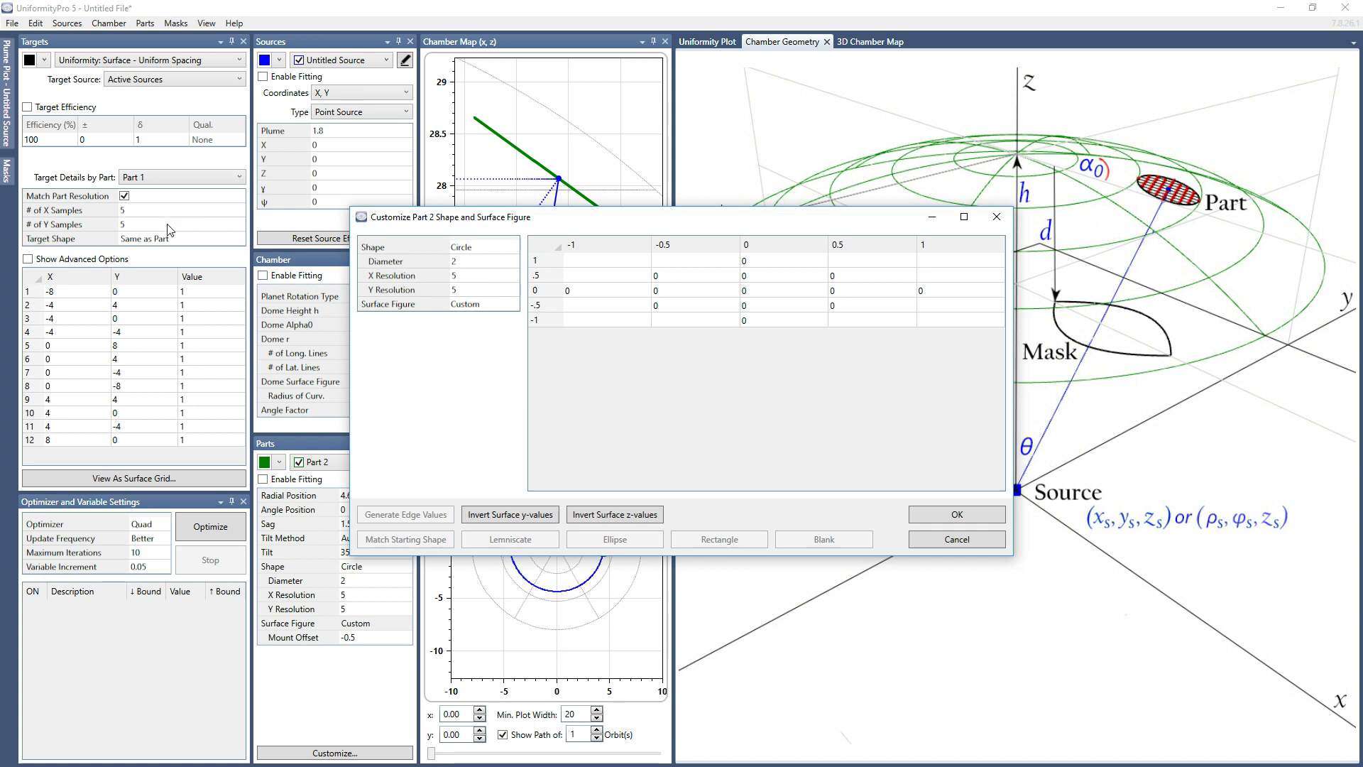
Step: Set the X and Y resolution of Part 2's custom surface to 11 and enlarge the dialog to fit the grid
click(472, 279)
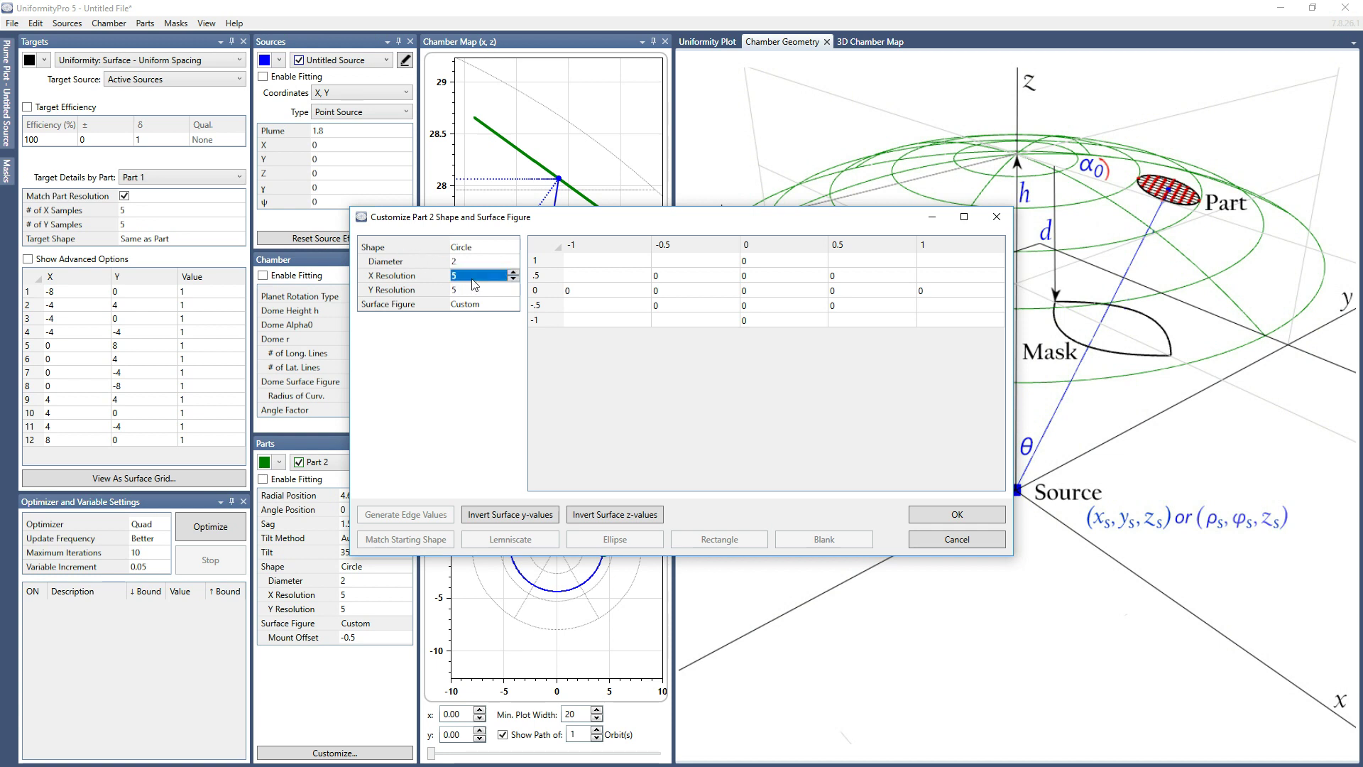
text(11)
key(Tab)
text(11)
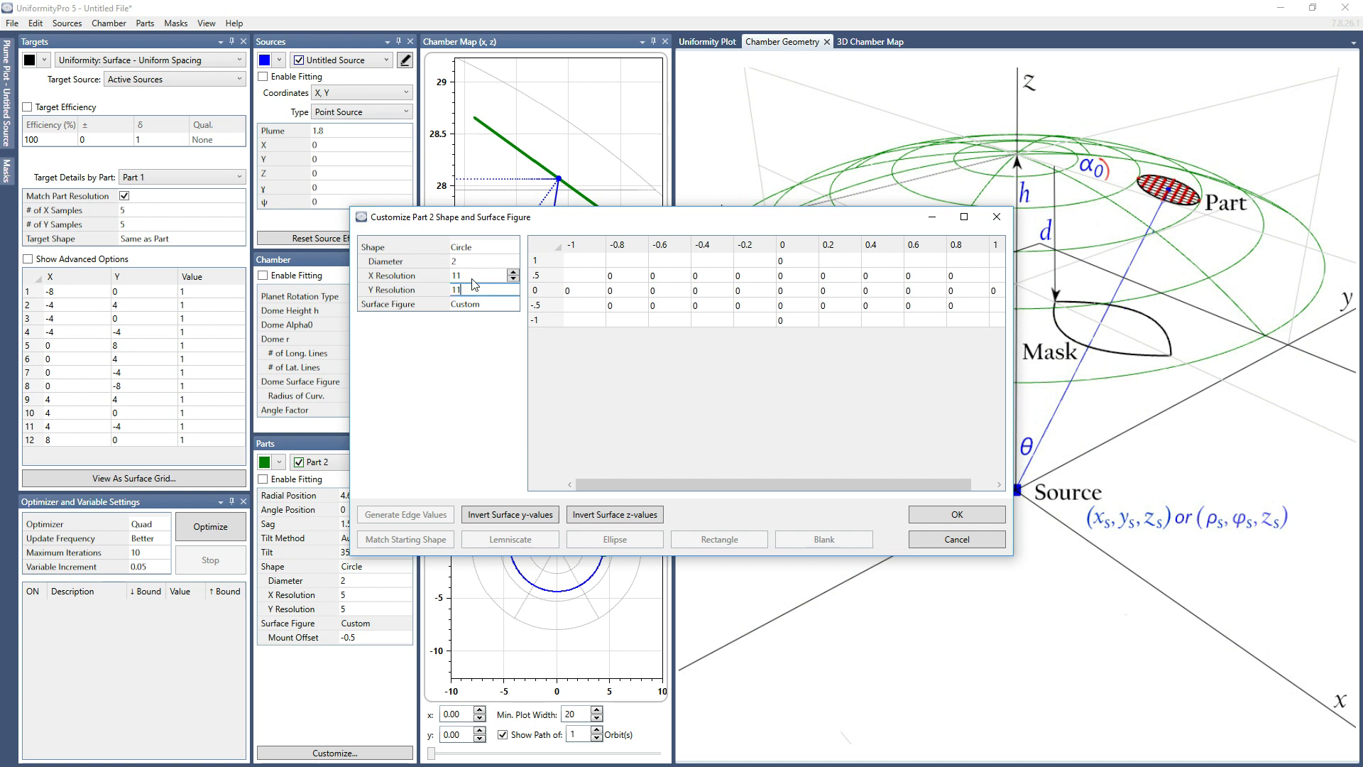
key(Tab)
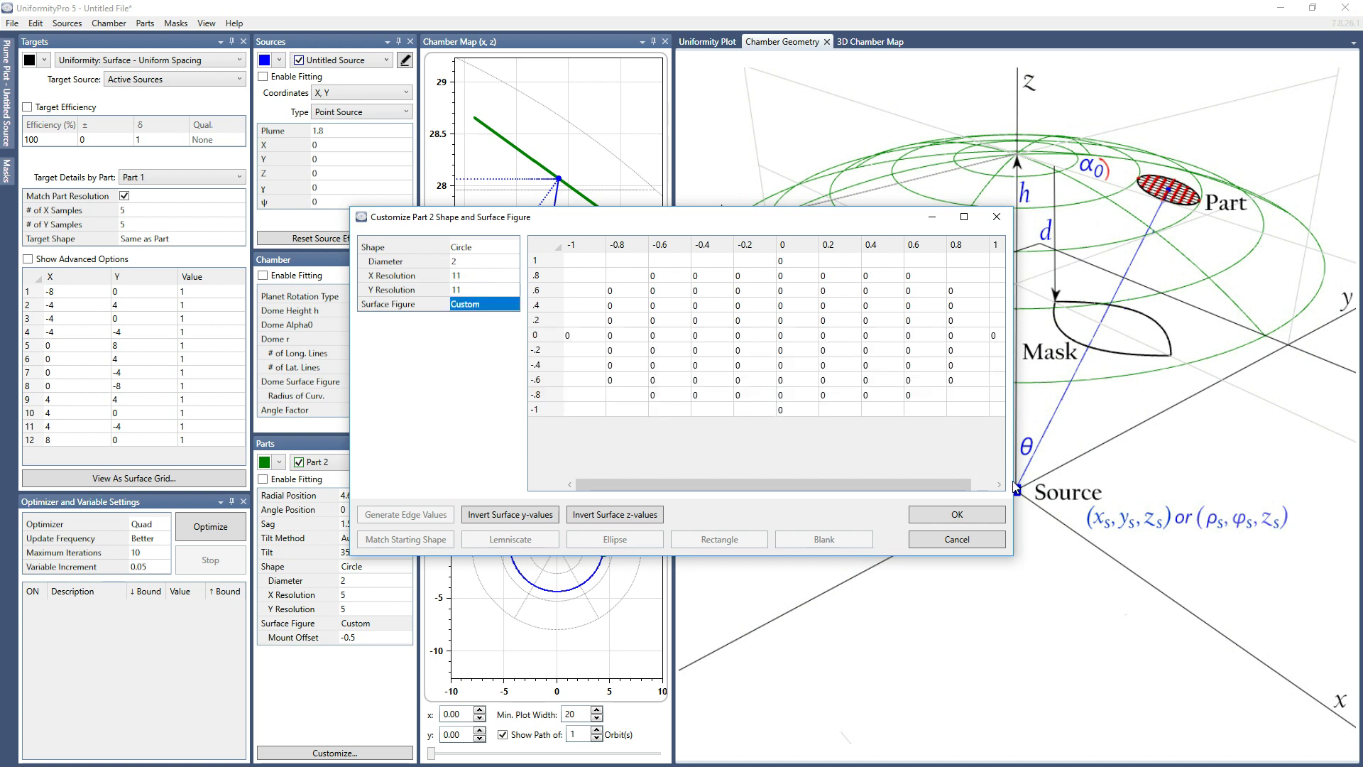
drag(1020, 482, 1224, 483)
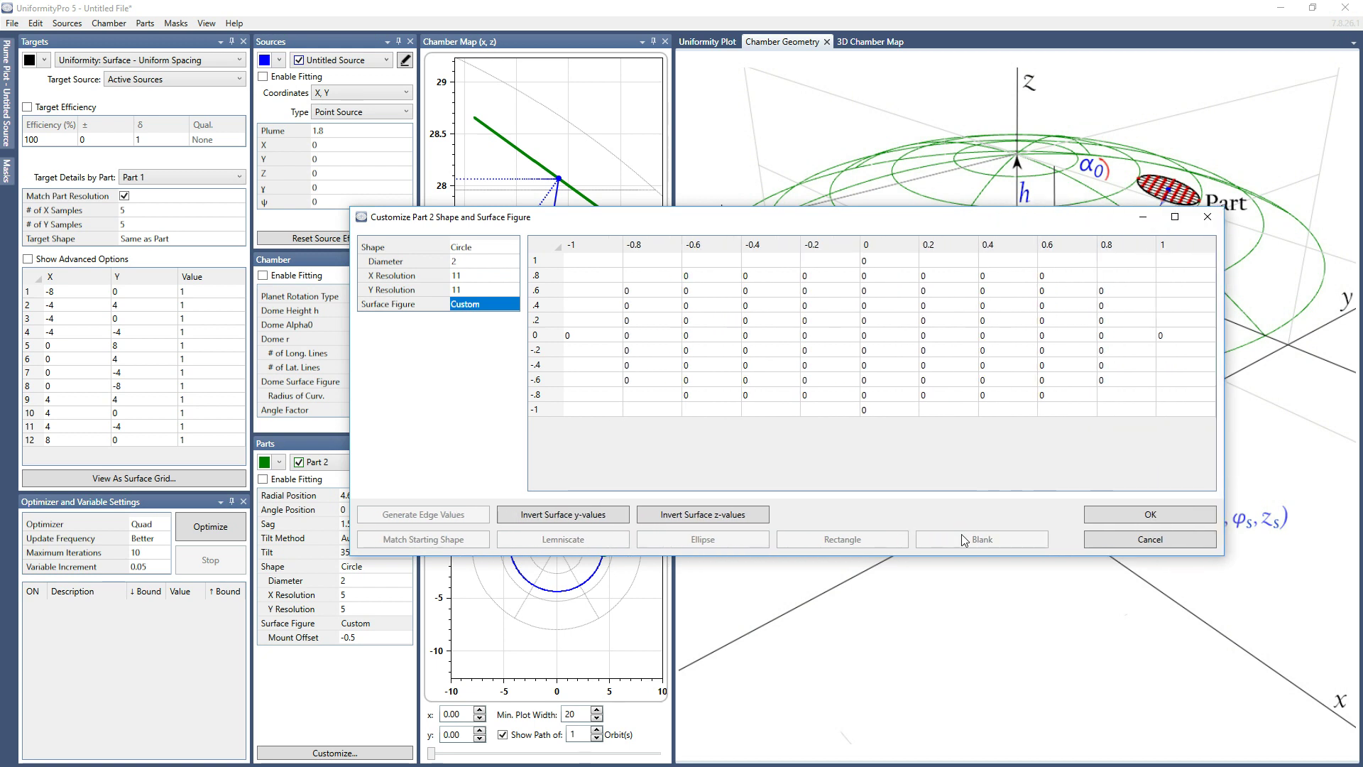
drag(968, 555, 968, 617)
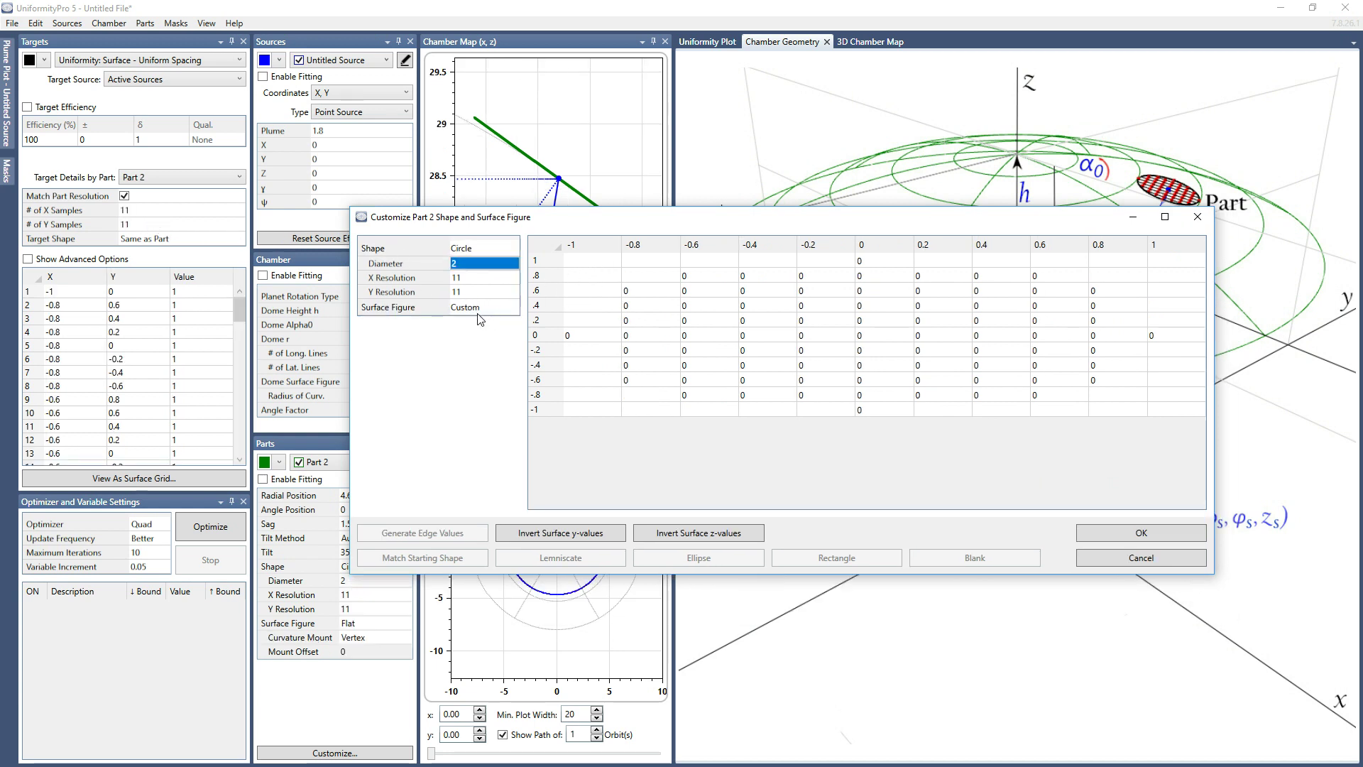
Step: Replace the whole surface figure grid with the prepared height values, starting with 0.267949 at x 0, y 1, and accept the customization
mouse_move(639, 298)
click(586, 266)
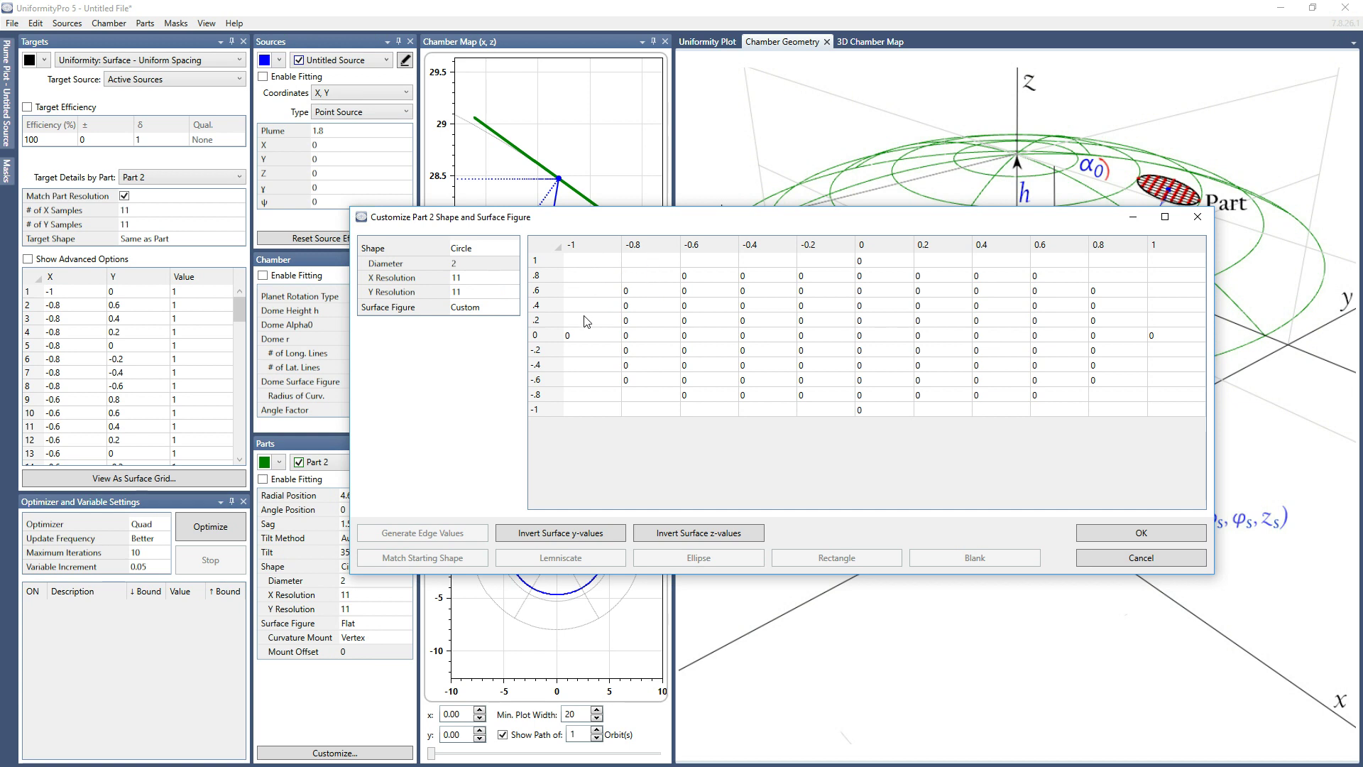
click(552, 248)
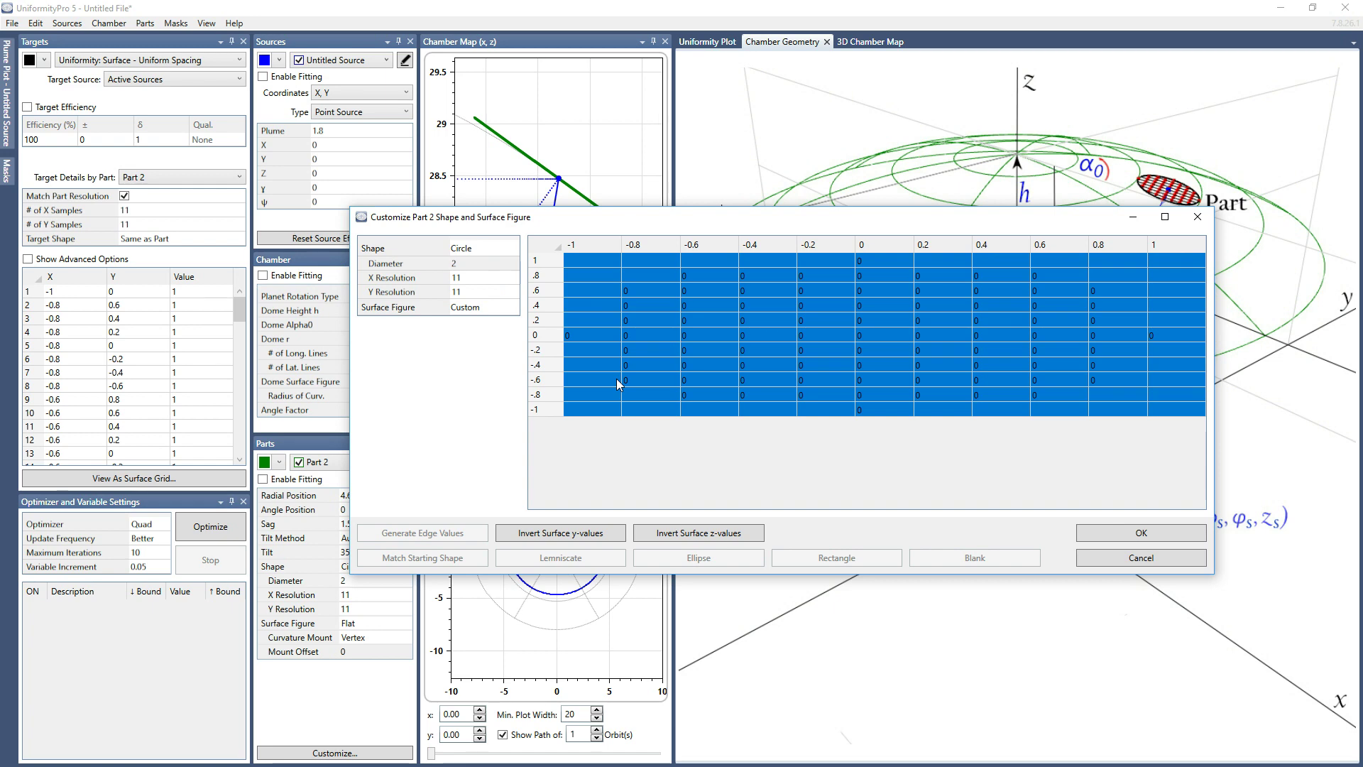
text(0.267949					 		0.0668749	0.122964	0.156037	0.16697	0.156037	0.122964	0.0668749		 	-0.0822483	-0.0042387	0.0498037	0.081615	0.0921216	0.081615	0.0498037	-0.0042387	-0.0822483	 	-0.129732	-0.0535269	-0.000816245	0.0301774	0.0404082	0.0301774	-0.000816245	-0.0535269	-0.129732	 	-0.157721	-0.08254	-0.0305826	-5.02509E-05	0.0100251	-5.02509E-05	-0.0305826	-0.08254	-0.157721	 -0.267949	-0.16697	-0.0921216	-0.0404082	-0.0100251	0	-0.0100251	-0.0404082	-0.0921216	-0.16697	-0.267949 	-0.157721	-0.08254	-0.0305826	-5.02509E-05	0.0100251	-5.02509E-05	-0.0305826	-0.08254	-0.157721	 	-0.129732	-0.0535269	-0.000816245	0.0301774	0.0404082	0.0301774	-0.000816245	-0.0535269	-0.129732	 	-0.0822483	-0.0042387	0.0498037	0.081615	0.0921216	0.081615	0.0498037	-0.0042387	-0.0822483	 		0.0668749	0.122964	0.156037	0.16697	0.156037	0.122964	0.0668749		 					0.267949)
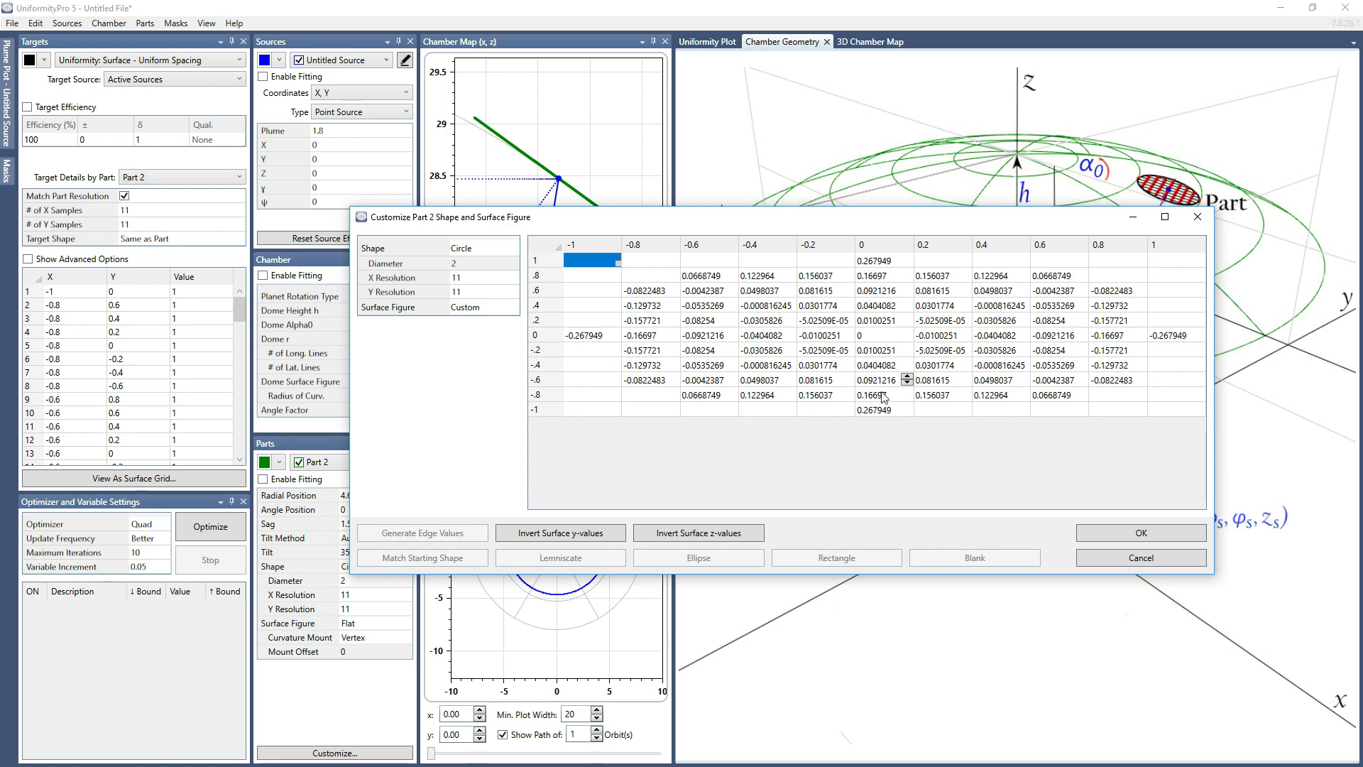
click(1120, 537)
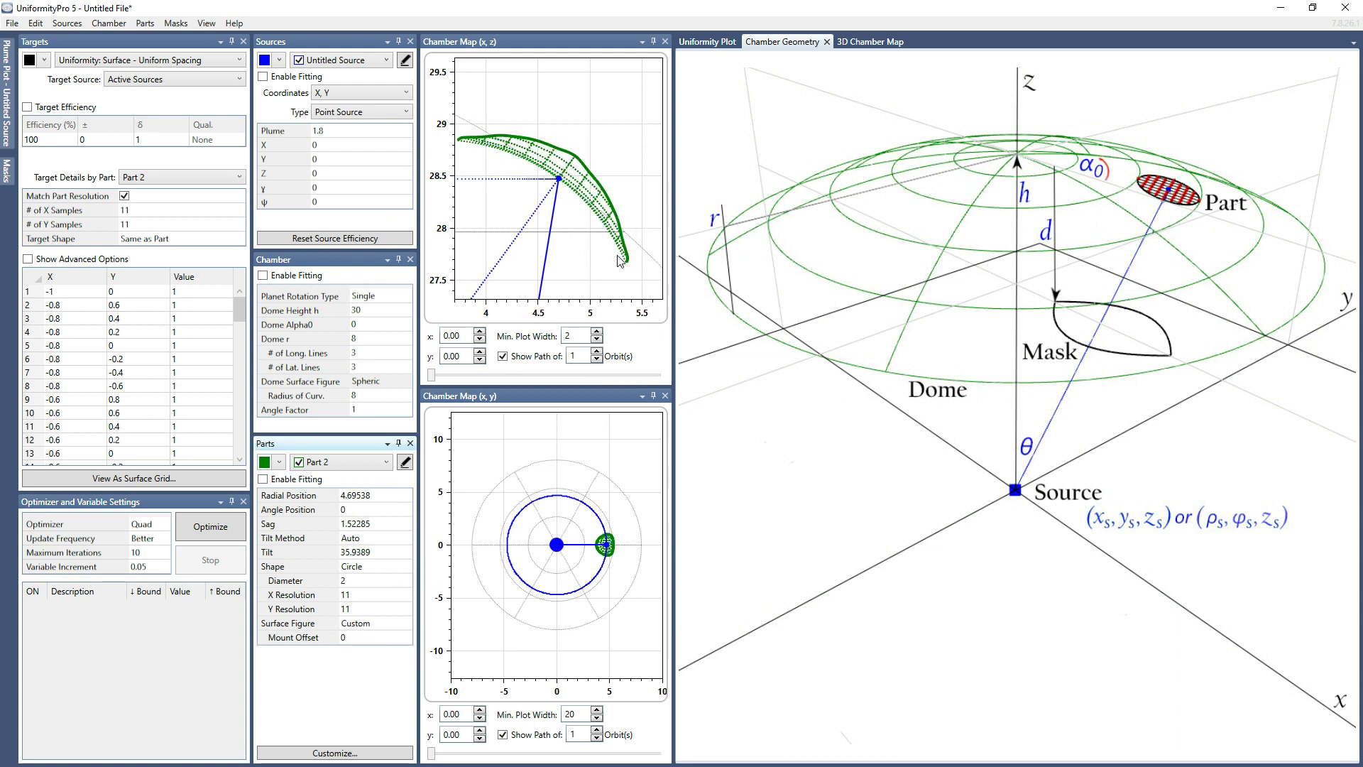
Step: Render the 3D Chamber Map with the customized Part 2
click(868, 44)
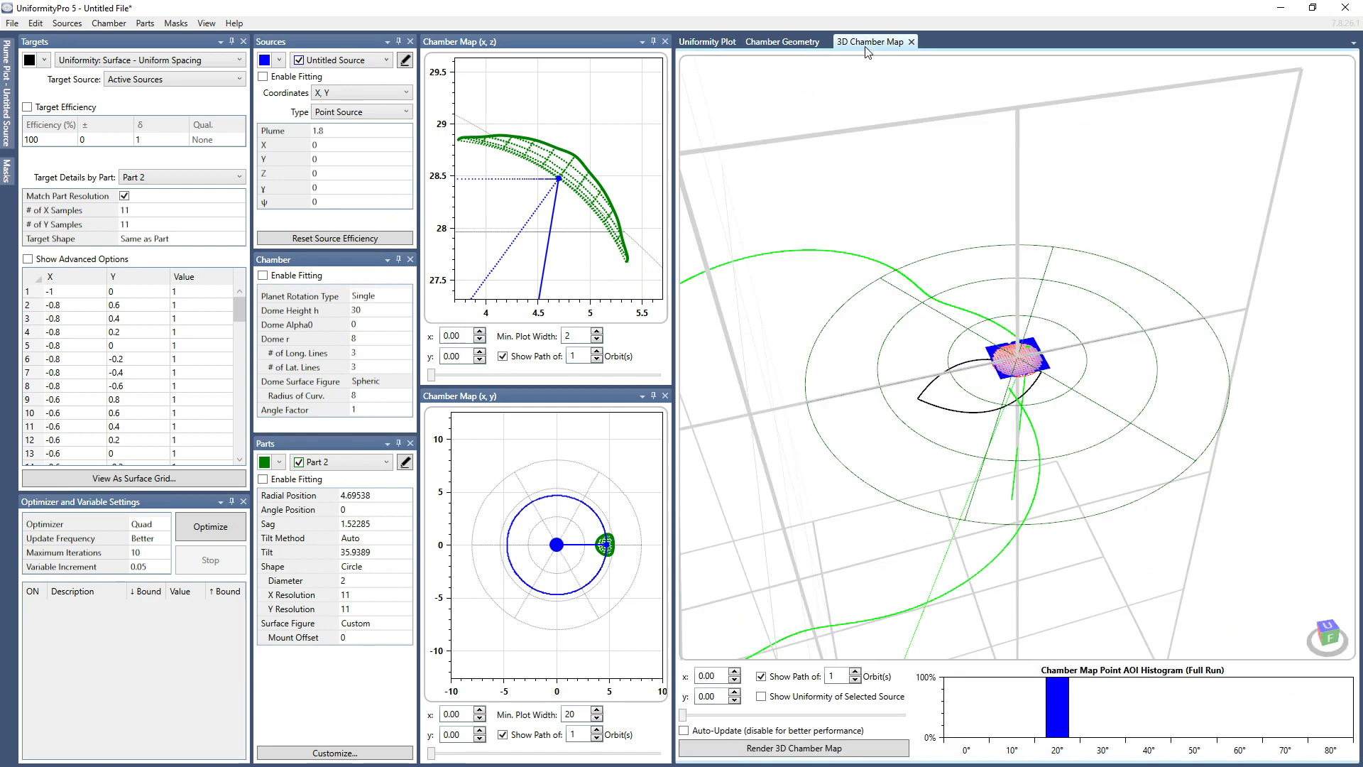
click(817, 751)
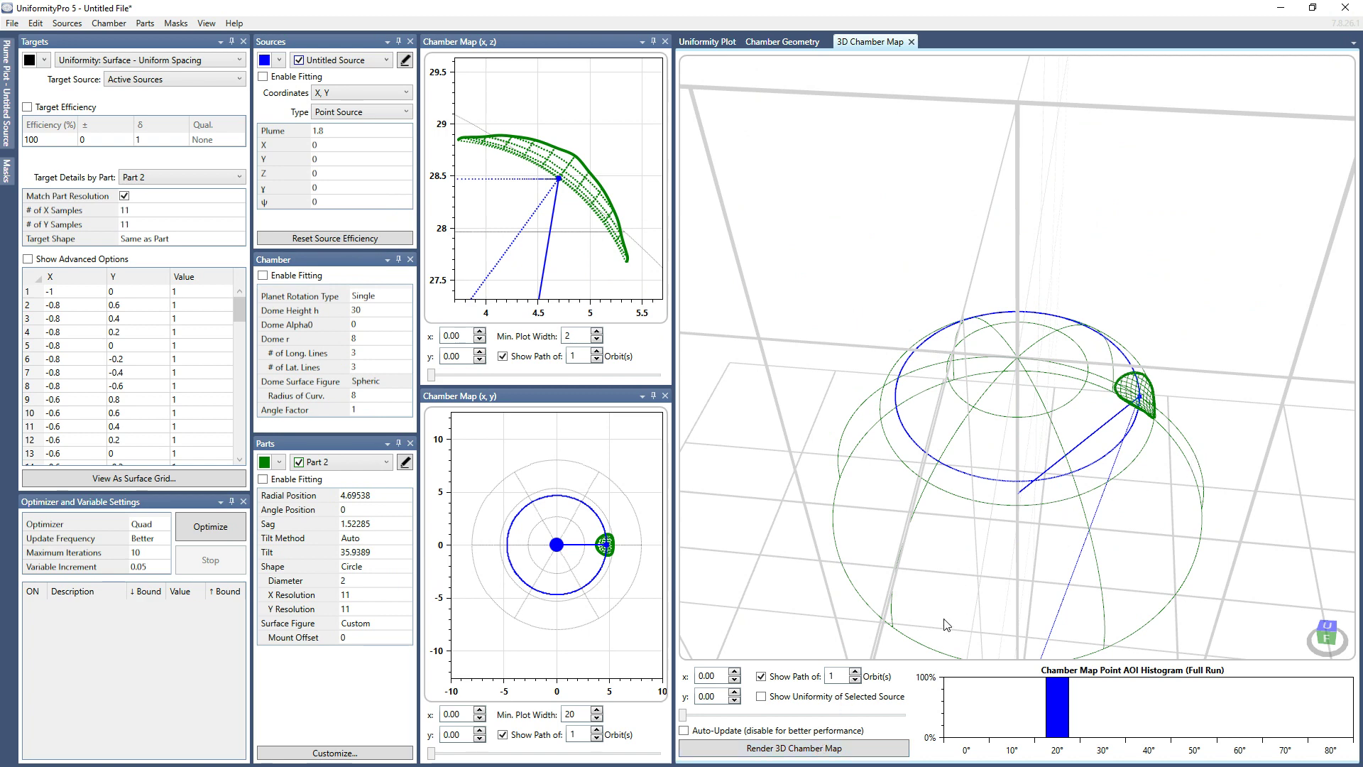
drag(1202, 451, 1150, 305)
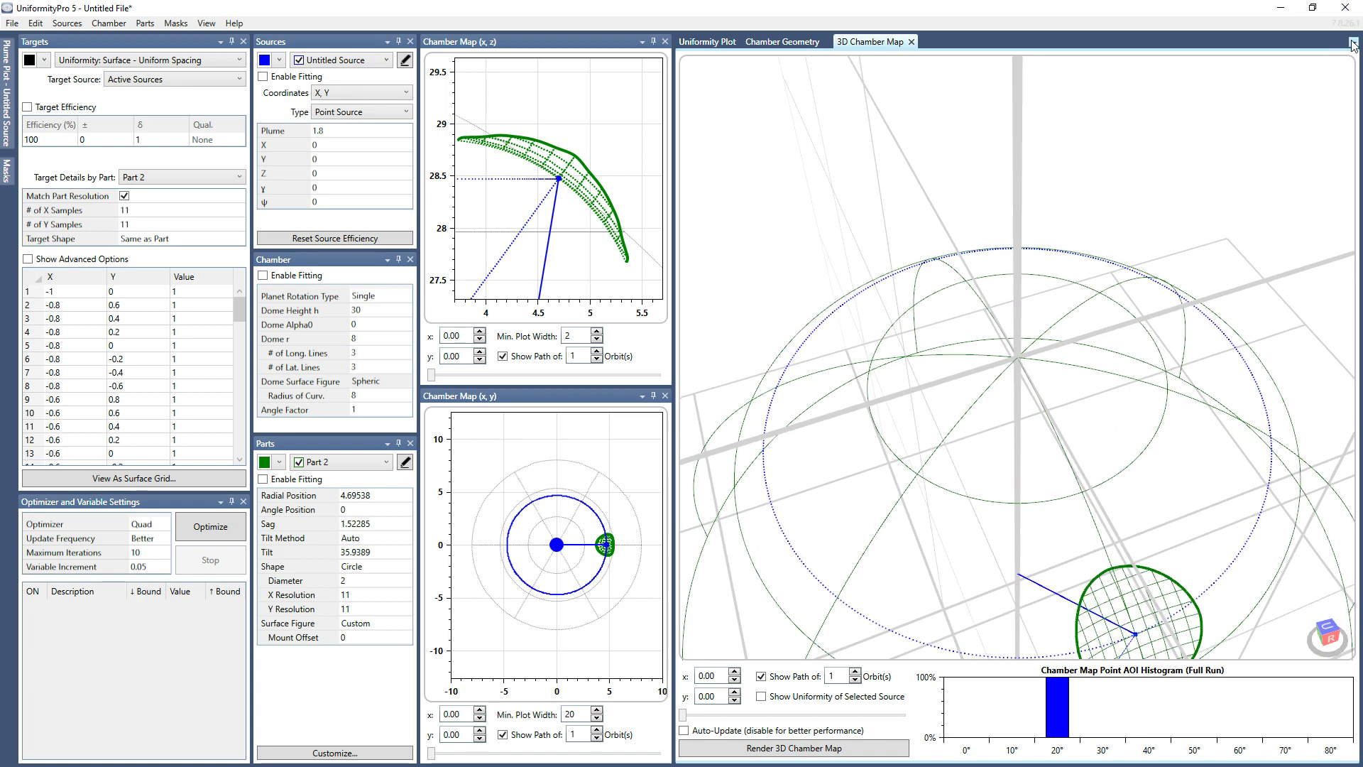
Step: Set the 3D Chamber Map's camera target to Part Point and view the curved part from the side
click(1352, 44)
mouse_move(1303, 107)
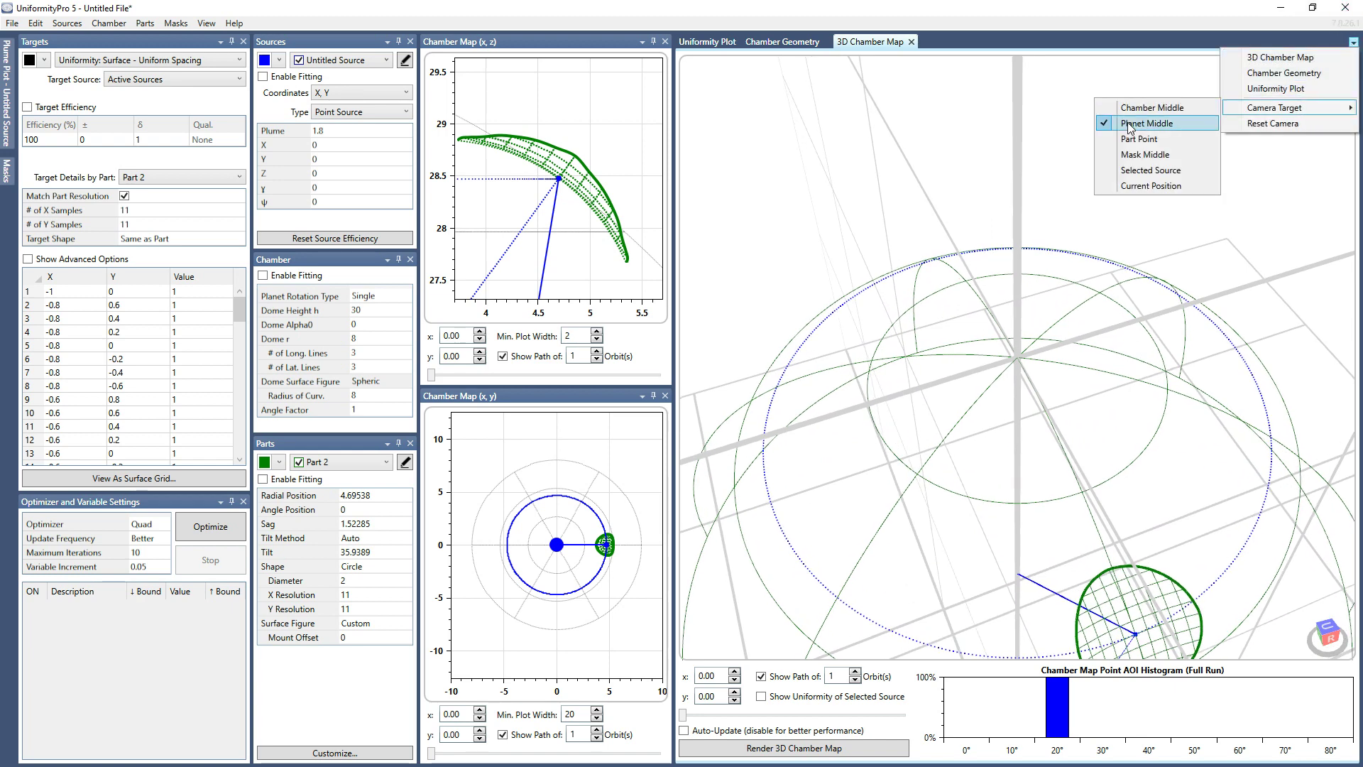
click(1130, 125)
drag(1118, 465, 1012, 355)
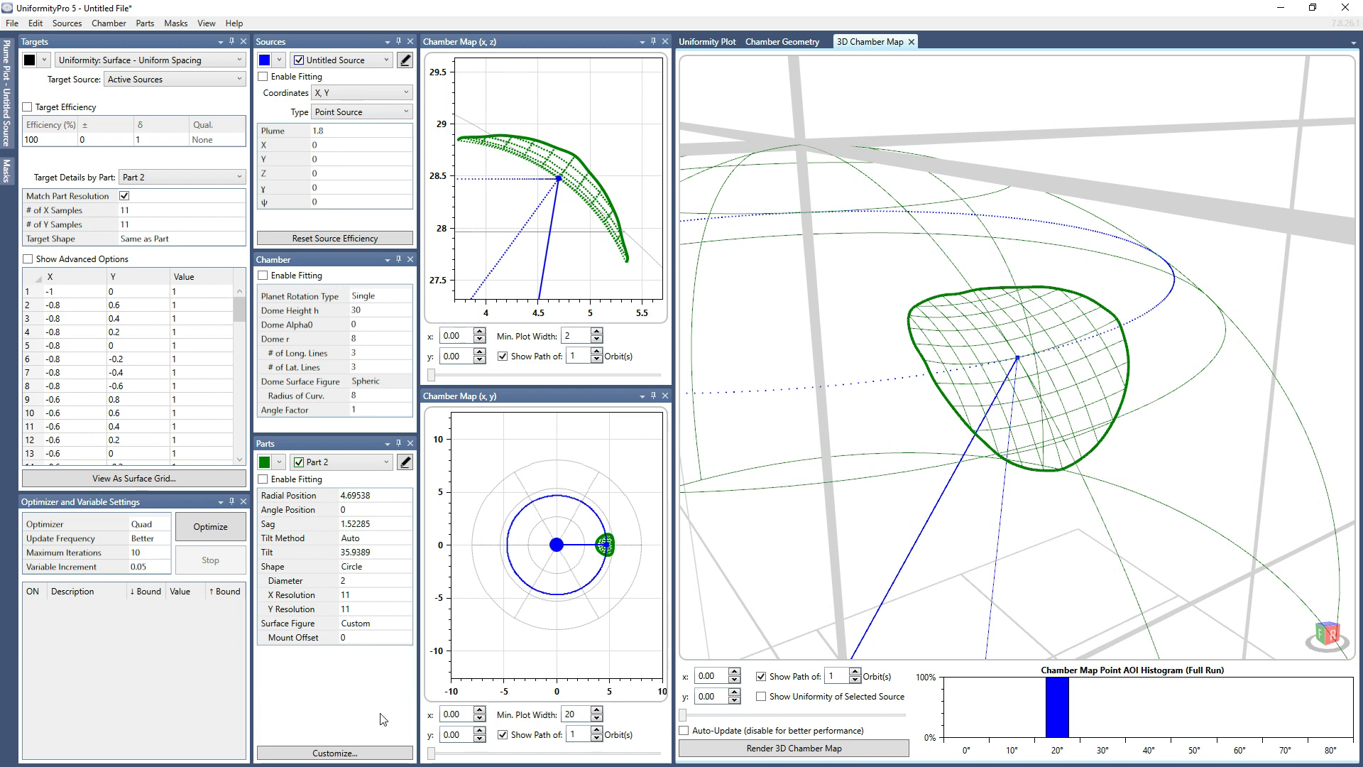
Step: Reopen Part 2's shape and surface figure customization and change the shape to Rectangle
click(368, 754)
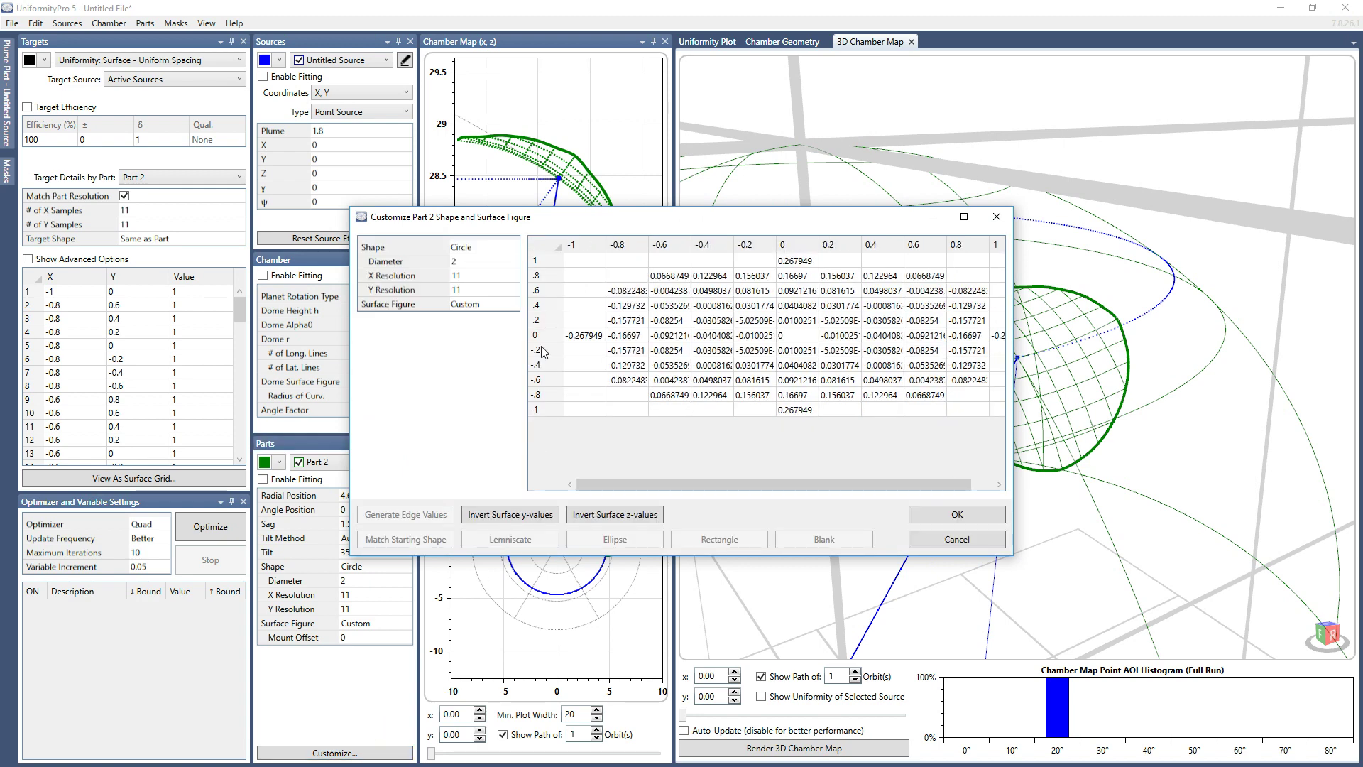
click(488, 248)
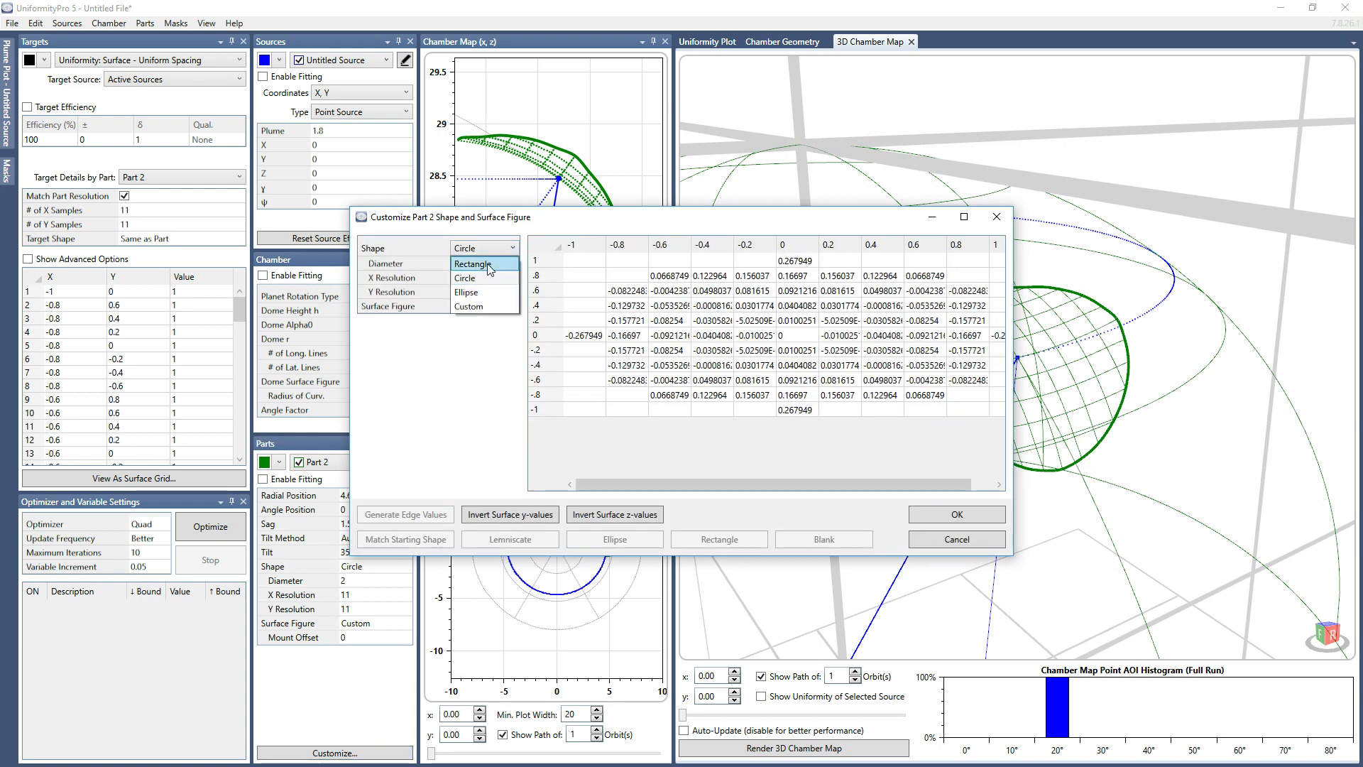
click(489, 276)
key(Up)
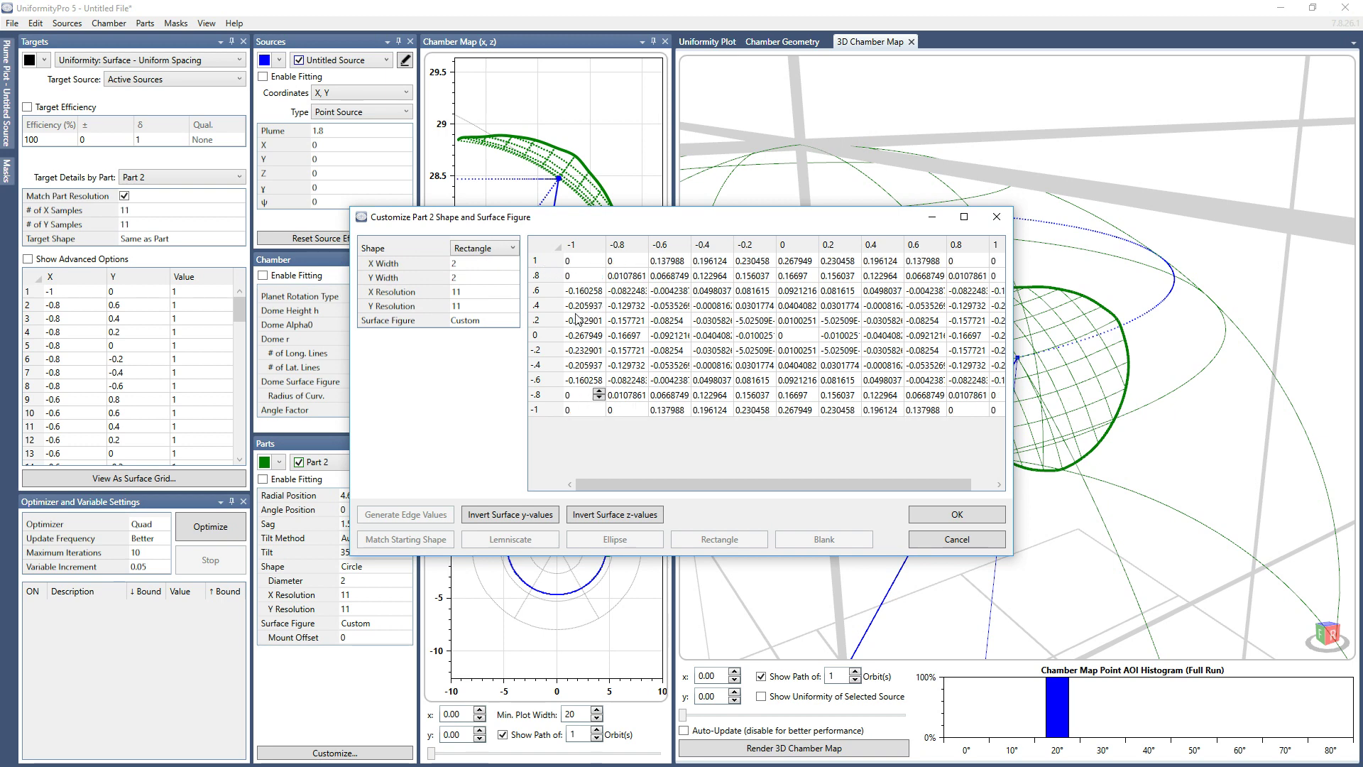
Step: Widen the customization dialog to show every grid column and change Part 2's shape to Custom
drag(1018, 278, 1206, 282)
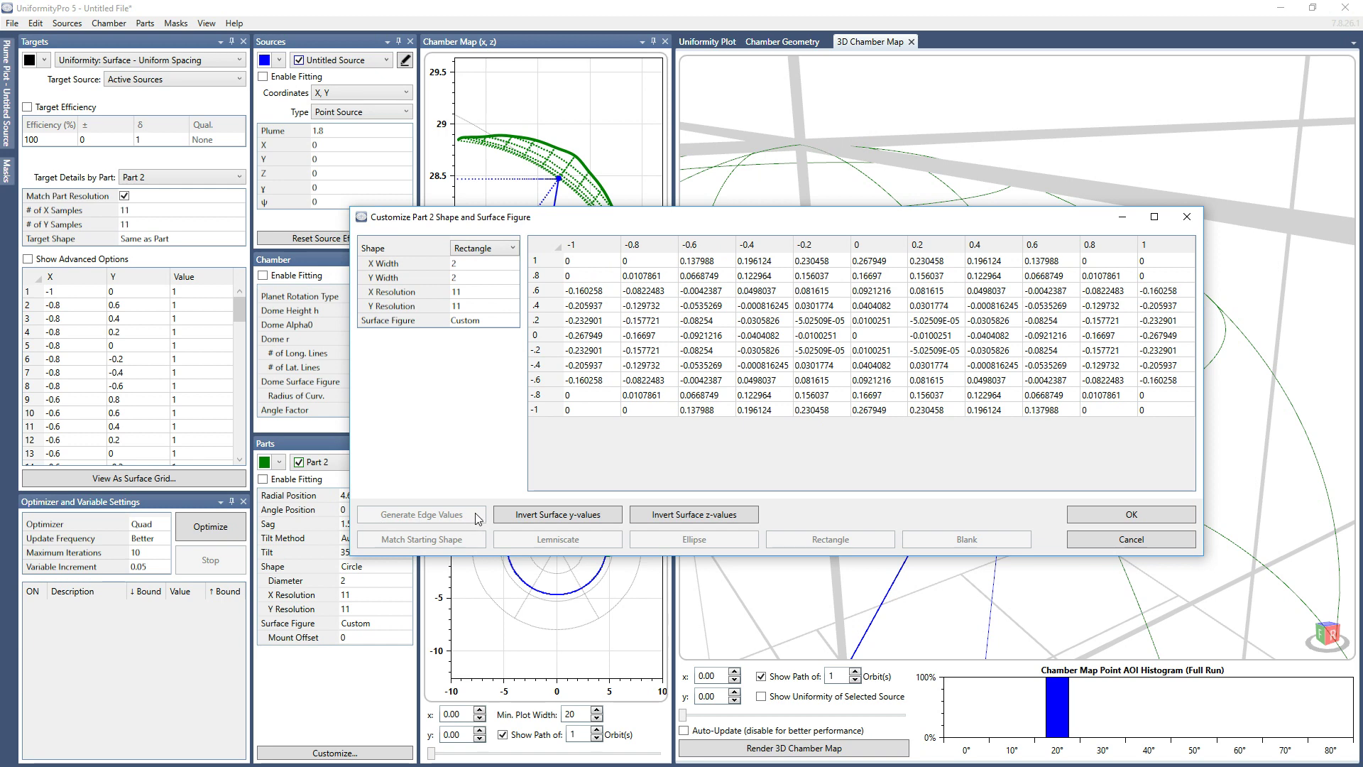
click(491, 252)
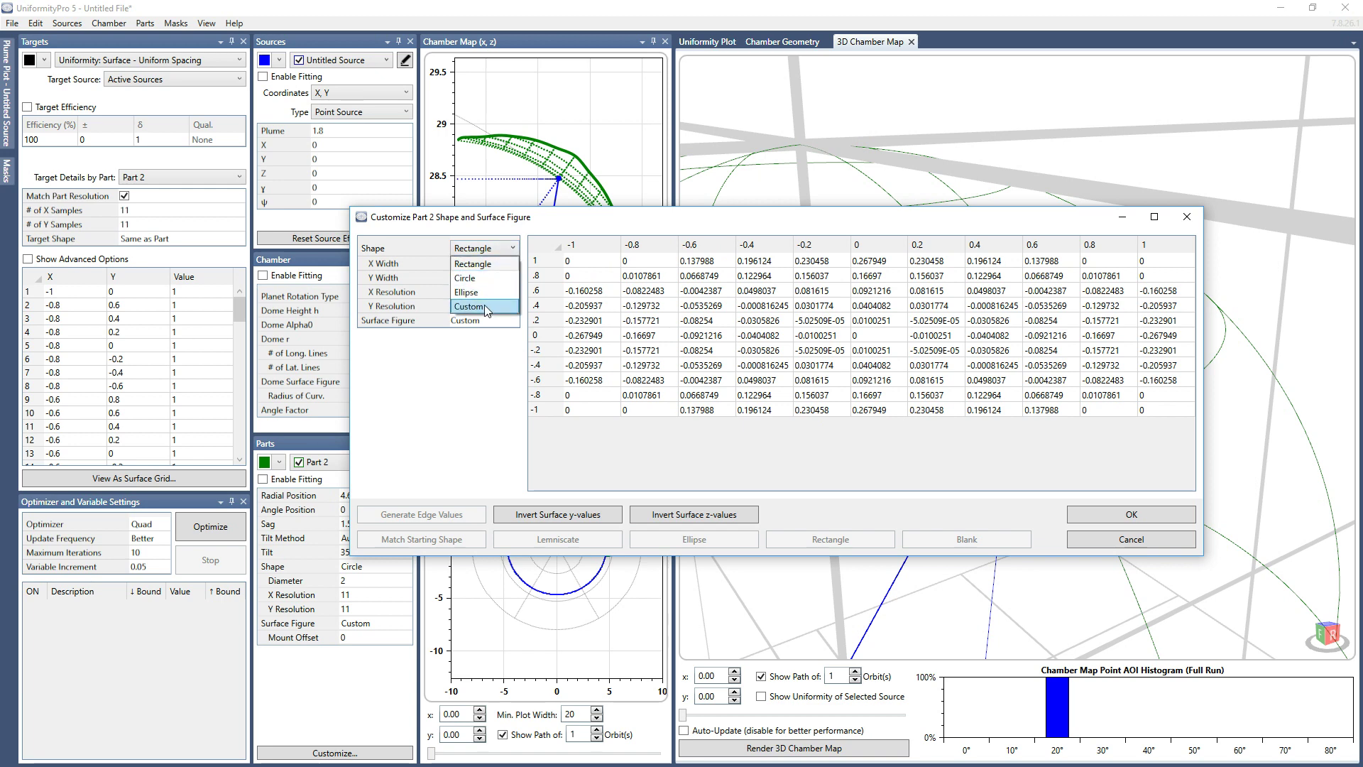
key(Escape)
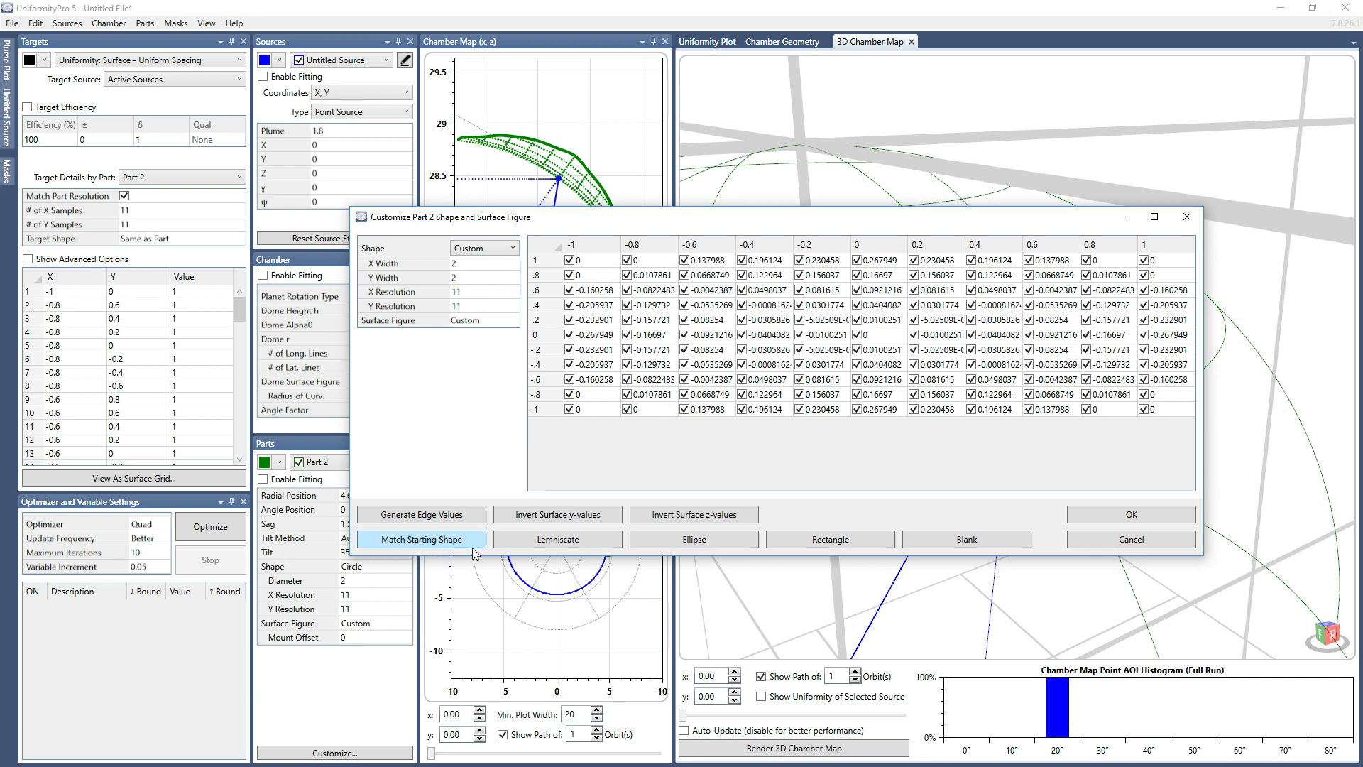
Step: Try the Blank, Lemniscate and Ellipse preset shapes on the grid, leaving the Ellipse preset applied
click(953, 543)
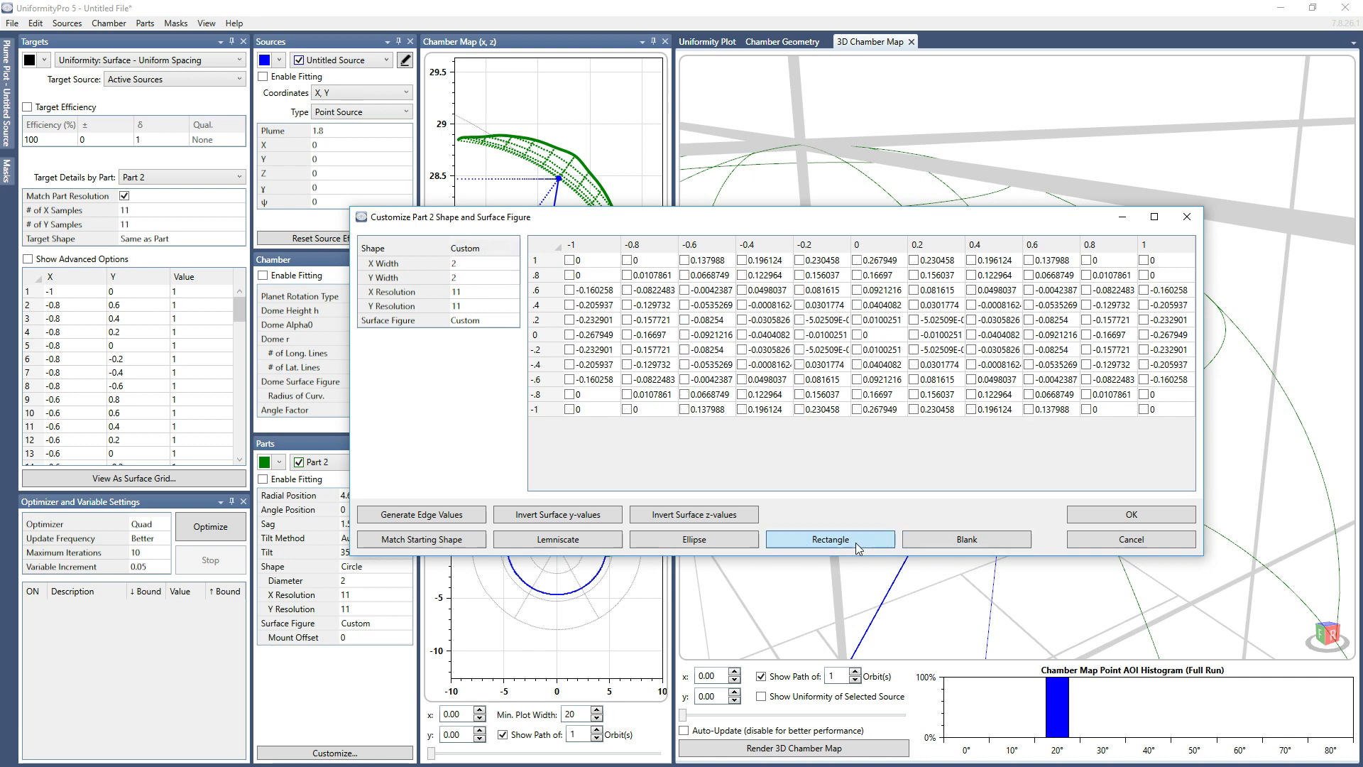
click(718, 546)
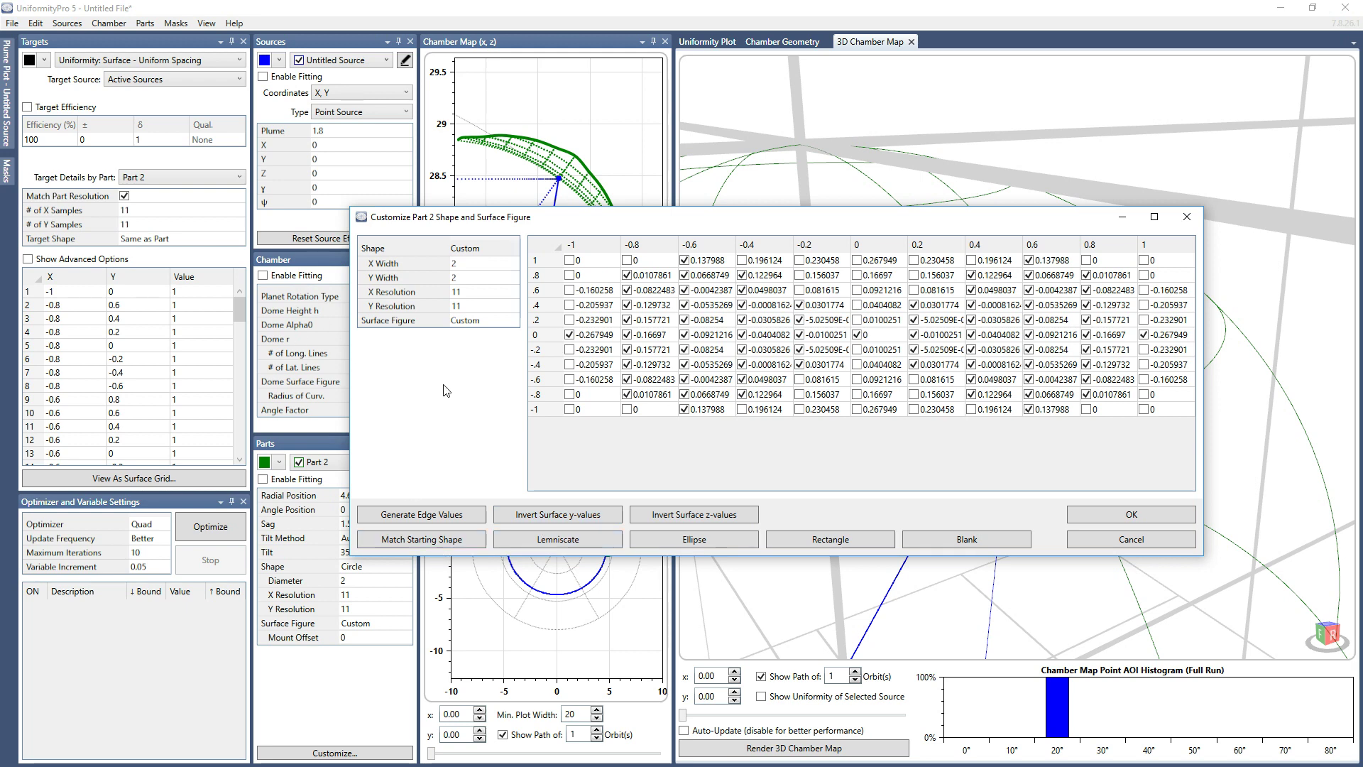
click(693, 542)
Step: Exclude the points at x -0.8, y 0.6 to 0.2, and at x -0.6, y 0.8 to 0.2, from the elliptical shape
click(627, 319)
click(628, 306)
click(627, 306)
click(626, 289)
click(684, 274)
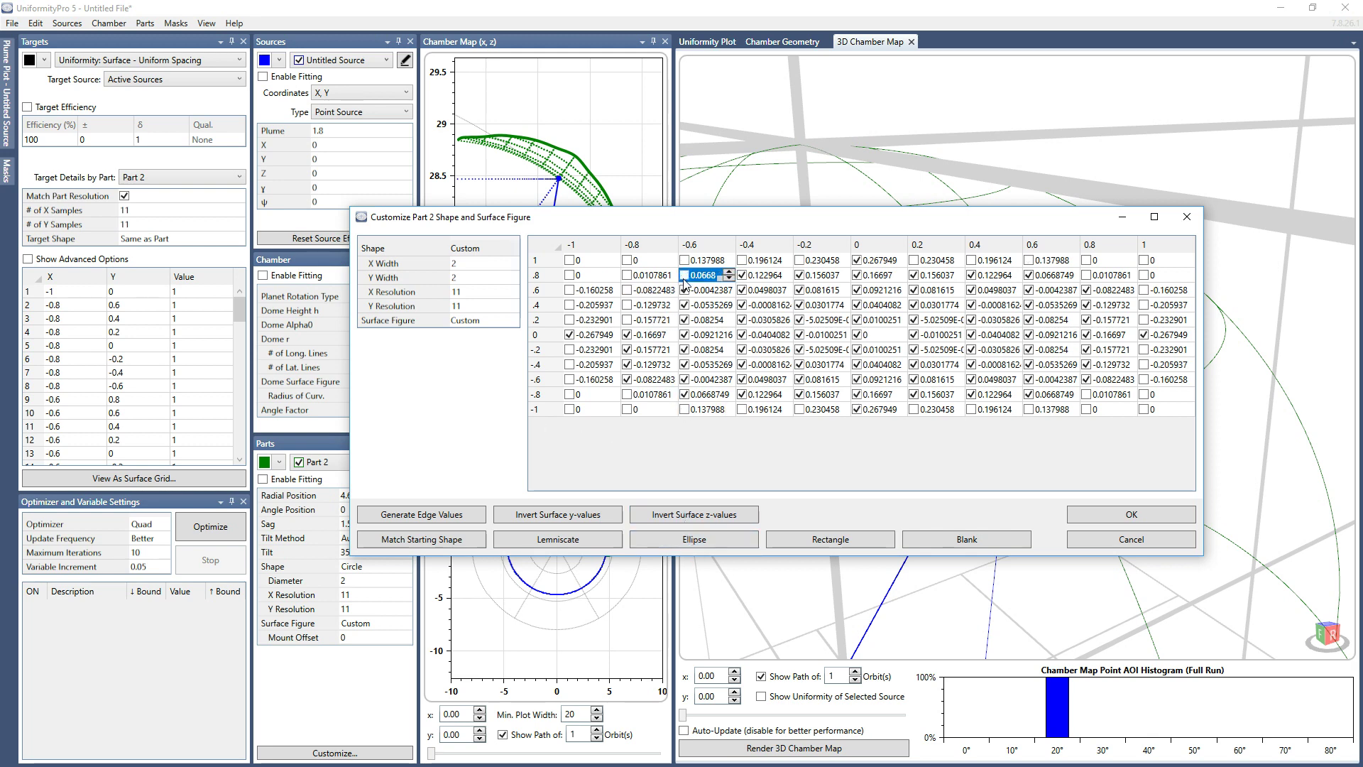
click(685, 289)
click(684, 304)
click(685, 320)
Step: Set the surface heights at x -0.8 to 0 for y 0.8, 0.6, 0.4 and 0.2
click(646, 276)
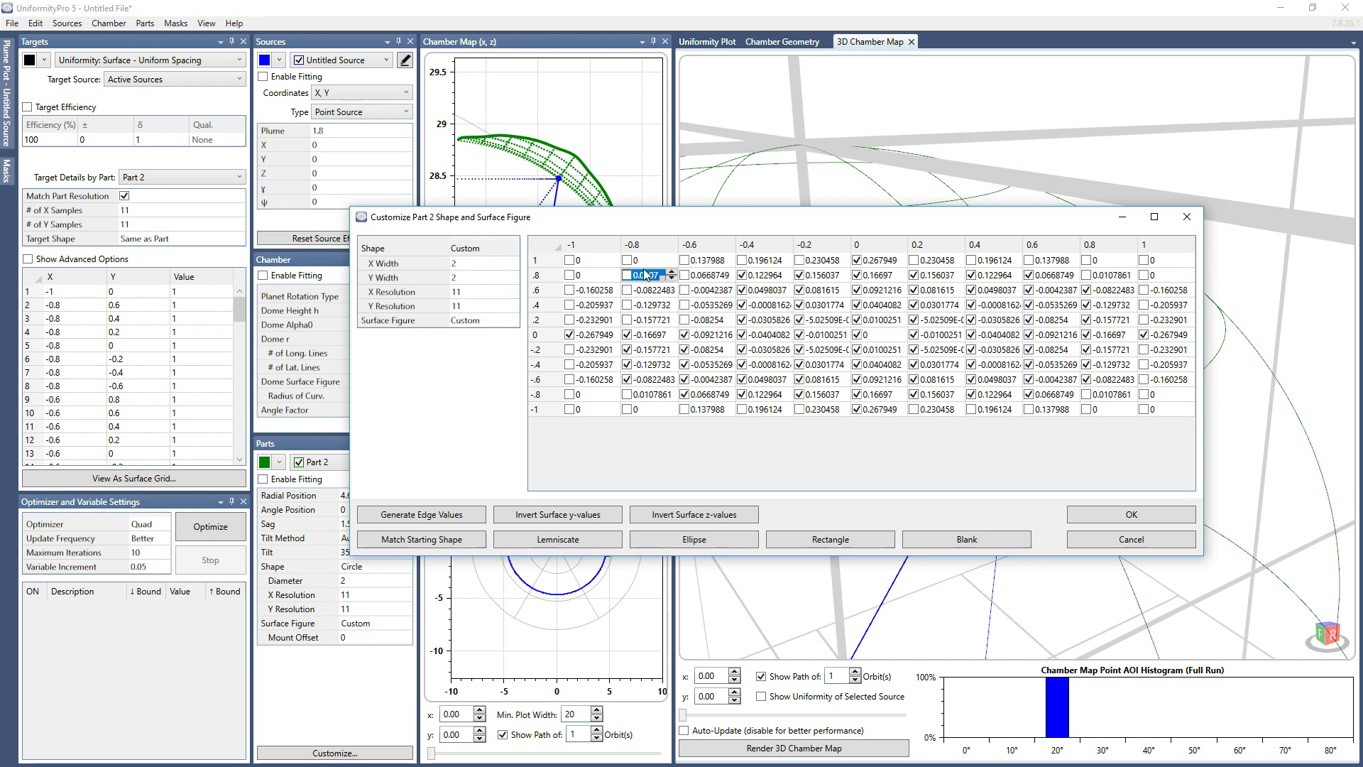
text(0)
key(Return)
text(0)
key(Return)
text(0)
key(Return)
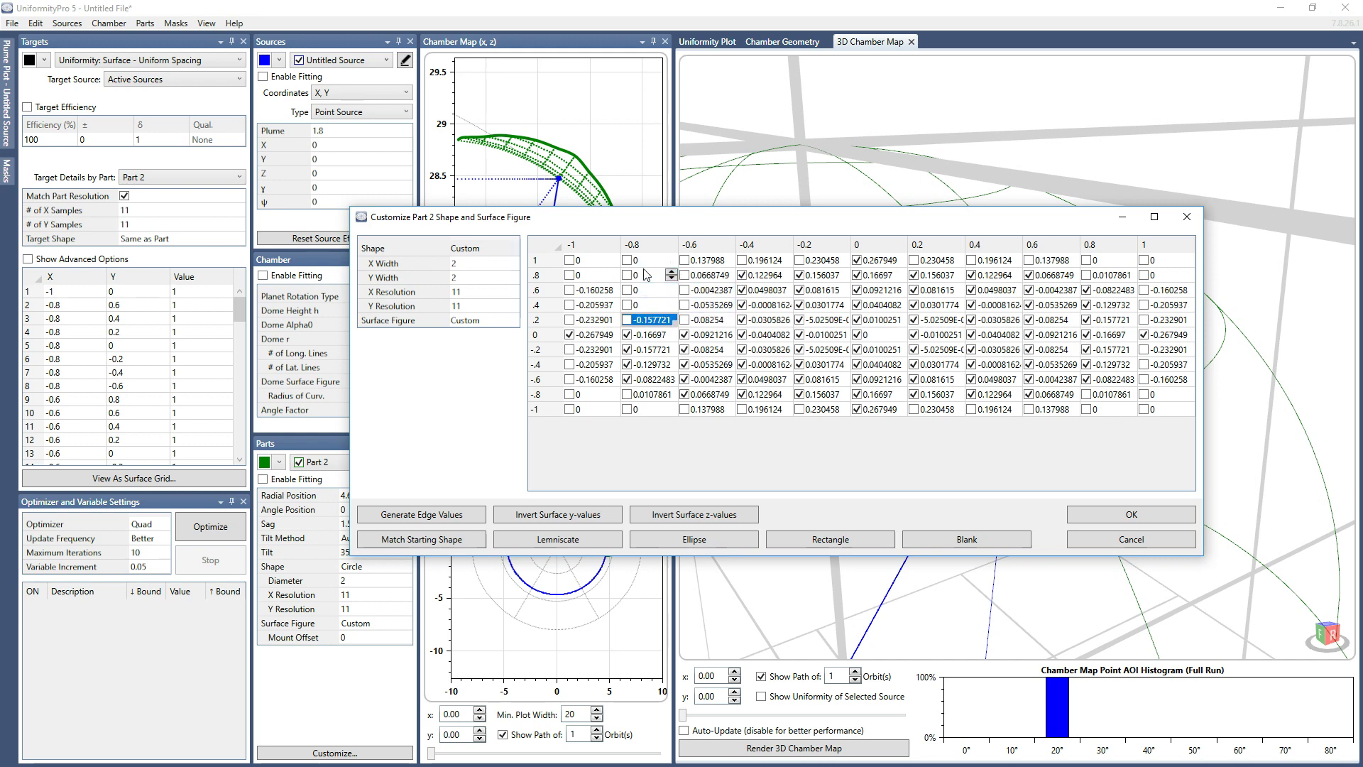
text(0)
key(Return)
Step: Set the surface heights at x -1 to 0 from y 0.6 down to y 0.2
click(591, 291)
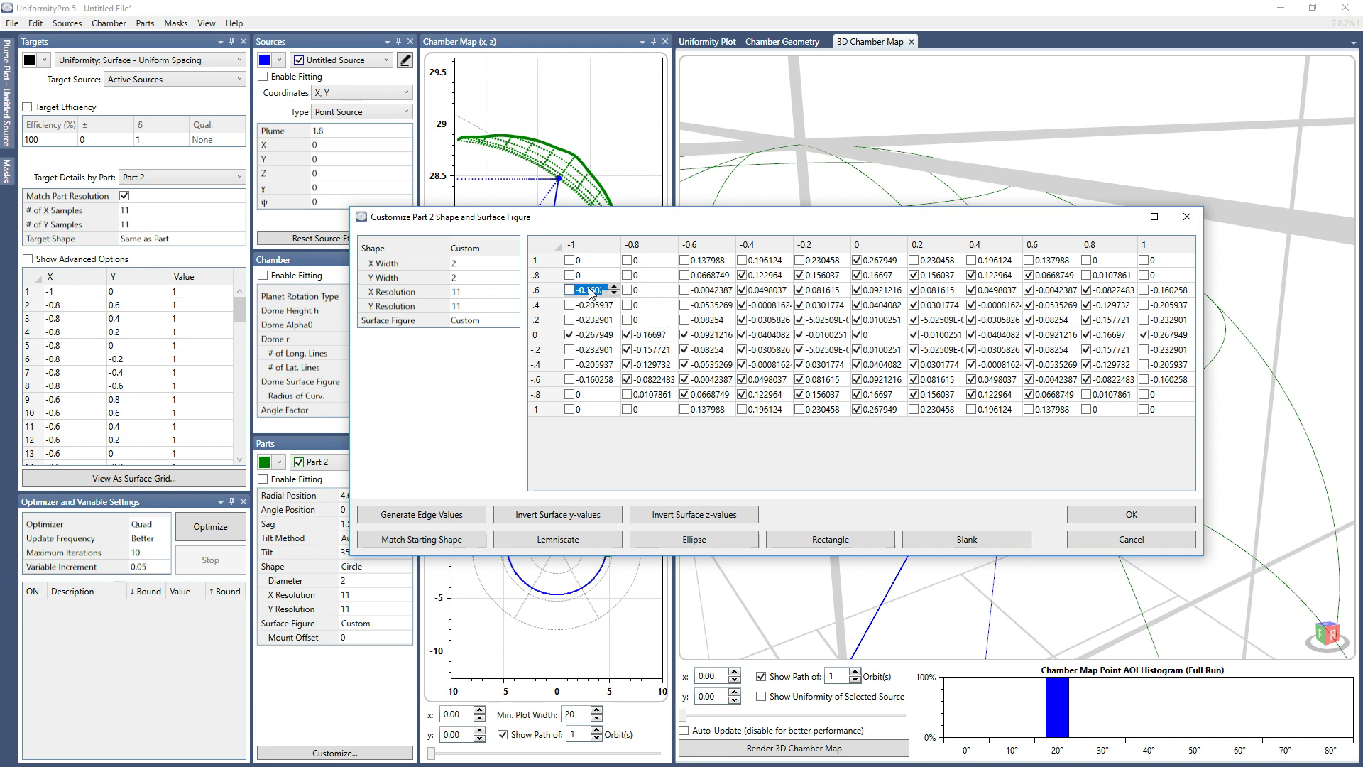
text(0)
key(Return)
text(0)
key(Return)
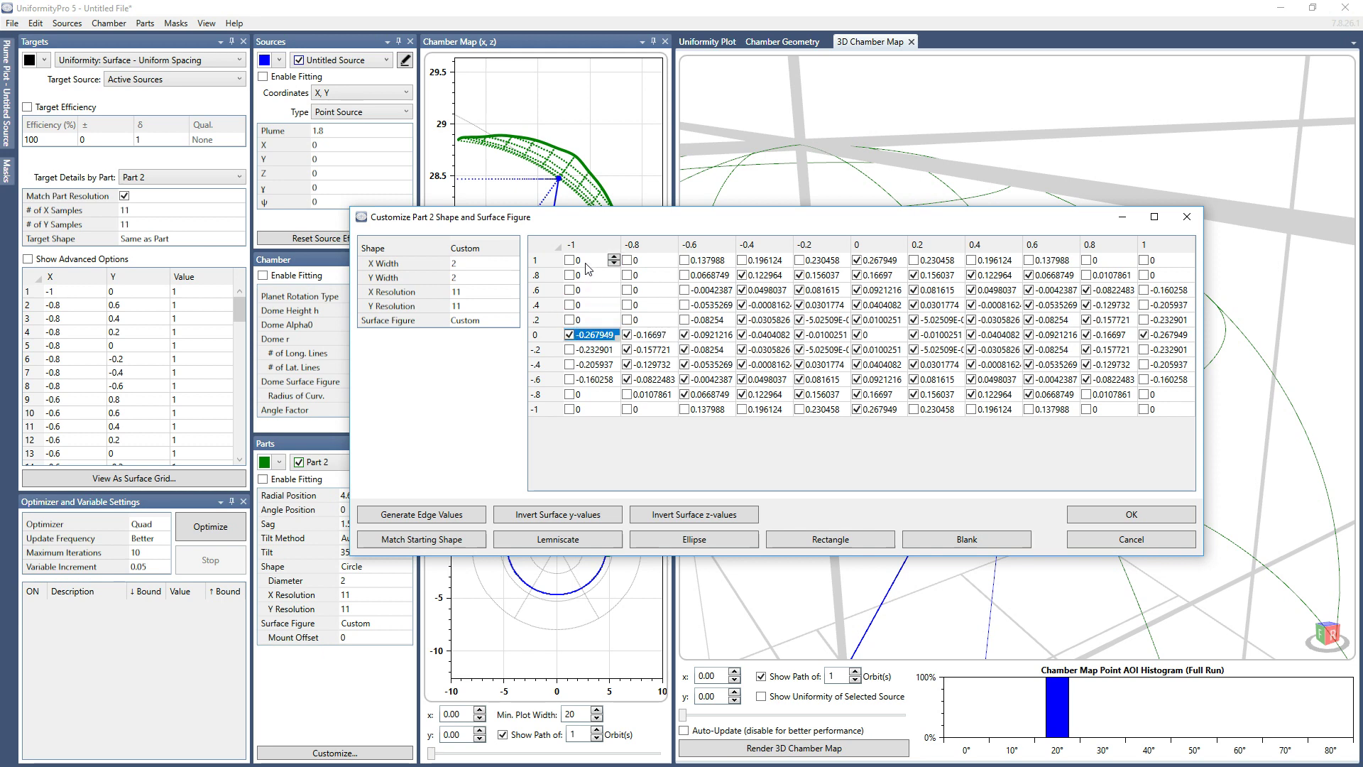
Step: Set the surface heights at x -1 to 0 for every row from y 1 down to y 0.2
click(586, 261)
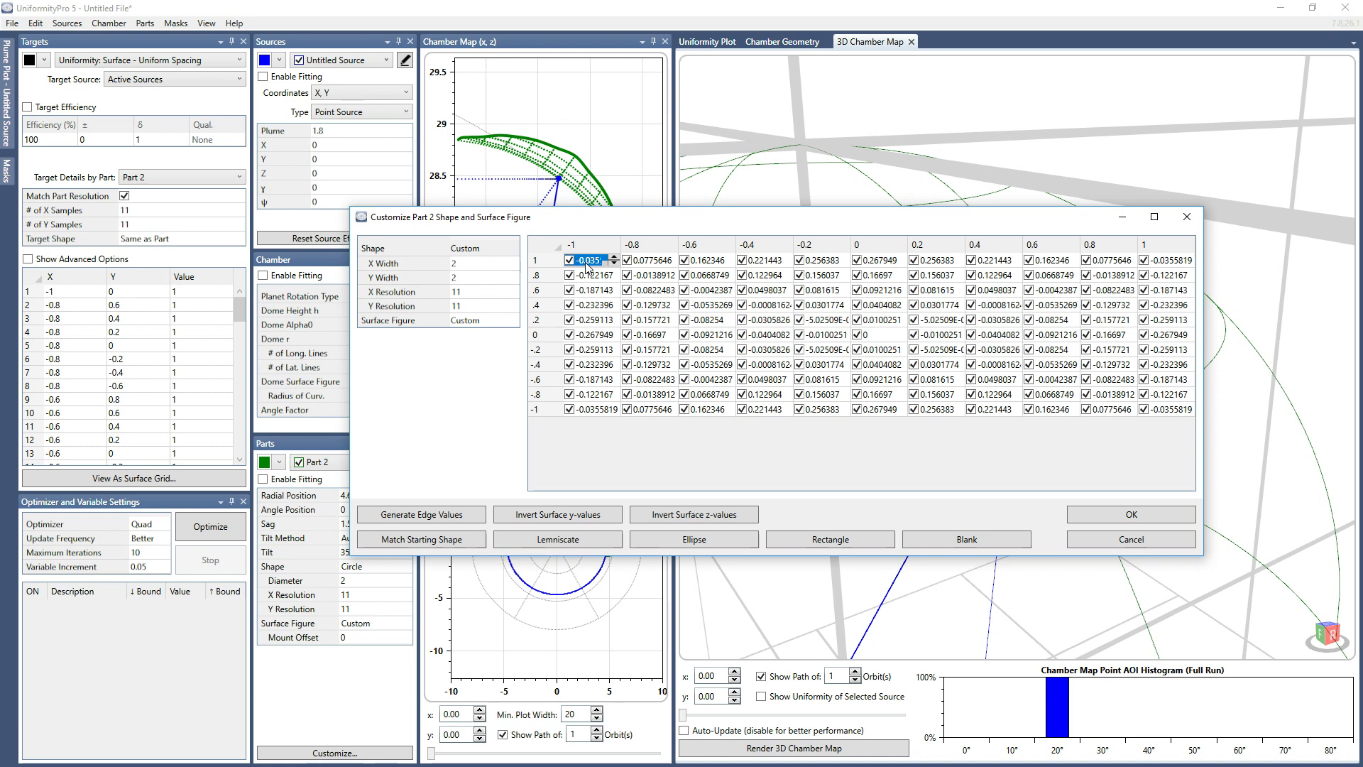
text(0)
key(Return)
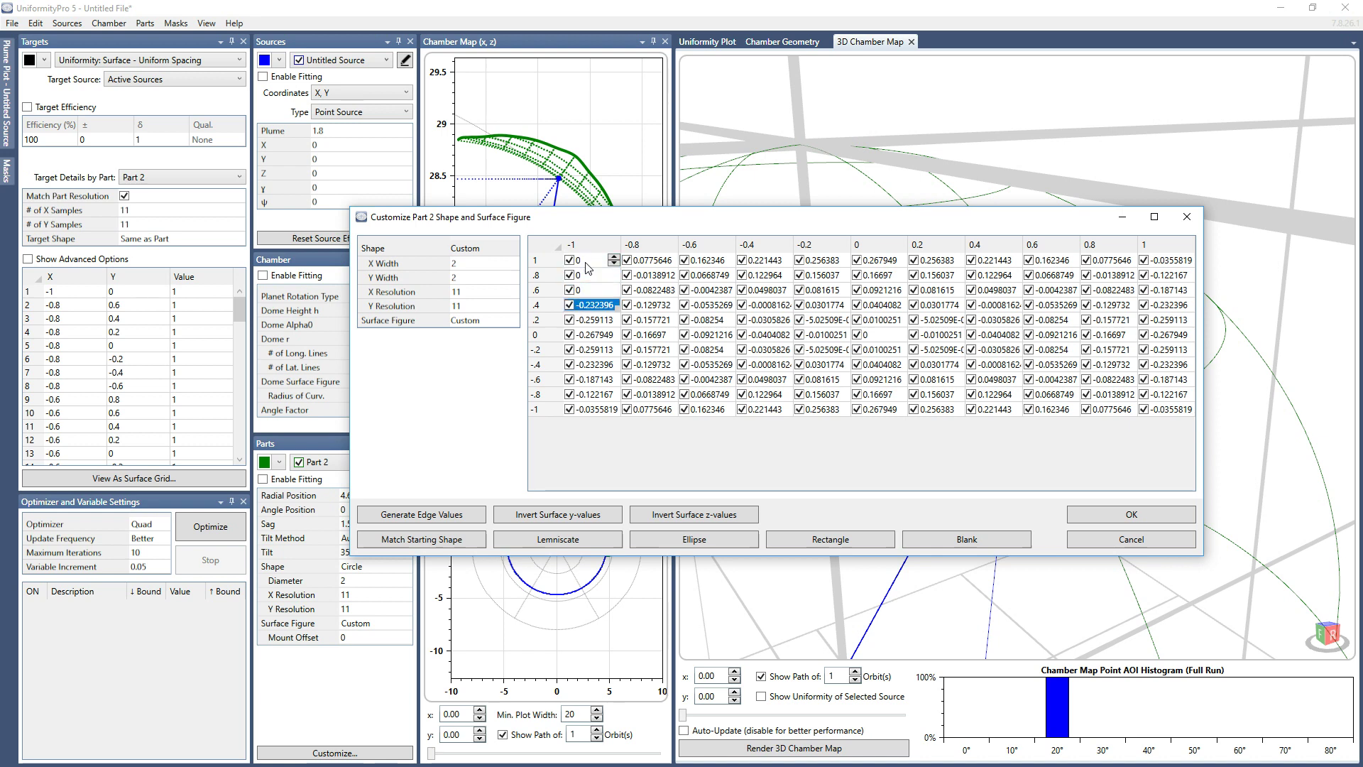
text(0)
key(Return)
text(0)
key(Return)
text(0)
key(Return)
Step: Set the surface heights in the y 1 row to 0 at x -0.8, -0.6, -0.4 and -0.2
click(642, 261)
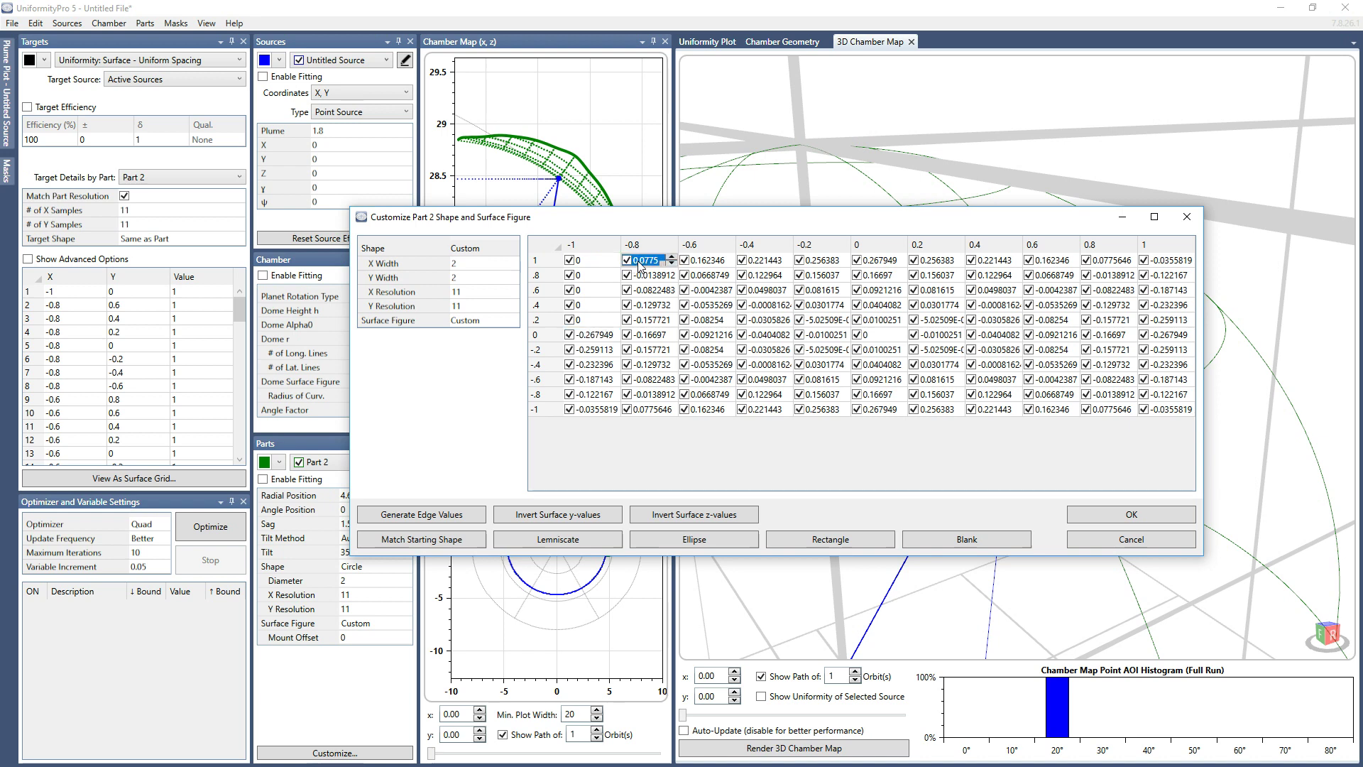
text(0)
key(Return)
click(723, 261)
text(0)
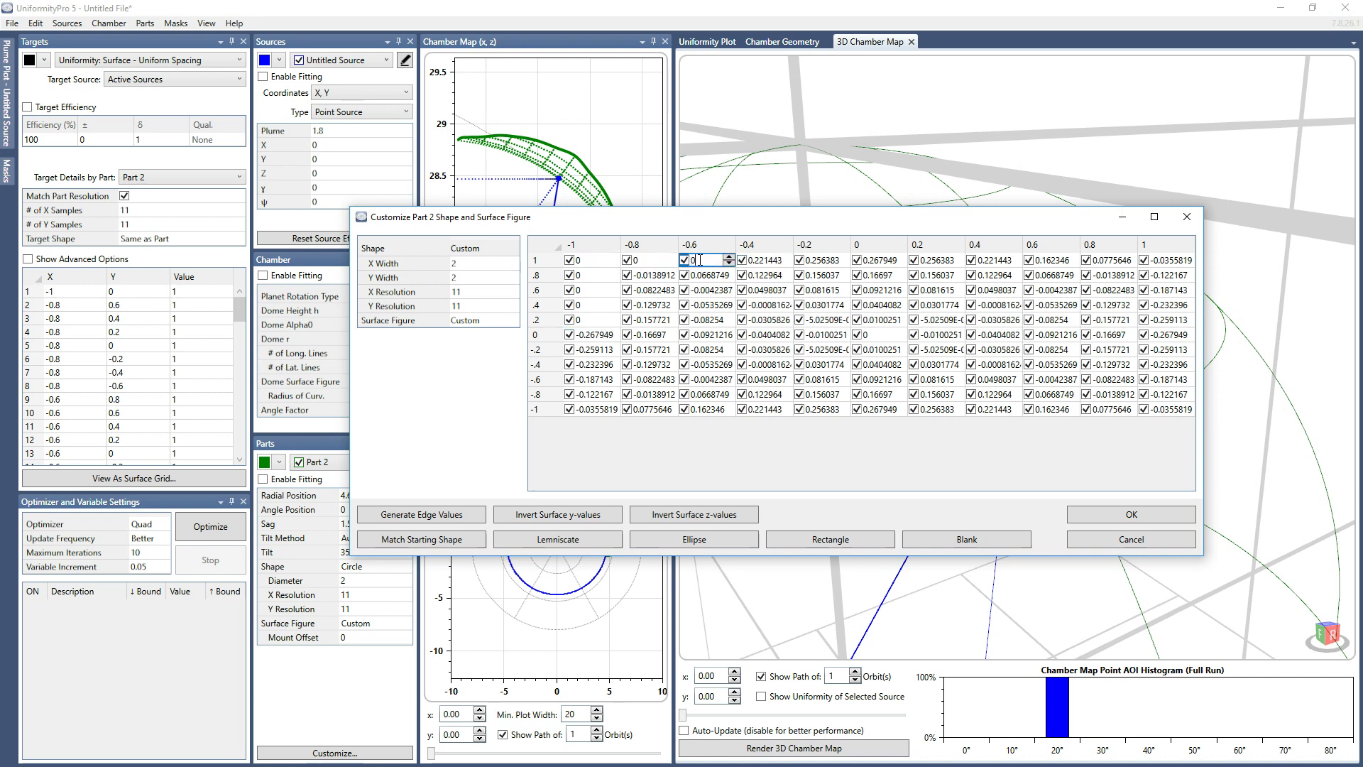
key(Return)
click(755, 264)
text(0)
key(Return)
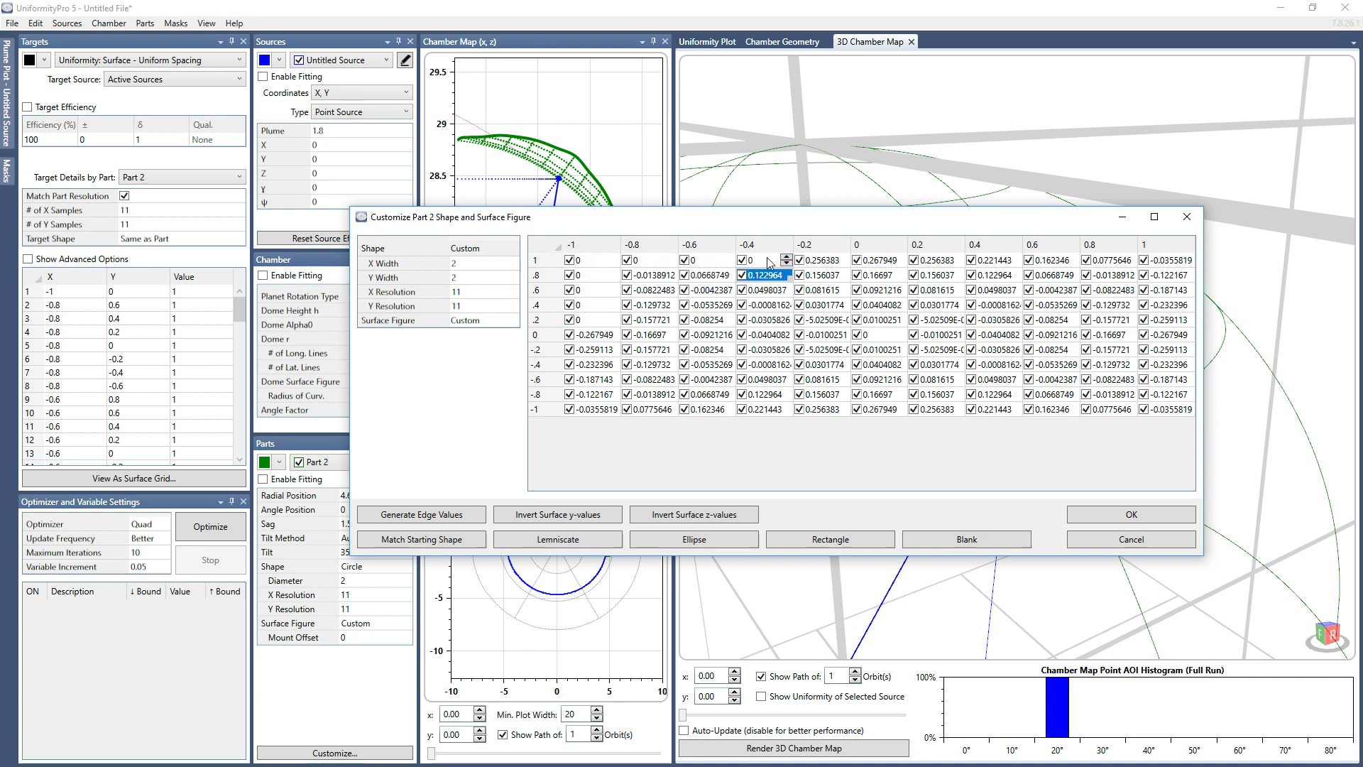
click(807, 264)
text(0)
key(Return)
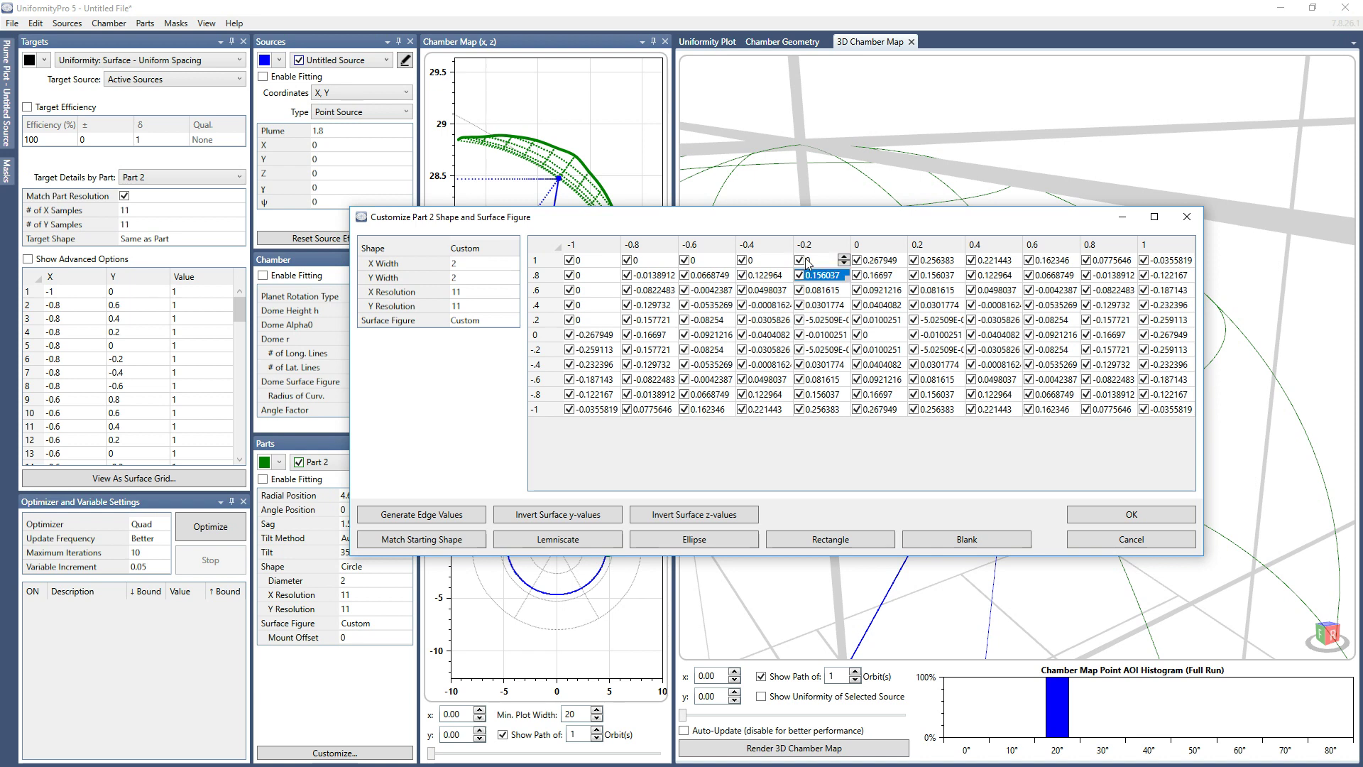
Step: Fill the 0 at y 1 down to y 0.2 in the x -0.8 and x -0.6 columns
click(650, 261)
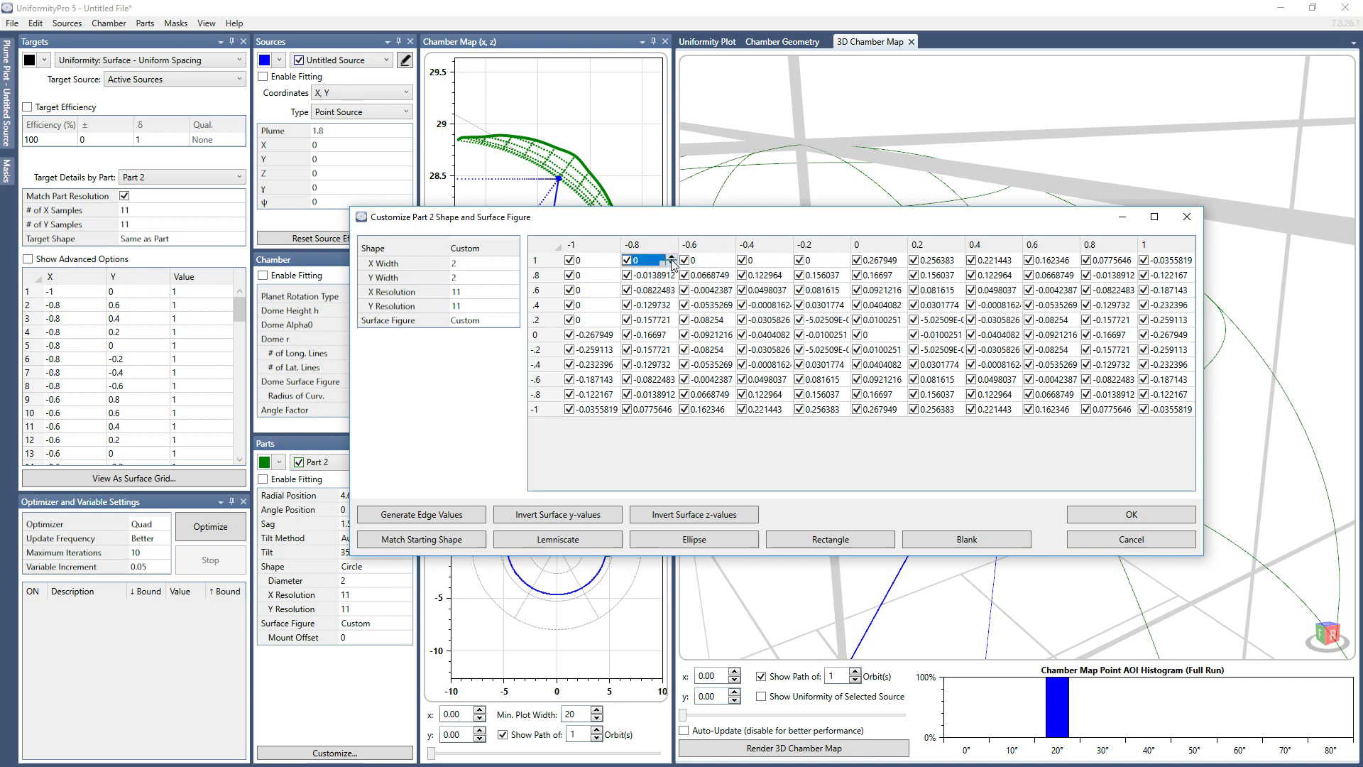
click(641, 309)
click(664, 261)
drag(664, 261, 665, 323)
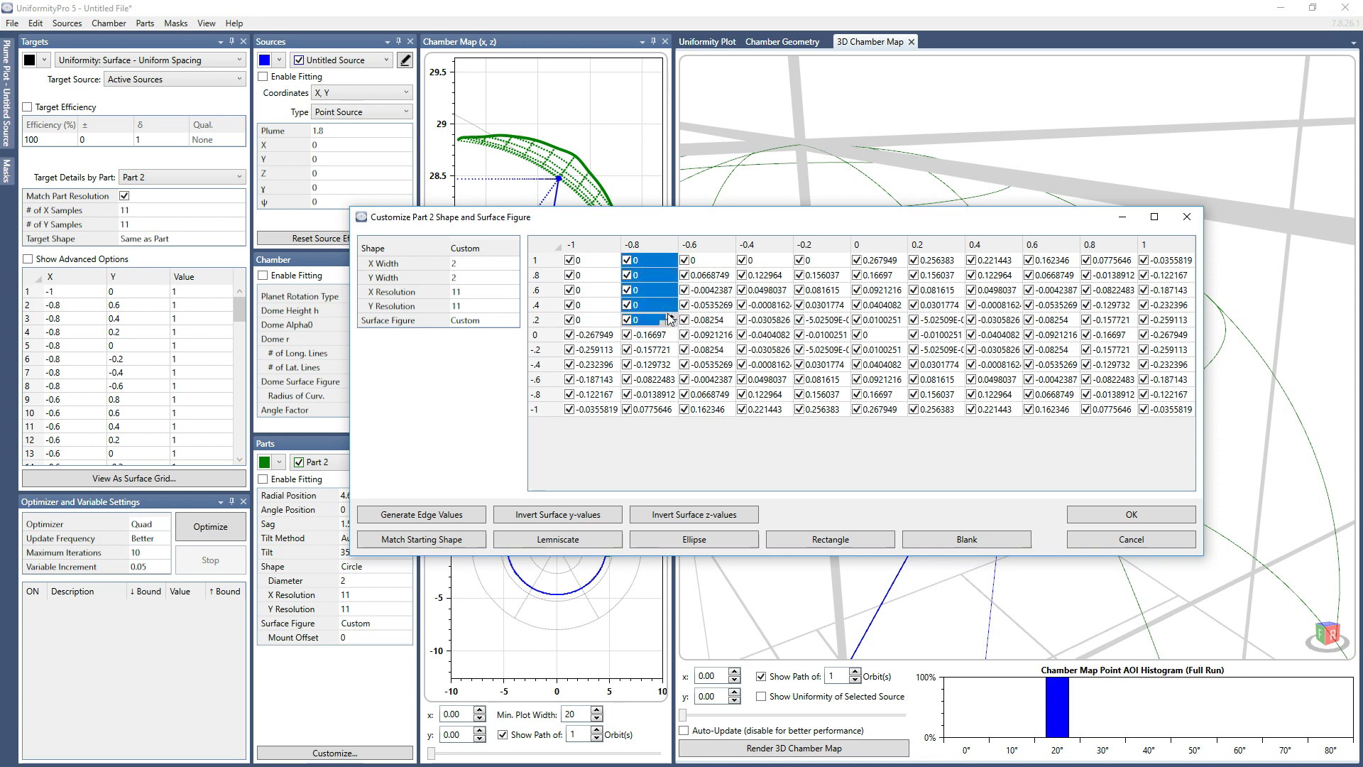
click(718, 261)
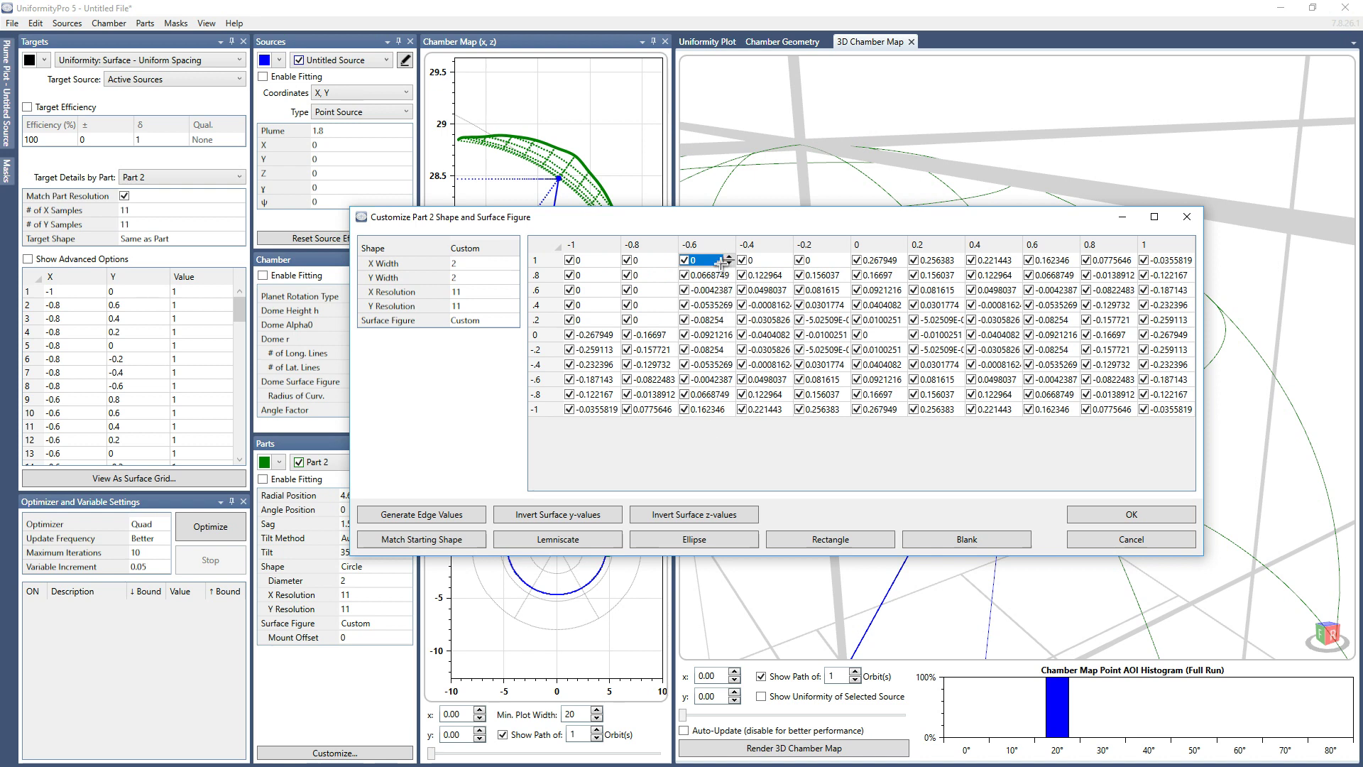
drag(720, 261, 723, 321)
Step: Enter 1 and 2 at x -0.4, y 0.8 and 0.6, and continue the series as 3 and 4 down to y 0.2
click(757, 276)
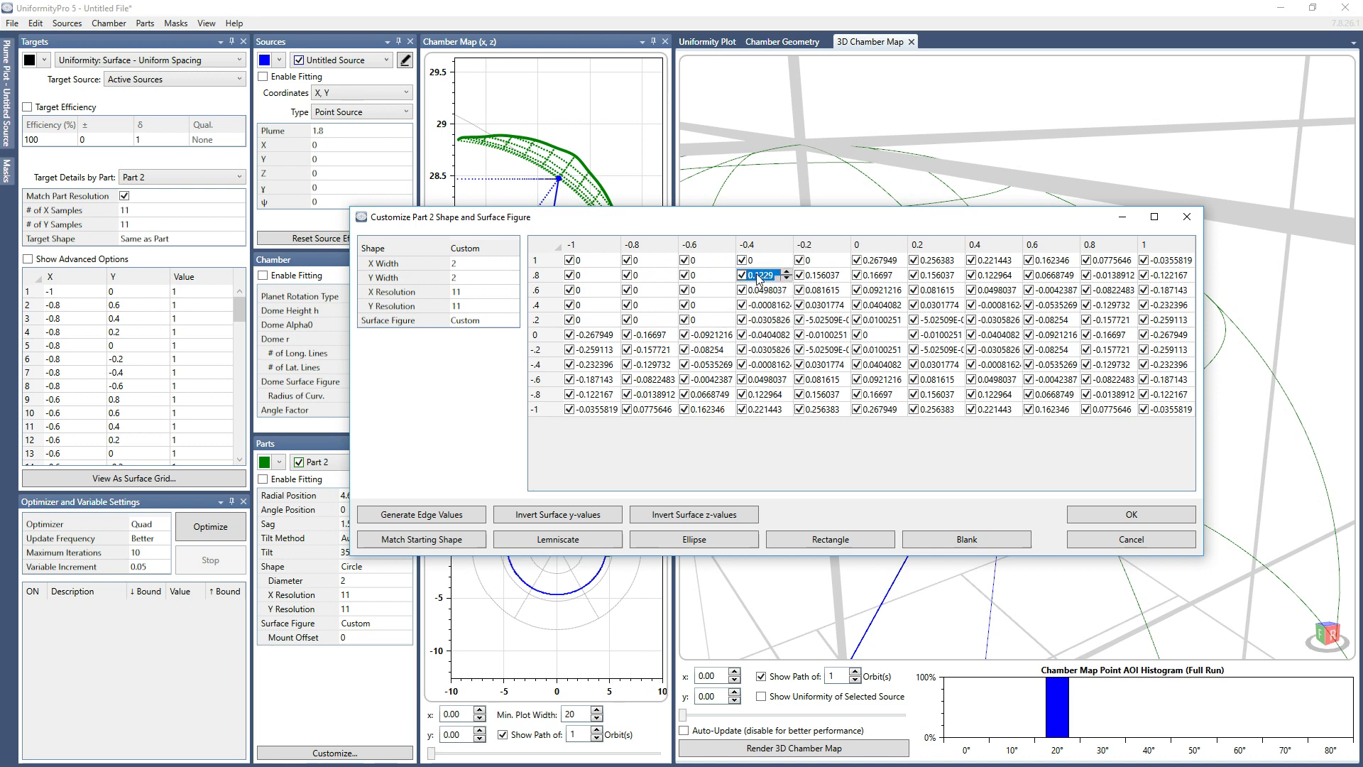
text(1)
key(Return)
text(2)
key(Return)
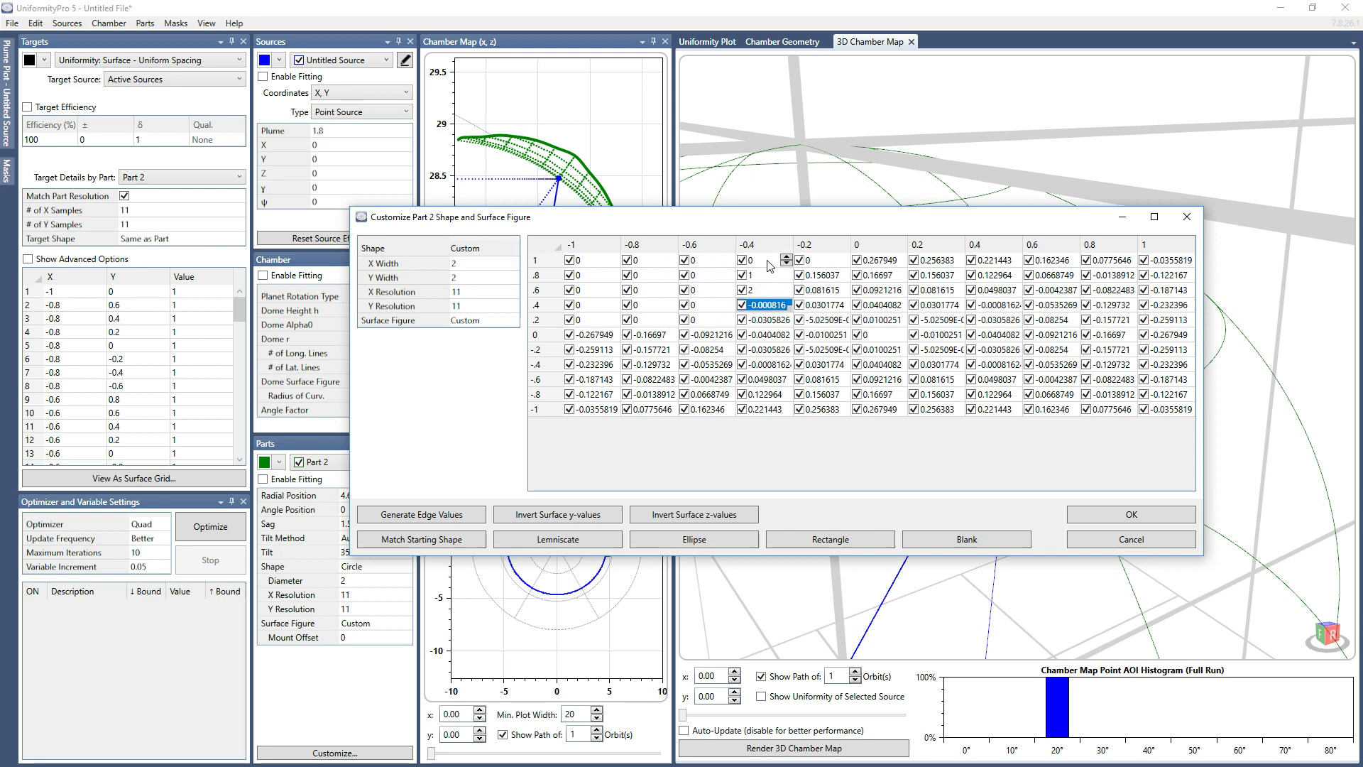
drag(768, 262, 779, 321)
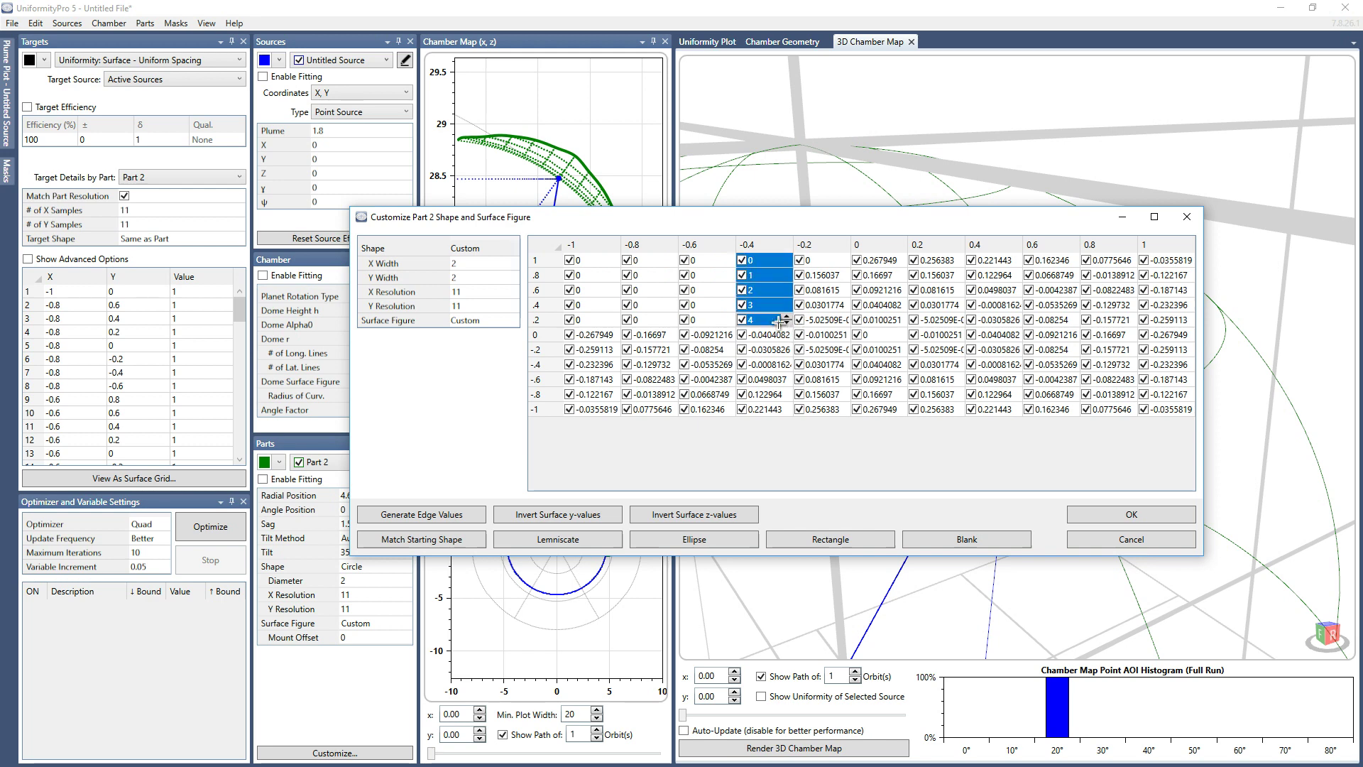
Step: Fill the 0 at y 1 down to y 0.2 in the x -0.4 and x -0.2 columns
click(770, 259)
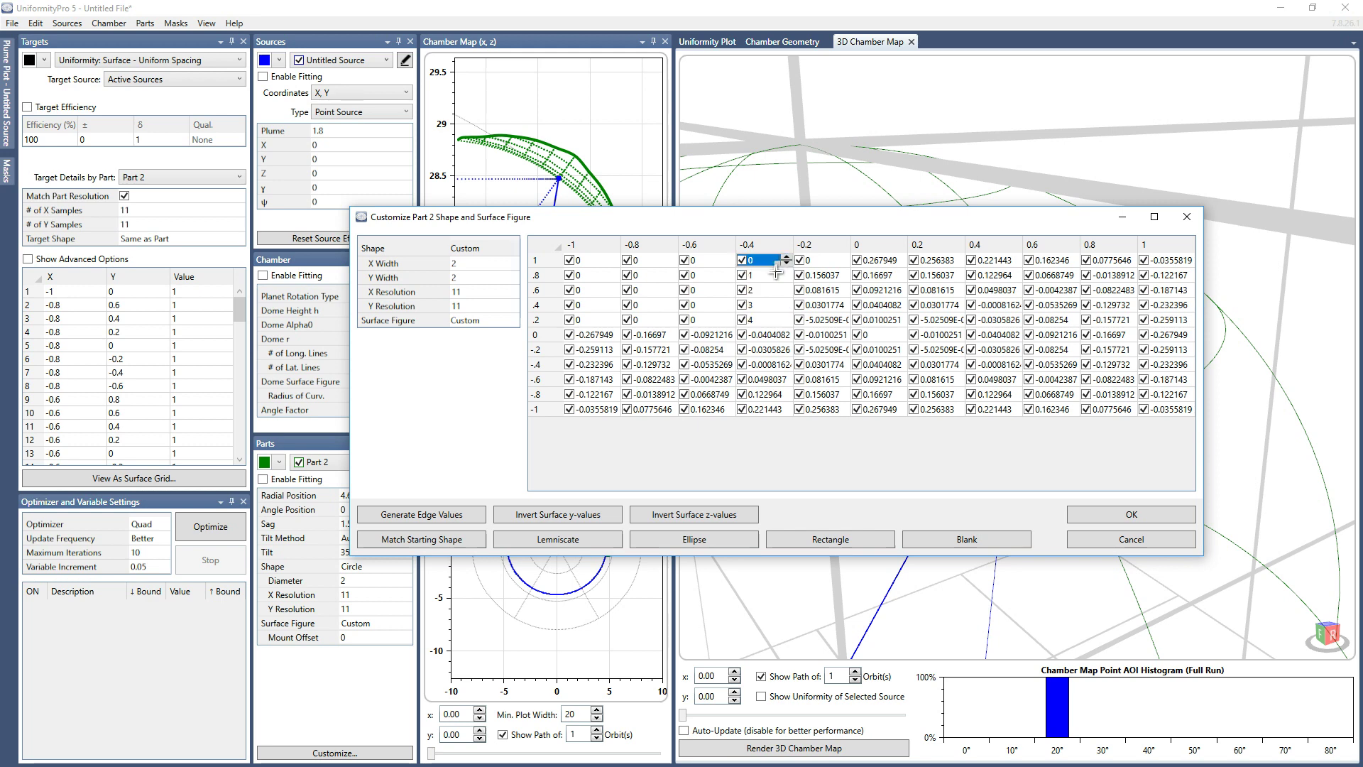
drag(777, 273, 779, 321)
click(835, 260)
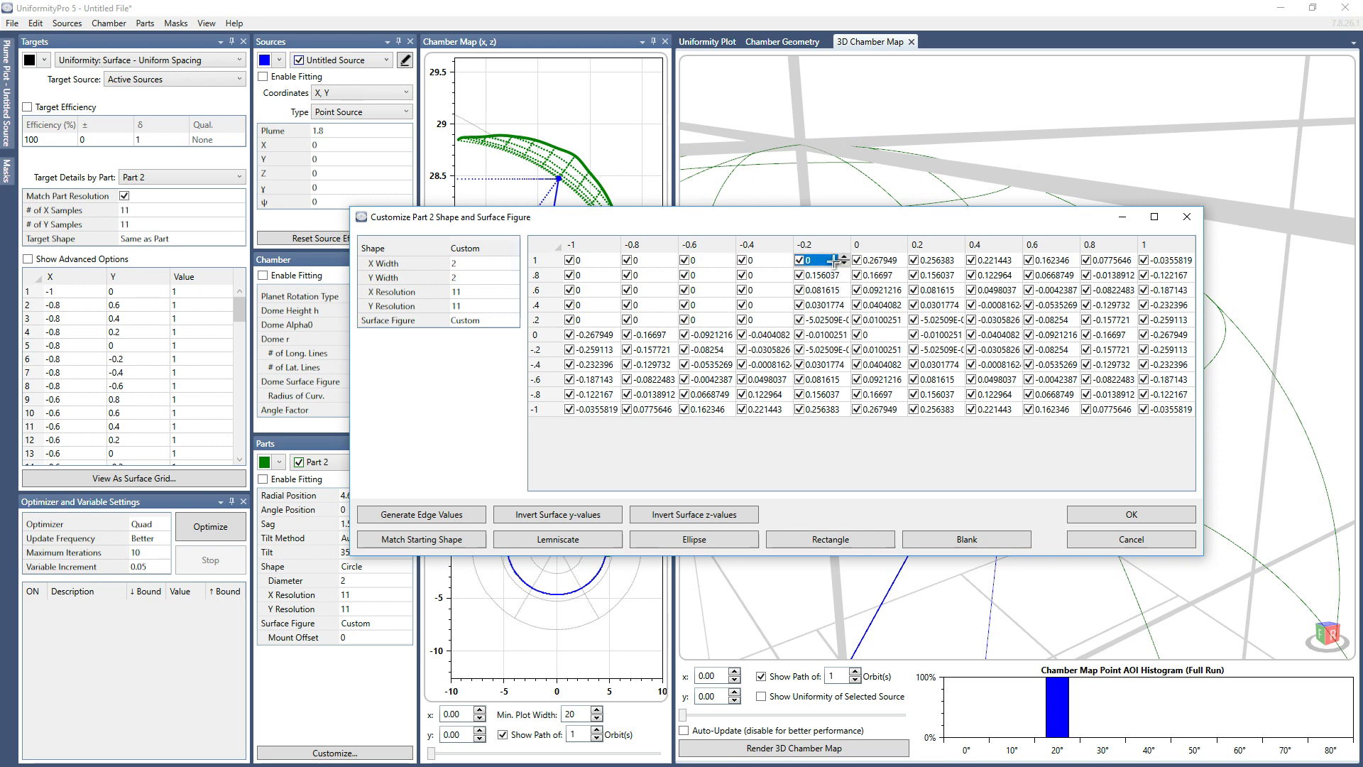
drag(836, 261, 835, 321)
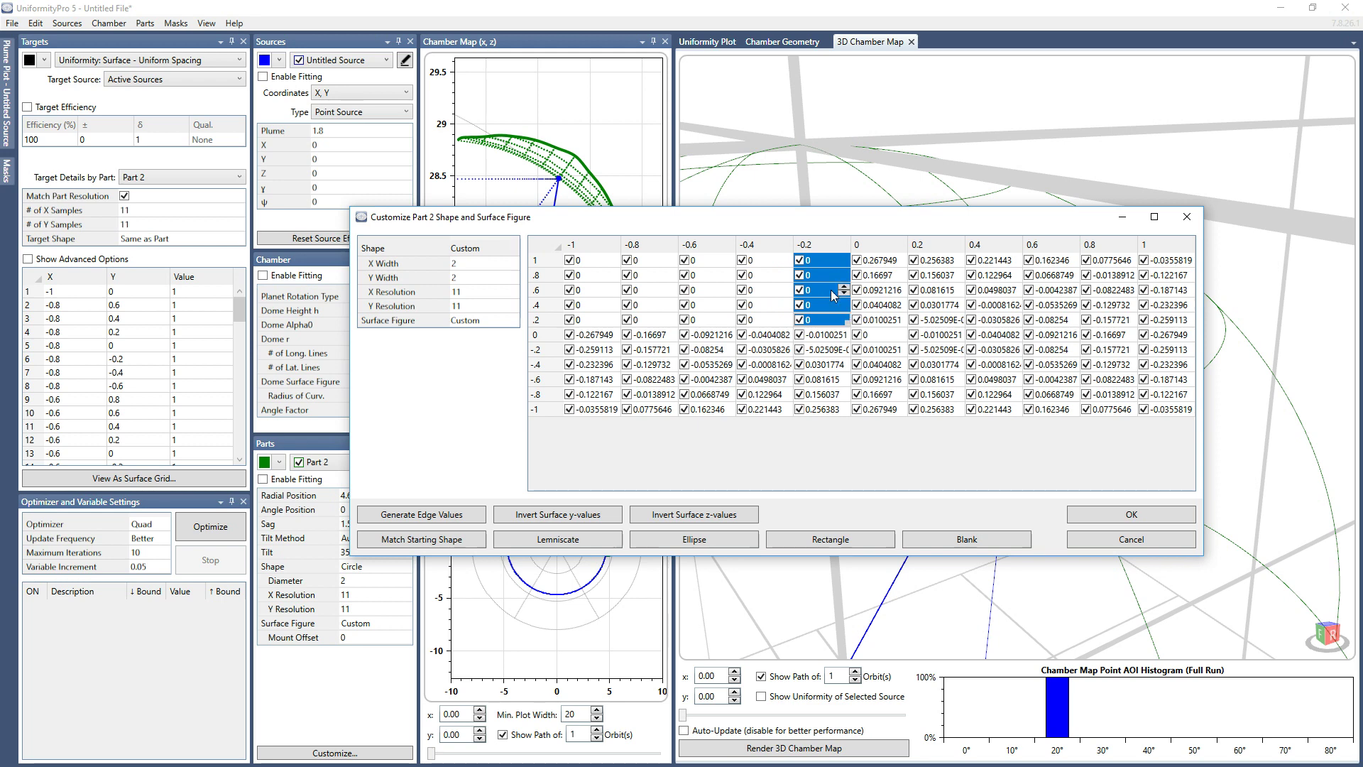
Step: Exclude the points at x -1 from y 1 down to y 0.2 from the custom shape
click(650, 296)
click(569, 259)
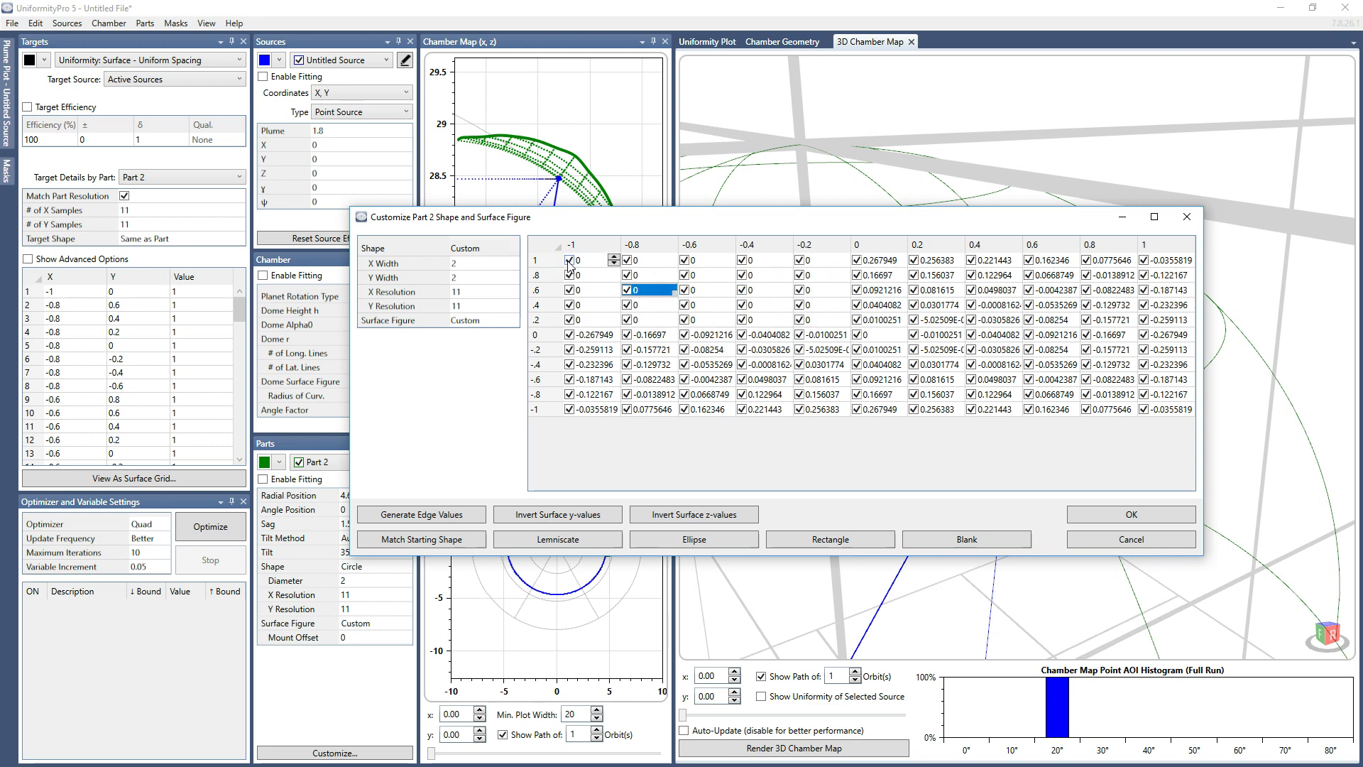
click(570, 278)
click(569, 275)
click(569, 290)
click(568, 290)
click(569, 305)
click(569, 306)
click(569, 320)
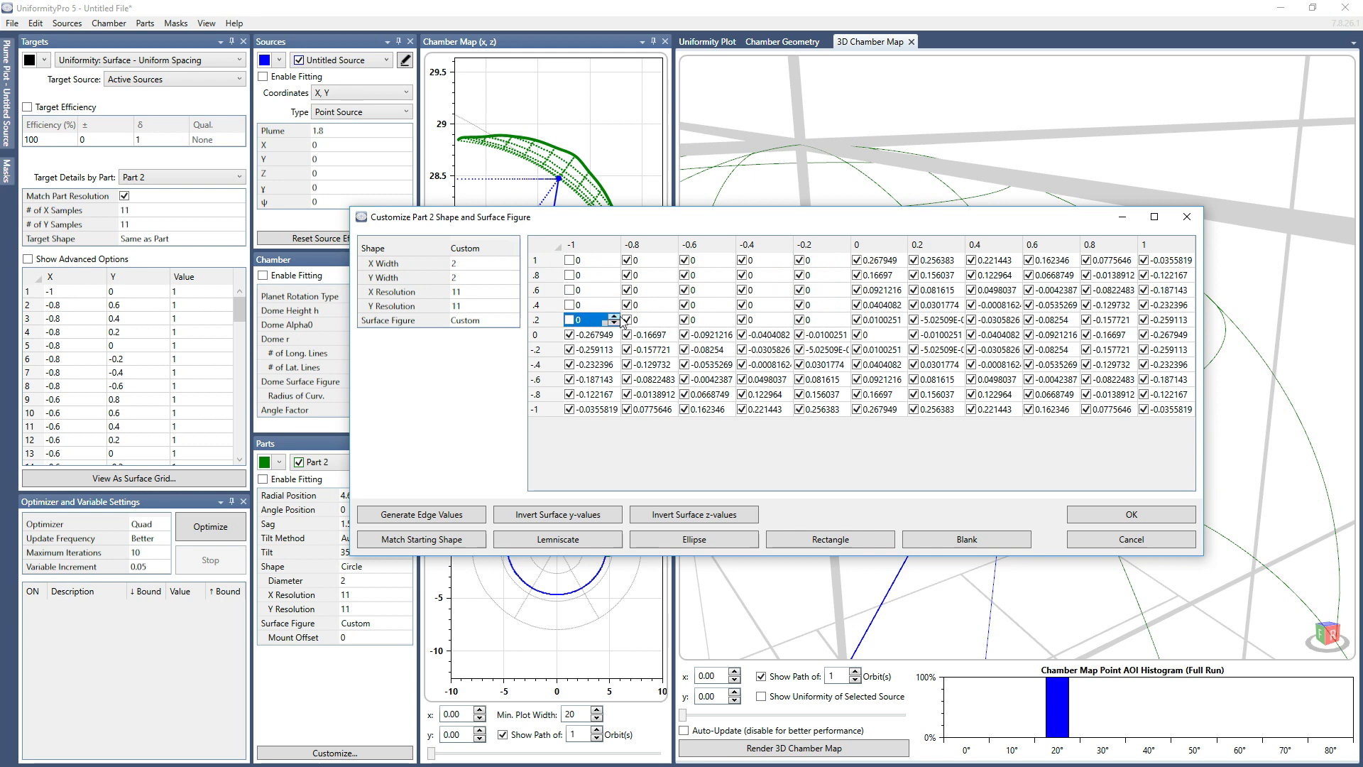
click(568, 320)
Step: Exclude the points at x -0.8 from y 0.2 up to y 1 from the custom shape
click(627, 321)
click(626, 320)
click(627, 305)
click(627, 306)
click(627, 290)
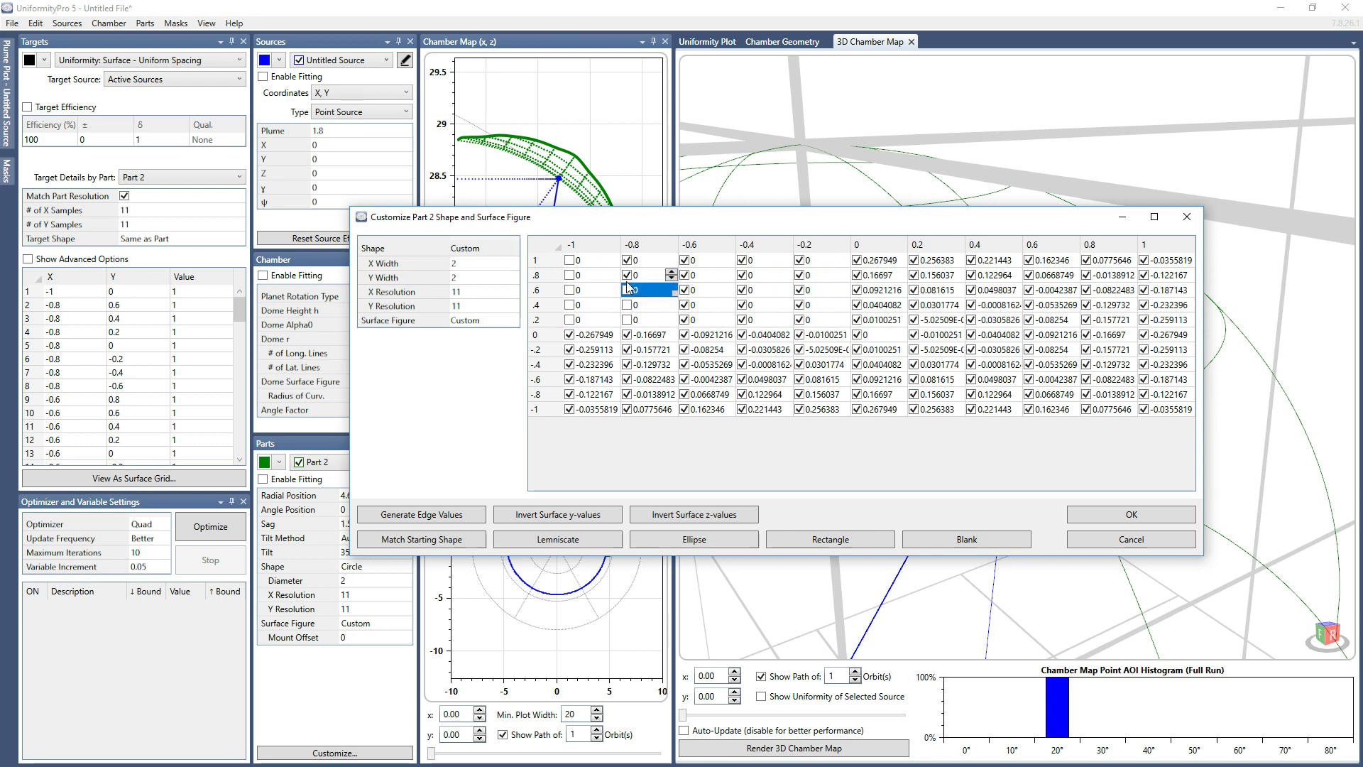
click(626, 291)
click(627, 276)
click(627, 276)
click(627, 260)
click(627, 260)
Step: Exclude the points at x -0.6 from y 1 down to y 0.2 from the custom shape
click(686, 260)
click(685, 260)
click(685, 275)
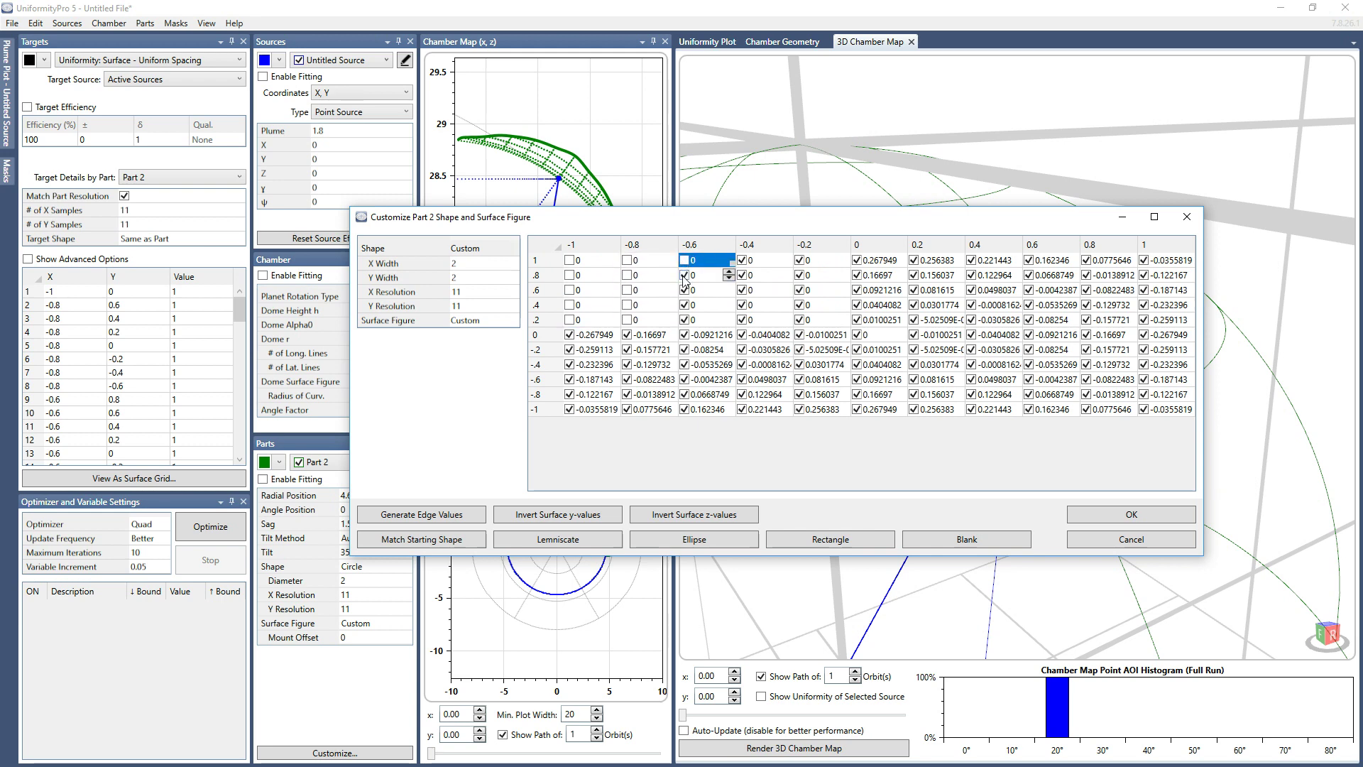
click(685, 275)
click(685, 290)
click(685, 291)
click(685, 305)
click(685, 305)
click(685, 321)
click(685, 321)
Step: Exclude the points at x -0.4 from y 1 to y 0.2, plus the point at x -0.2, y 1, from the shape
click(742, 260)
click(743, 261)
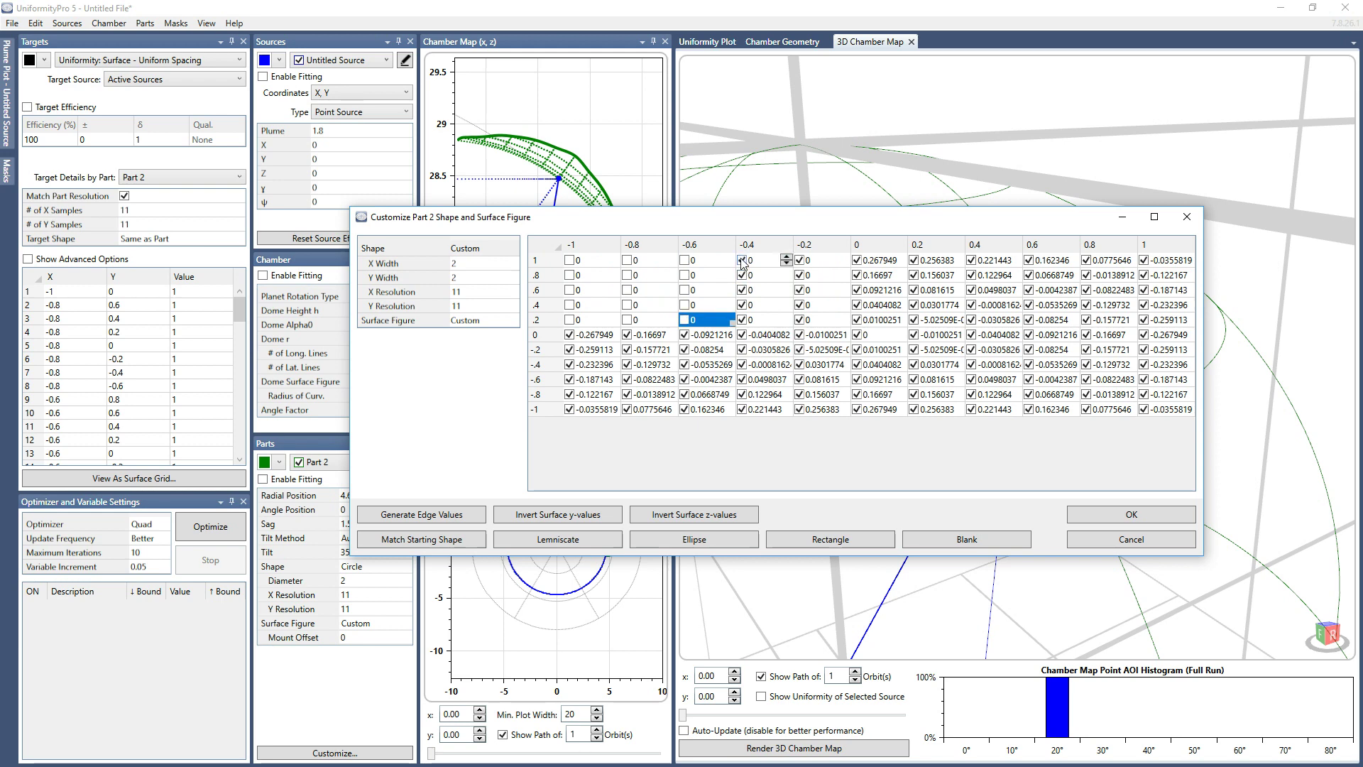
click(742, 276)
click(743, 276)
click(742, 290)
click(743, 290)
click(743, 305)
click(743, 320)
click(742, 320)
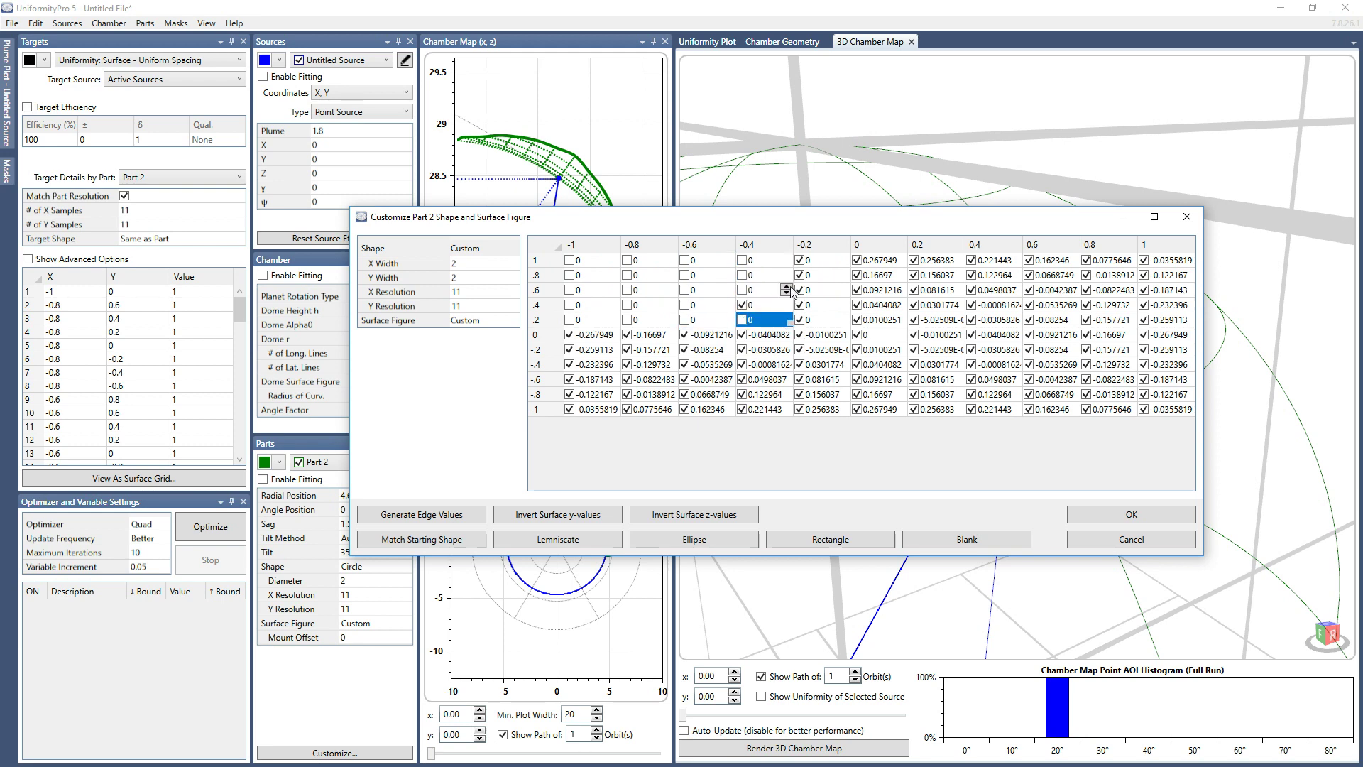
click(800, 261)
click(799, 260)
click(742, 305)
click(743, 305)
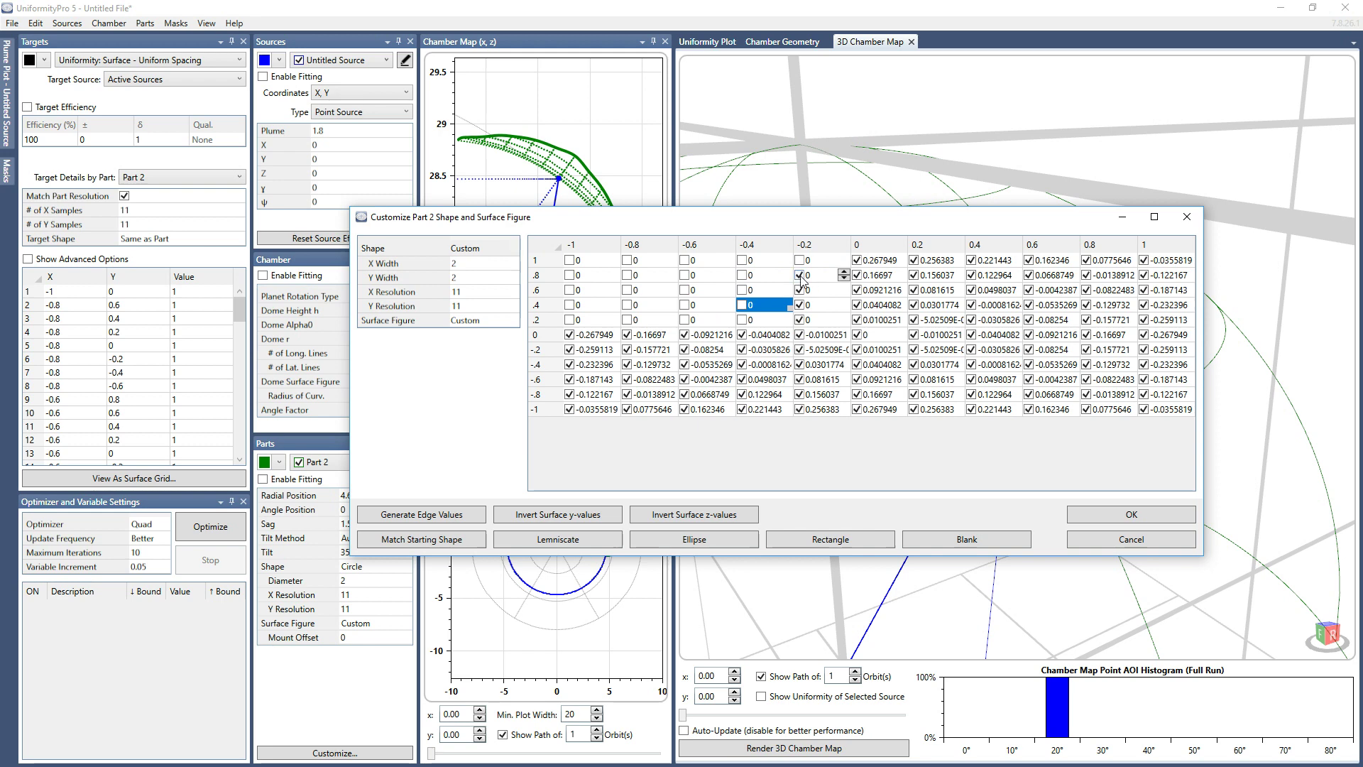
Step: Exclude the remaining points at x -0.2 from y 0.8 down to y 0.2 from the custom shape
click(799, 275)
click(799, 275)
click(799, 290)
click(799, 290)
click(799, 305)
click(799, 306)
click(799, 320)
click(799, 320)
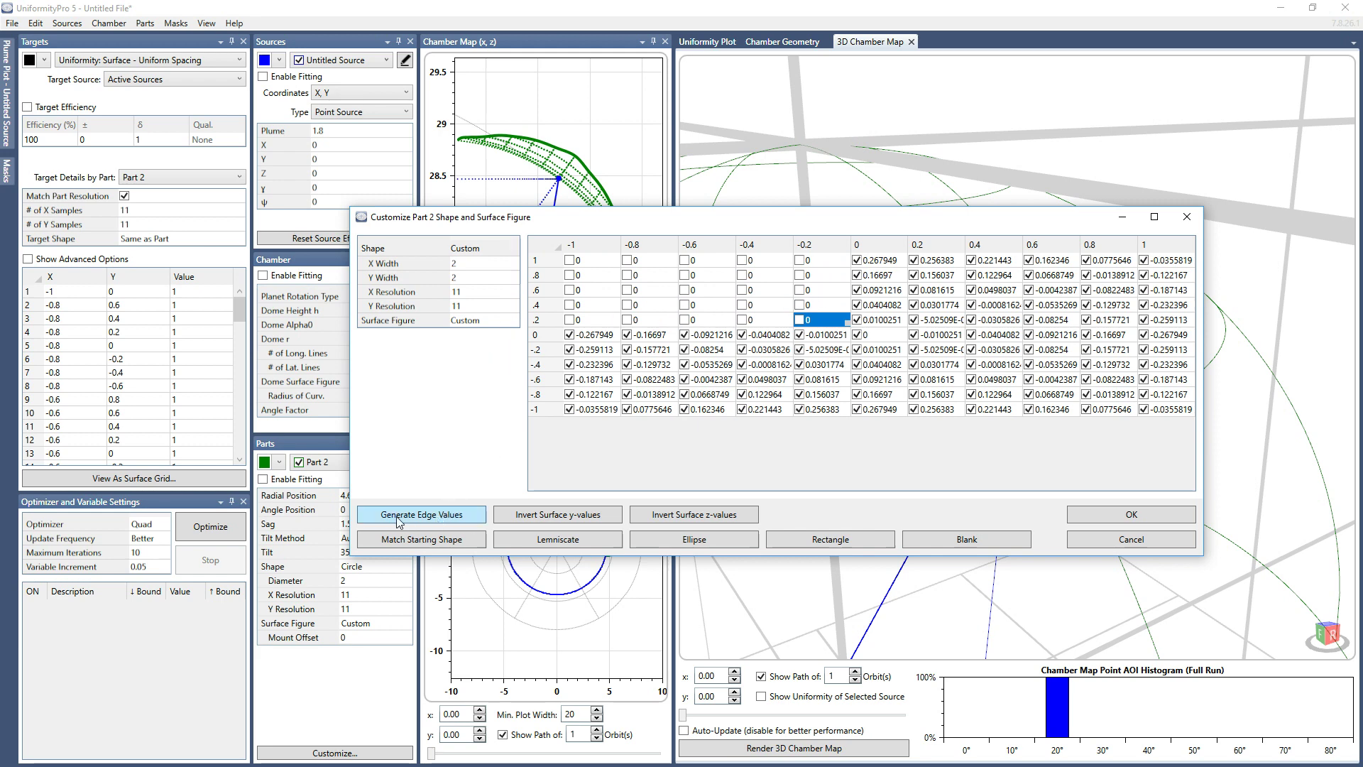
Step: Generate edge values for the points bordering the cut-out quadrant and accept Part 2's customization
click(440, 520)
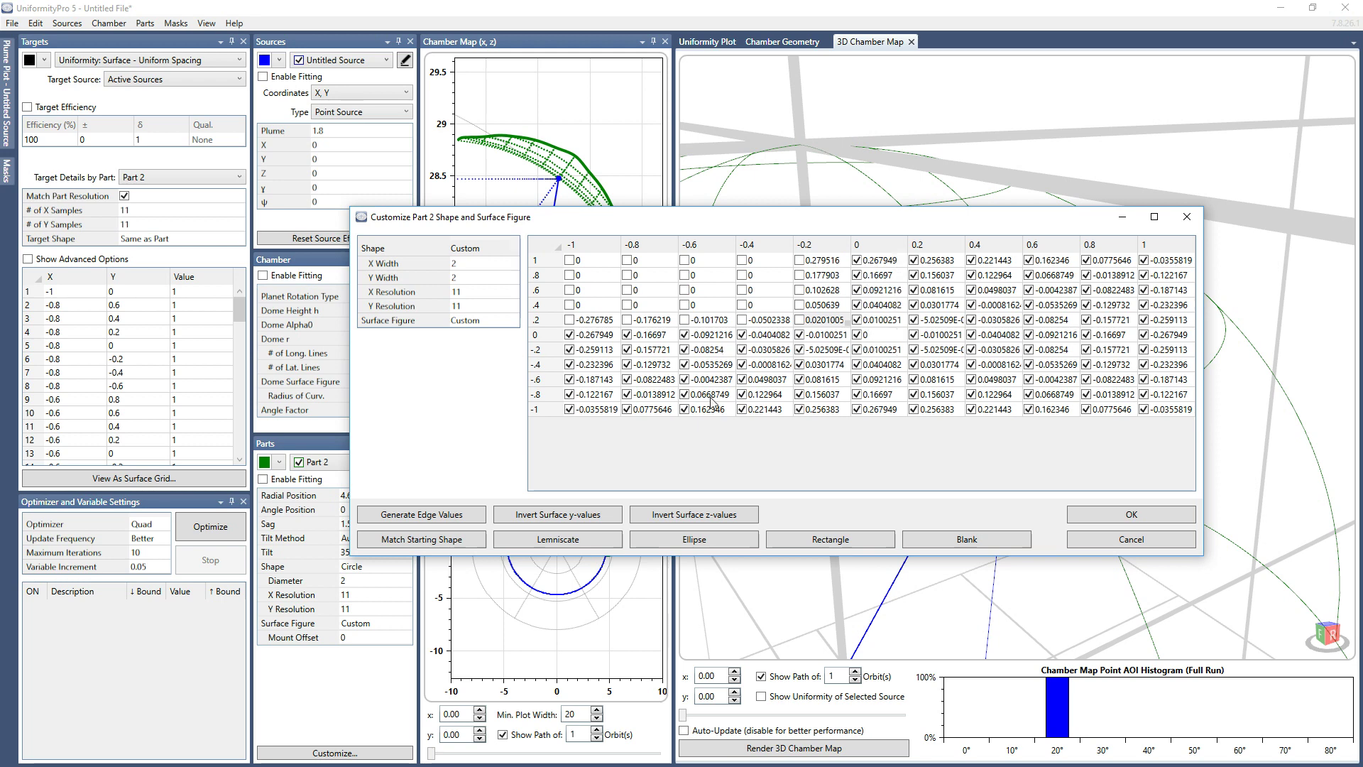
click(1093, 521)
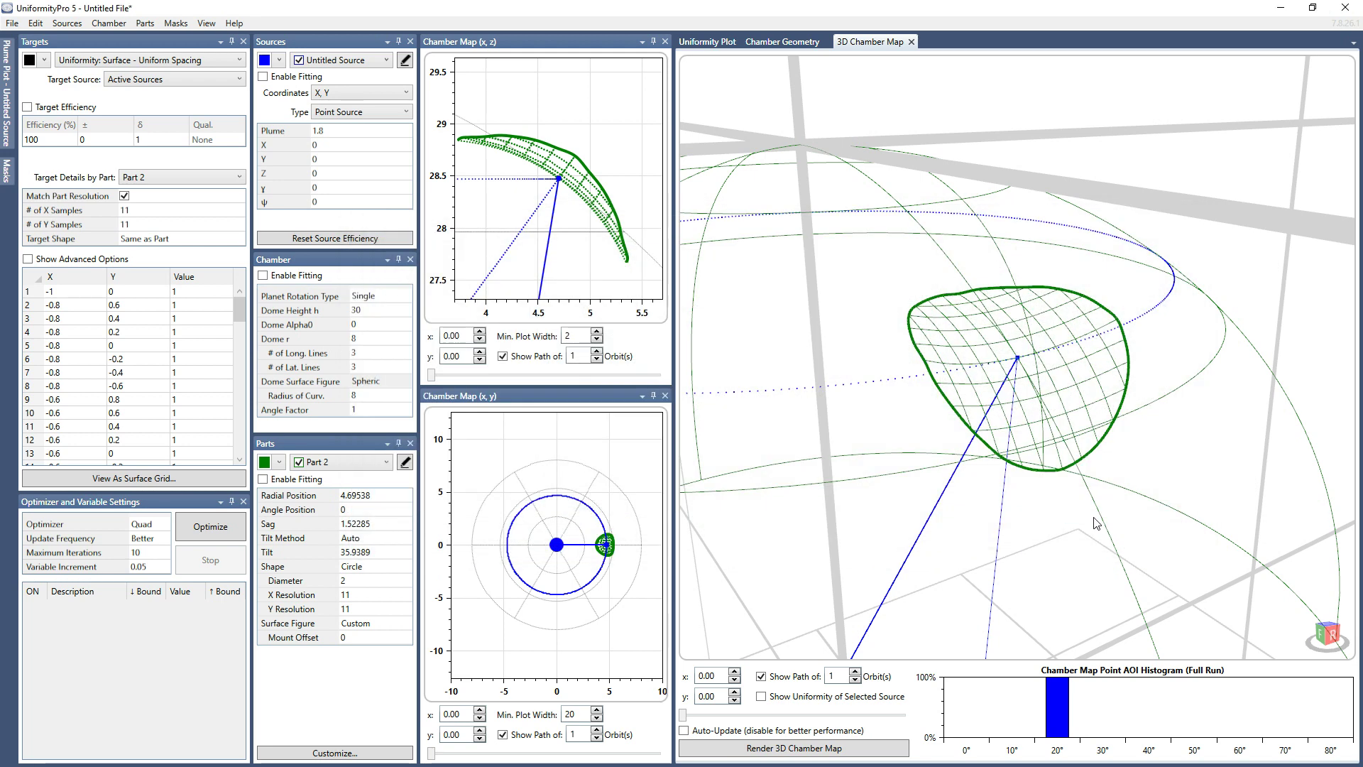
Step: Render the 3D chamber map and examine Part 2 with its quadrant cut out from another angle
click(852, 751)
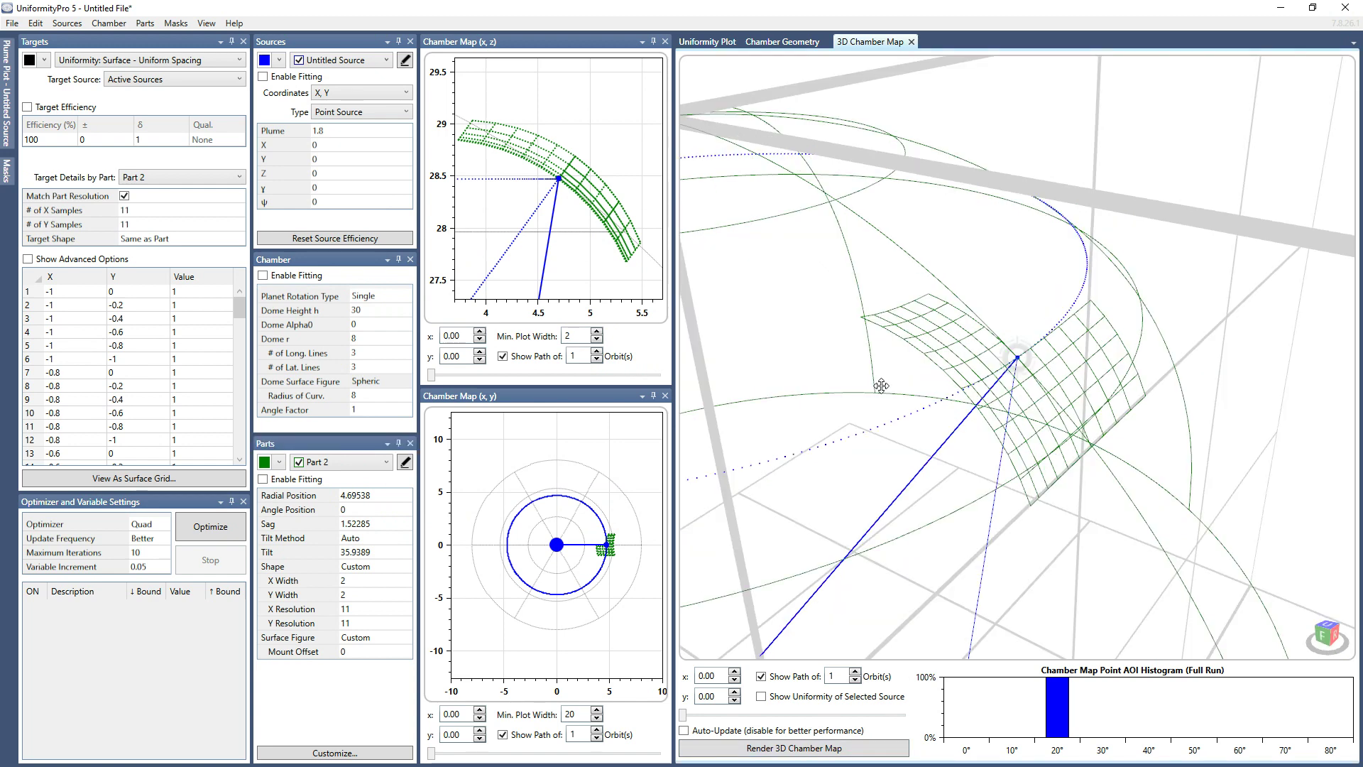
drag(881, 386, 804, 379)
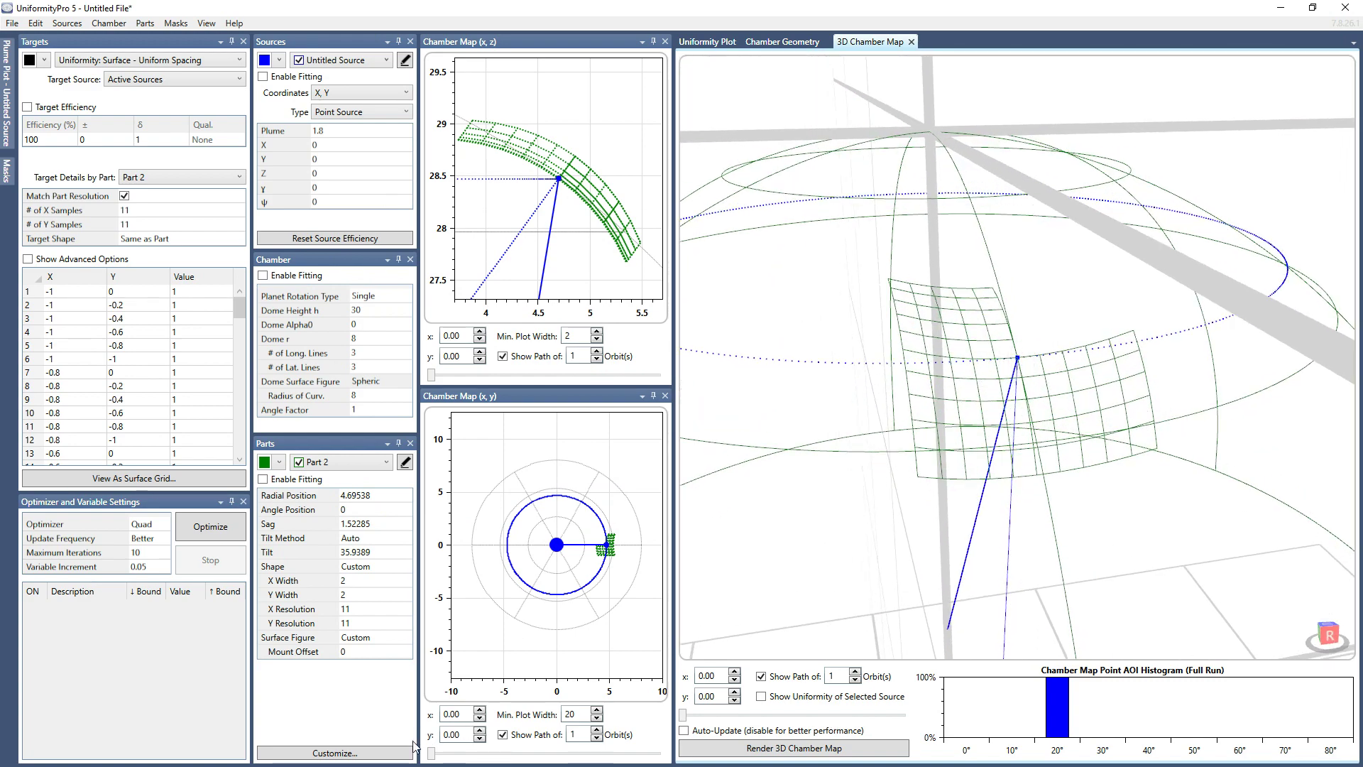
Step: Open Part 2's shape and surface customization, set the surface figure to Flat and the shape to Rectangle, and widen the dialog
click(387, 754)
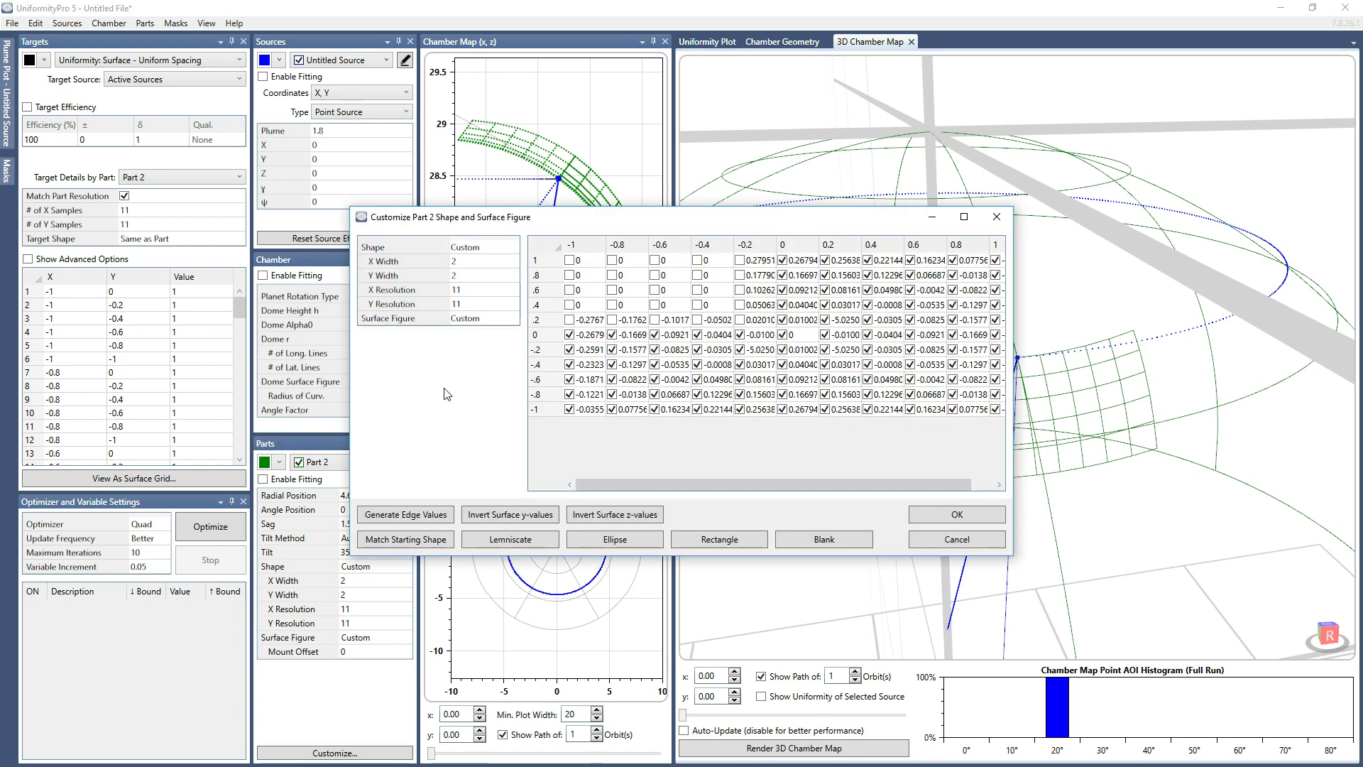
click(479, 319)
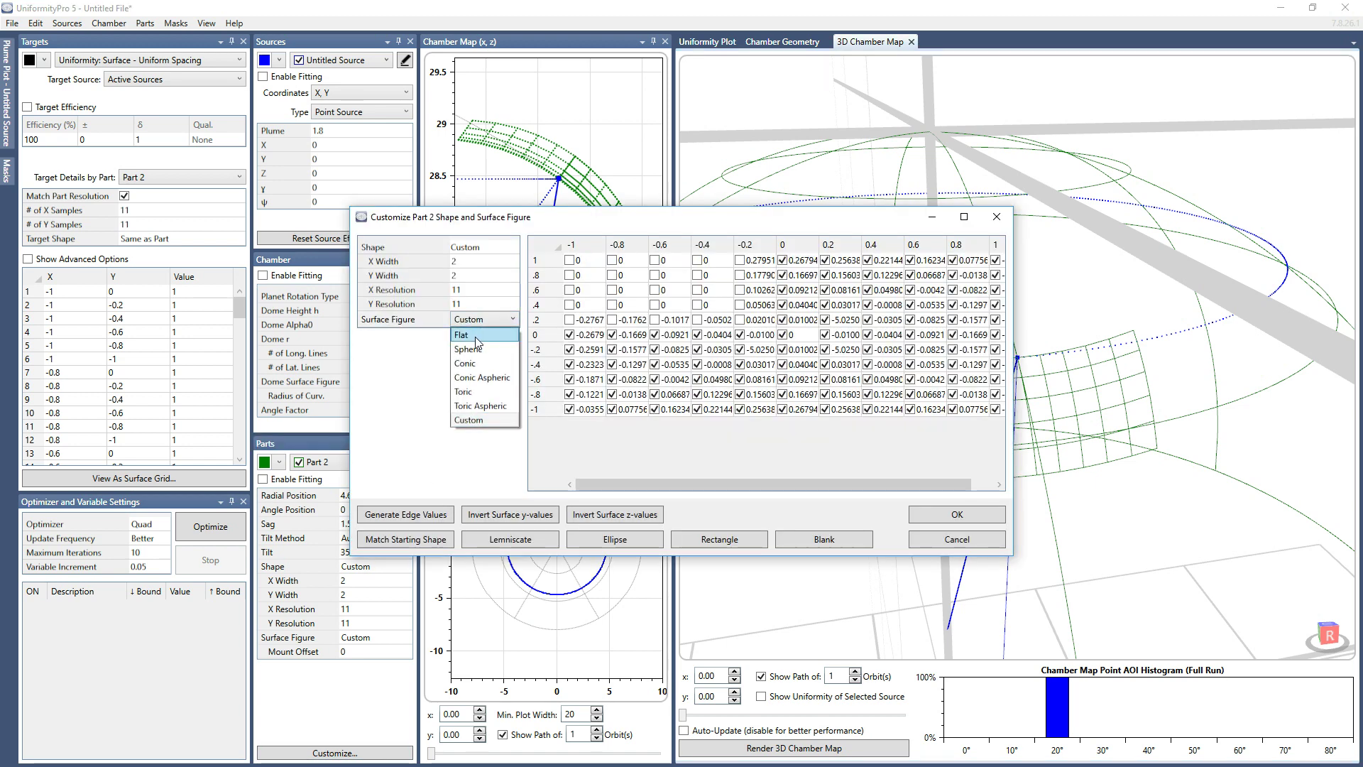
key(Escape)
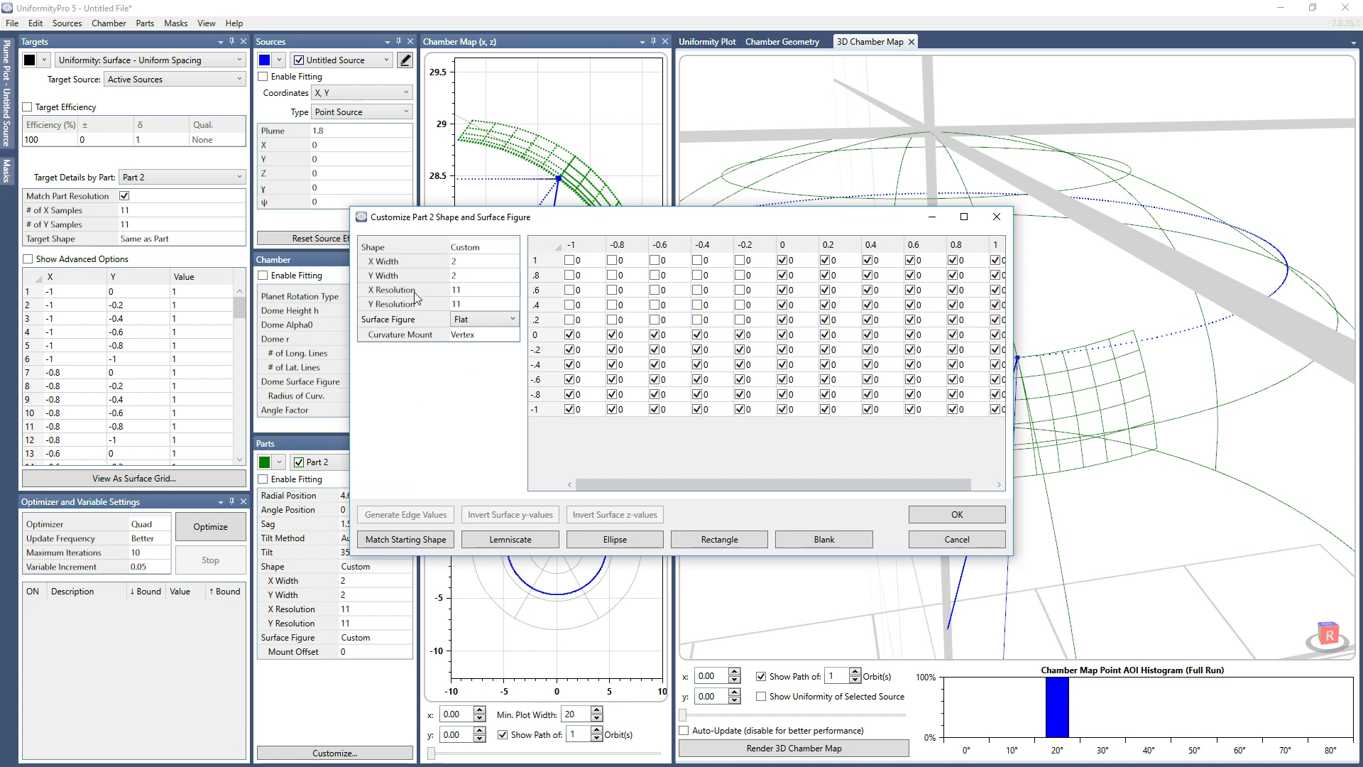
click(474, 248)
key(Escape)
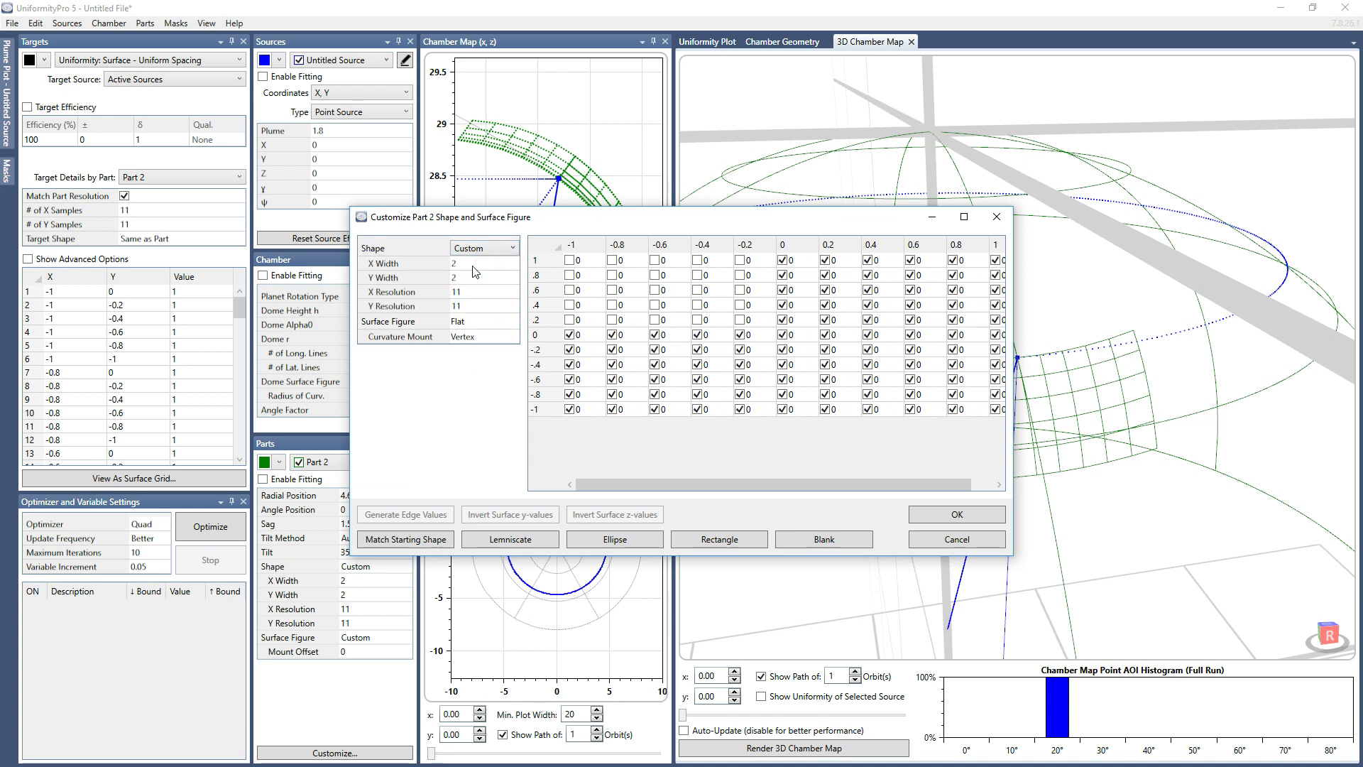
drag(1017, 356, 1231, 356)
Step: Change Part 2's shape to Circle and its surface figure to Spheric
click(474, 248)
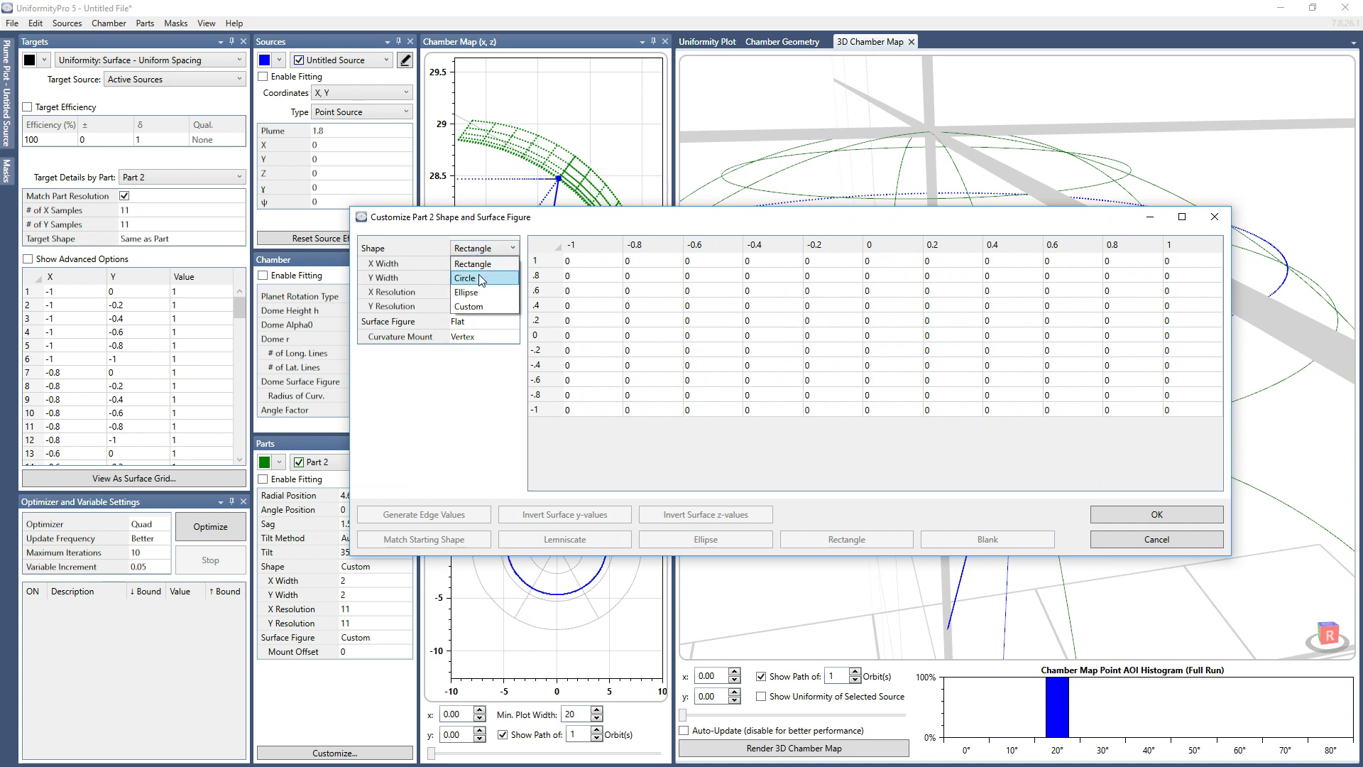
click(484, 280)
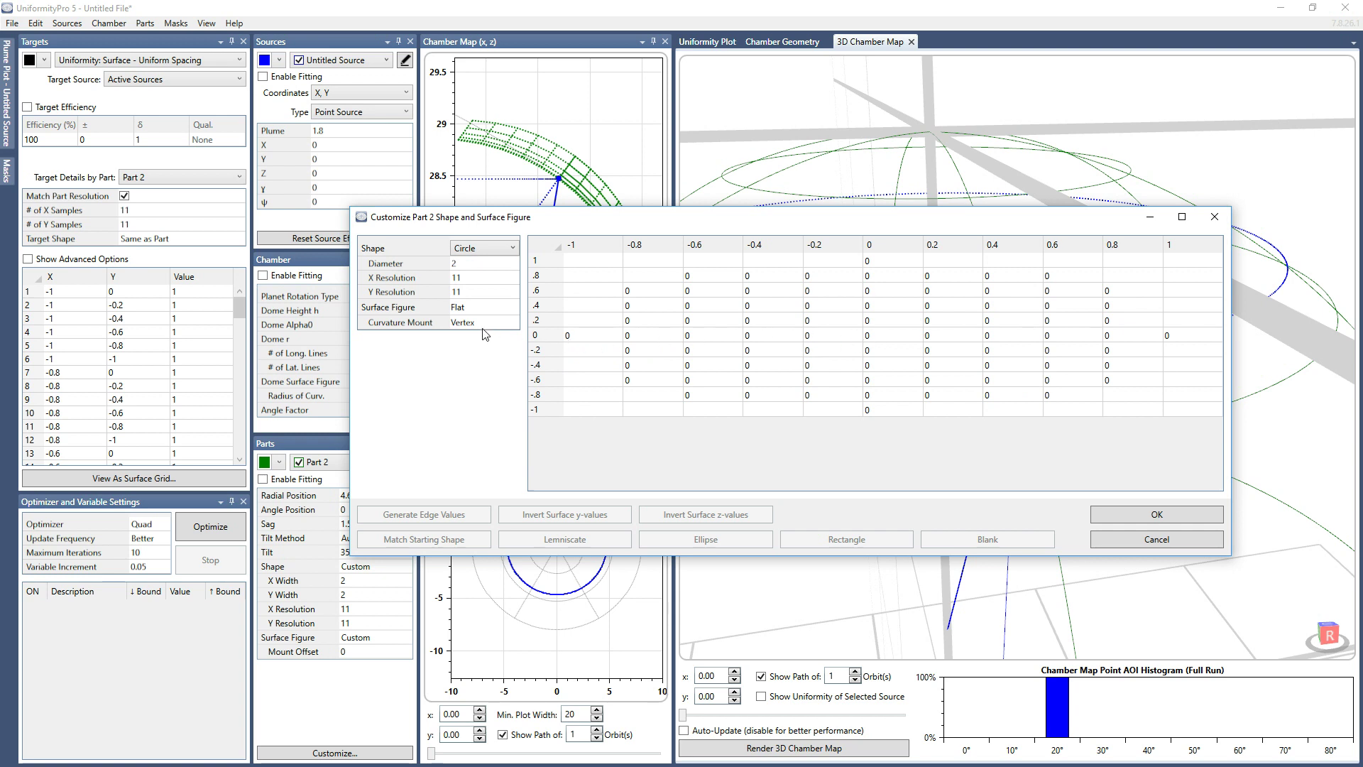
click(651, 307)
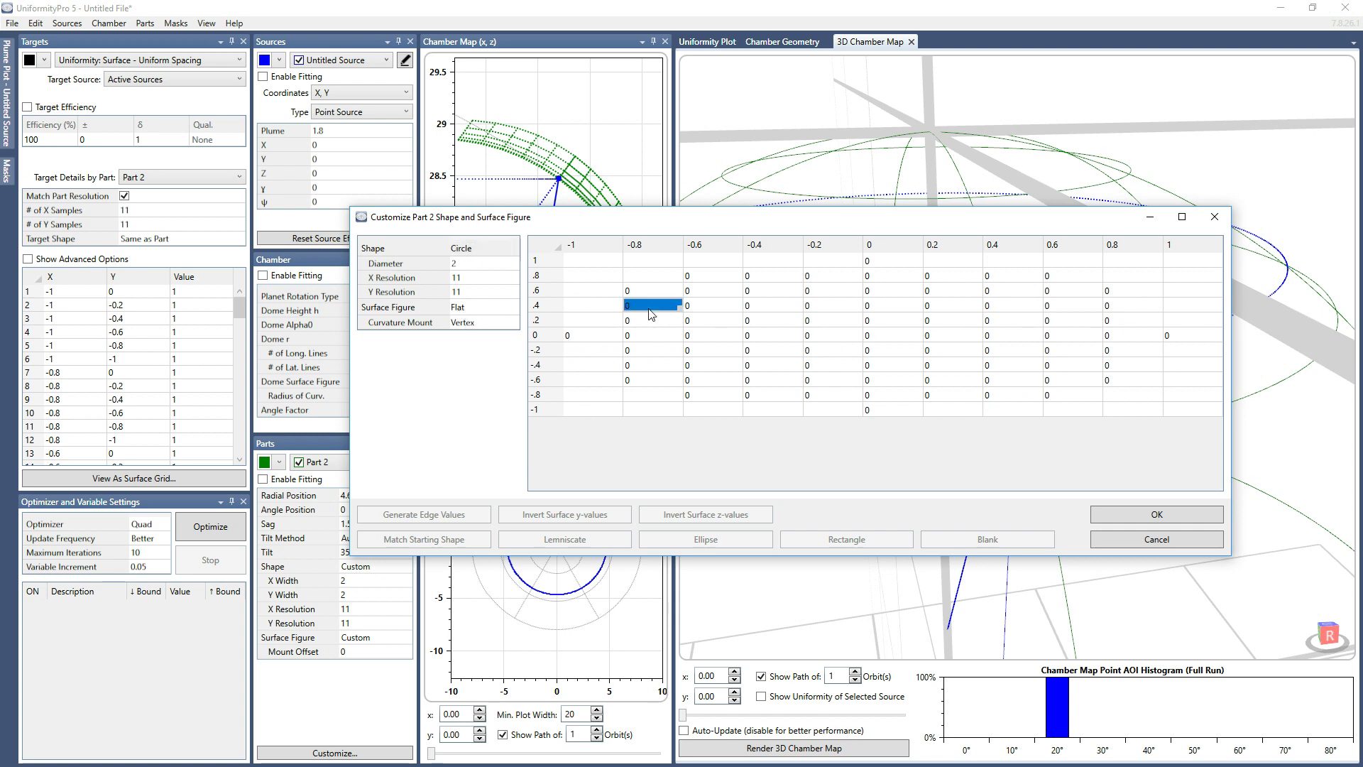
click(474, 310)
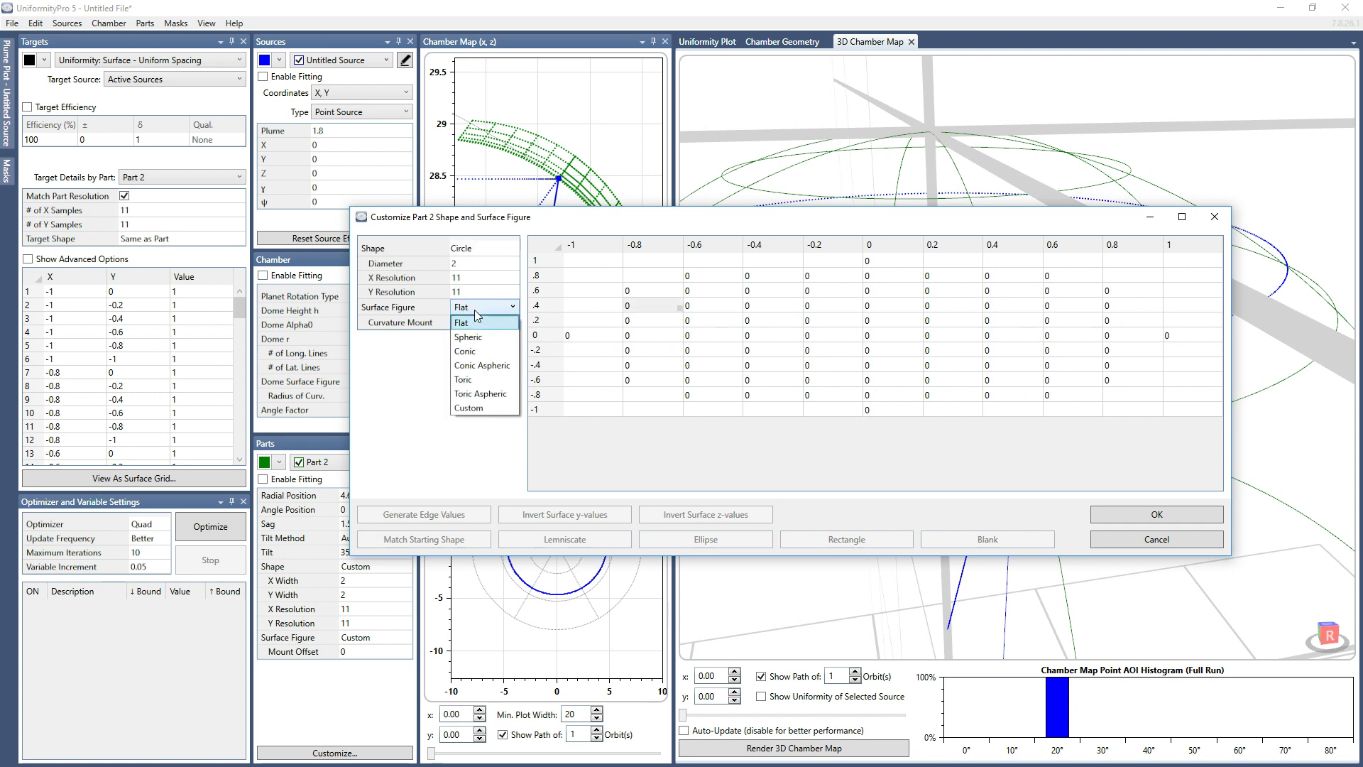
click(469, 349)
key(Down)
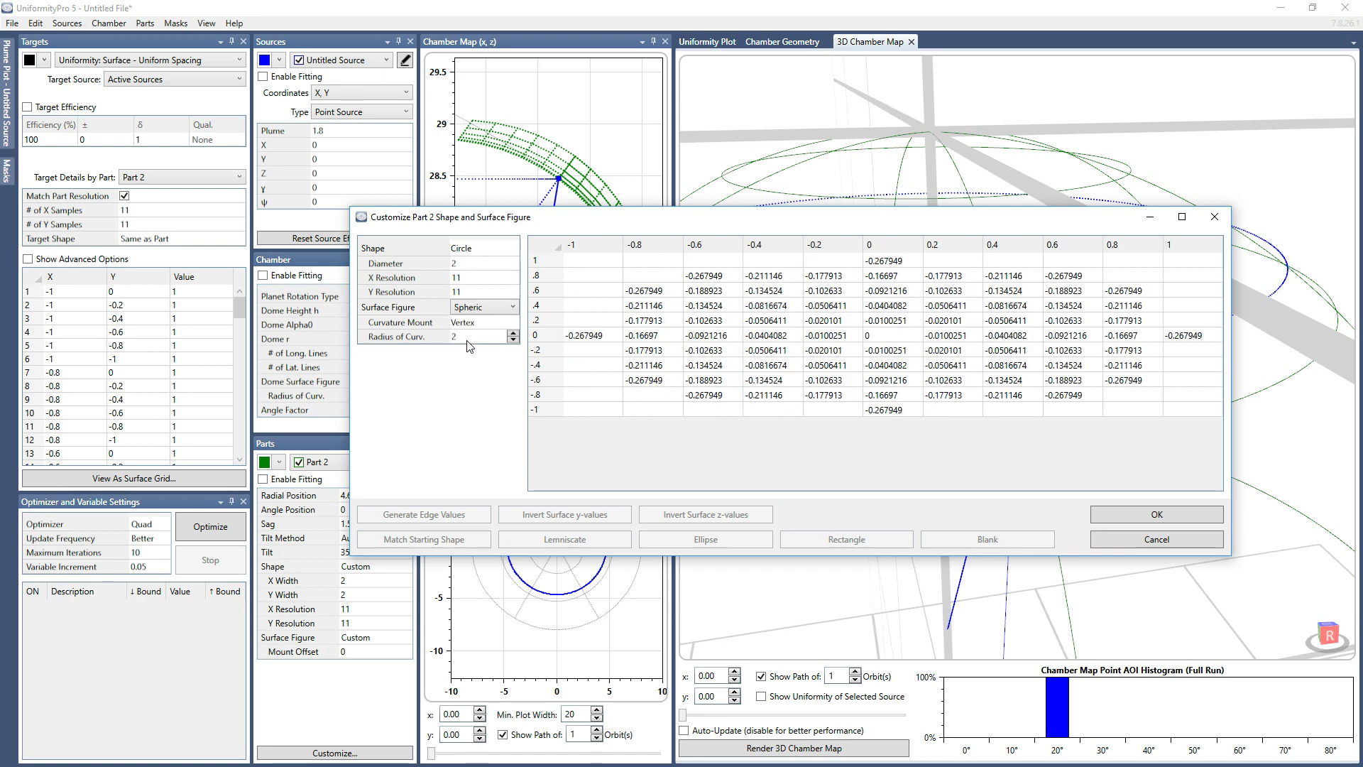
Step: Examine the surface values along x 0 and set the spheric figure's radius of curvature to -2
click(878, 262)
click(882, 276)
click(886, 291)
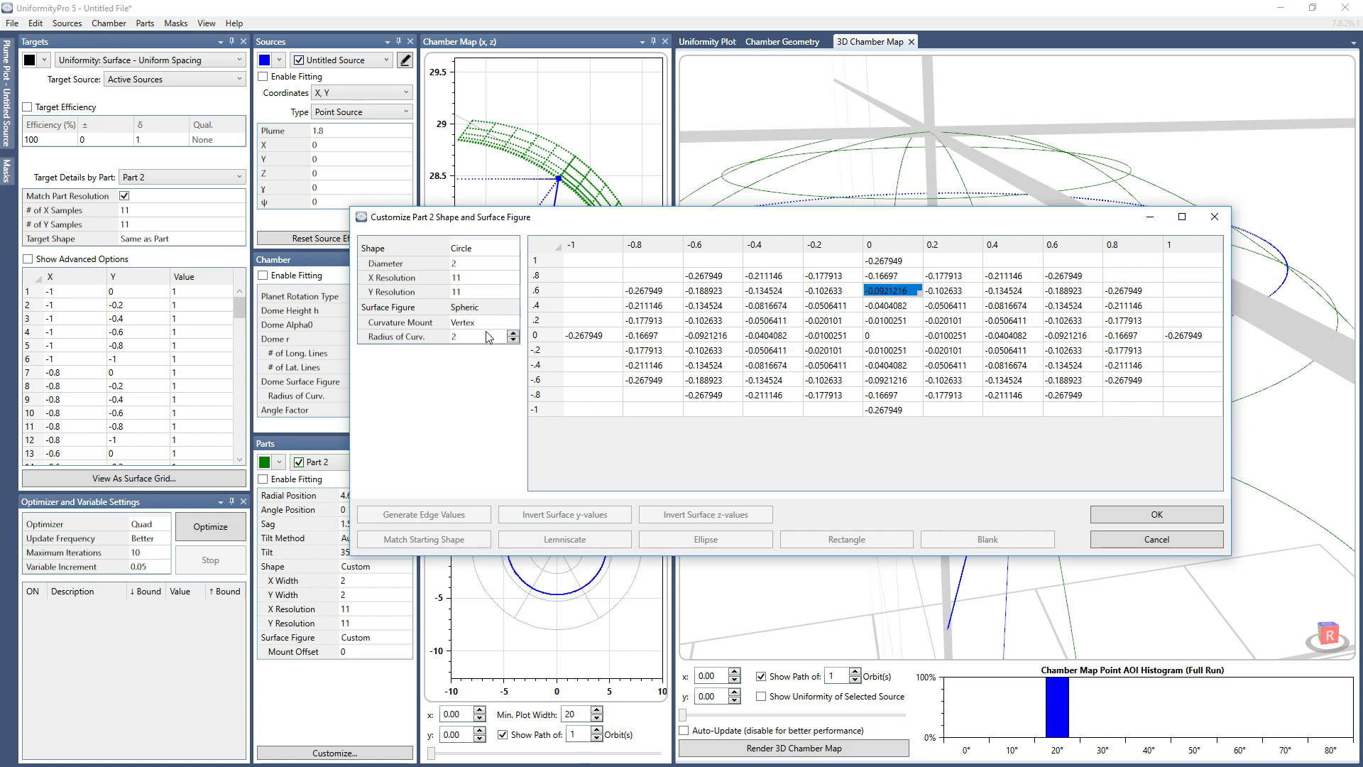
click(477, 337)
text(-2)
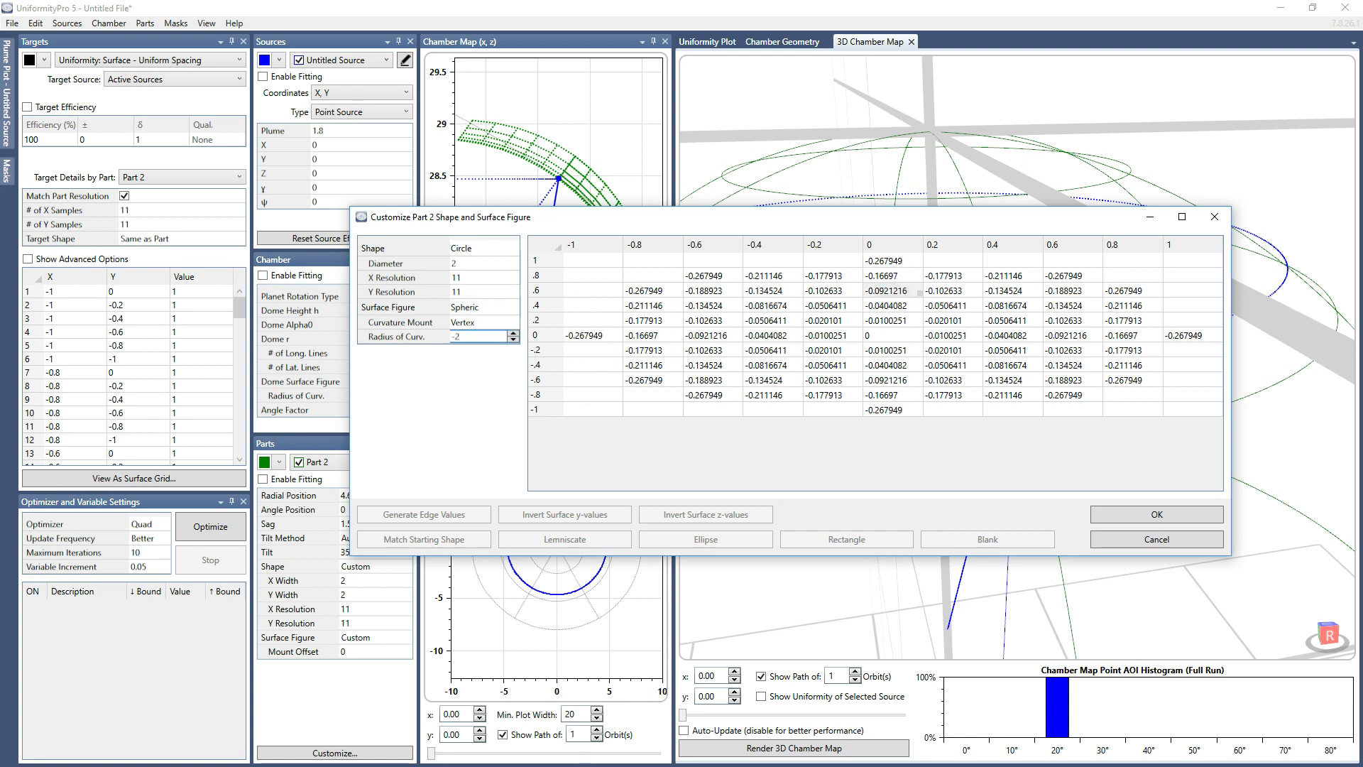
key(Return)
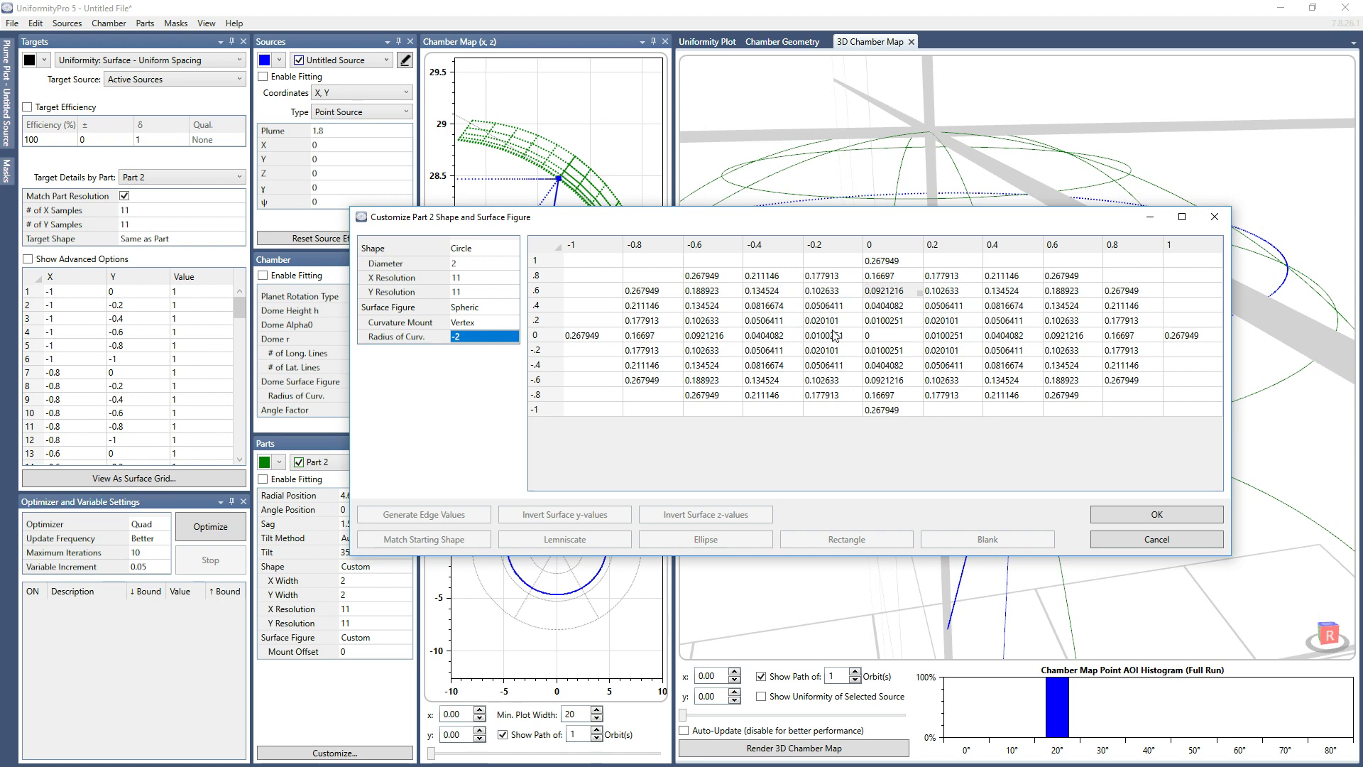
Step: Change the shape to Ellipse with an X width of 4 and accept Part 2's customization
click(483, 248)
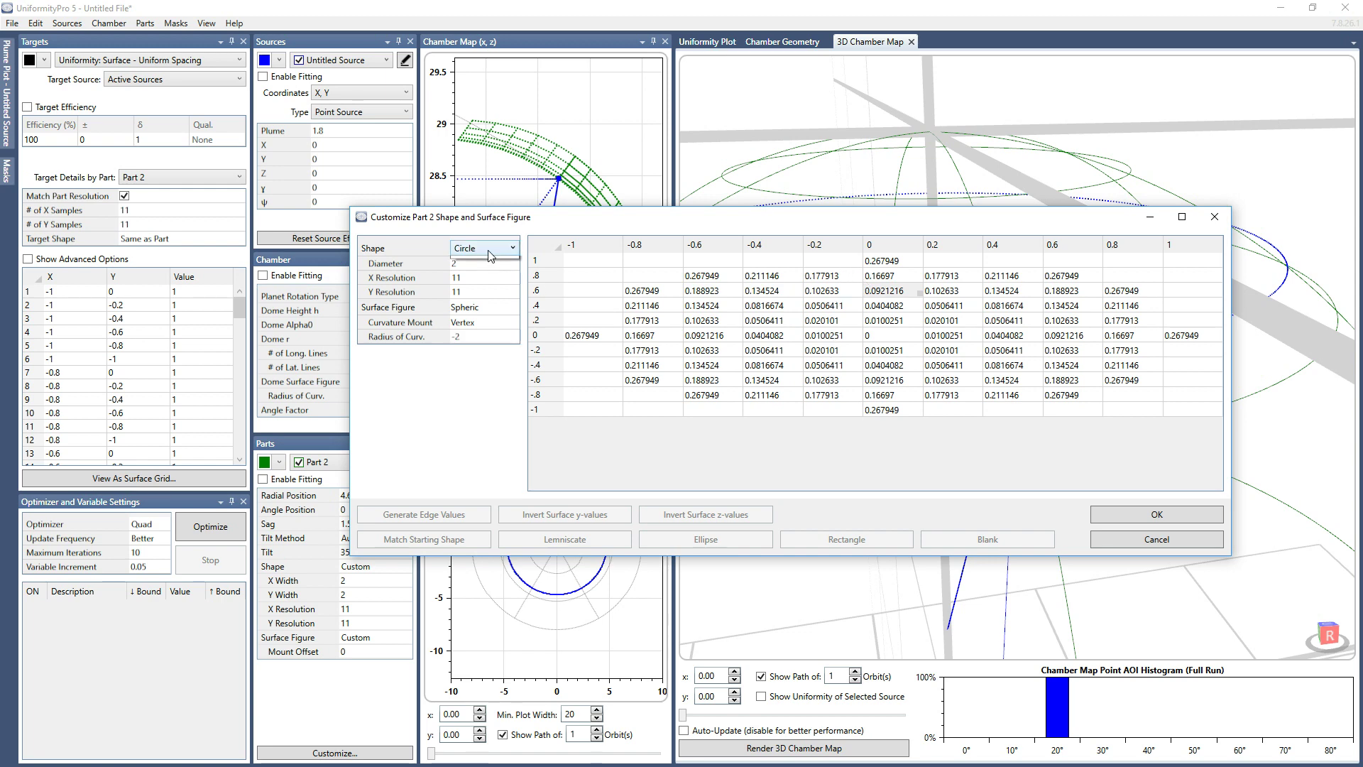
click(488, 295)
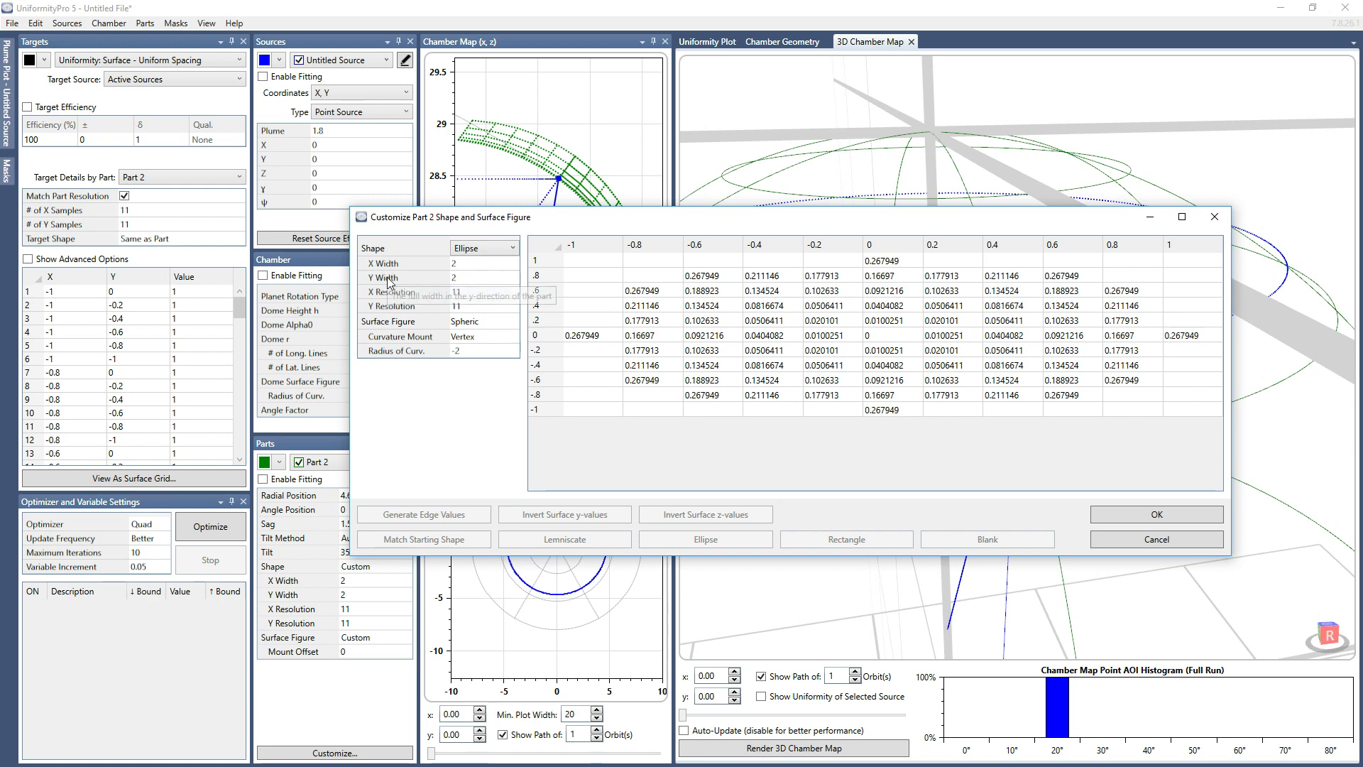
click(467, 264)
text(4)
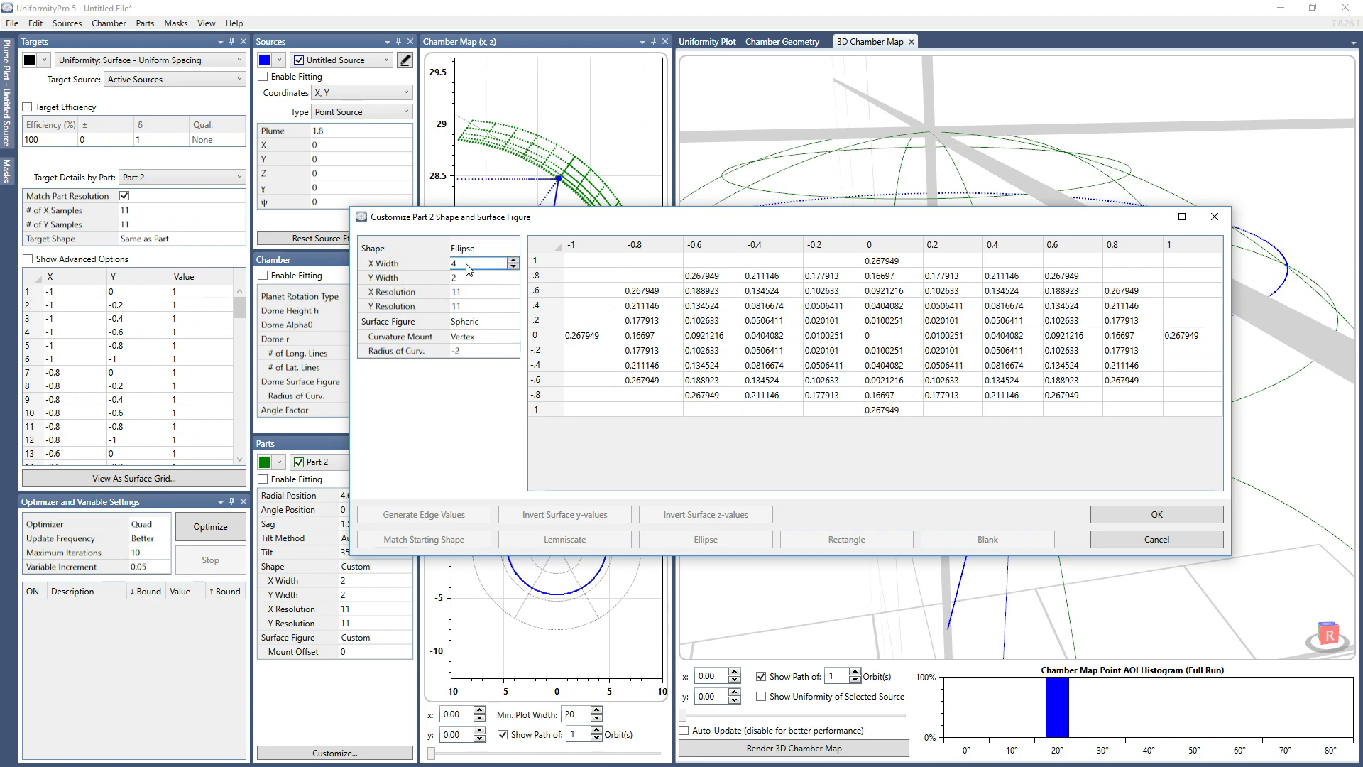
key(Tab)
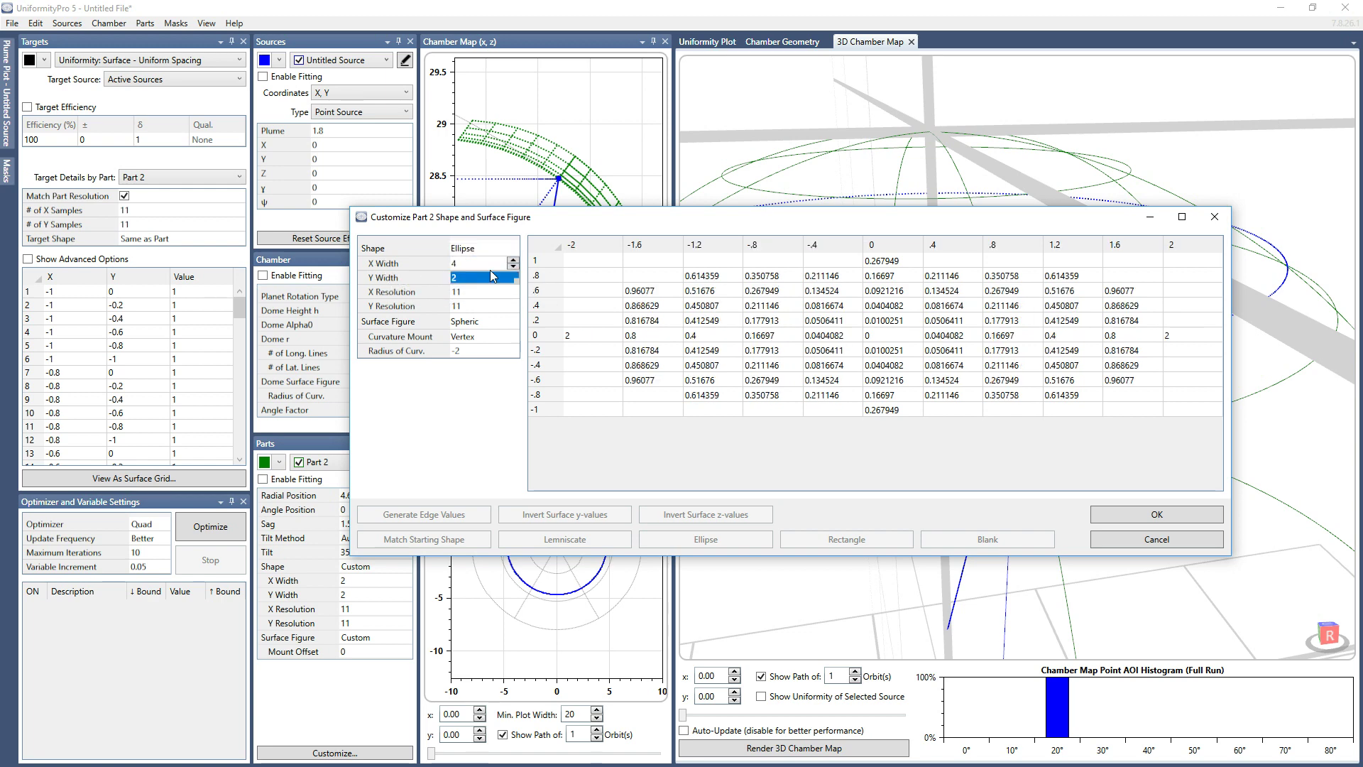
click(1160, 516)
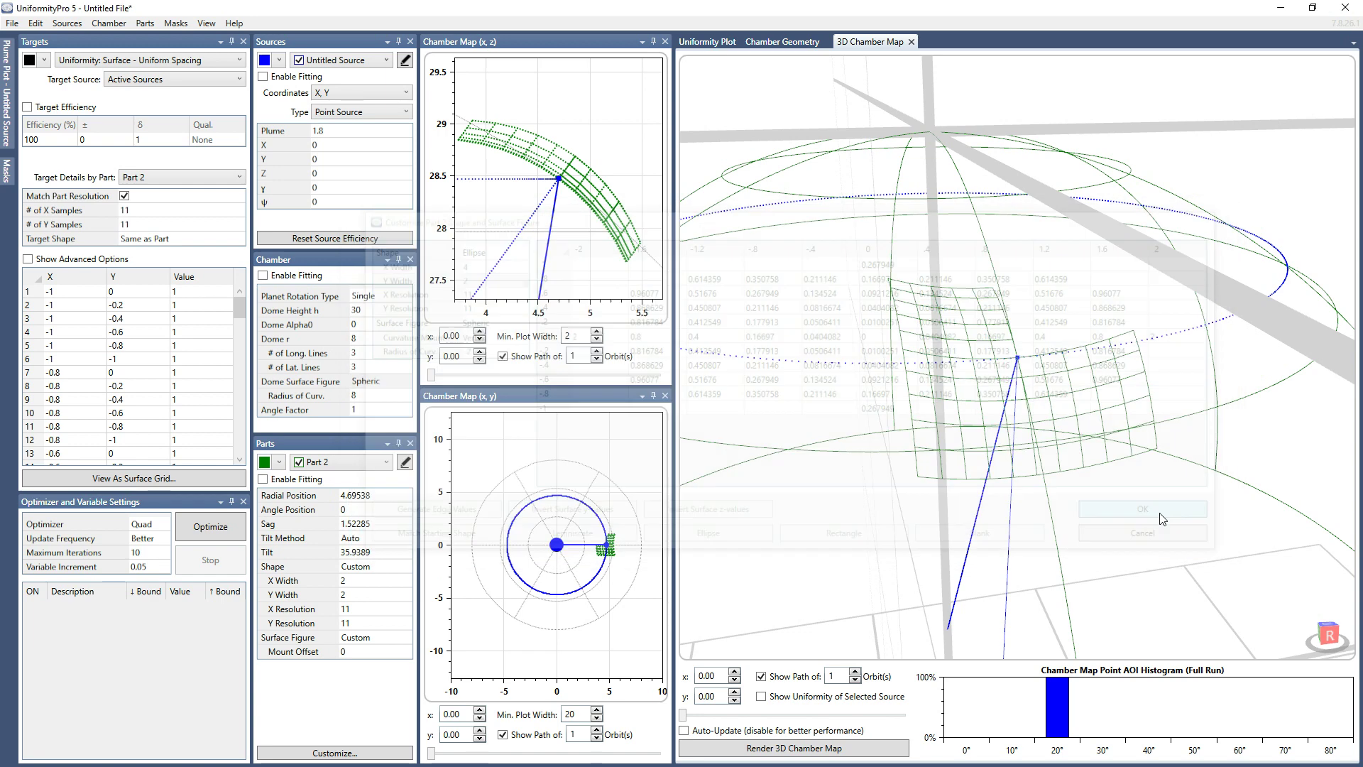
Step: Render the elliptical part in the 3D chamber map and examine its curved surface from another side
click(876, 754)
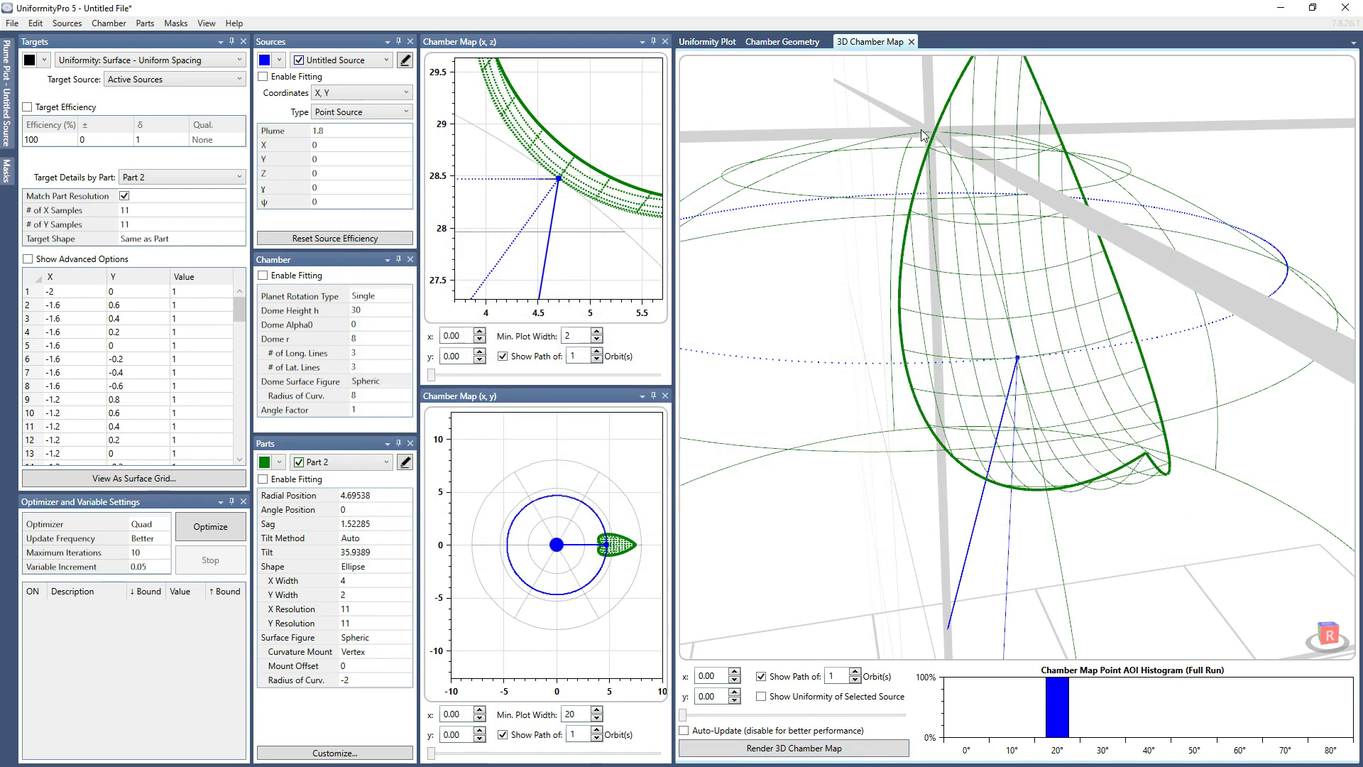
drag(925, 134, 885, 293)
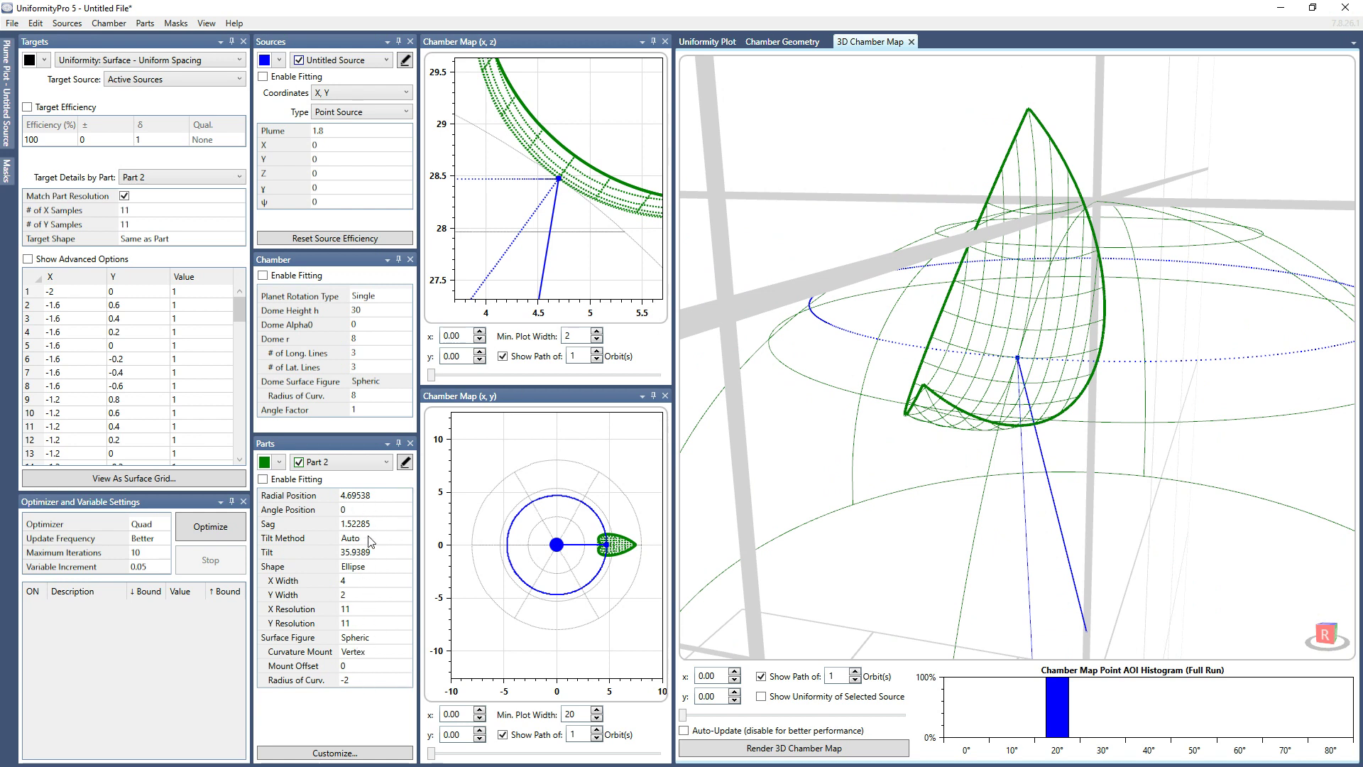
Step: Set Part 2's shape to Circle and its curvature mount to Edge
click(367, 567)
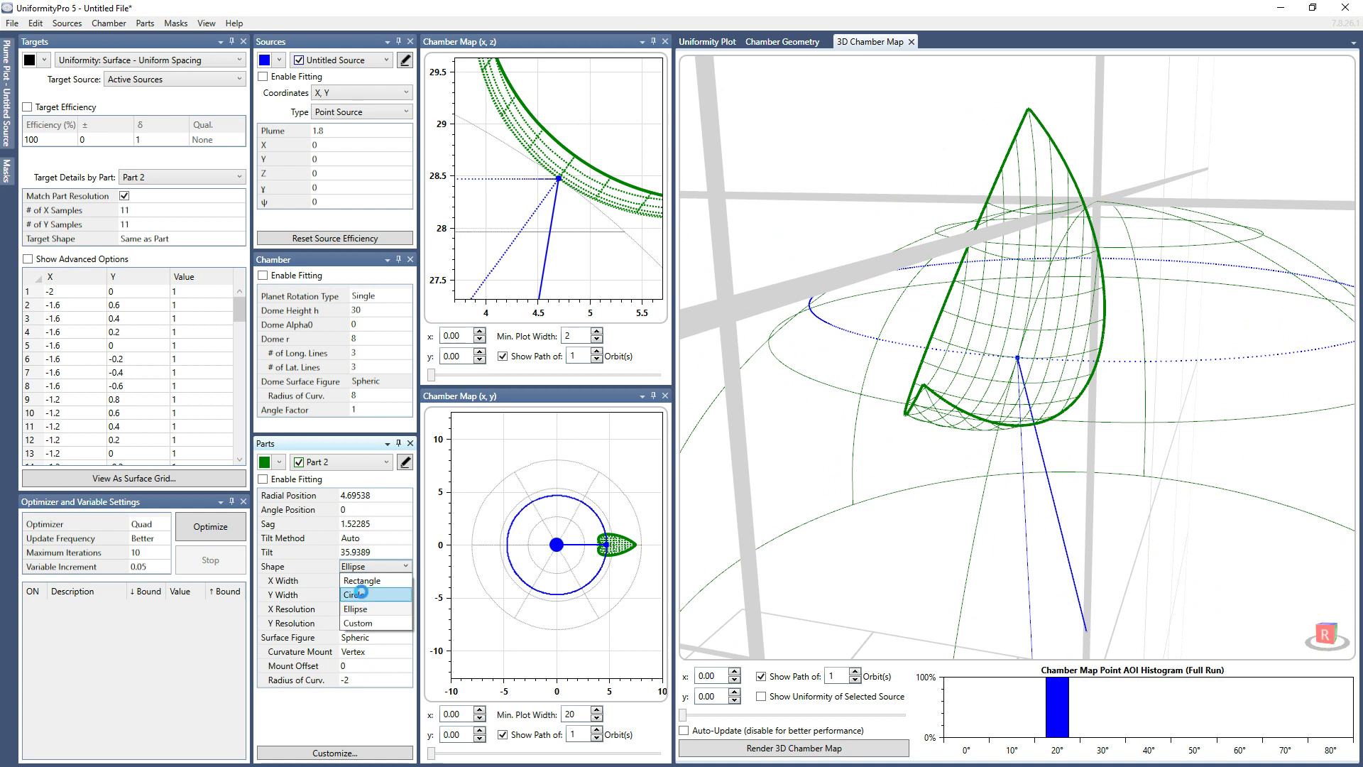
click(361, 593)
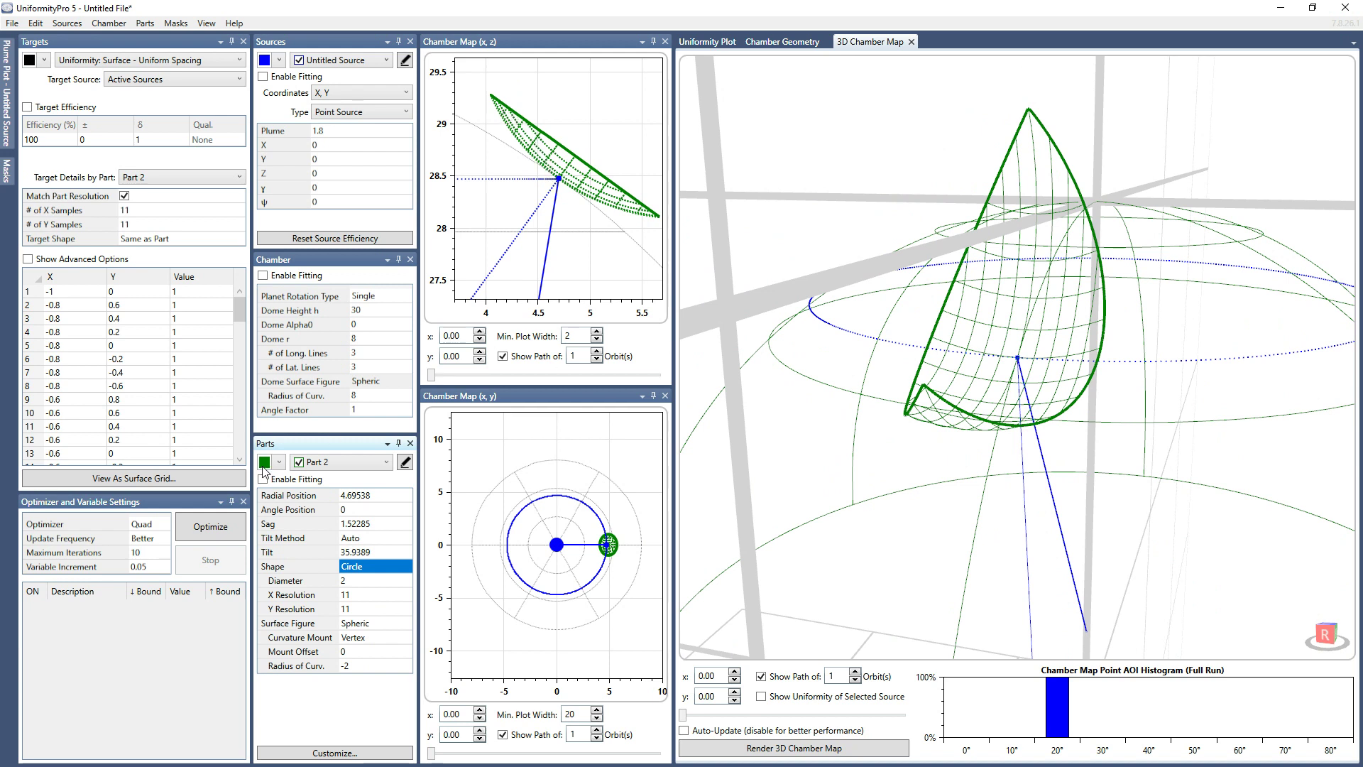
click(362, 642)
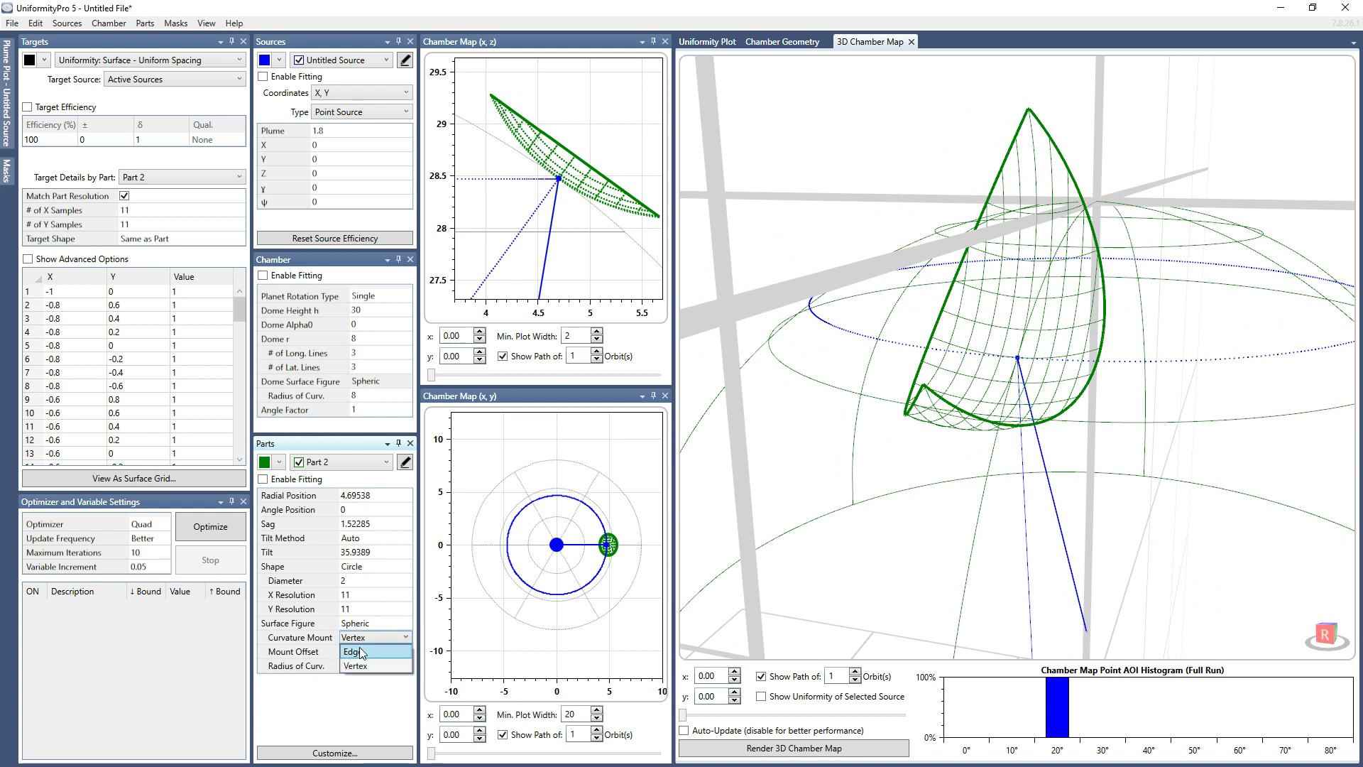
click(358, 656)
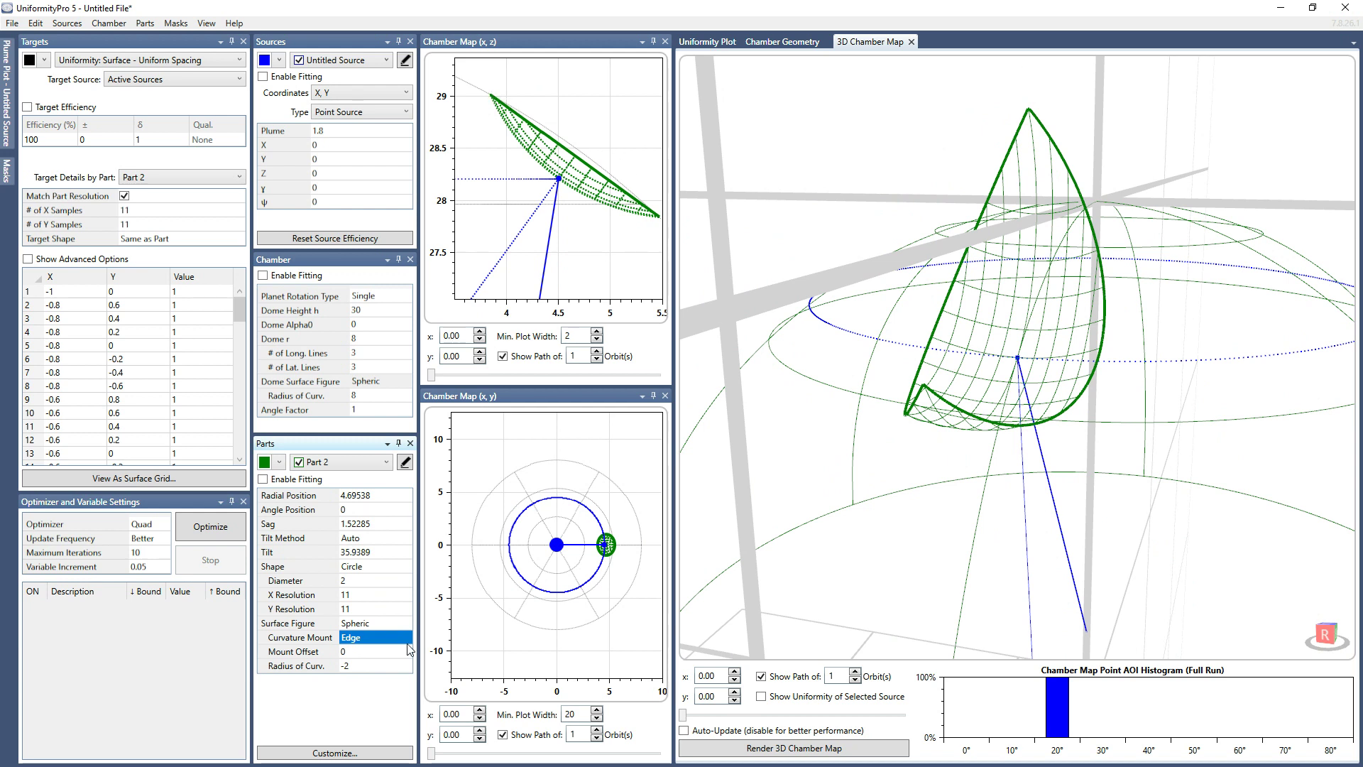
Step: Set the x, z chamber map's minimum plot width to 10 and render the 3D chamber map again
click(584, 334)
text(10)
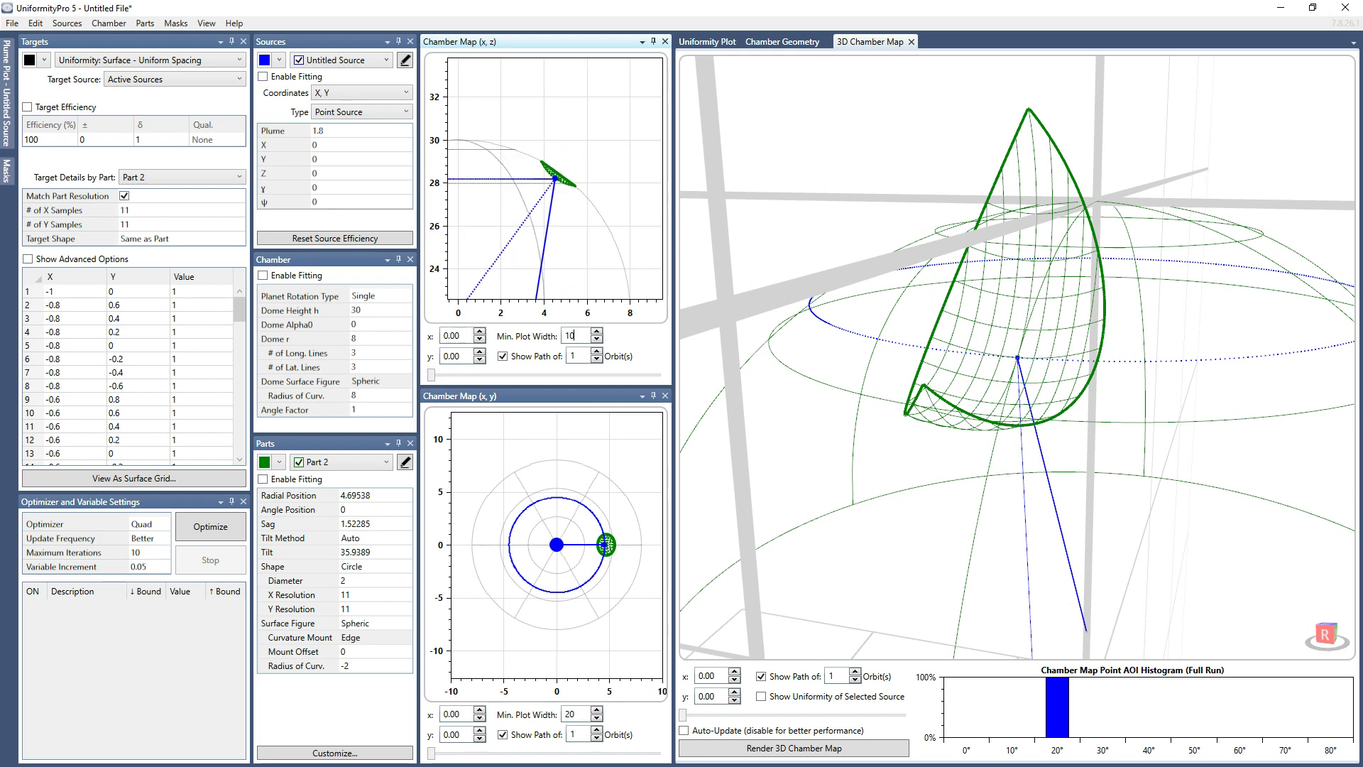
click(822, 749)
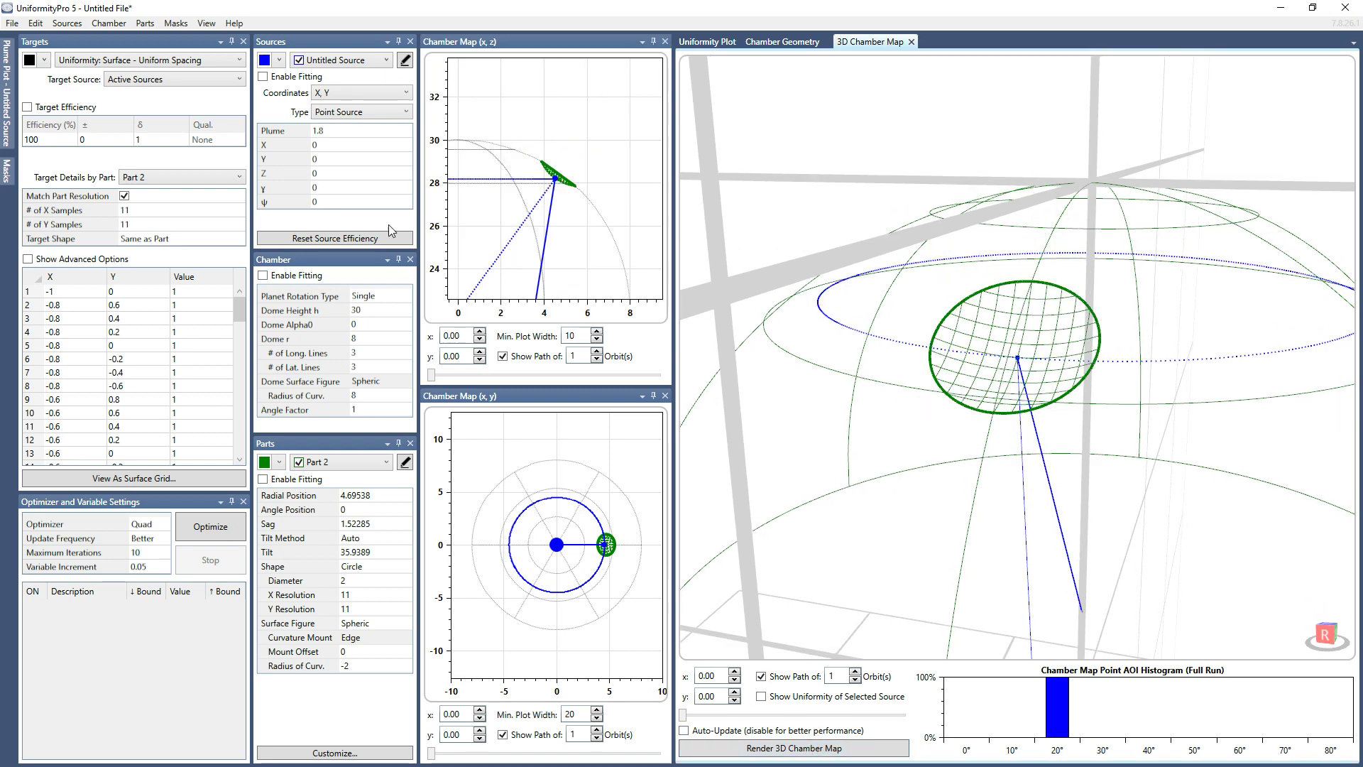
Step: Delete Part 1 and accept the change of normalization part
click(339, 468)
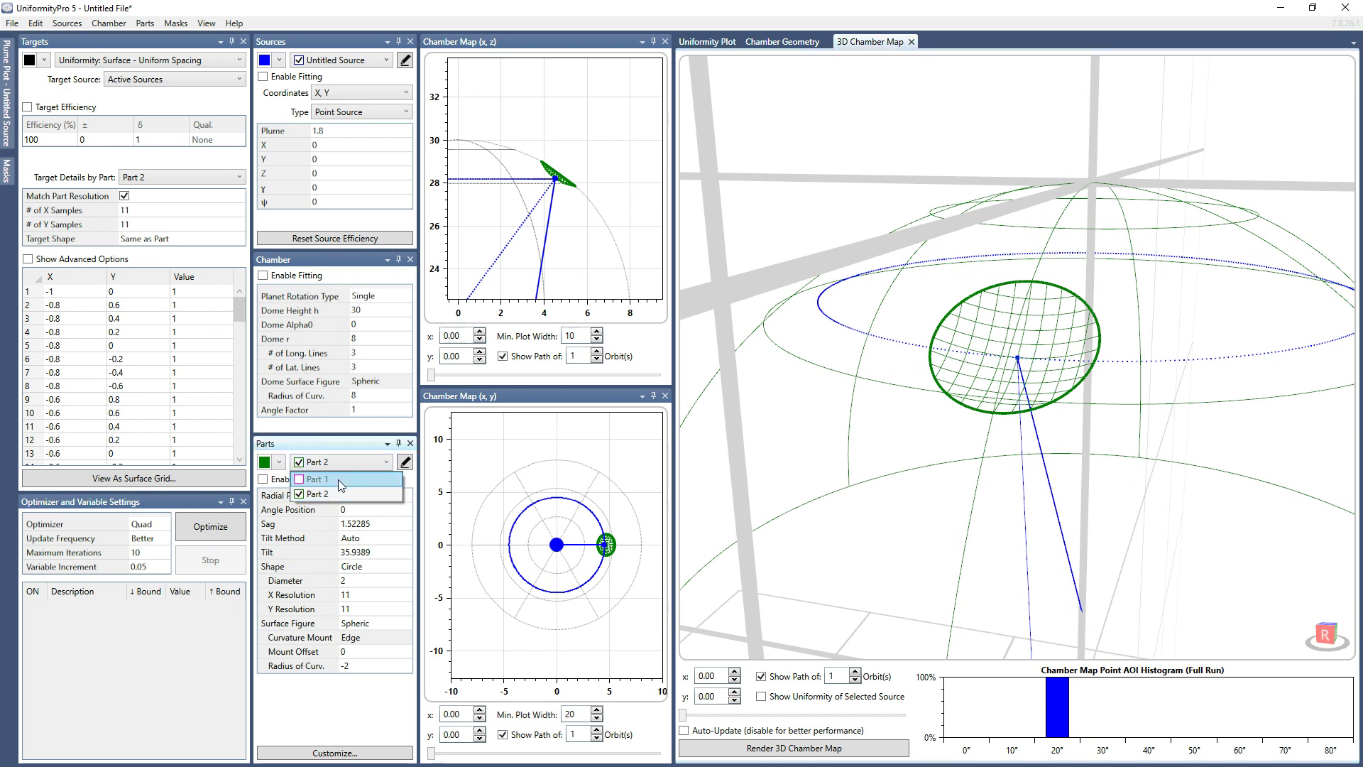
click(348, 478)
click(145, 23)
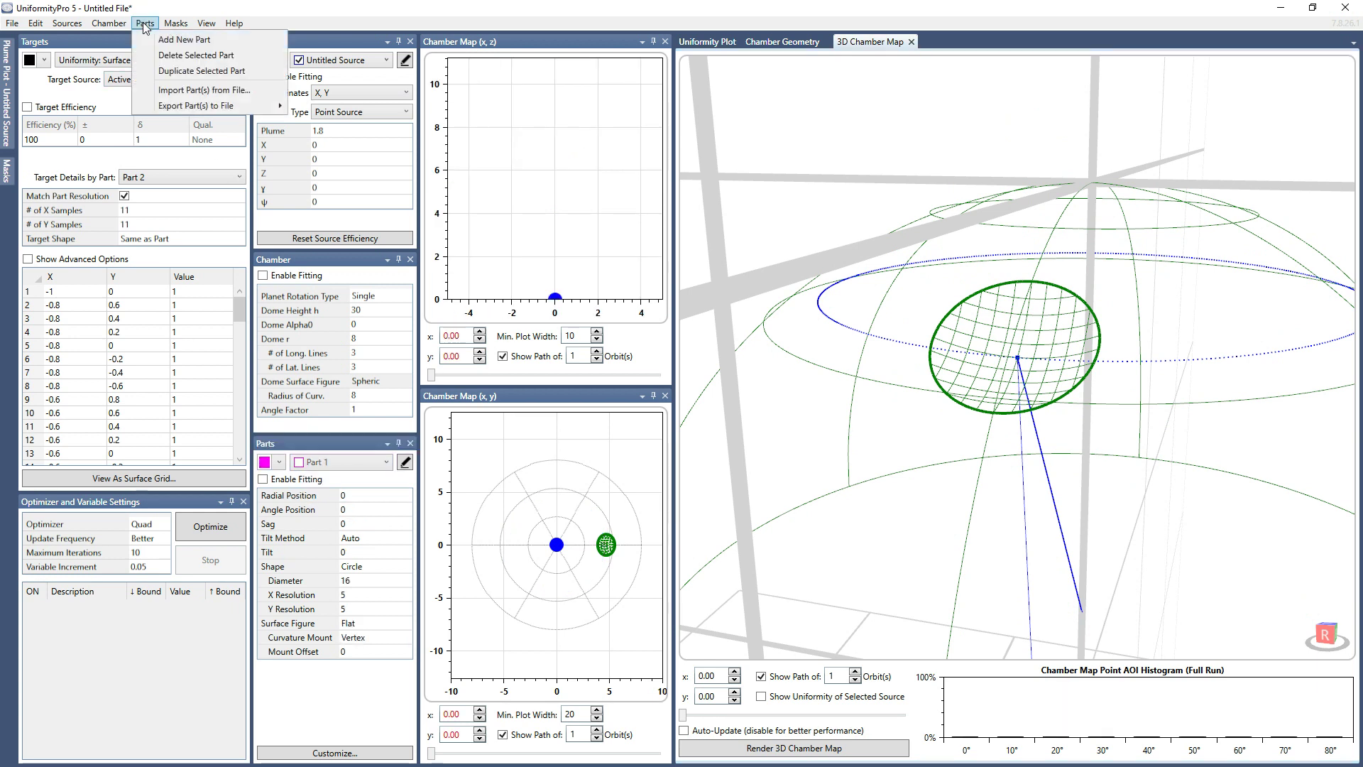
click(164, 55)
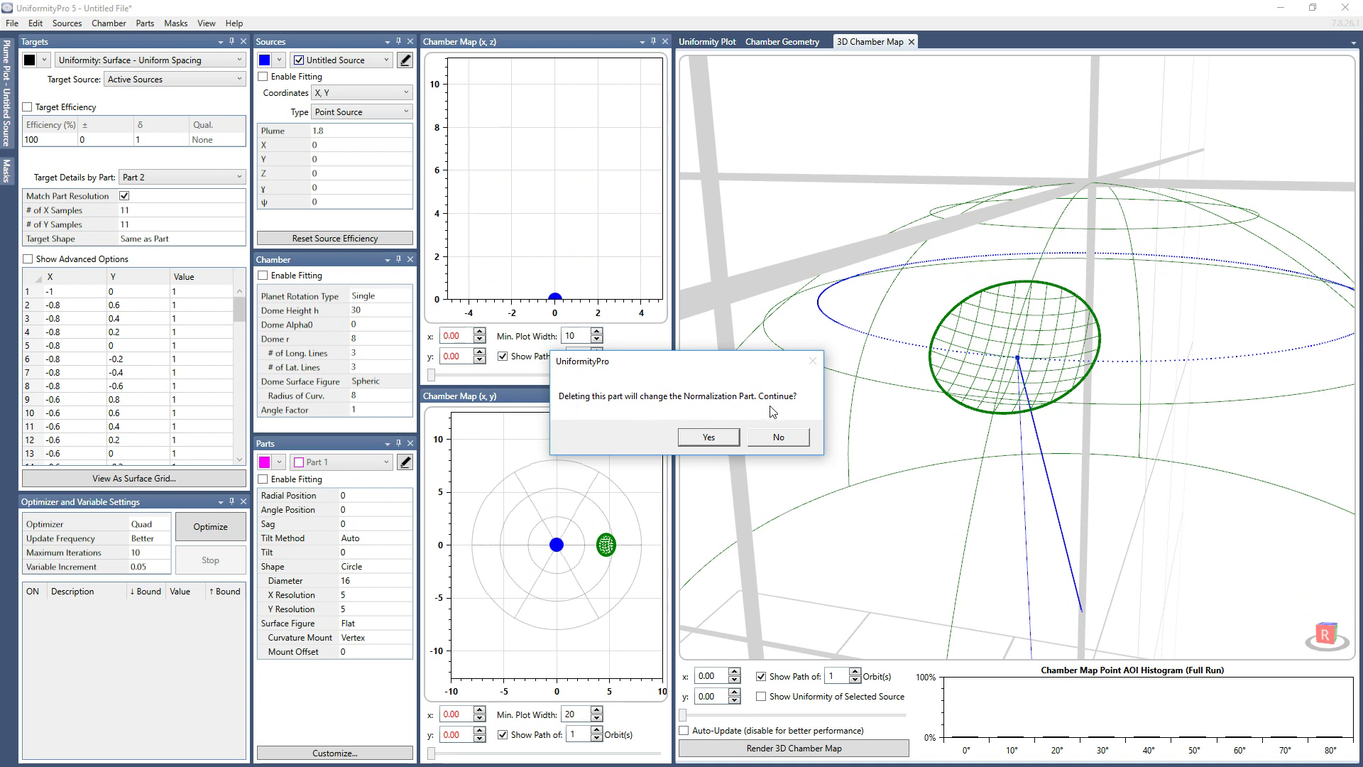
click(708, 437)
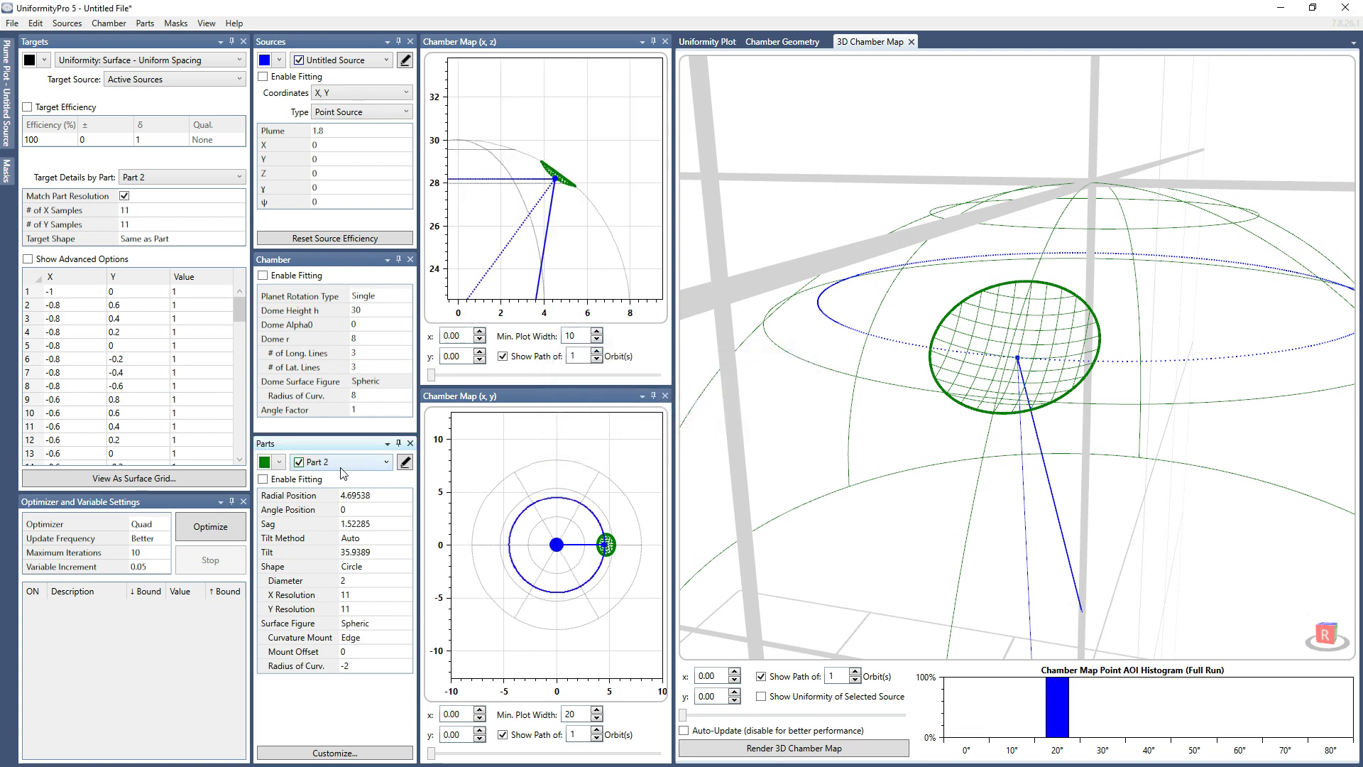
Step: Duplicate Part 2, try radial position 6 for the copy, and set it to 7
click(145, 23)
click(169, 71)
click(376, 500)
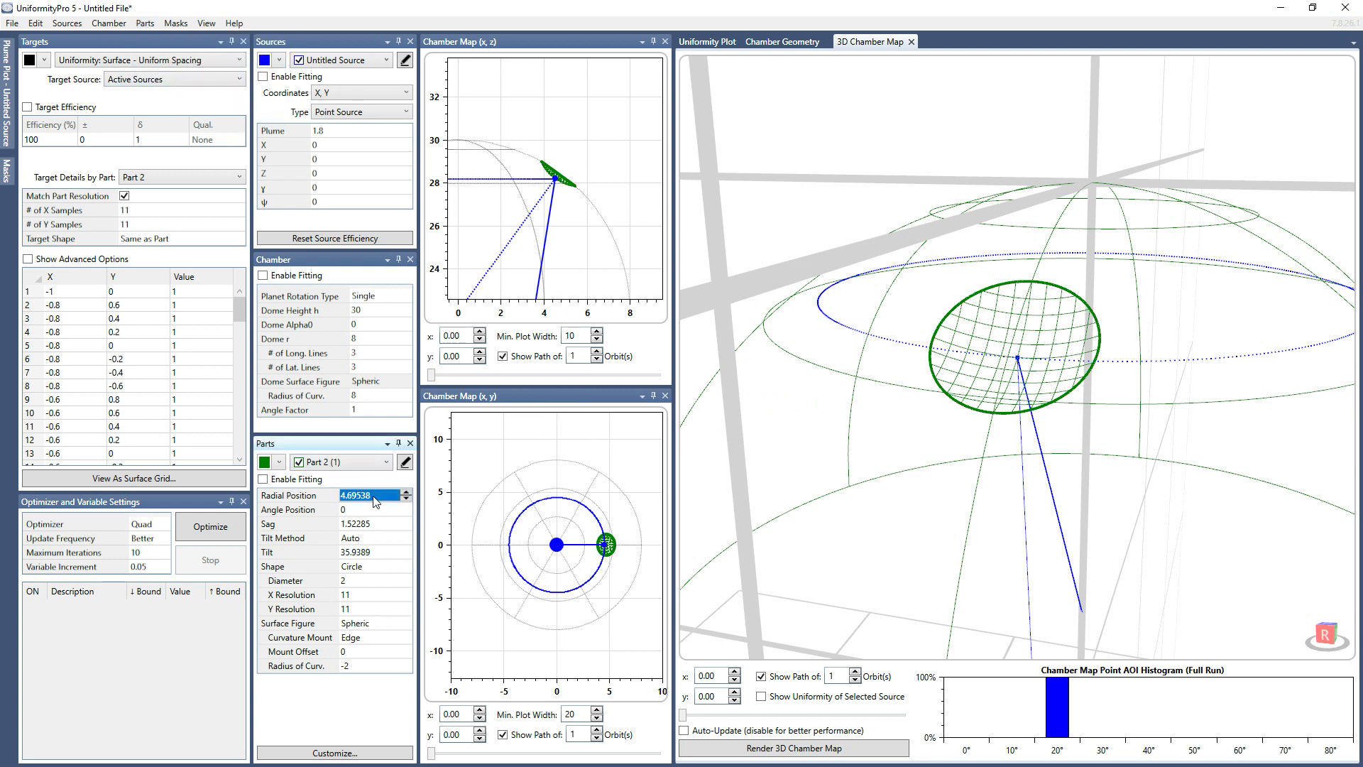
text(6)
key(Tab)
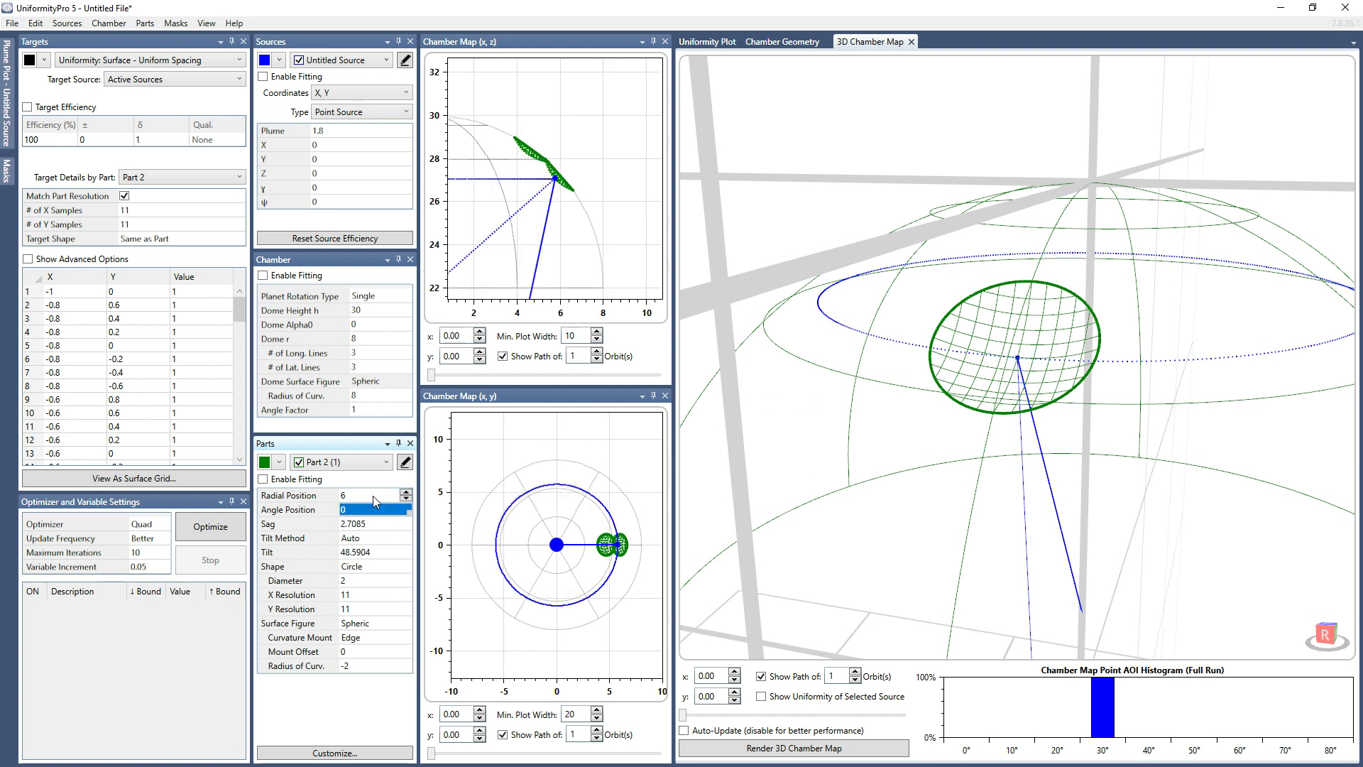
text(7)
key(Tab)
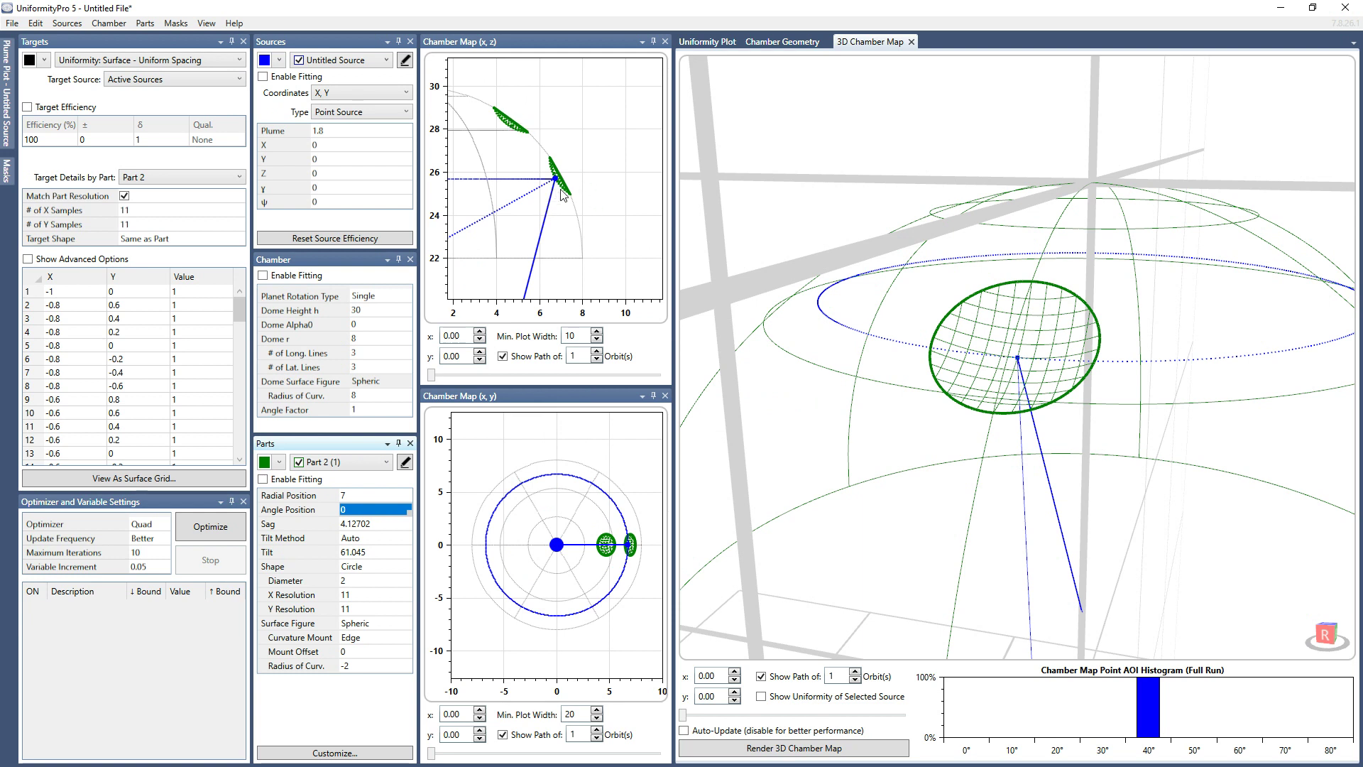
Step: Rename the duplicated part as Row 2 and the original Part 2 as Row 1
click(405, 462)
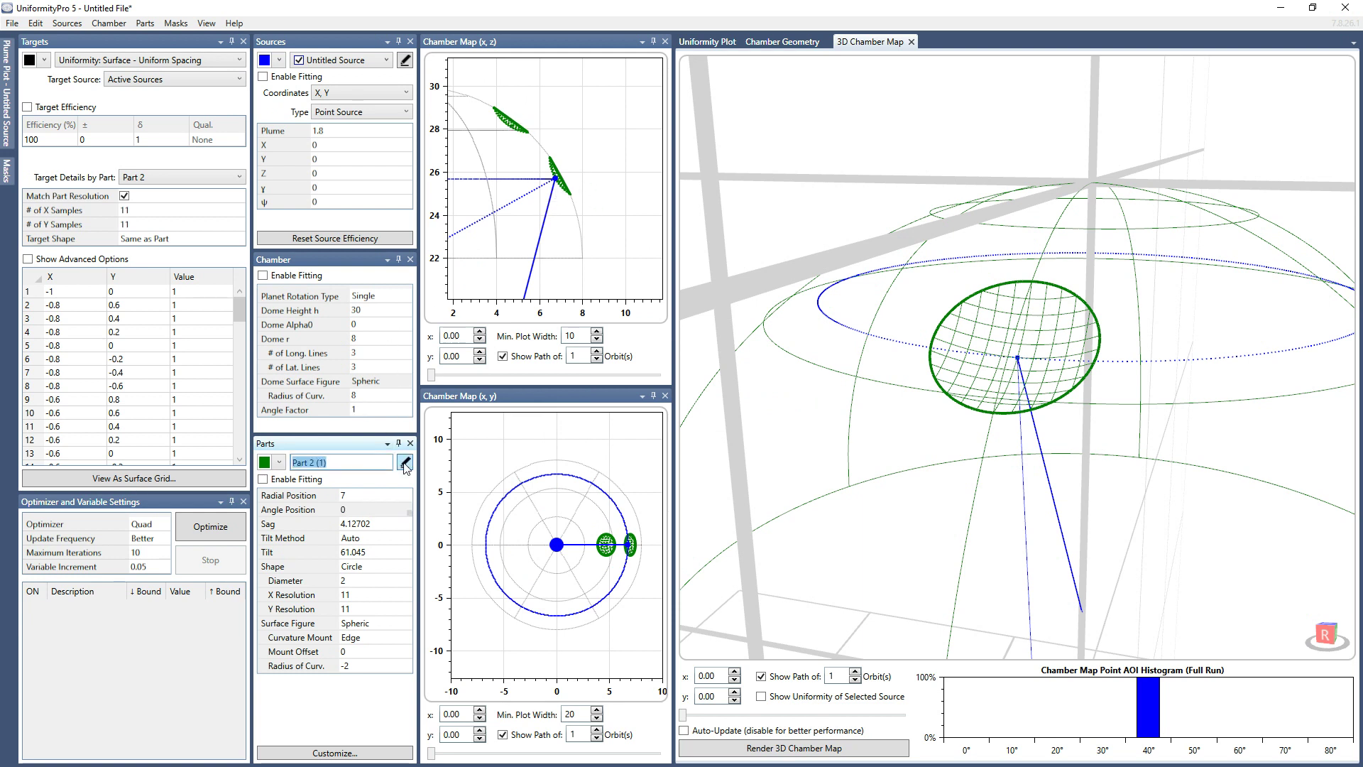
text(Row 2)
click(405, 462)
key(alt+Down)
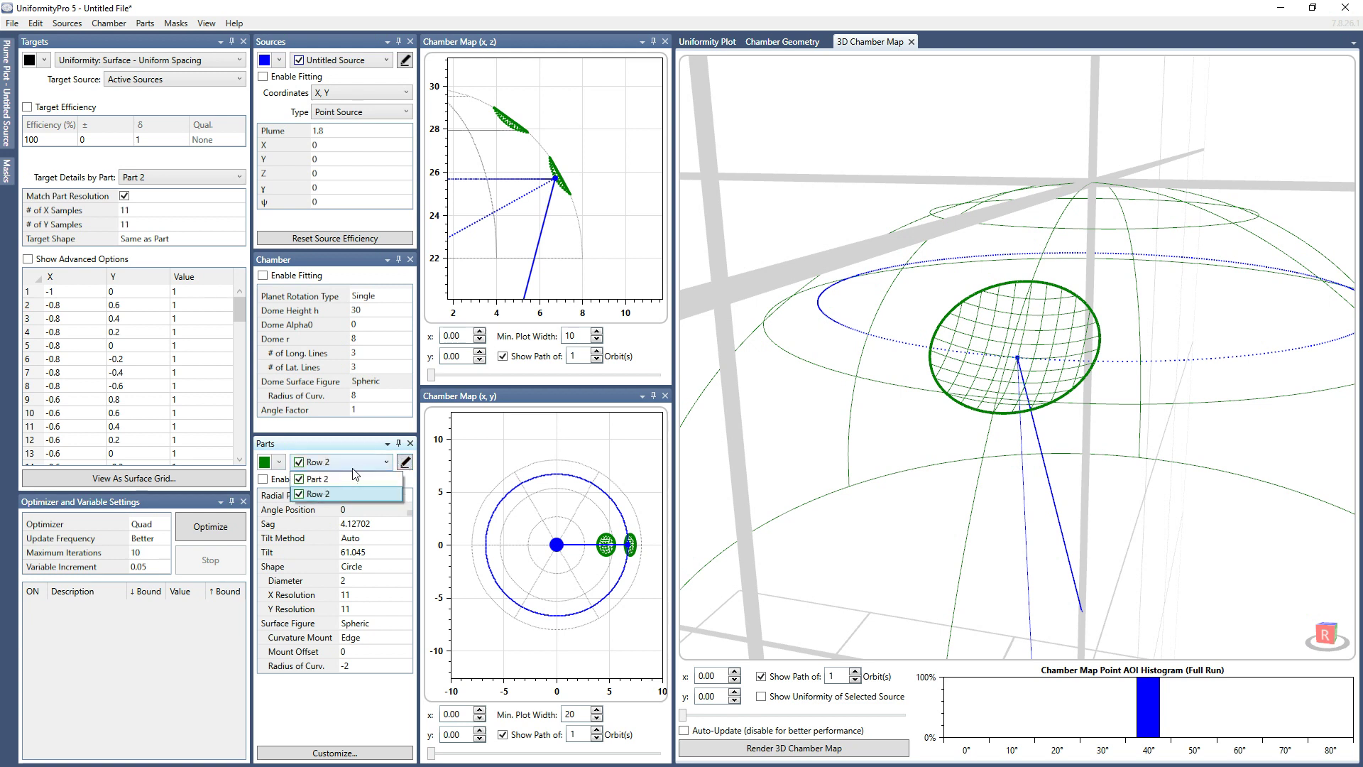
key(Up)
key(Return)
click(406, 463)
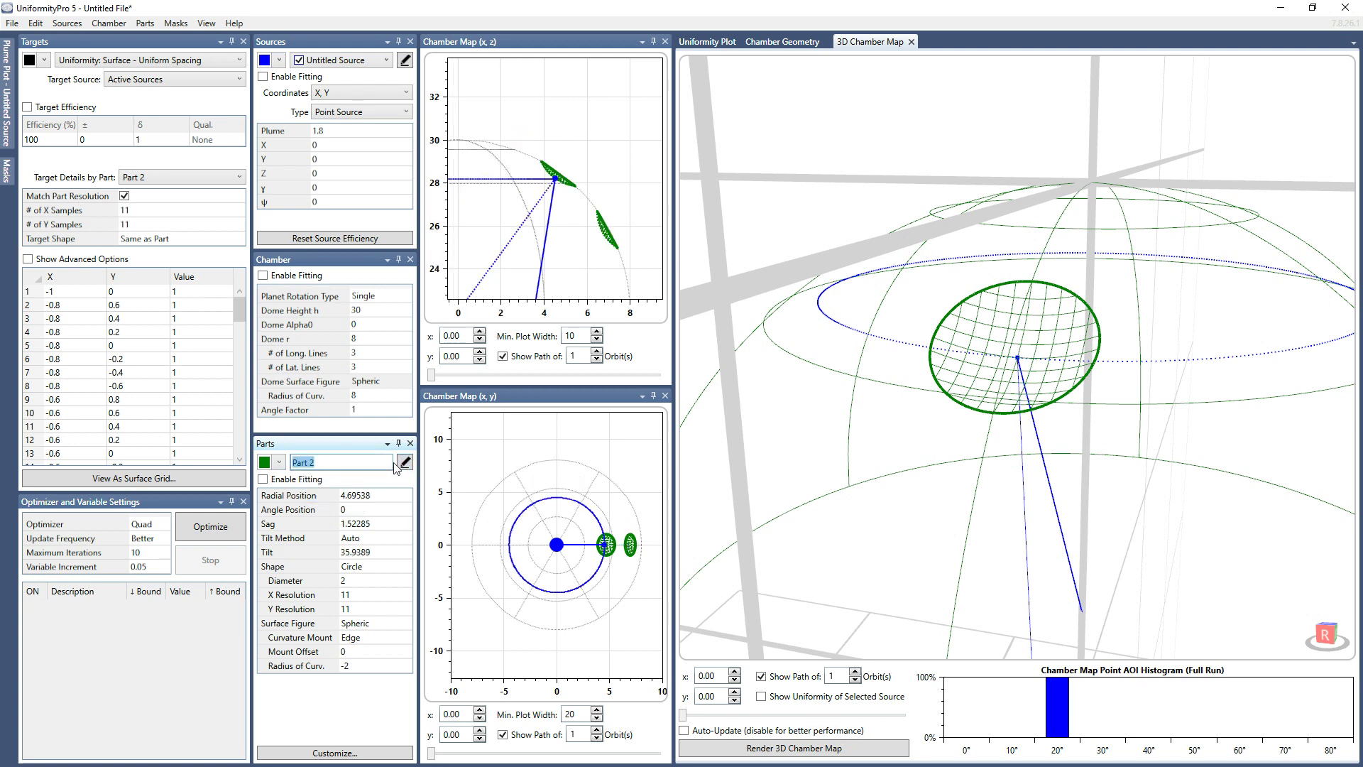
text(Row 1)
click(397, 463)
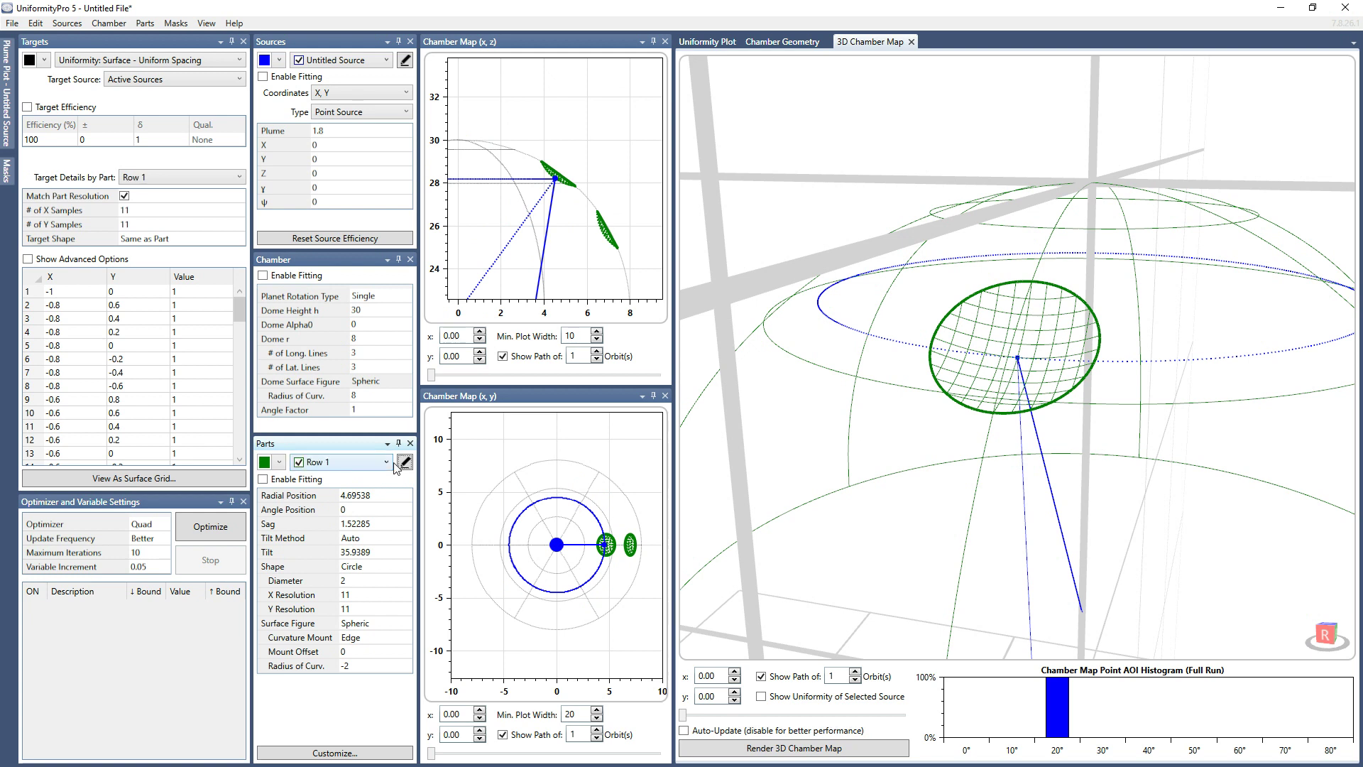
Step: Color Row 1 red and render the 3D chamber map again to view both parts
click(264, 462)
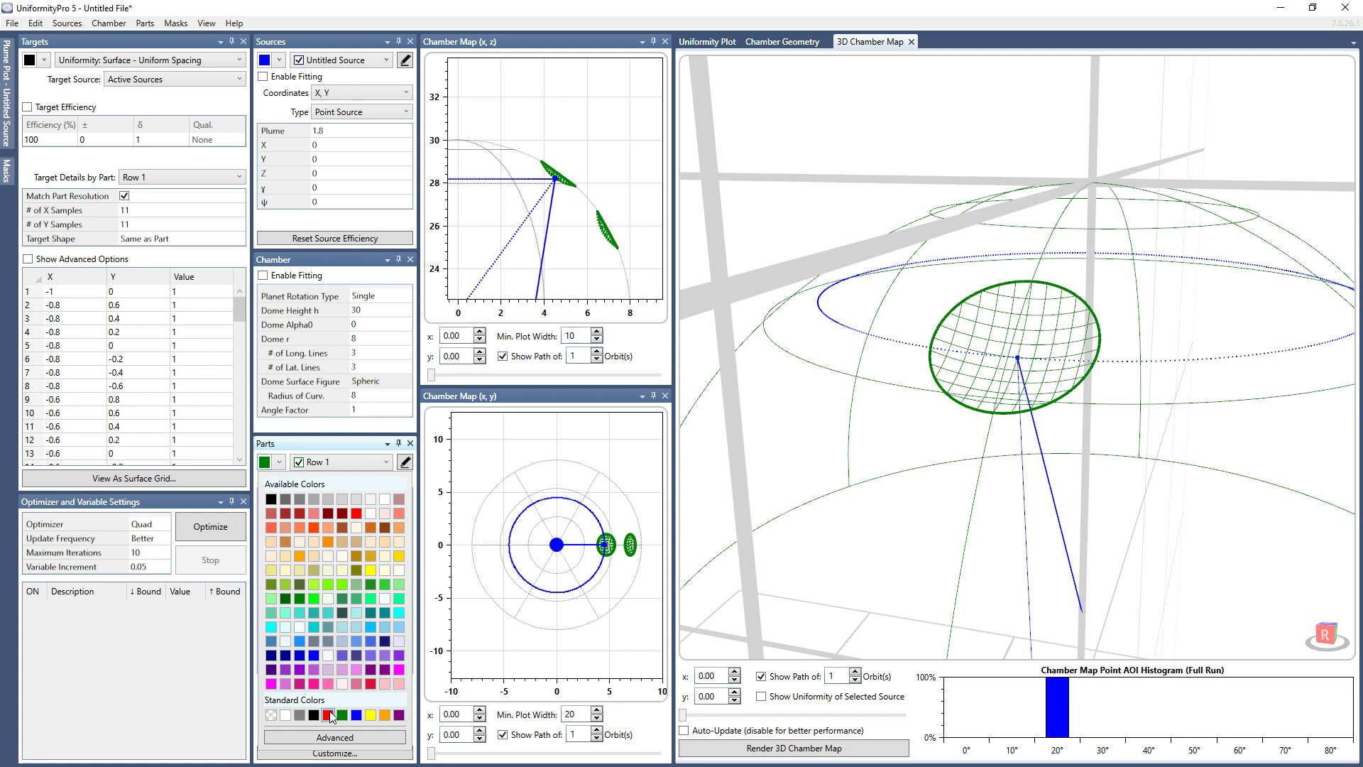
click(328, 715)
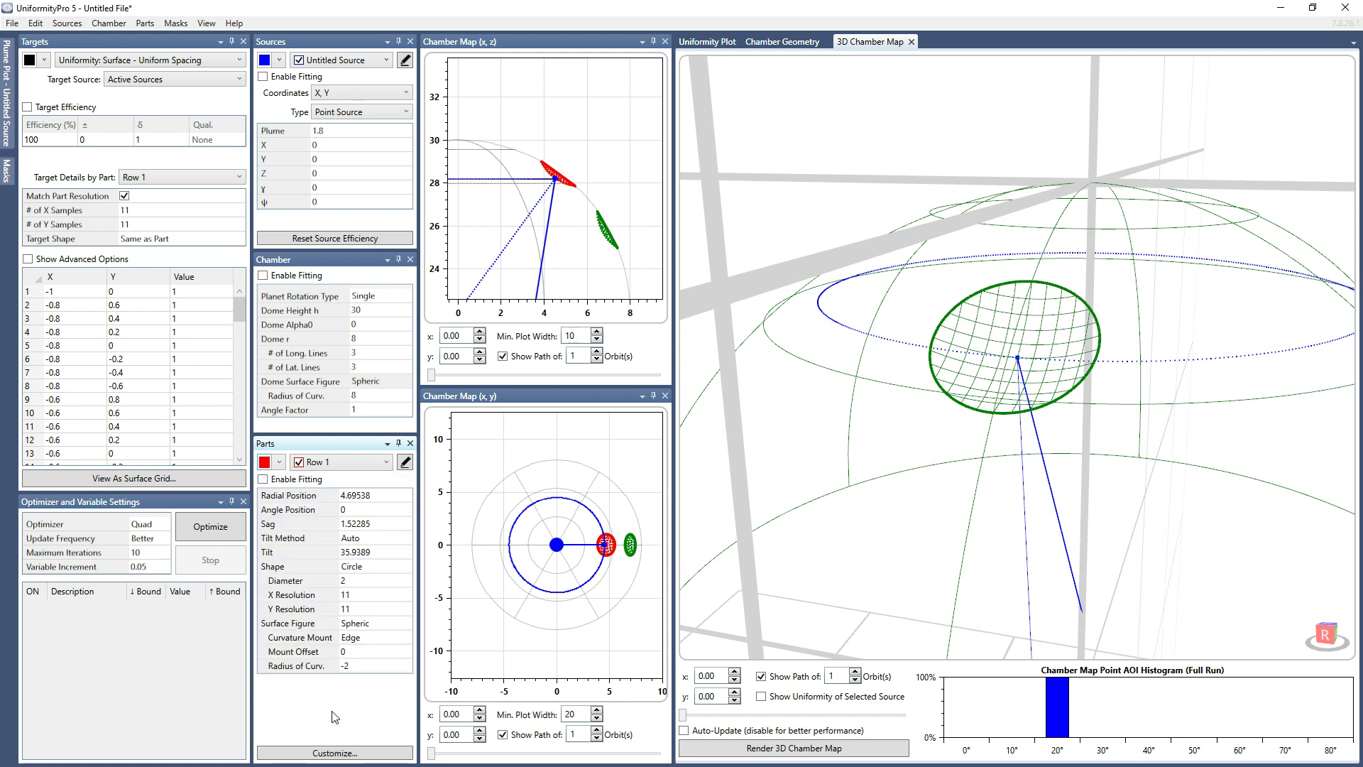
click(759, 748)
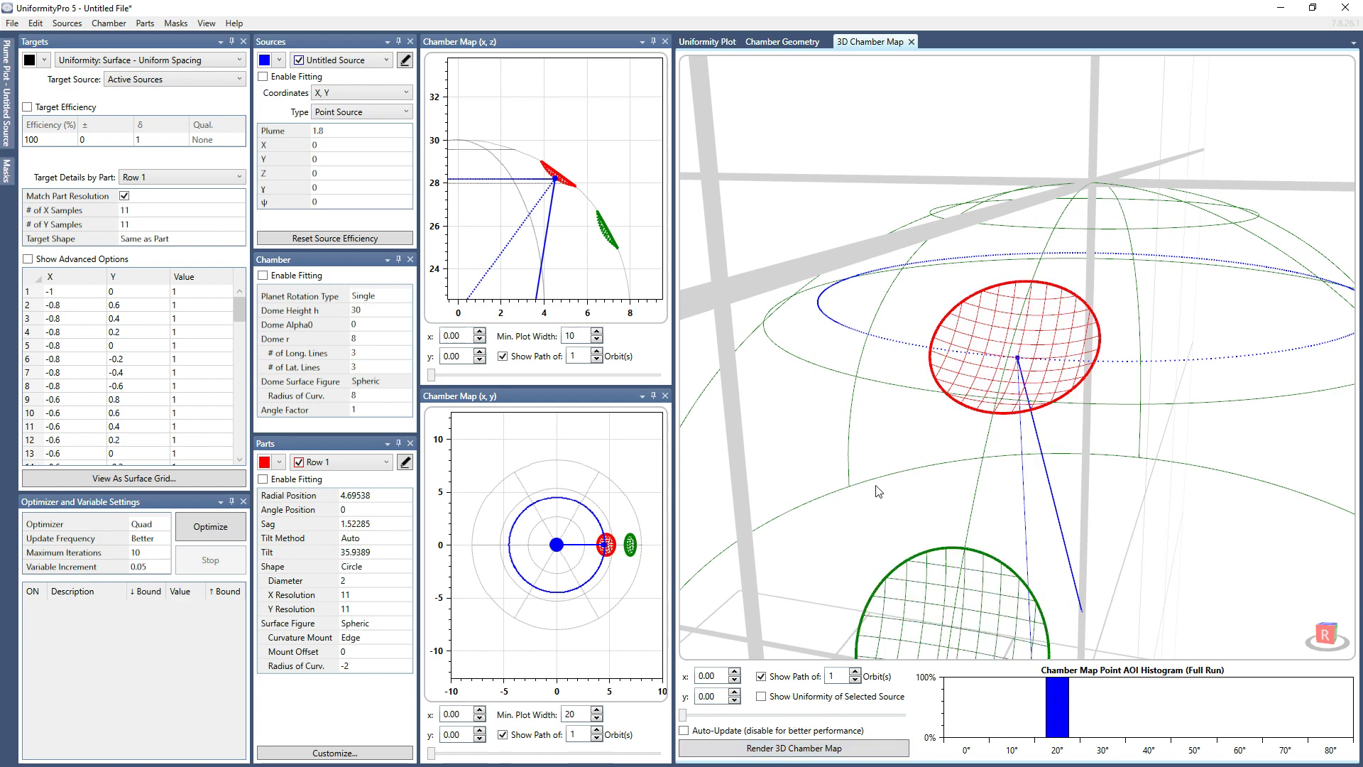
scroll(879, 487, up, 1)
drag(880, 488, 988, 452)
drag(1014, 392, 1023, 412)
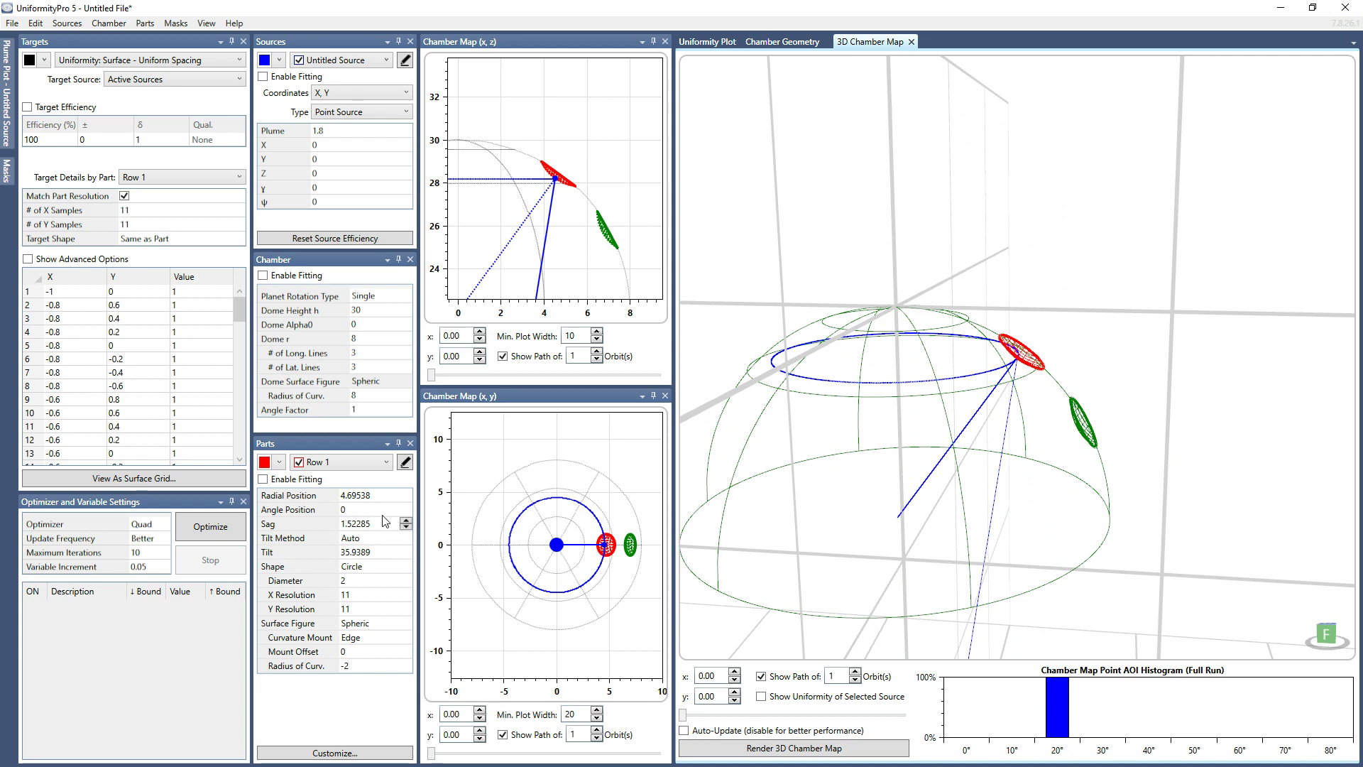
Step: Make Row 2 the selected part and render the 3D chamber map for it
click(342, 468)
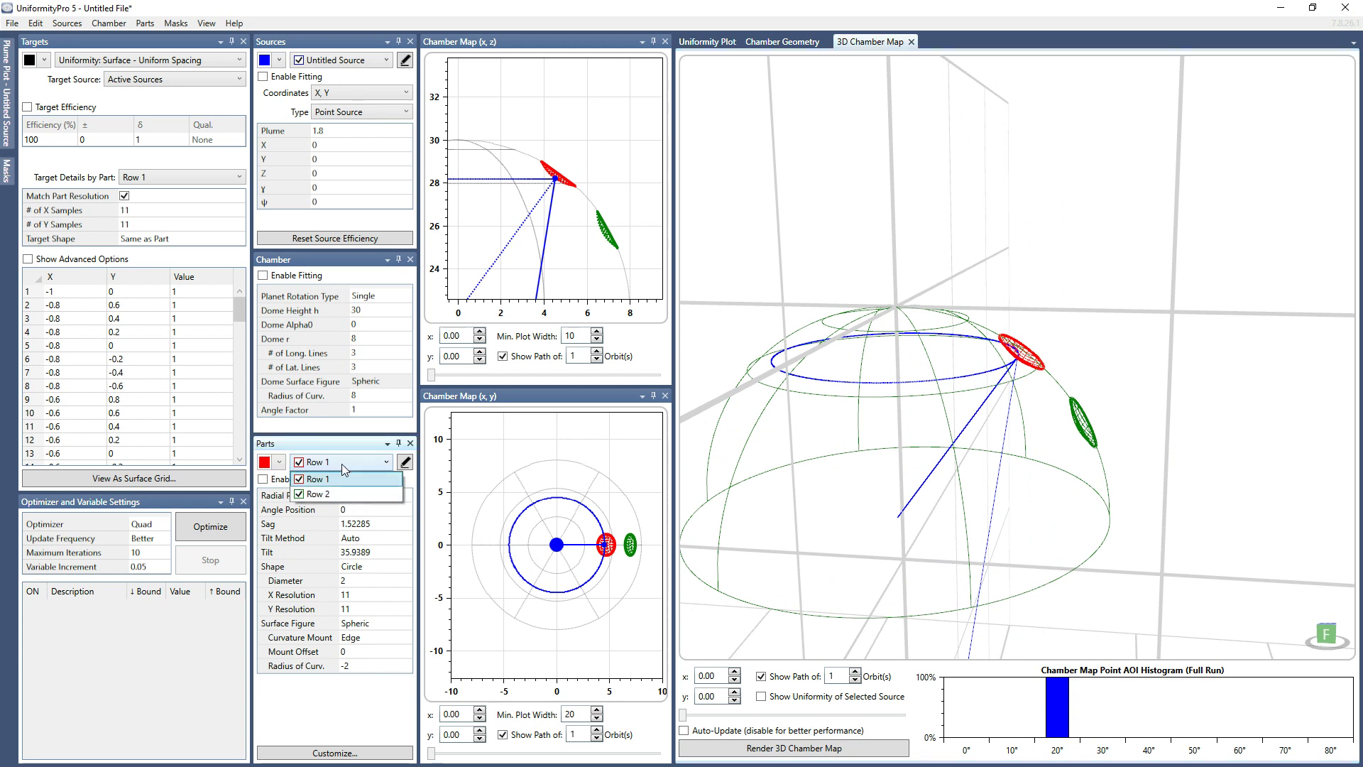
click(343, 495)
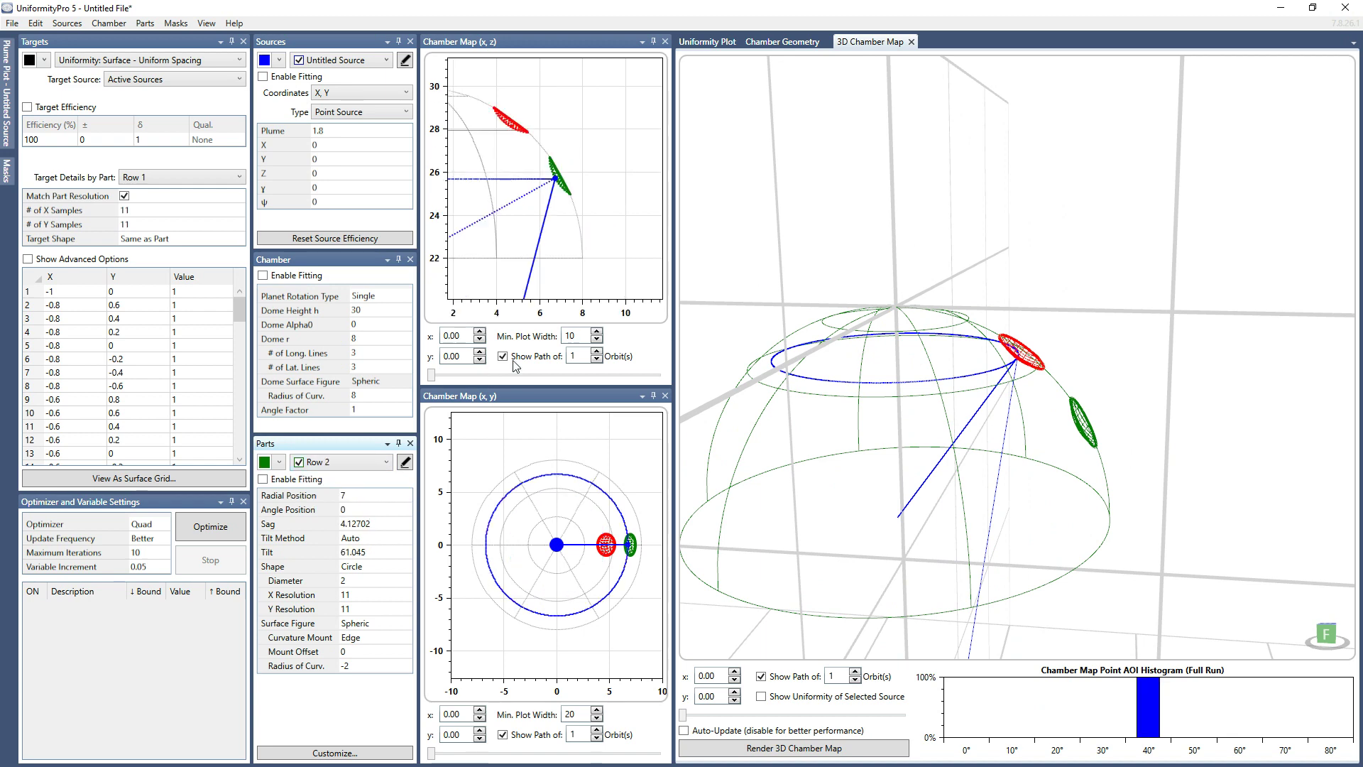
click(783, 751)
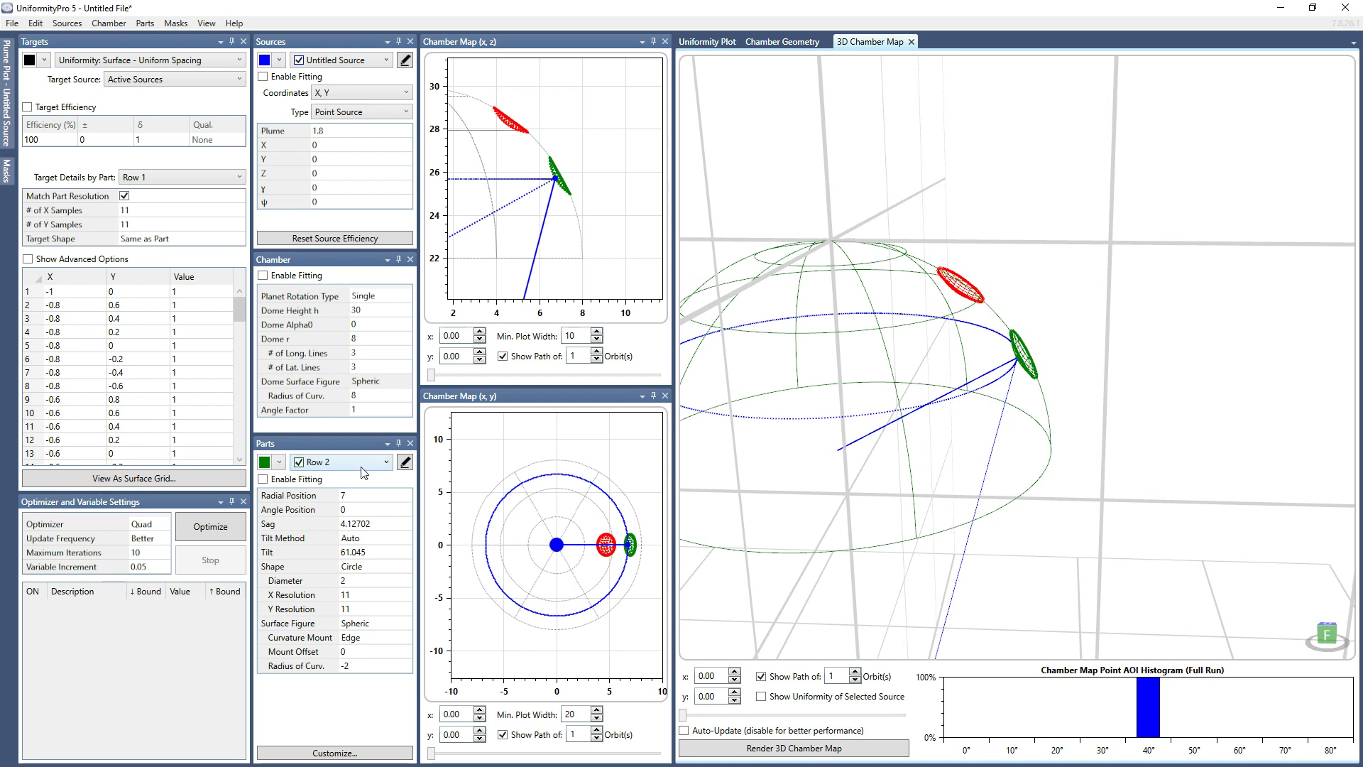
Step: Show the uniformity plot and set its color axis bounds to a minimum of 0.8 and a maximum of 1.2
click(701, 46)
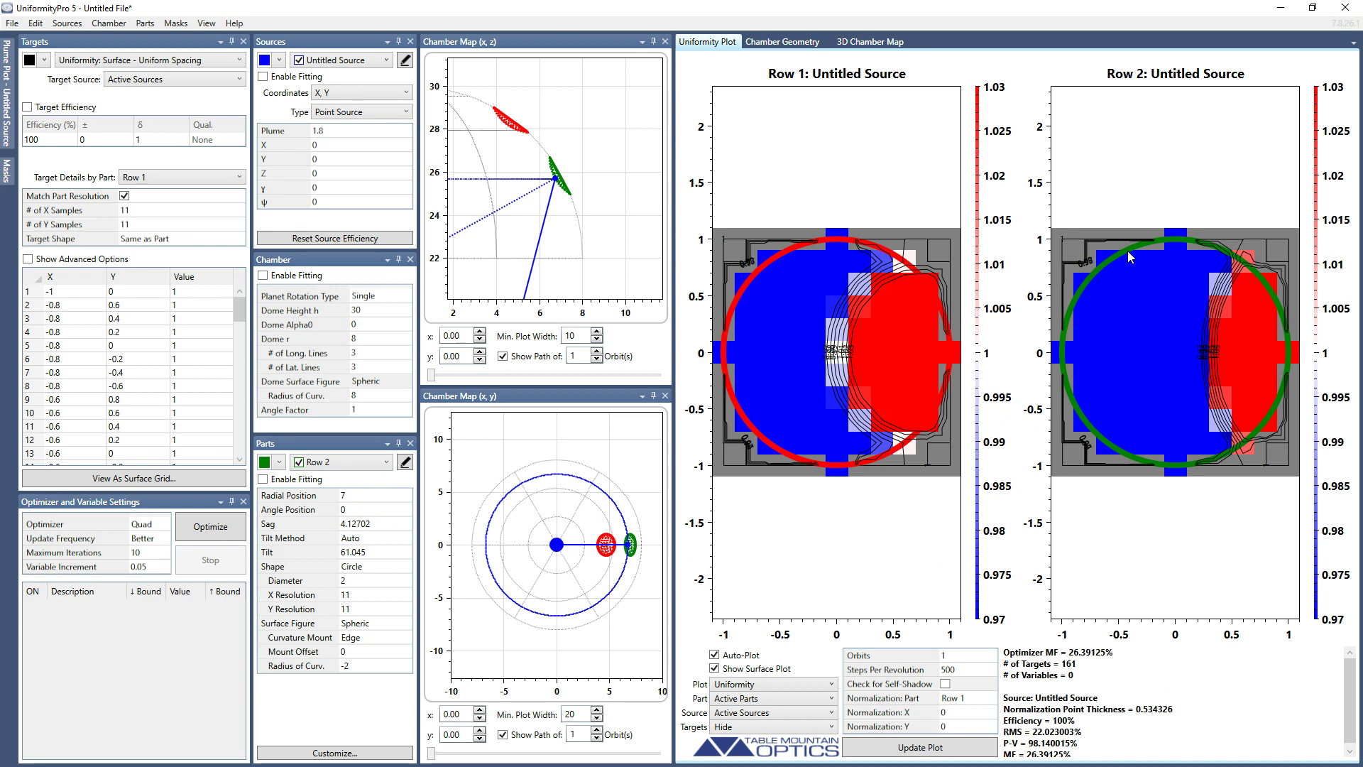
right_click(764, 347)
click(811, 406)
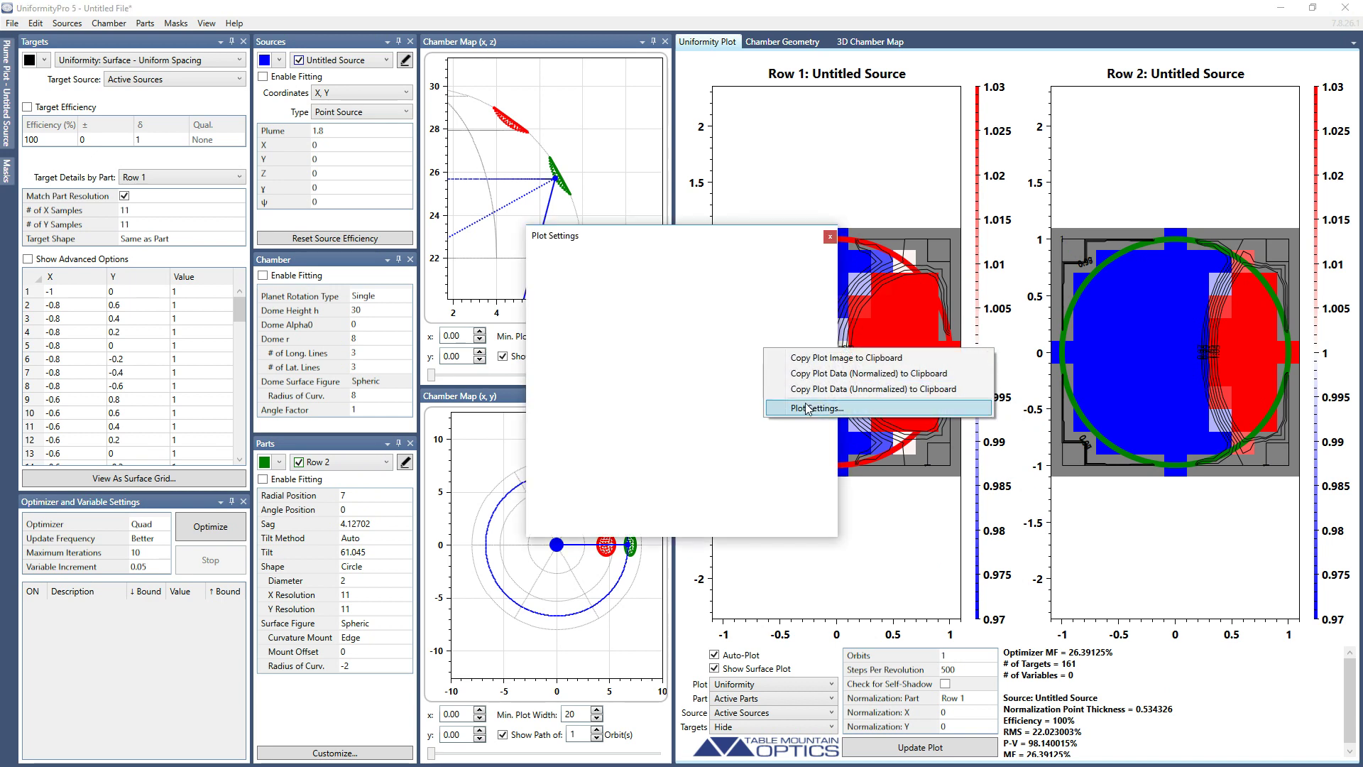
click(574, 315)
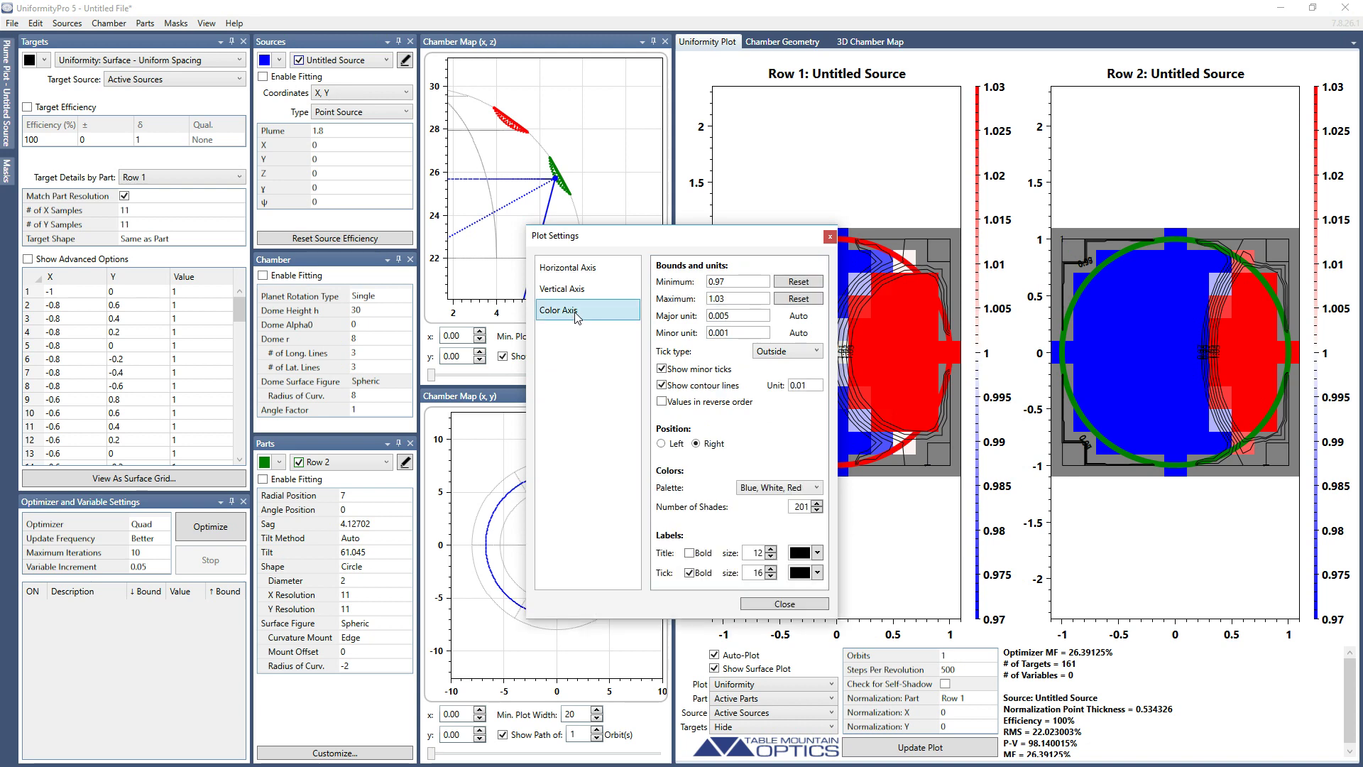
click(744, 282)
key(ctrl+a)
text(.8)
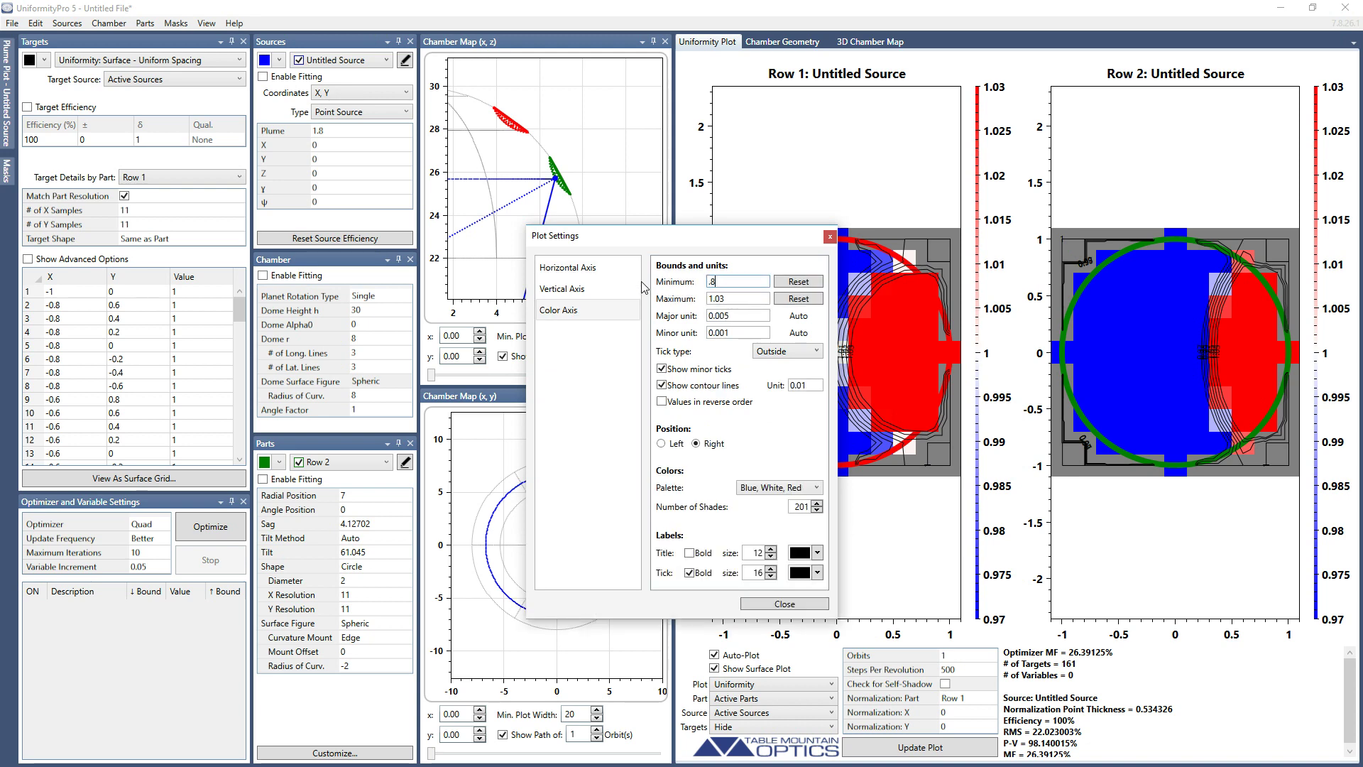
key(Tab)
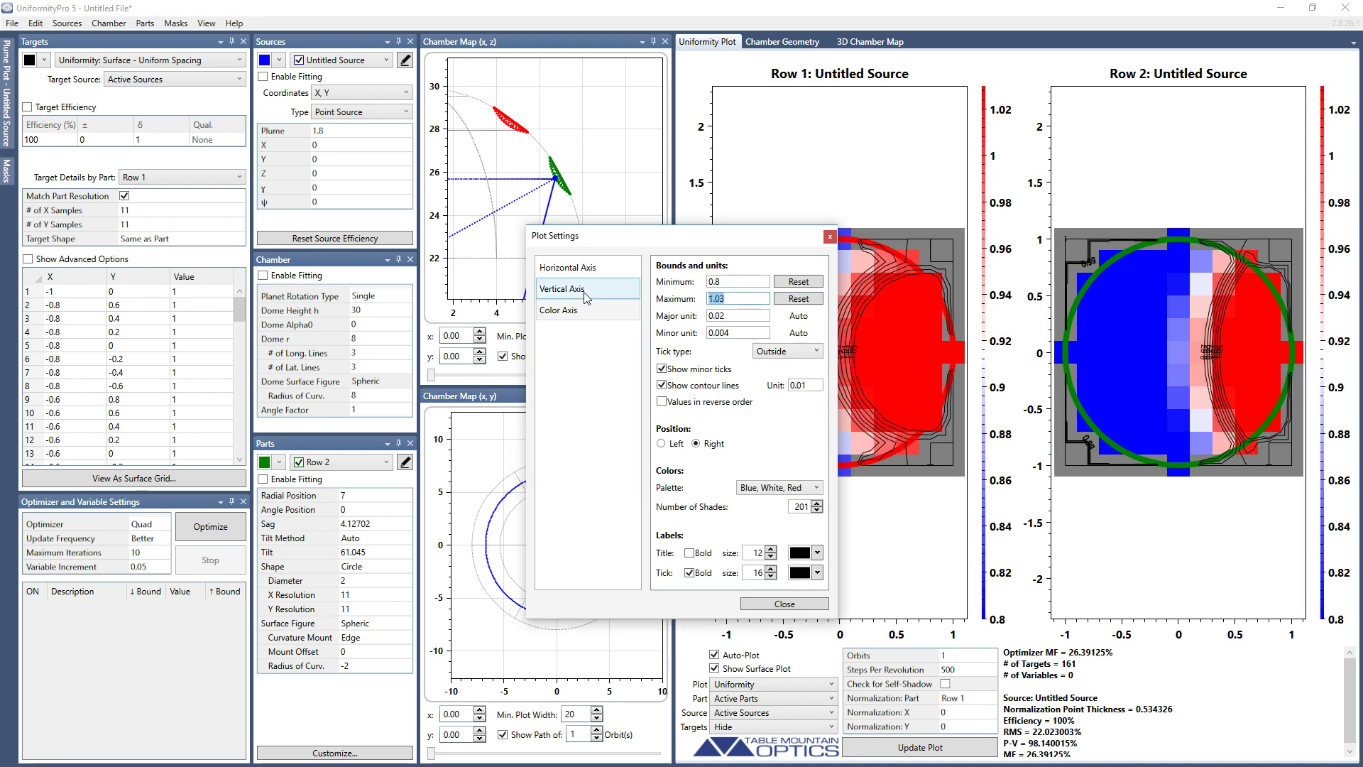
text(1.2)
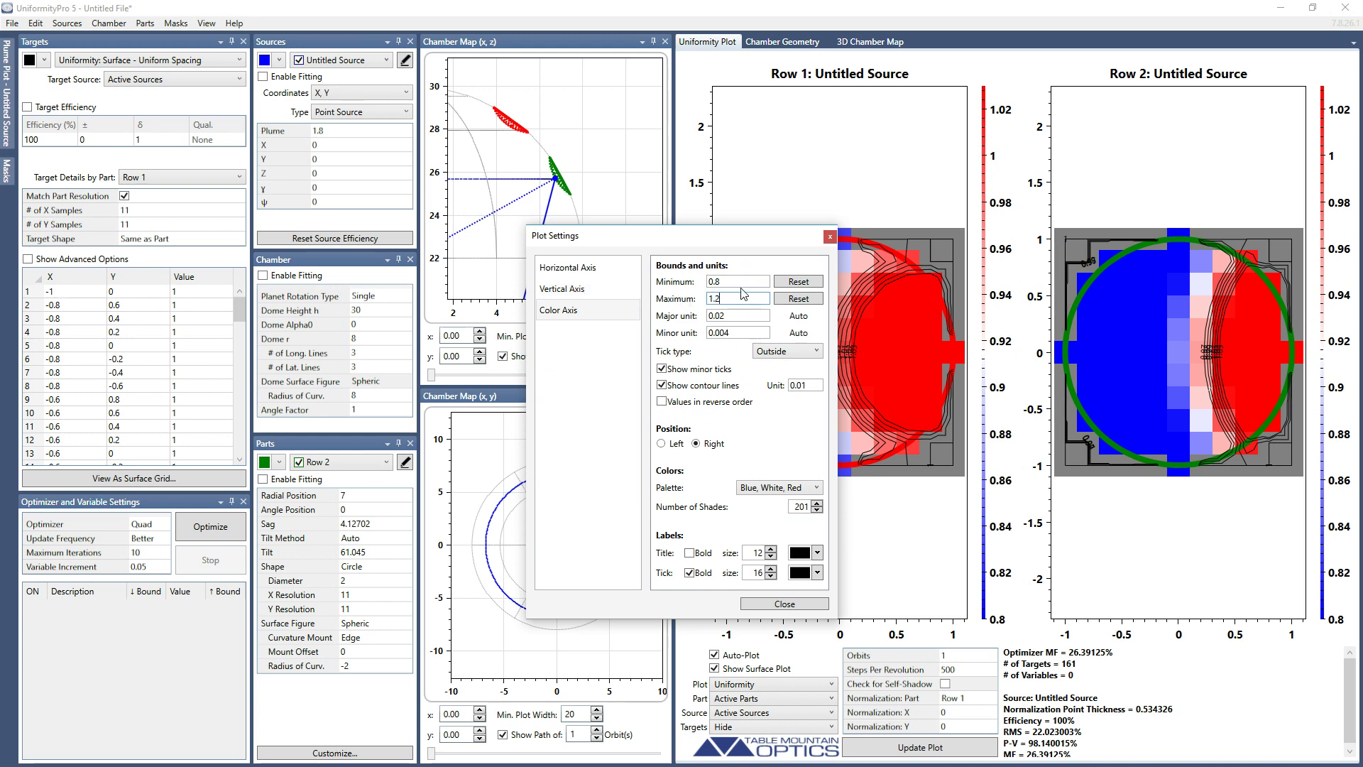
Step: Widen the uniformity plot's color axis to a minimum of 0.5 and a maximum of 1.5, keeping the settings dialog clear of the plots
click(742, 281)
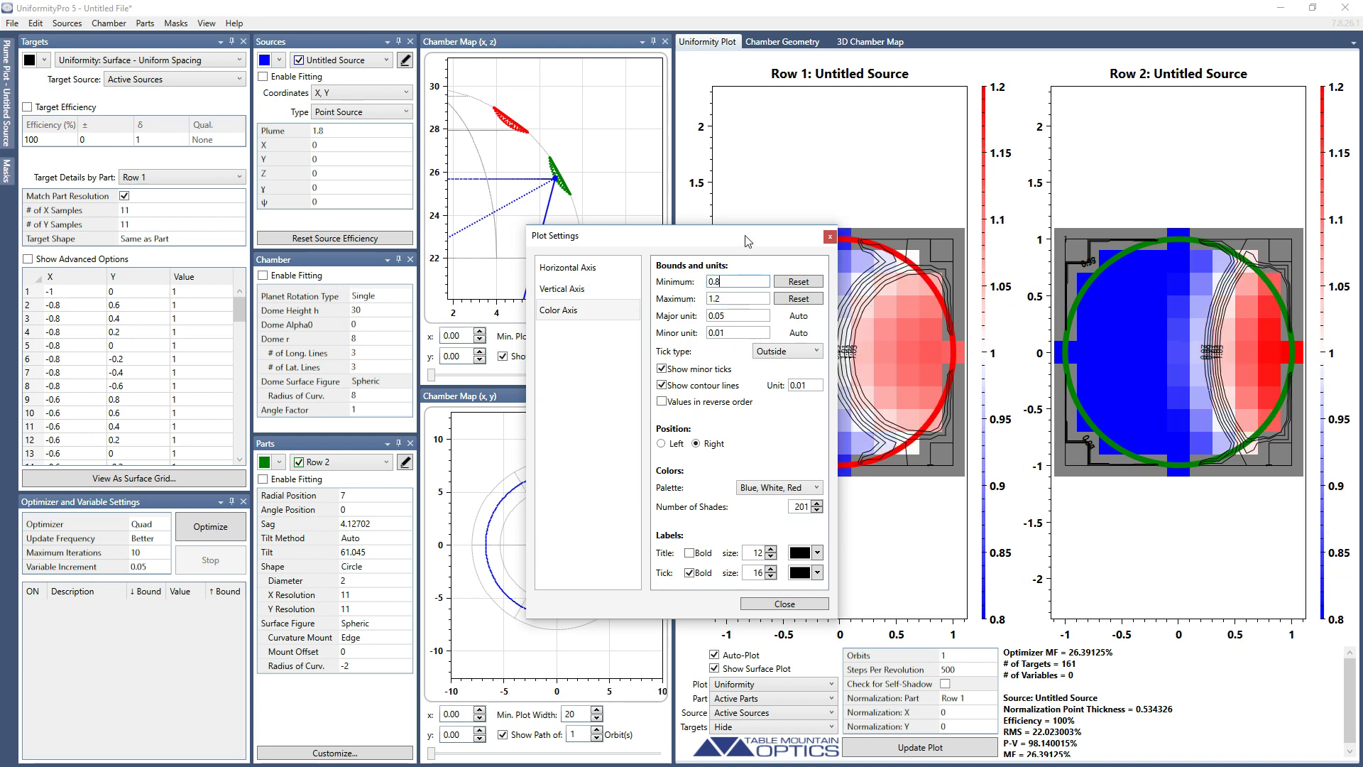
drag(747, 240, 568, 241)
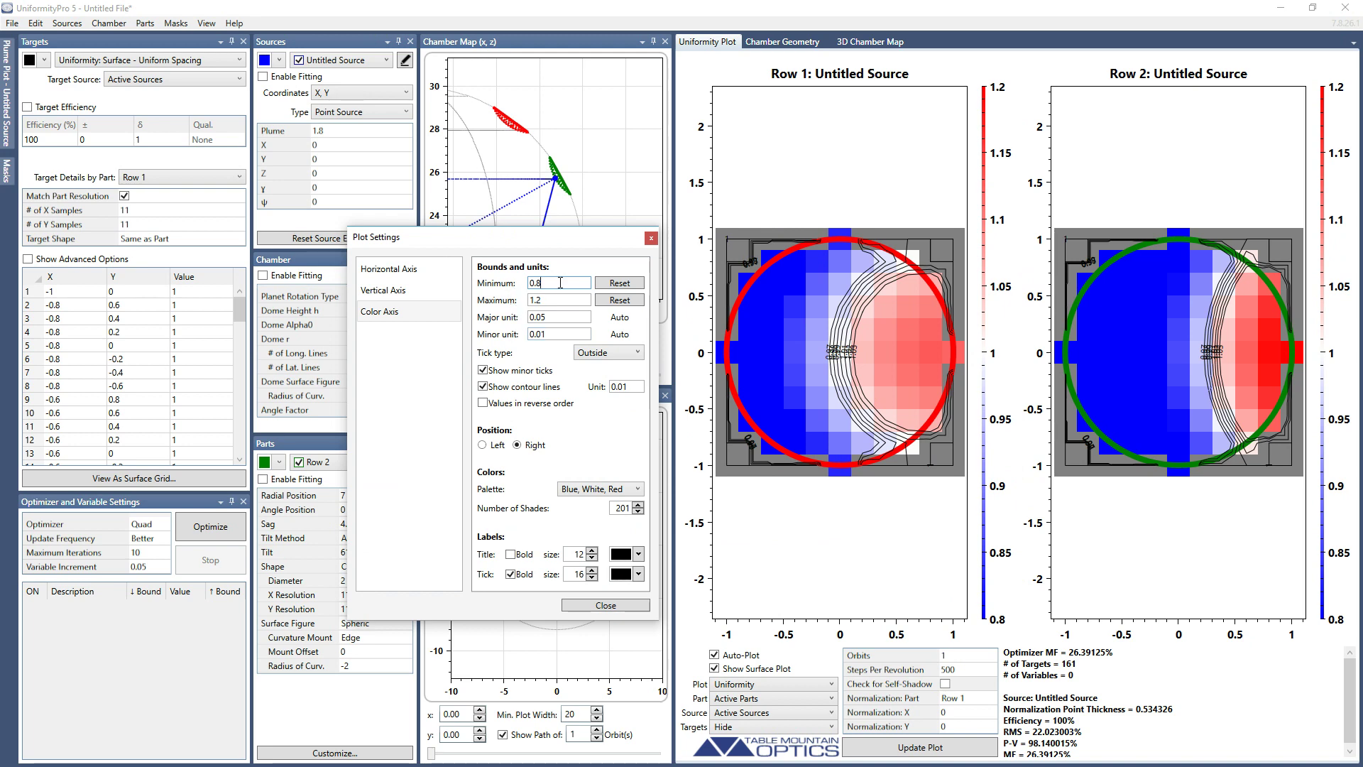
text(.5)
click(561, 300)
key(BackSpace)
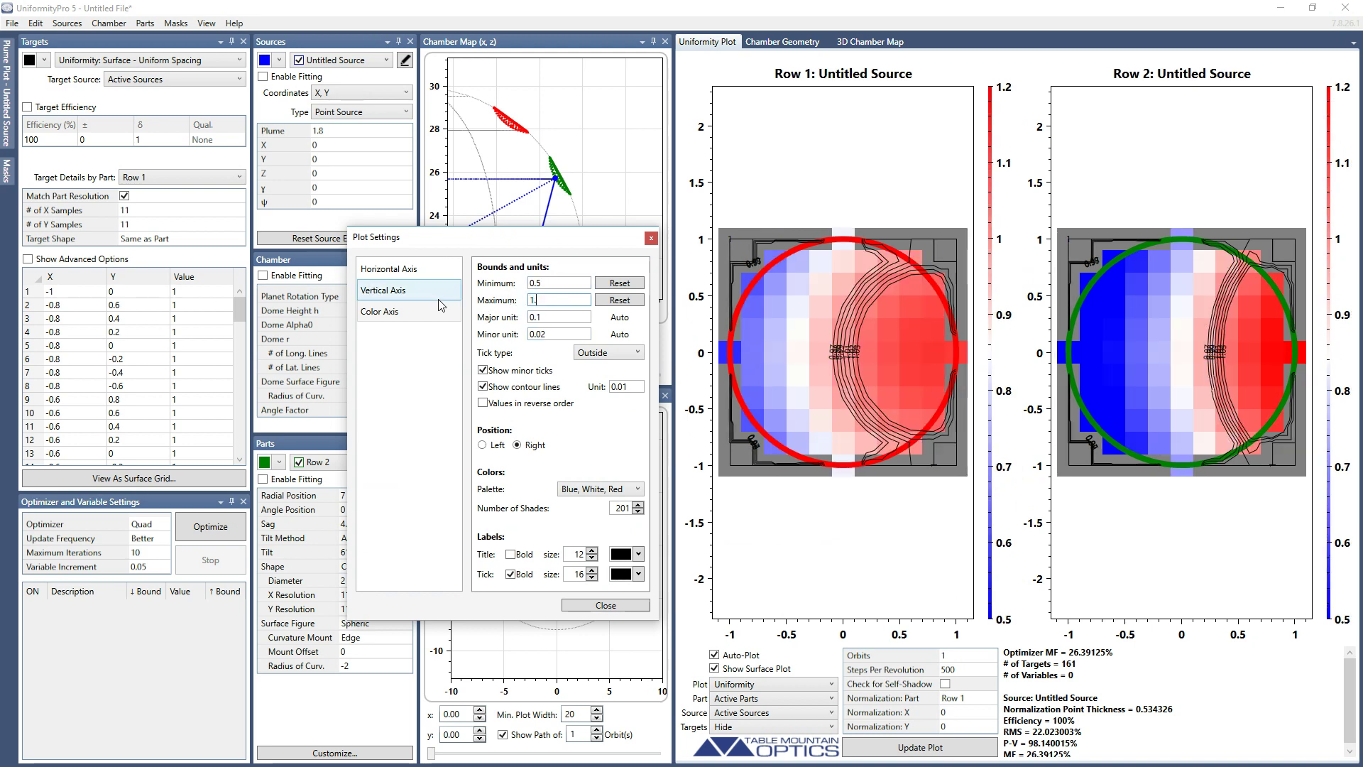
text(5)
key(Return)
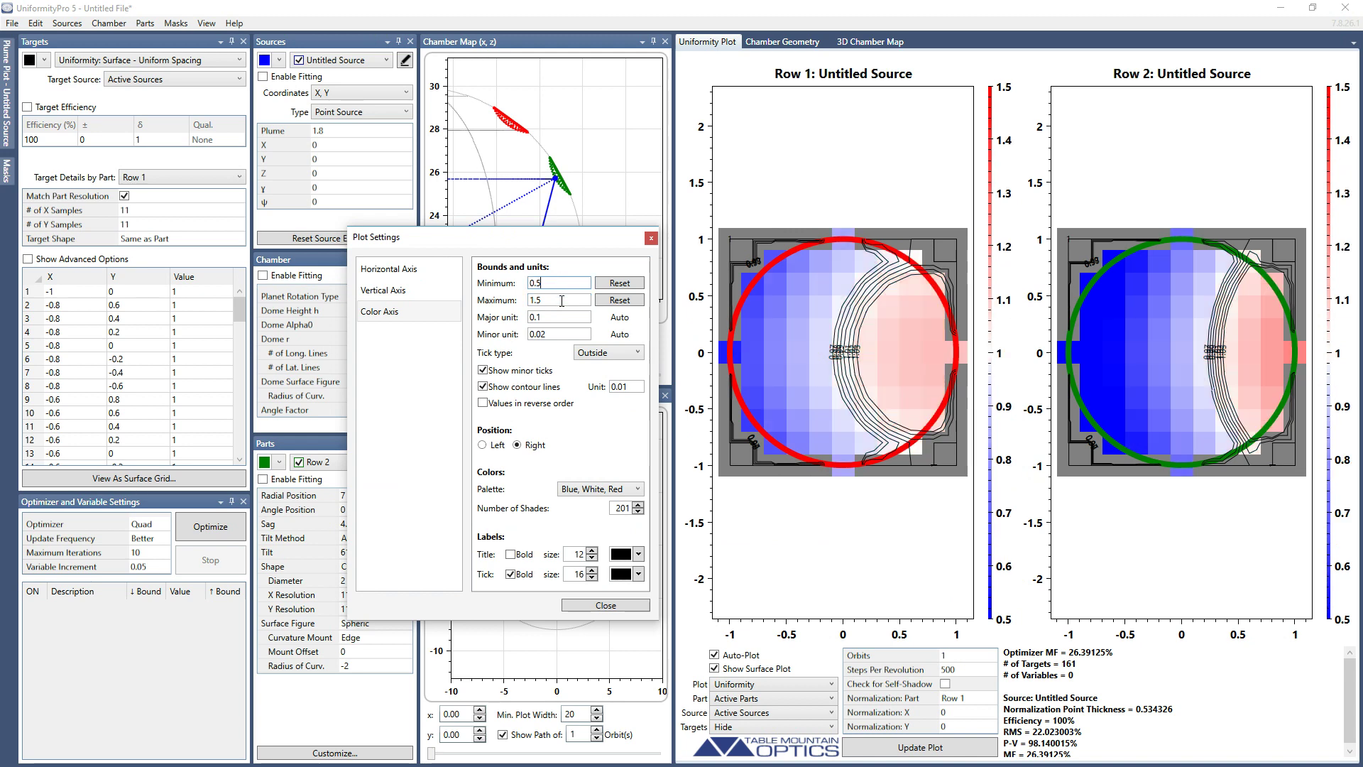
click(554, 281)
Step: Turn off the contour lines, close the plot settings and update the uniformity plot
click(483, 386)
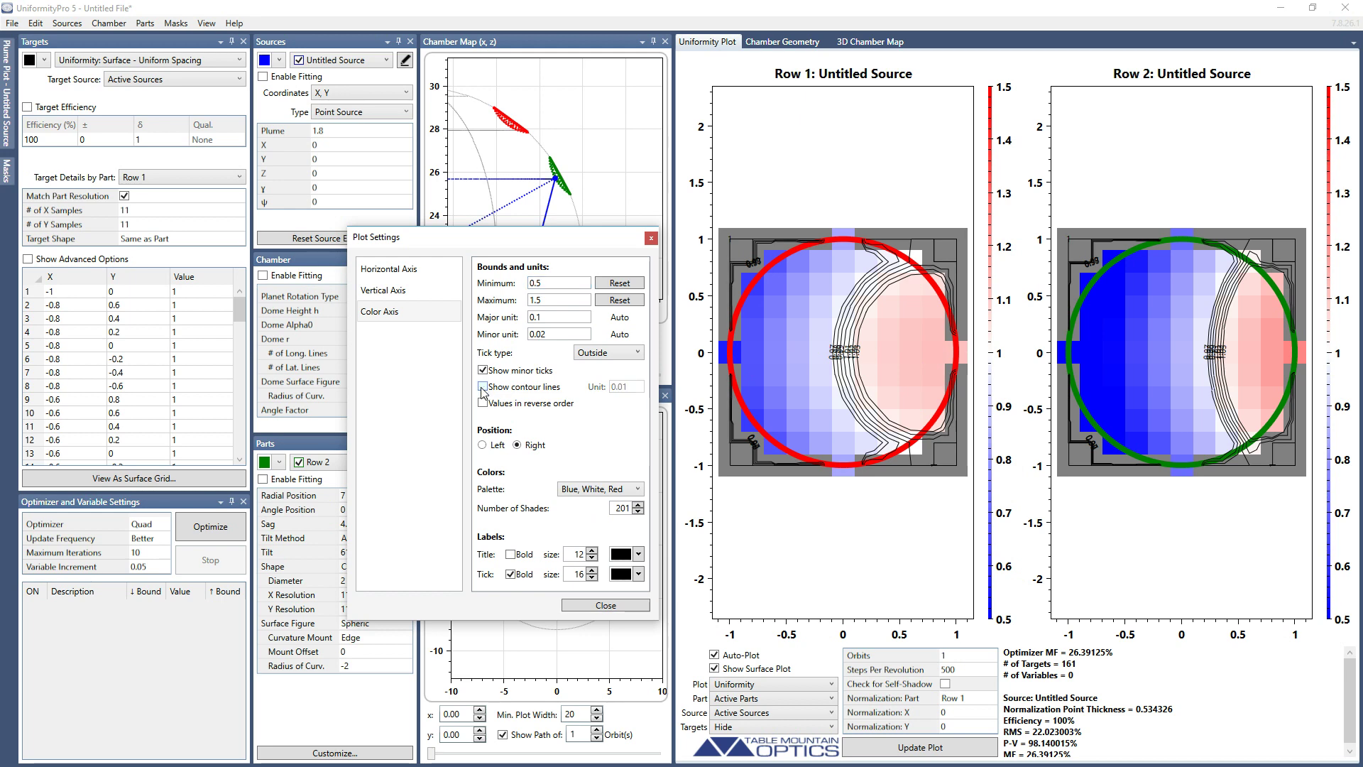
click(585, 605)
click(958, 751)
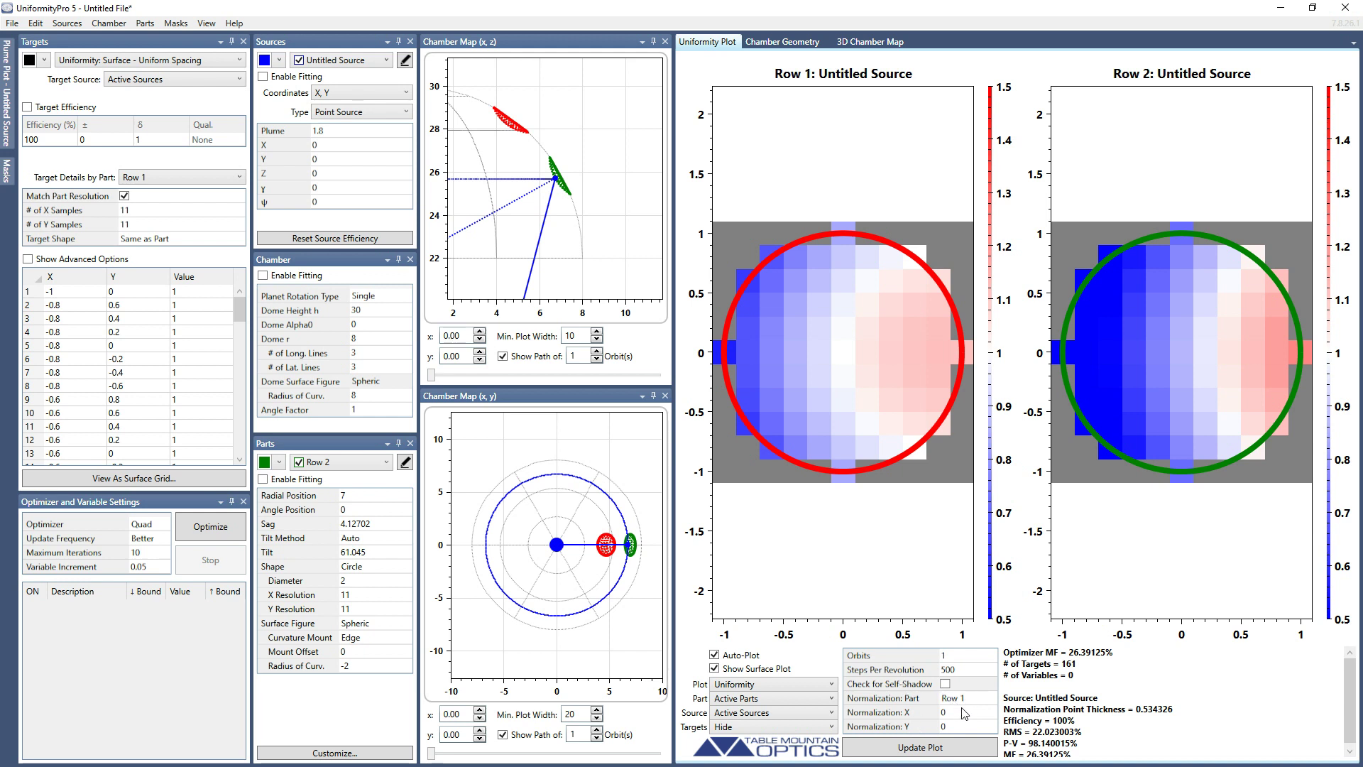
Step: Read the uniformity value at the center of the Row 1 plot
mouse_move(962, 717)
click(845, 357)
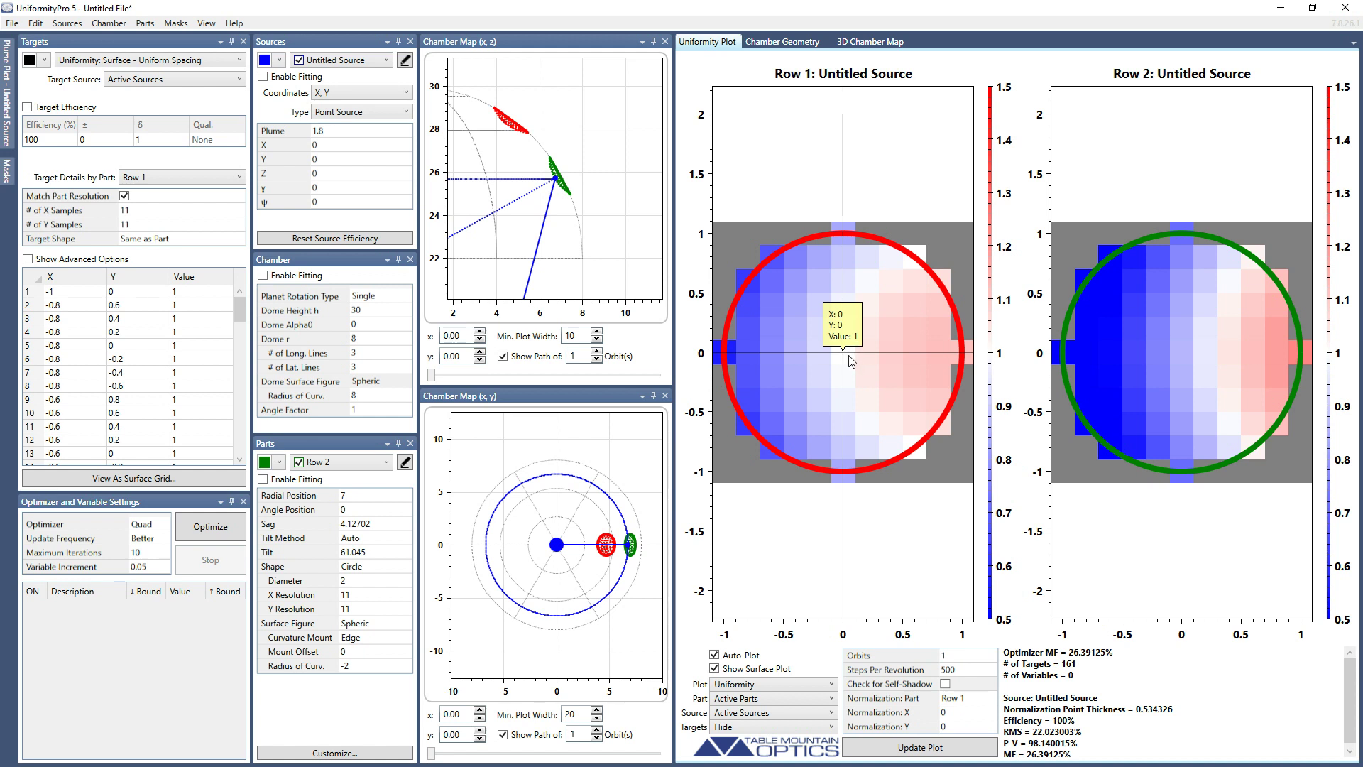
drag(851, 361, 851, 361)
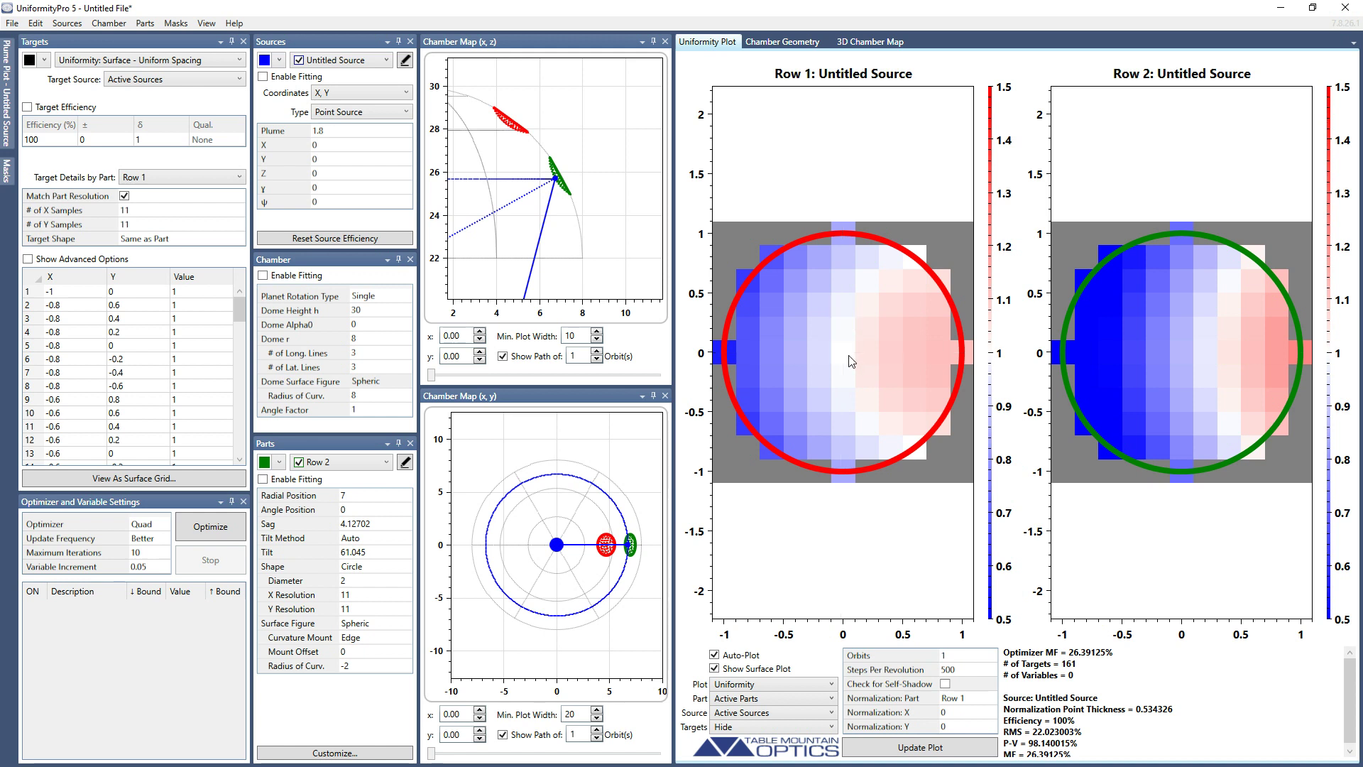
Step: Set the normalization X position to 0.5 and inspect the Row 1 plot near that point
click(960, 721)
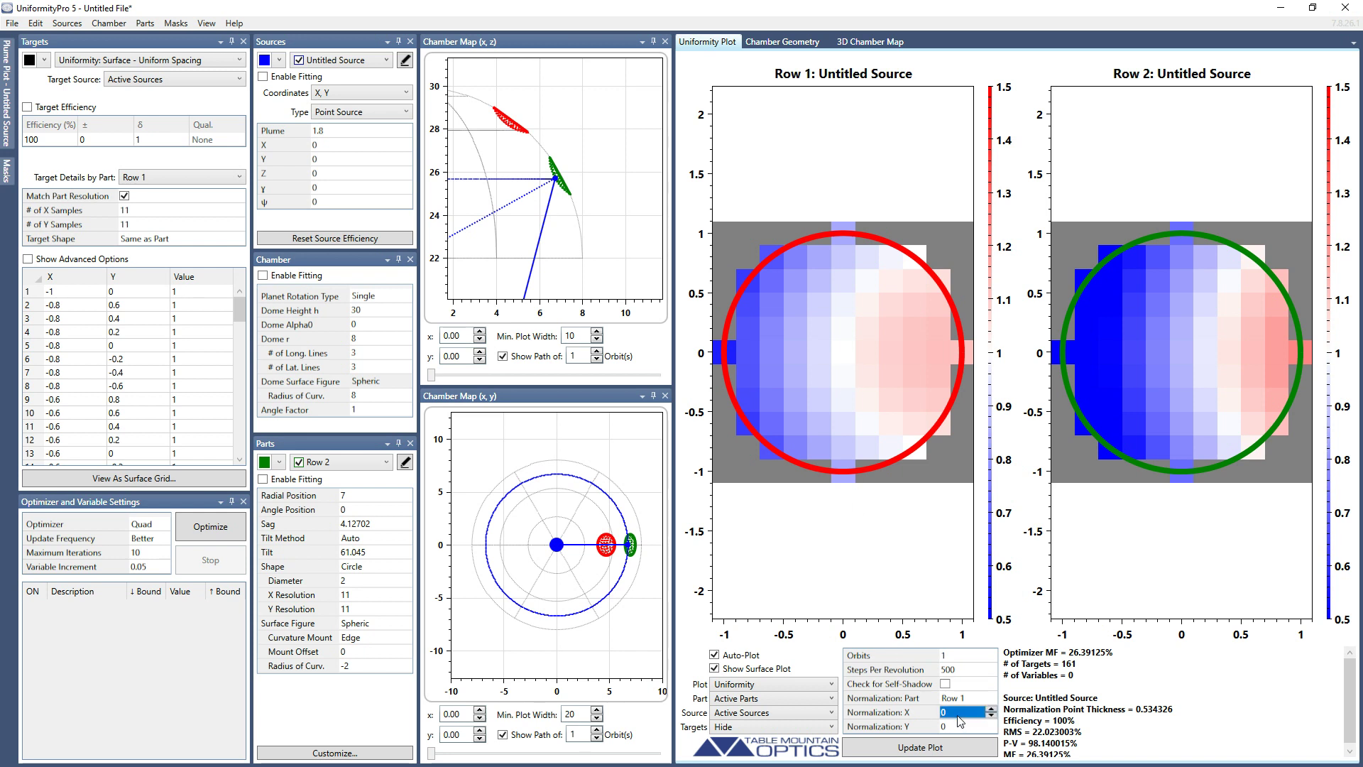
text(.5)
key(Tab)
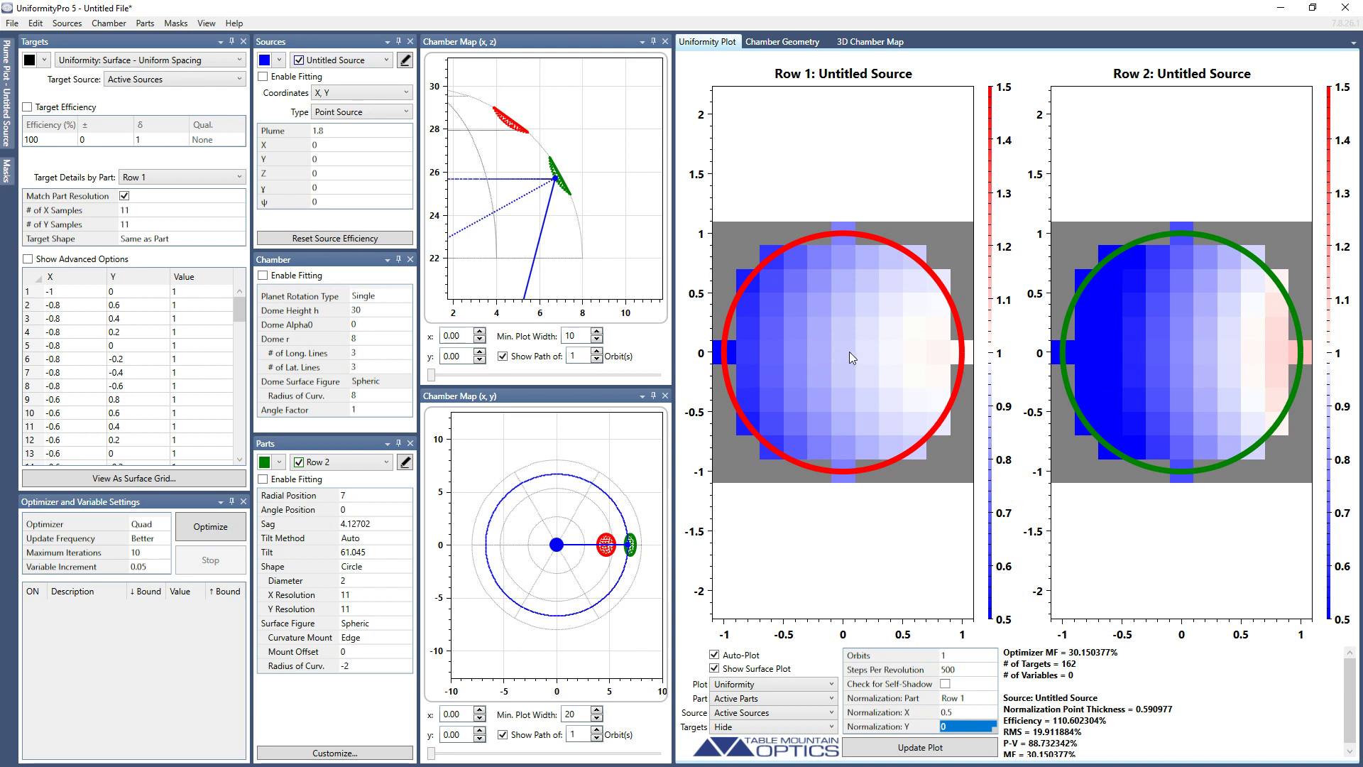
click(913, 355)
mouse_move(913, 355)
mouse_down()
mouse_move(872, 356)
mouse_move(911, 357)
mouse_up()
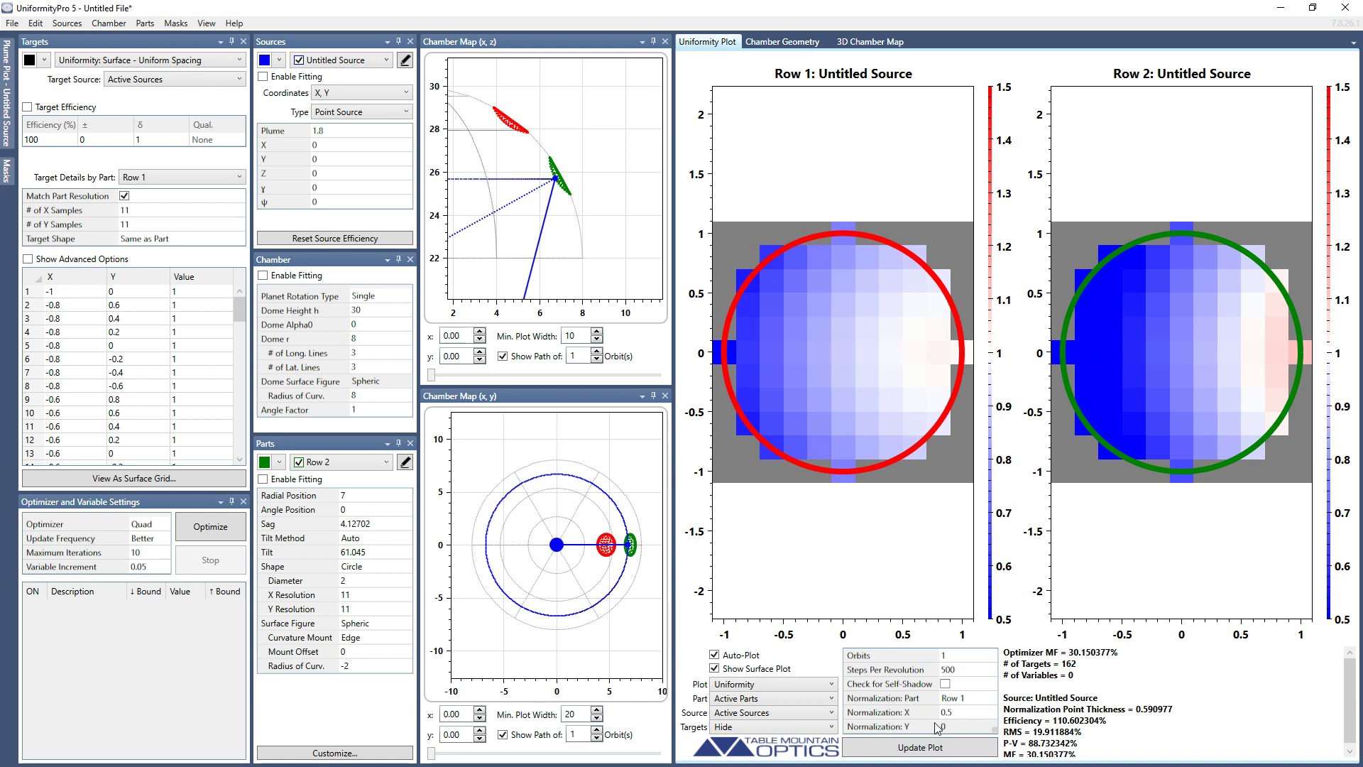
Step: Set the normalization X position to 0.4 and read the Row 1 plot's value at that point
click(957, 712)
text(0.4)
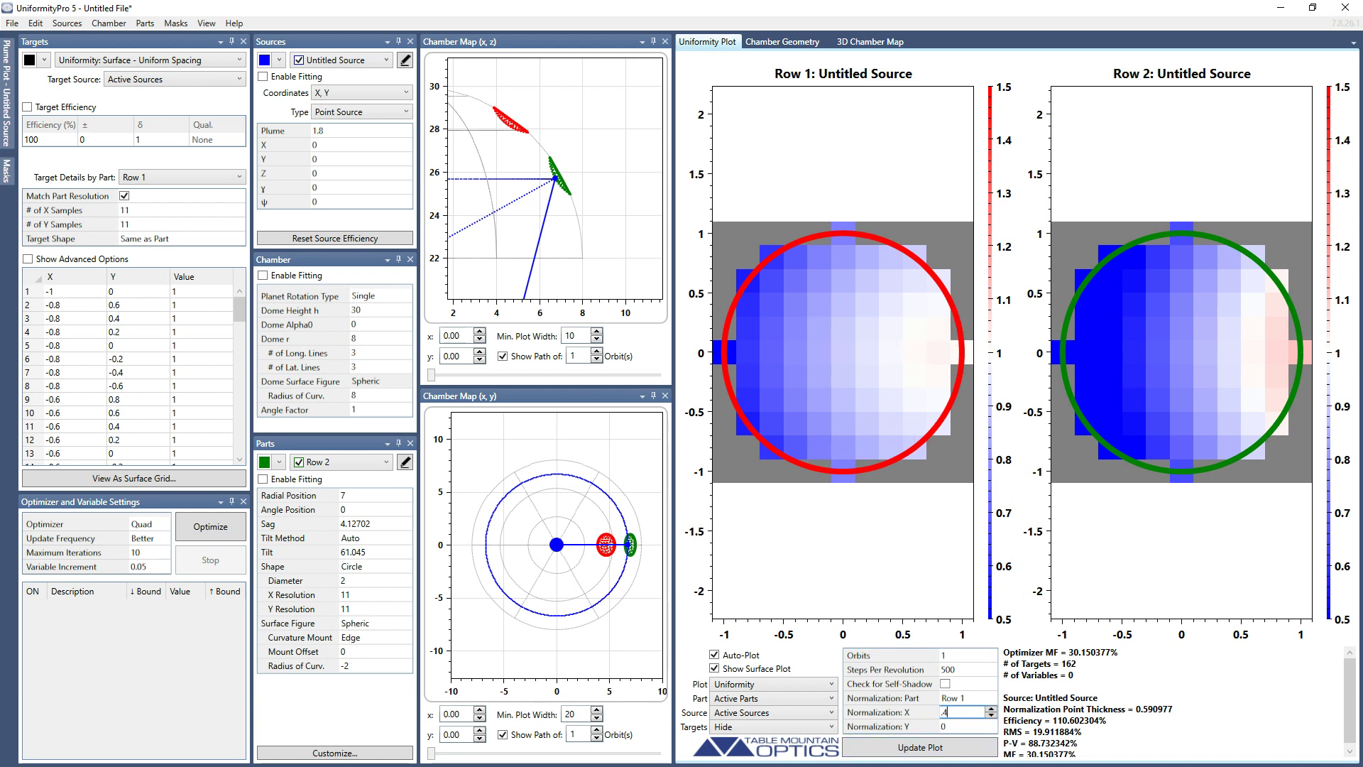
key(Tab)
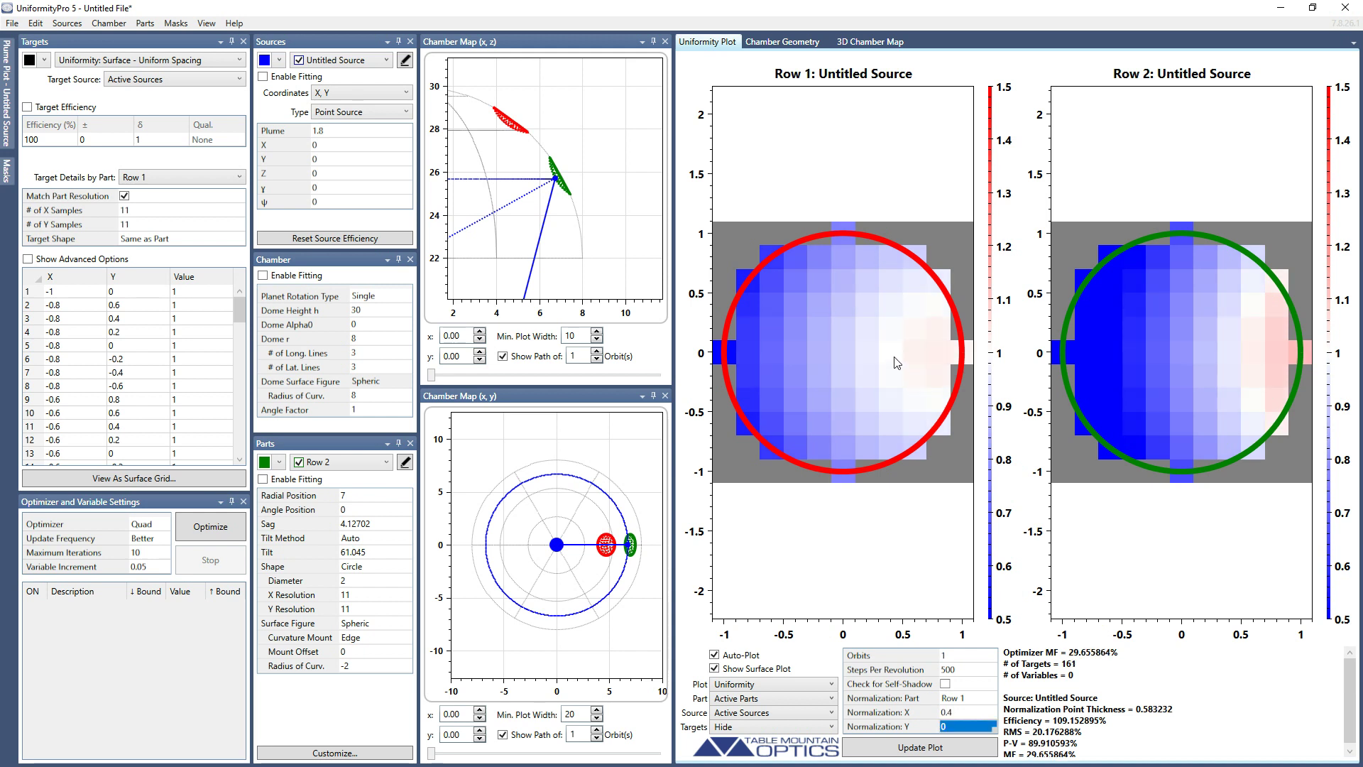
drag(893, 360, 893, 360)
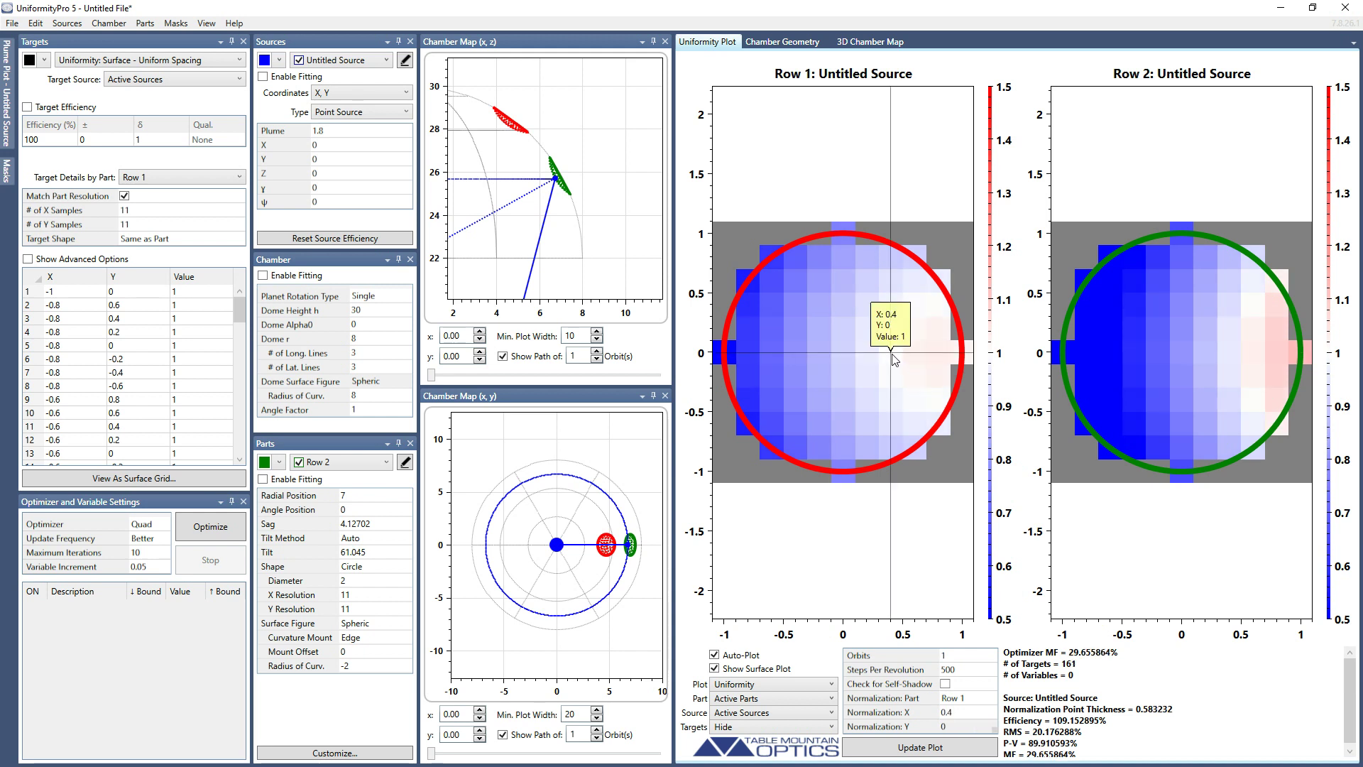
drag(892, 359, 894, 360)
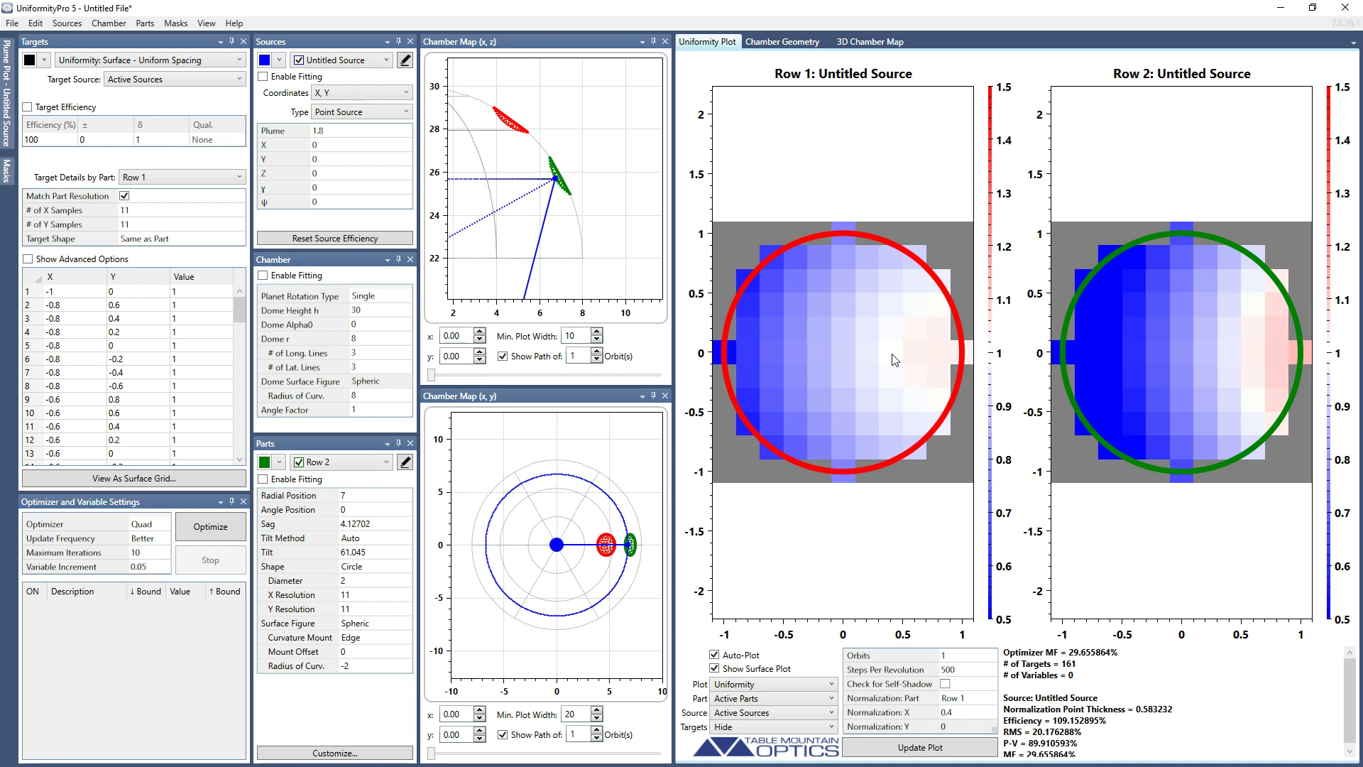
Step: Set the normalization part to Row 2 and read plot values on Row 2 at X 0.4 and on Row 1 at X 0.2
click(965, 698)
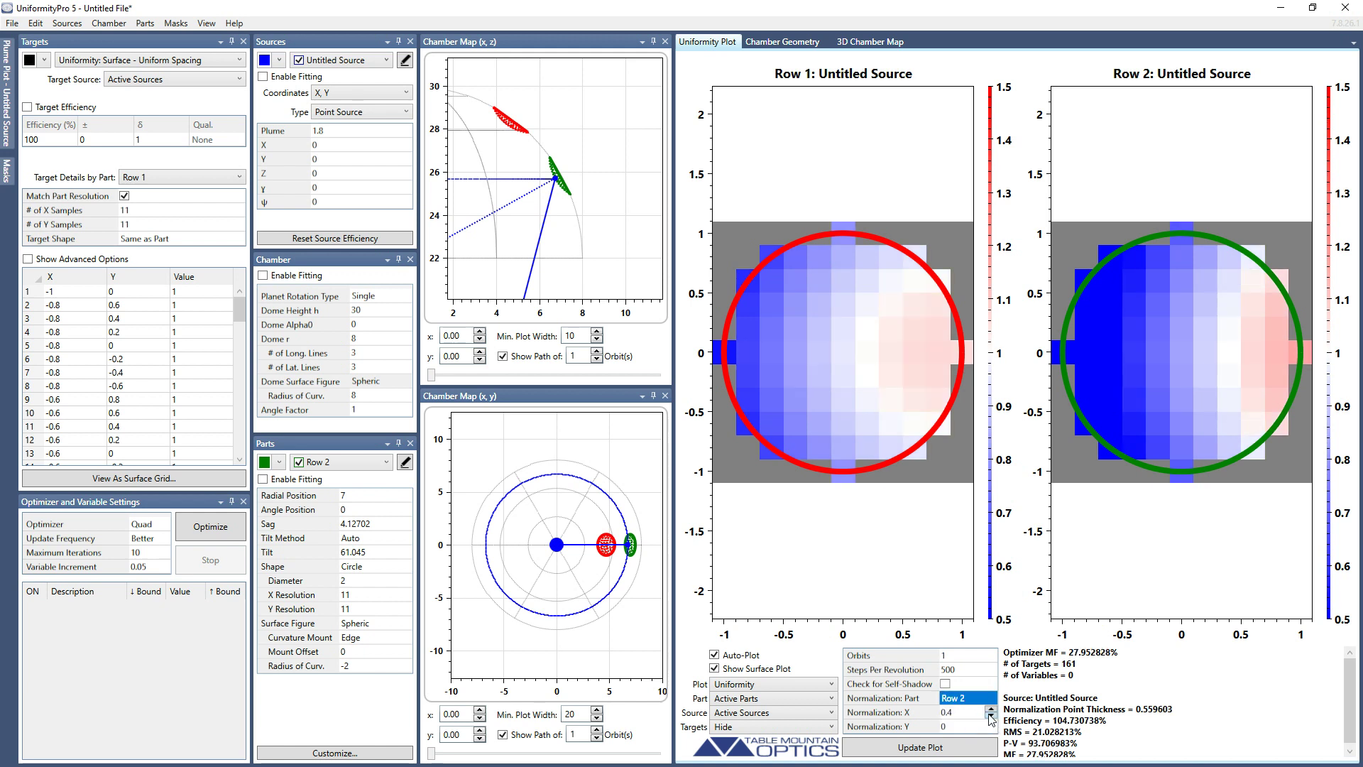
click(1236, 359)
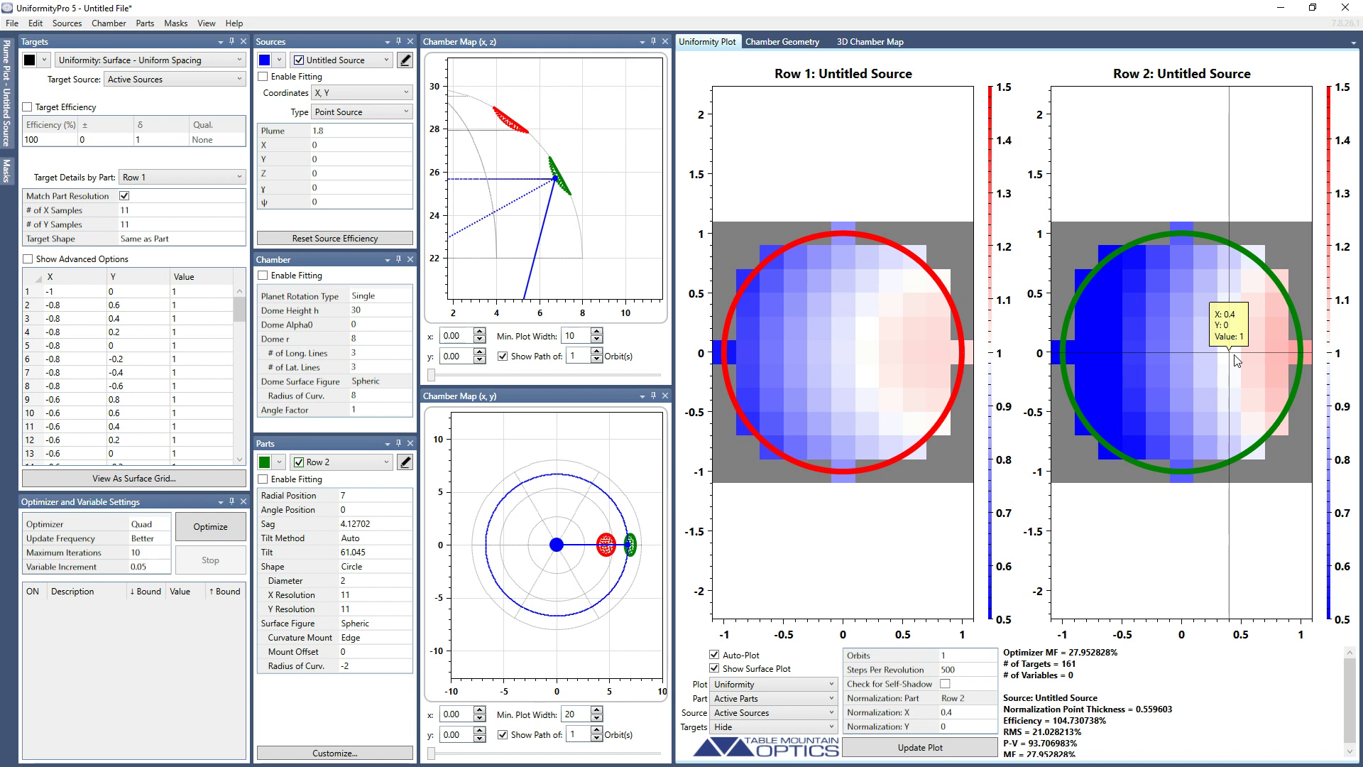
click(867, 355)
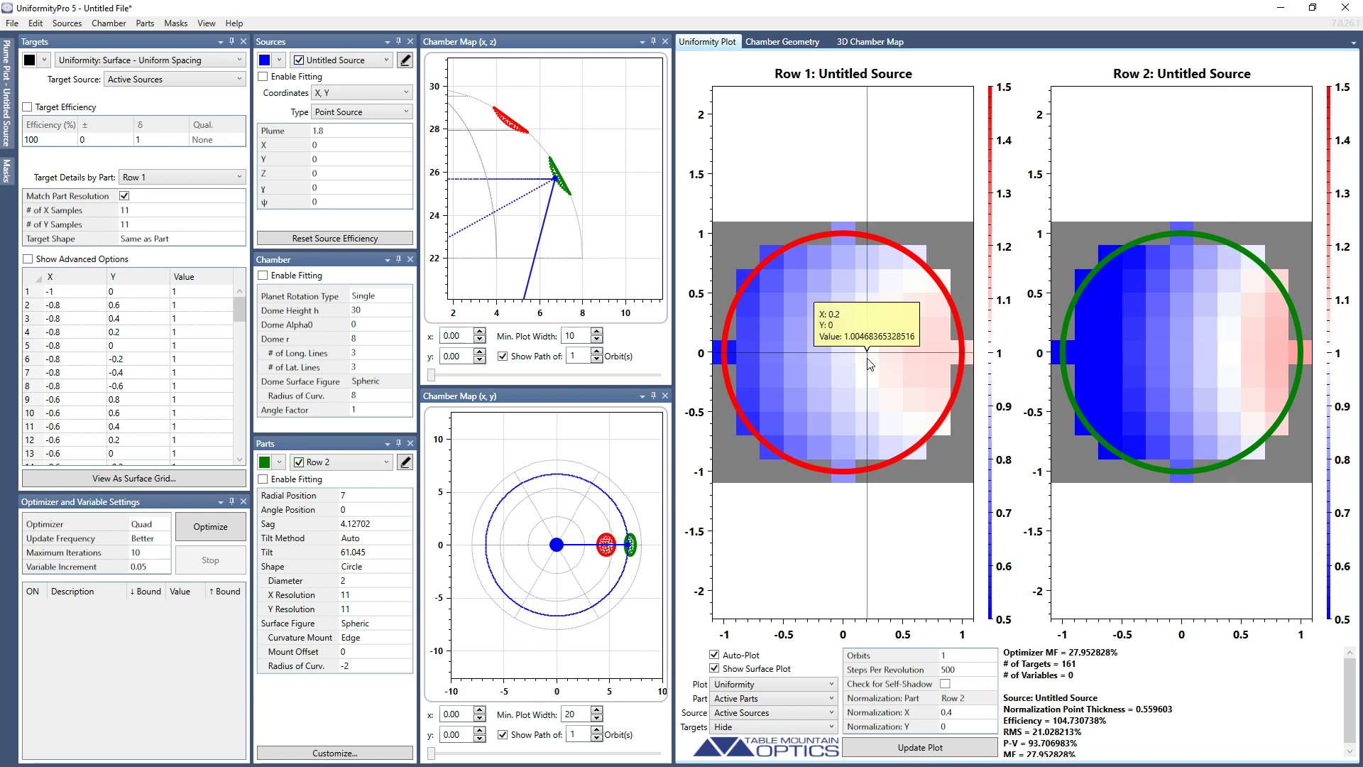
Step: Read the Row 1 plot's values around X 0.2 and the remaining plot statistics
drag(867, 357, 884, 358)
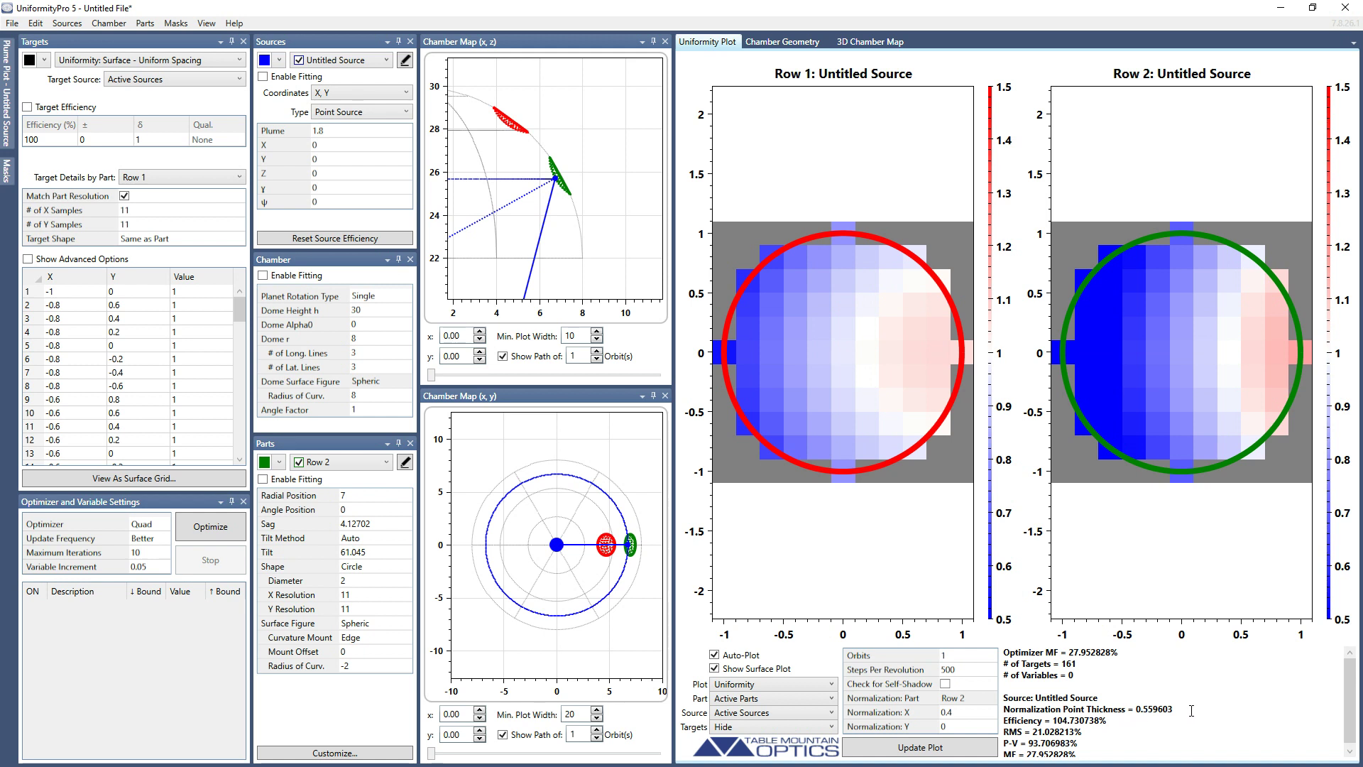
scroll(1192, 710, down, 1)
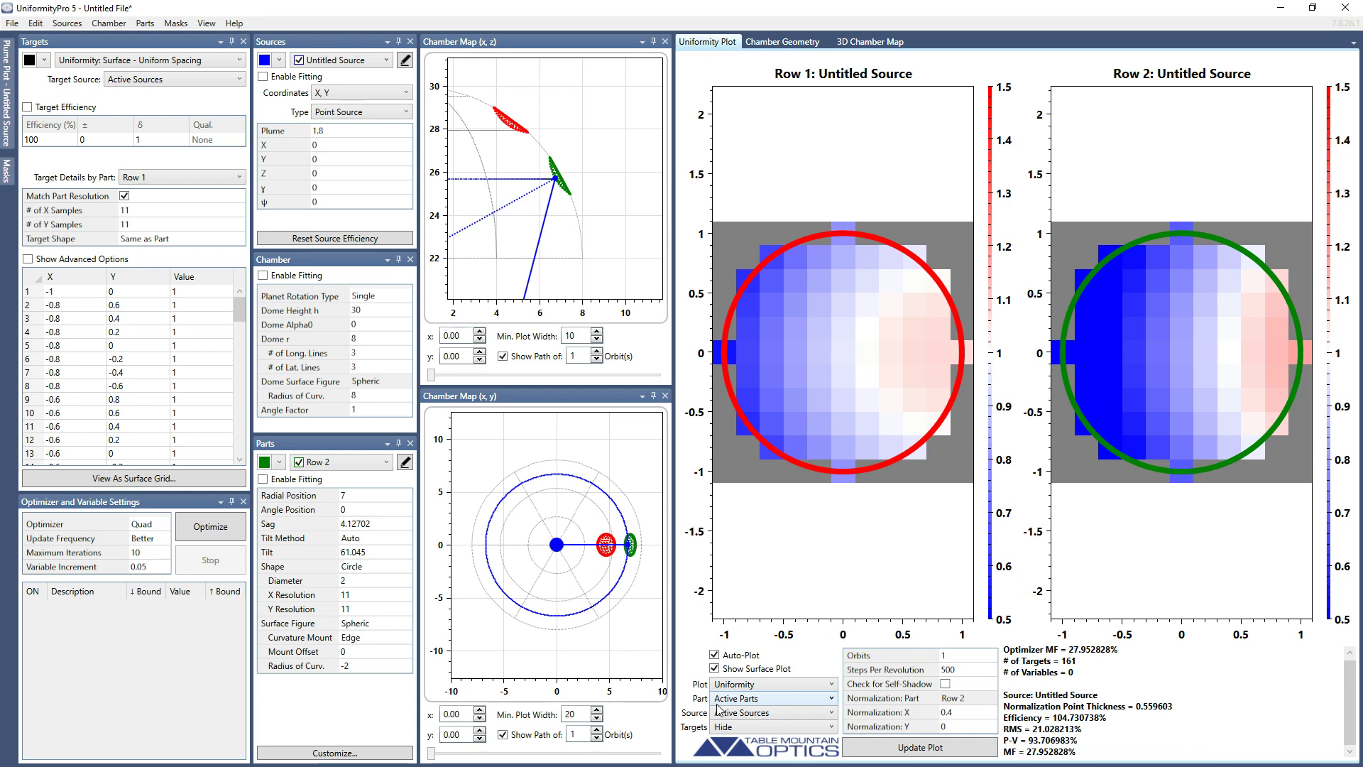
Step: Switch the plotted part to Row 1 alone, to Row 2 alone, and back to Active Parts
click(749, 700)
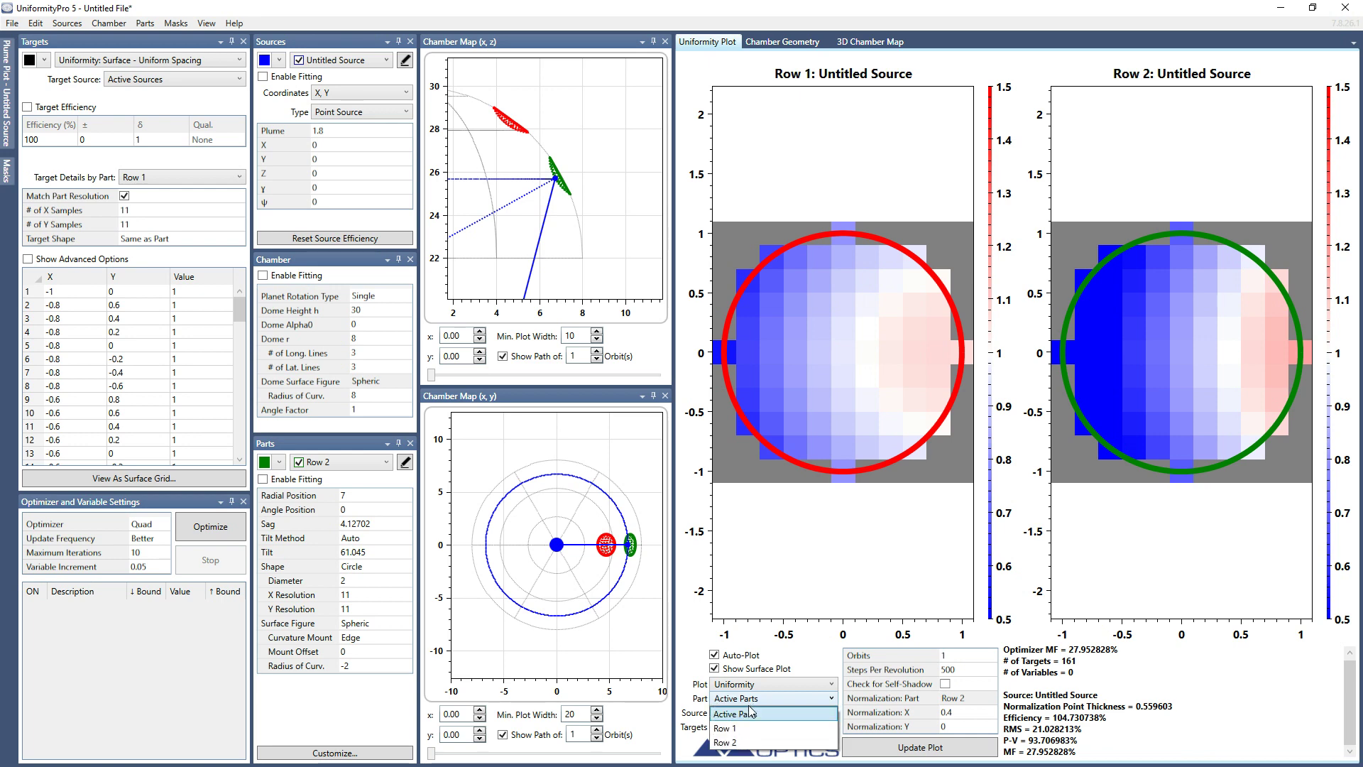
click(745, 728)
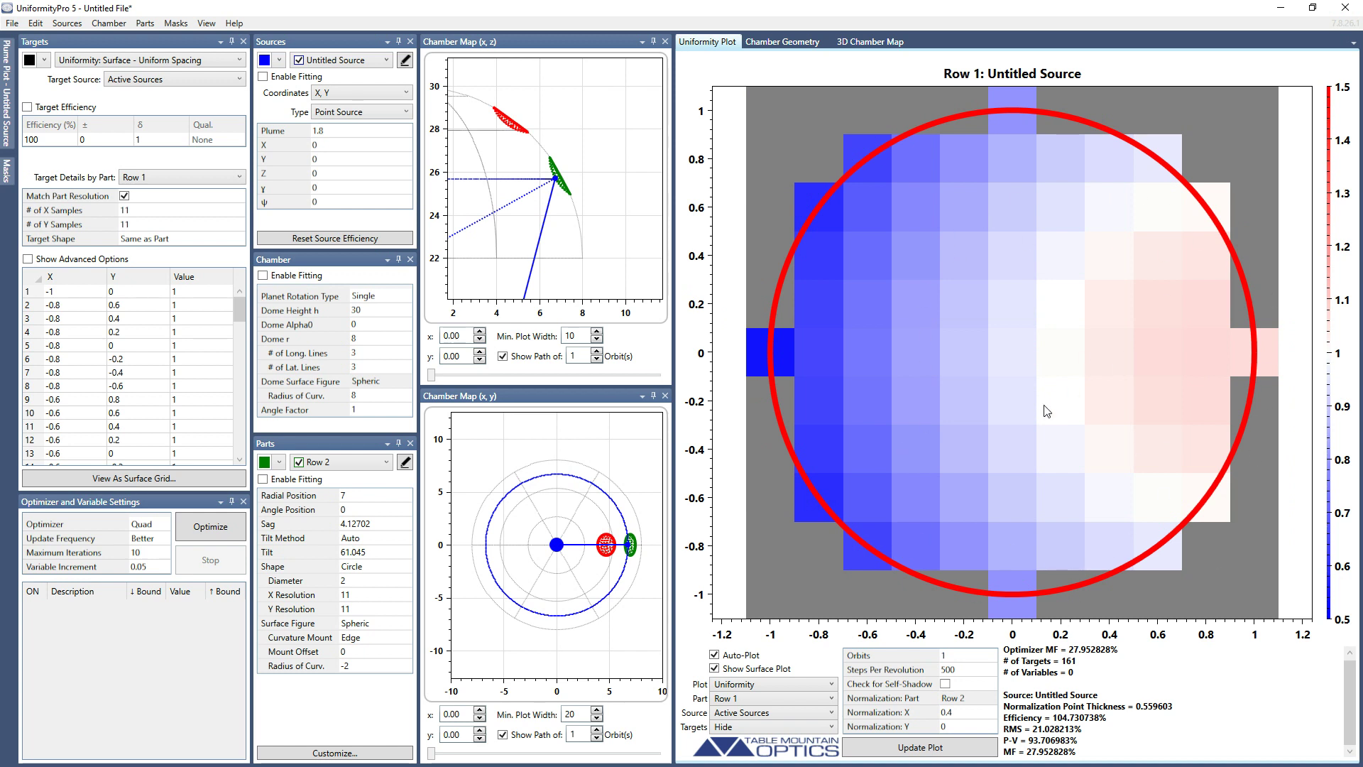
click(823, 699)
click(755, 728)
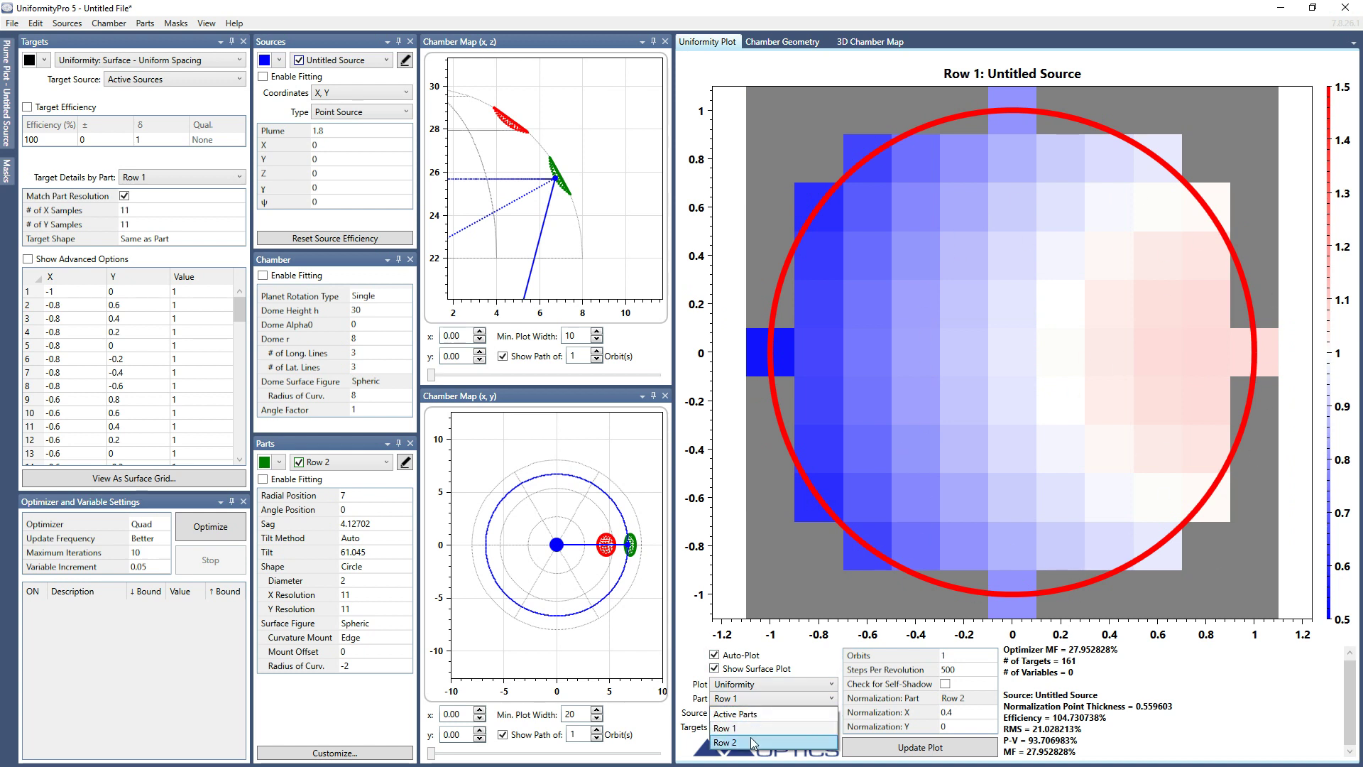
click(756, 699)
click(757, 721)
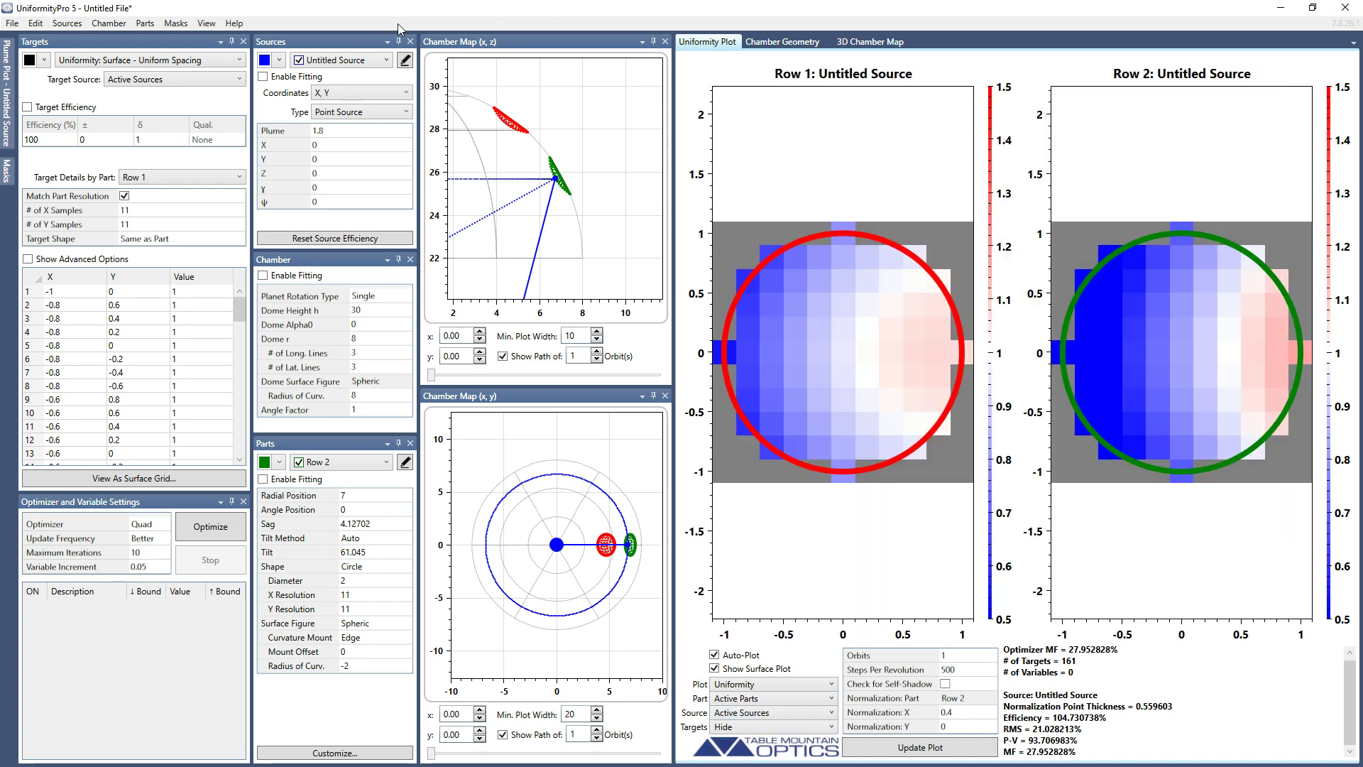
Step: Add a new source alongside the existing Untitled Source
right_click(341, 44)
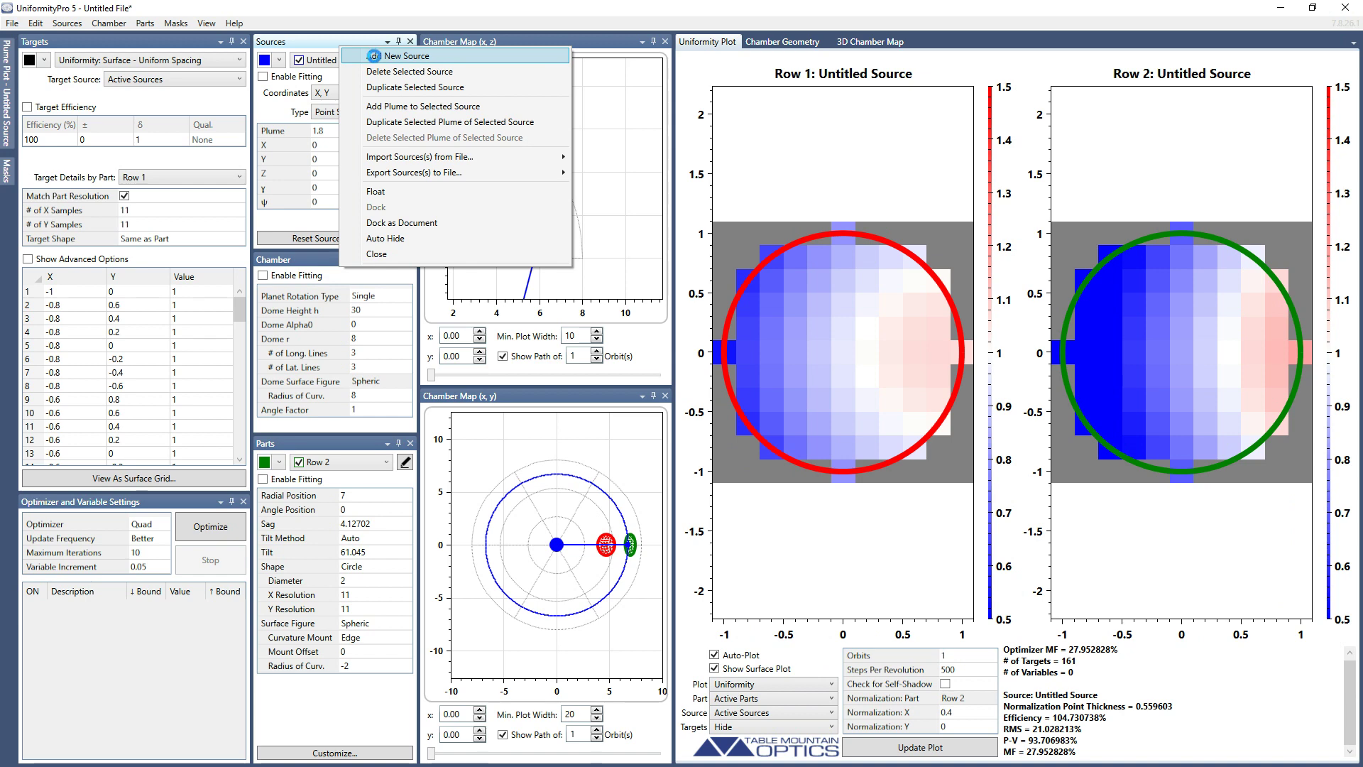
click(371, 57)
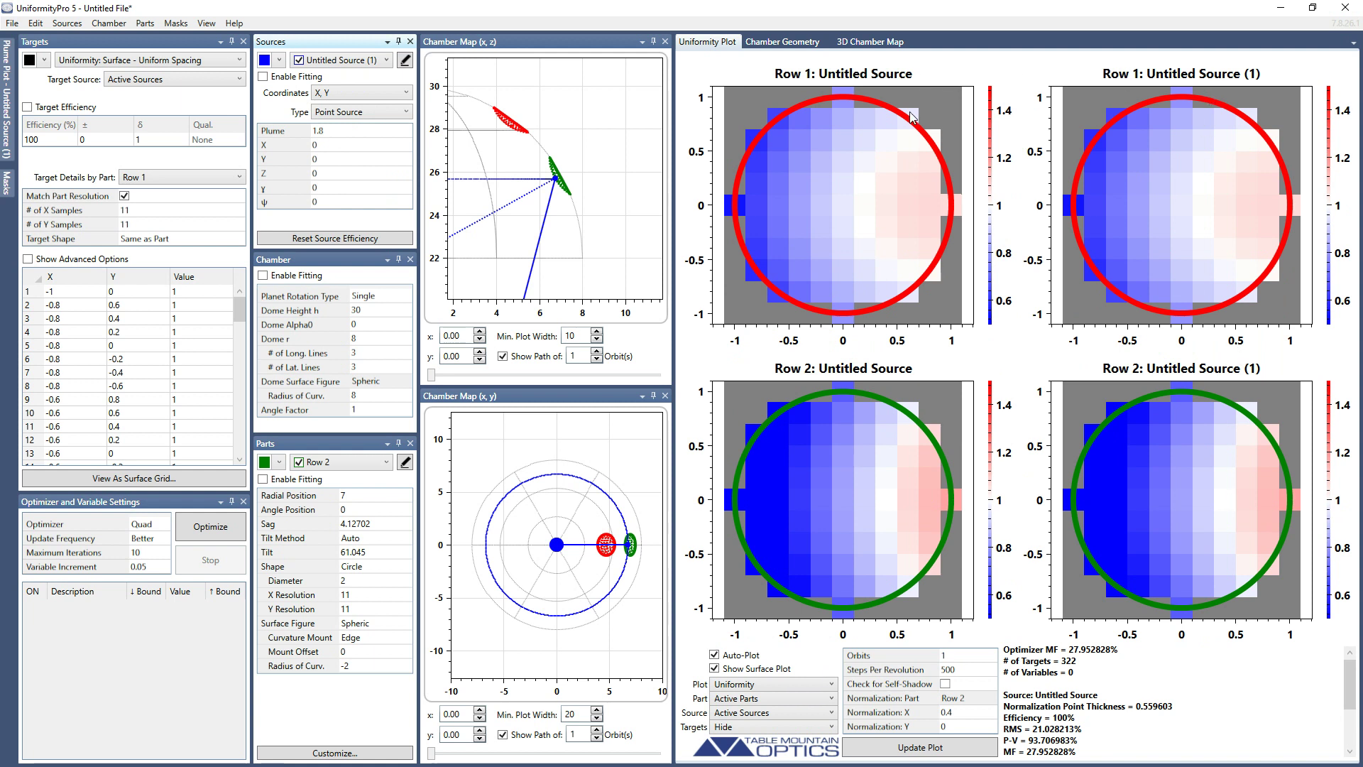
click(765, 725)
click(678, 692)
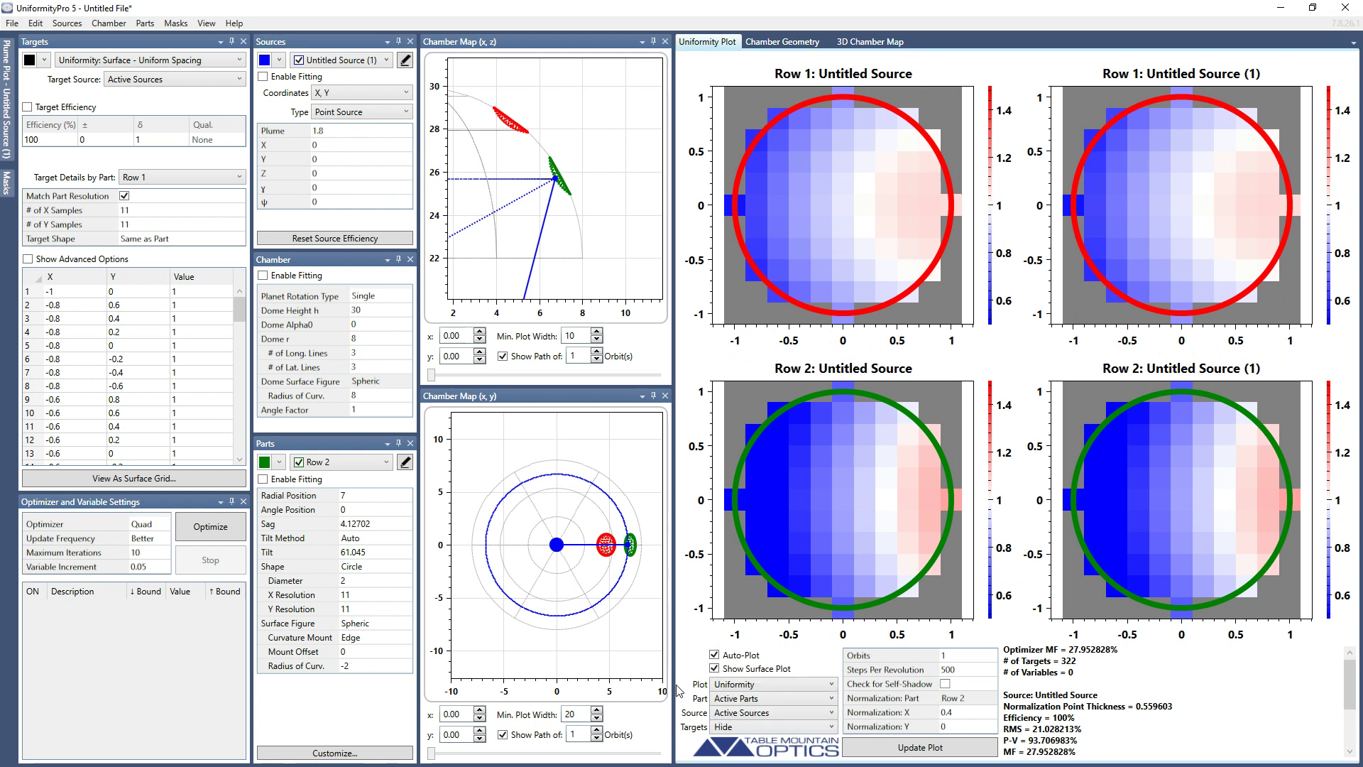
Step: Switch the plotted source to Untitled Source, to Untitled Source (1), and back to Active Sources
click(736, 714)
click(749, 742)
click(755, 712)
click(755, 756)
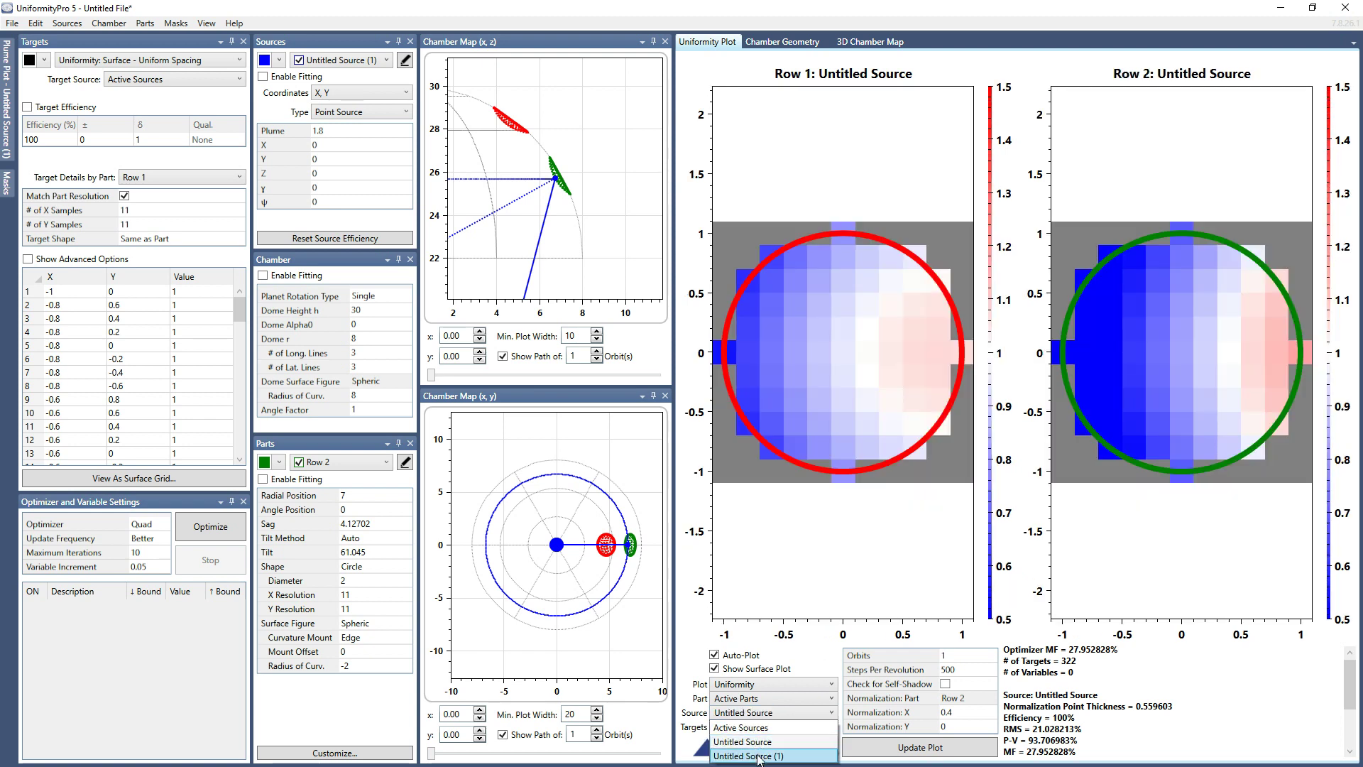
click(754, 713)
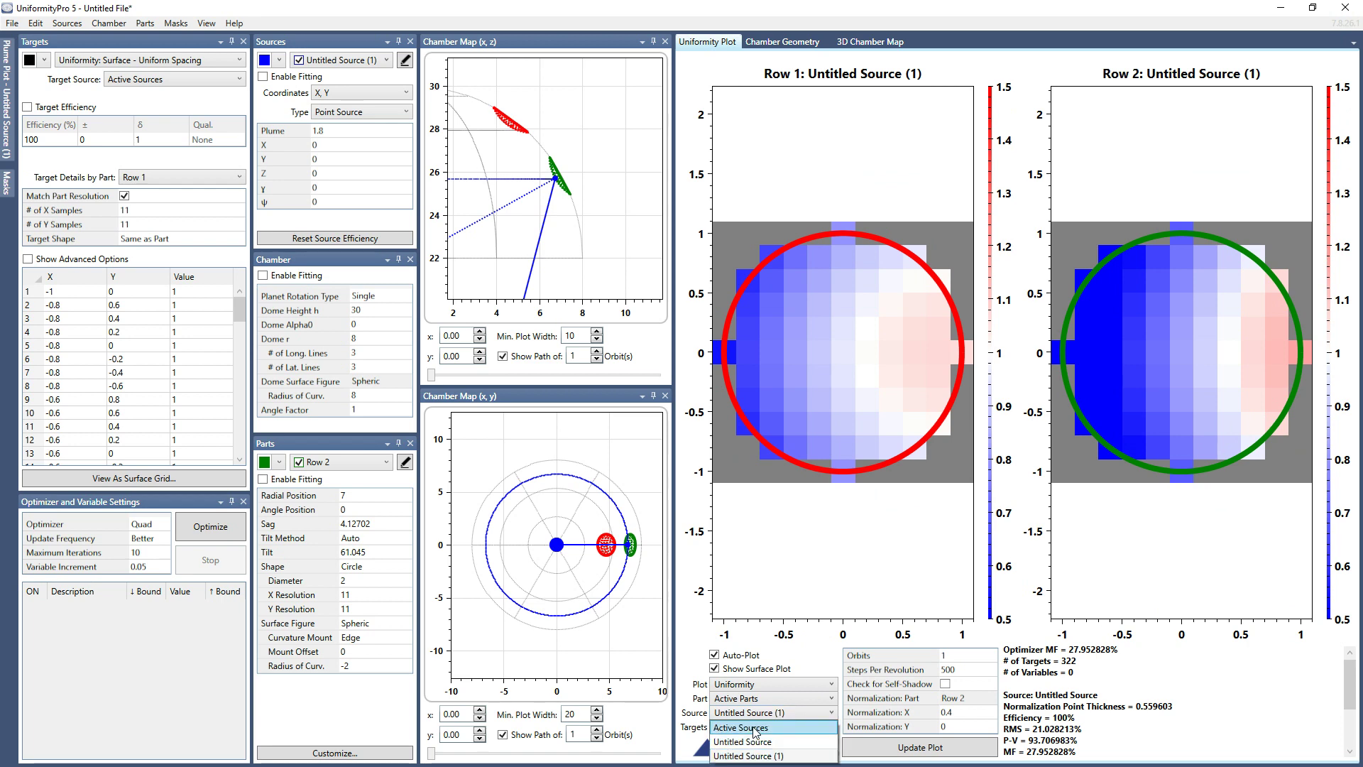
click(754, 728)
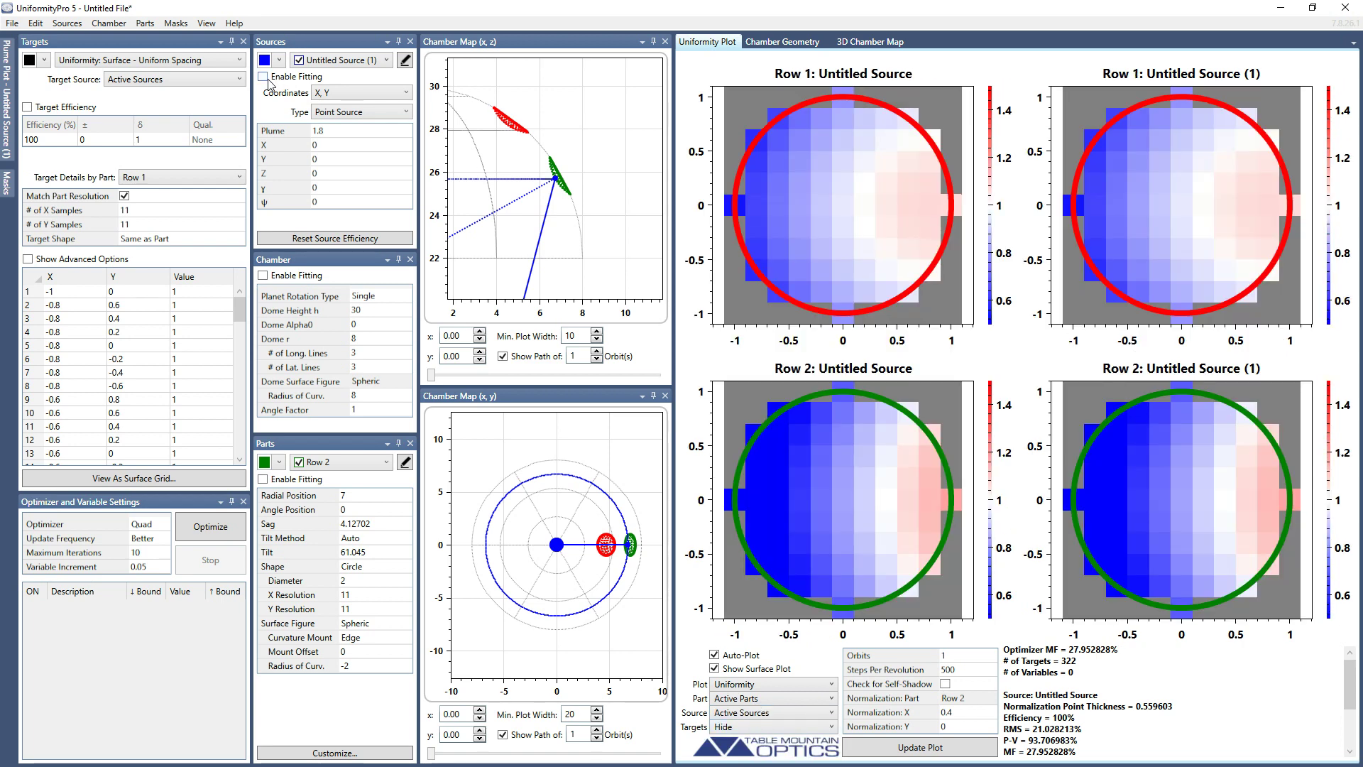
Step: Delete the selected source, Untitled Source (1)
right_click(295, 40)
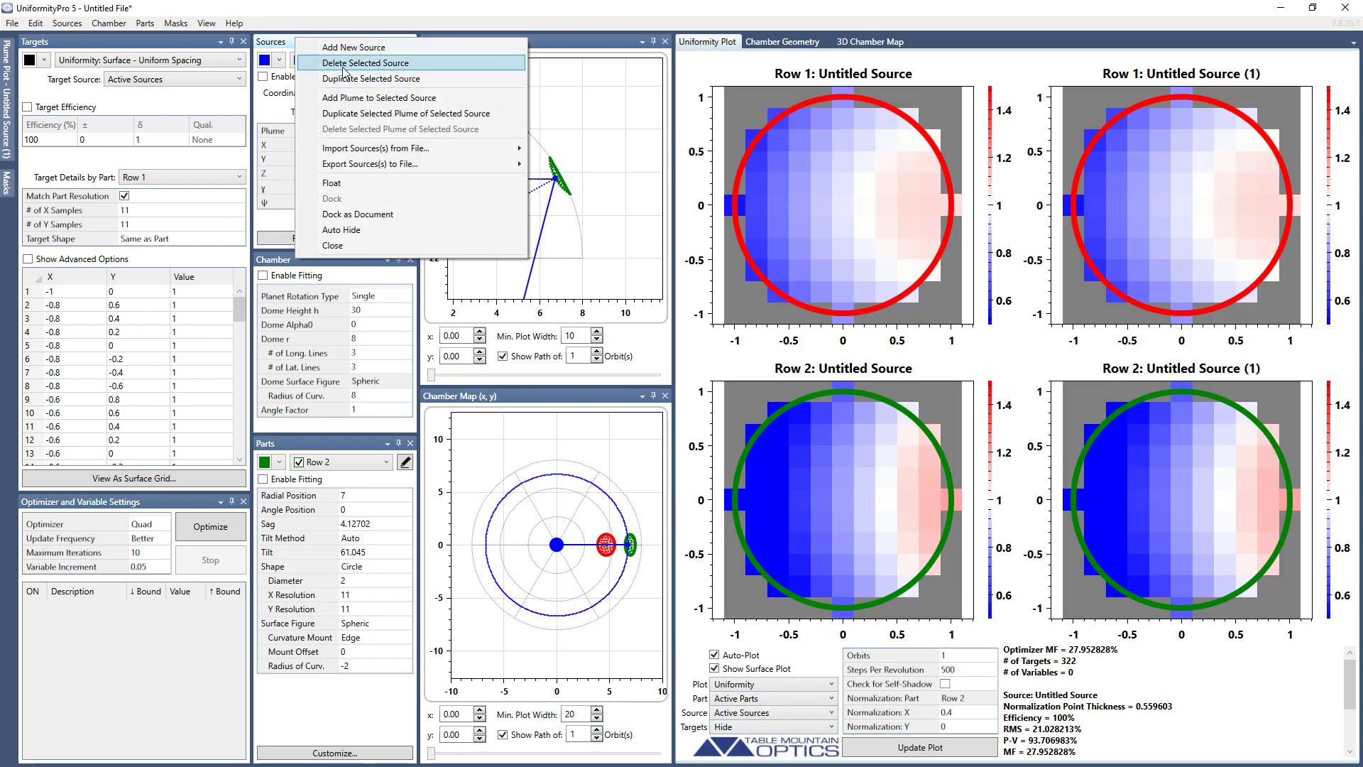
click(344, 65)
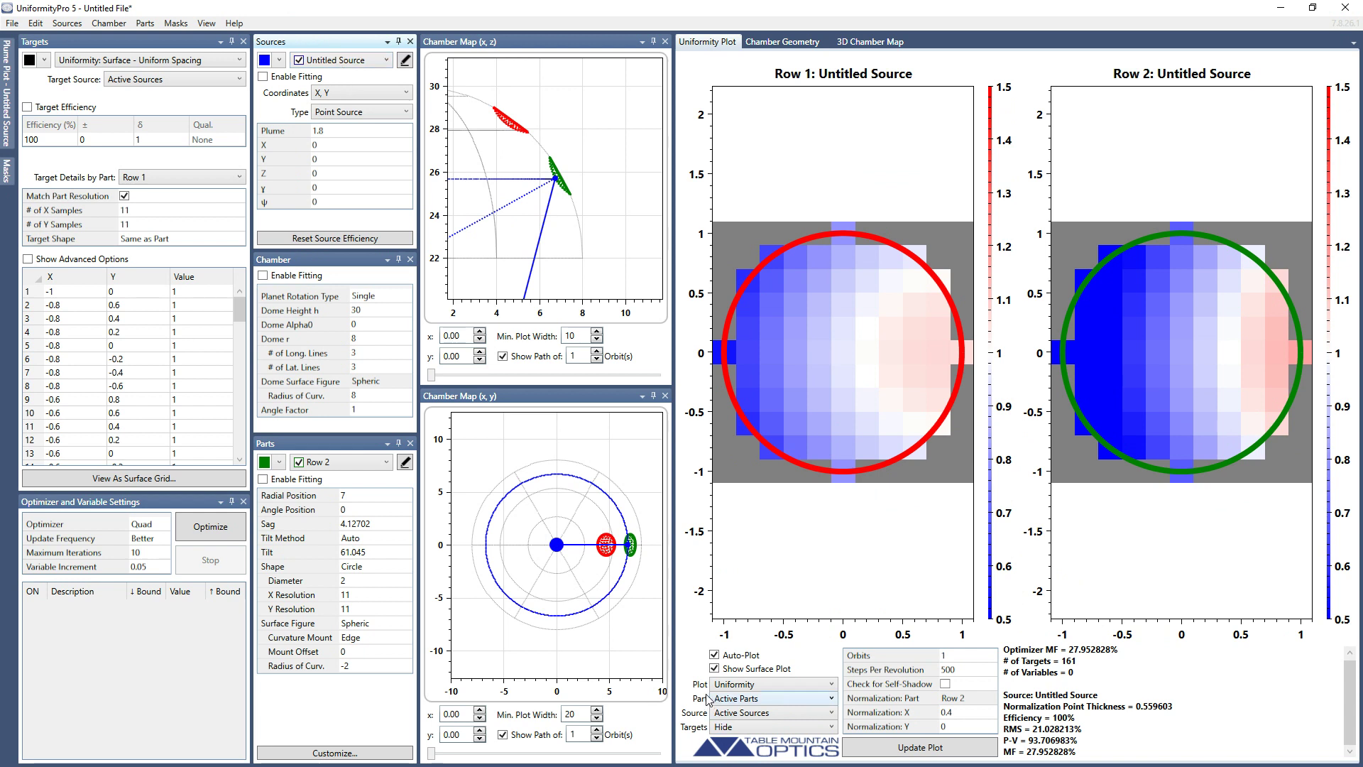
Step: Change the plot type to AOI (Full Run) and on to AOI (Chamber Map Position)
click(760, 686)
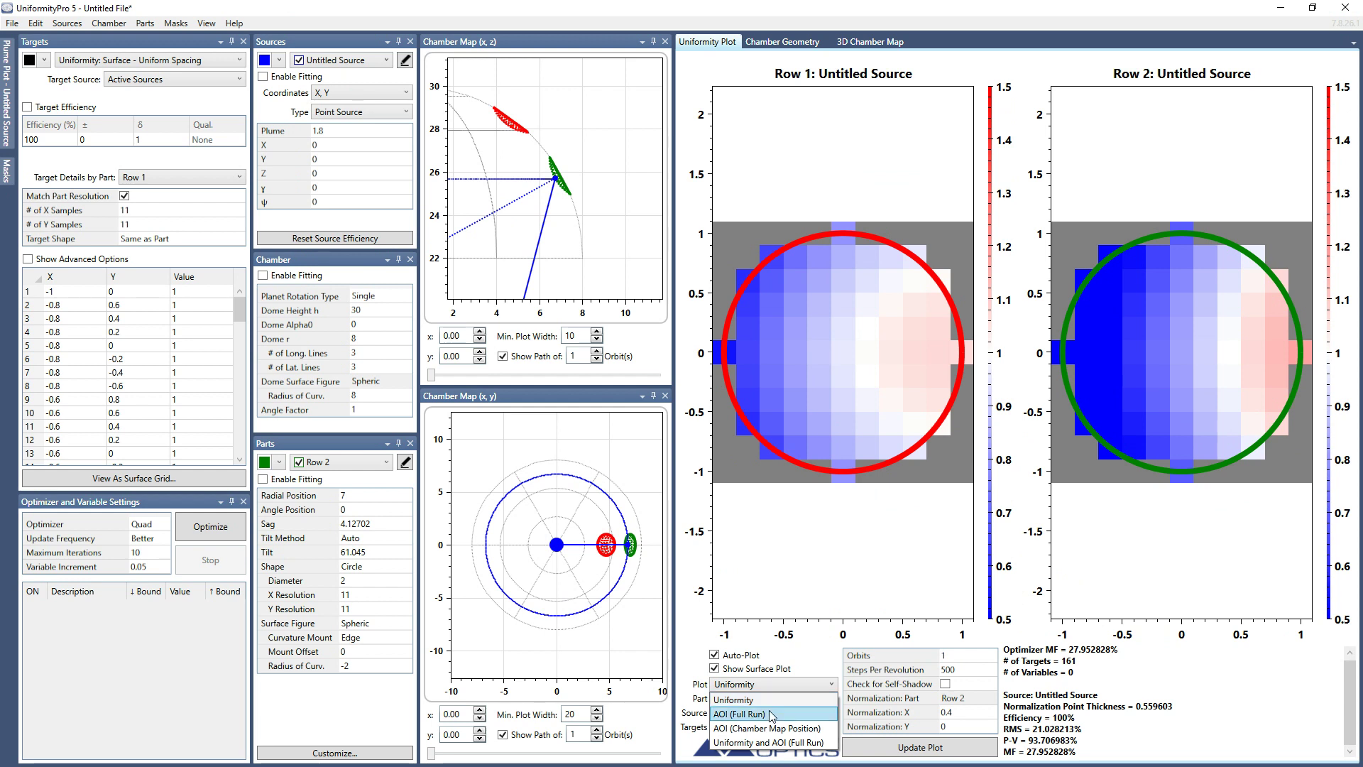
click(770, 714)
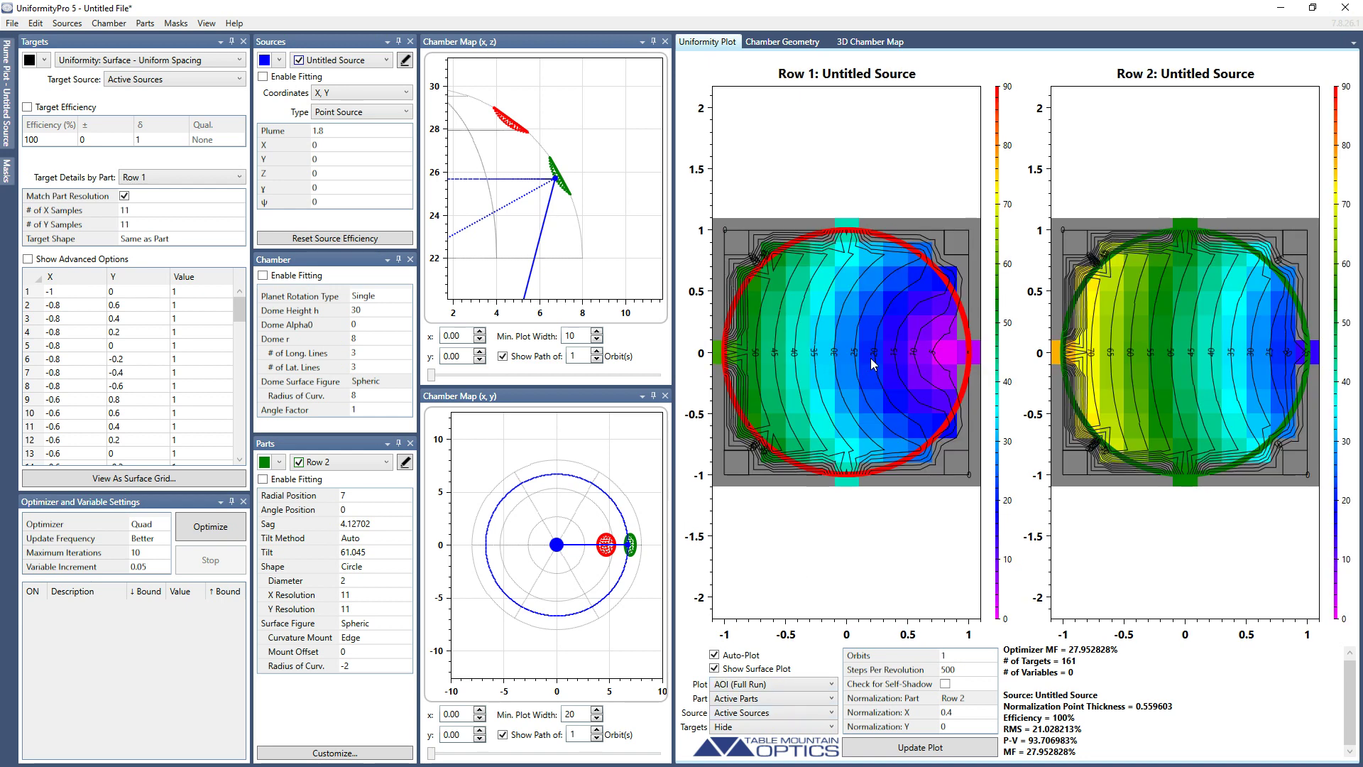
click(774, 683)
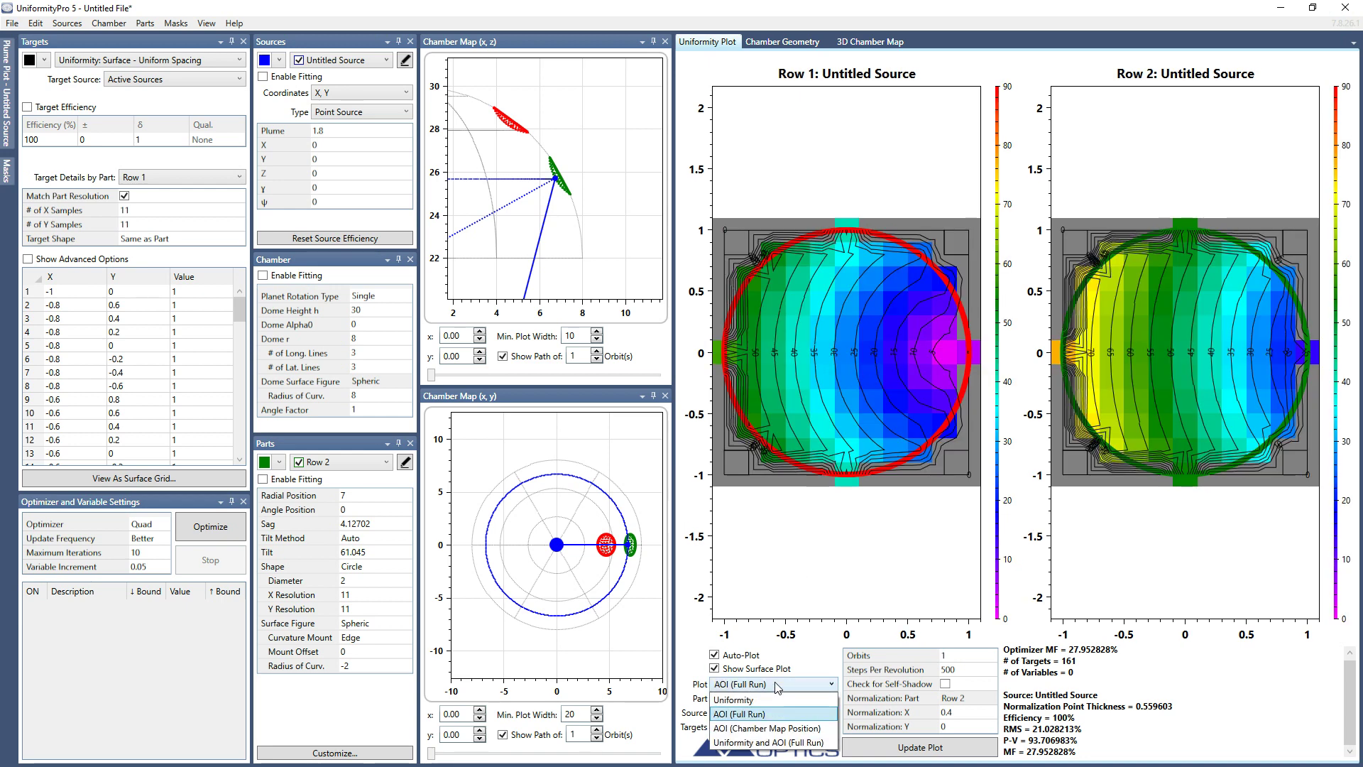
click(772, 728)
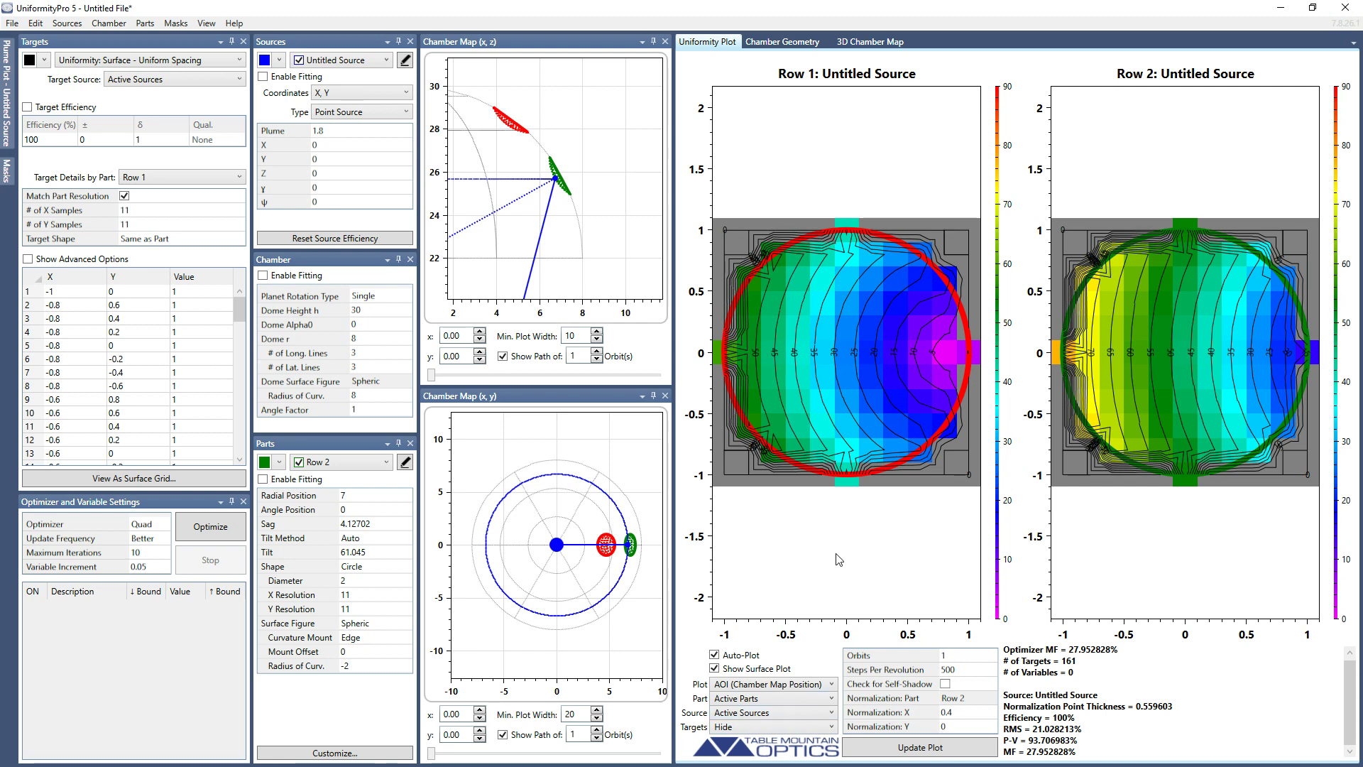
Step: Set the Planet Rotation Type to Double and the (x, y) Chamber Map's minimum plot width to 50
click(379, 296)
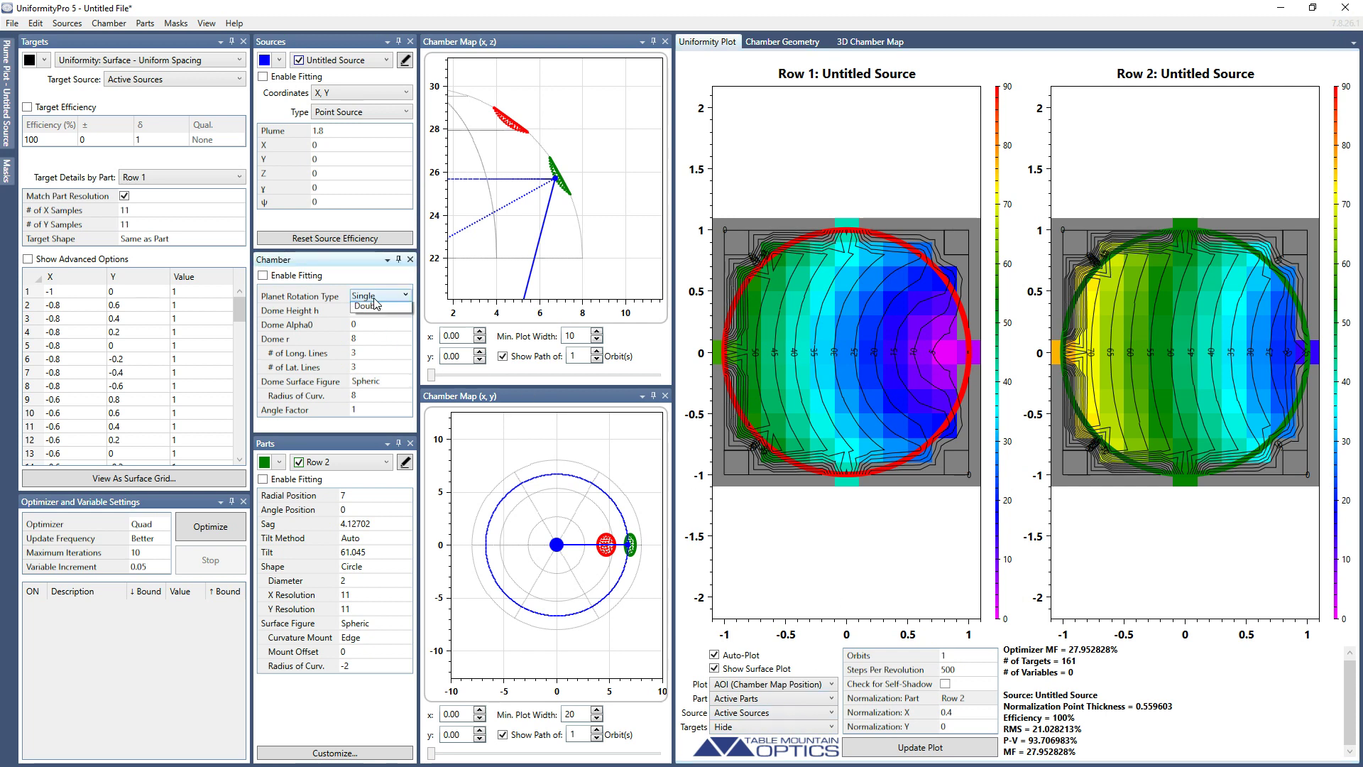
click(374, 329)
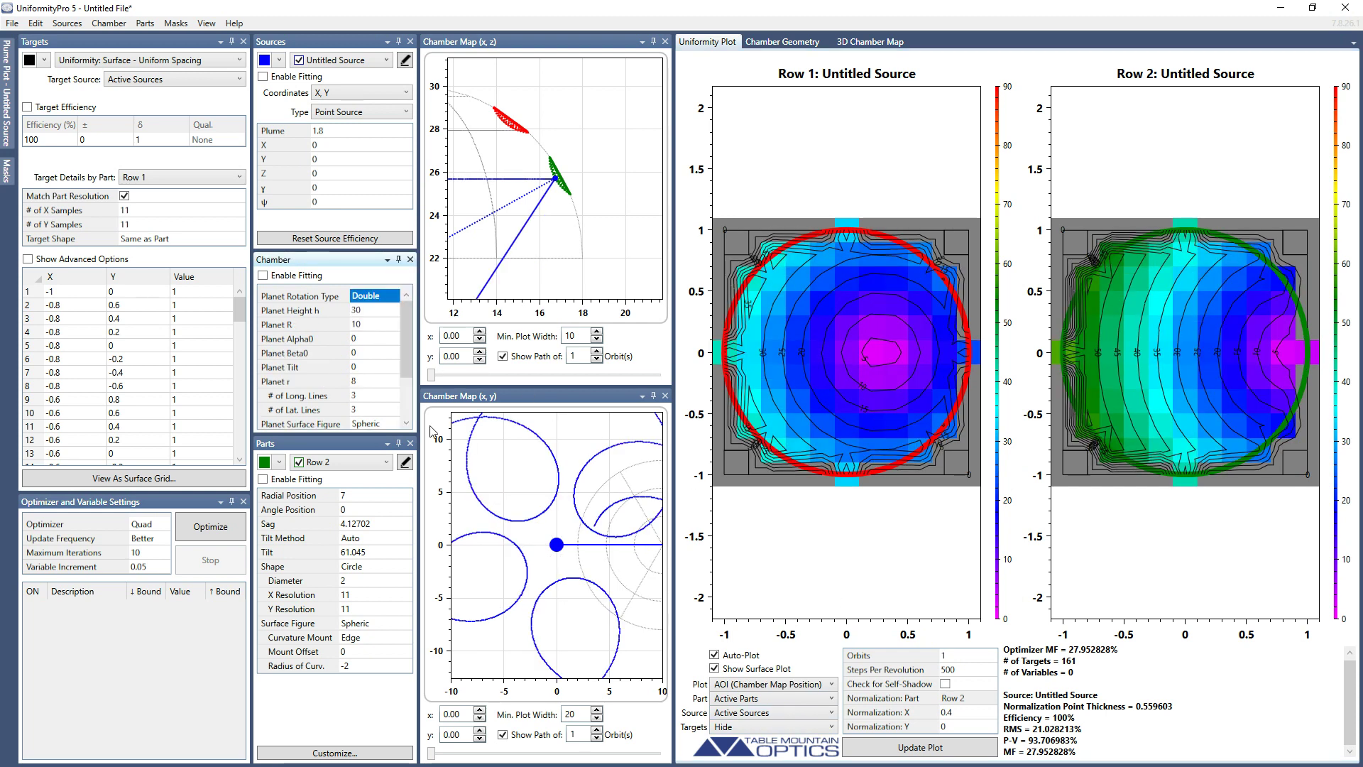
click(586, 716)
text(50)
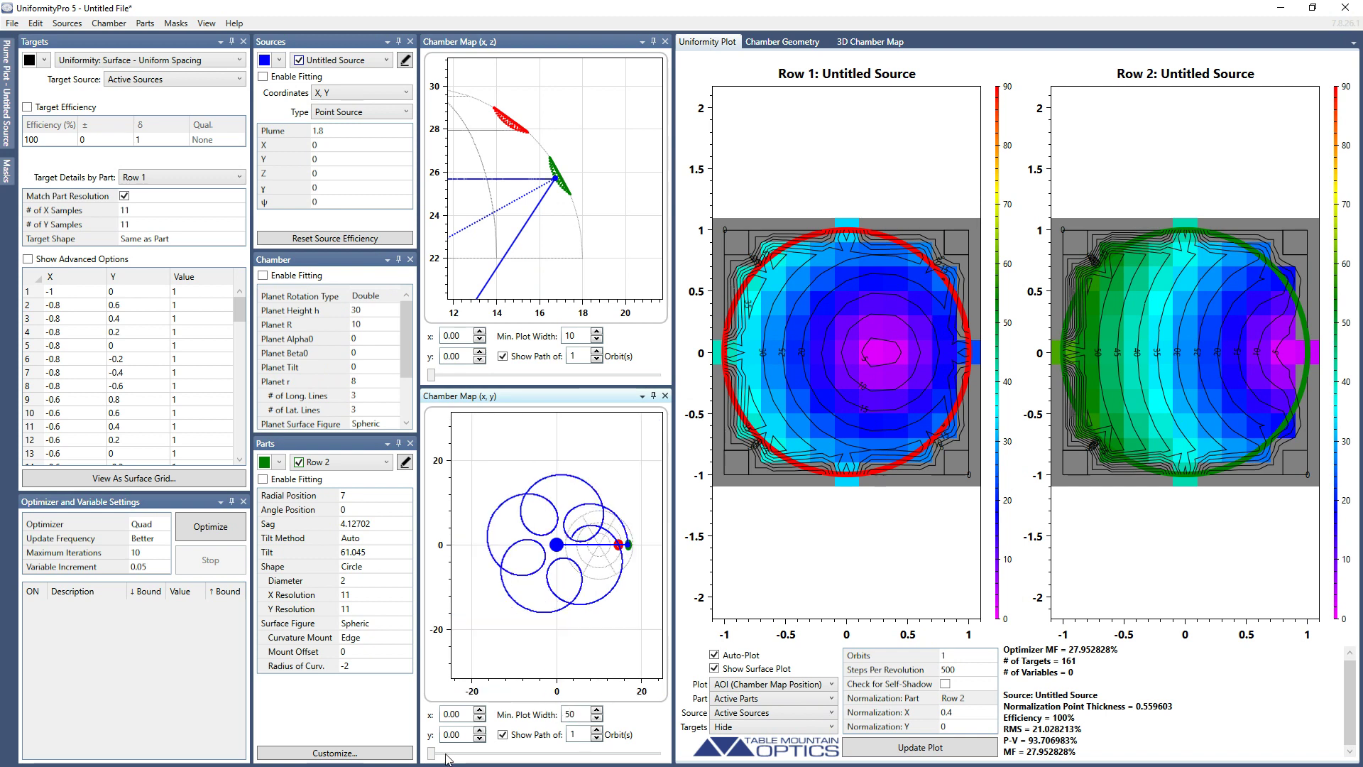
Step: Move the parts along their orbit and examine how the angle of incidence varies, including on the Row 2 plot
drag(432, 759, 495, 761)
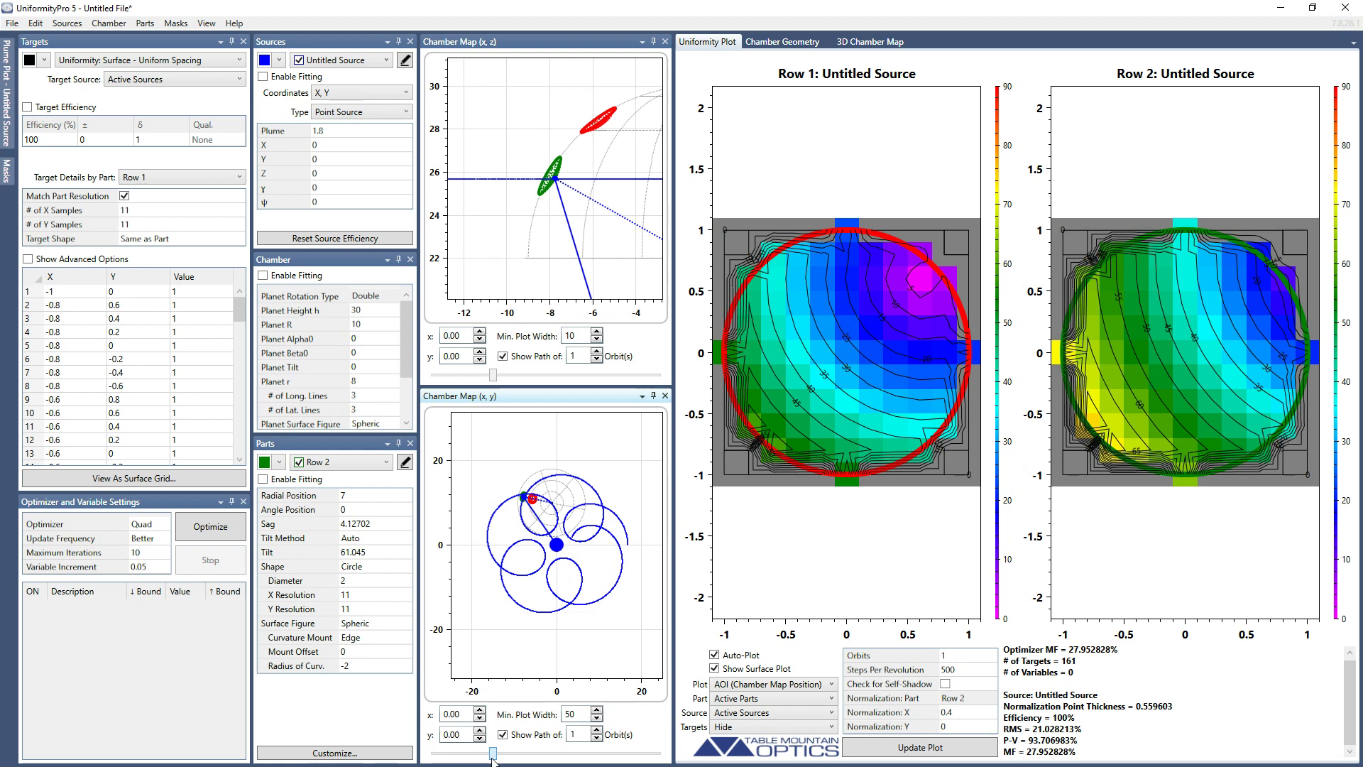
drag(494, 761, 462, 761)
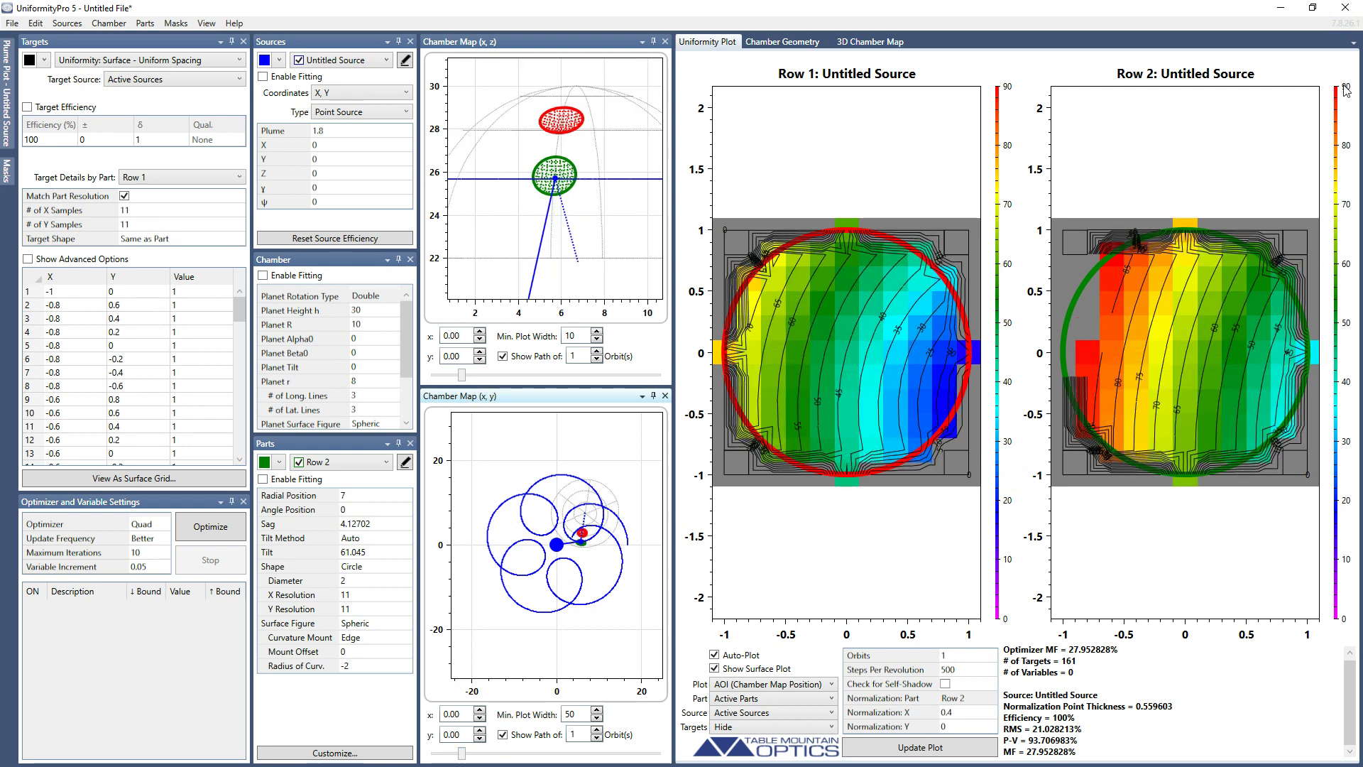
click(1090, 326)
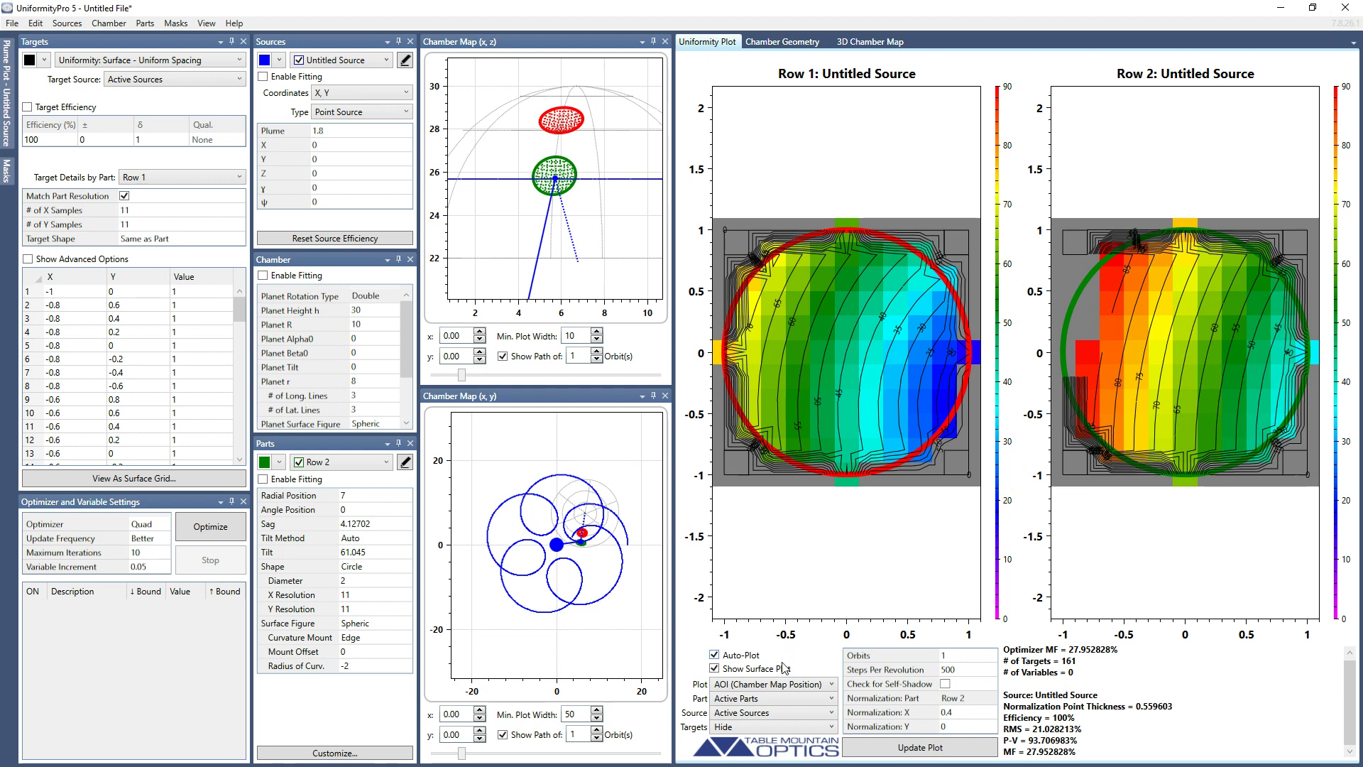
Step: Change the plot type to Uniformity and AOI (Full Run)
click(781, 686)
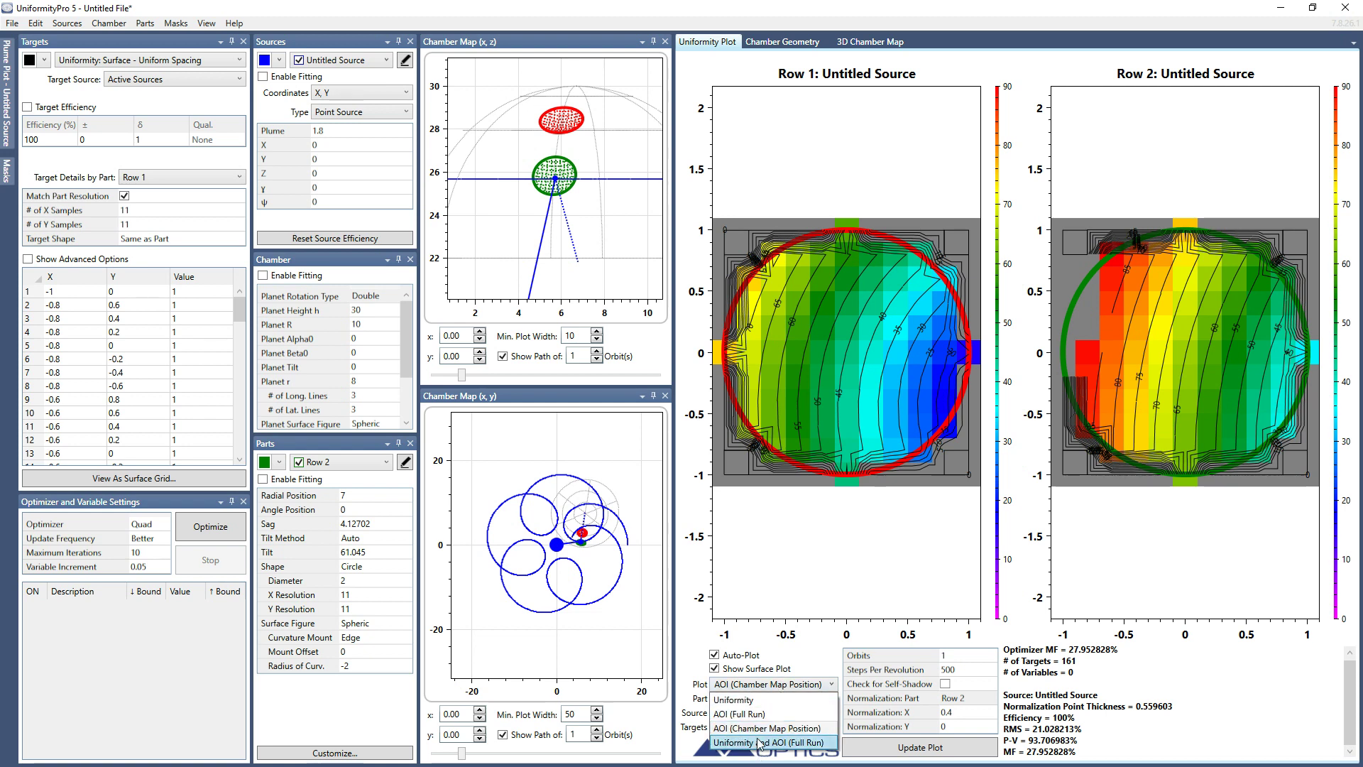
click(763, 742)
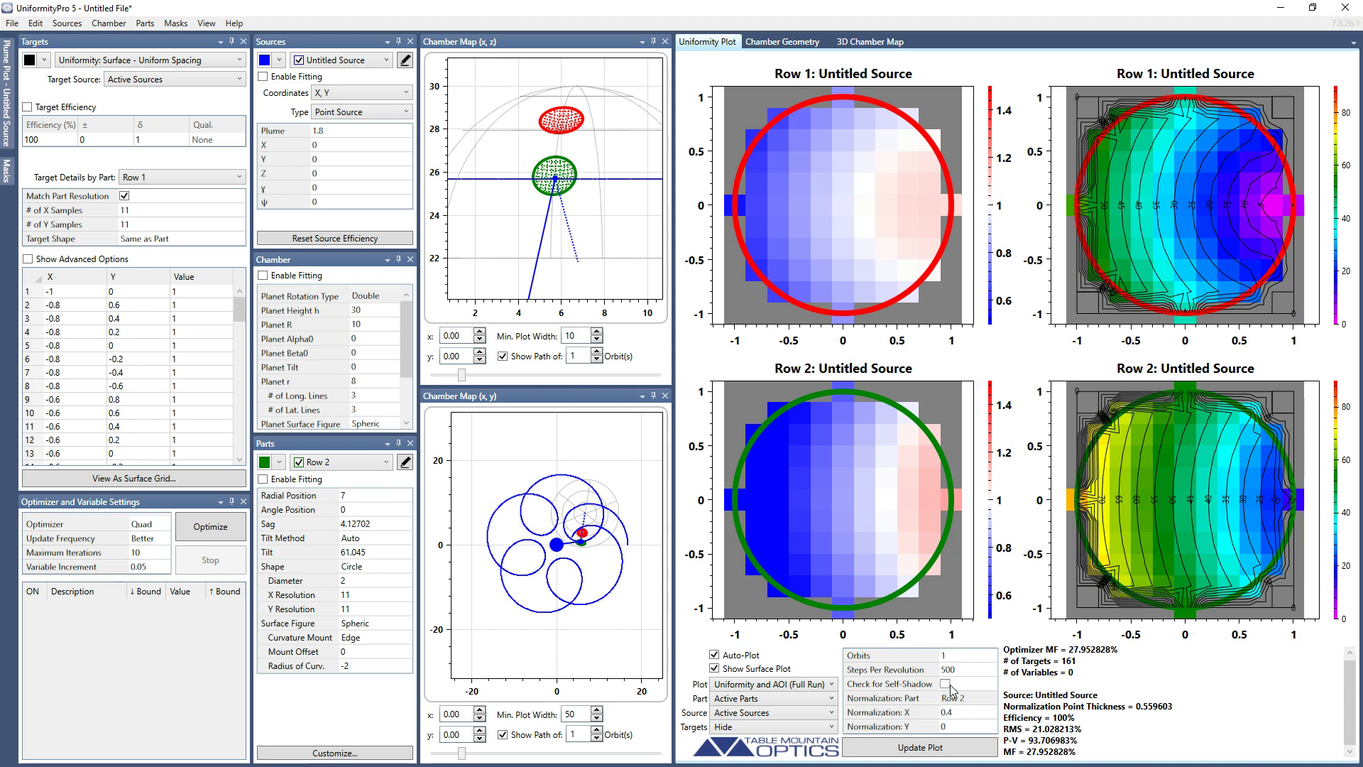
Step: Deactivate the Row 2 part and set Row 1's Radial Position to 0
click(298, 463)
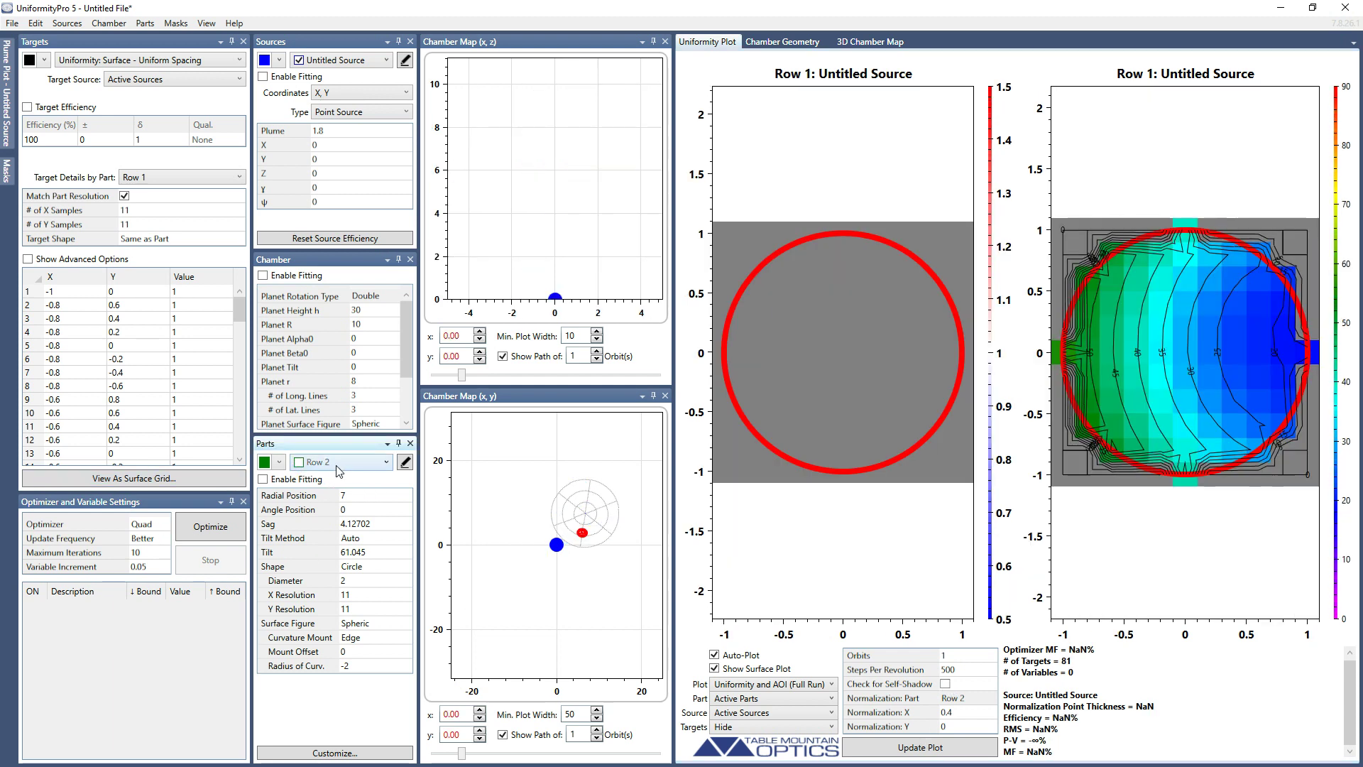
click(340, 462)
click(342, 479)
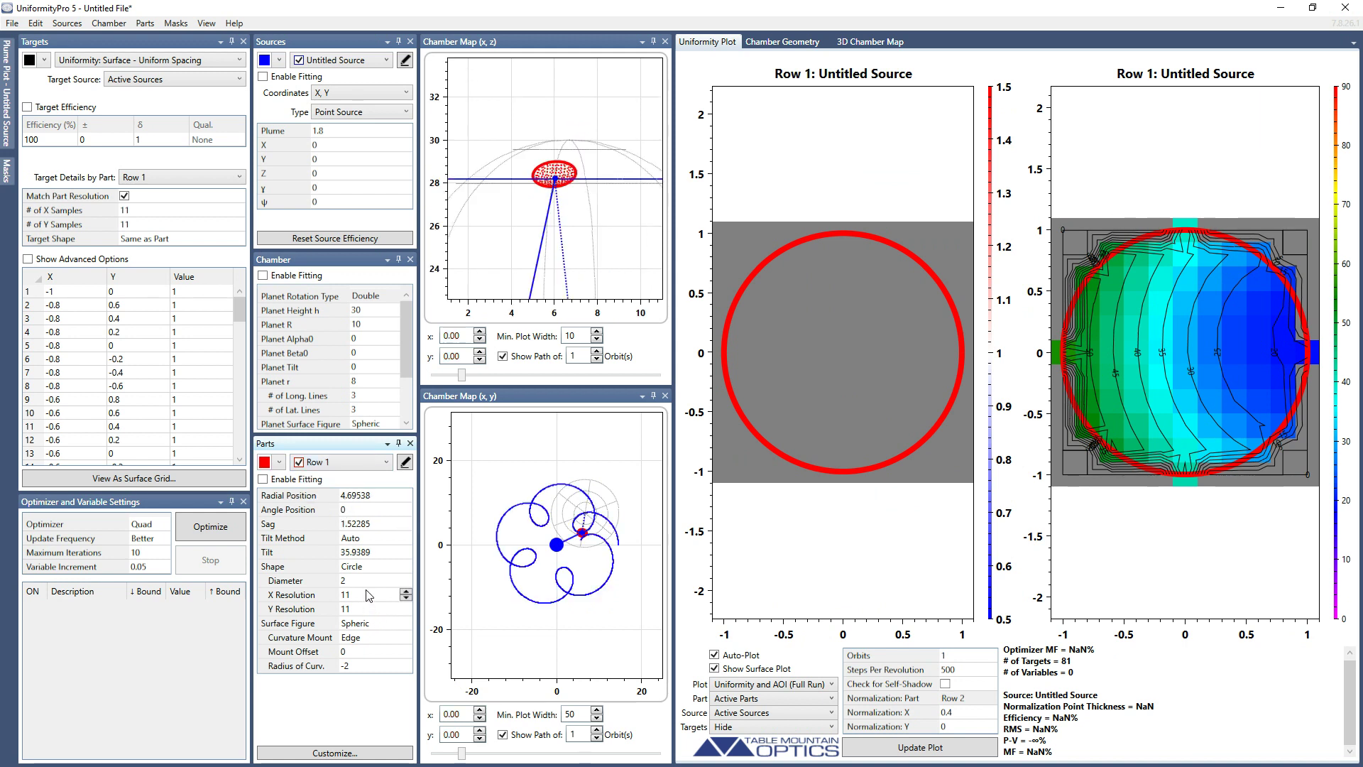
click(369, 499)
text(0)
key(Tab)
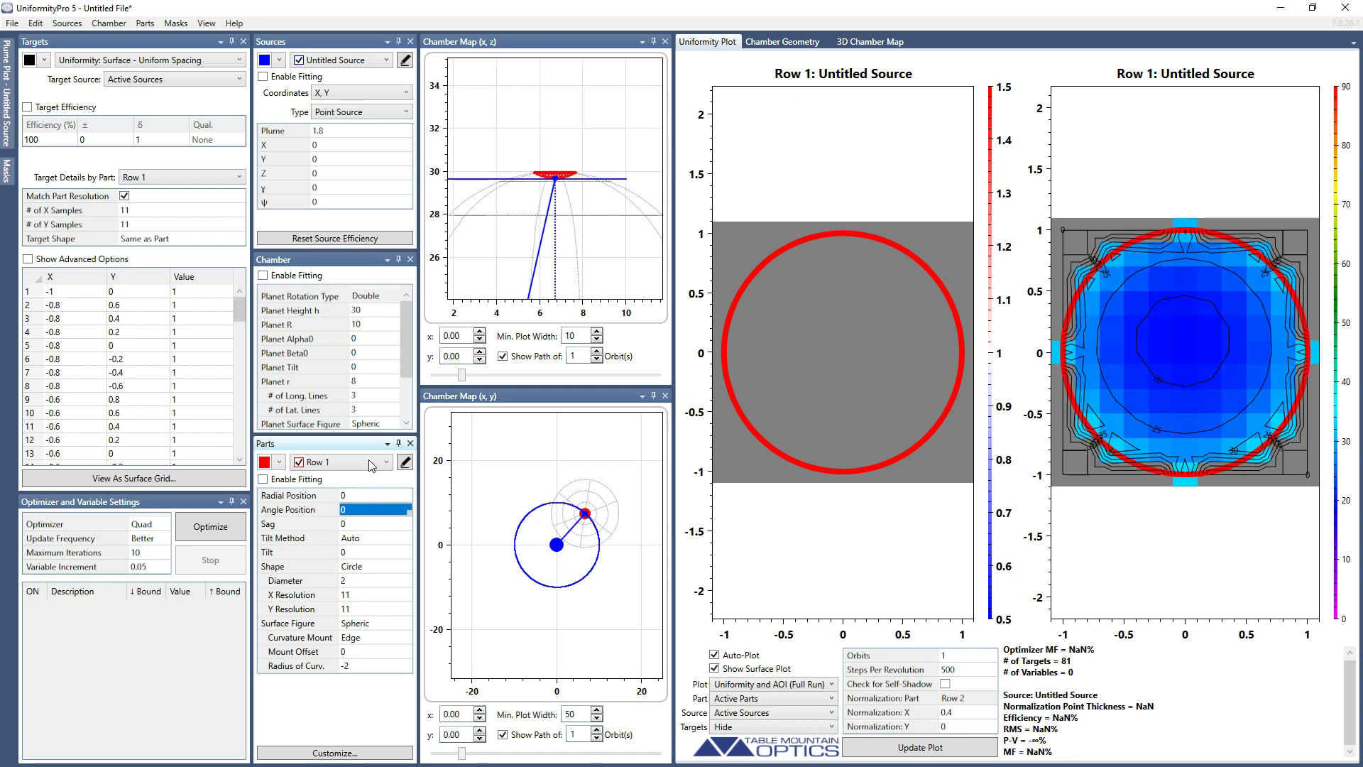
Step: Set the radius of curvature of Row 1's spheric surface figure to 8
drag(368, 435, 368, 504)
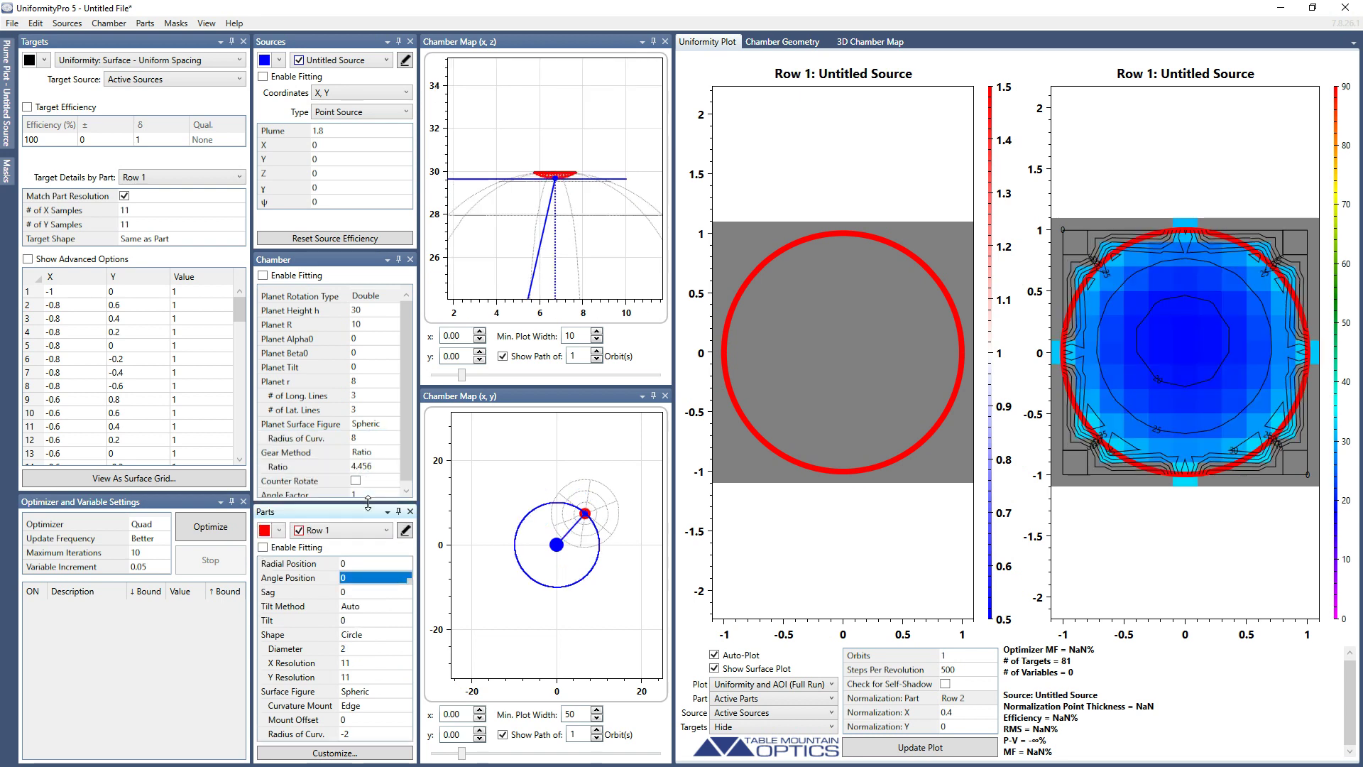
click(375, 692)
click(375, 692)
click(375, 692)
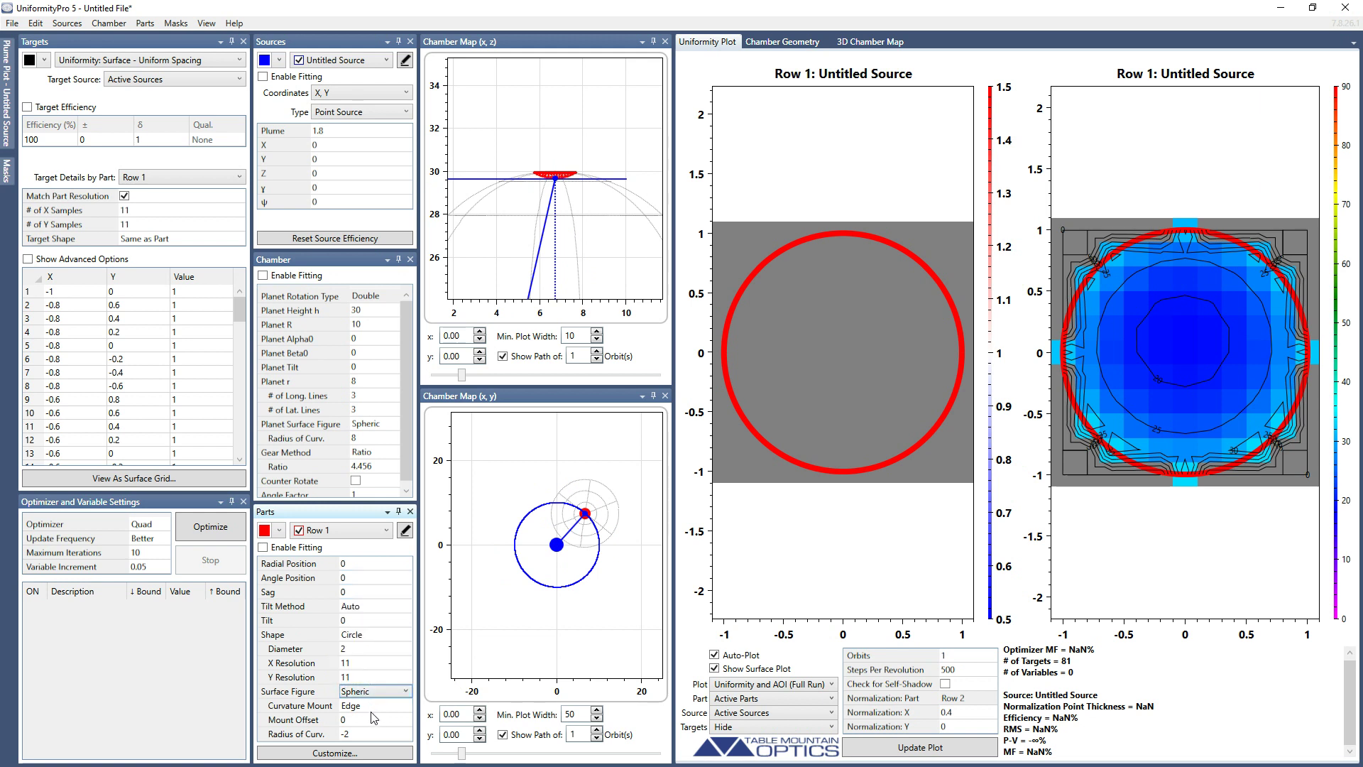
click(370, 735)
click(370, 737)
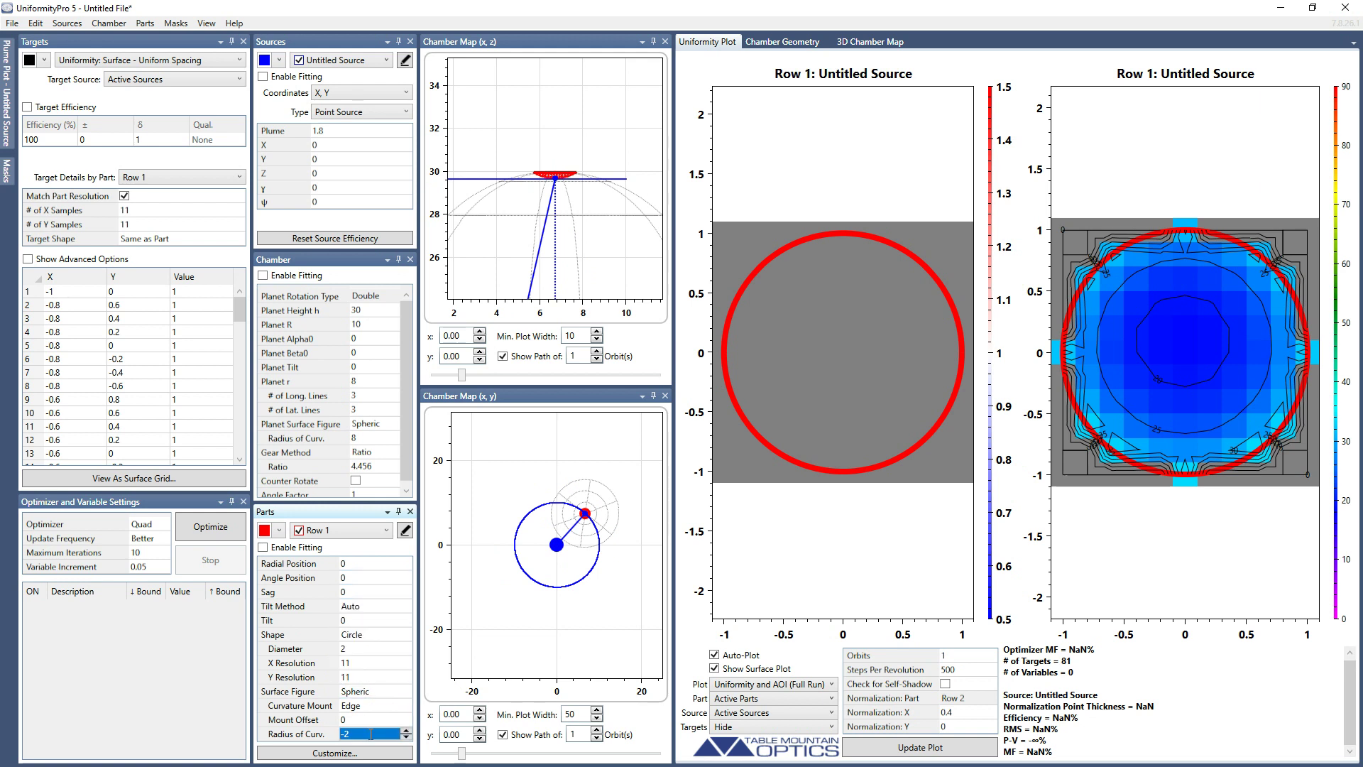
text(8)
key(Return)
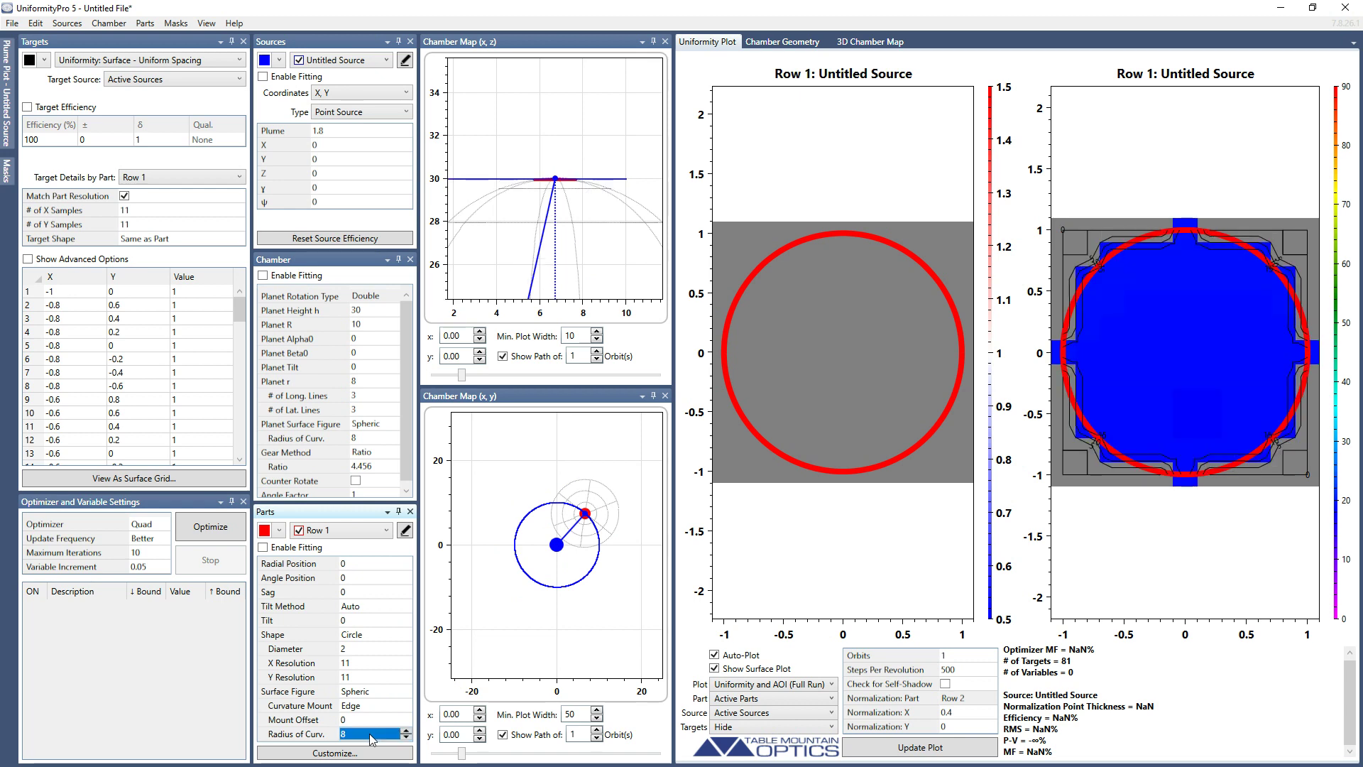
Step: Set Row 1's Curvature Mount to Vertex
click(370, 708)
click(369, 707)
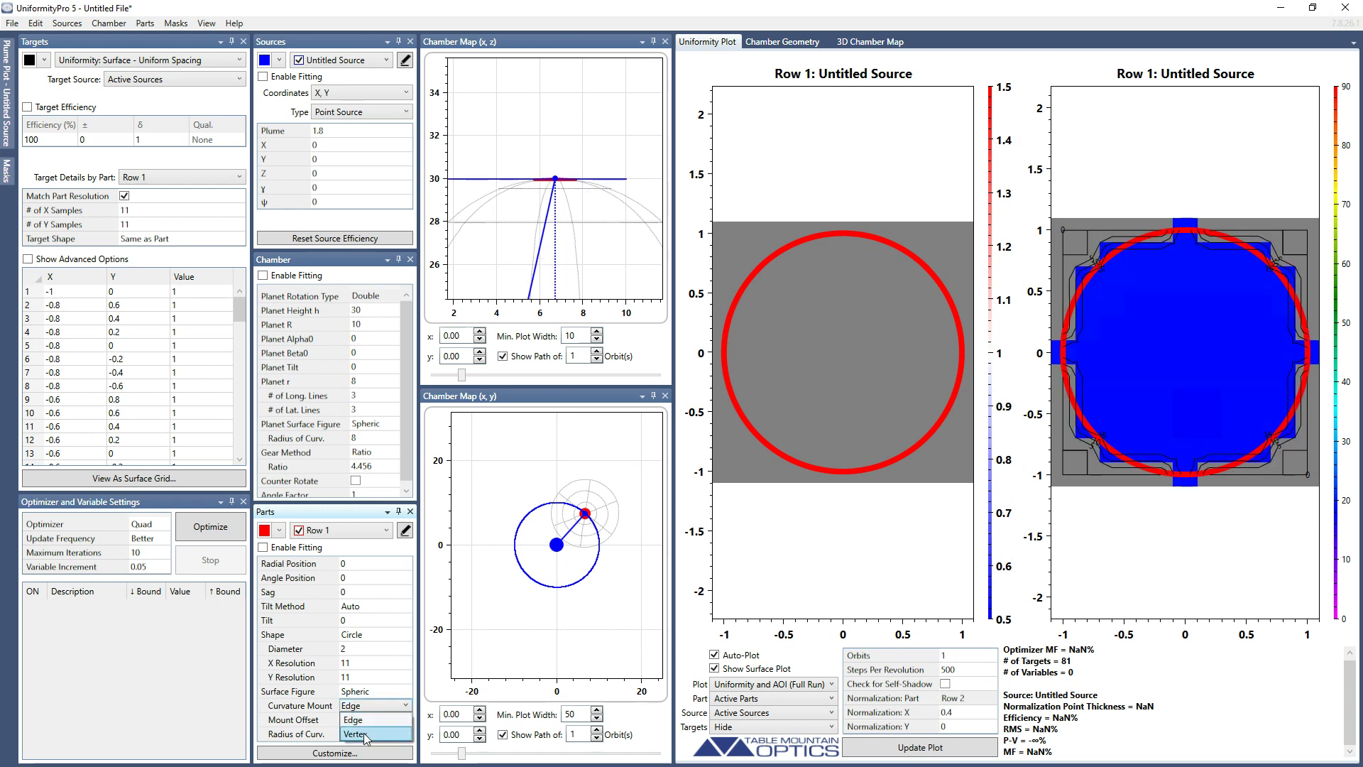
click(365, 736)
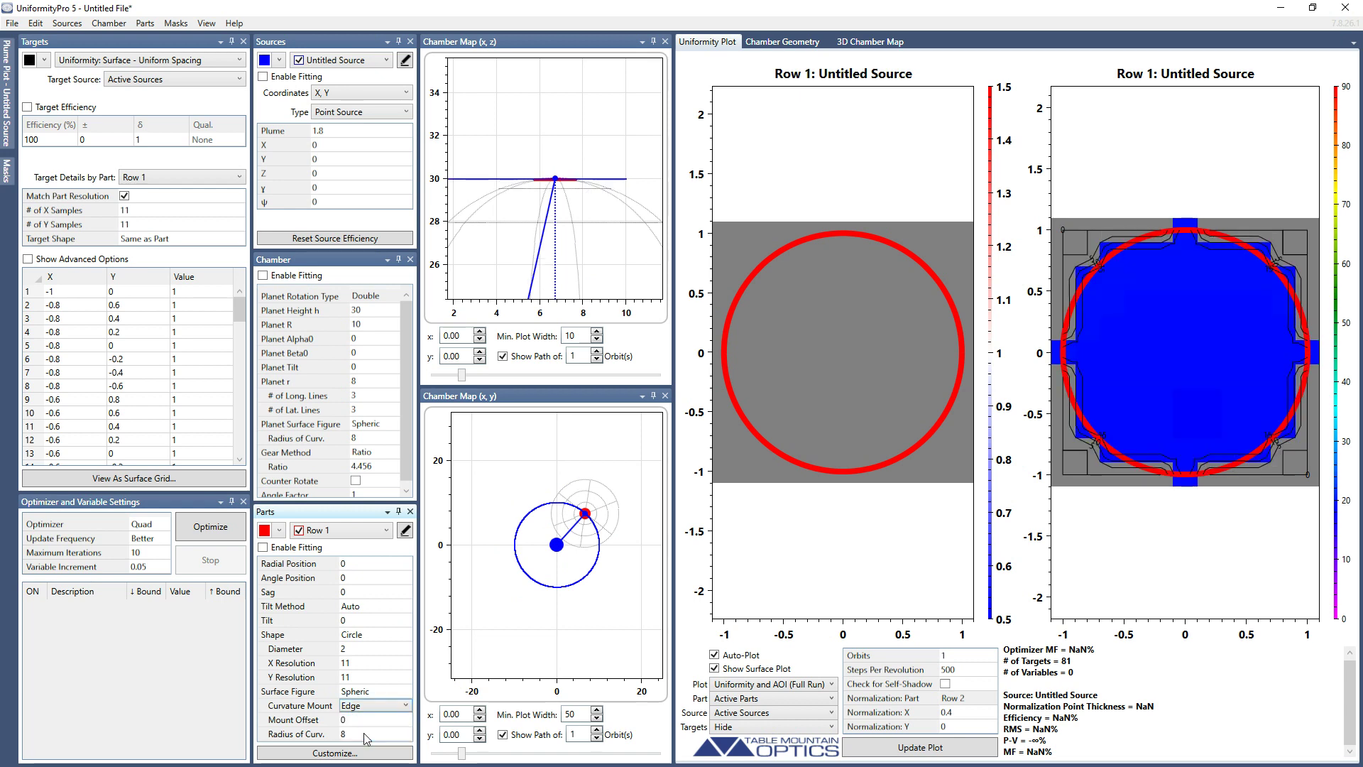
Step: Set the diameter of the Row 1 part to 16
click(361, 651)
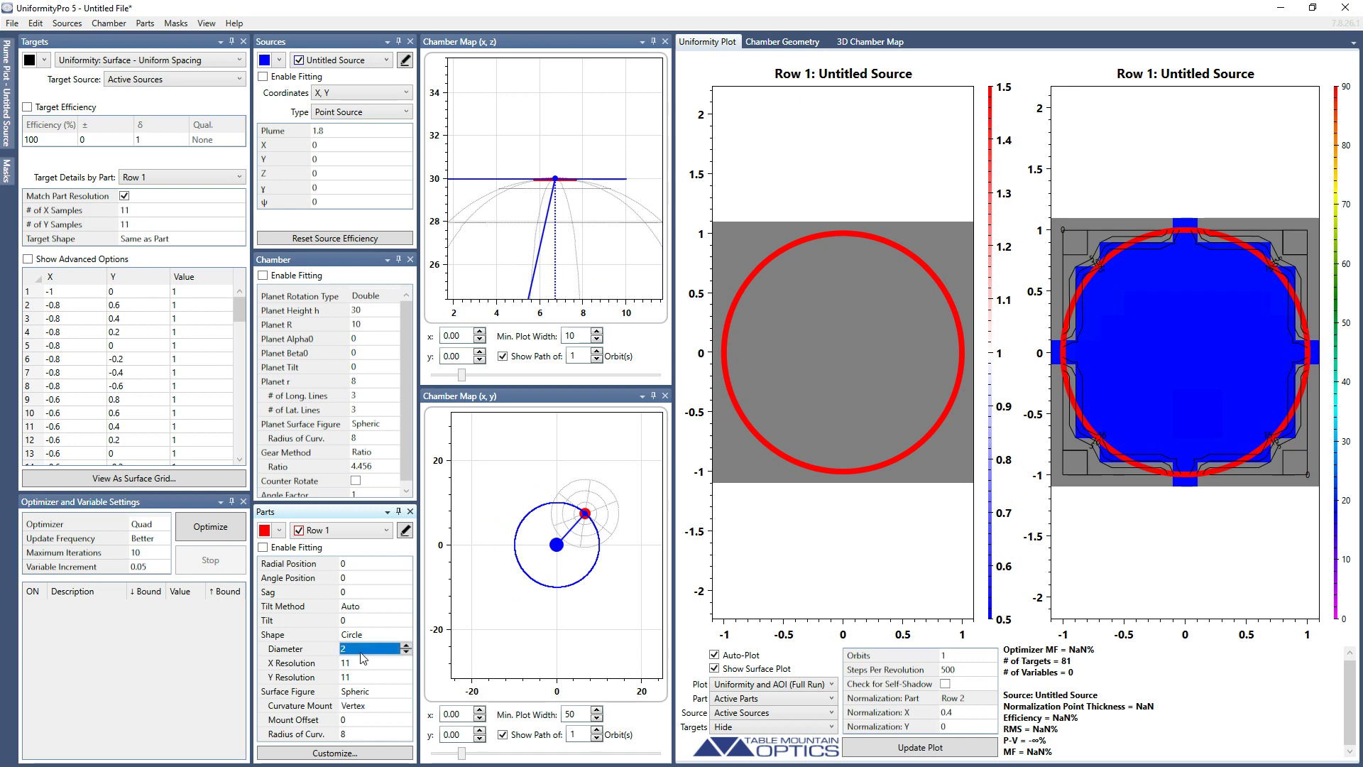
text(16)
key(Tab)
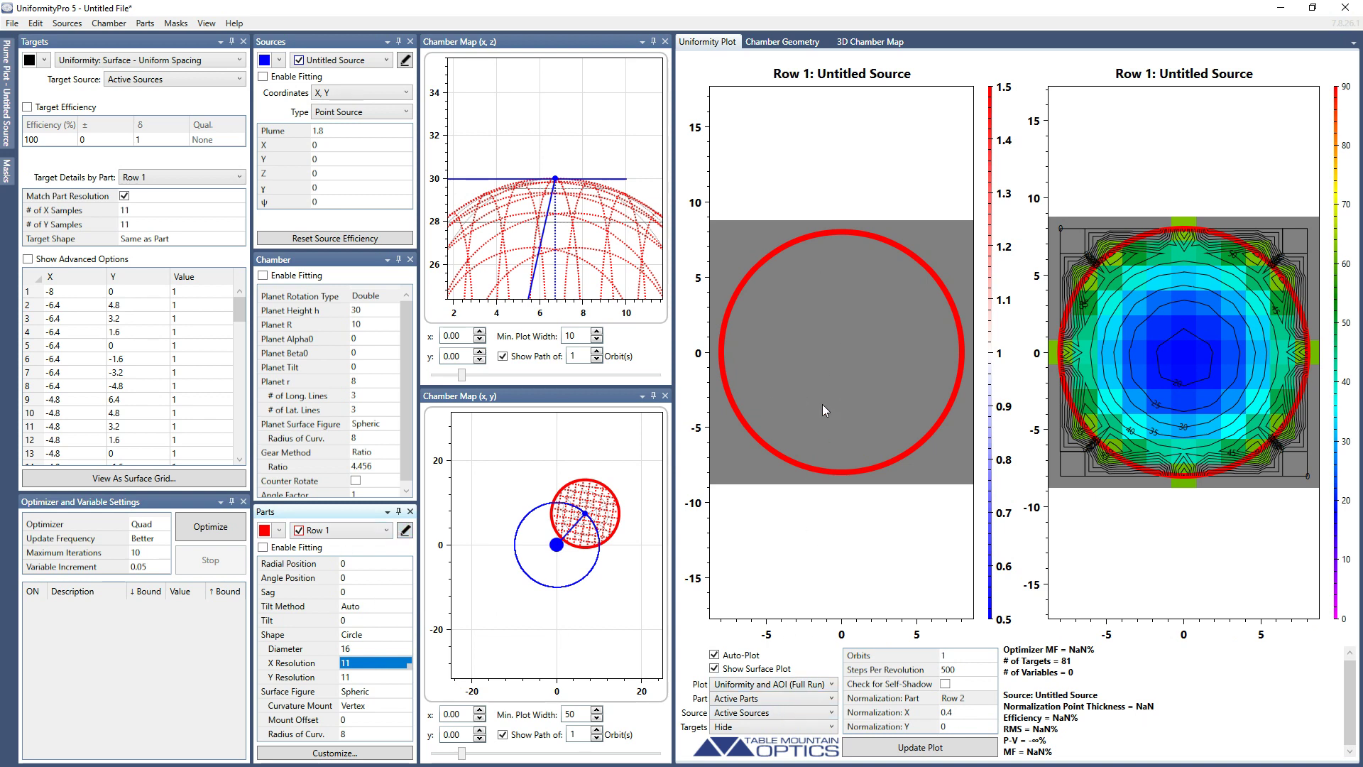
Step: Keep Active Parts as the plotted parts and change the plot type to Uniformity
click(777, 700)
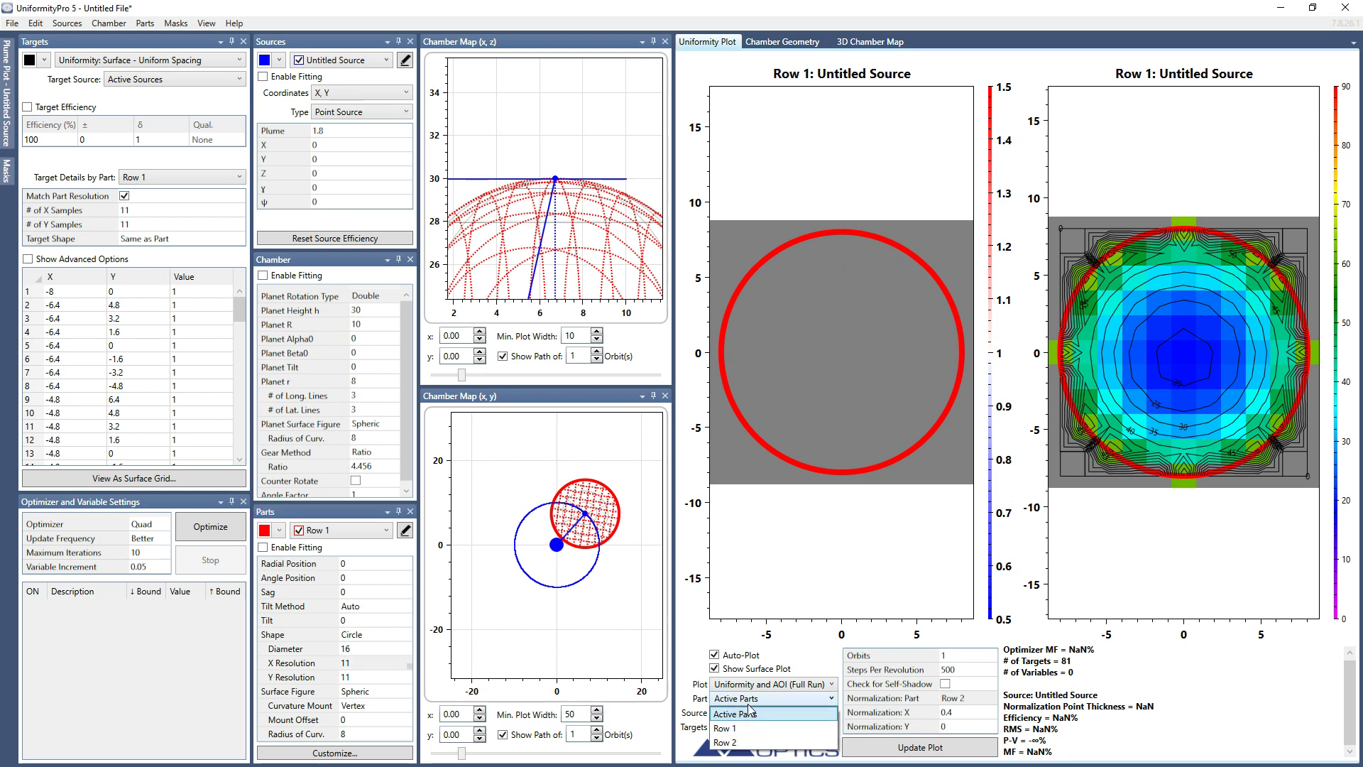
click(750, 712)
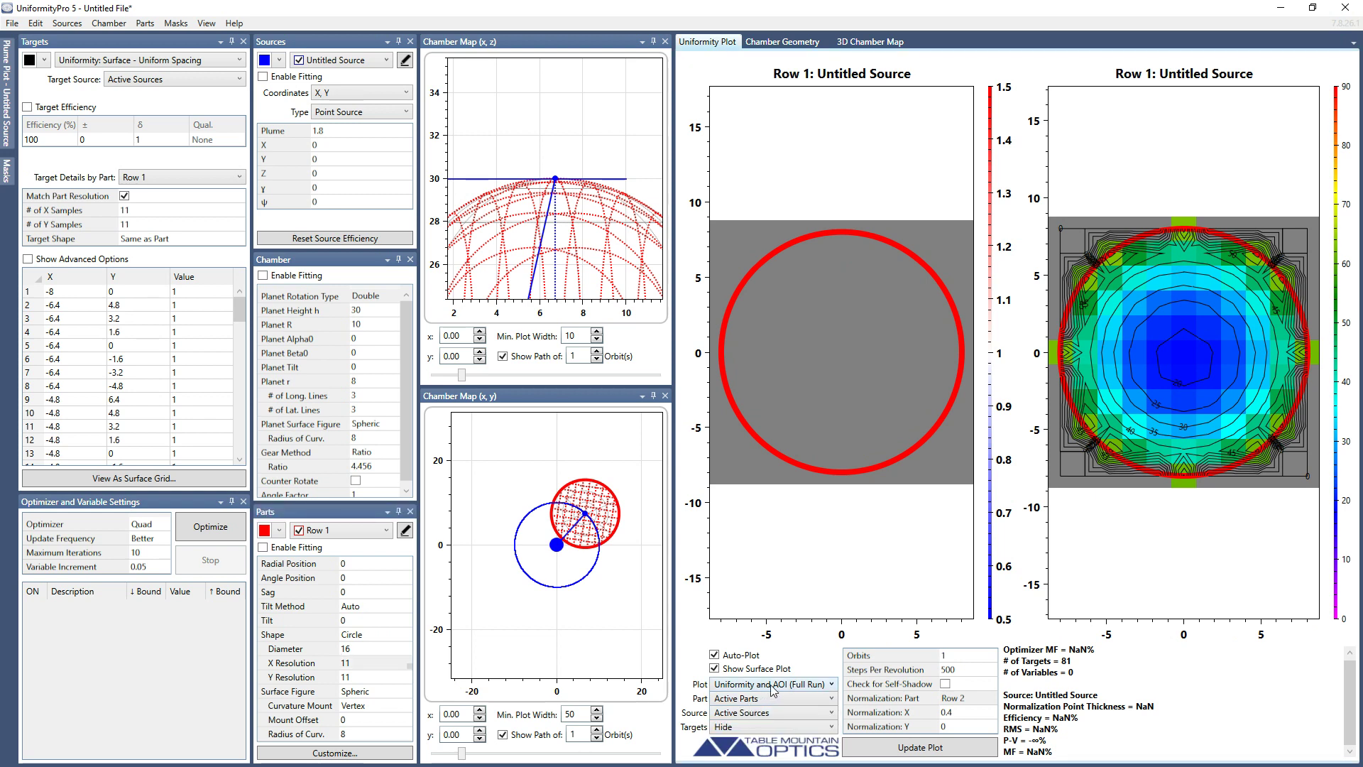
click(801, 686)
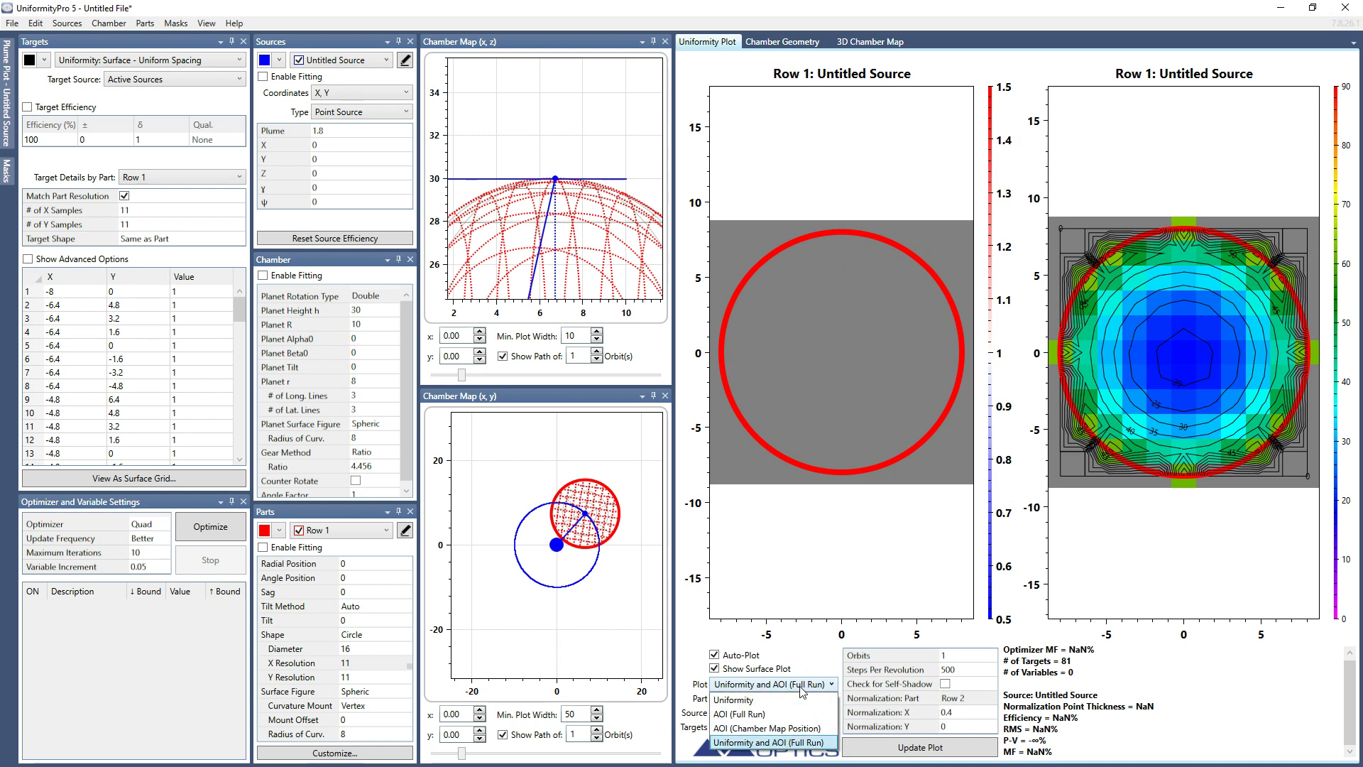
click(757, 698)
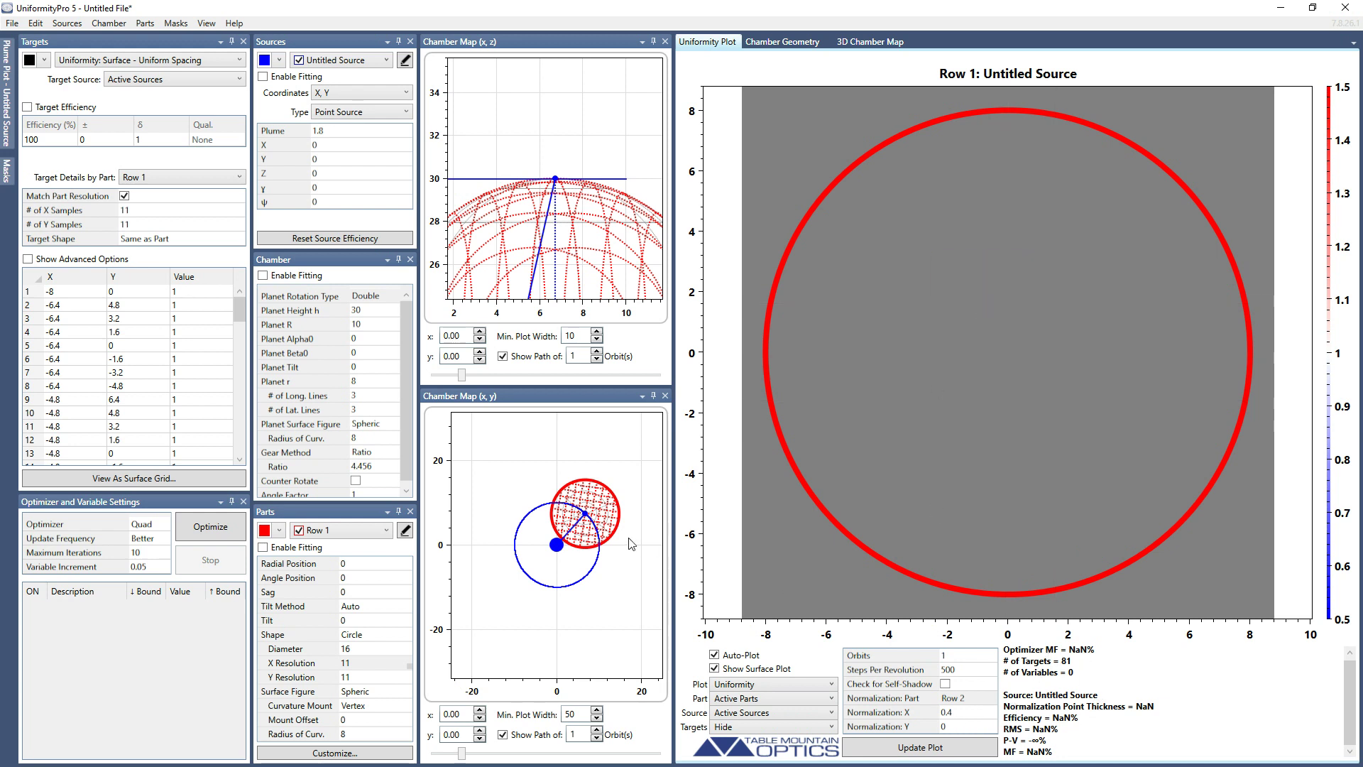
Step: Move the x, z chamber map back to the start of the orbit and set its minimum plot width to 50
drag(463, 374, 433, 374)
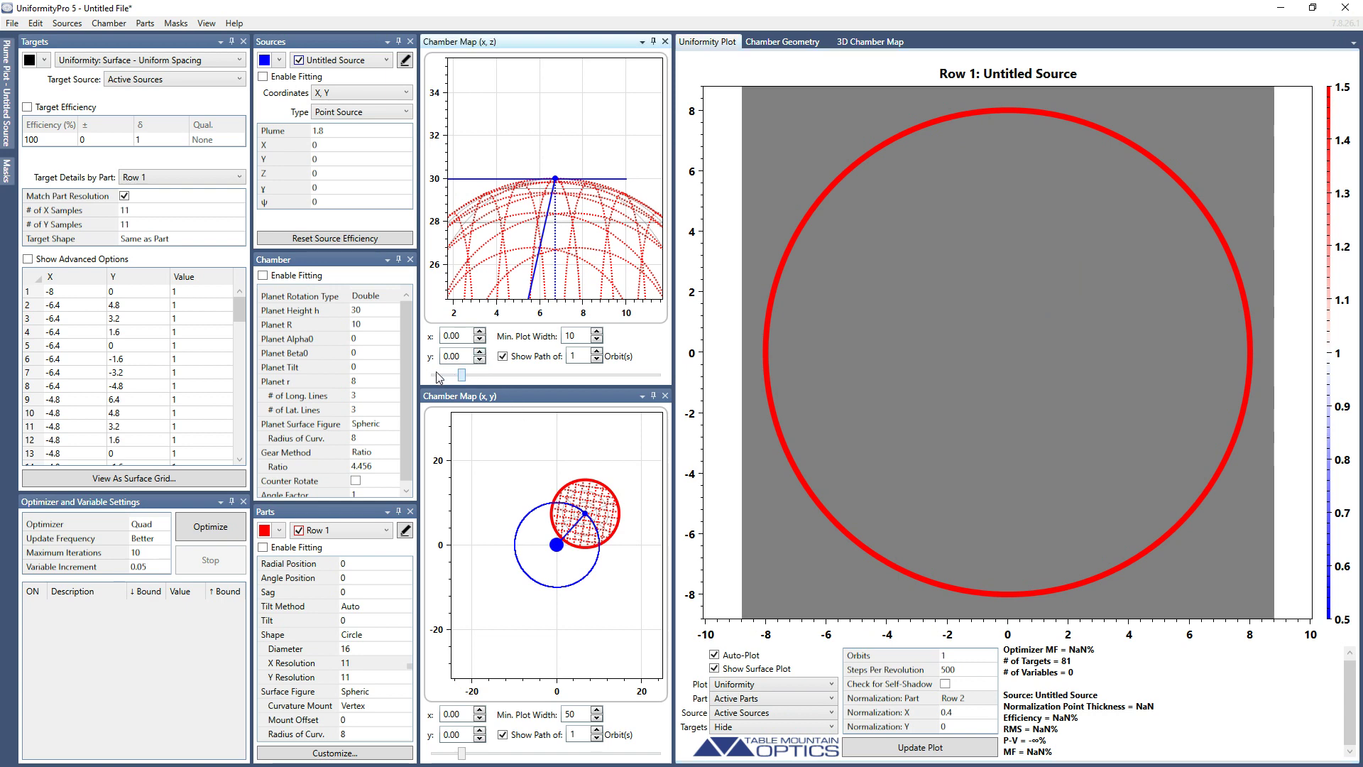
double_click(573, 337)
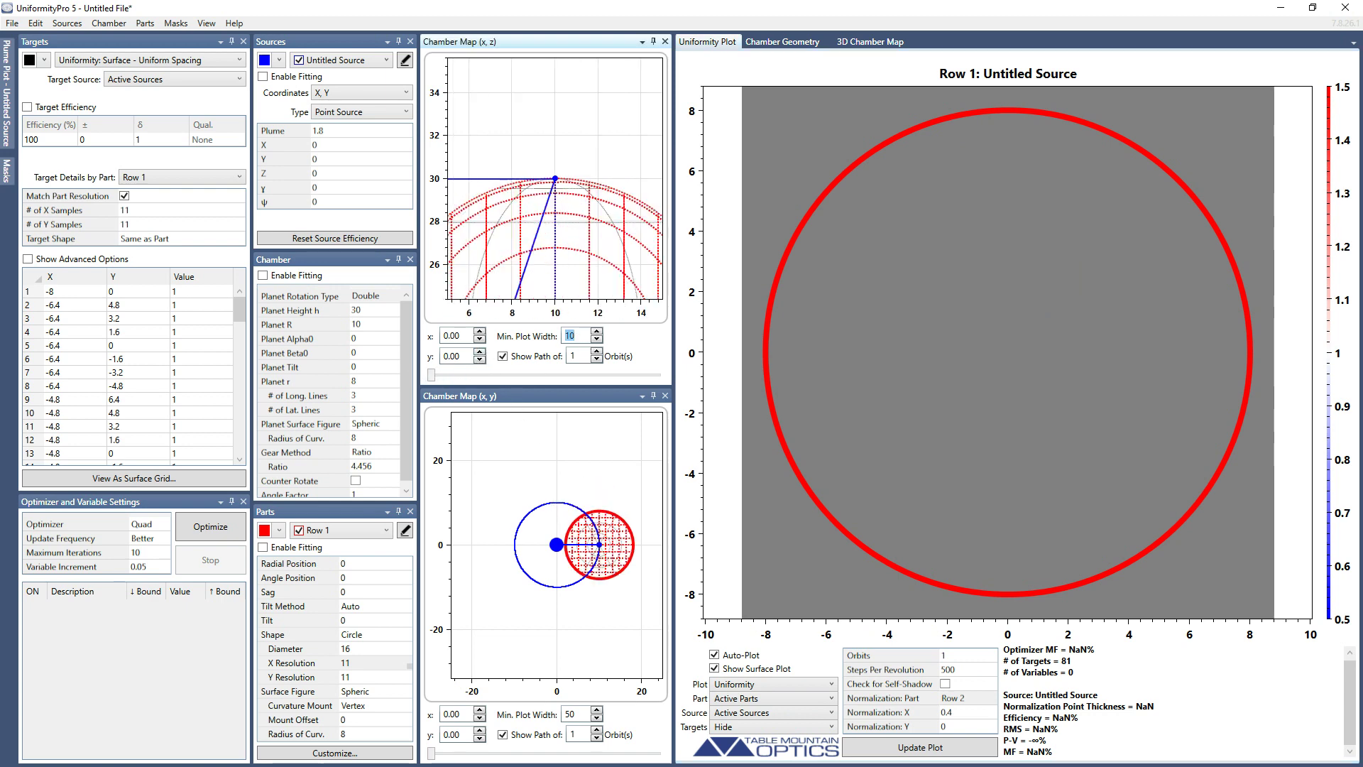
key(Return)
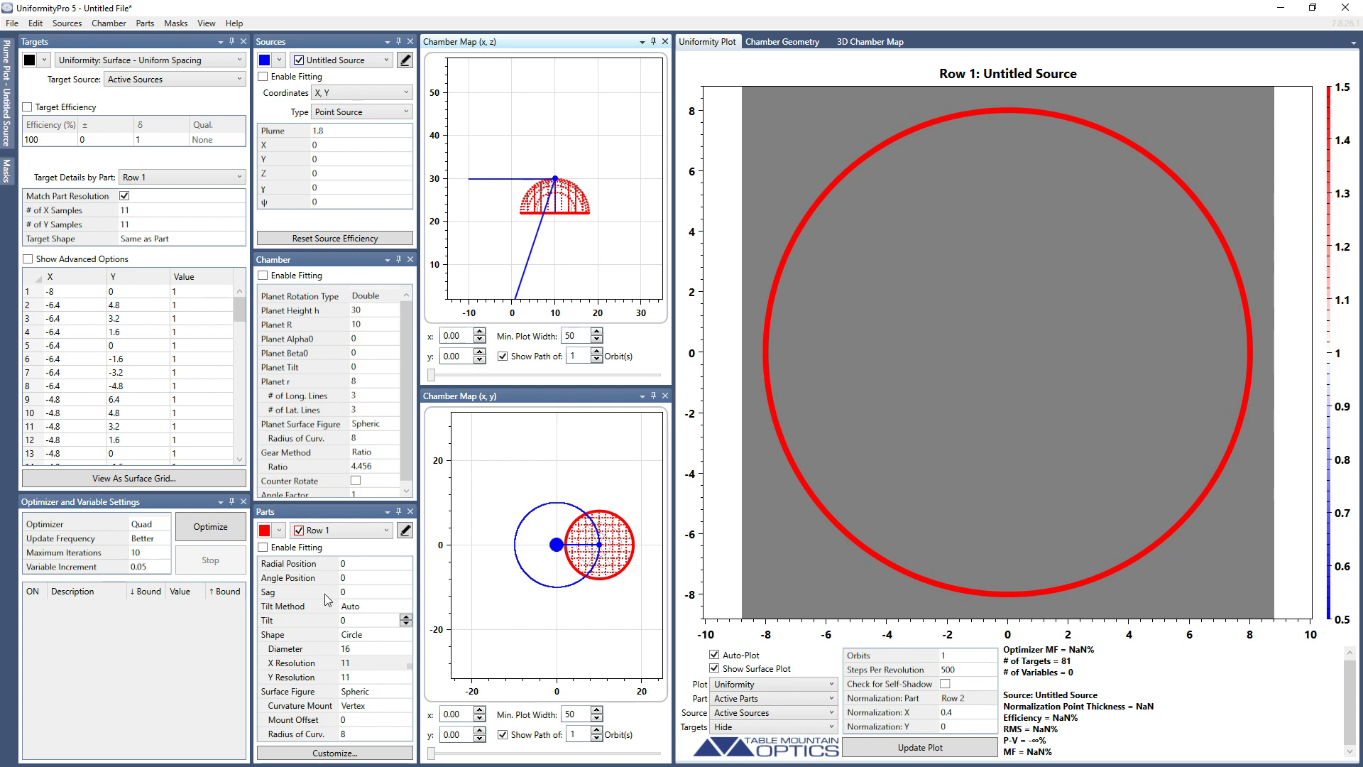
Step: Set the normalization part to Row 1 and the normalization X coordinate to 0
click(965, 701)
click(964, 702)
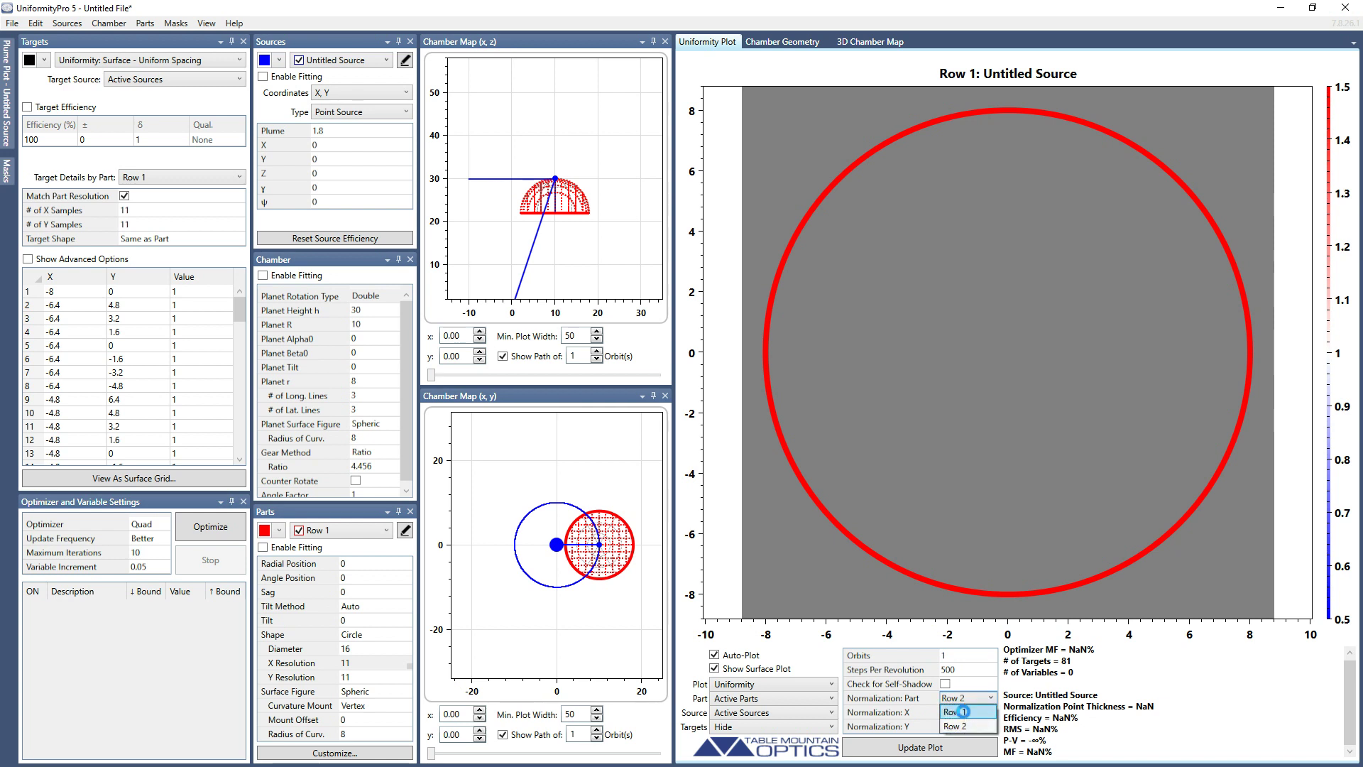
click(964, 711)
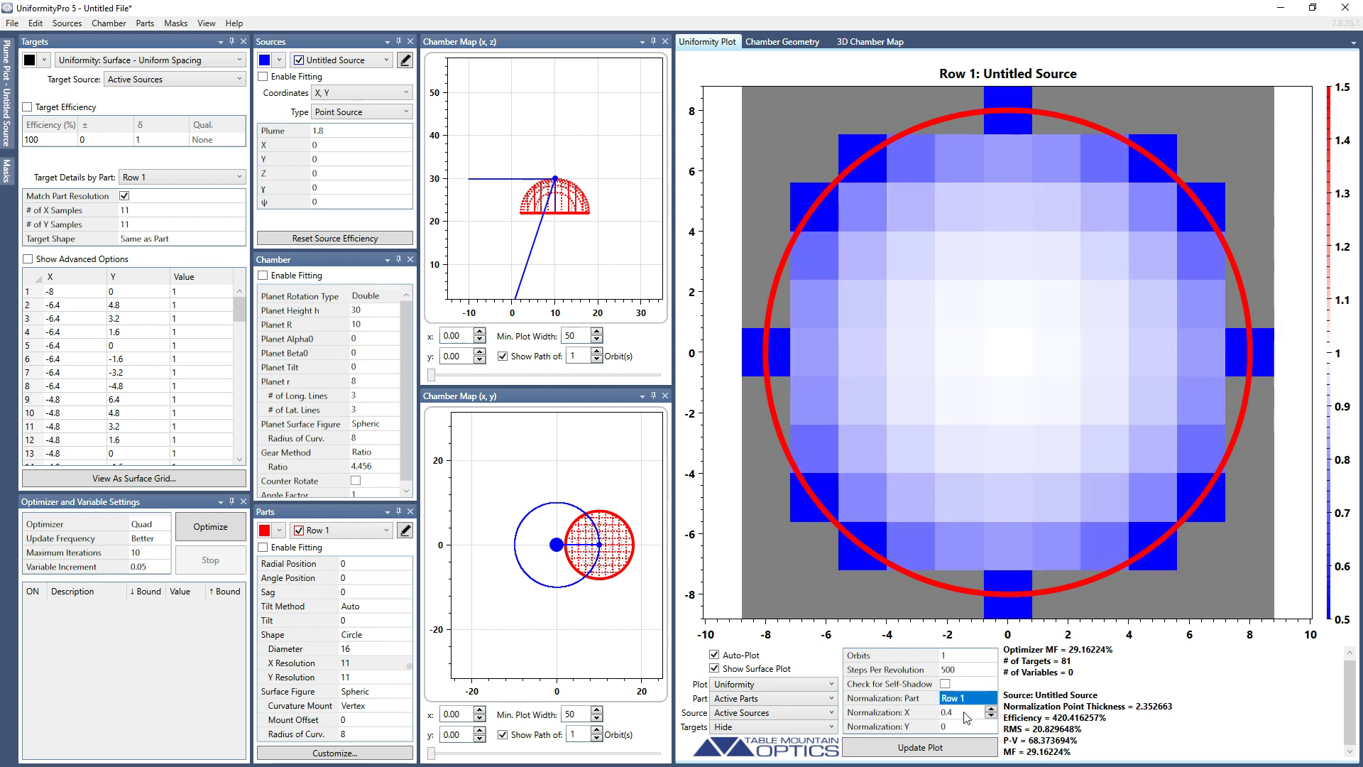
click(965, 713)
key(BackSpace)
key(BackSpace)
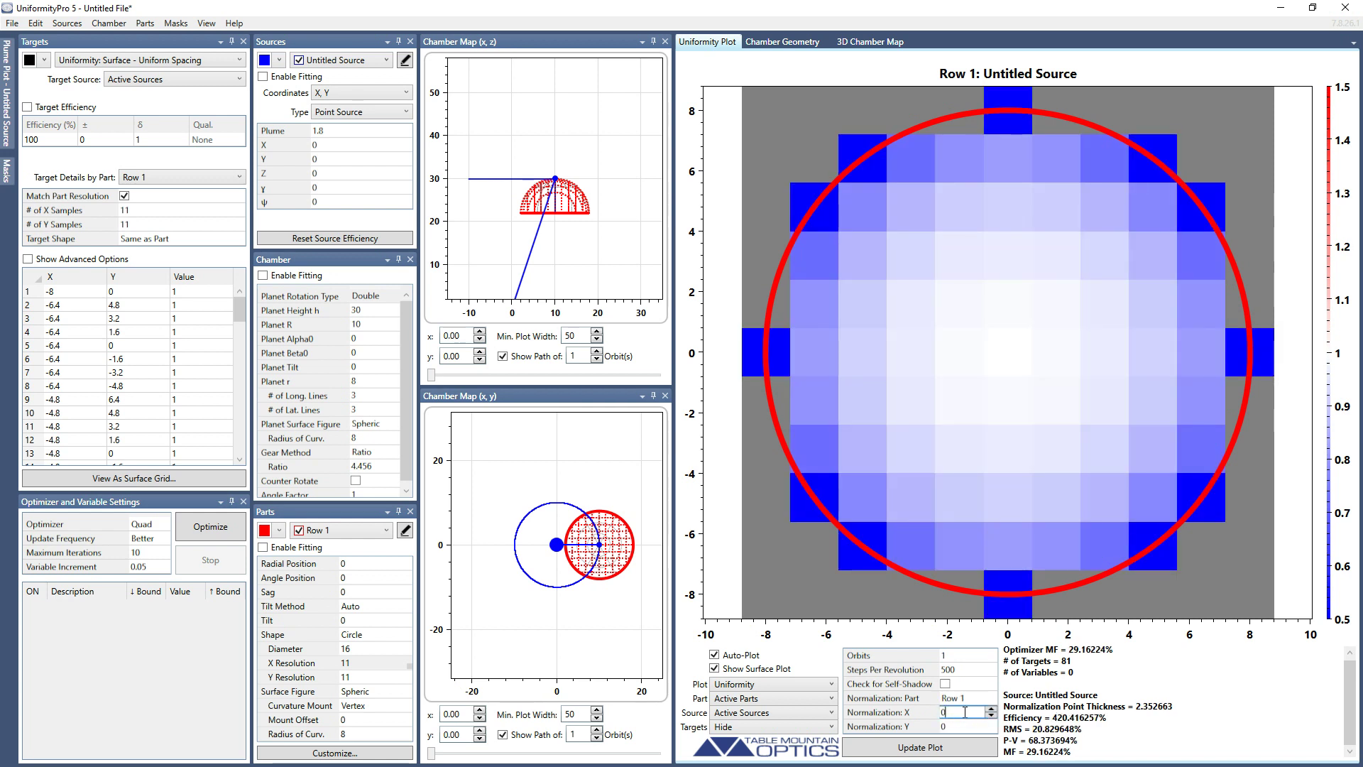
key(Tab)
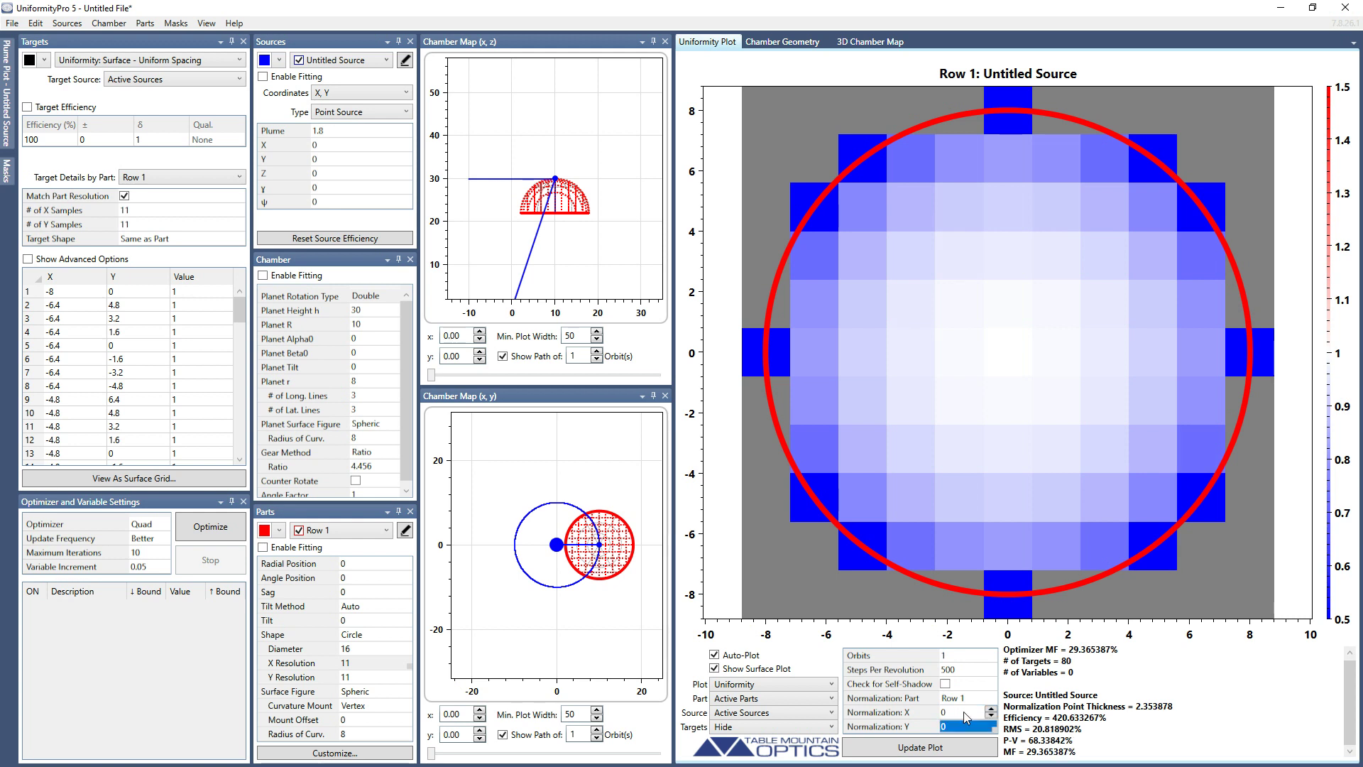
Step: Lower the Planet Height h first to 20 and finally to 10
click(359, 310)
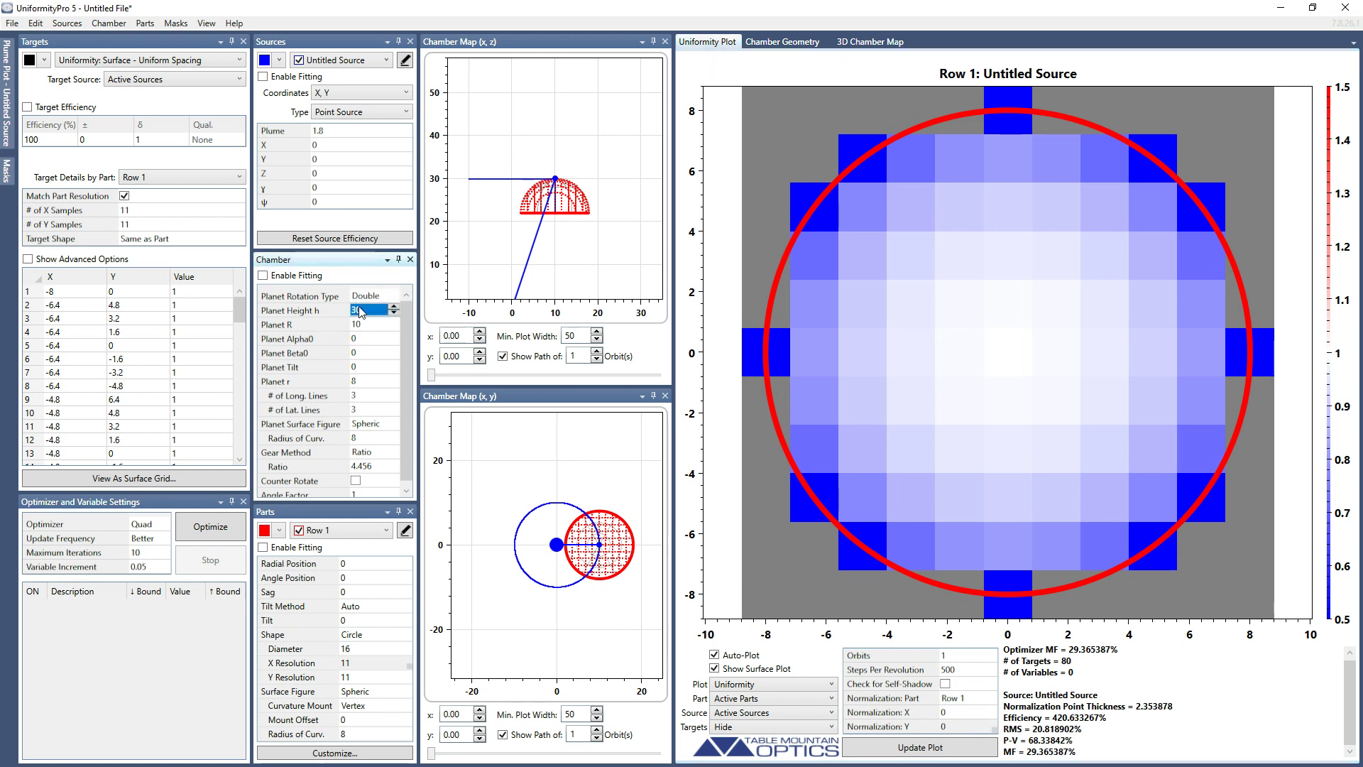
text(20)
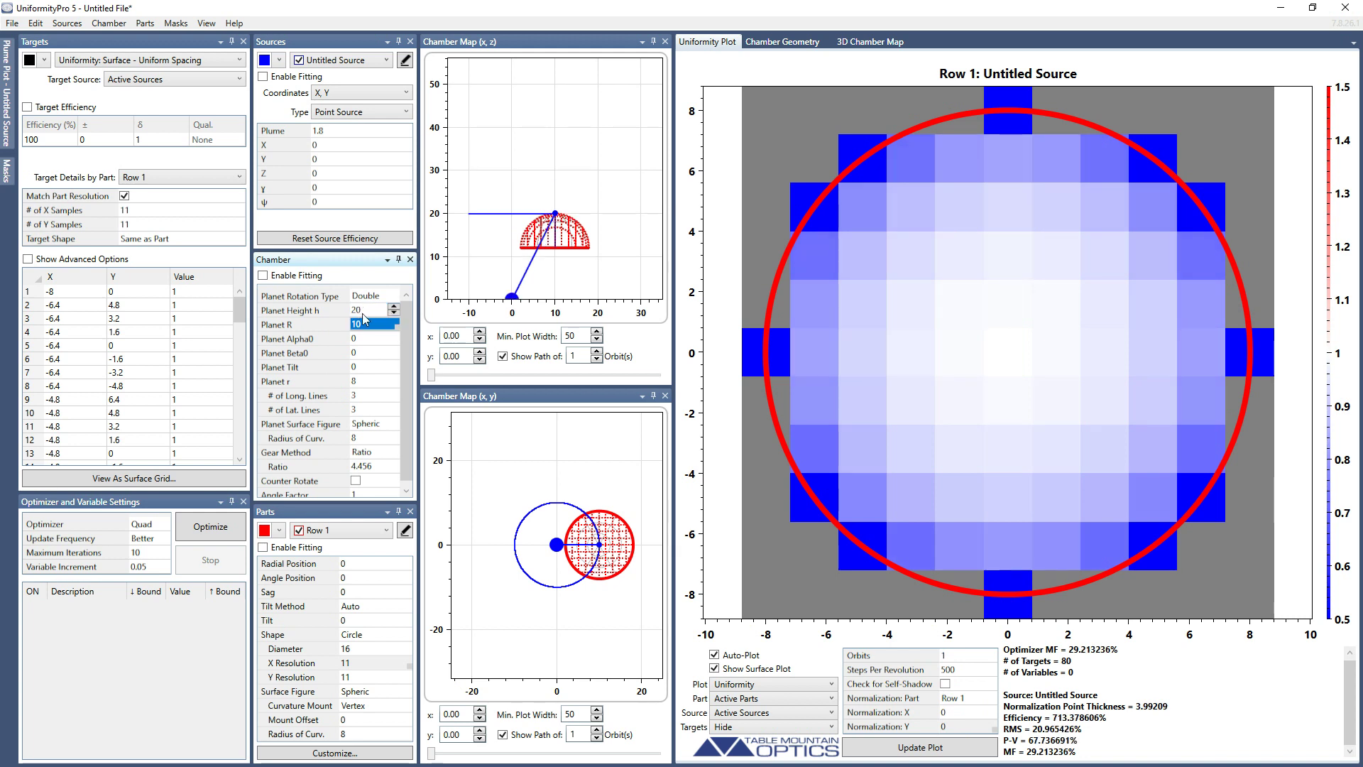
key(BackSpace)
key(BackSpace)
text(10)
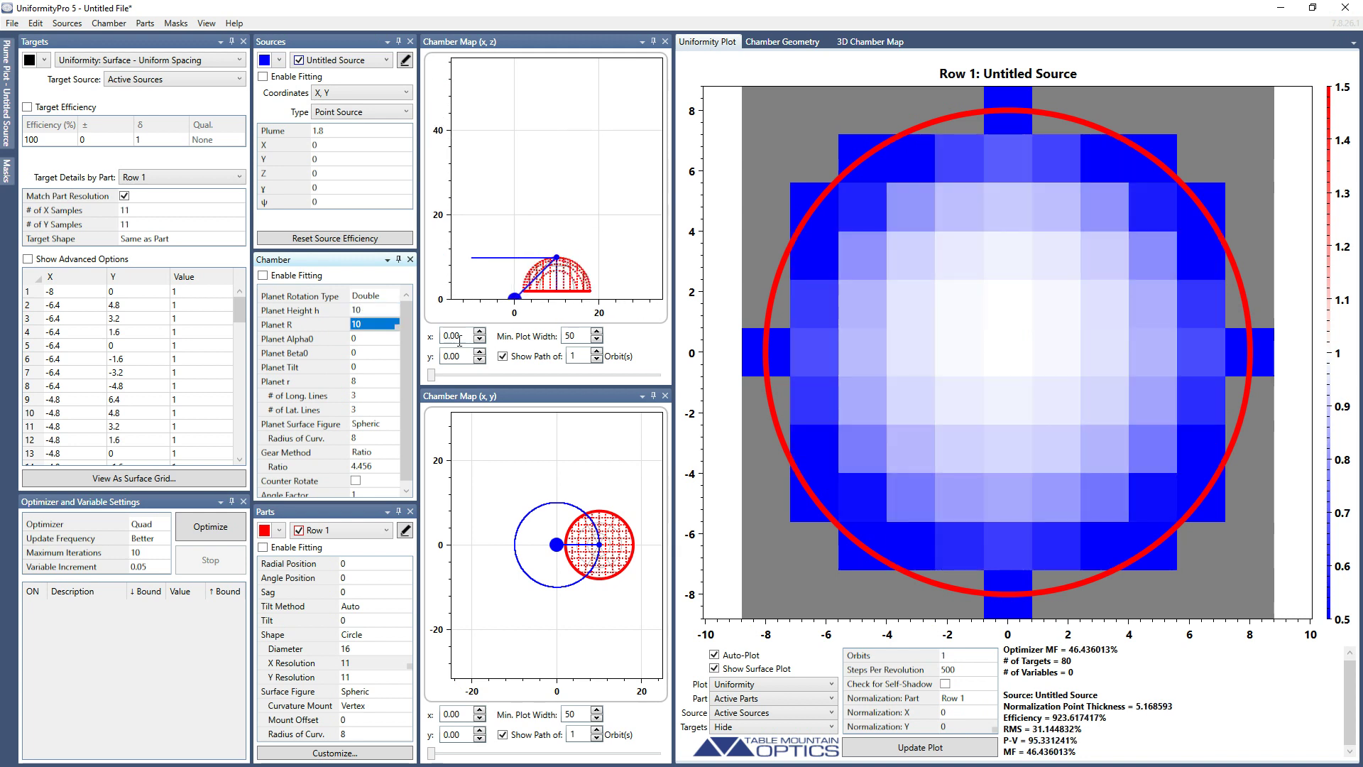
Step: Set the x coordinate of the tracked part point in the chamber map to 7
click(456, 338)
text(7)
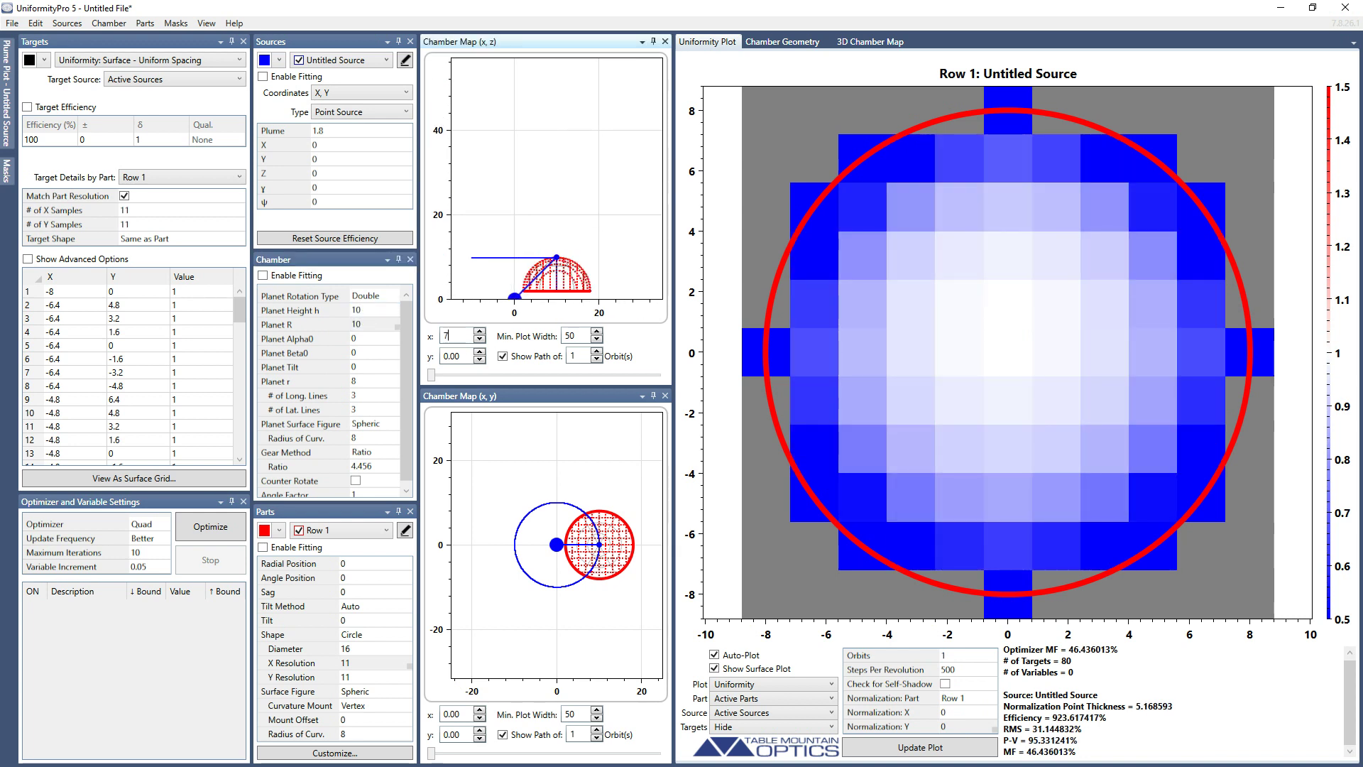
key(Return)
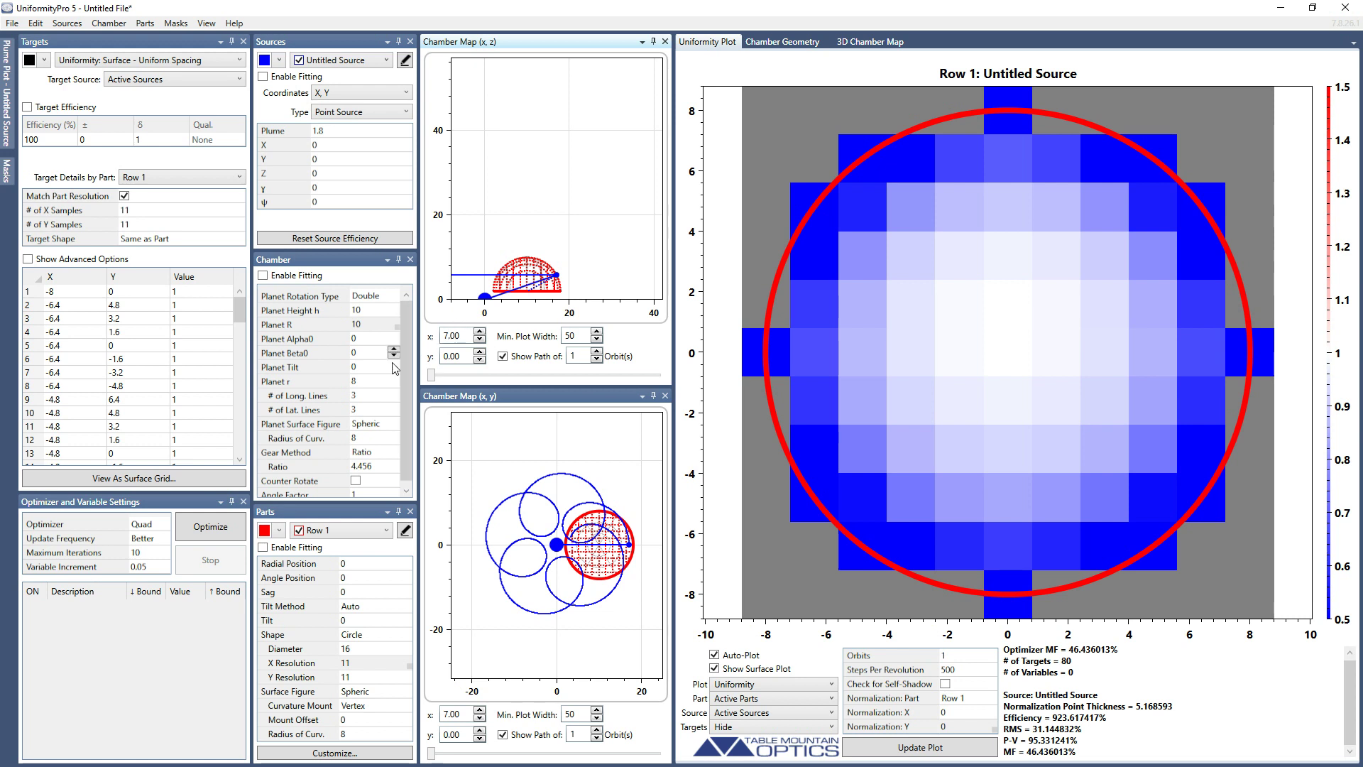
Step: Set the chamber's Planet R to 20
click(370, 329)
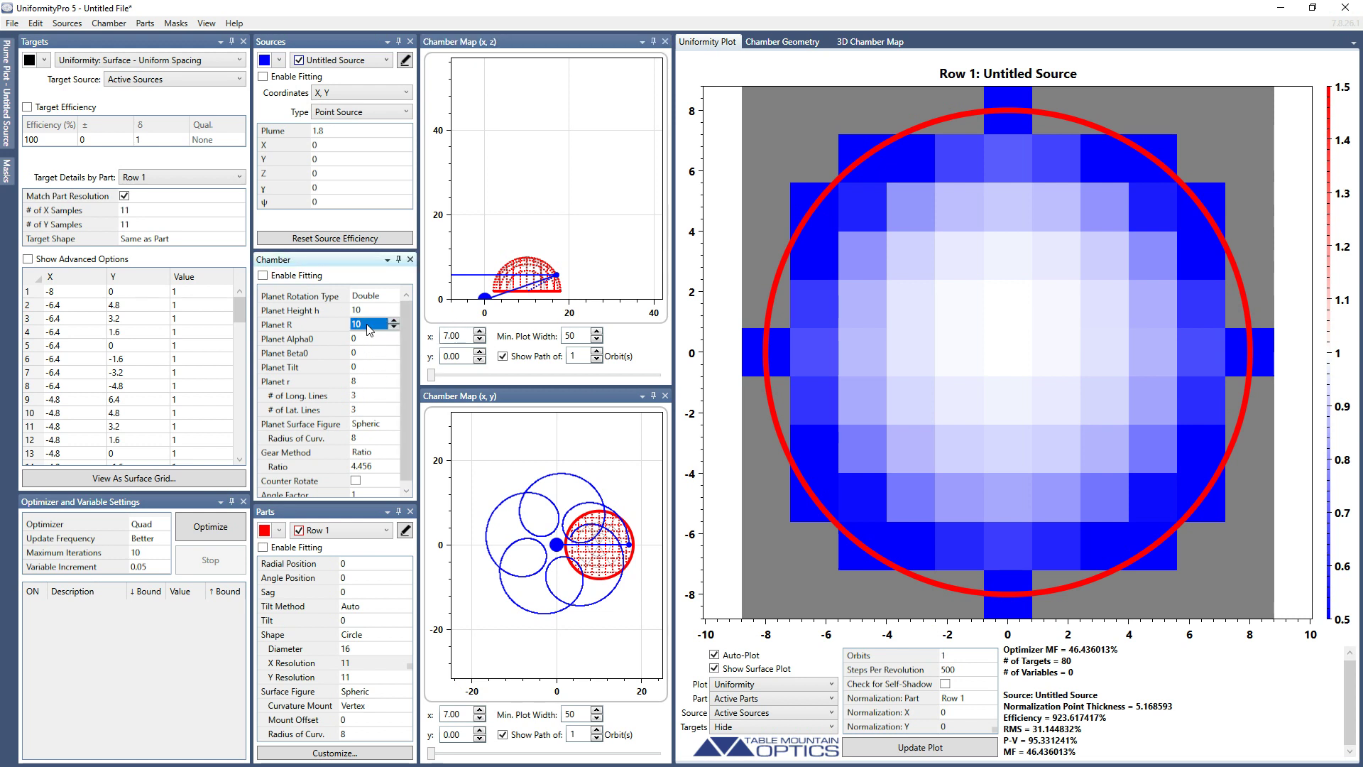
text(20)
key(Tab)
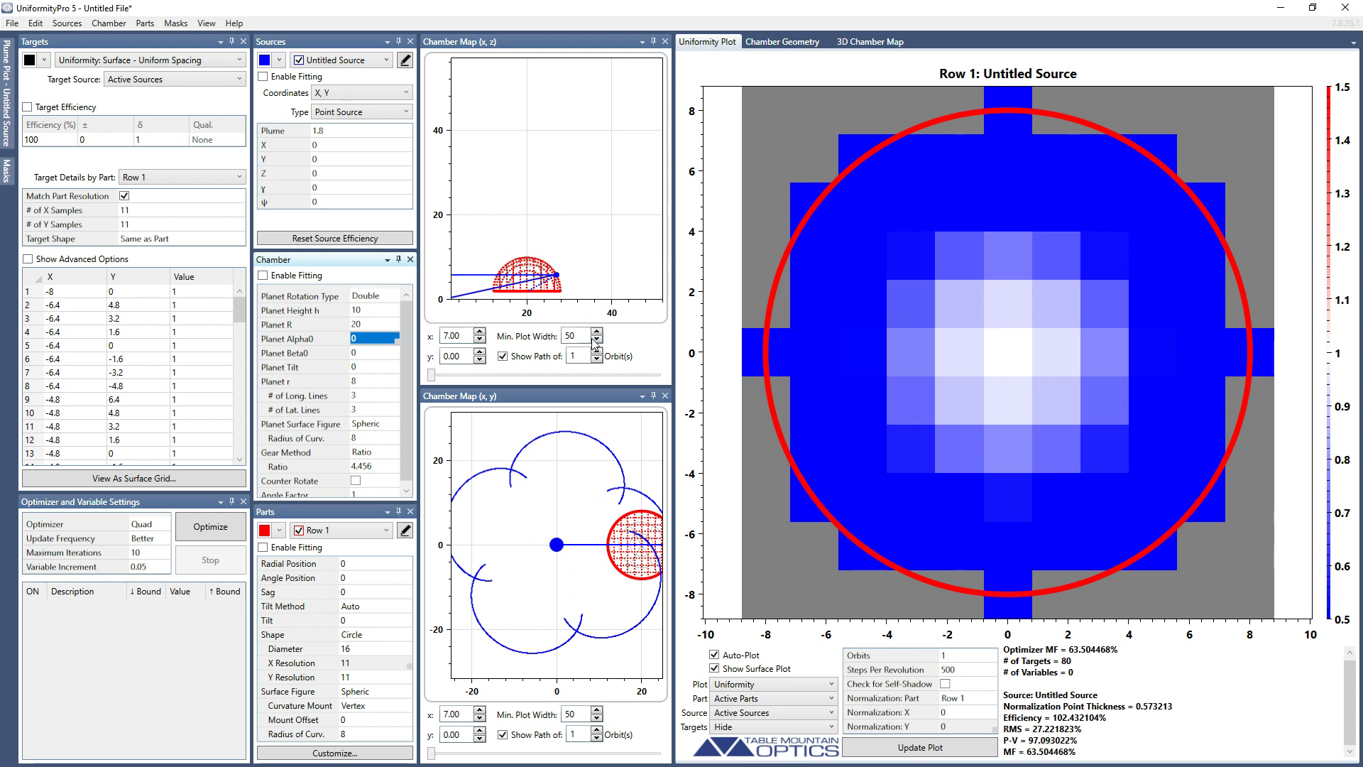
Step: Focus the x, z chamber map on Planet Middle and set its minimum plot width to 20
click(642, 41)
mouse_move(722, 142)
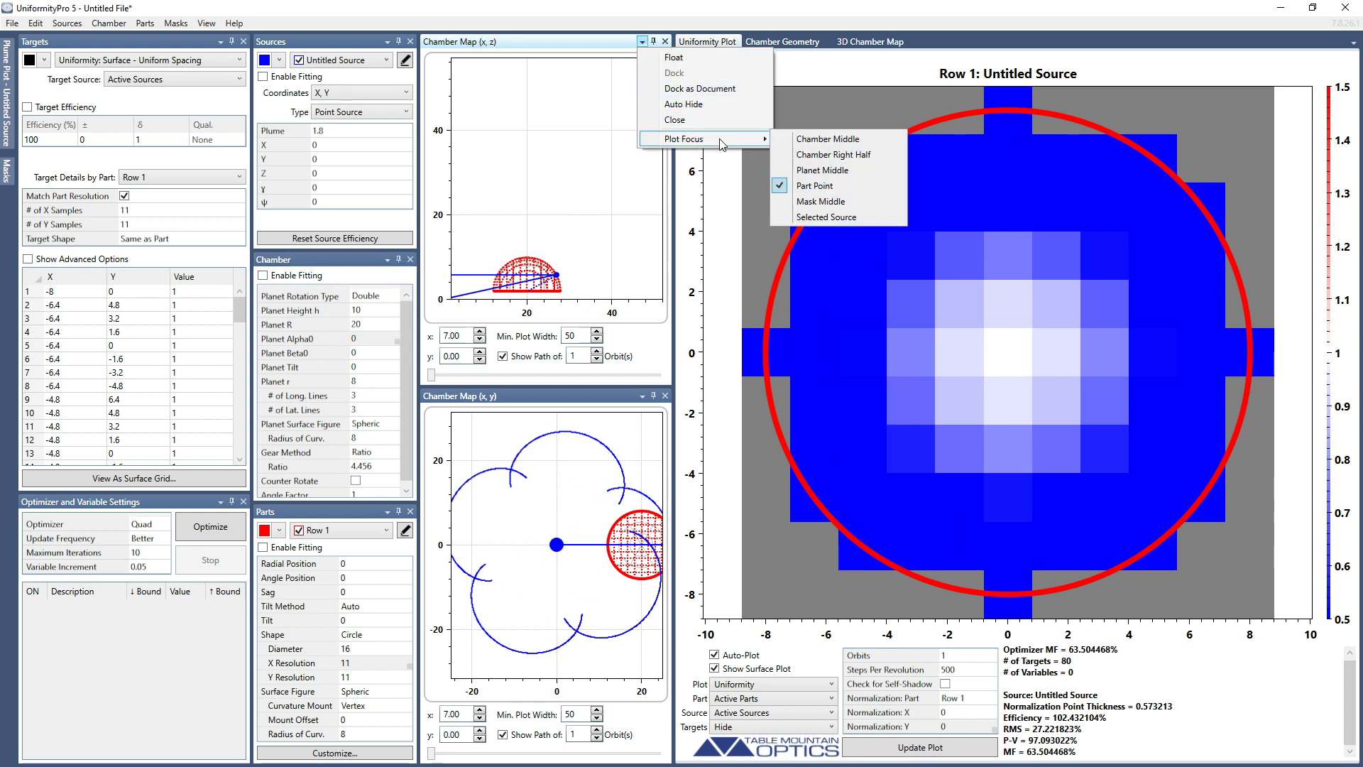
click(809, 169)
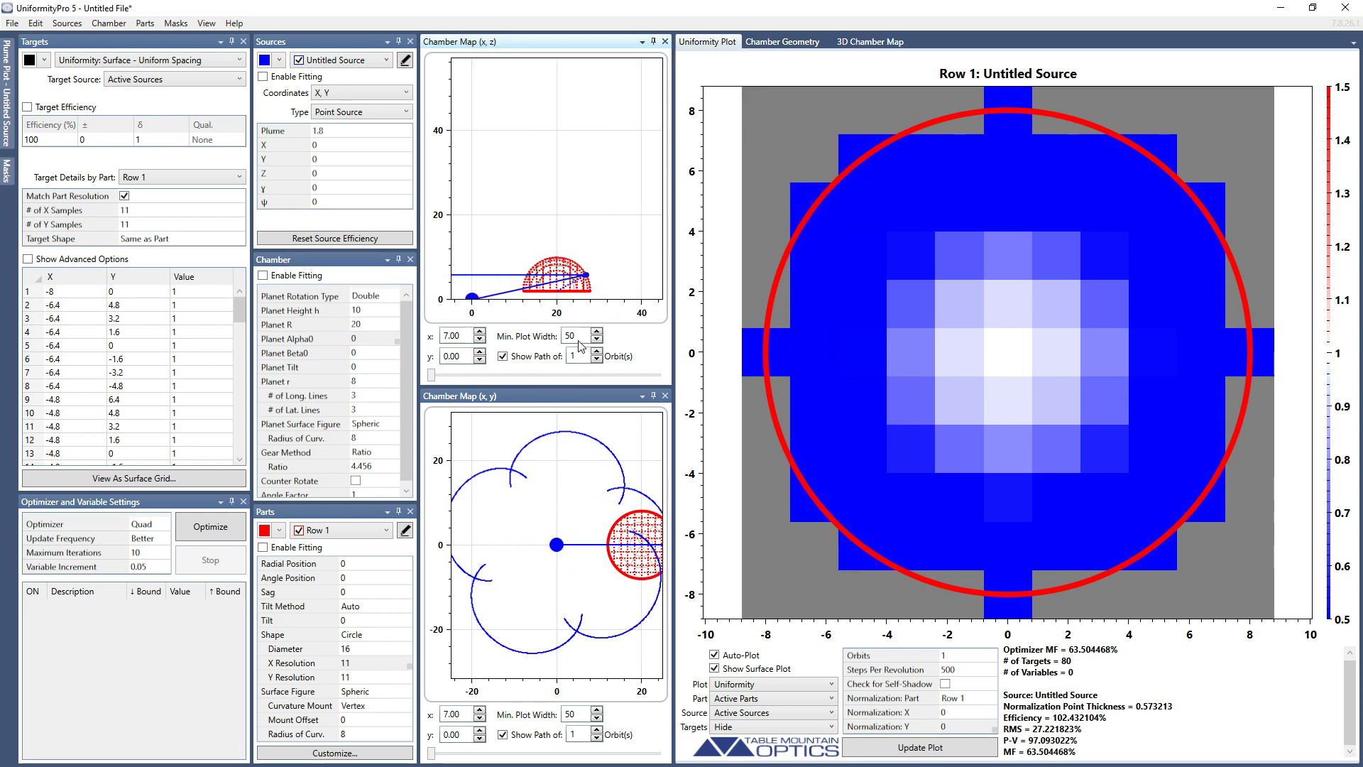
double_click(578, 339)
text(20)
key(Return)
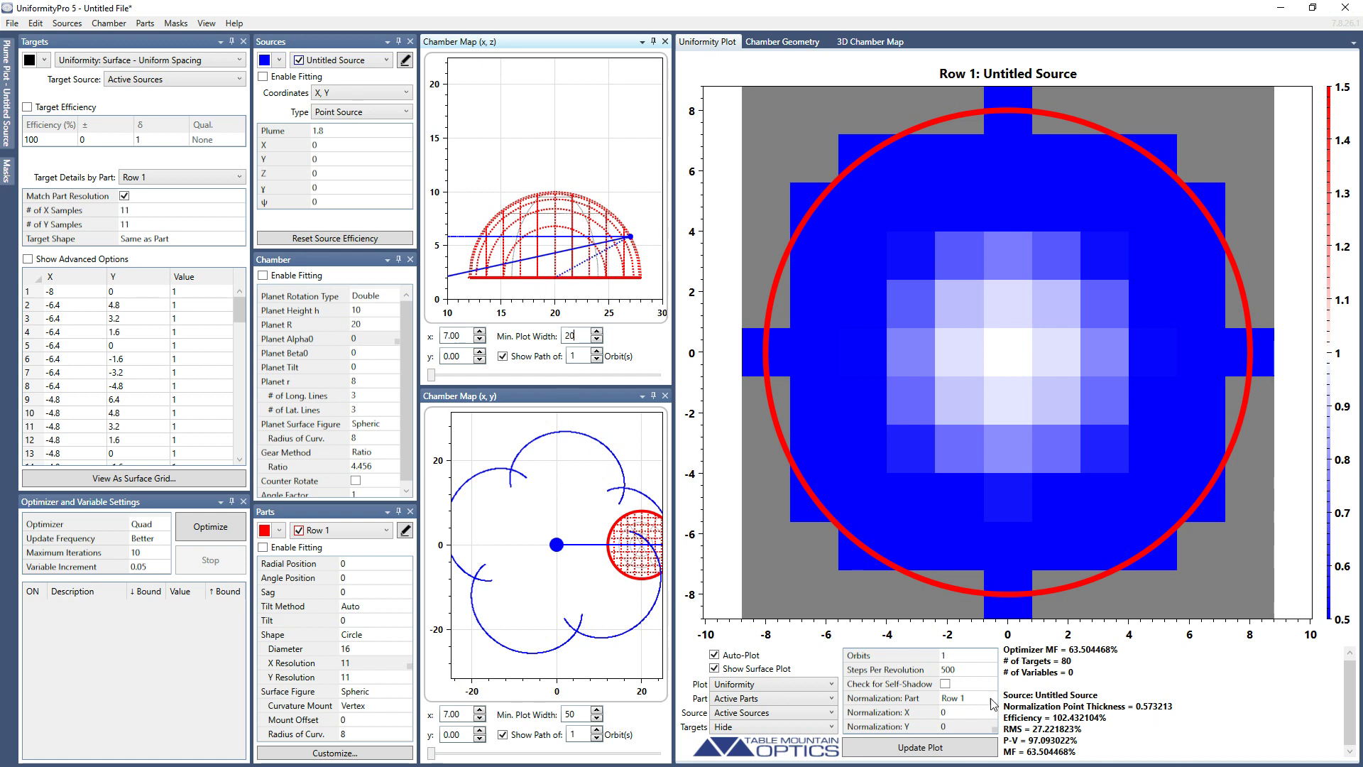
Step: Enable Check for Self-Shadow for the uniformity plot
click(944, 684)
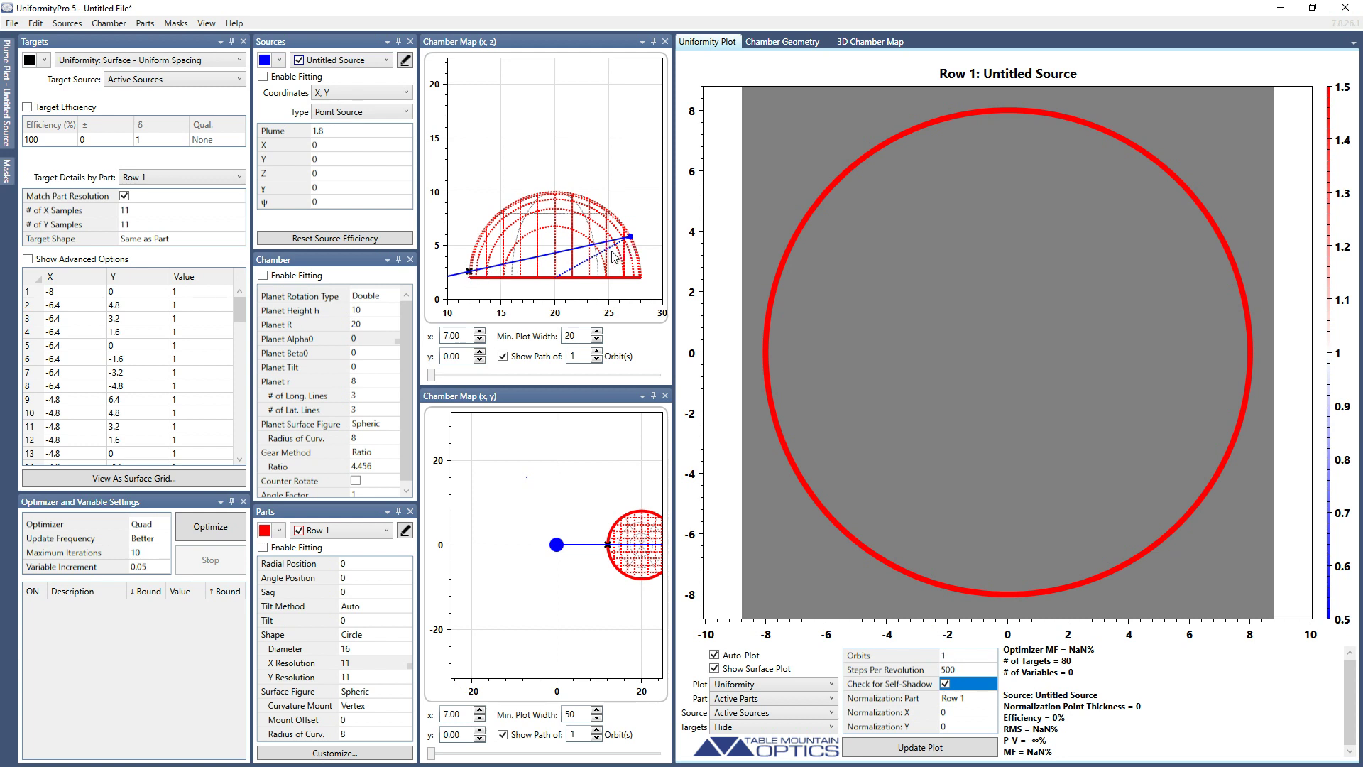
Step: Delete the Row 1 part, accepting the change of normalization part
click(330, 533)
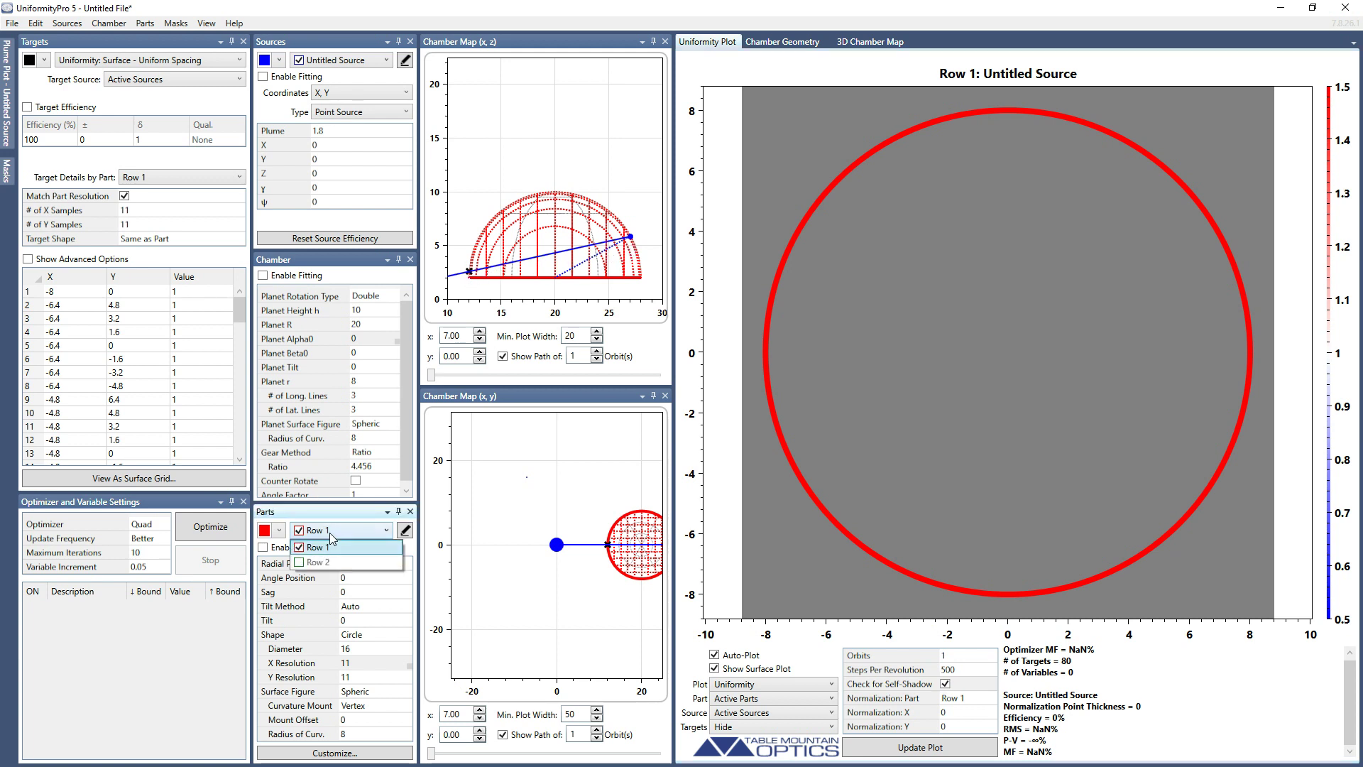
click(331, 536)
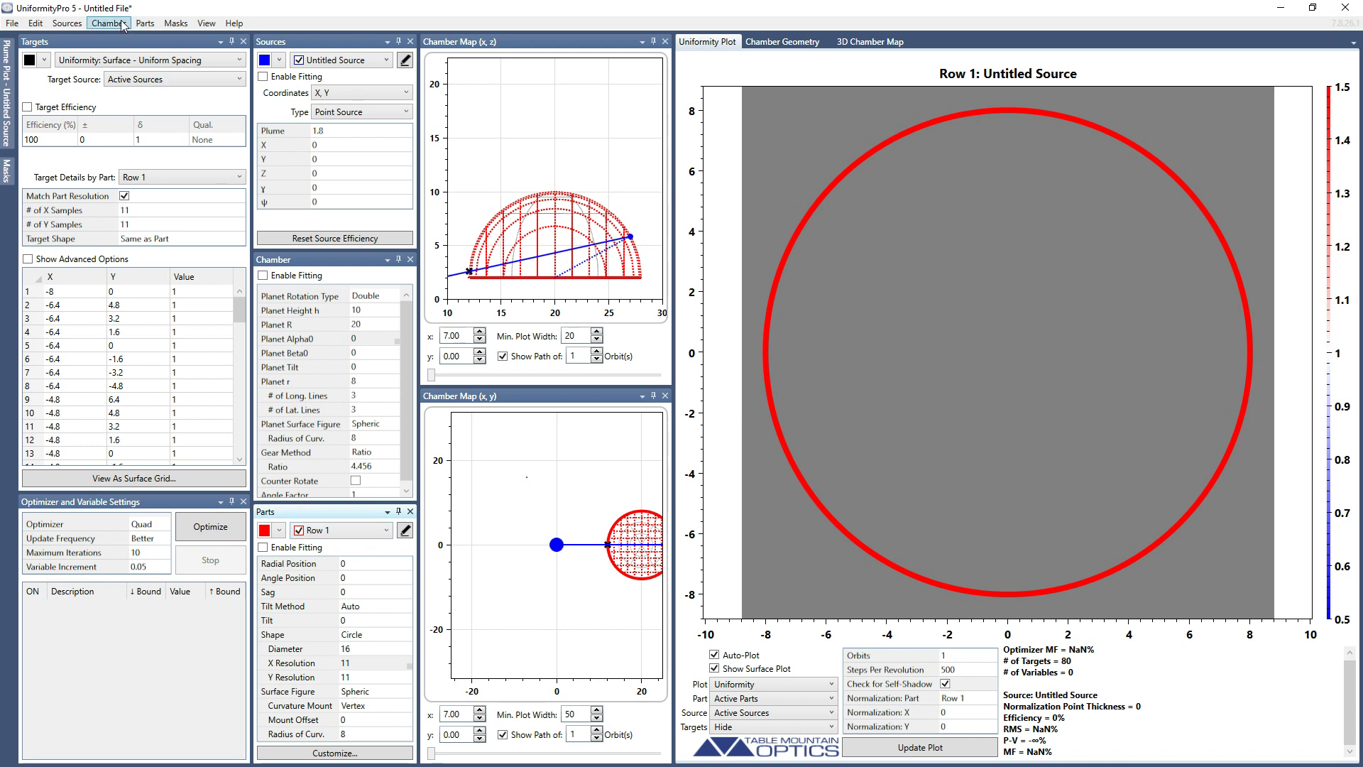
click(144, 24)
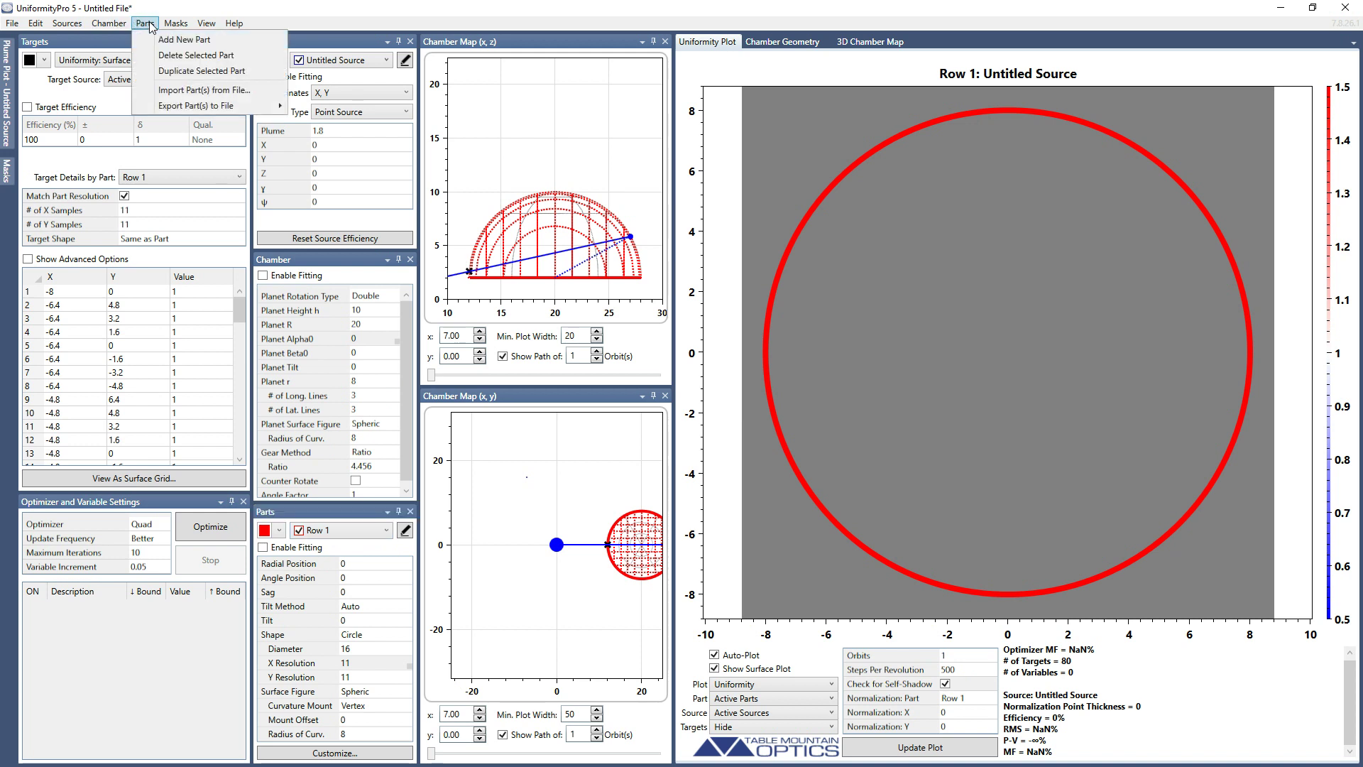
click(171, 60)
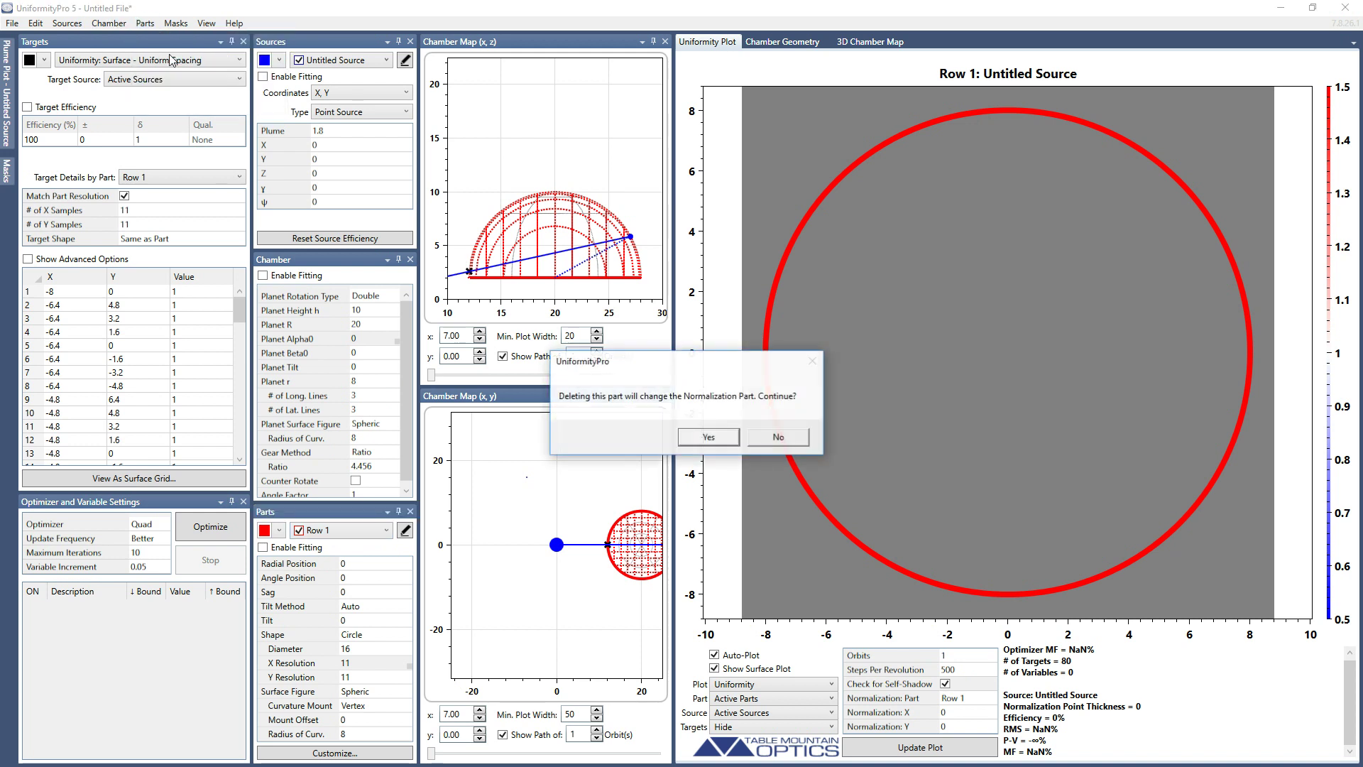
click(714, 442)
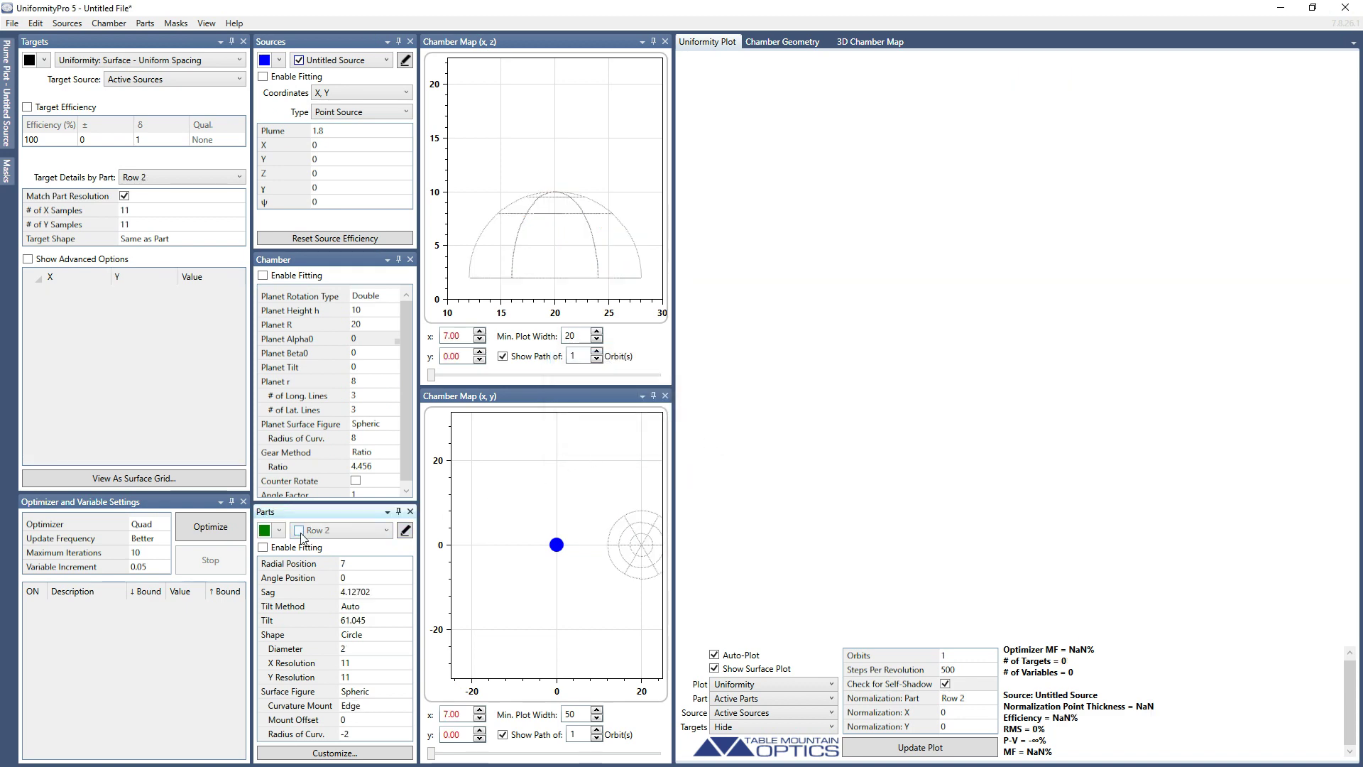
Step: Activate the Row 2 part and duplicate it
click(299, 530)
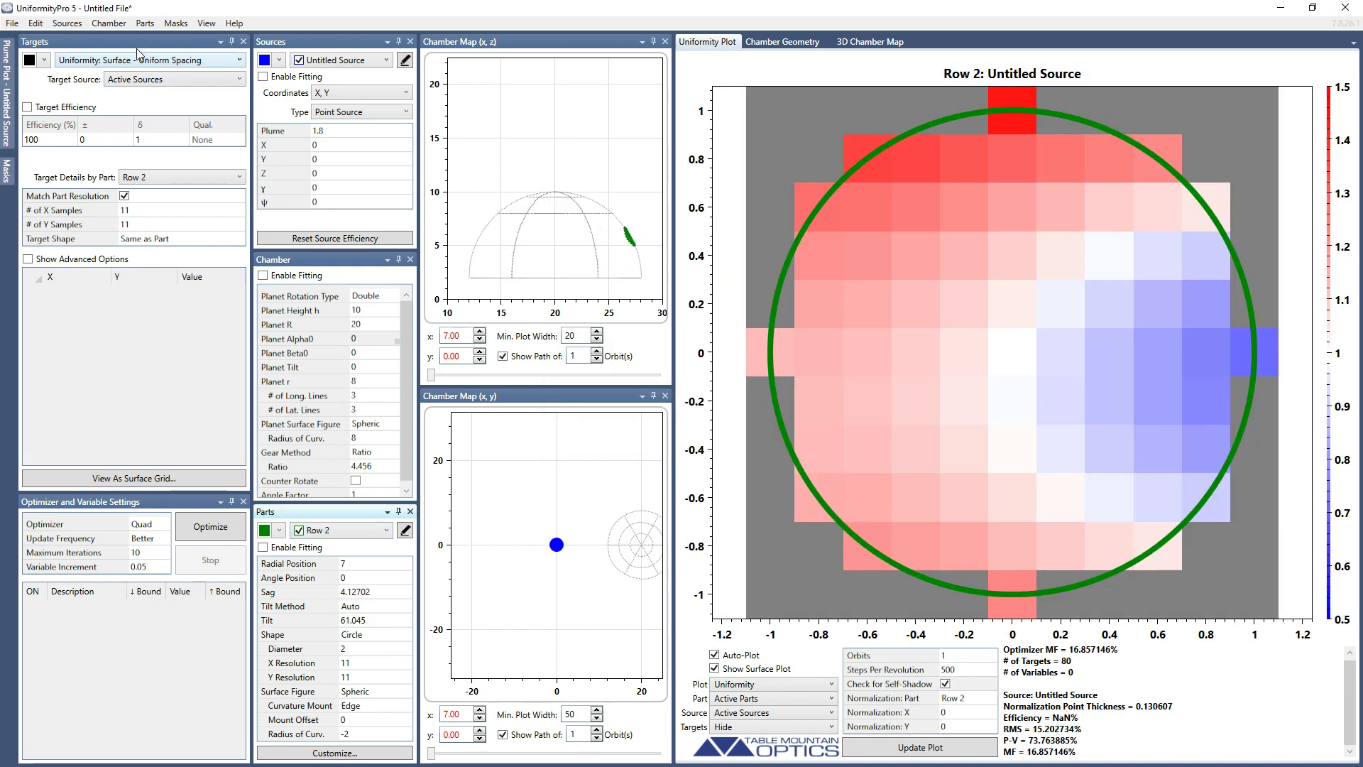
click(124, 23)
mouse_move(174, 24)
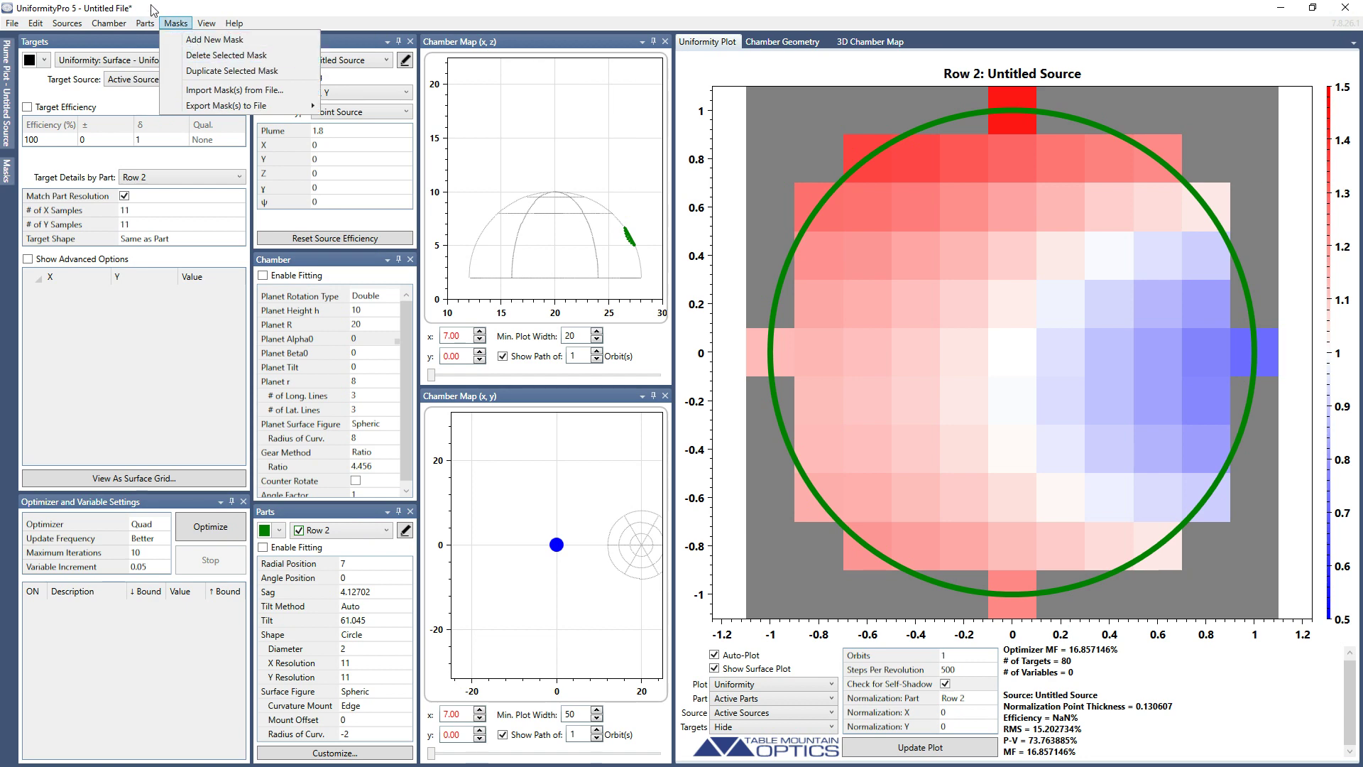
click(227, 70)
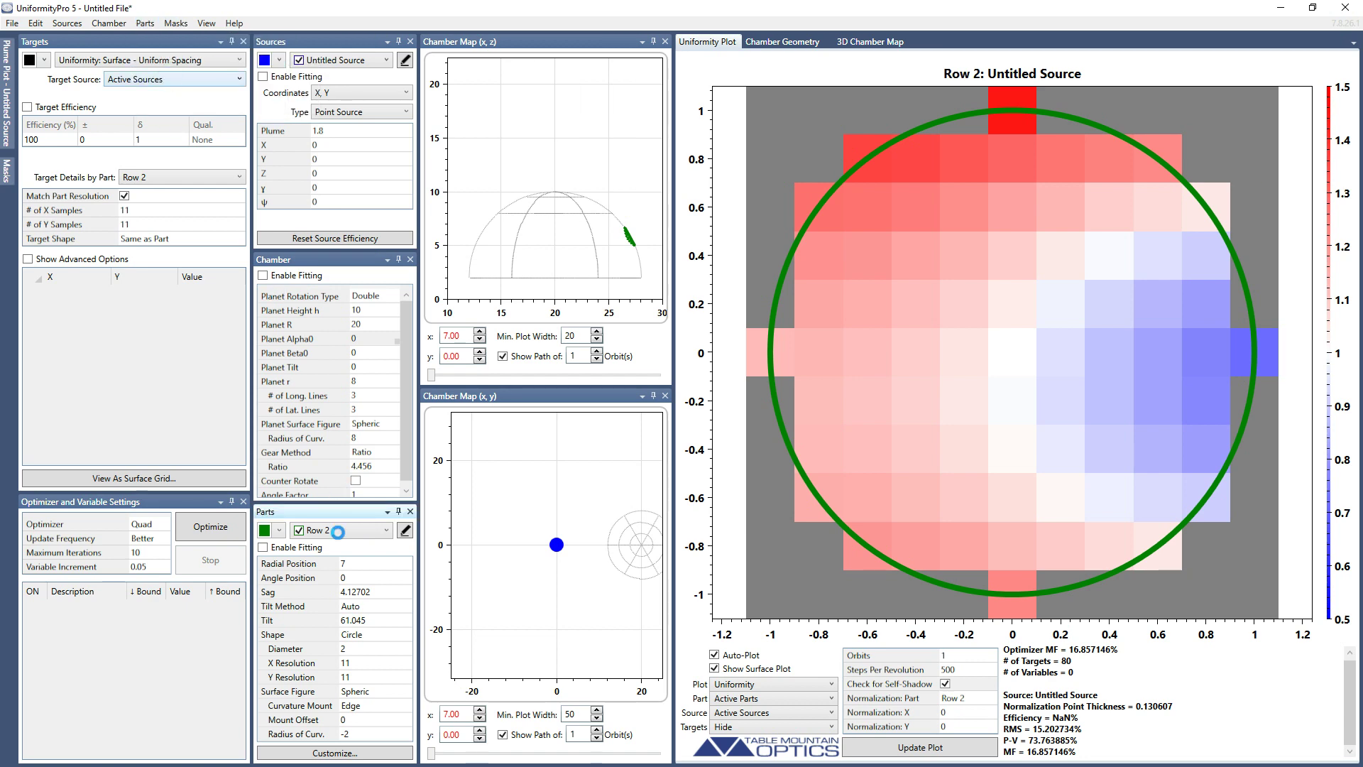
Step: Rename the duplicated part as Row 1
click(404, 533)
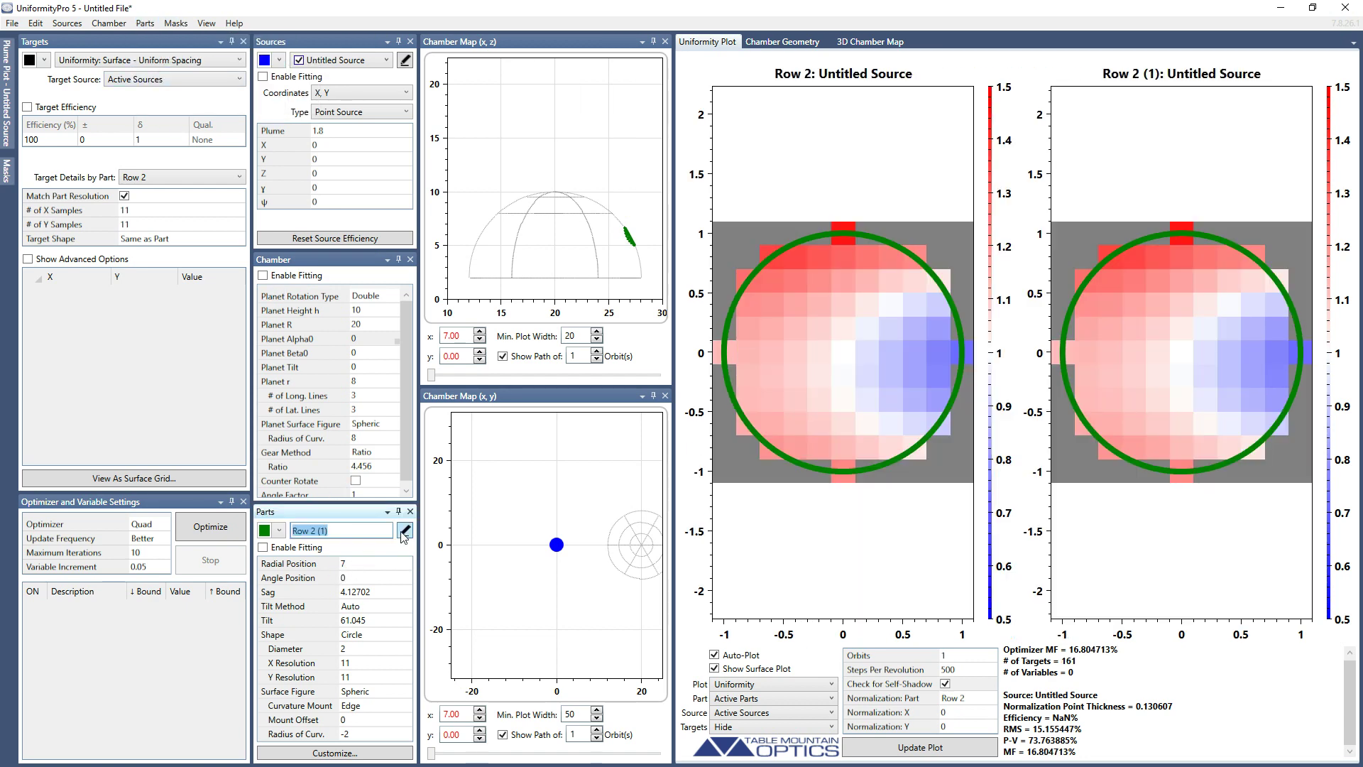
text(c)
text(ow)
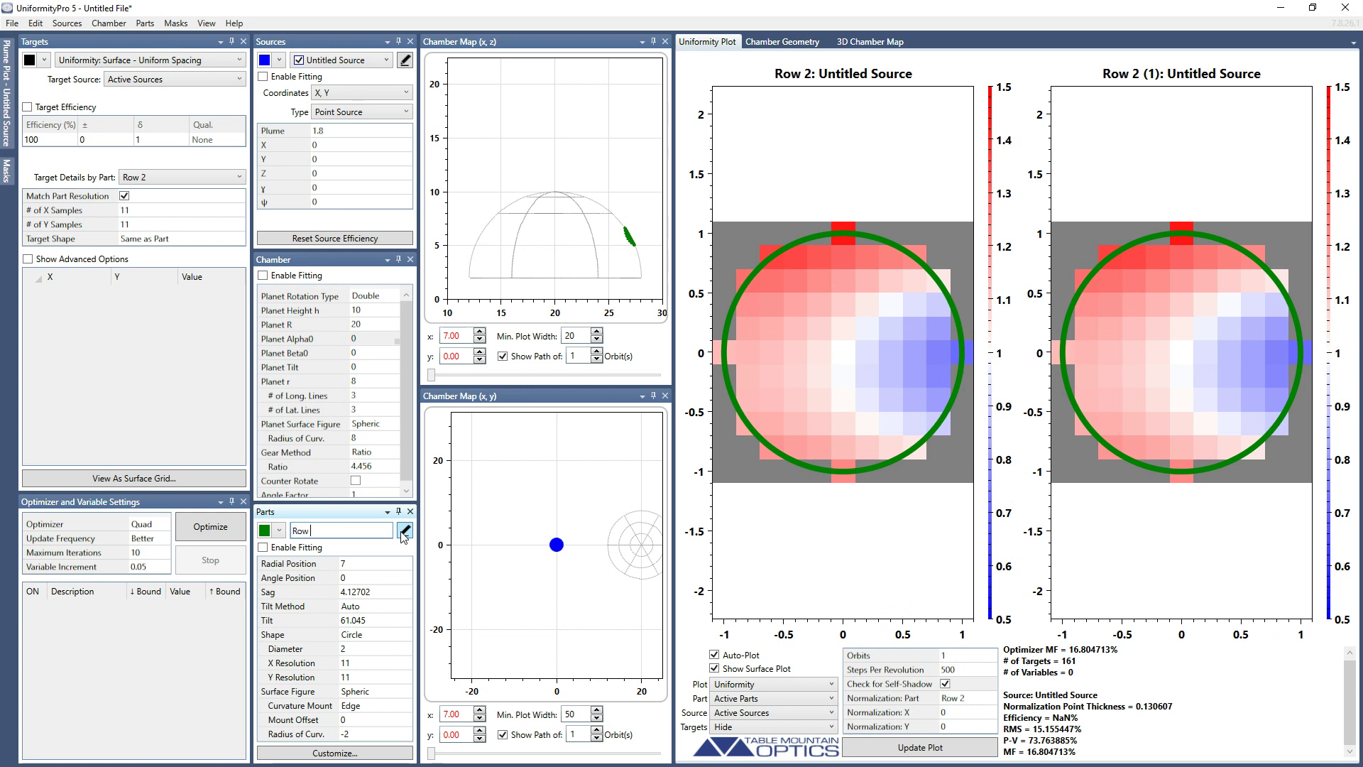
text( 1)
Step: Set the Row 1 part's radial position to 4 and its colour to red
click(375, 563)
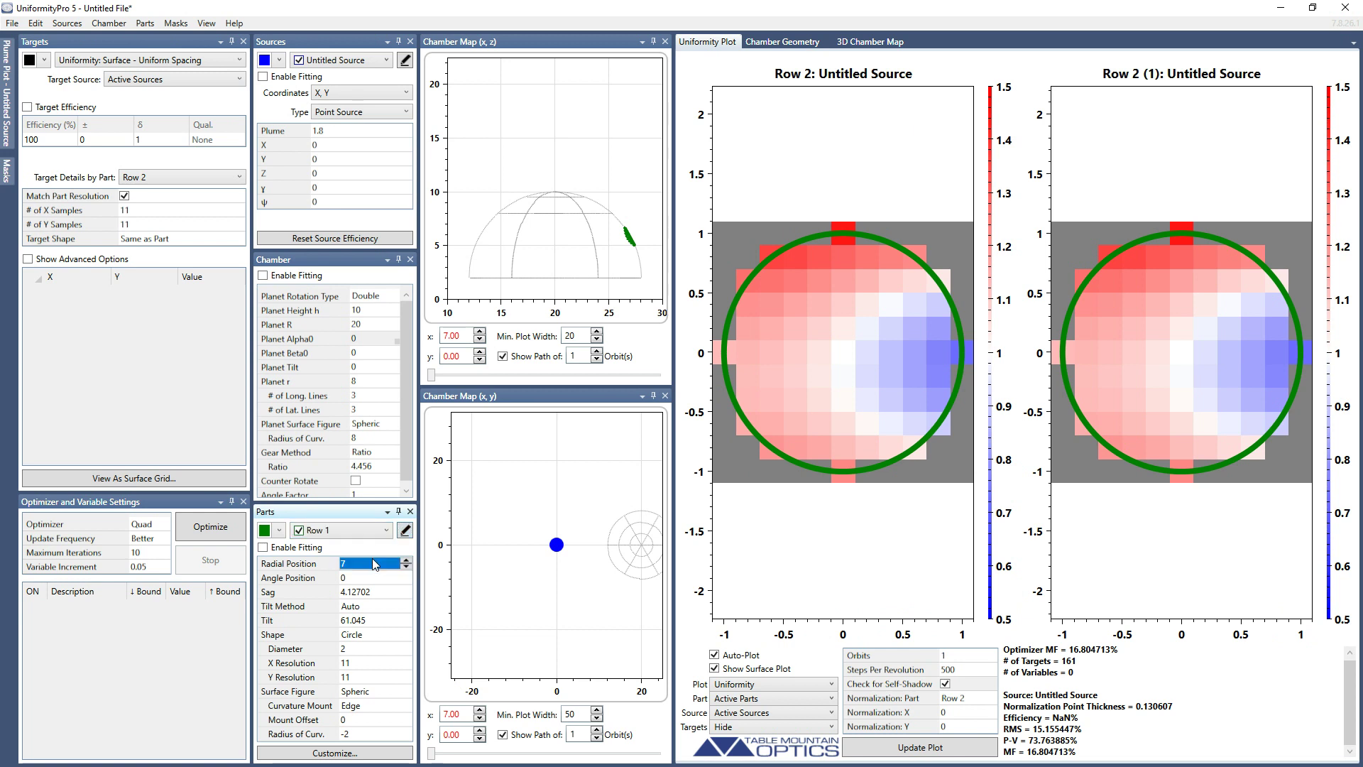
text(4)
key(Return)
click(271, 533)
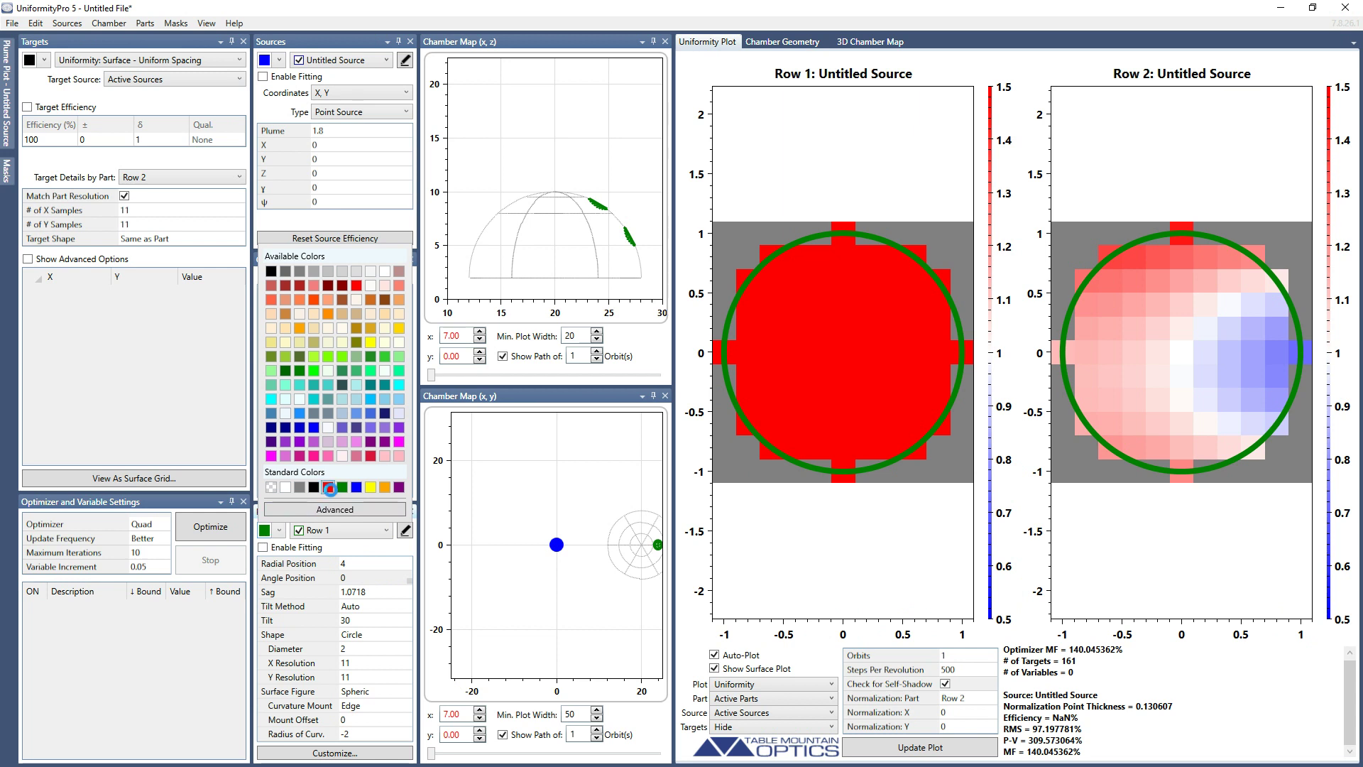
click(330, 488)
Step: Set the x coordinate of the path point in the x, z chamber map to 0
click(454, 336)
text(0)
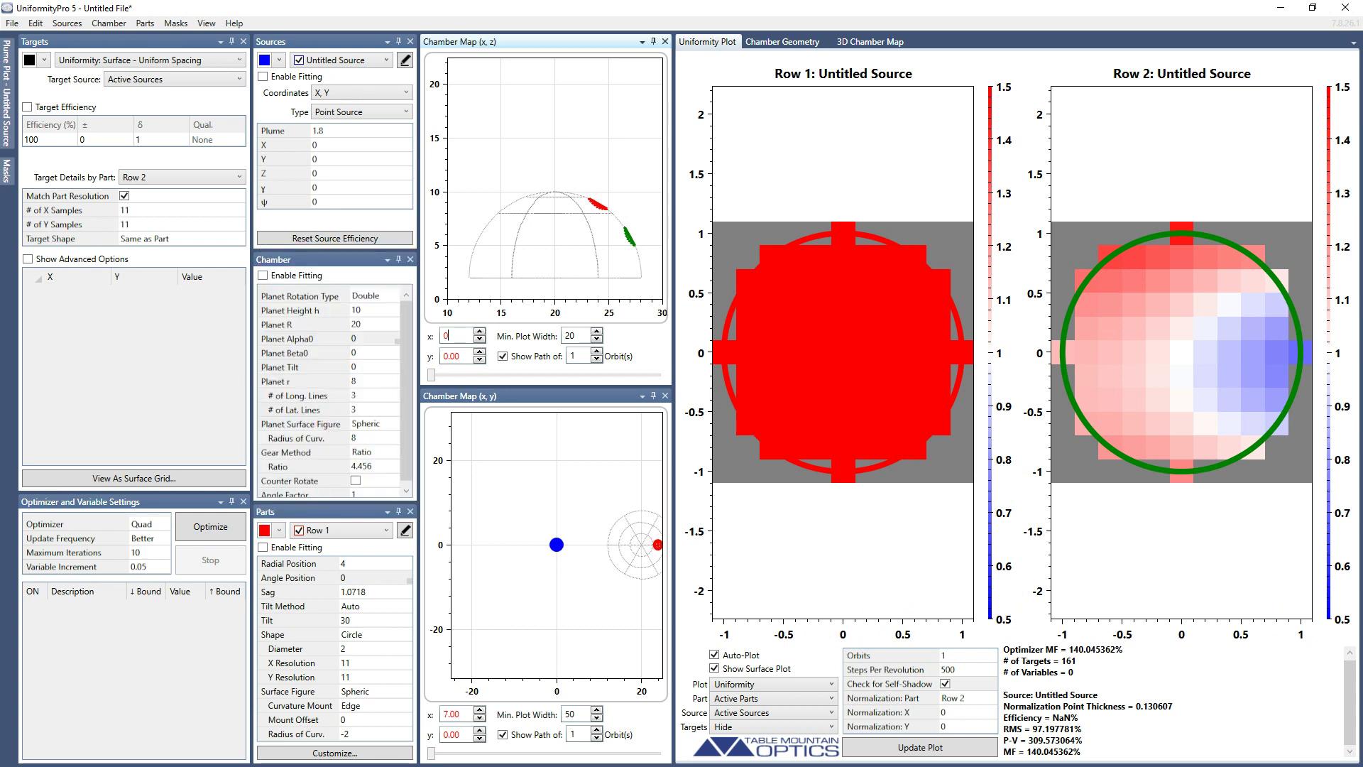
key(Return)
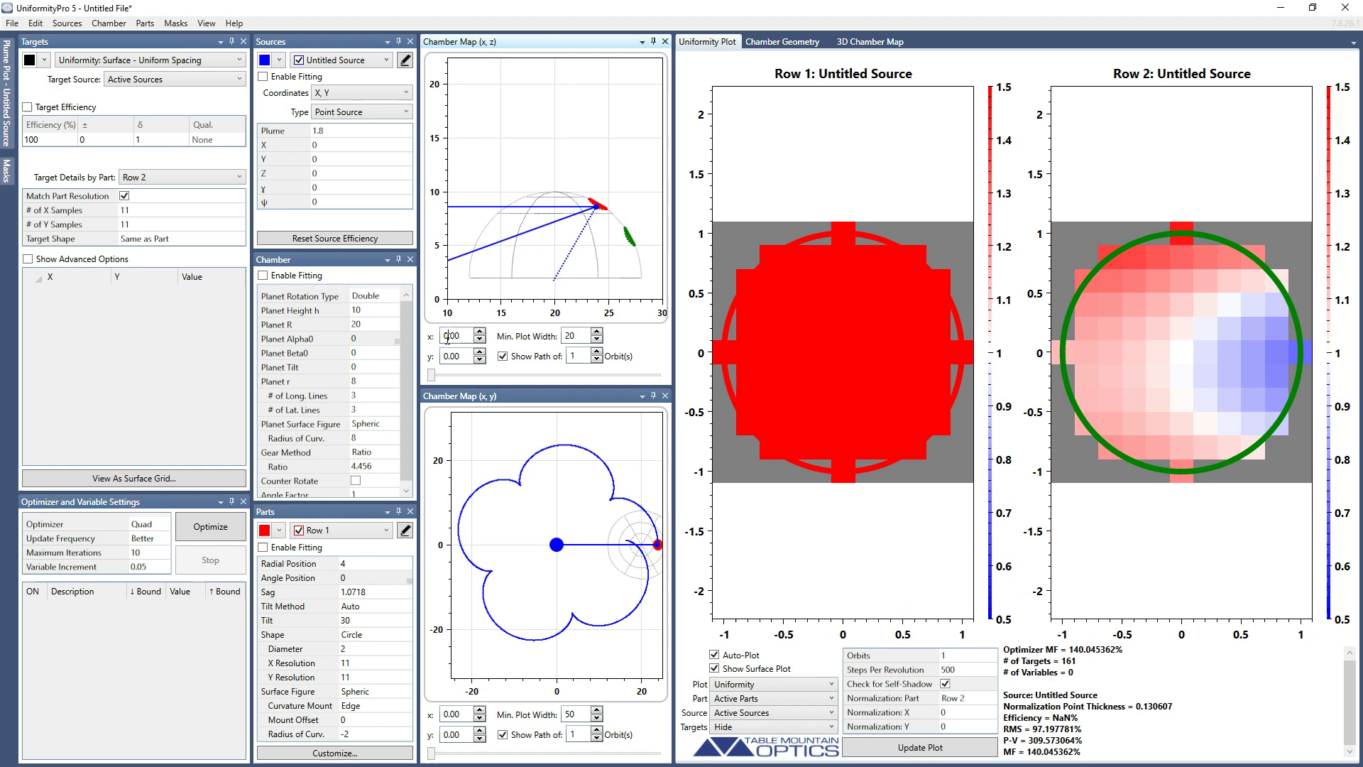
Step: Set the chamber's planet height to 30 and its planet rotation type to Single
click(365, 310)
text(3)
click(369, 295)
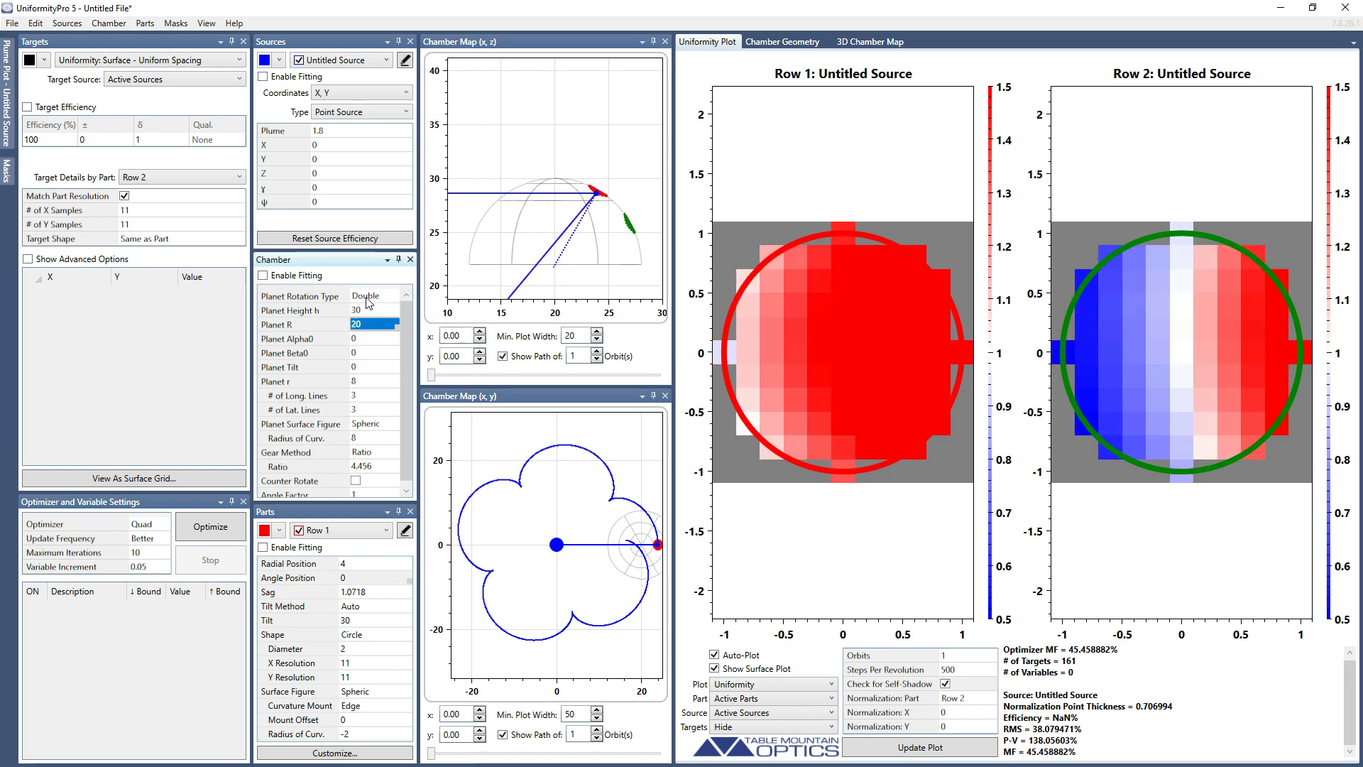
click(373, 317)
key(Up)
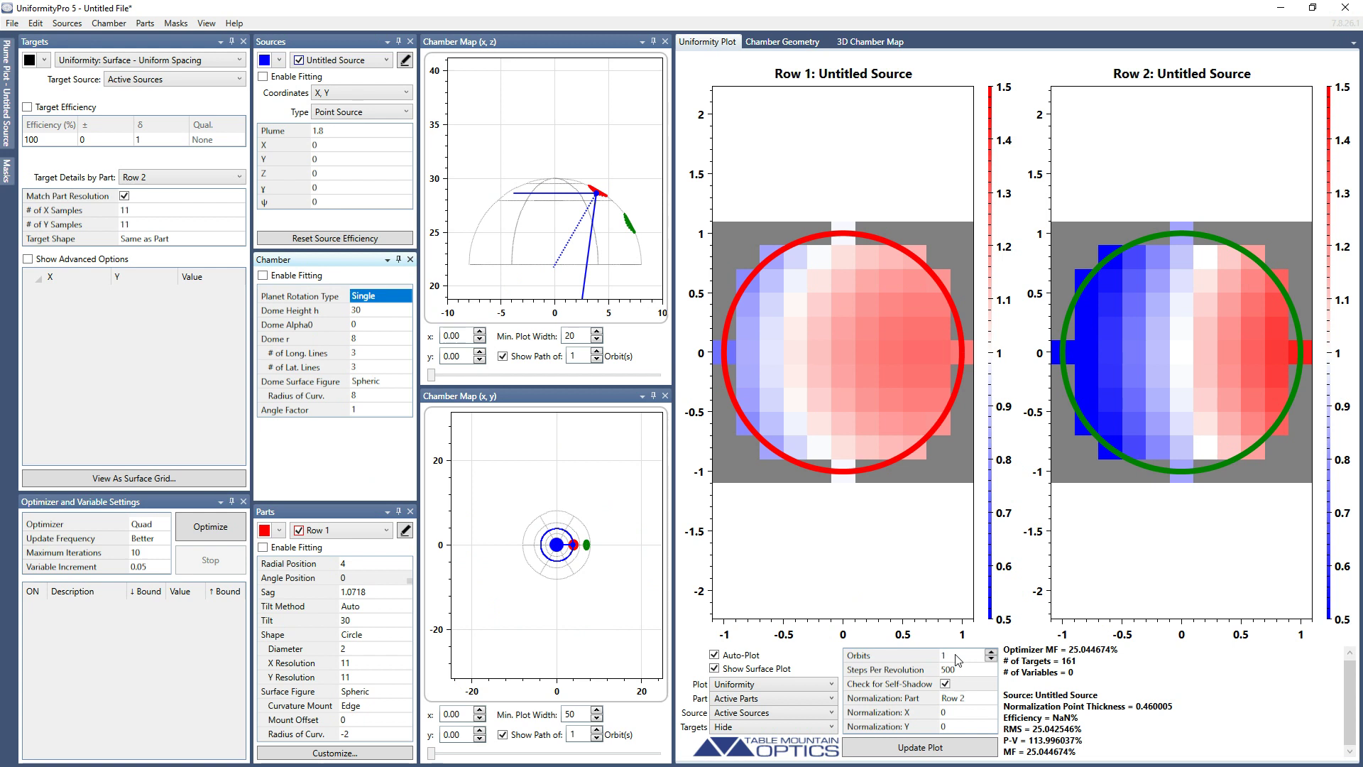
Step: Disable Auto-Plot for the uniformity plot and enable it again
click(714, 655)
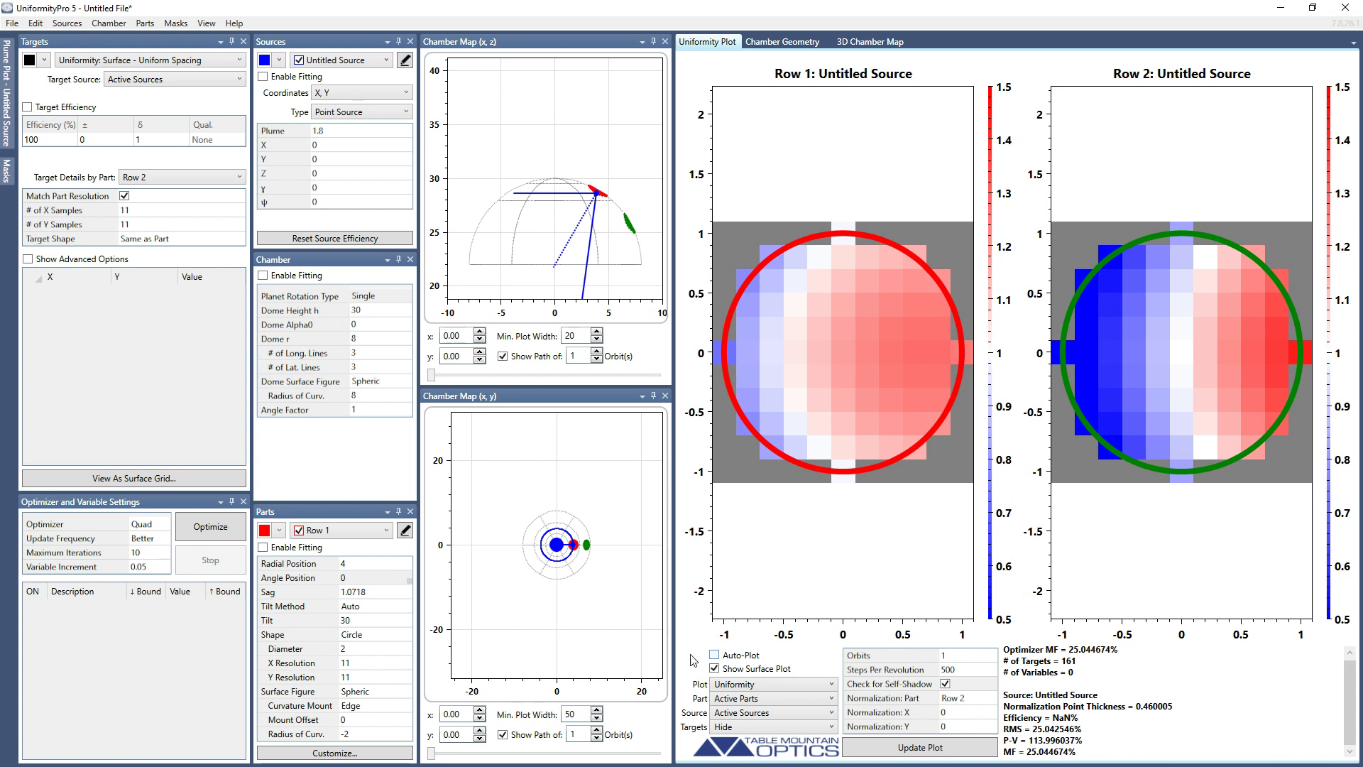
mouse_move(363, 665)
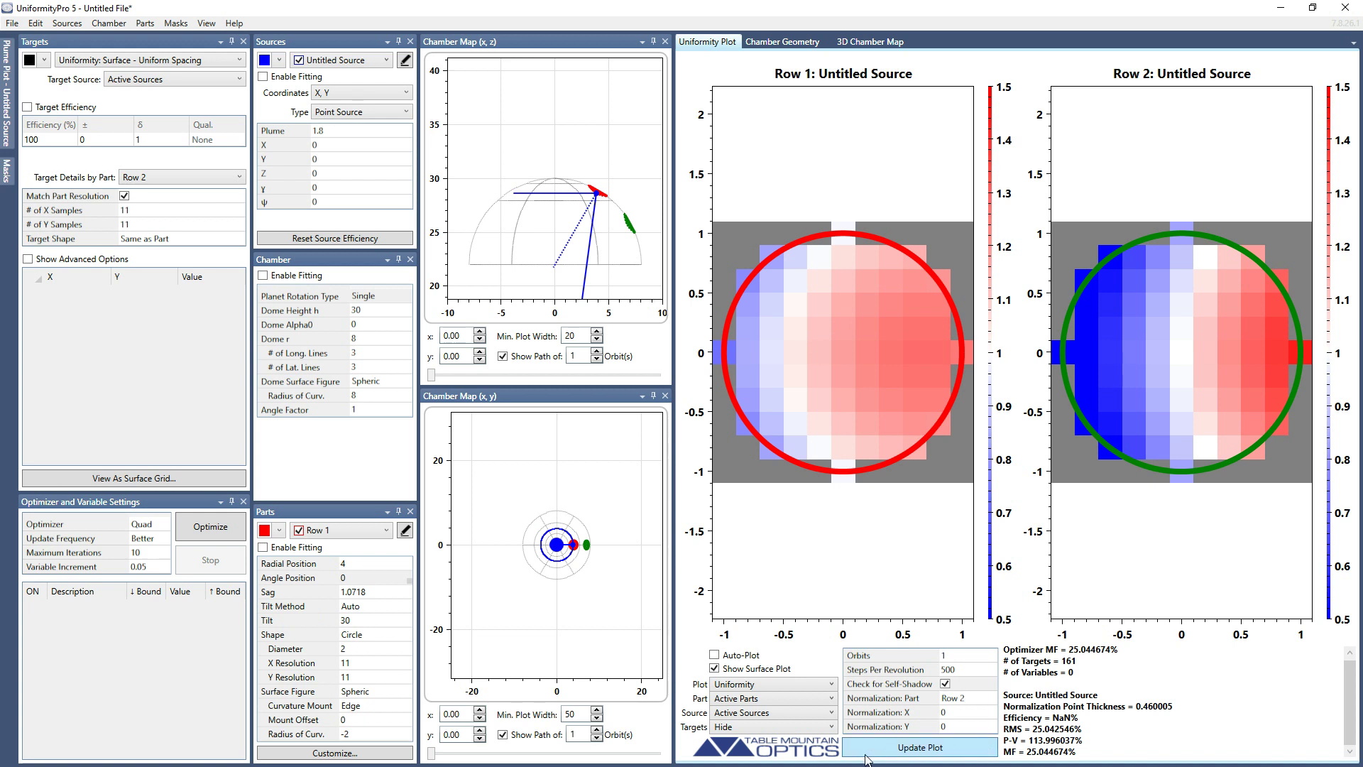
click(714, 656)
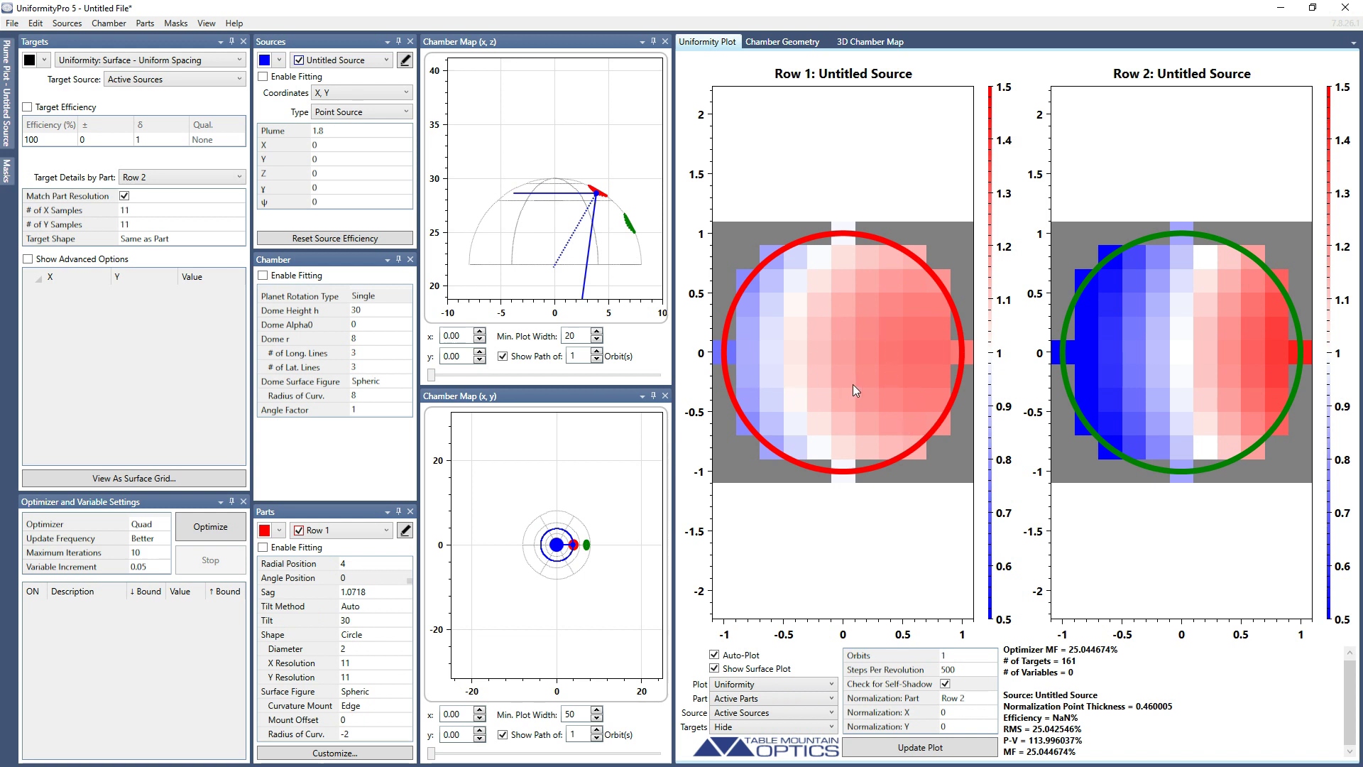
Step: Disable Match Part Resolution for the Row 2 targets and set both the X and Y sample counts to 5
click(125, 196)
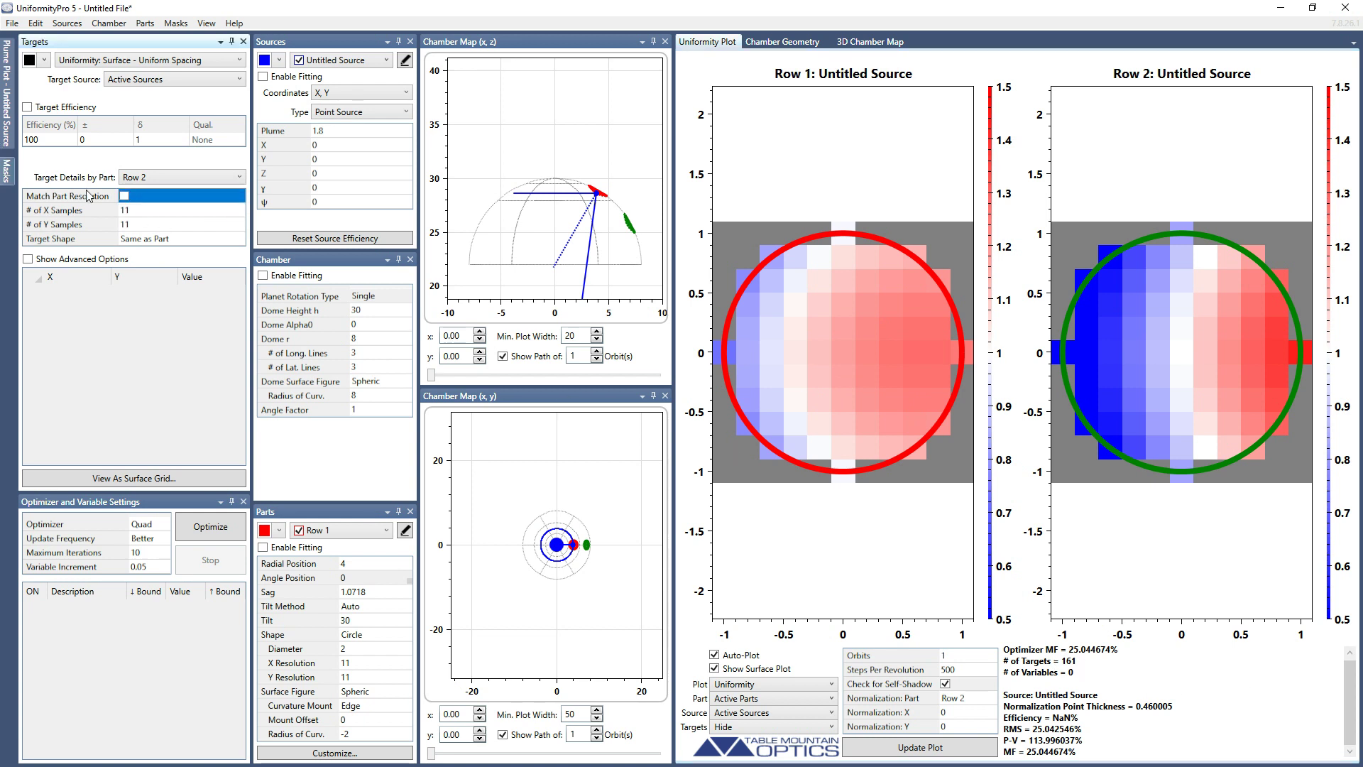
click(158, 212)
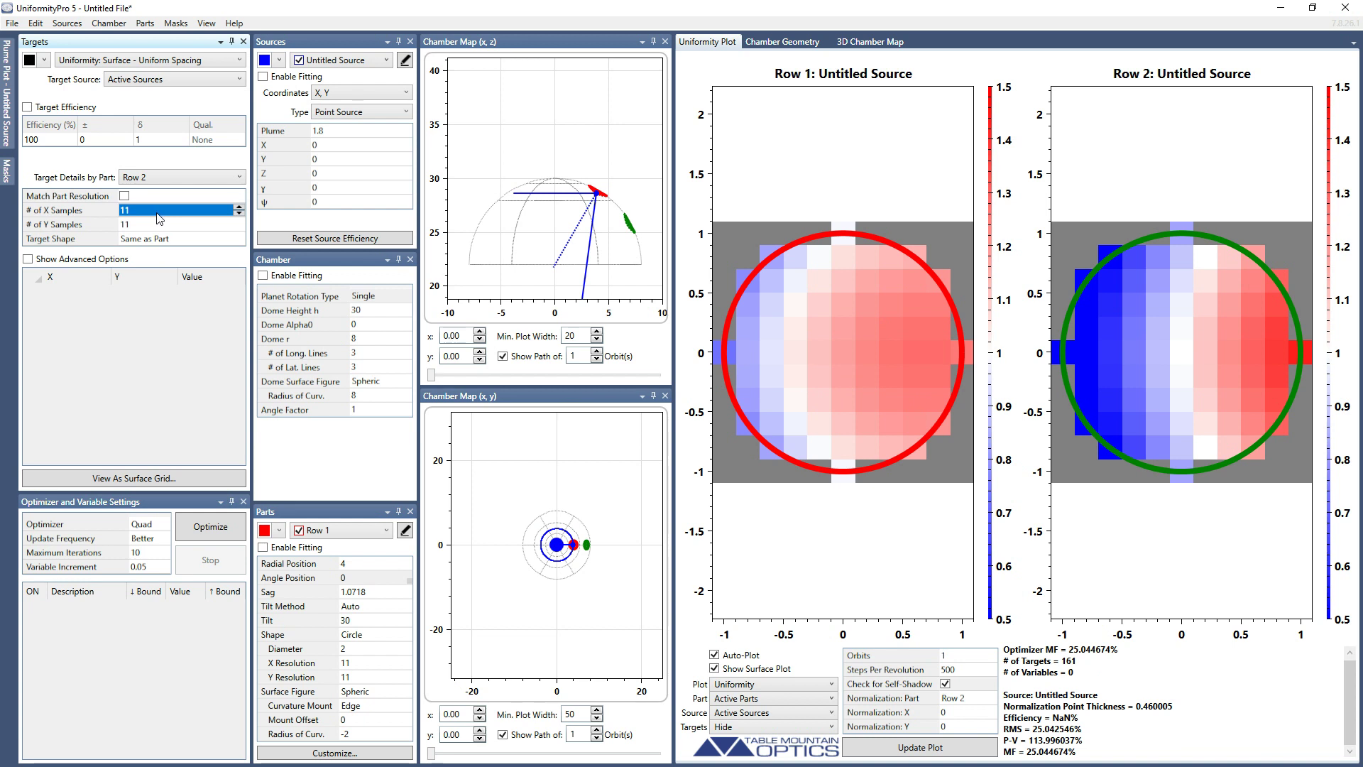
text(5)
key(Tab)
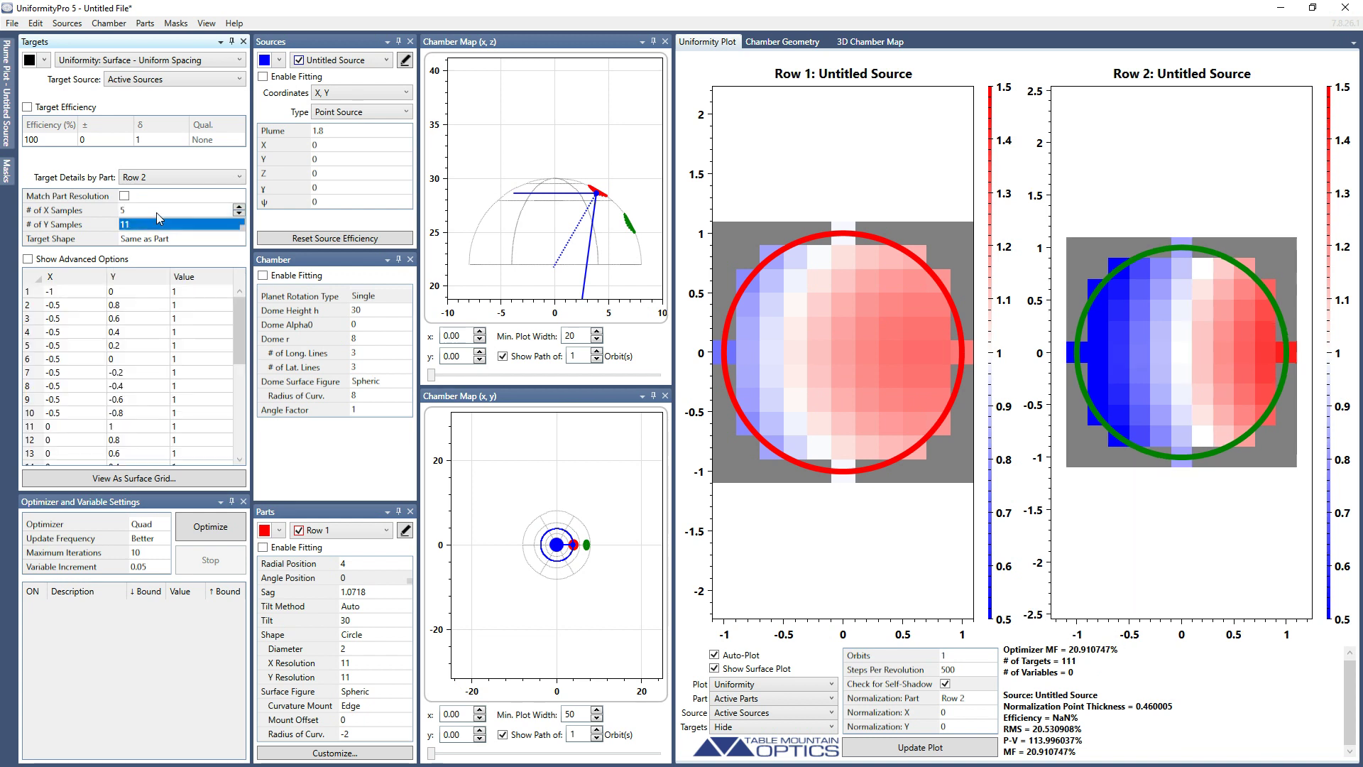
text(5)
key(Tab)
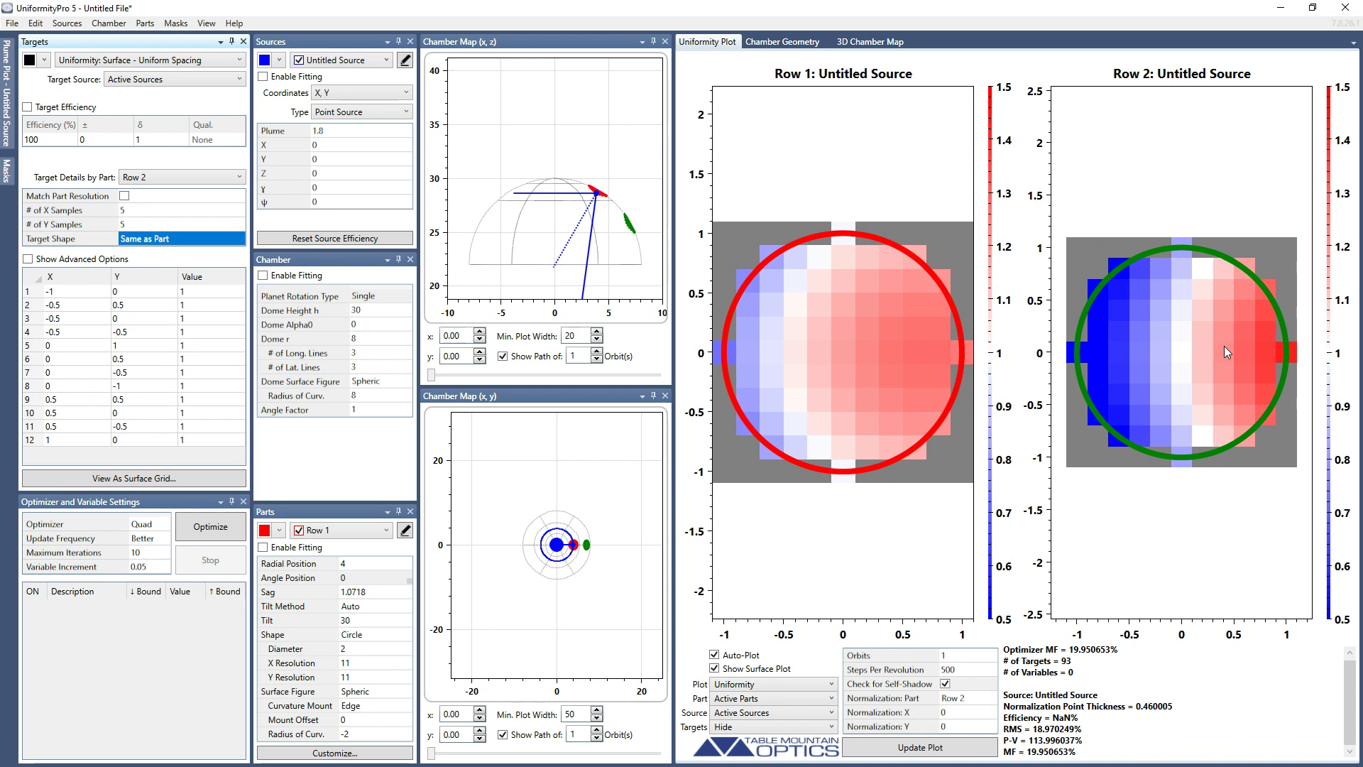
Step: Check the target details of Row 1 and return to those of Row 2
click(169, 182)
click(169, 192)
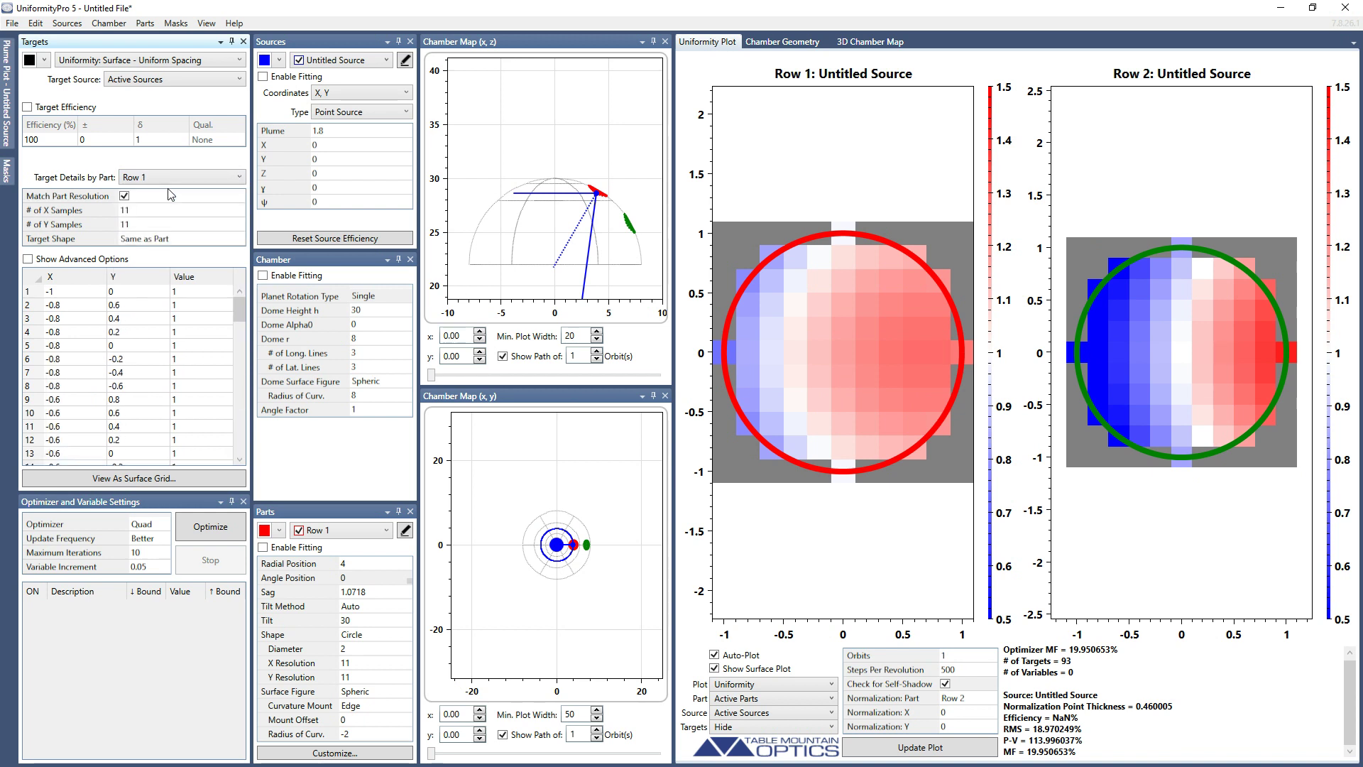
click(155, 181)
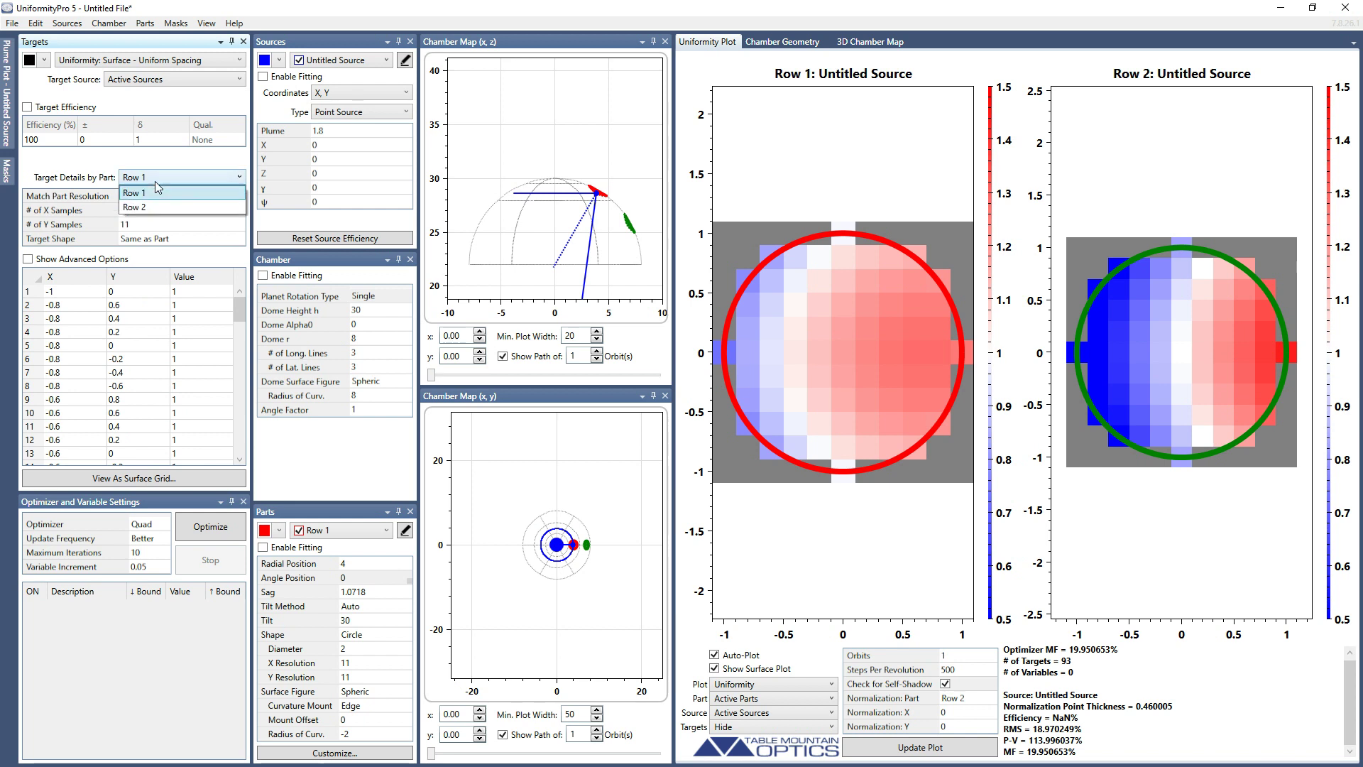
click(154, 208)
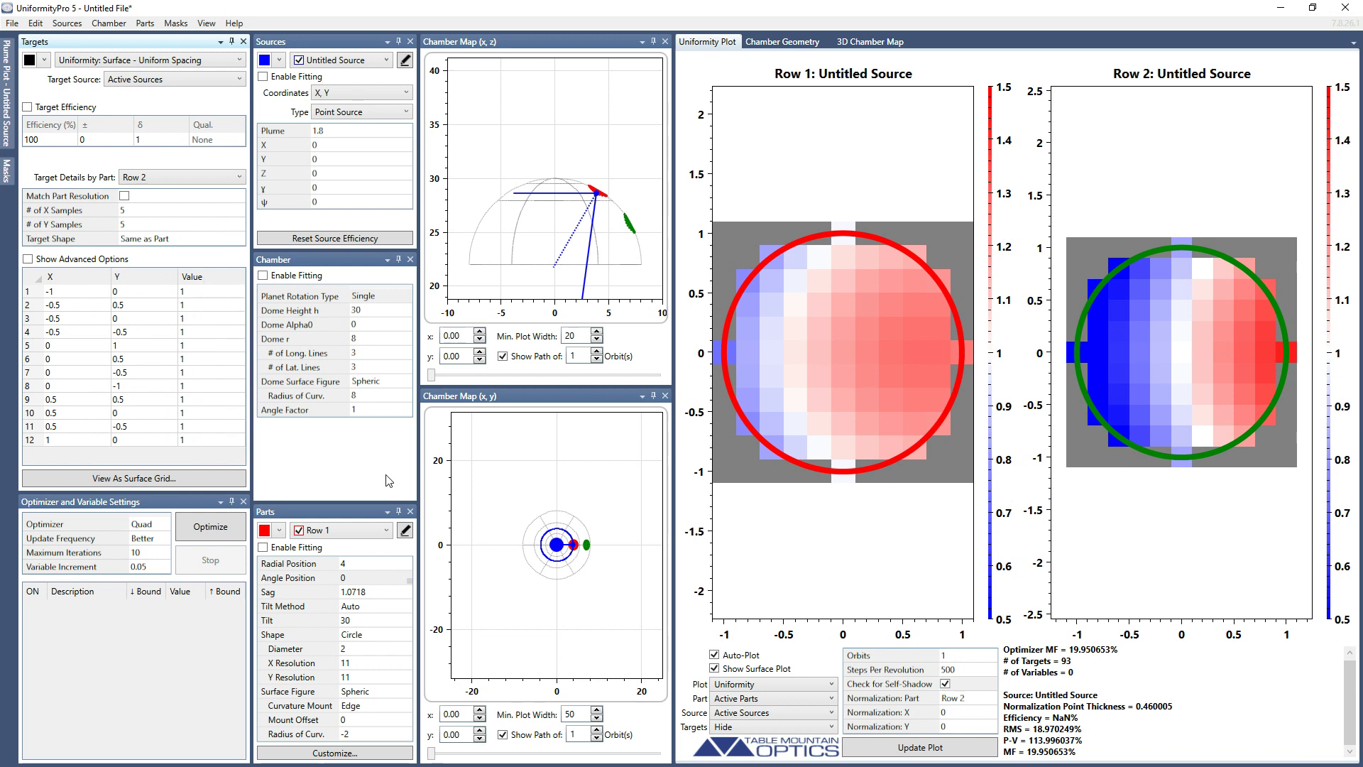
Step: Show the targets by Target Value on the uniformity plot and enlarge their markers to size 8
click(735, 726)
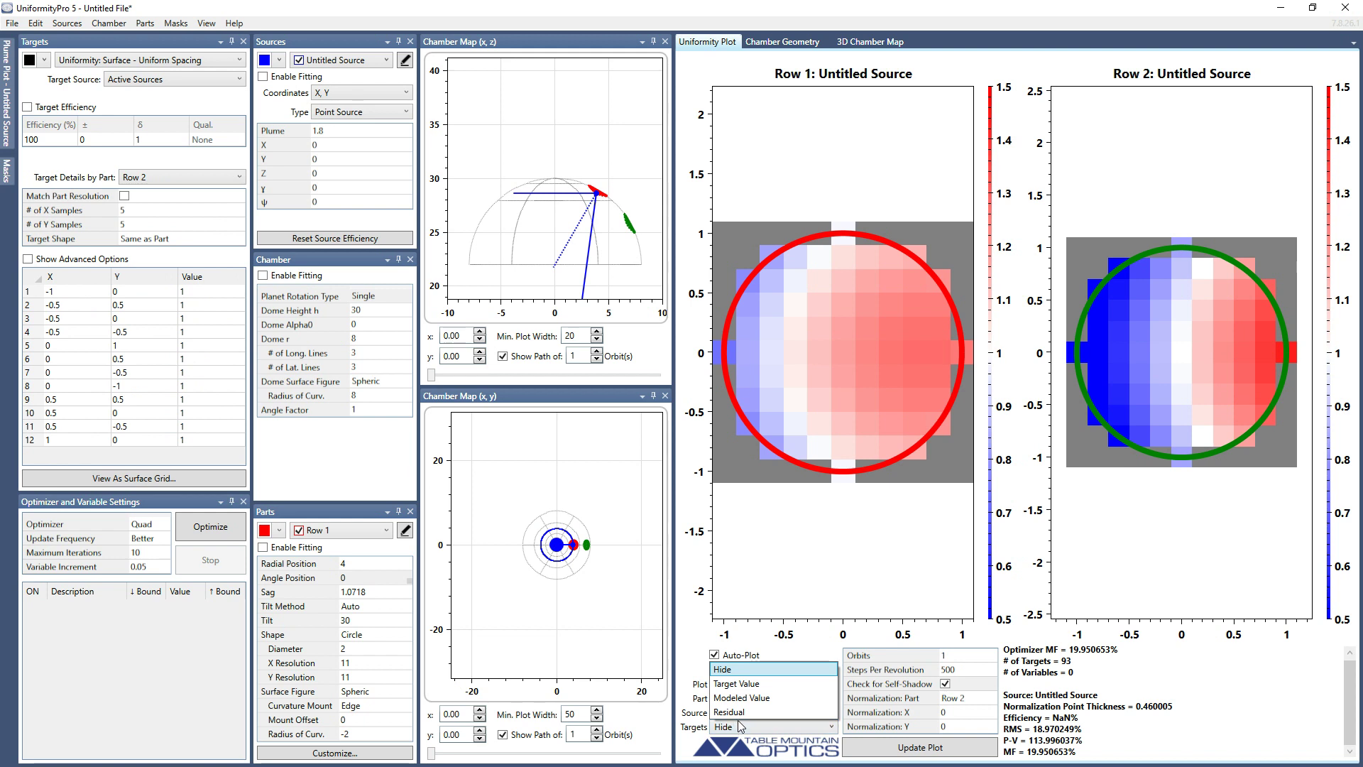
click(735, 694)
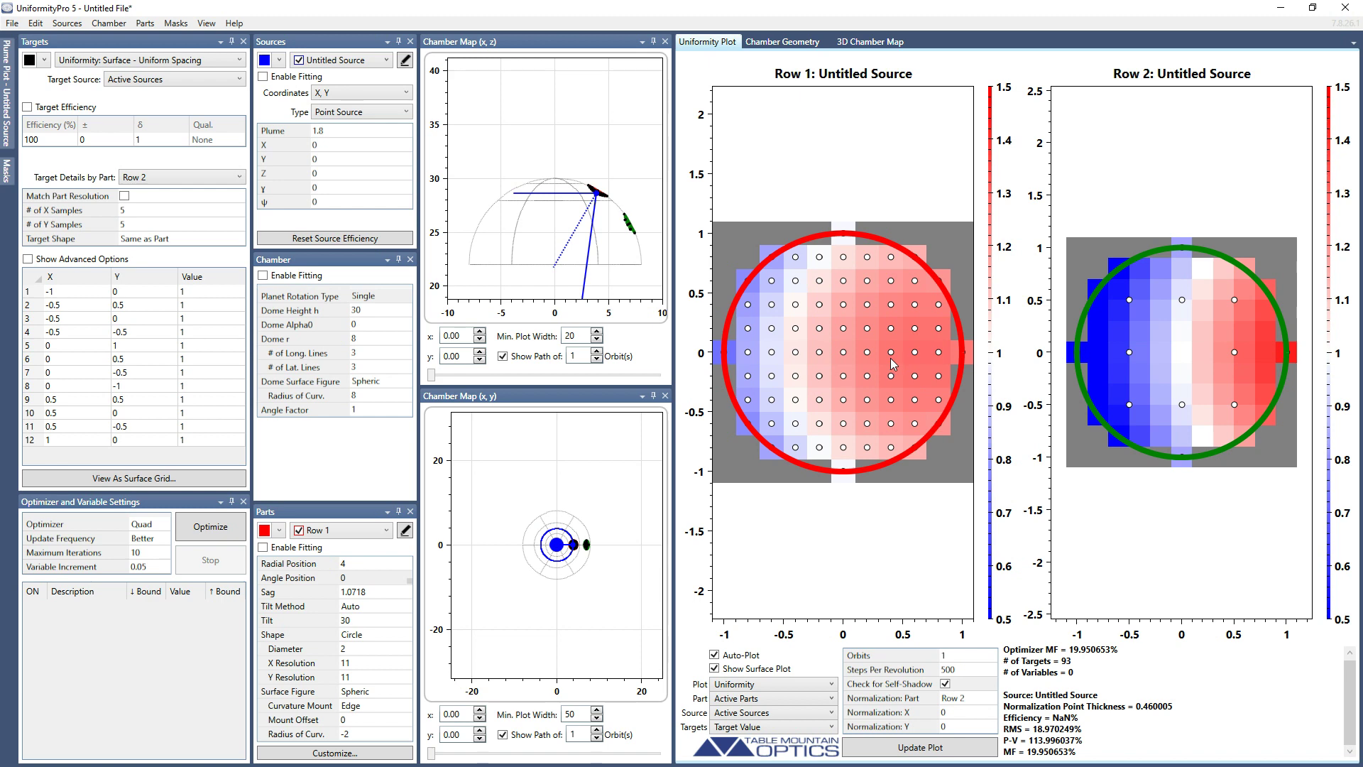
click(45, 60)
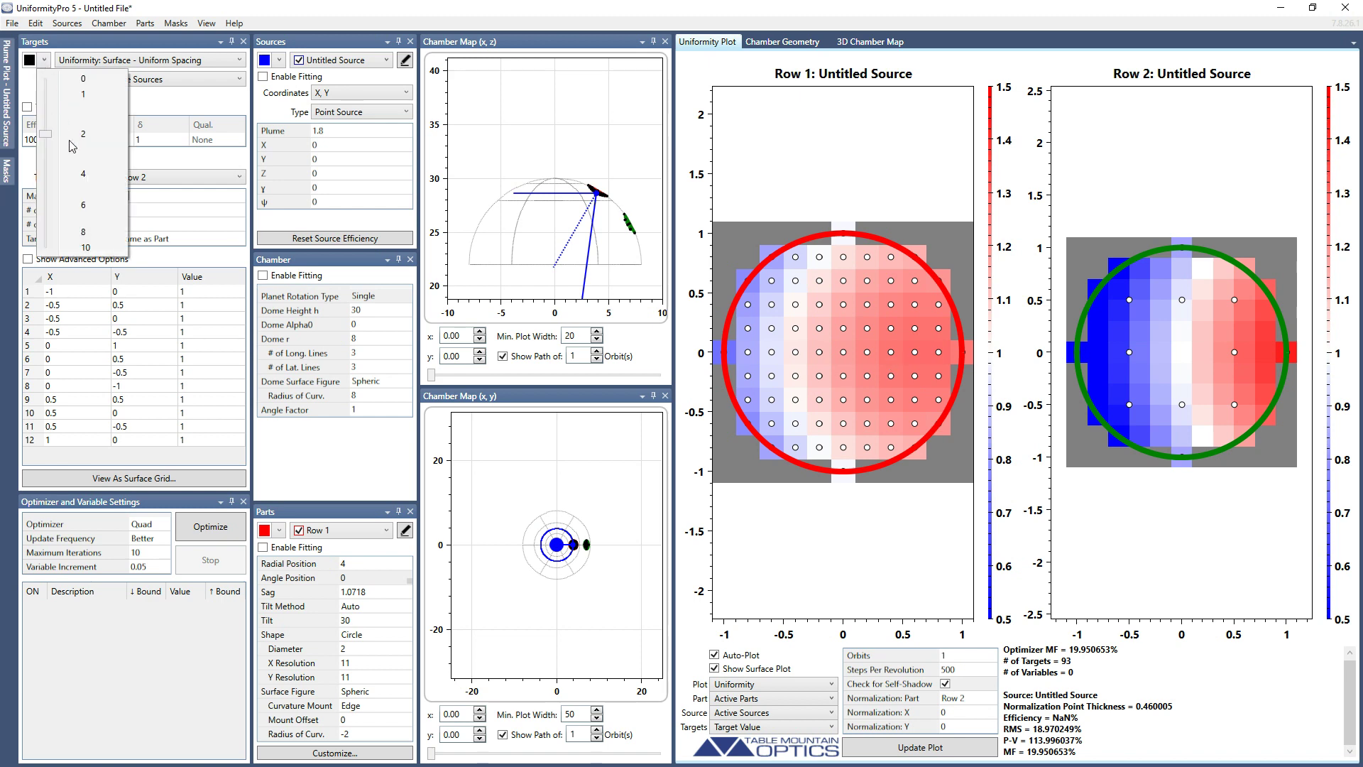
click(89, 230)
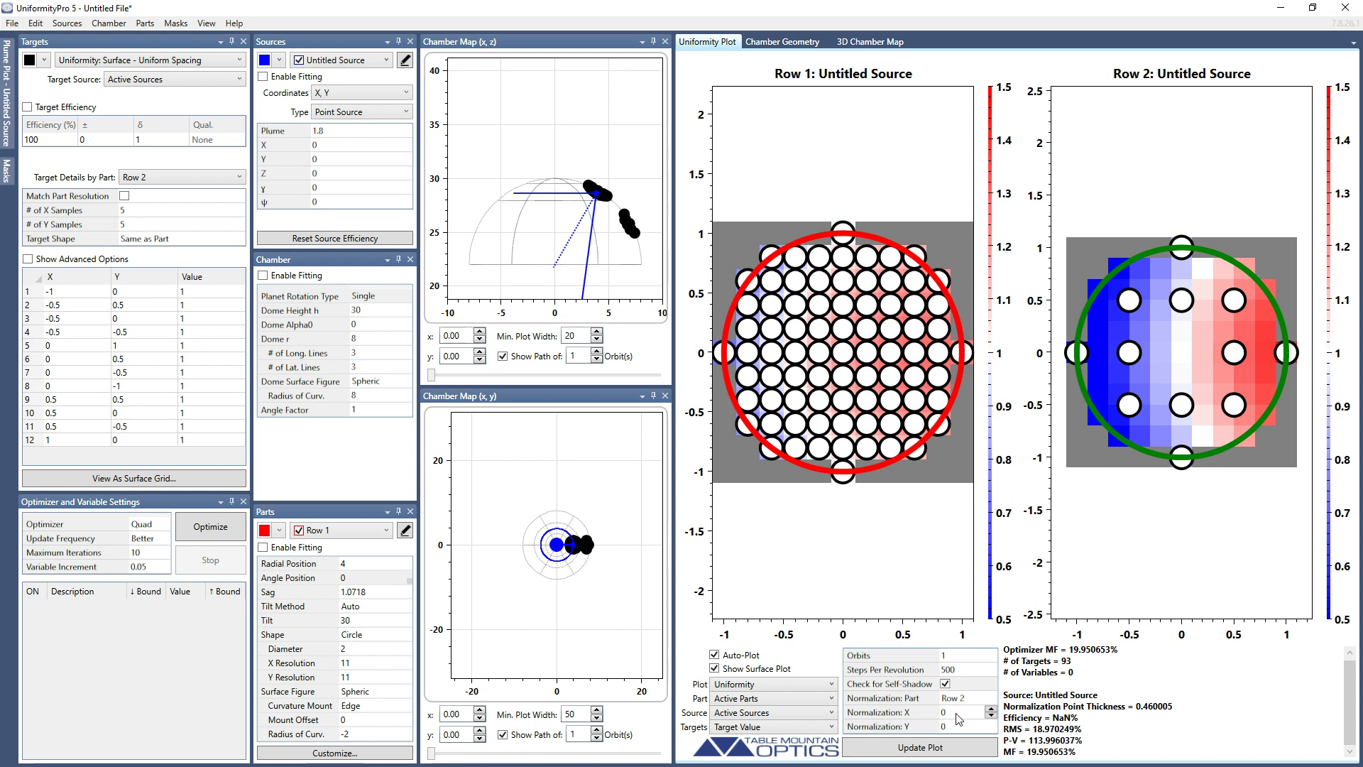
Step: Display the targets by Modeled Value and hide the surface plot
click(805, 731)
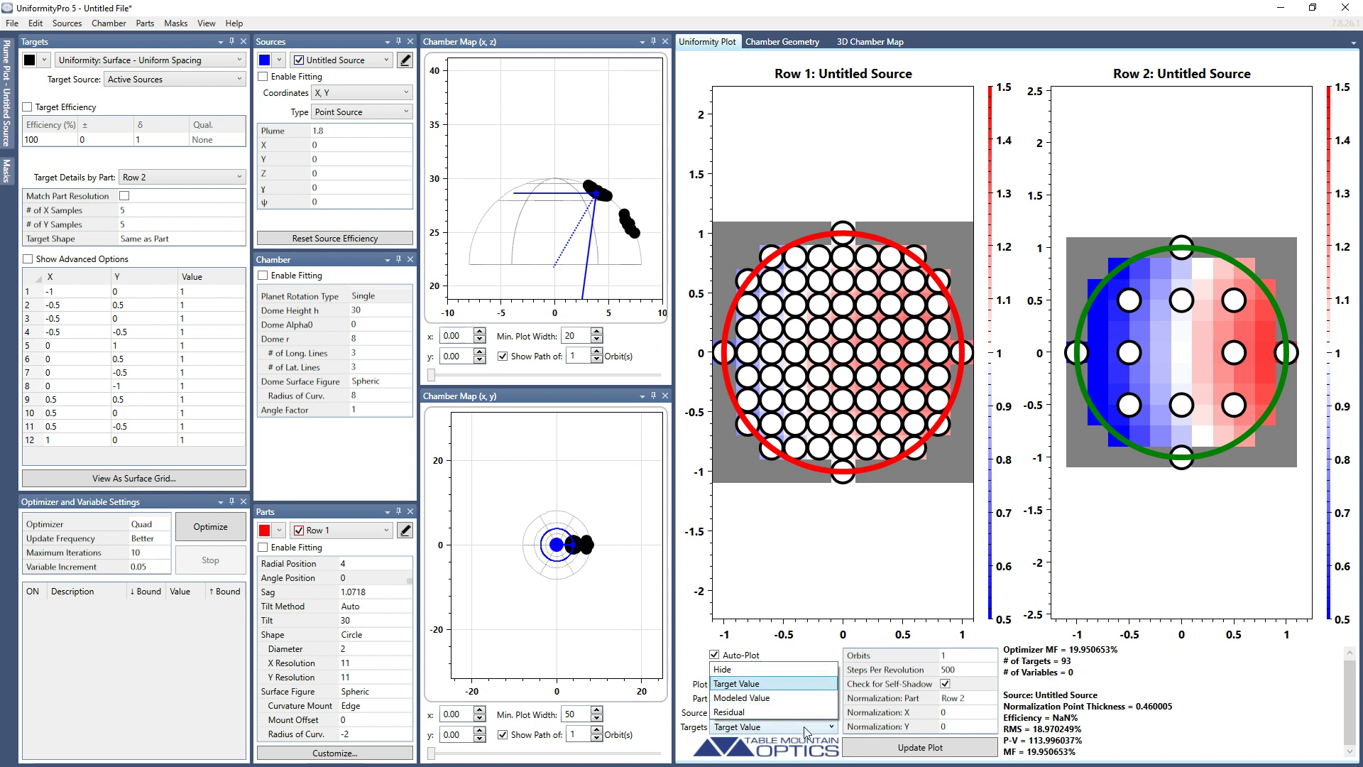
click(765, 699)
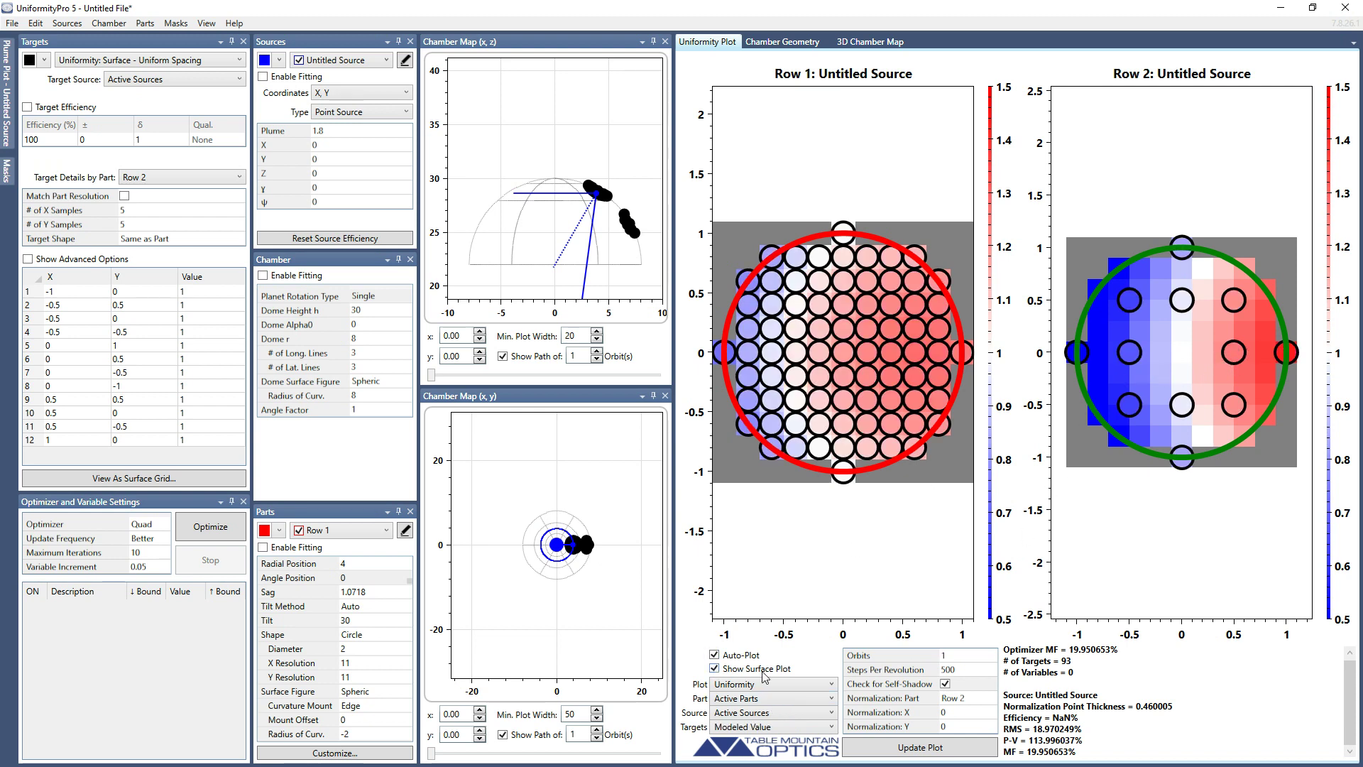
click(714, 669)
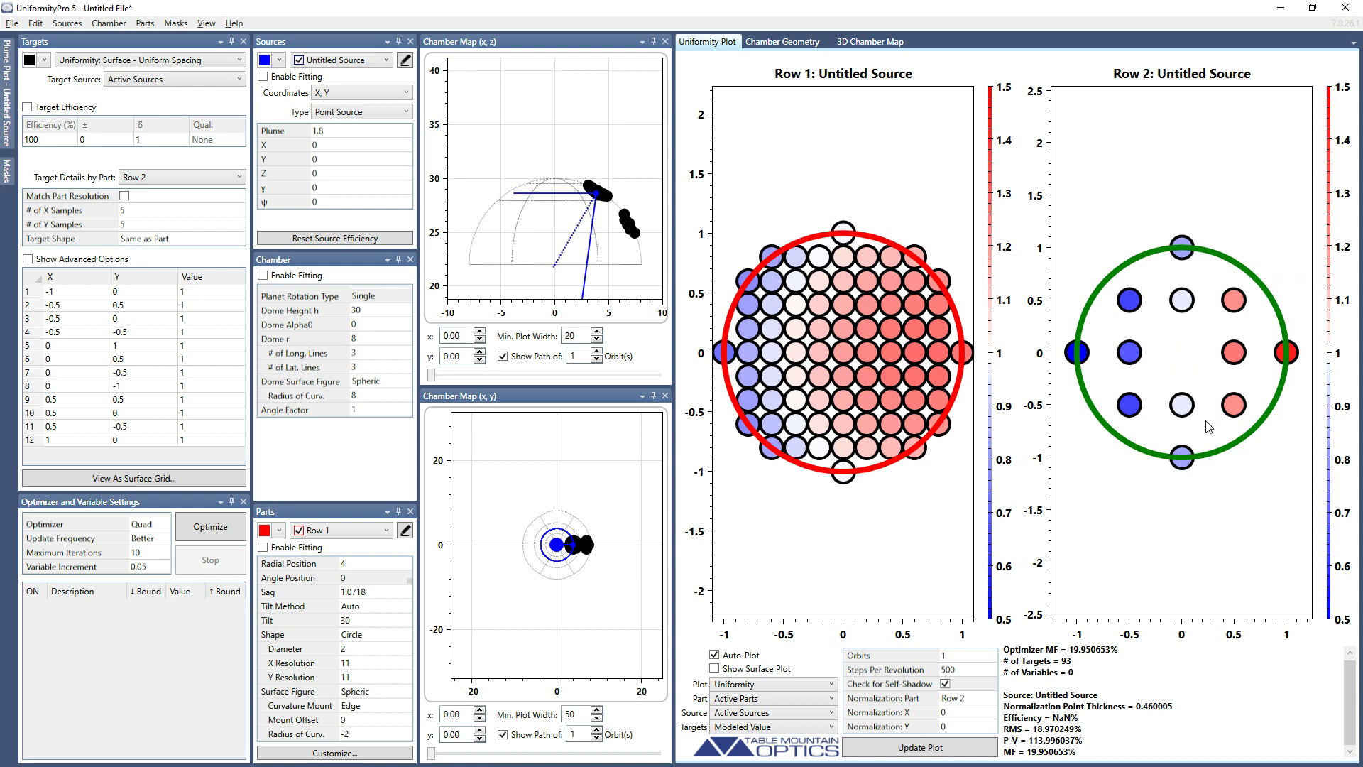
Step: Switch the target type to Uniformity: Surface - Arbitrary Spacing and fill Row 2's target table with 31 X, Y points
click(164, 61)
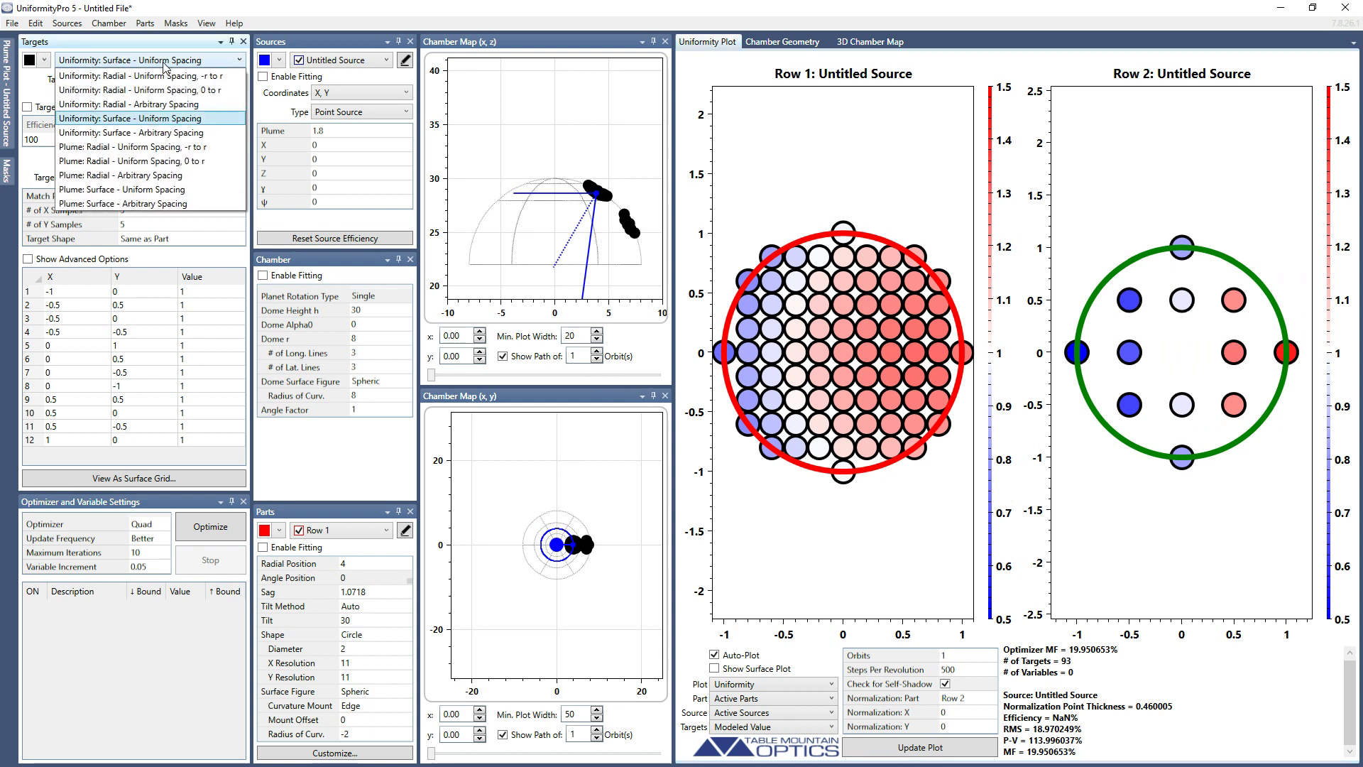
click(158, 135)
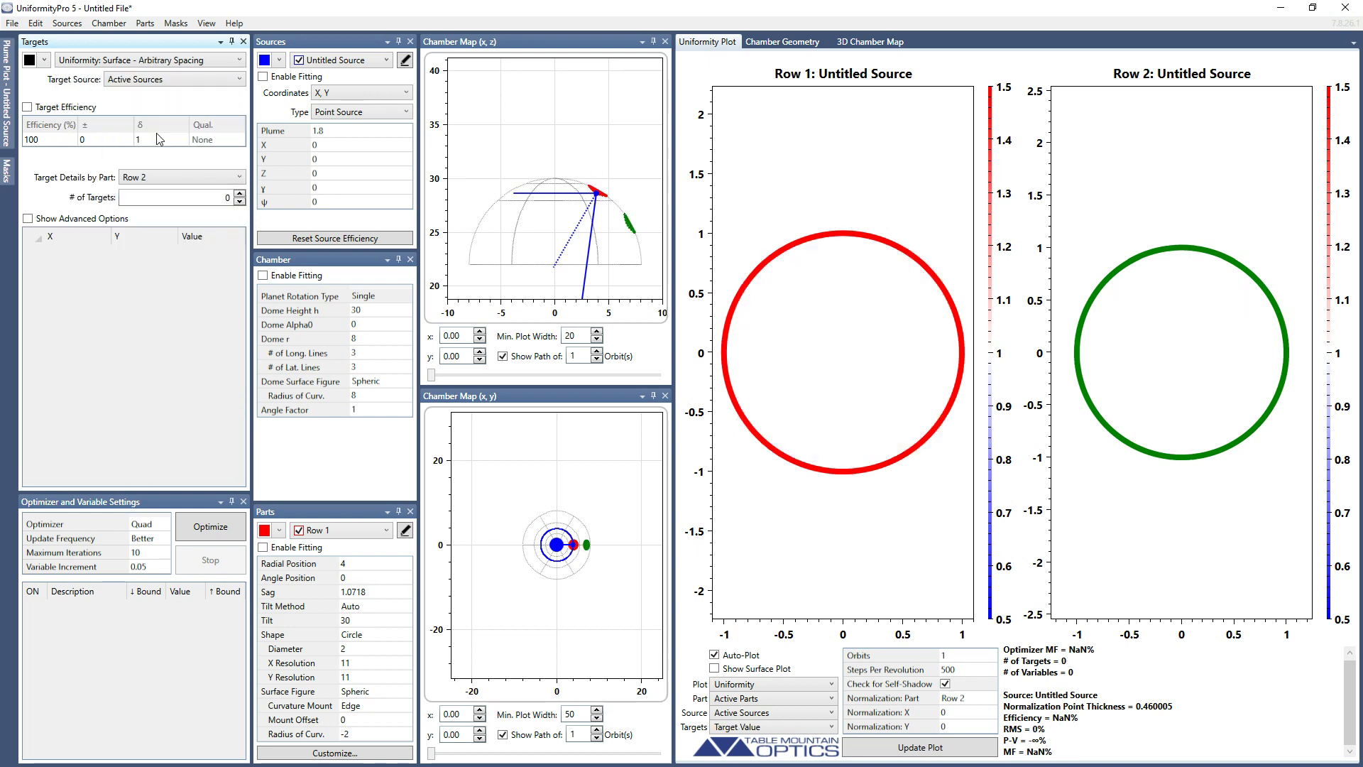
click(240, 193)
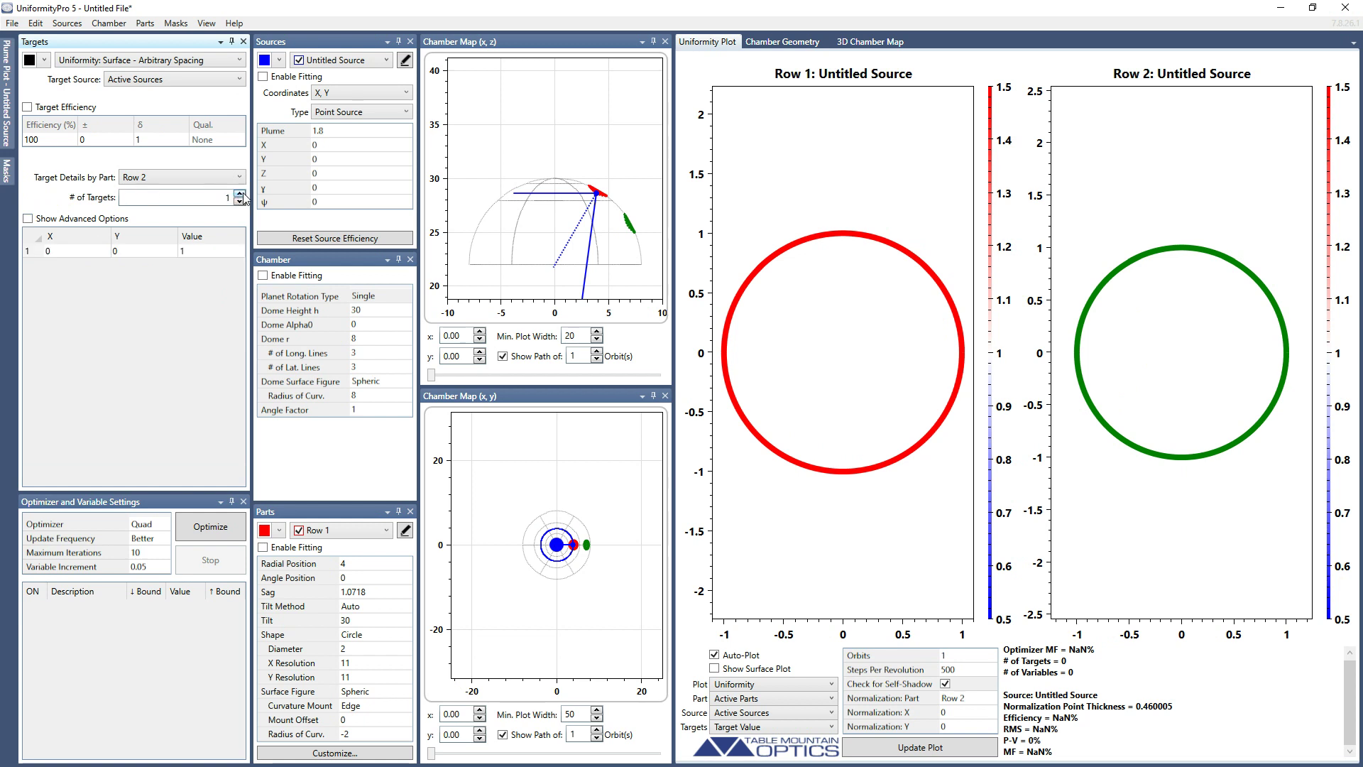
click(74, 257)
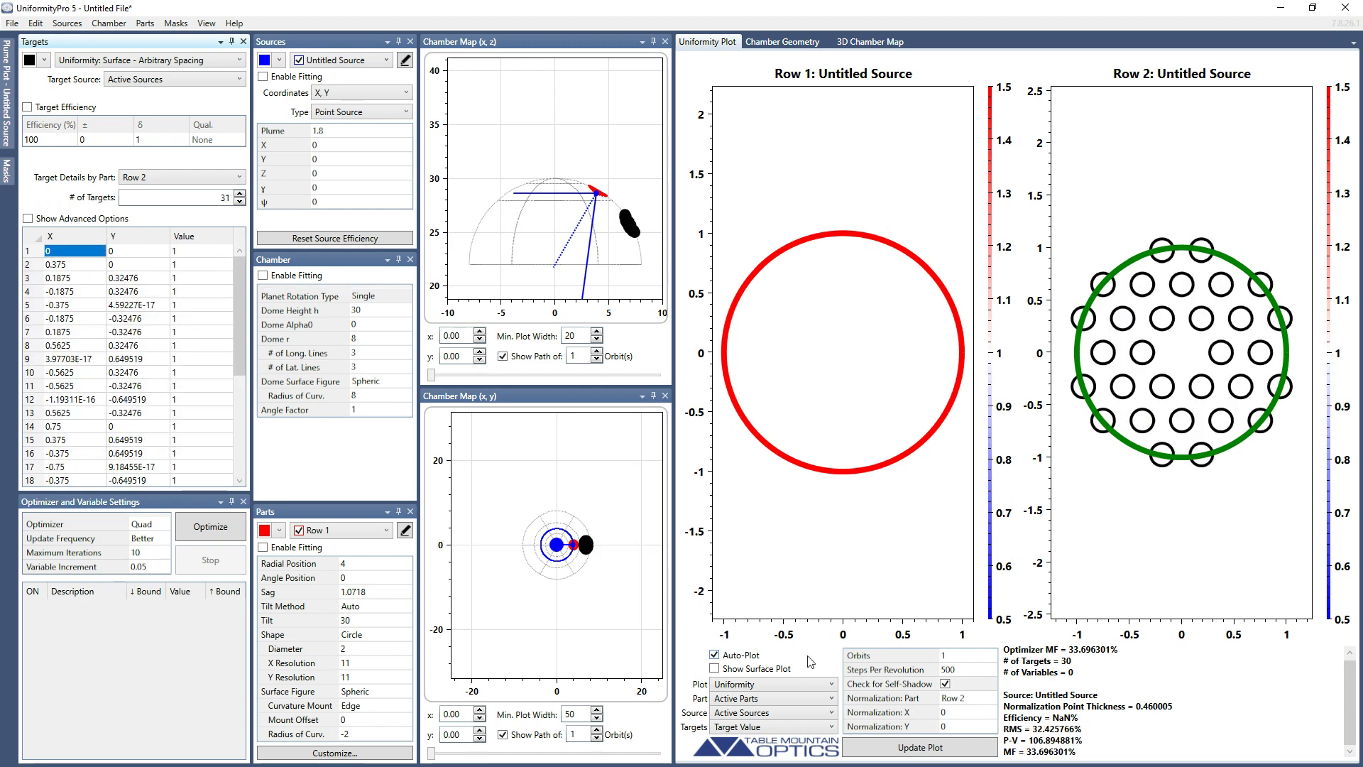
Step: Deactivate the Row 1 part so only Row 2 is plotted
click(757, 699)
click(507, 587)
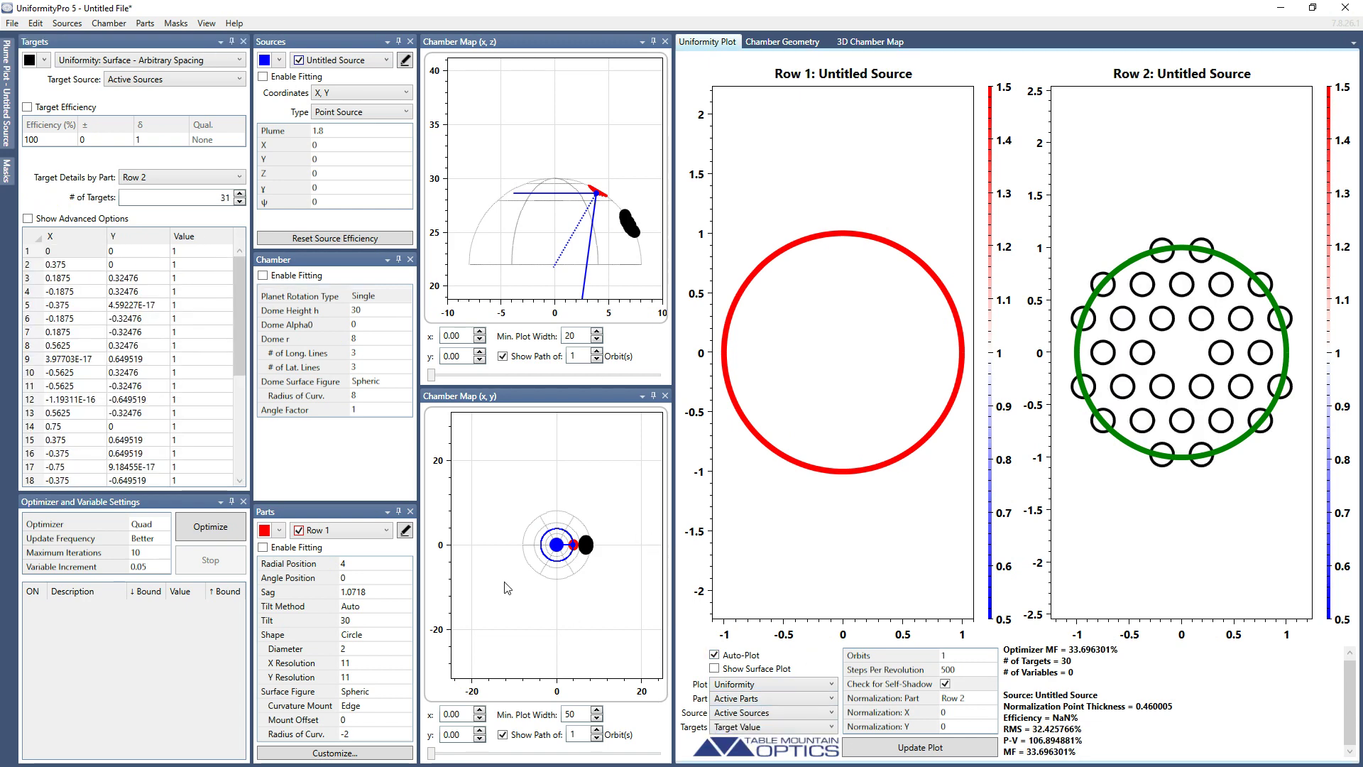
click(299, 530)
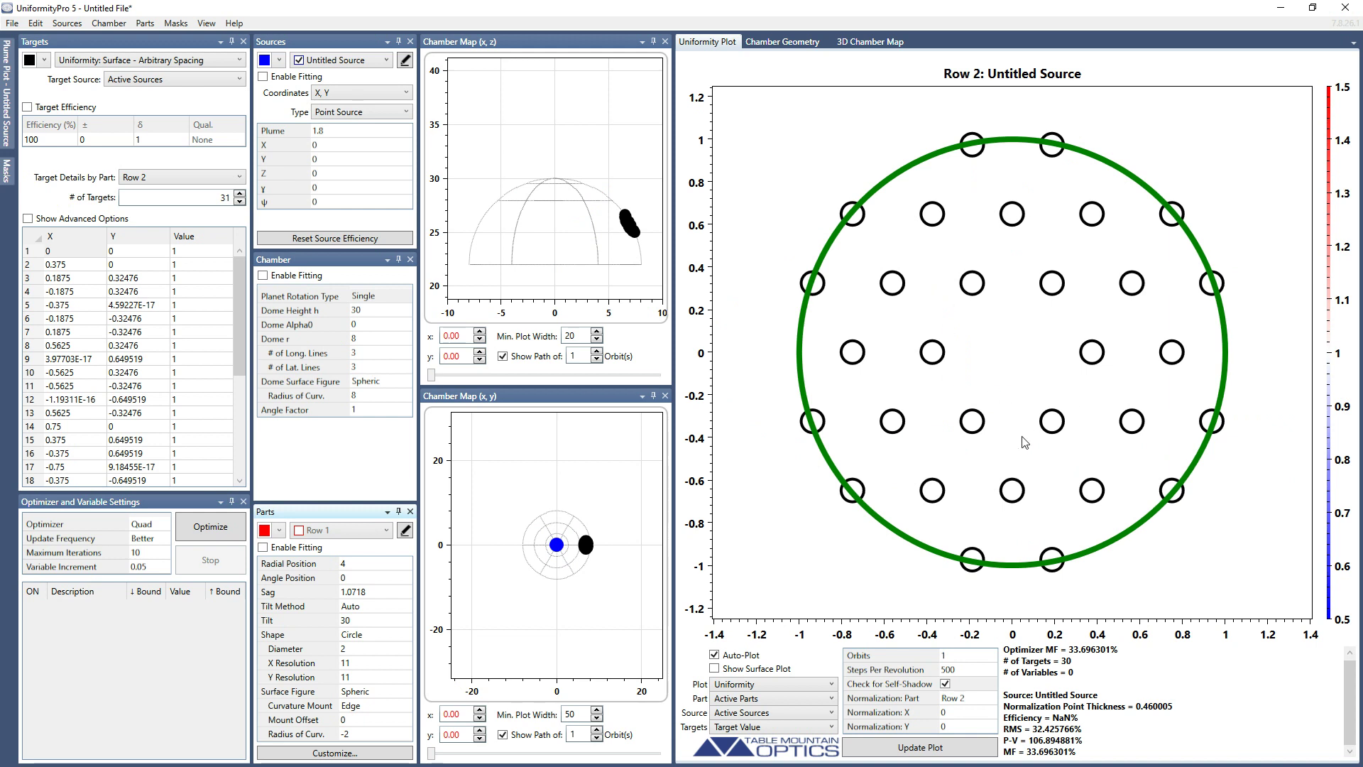
Step: Display the Row 2 targets by Modeled Value and set their marker size to 10
click(755, 728)
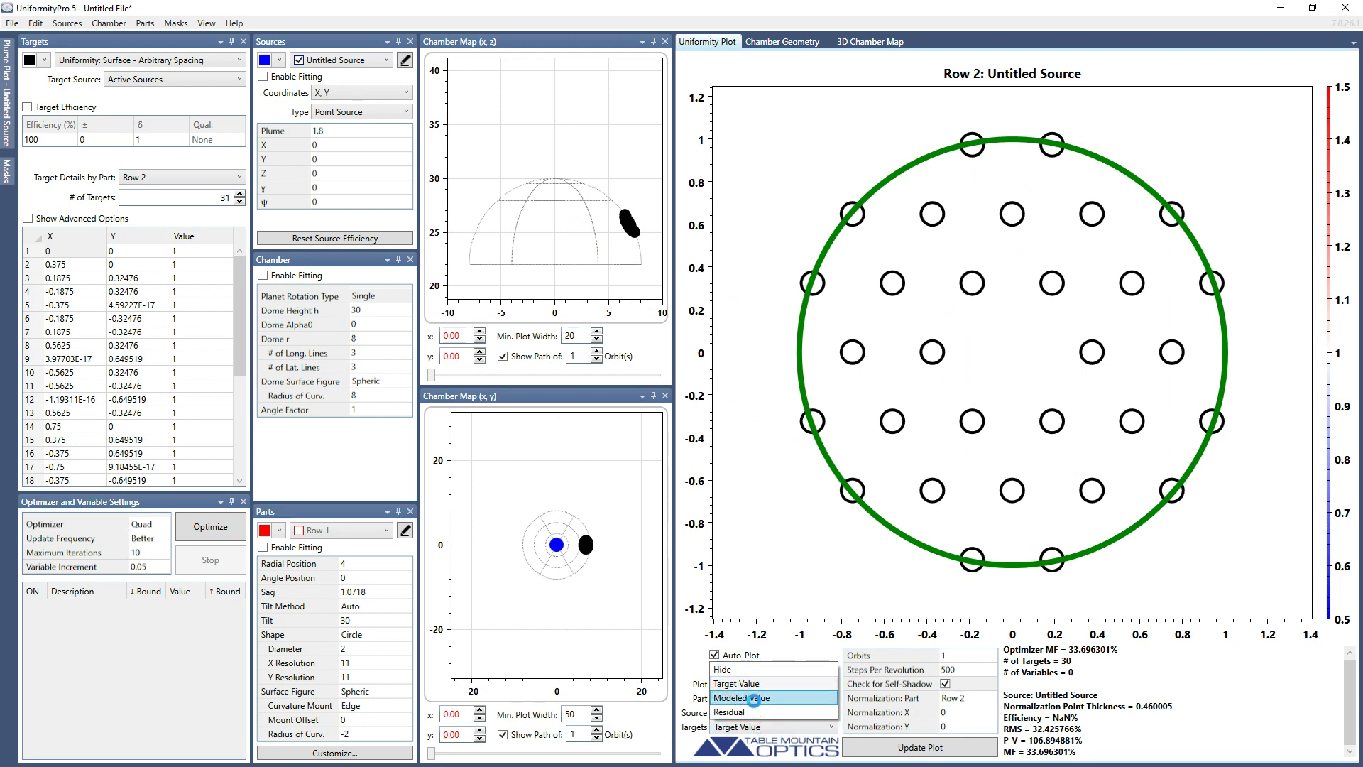
click(757, 700)
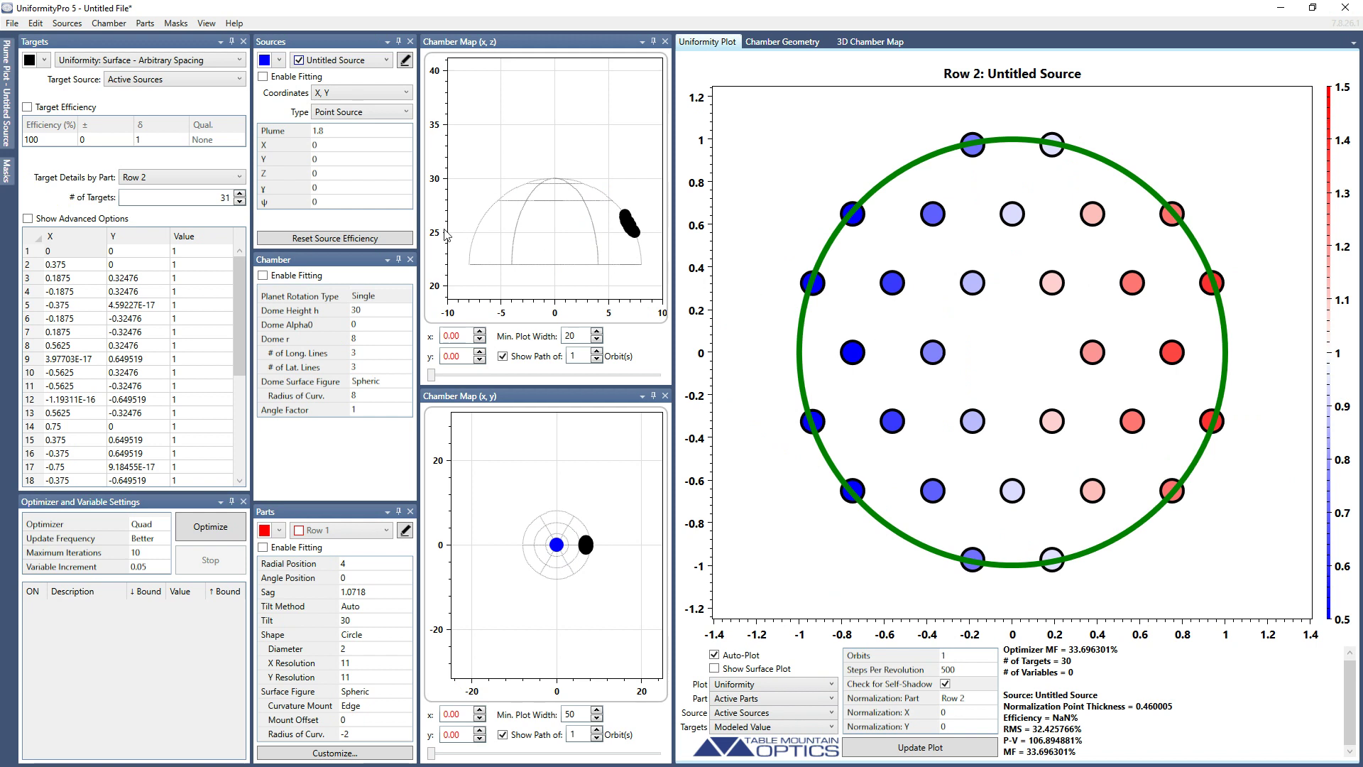
click(45, 62)
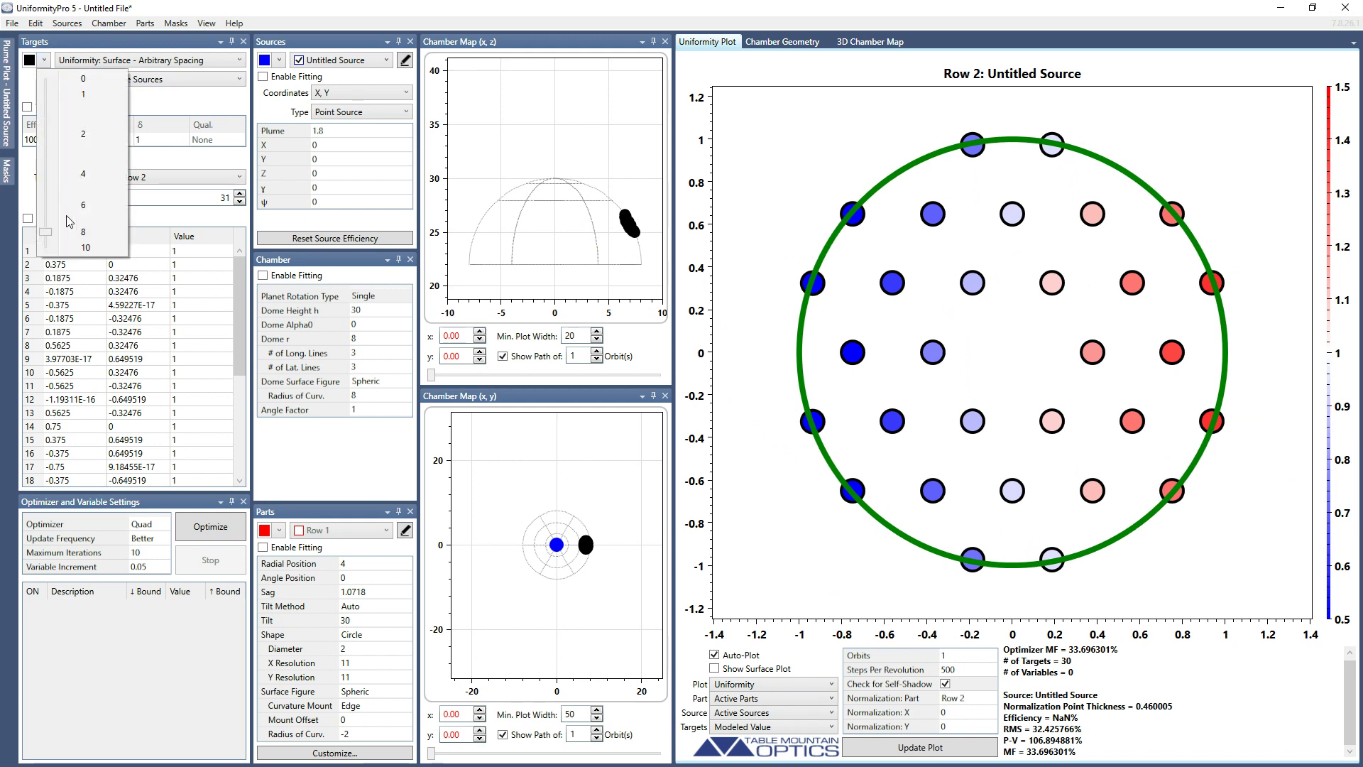
click(84, 248)
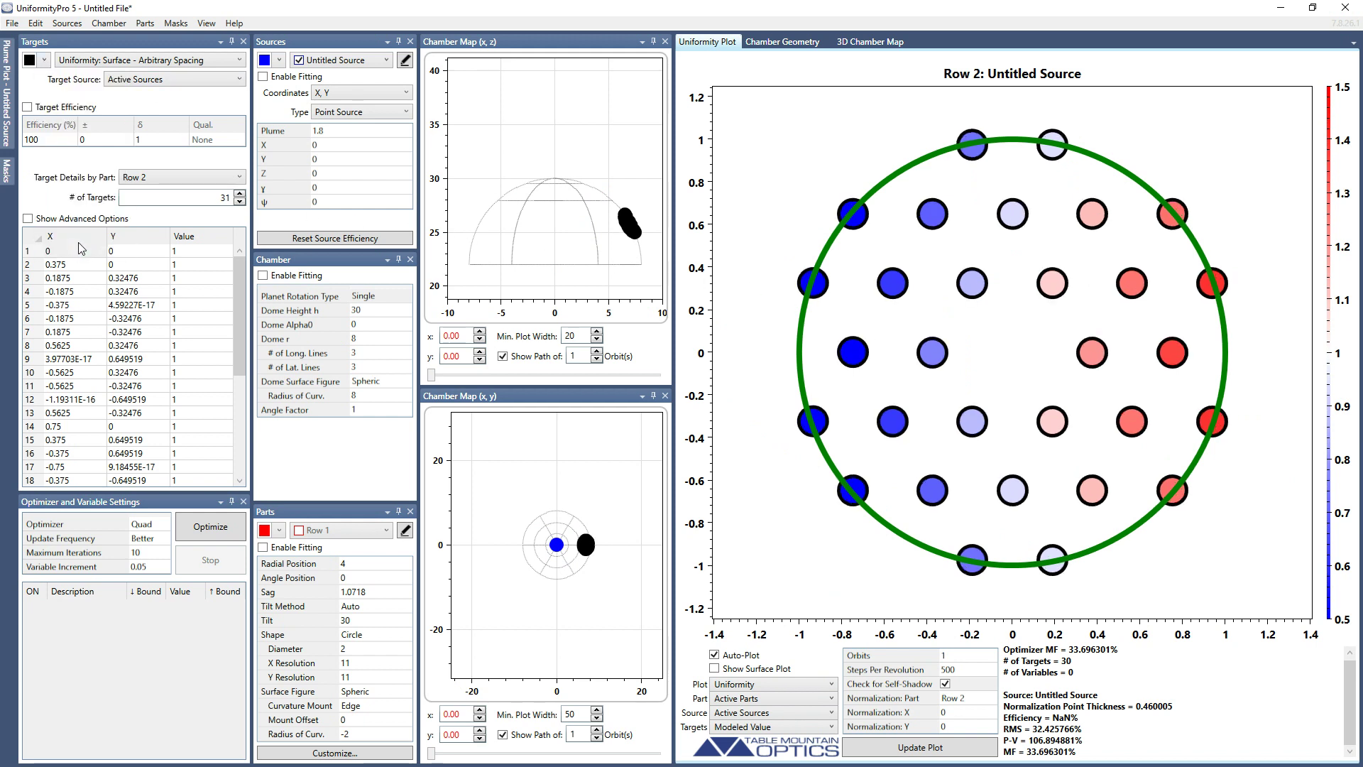
Step: Show and re-hide the surface plot behind the targets, and switch the target type to Uniformity: Surface - Uniform Spacing
click(759, 672)
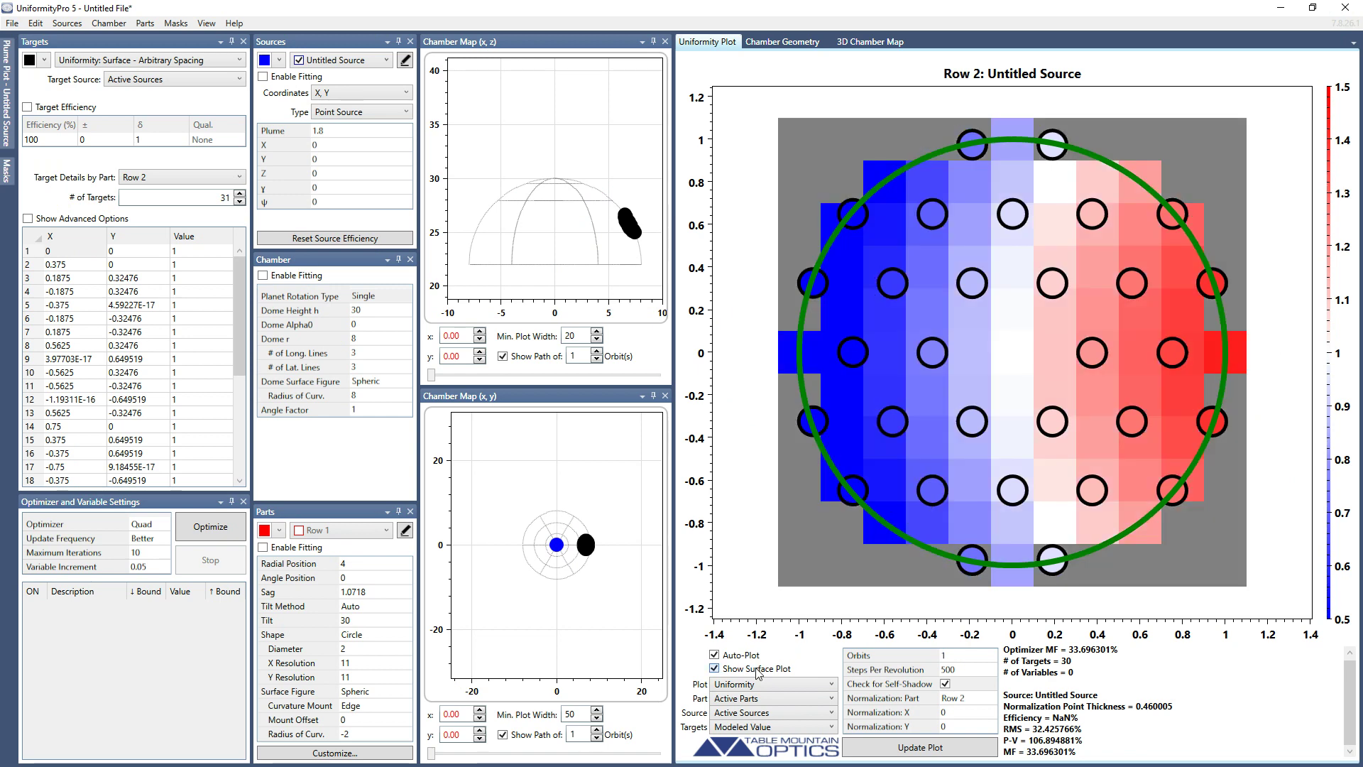
click(758, 671)
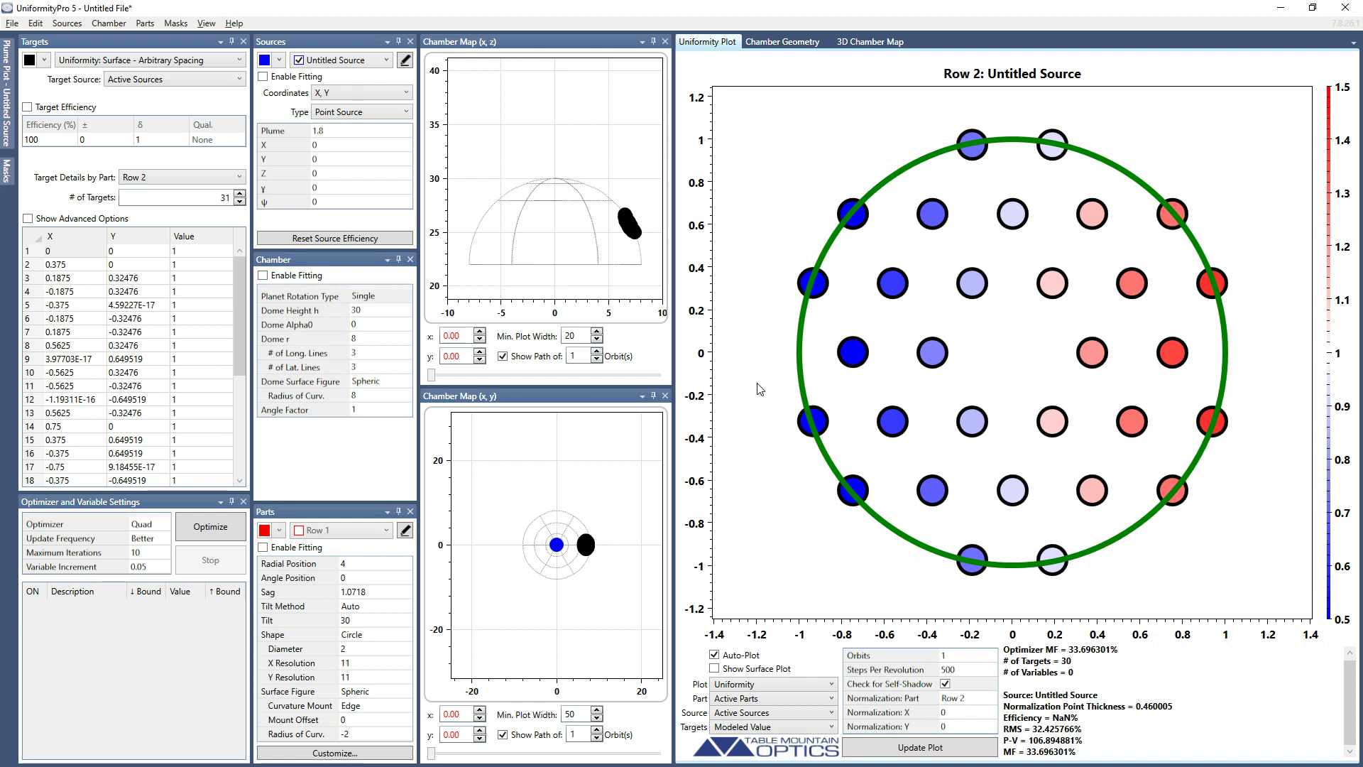
click(199, 65)
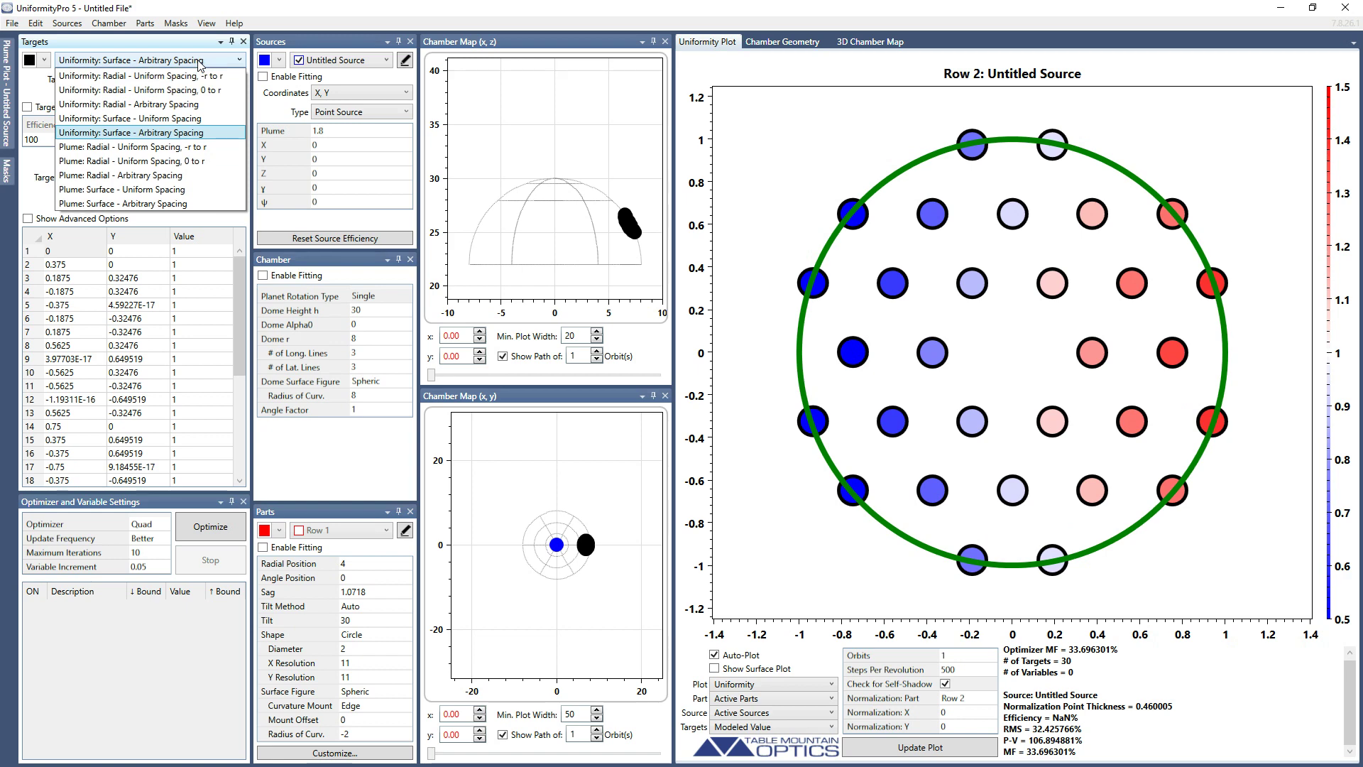
click(200, 119)
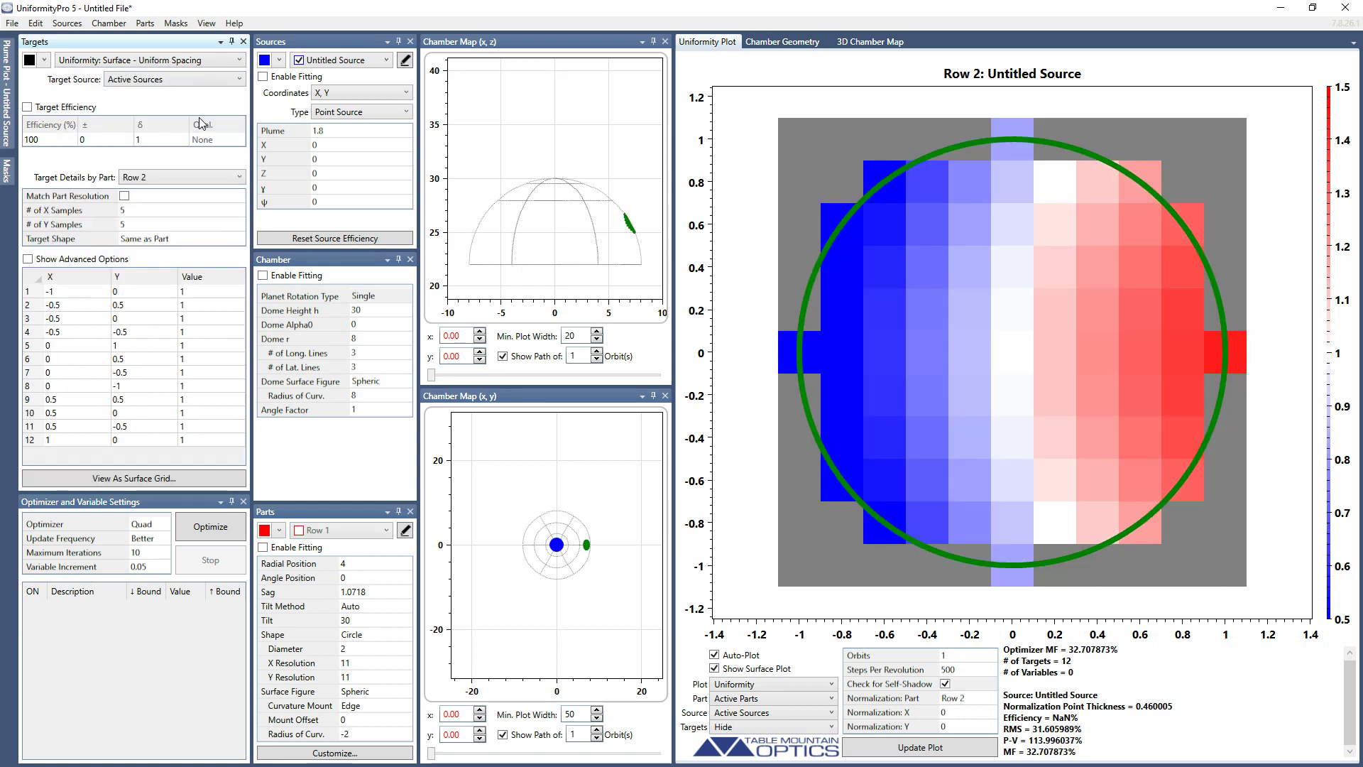
Step: Change the Row 1 part's shape to Rectangle
click(382, 634)
scroll(382, 639, down, 1)
click(384, 648)
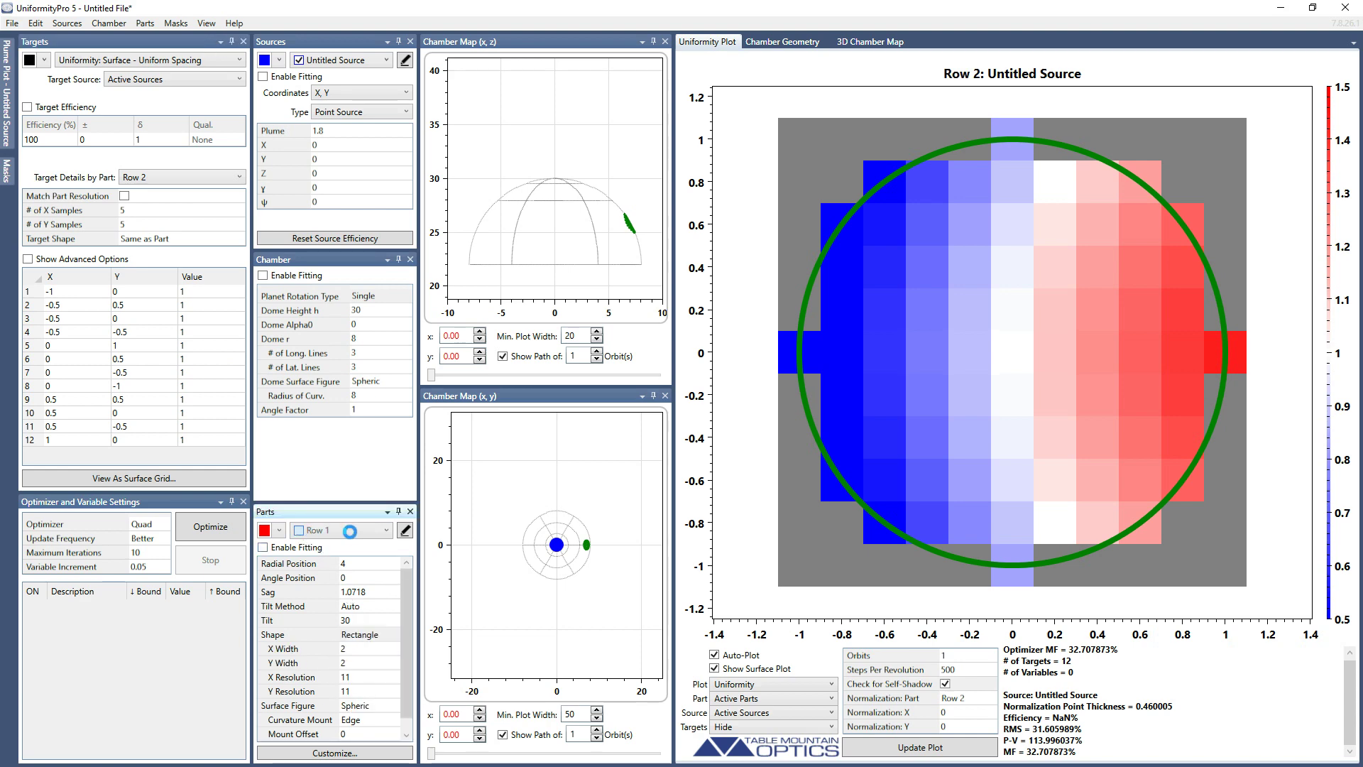
Step: Make Row 1 the only active part and set the plot's normalization part to Row 1
click(299, 529)
click(352, 530)
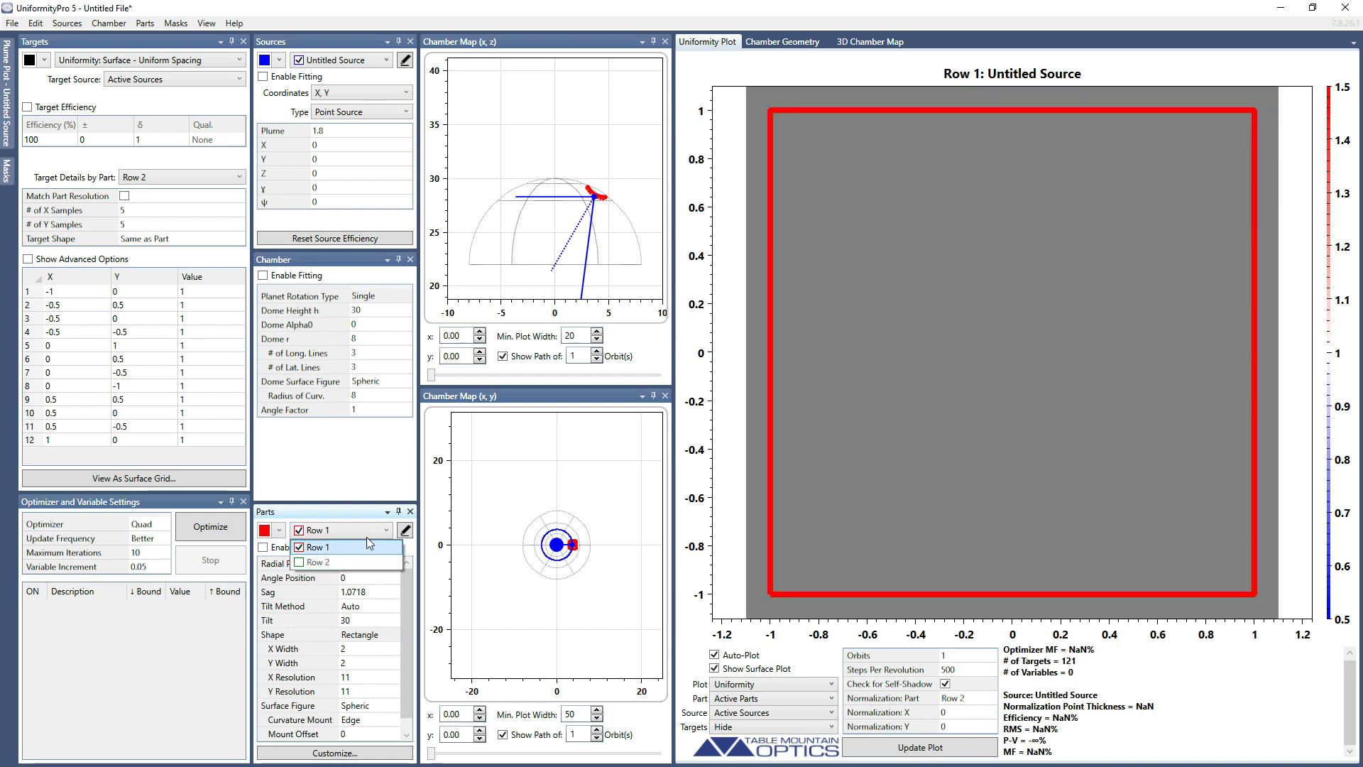
click(963, 700)
click(963, 700)
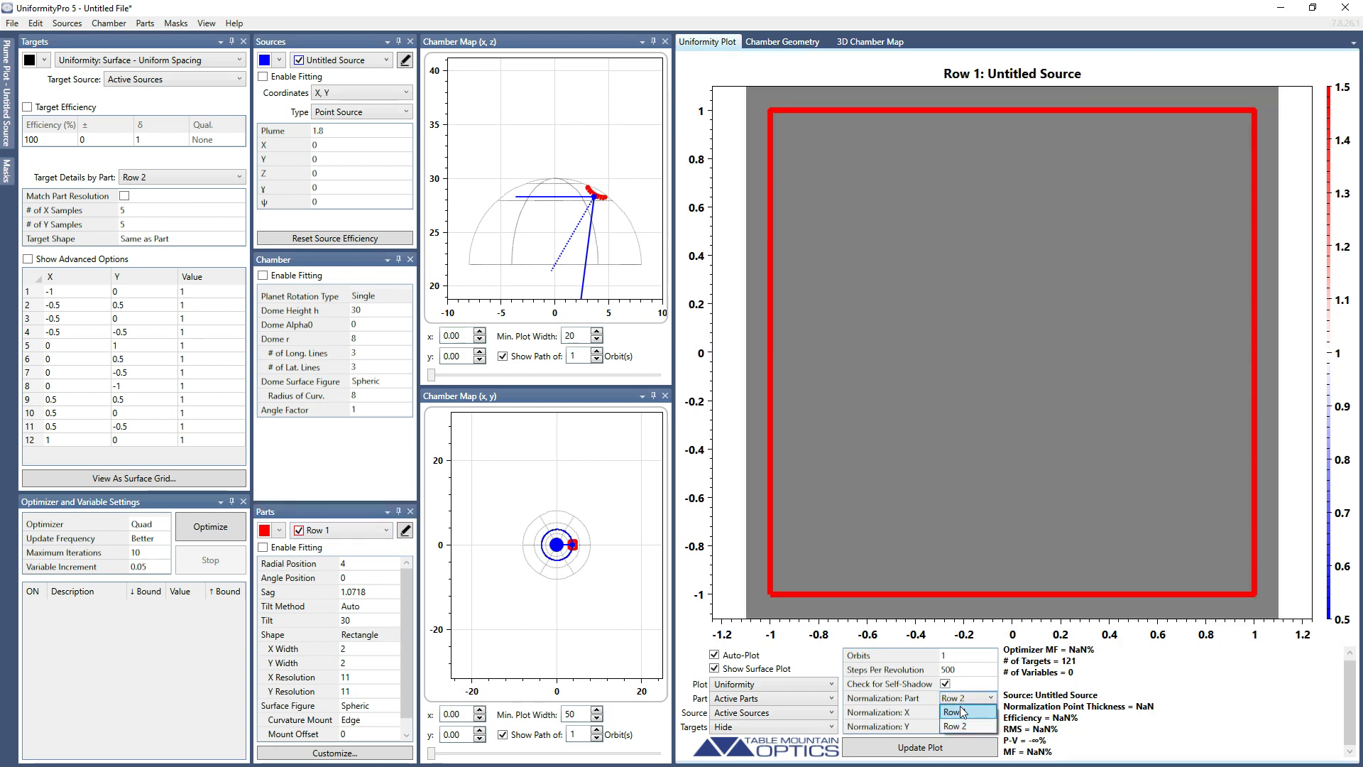
click(963, 710)
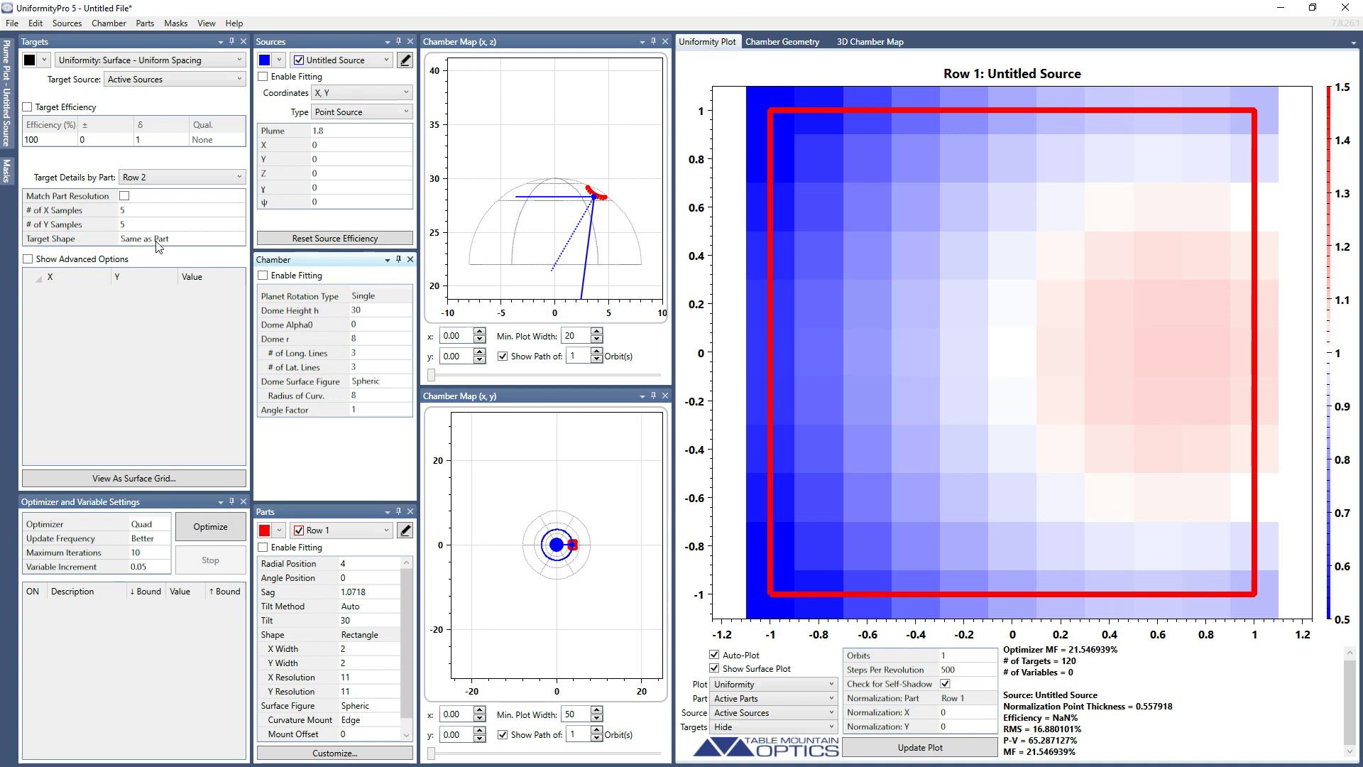
Step: Show the target details for Row 1 and set its target shape to Circle
click(165, 177)
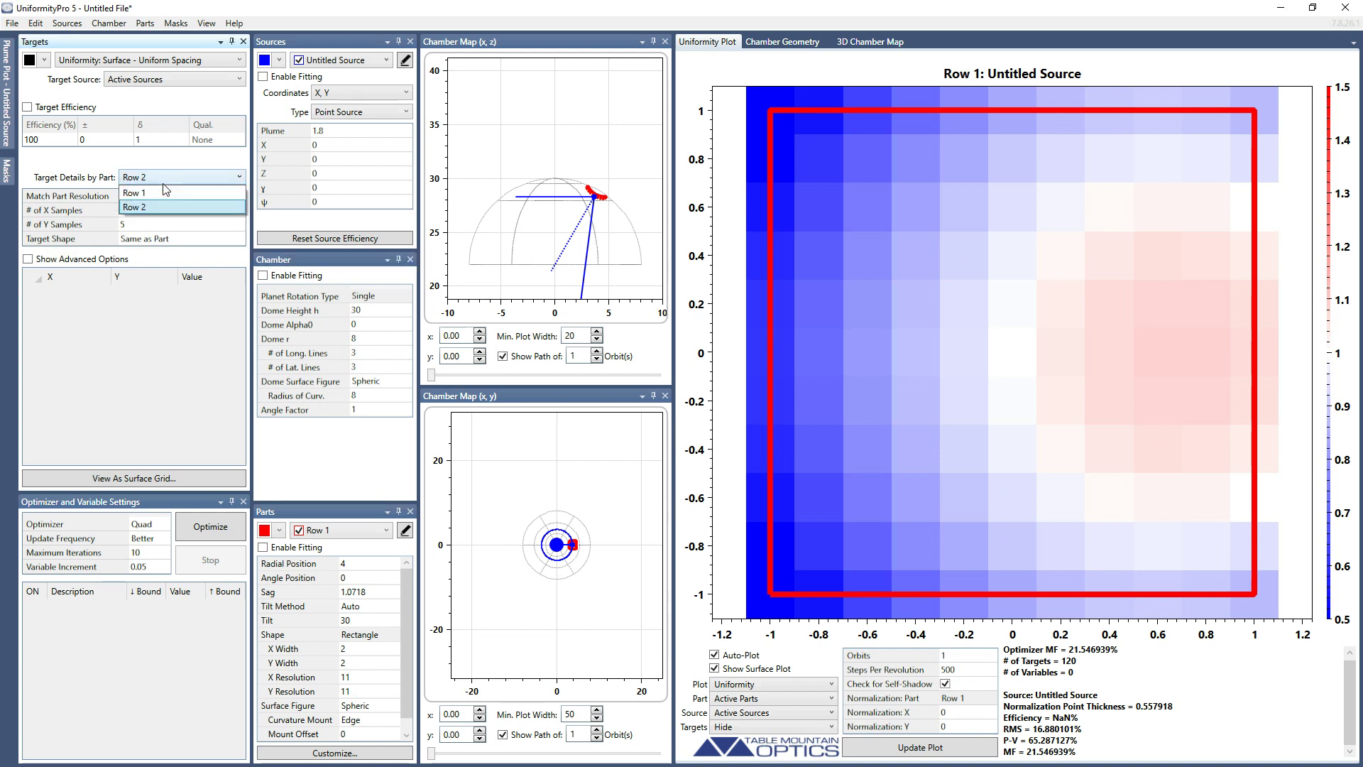
click(162, 193)
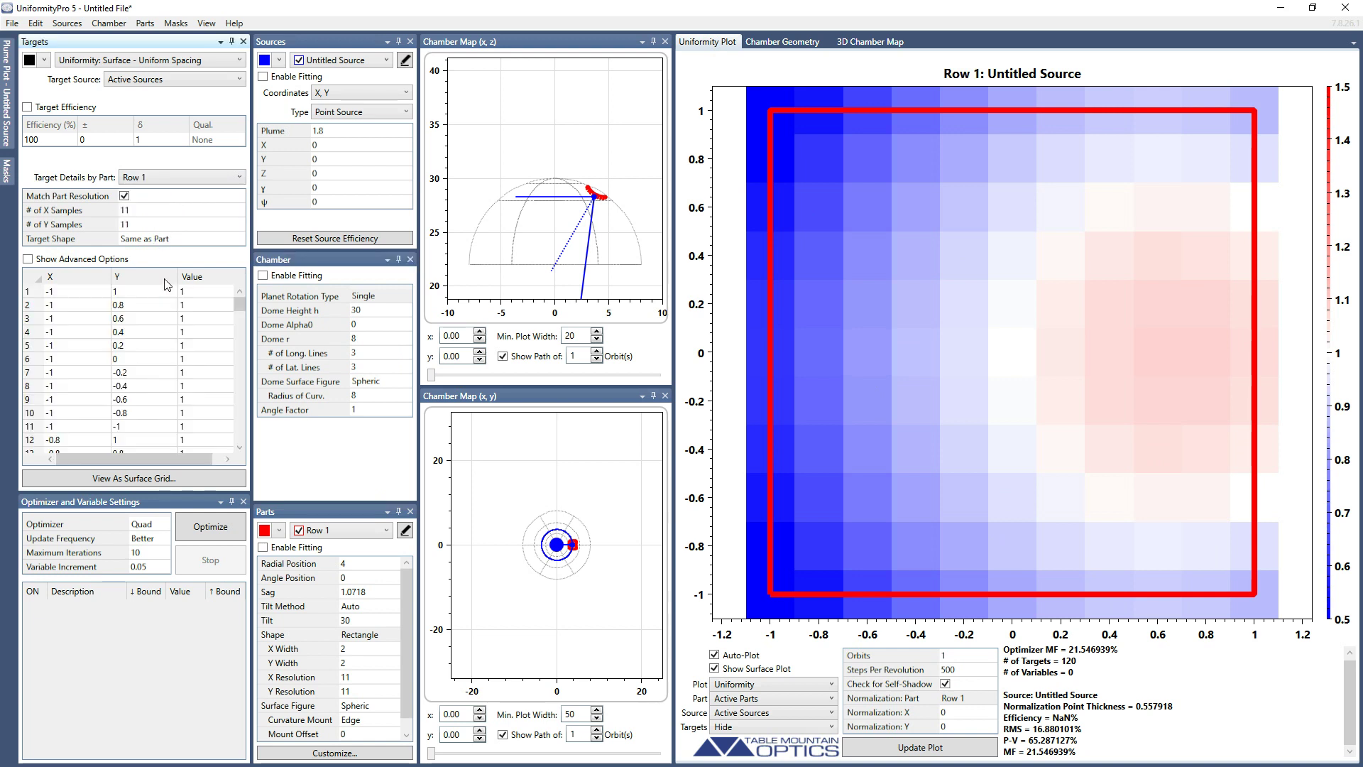
click(167, 240)
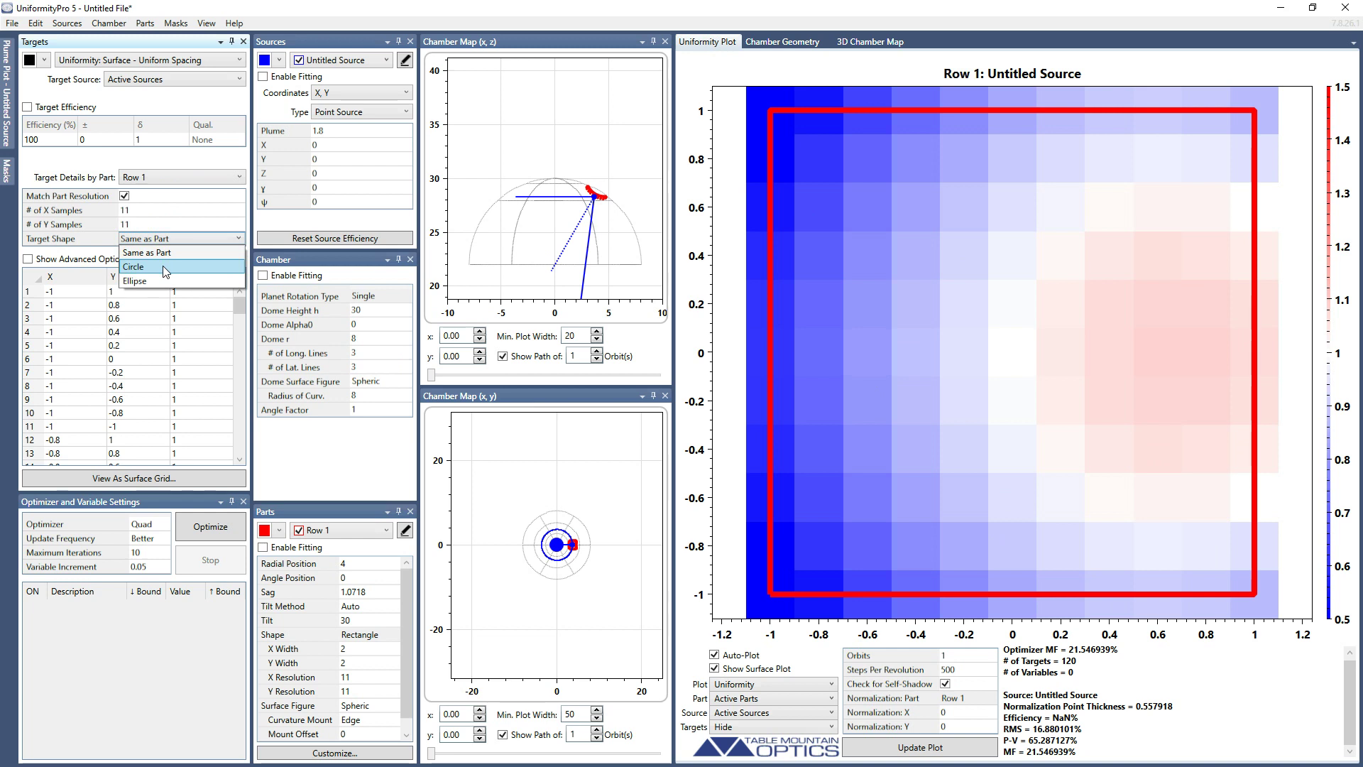
click(163, 266)
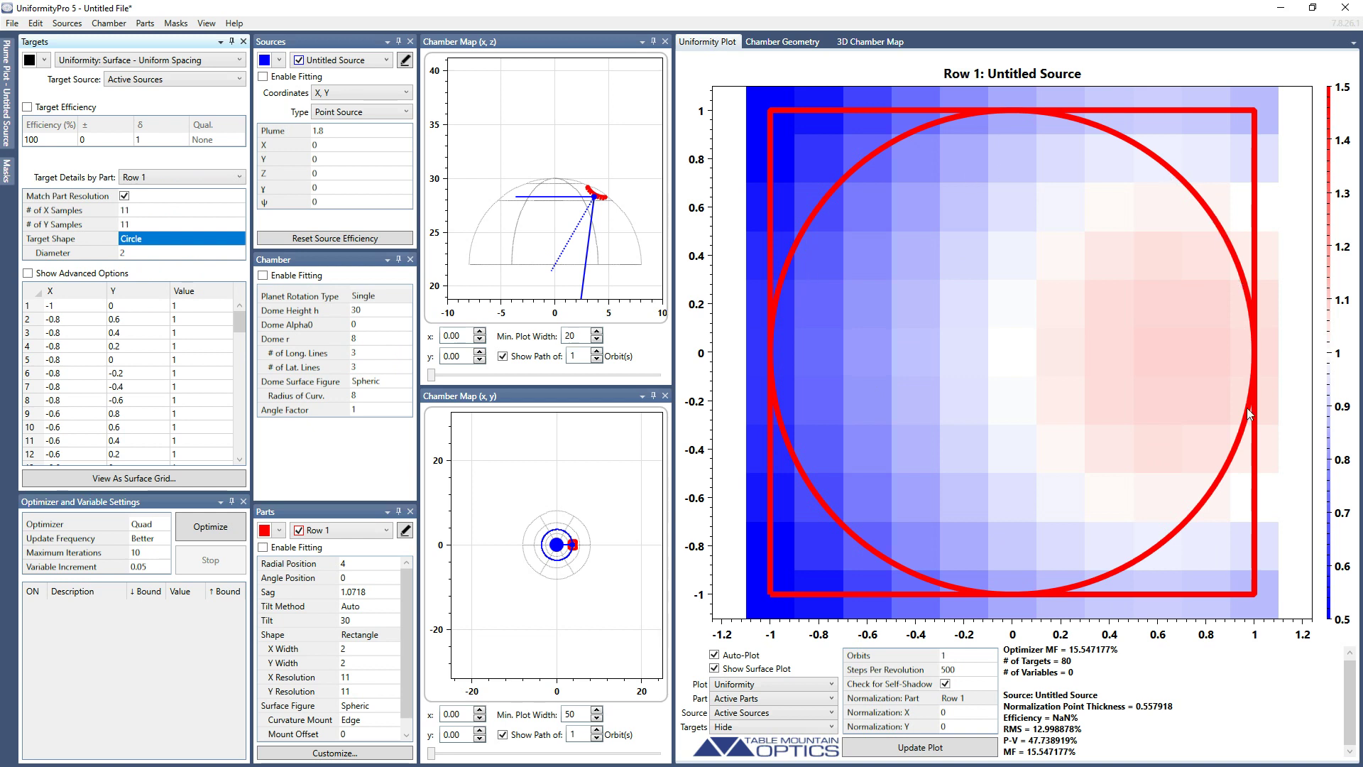
Step: Try diameters of 1.5 and 1 for Row 1's circular target area, and restore the diameter to 2
click(164, 253)
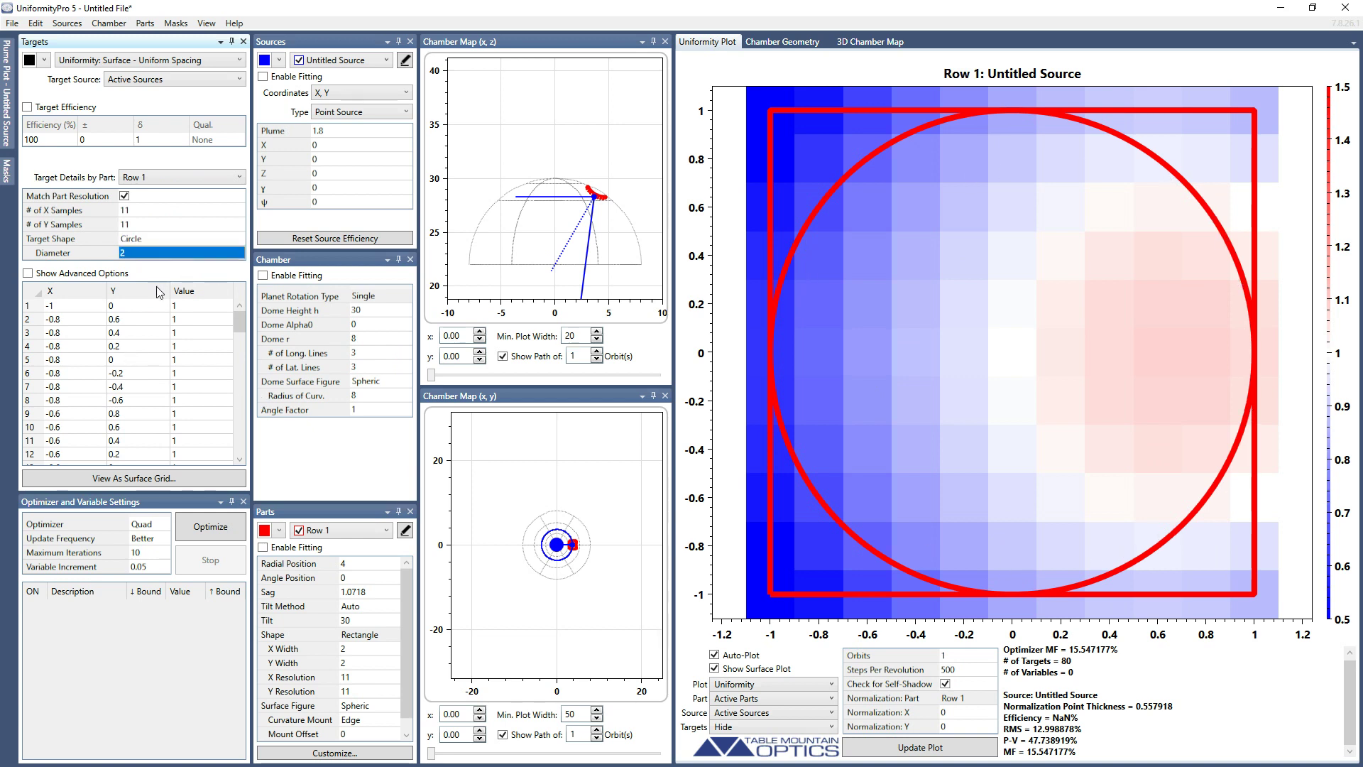
text(1.5)
key(Return)
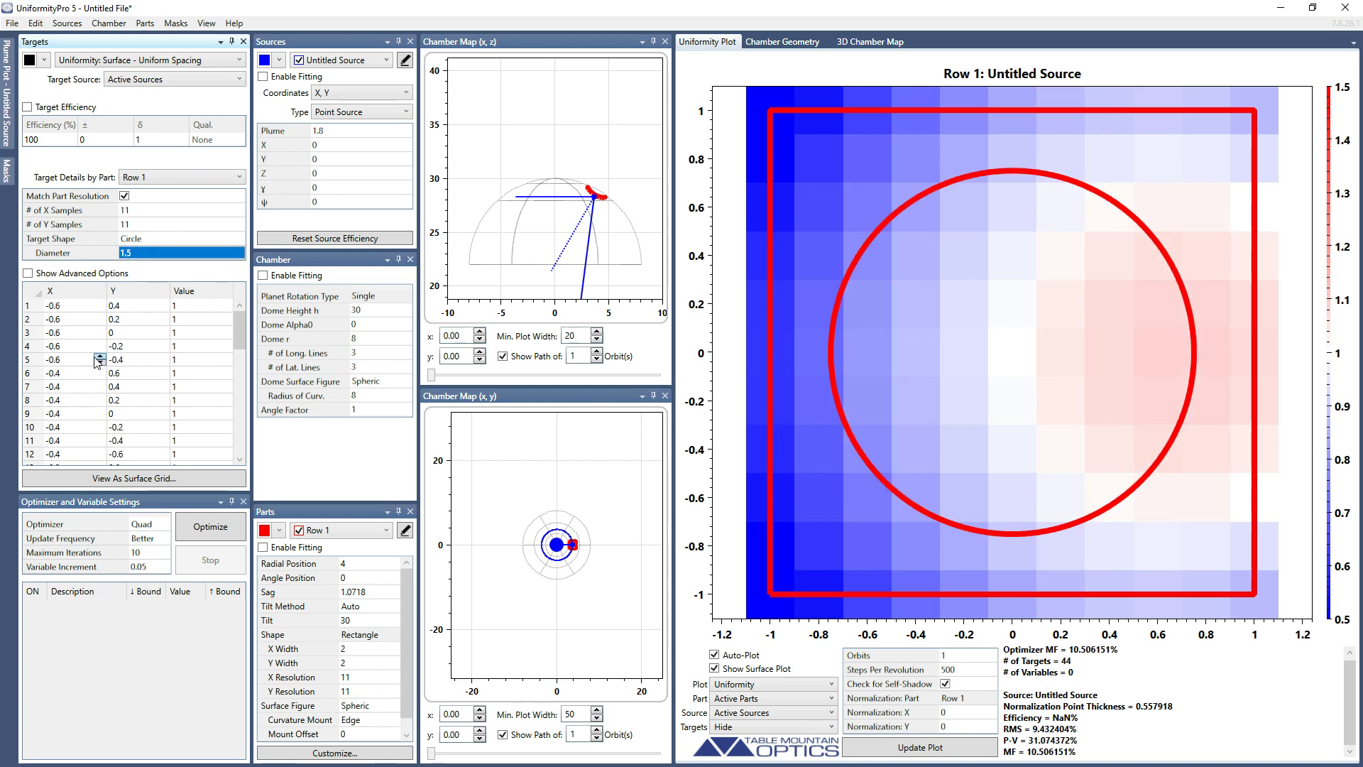
text(1)
key(Return)
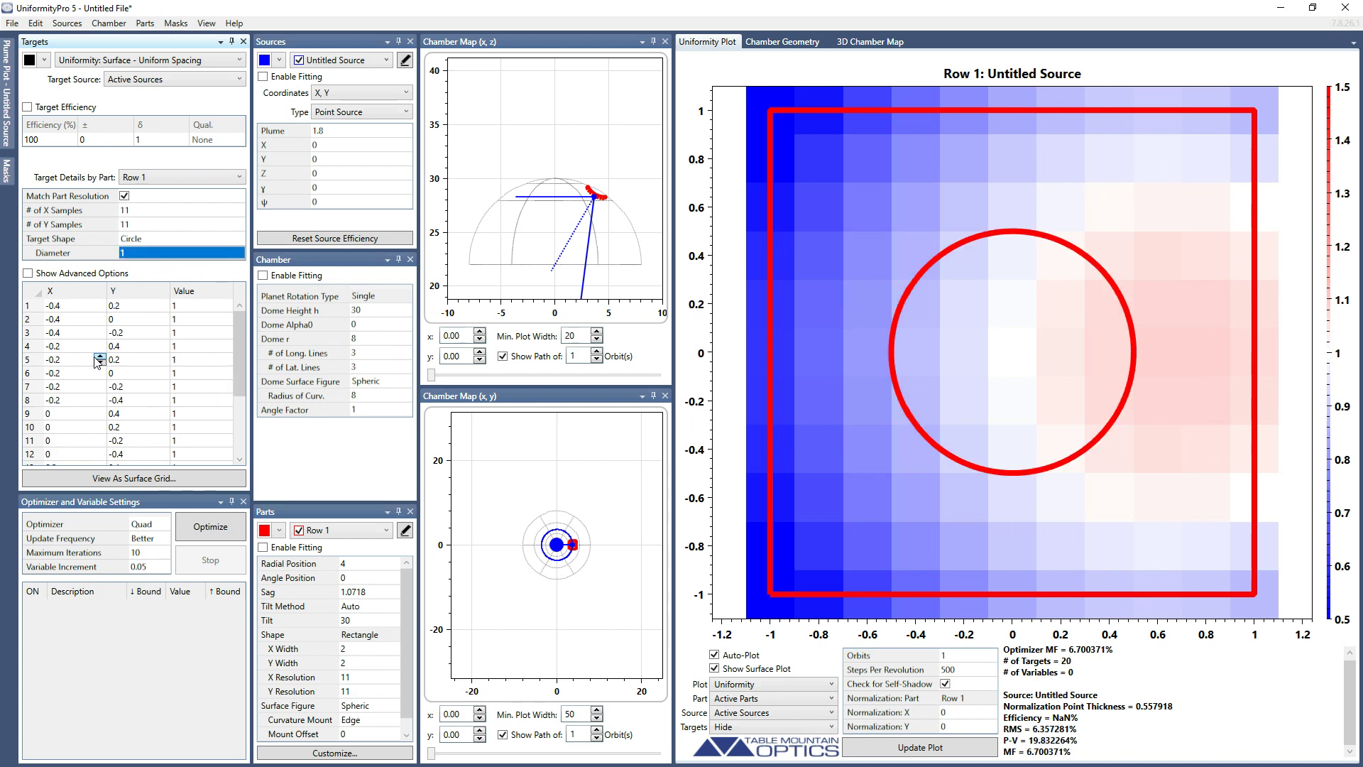
text(2)
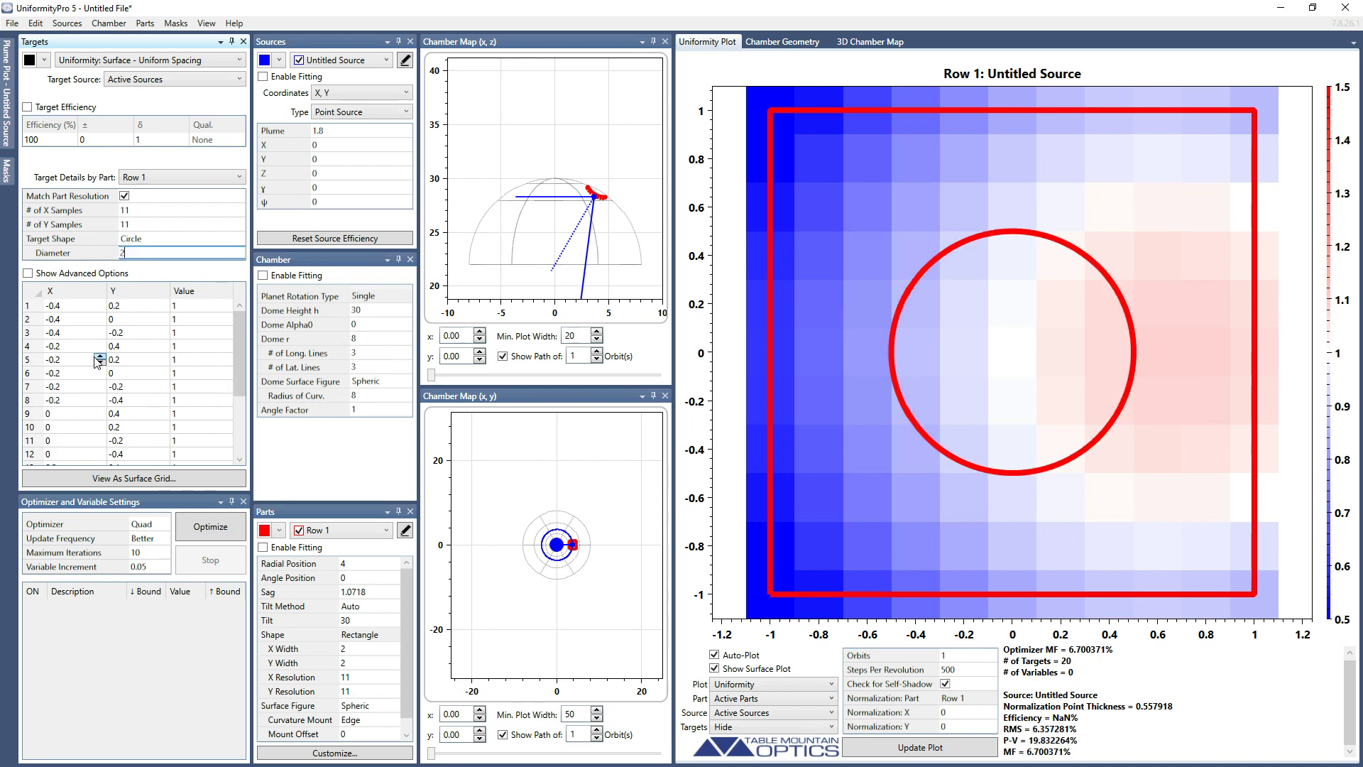
key(Return)
click(127, 252)
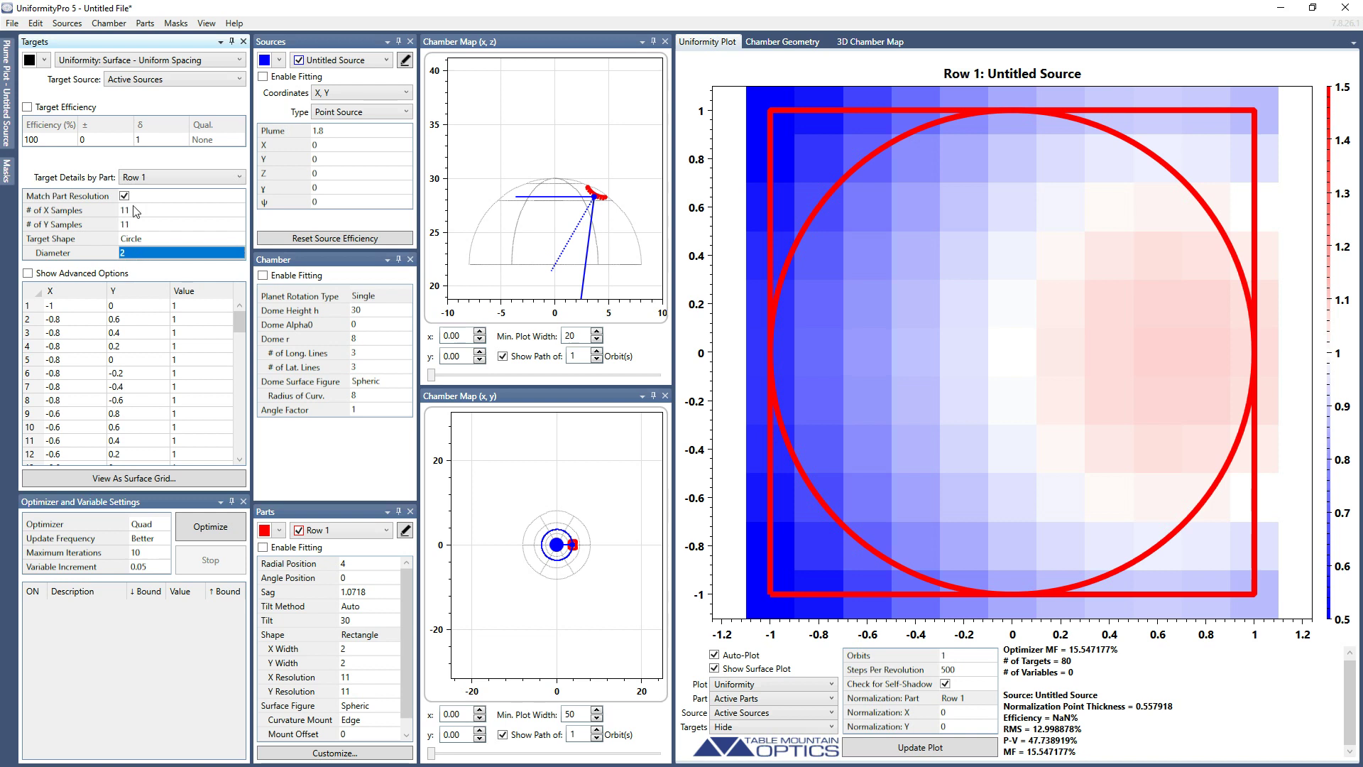
Step: Switch Row 1's target shape to Same as Part and back to Circle to compare the target areas
click(146, 239)
click(146, 238)
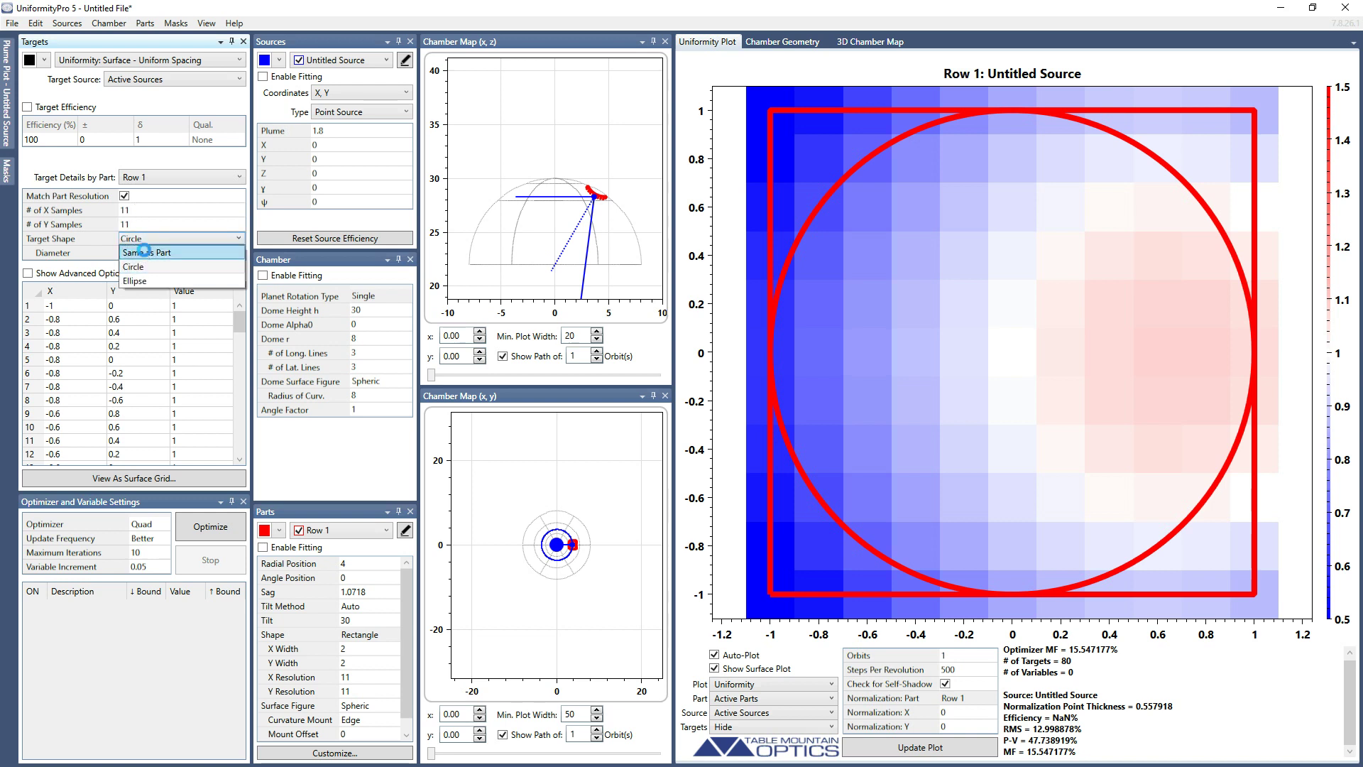
click(146, 253)
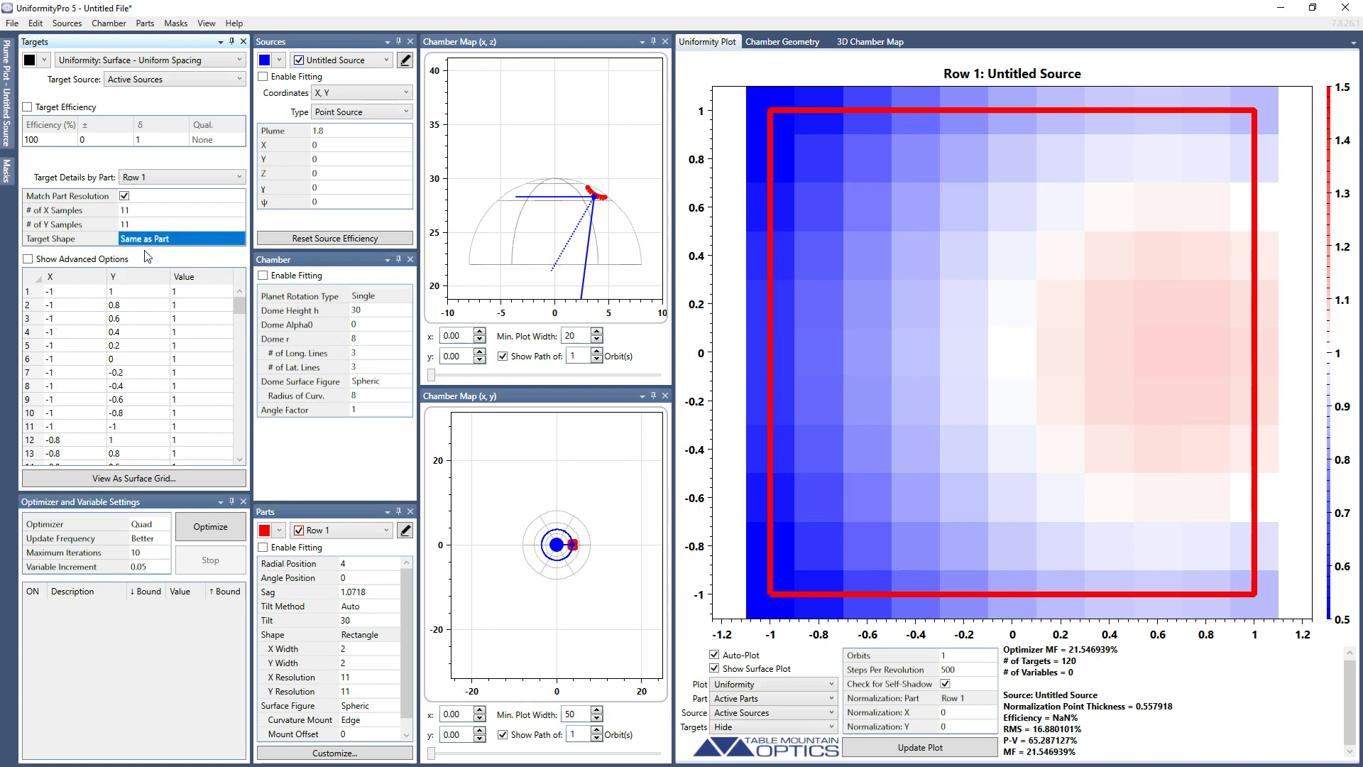
click(167, 242)
click(166, 243)
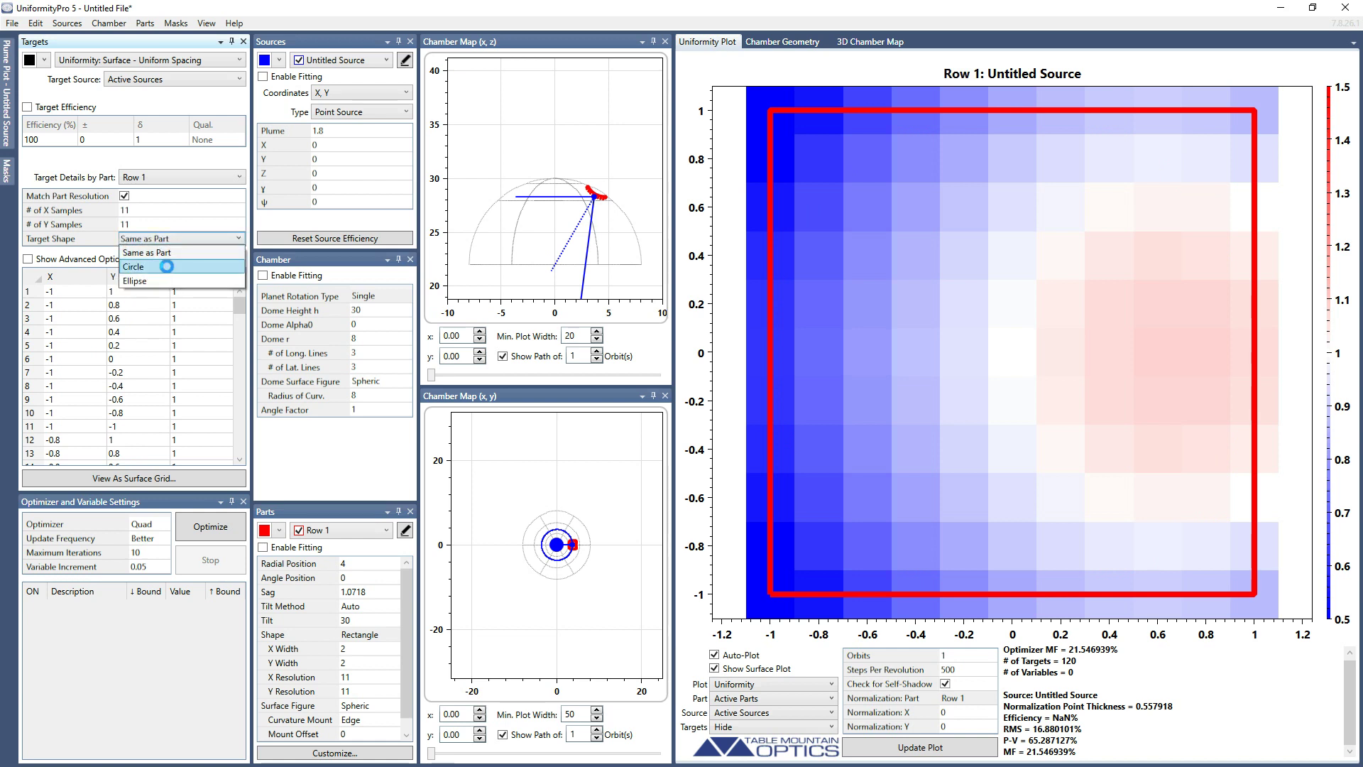
click(166, 266)
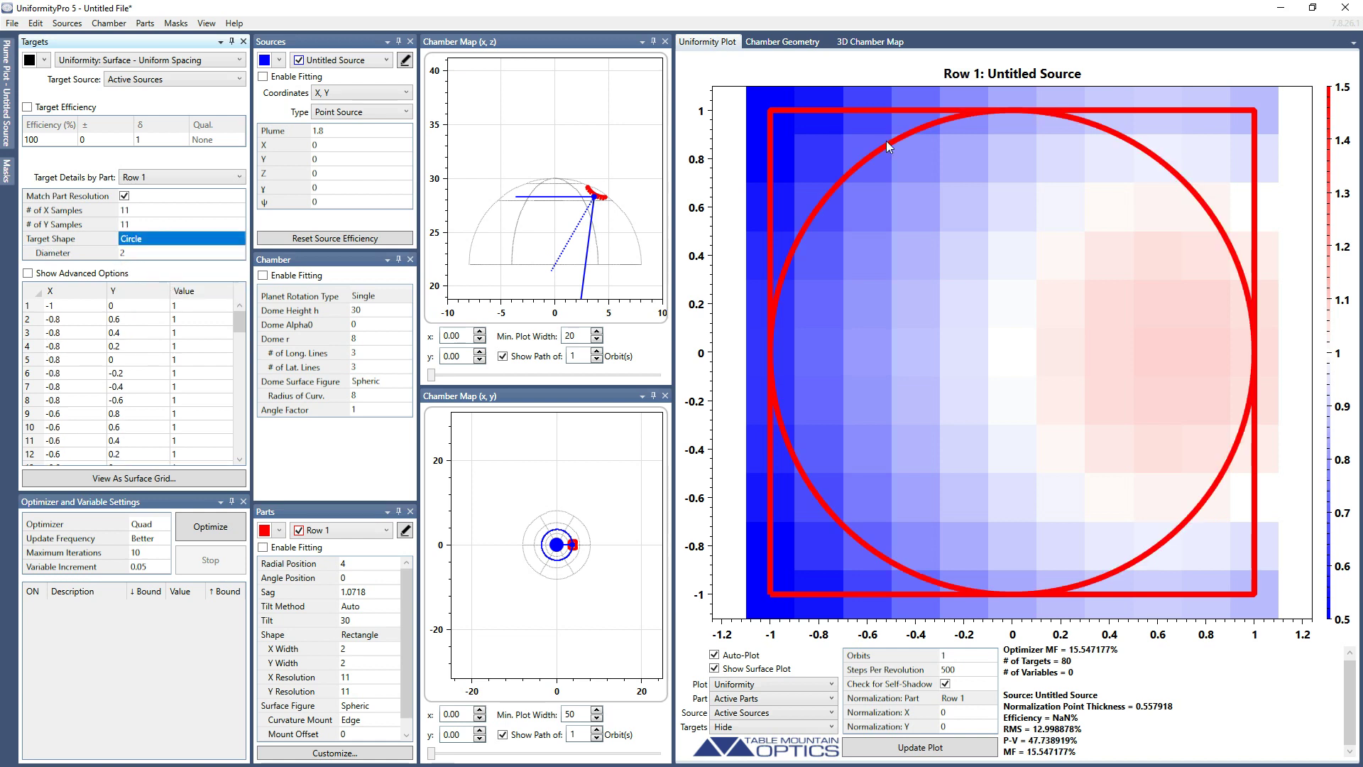